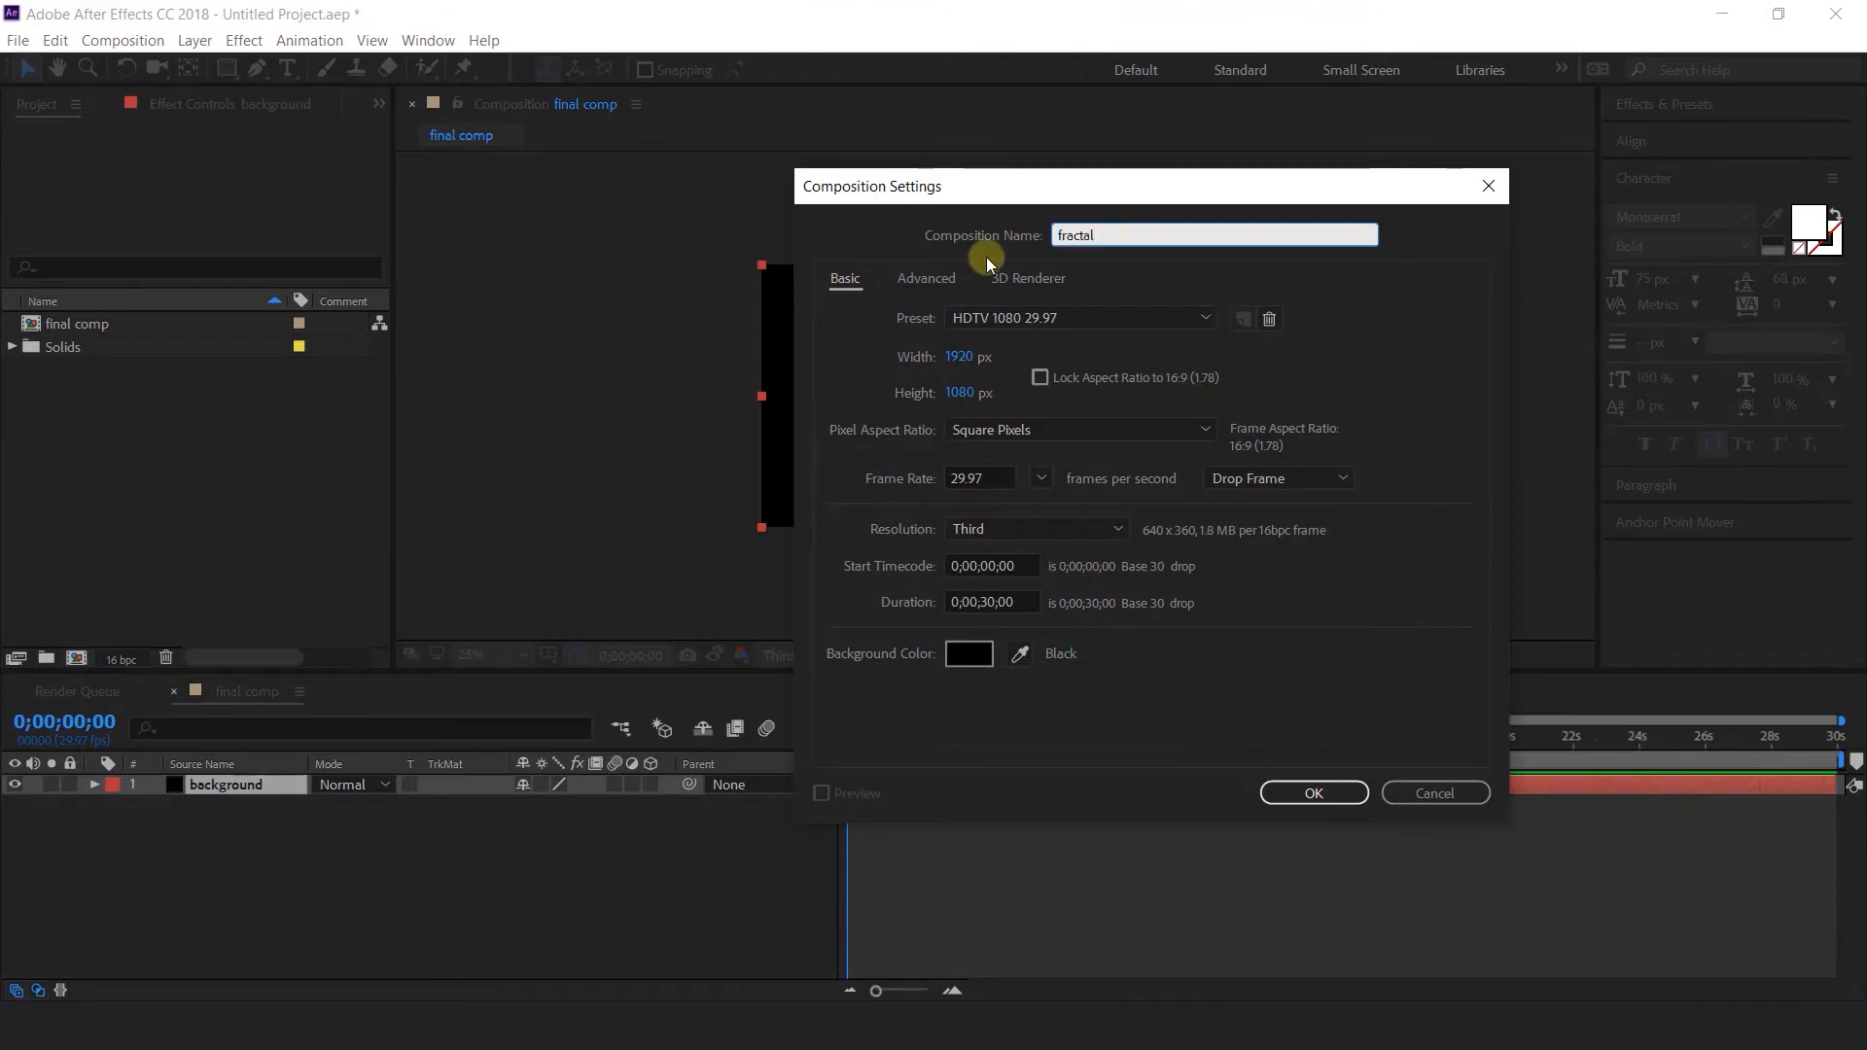
Create a composition named fractal and add a black solid layer to it.
key("Return")
right_click(663, 816)
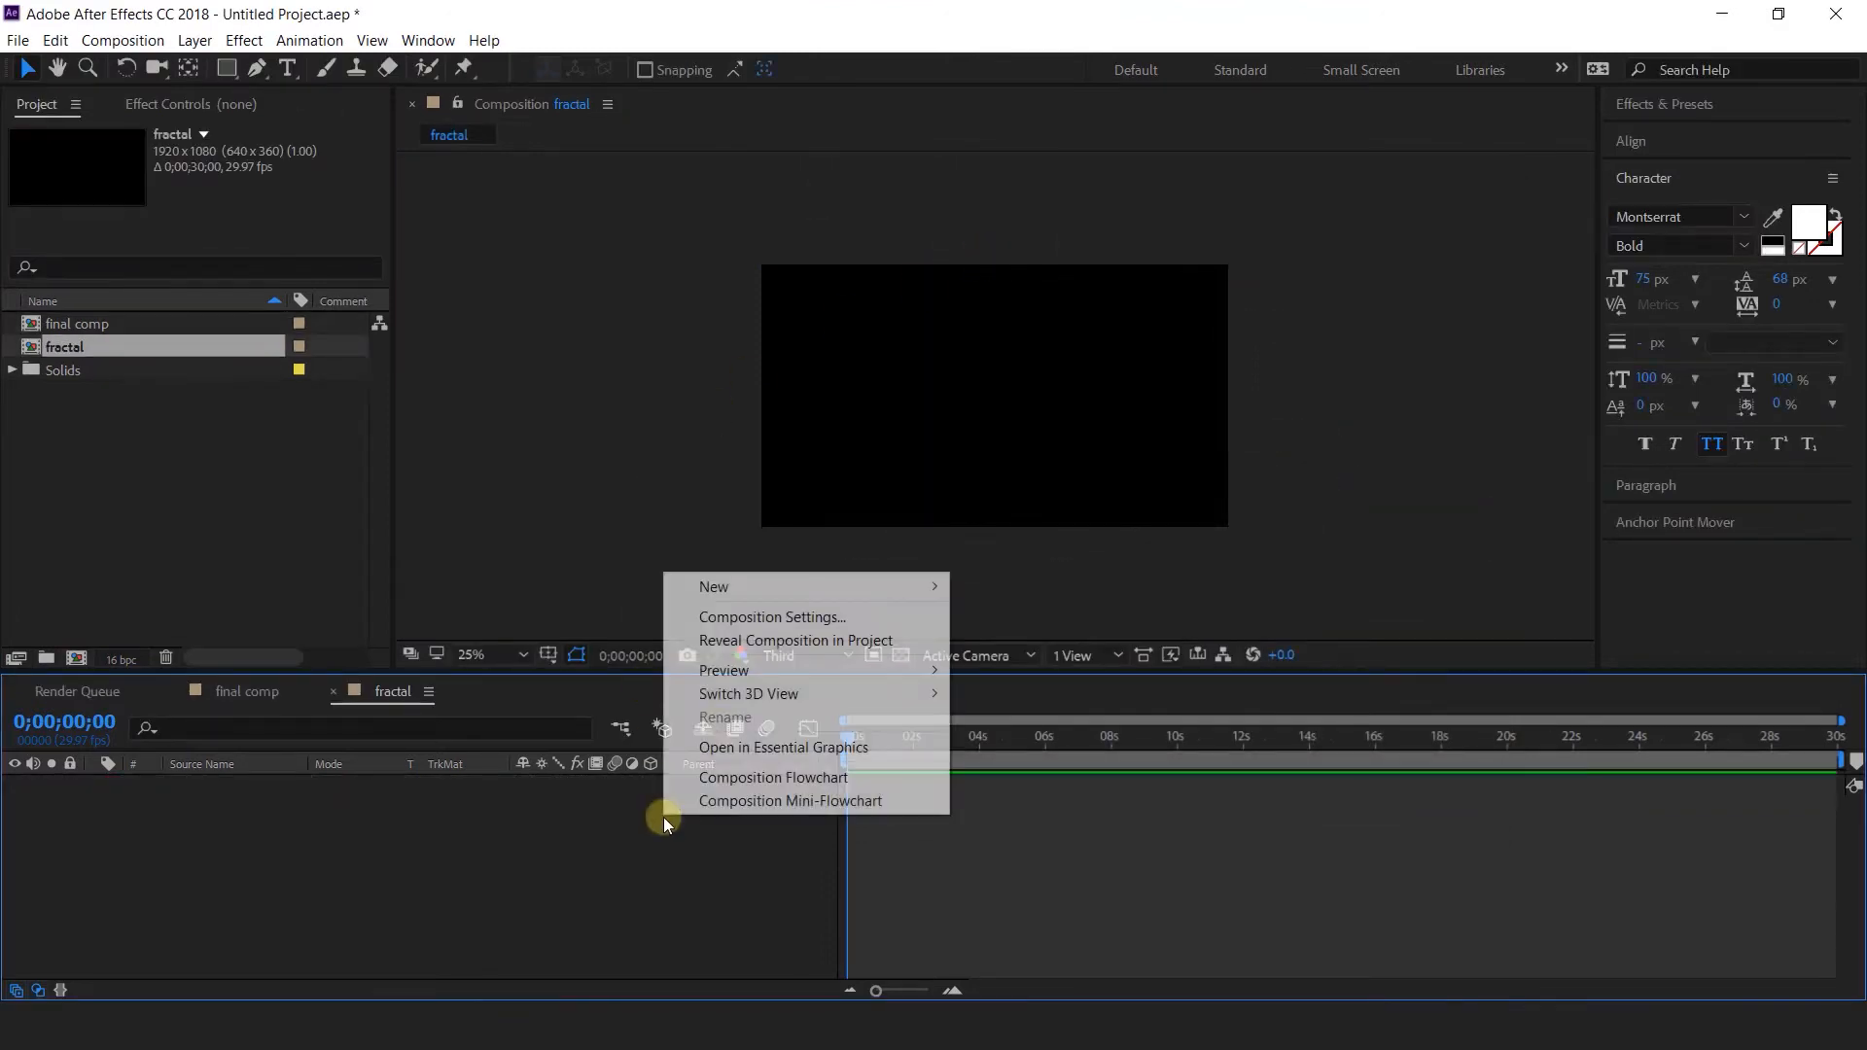
mouse_move(760, 582)
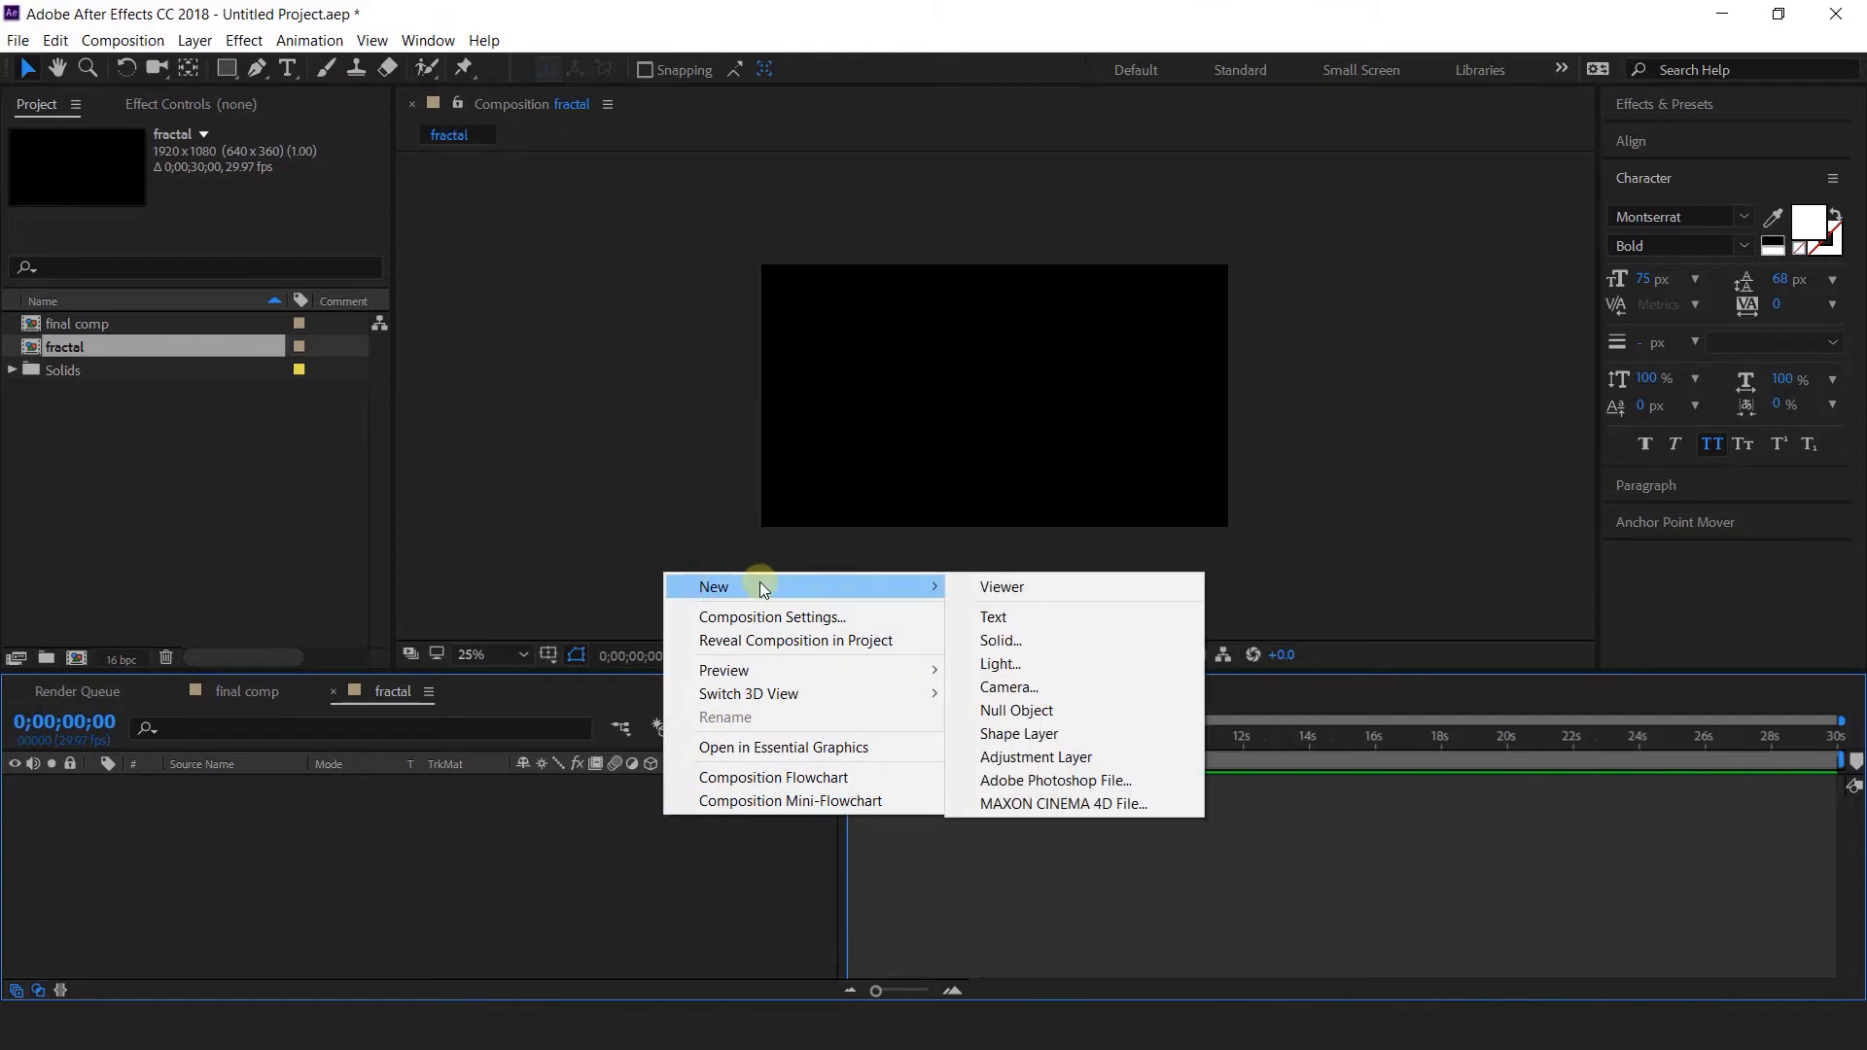
left_click(1011, 641)
left_click(1082, 705)
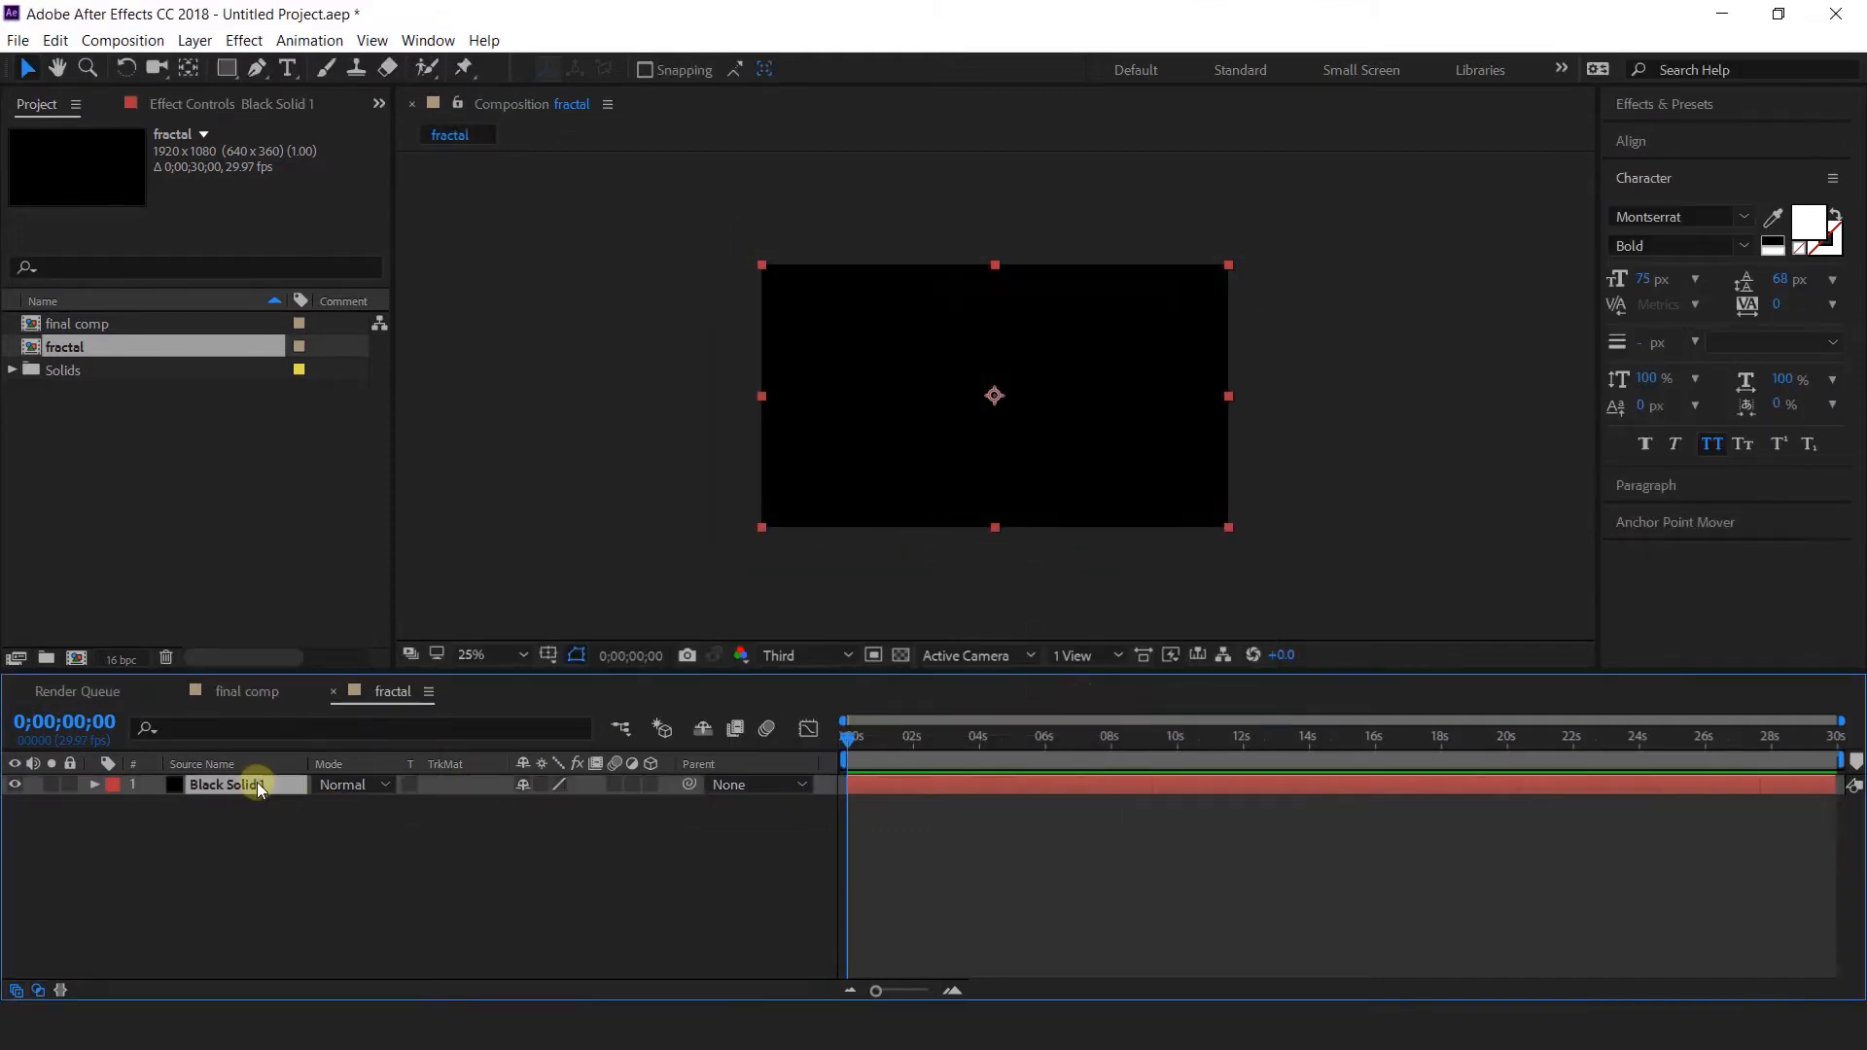
Find the Fractal Noise effect and apply it to the black solid.
key("ctrl+space")
type("fra")
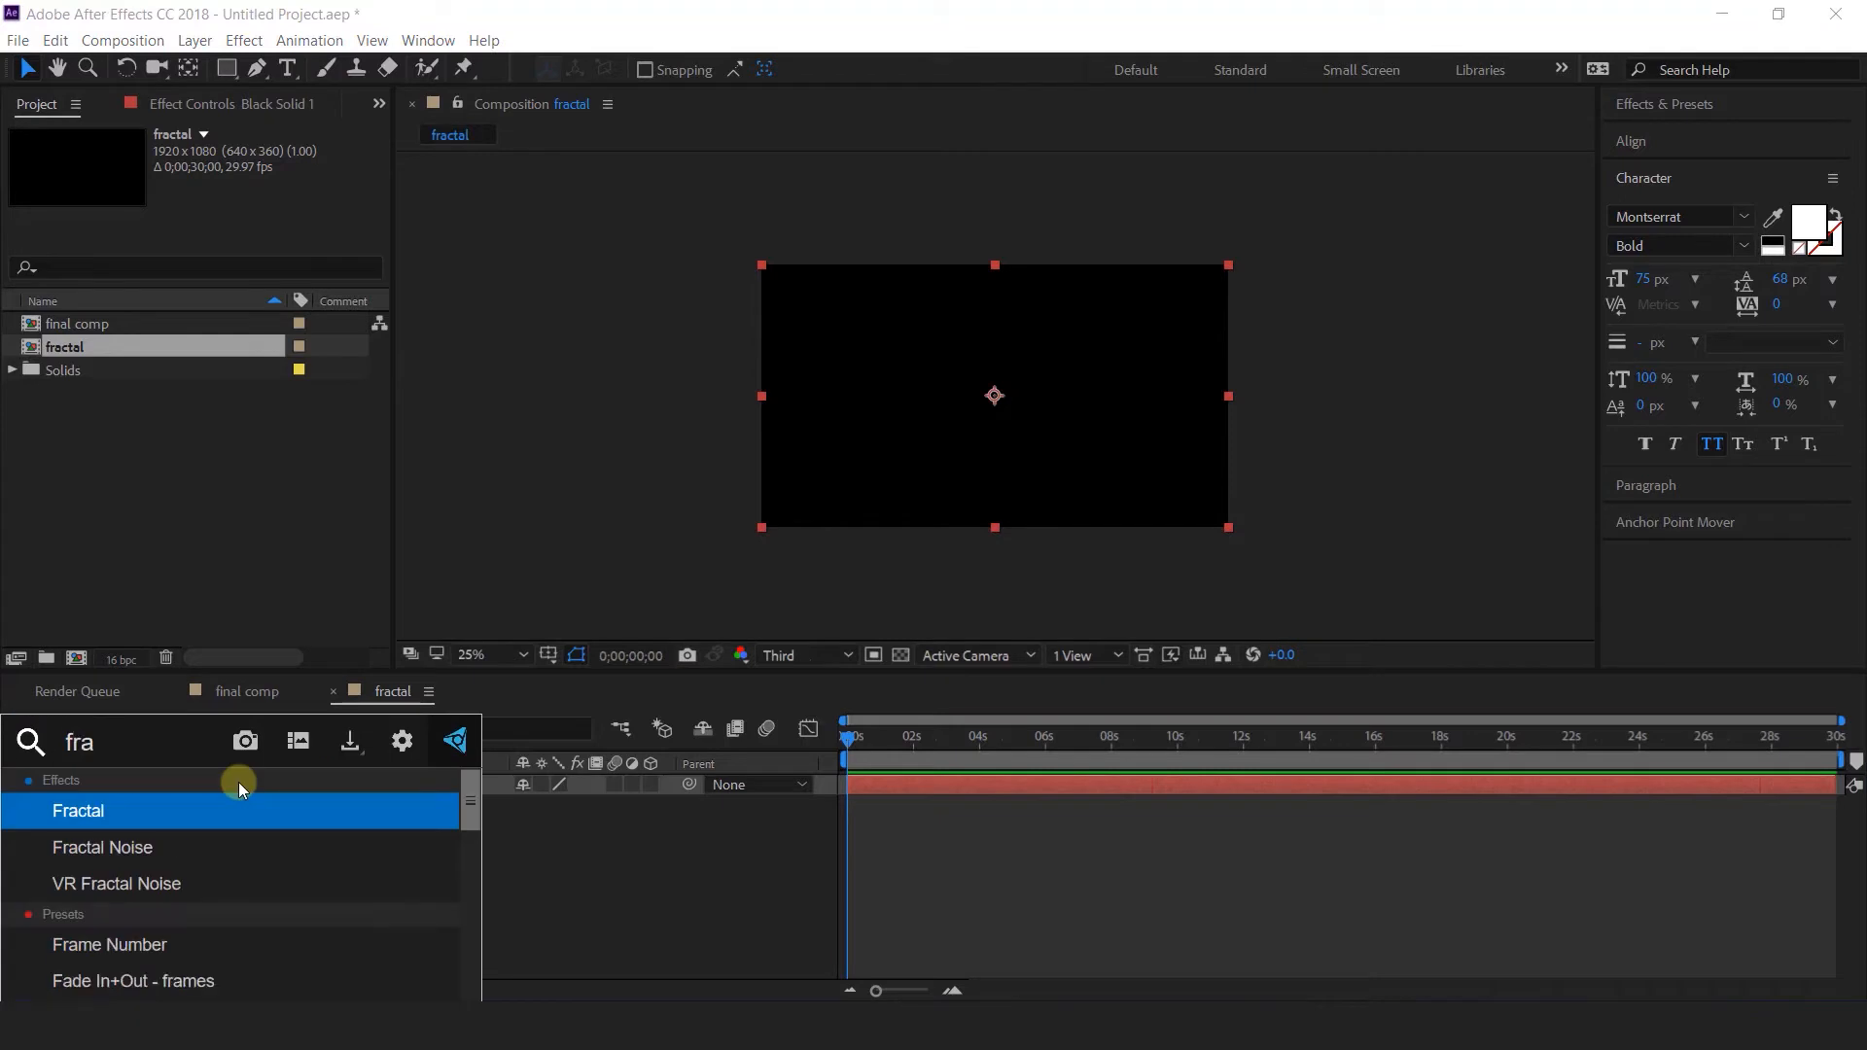
key("Return")
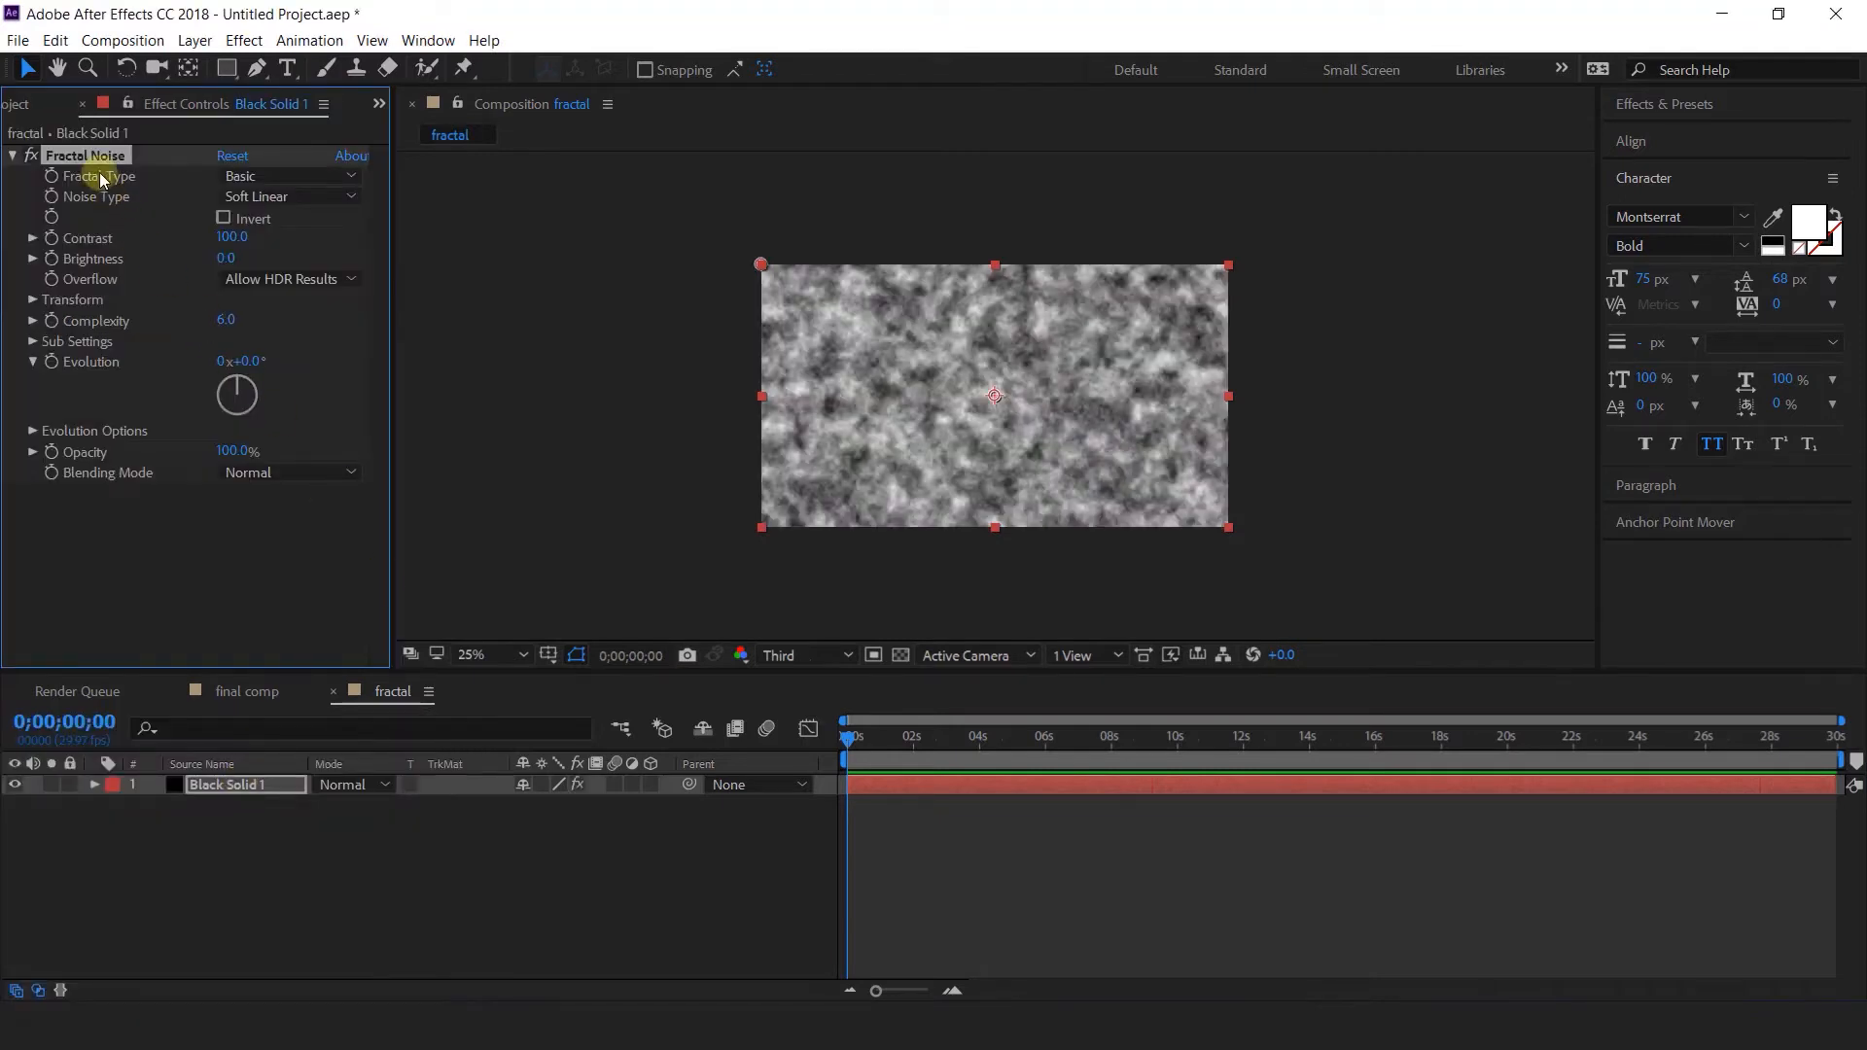
Set the fractal type to Dynamic and the noise type to Spline, and invert the noise.
left_click(260, 177)
left_click(284, 307)
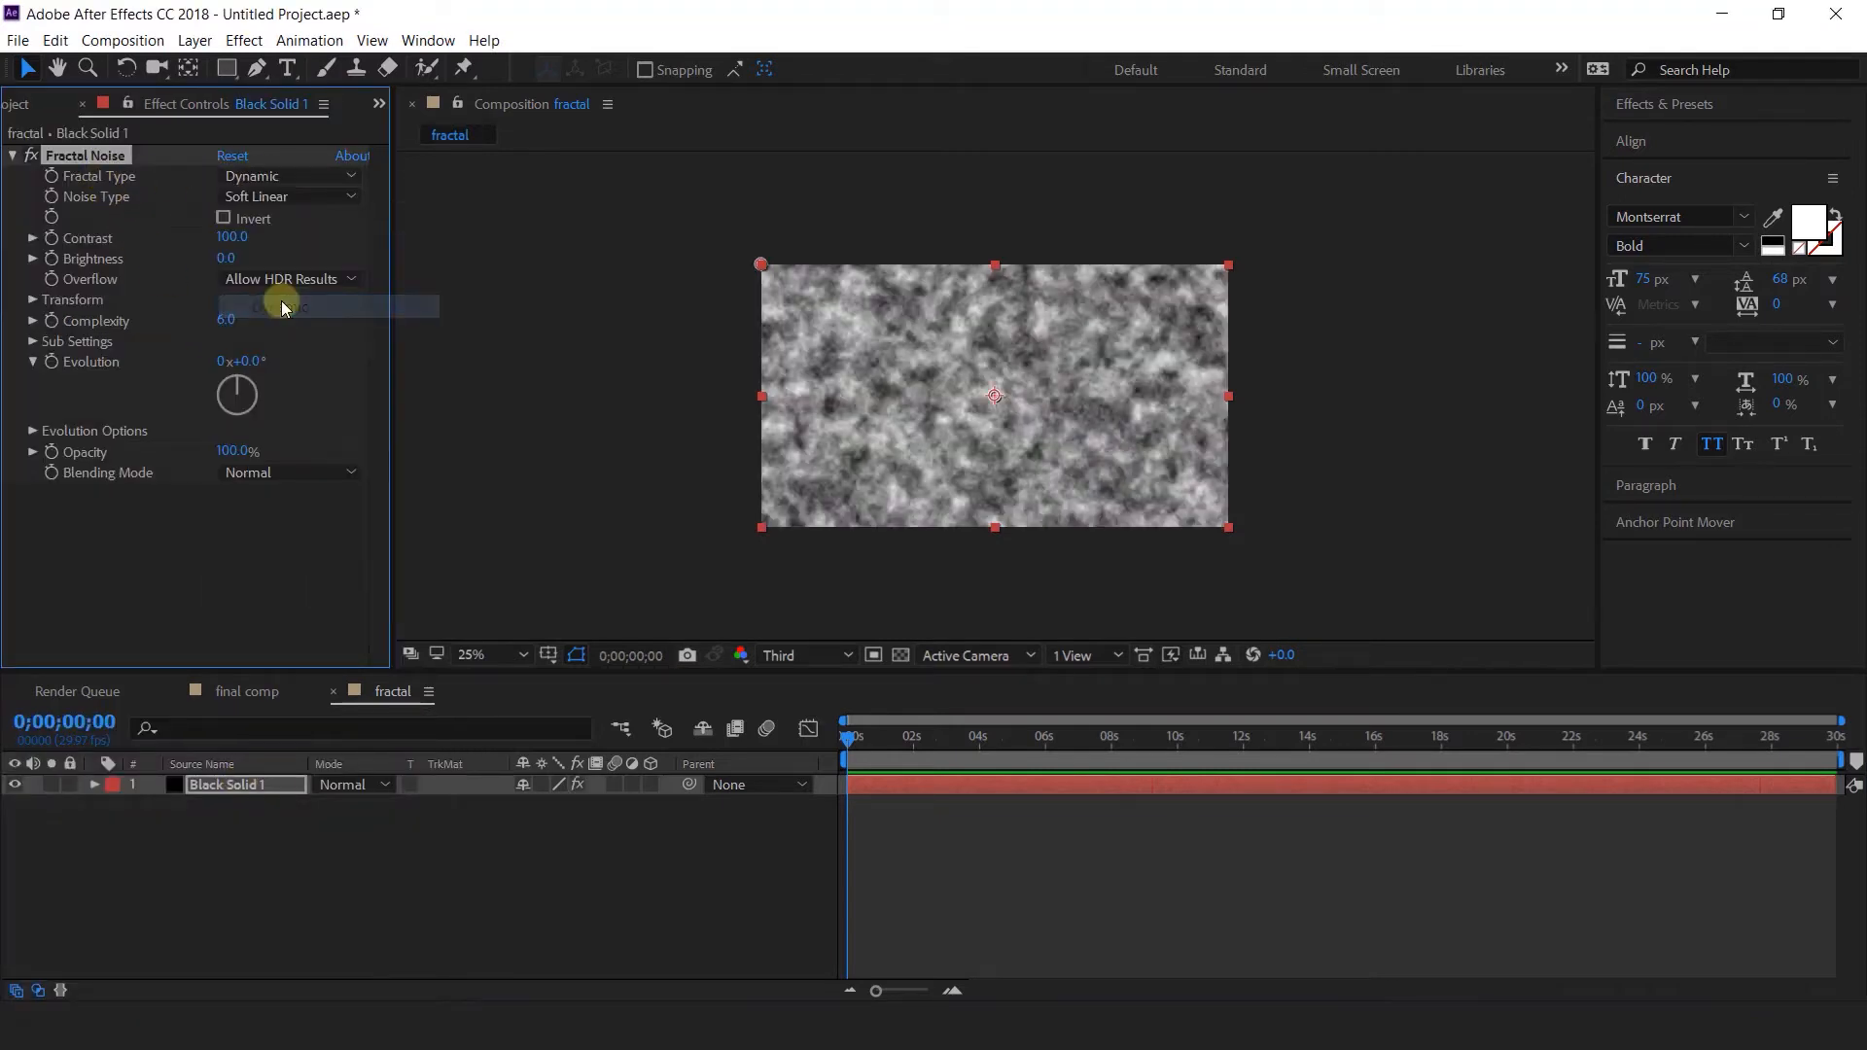
left_click(283, 199)
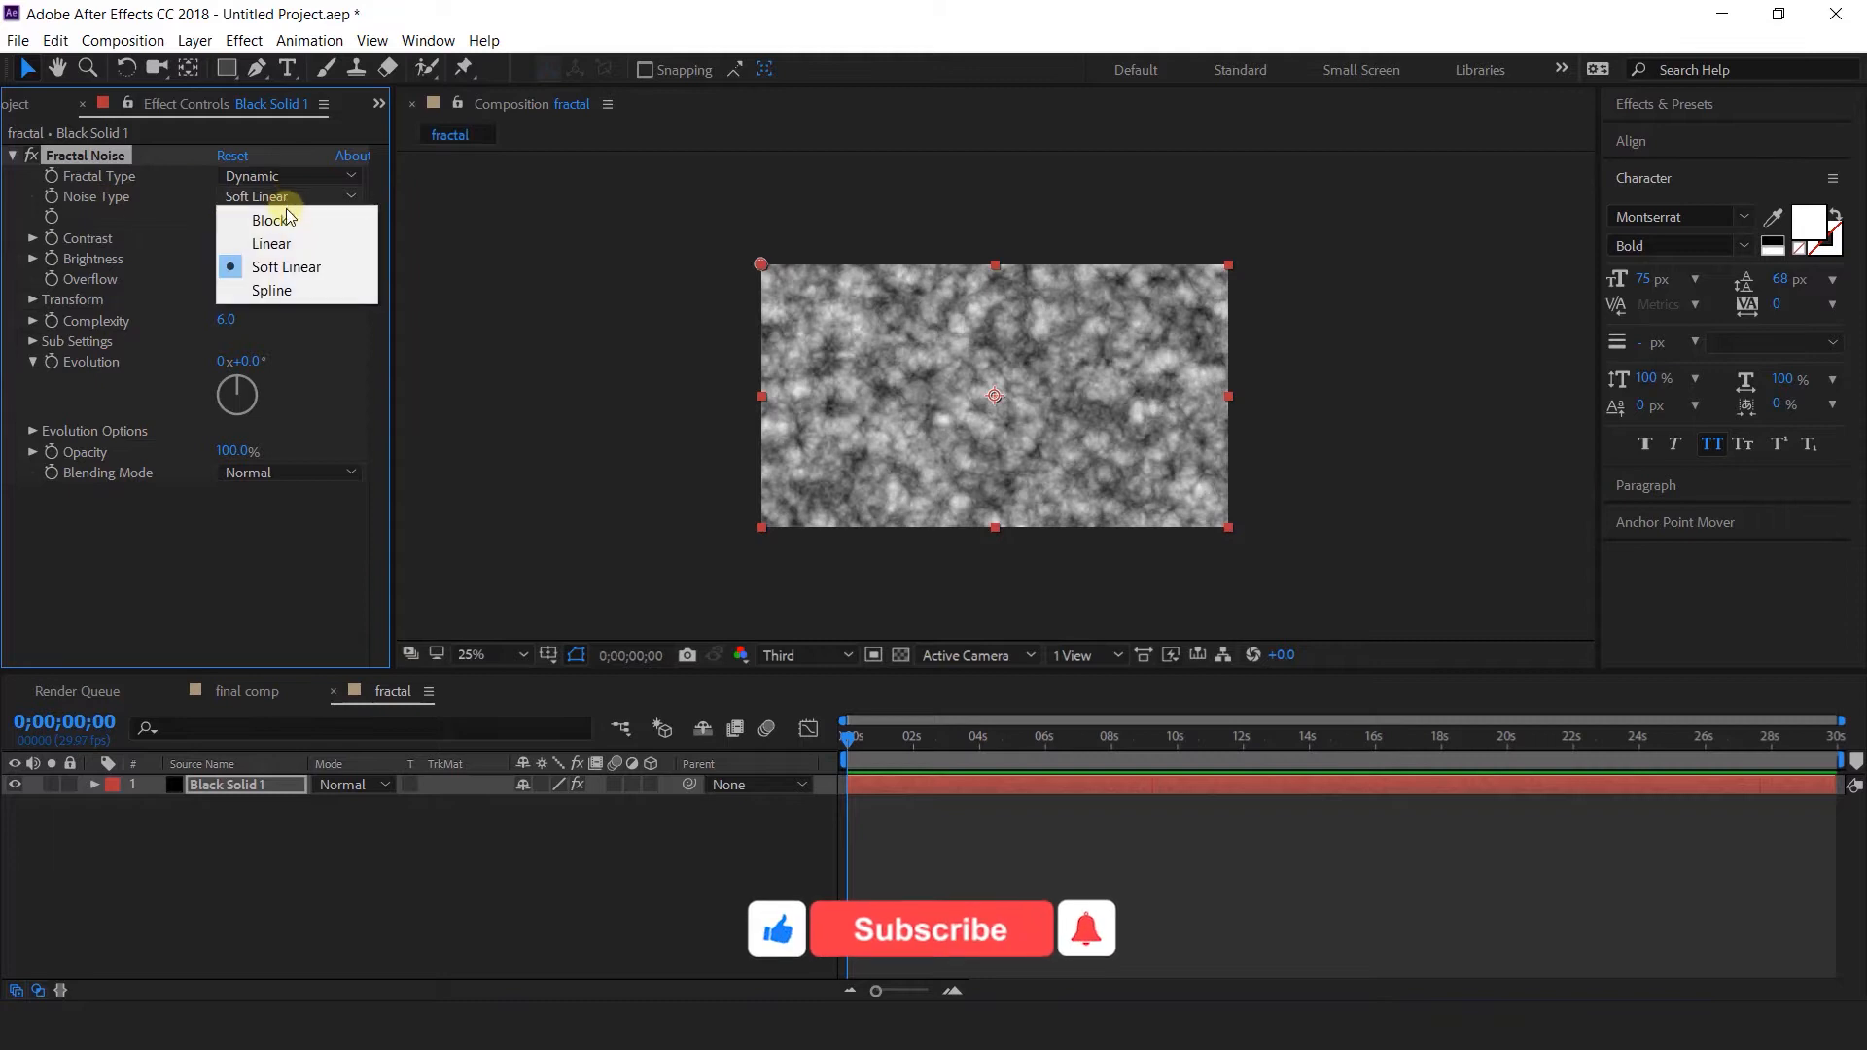
left_click(271, 290)
left_click(223, 220)
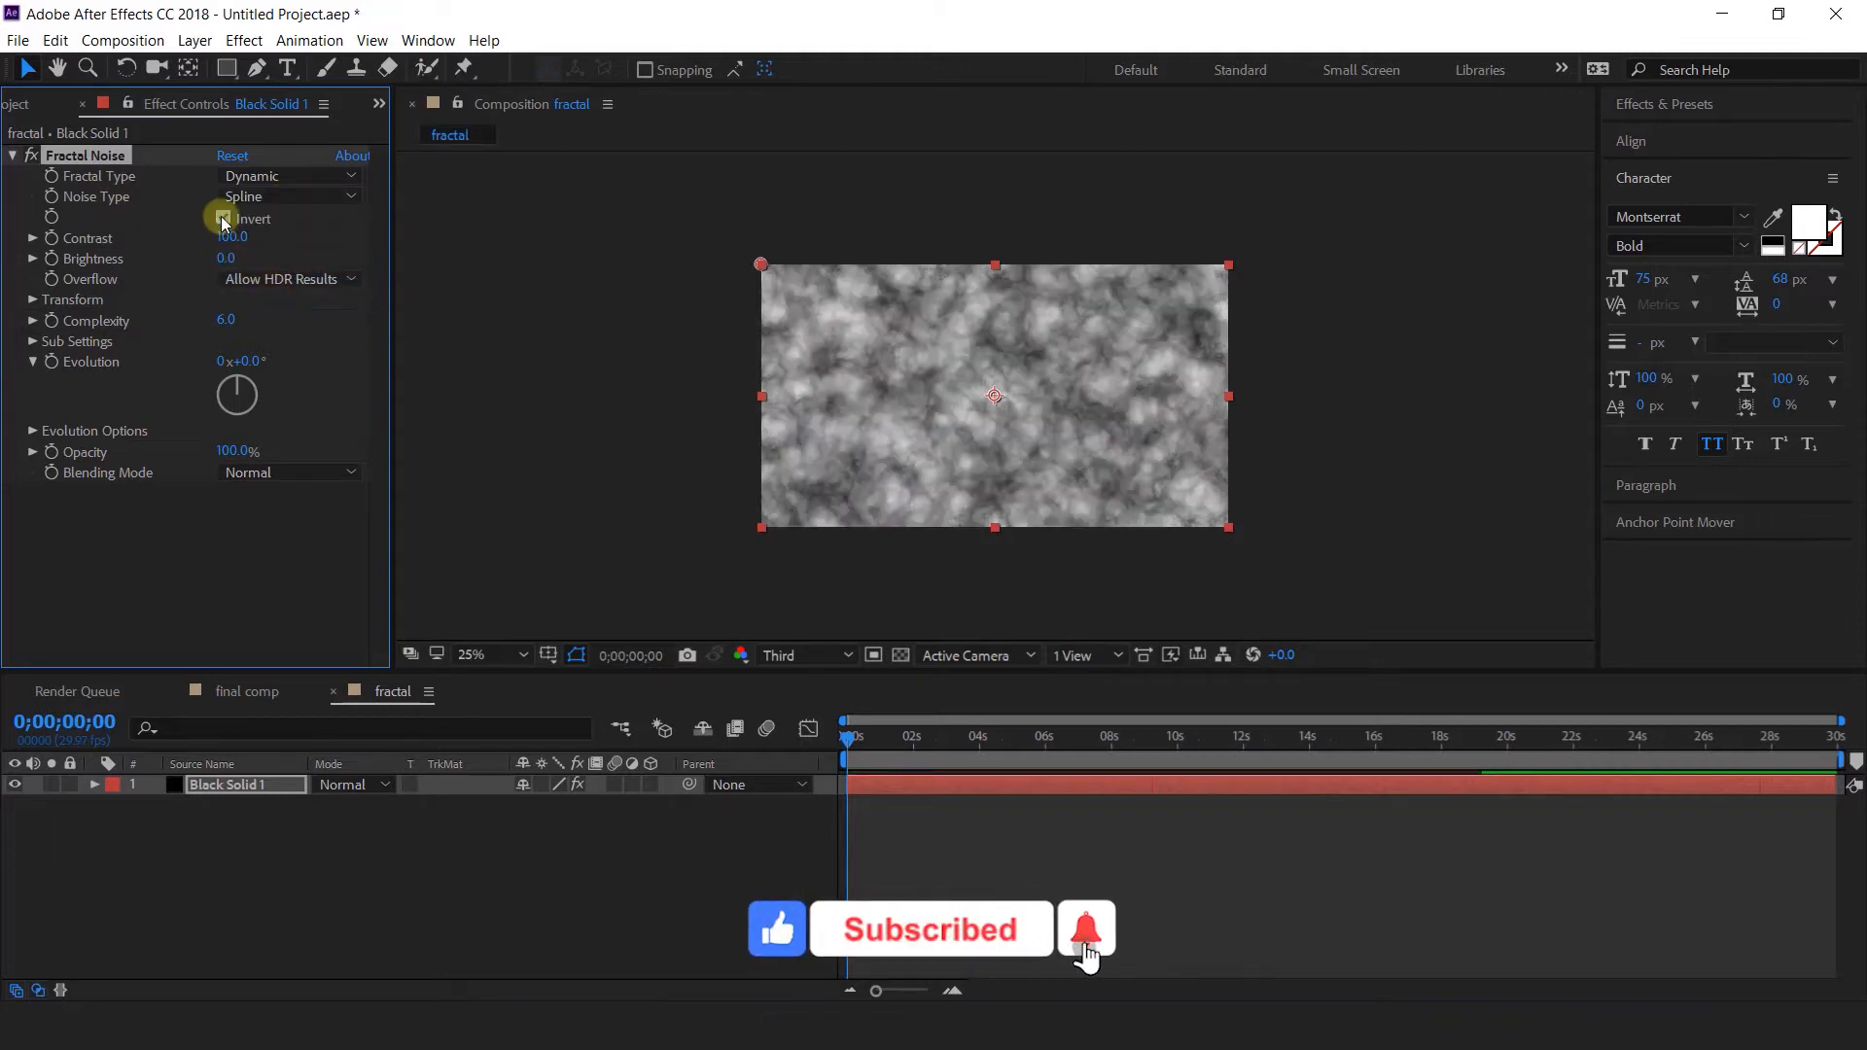
Set the Fractal Noise contrast to 350.
left_click(233, 238)
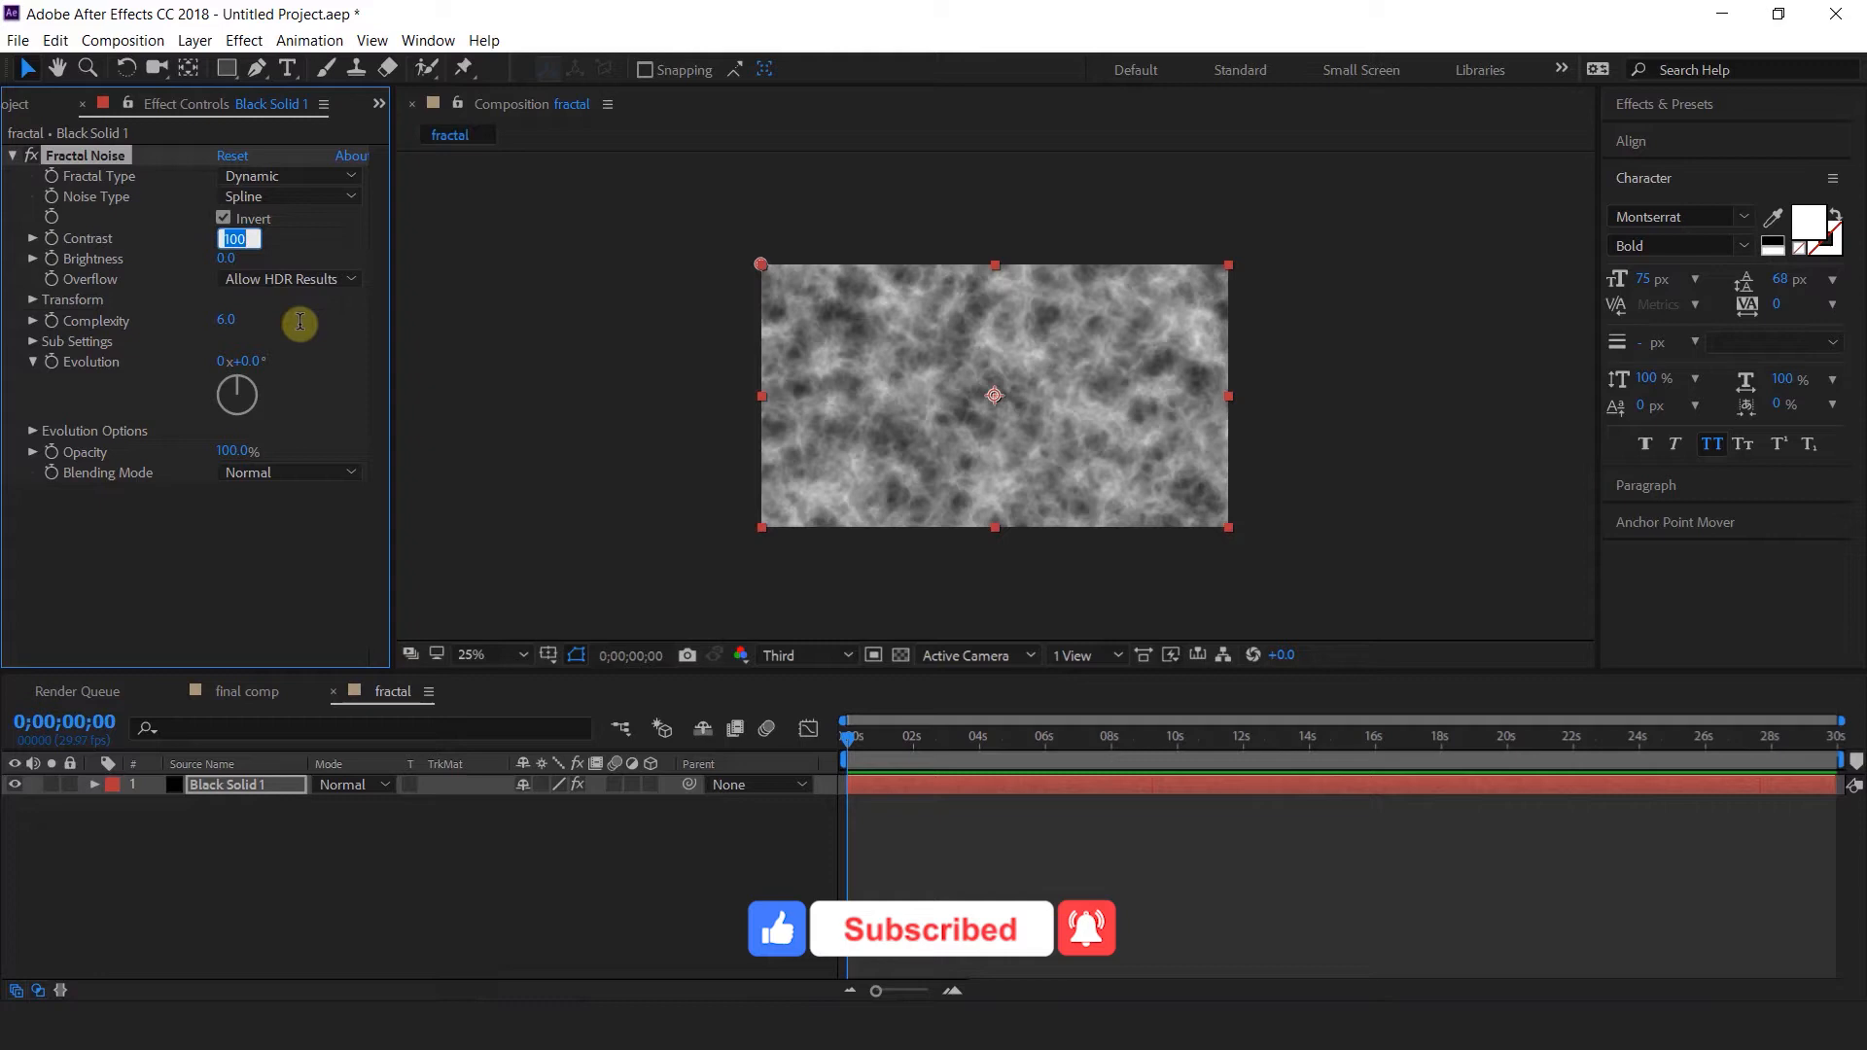
type("350.")
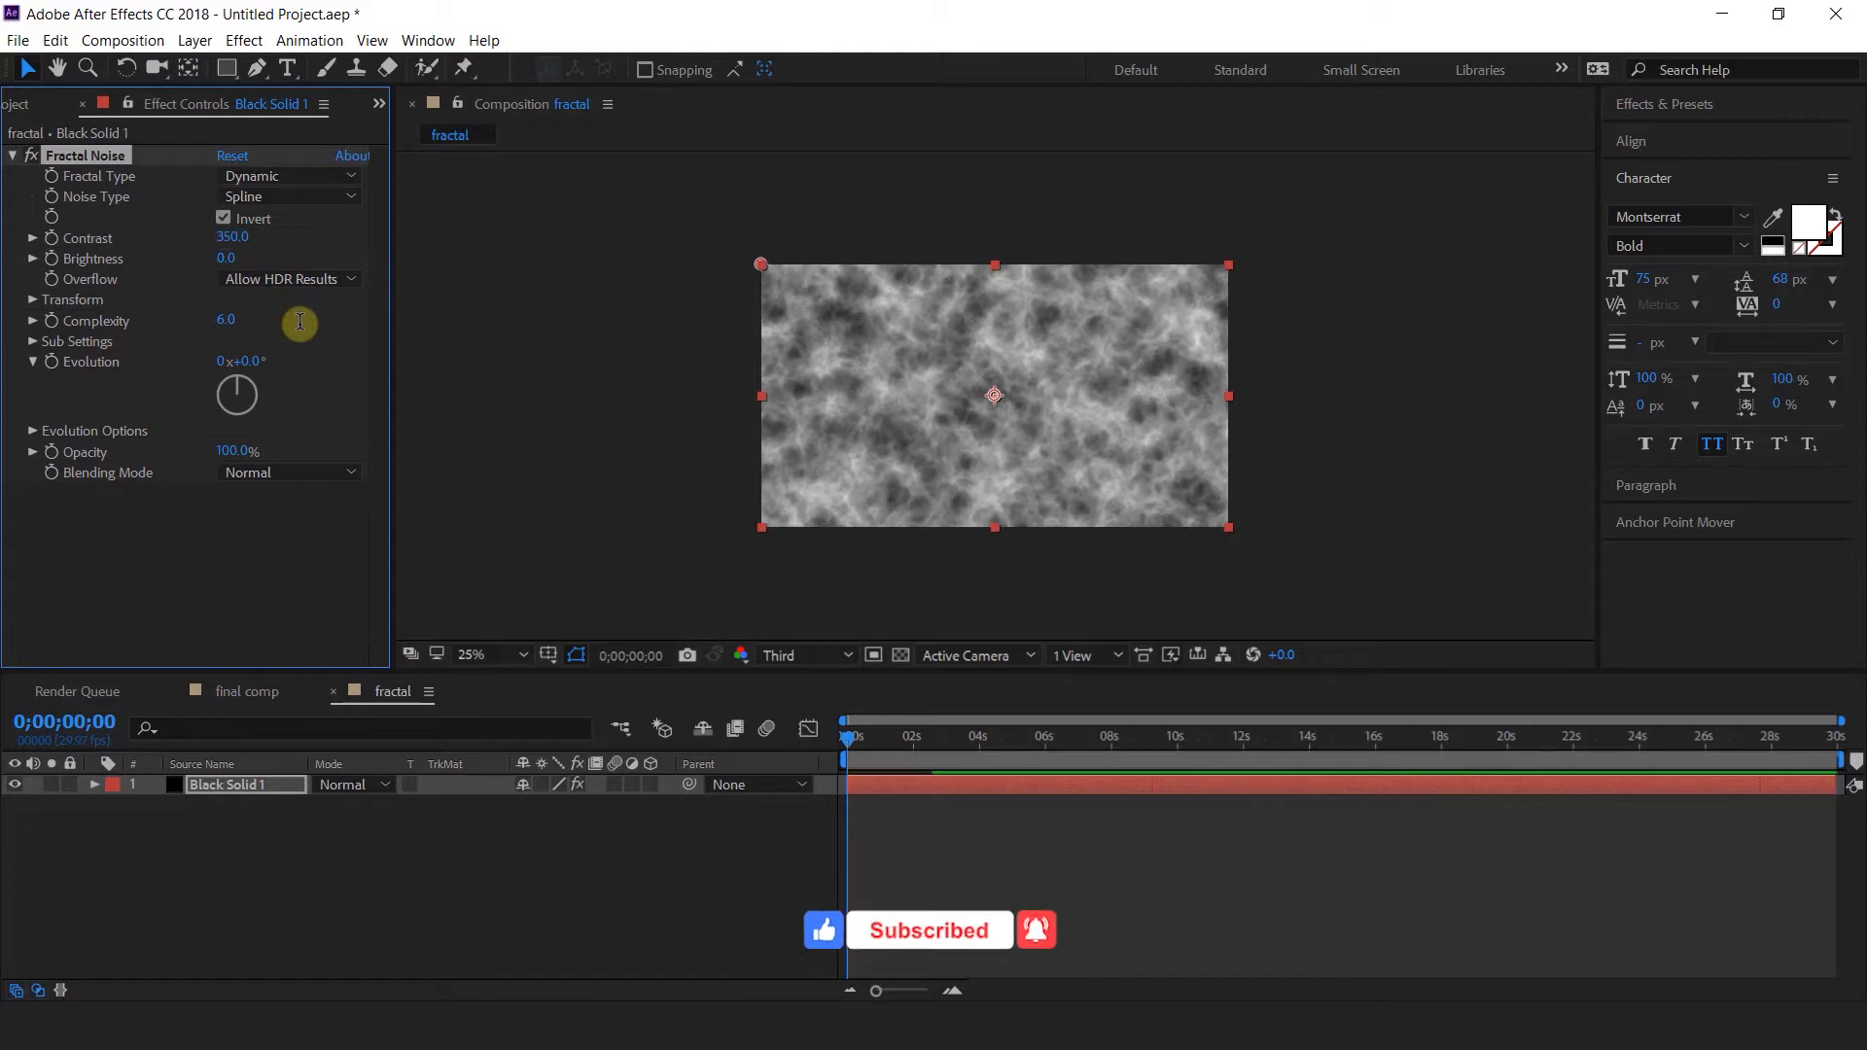
key("Return")
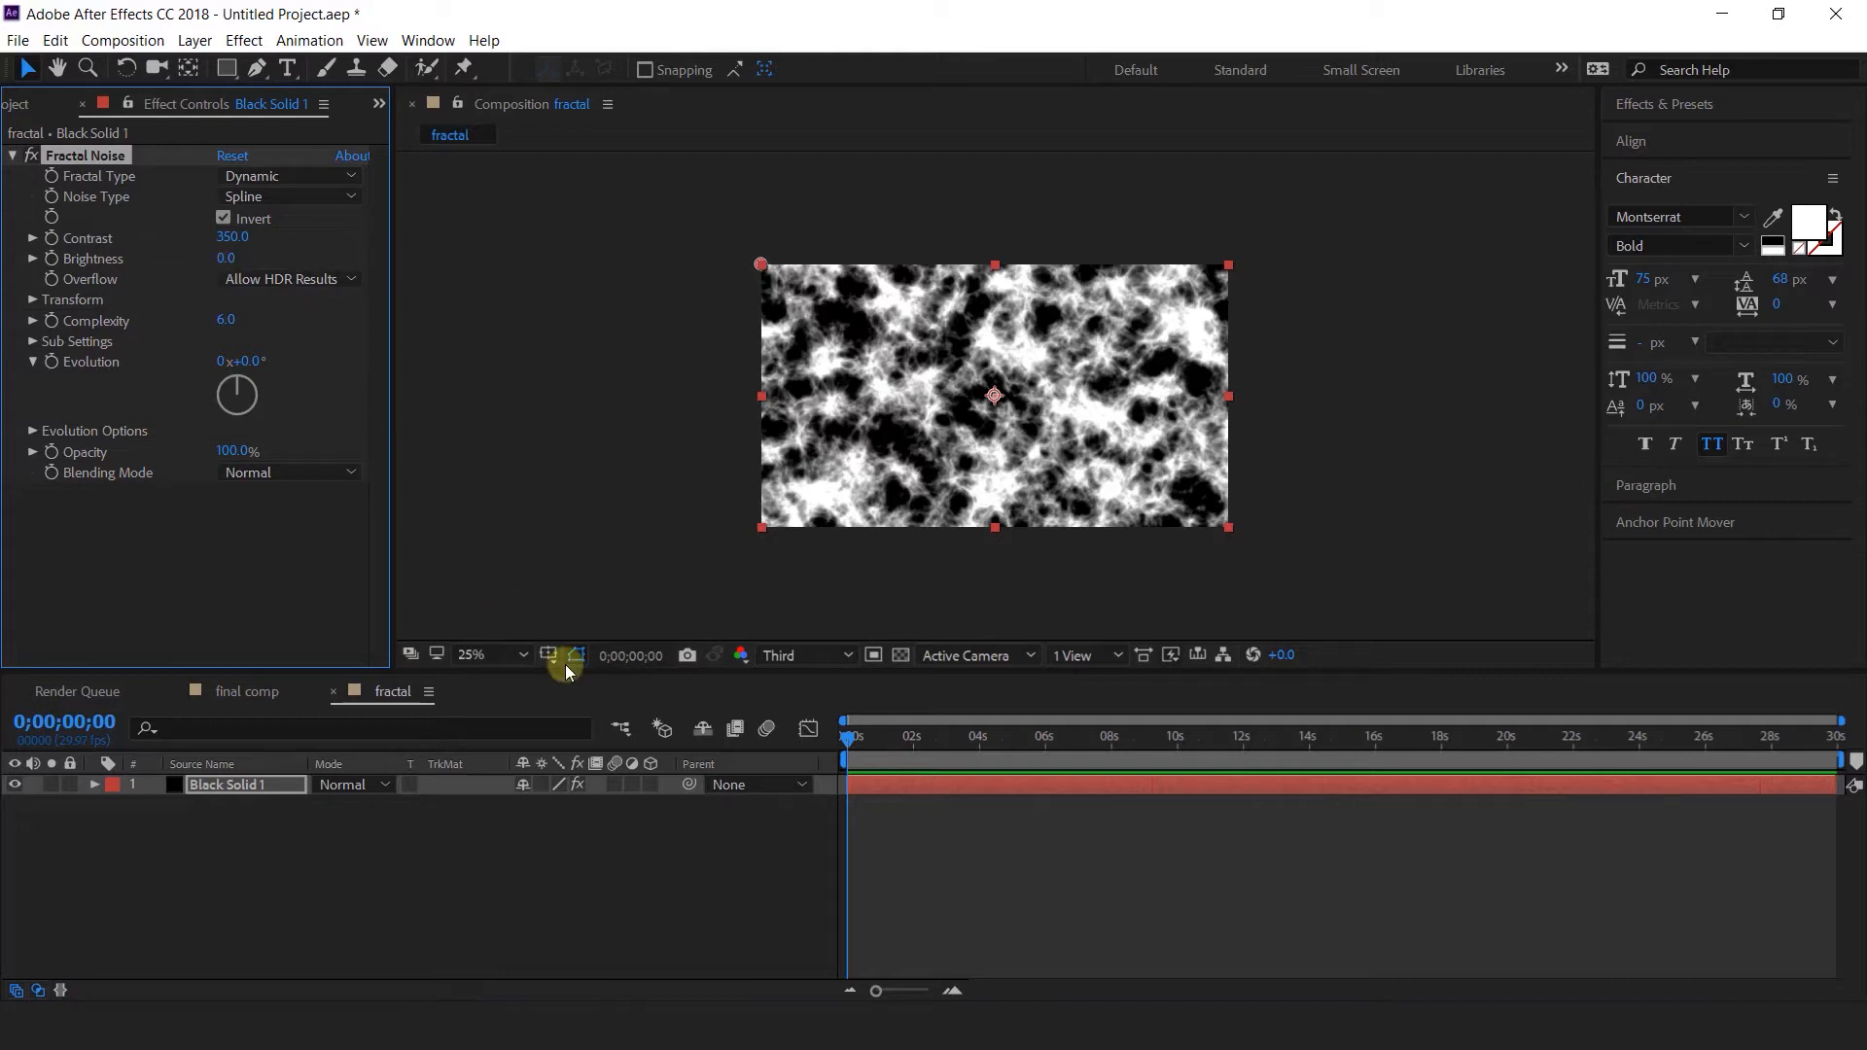
Enable keyframing for Brightness at the start of the composition and set its value to -100.
left_click(871, 785)
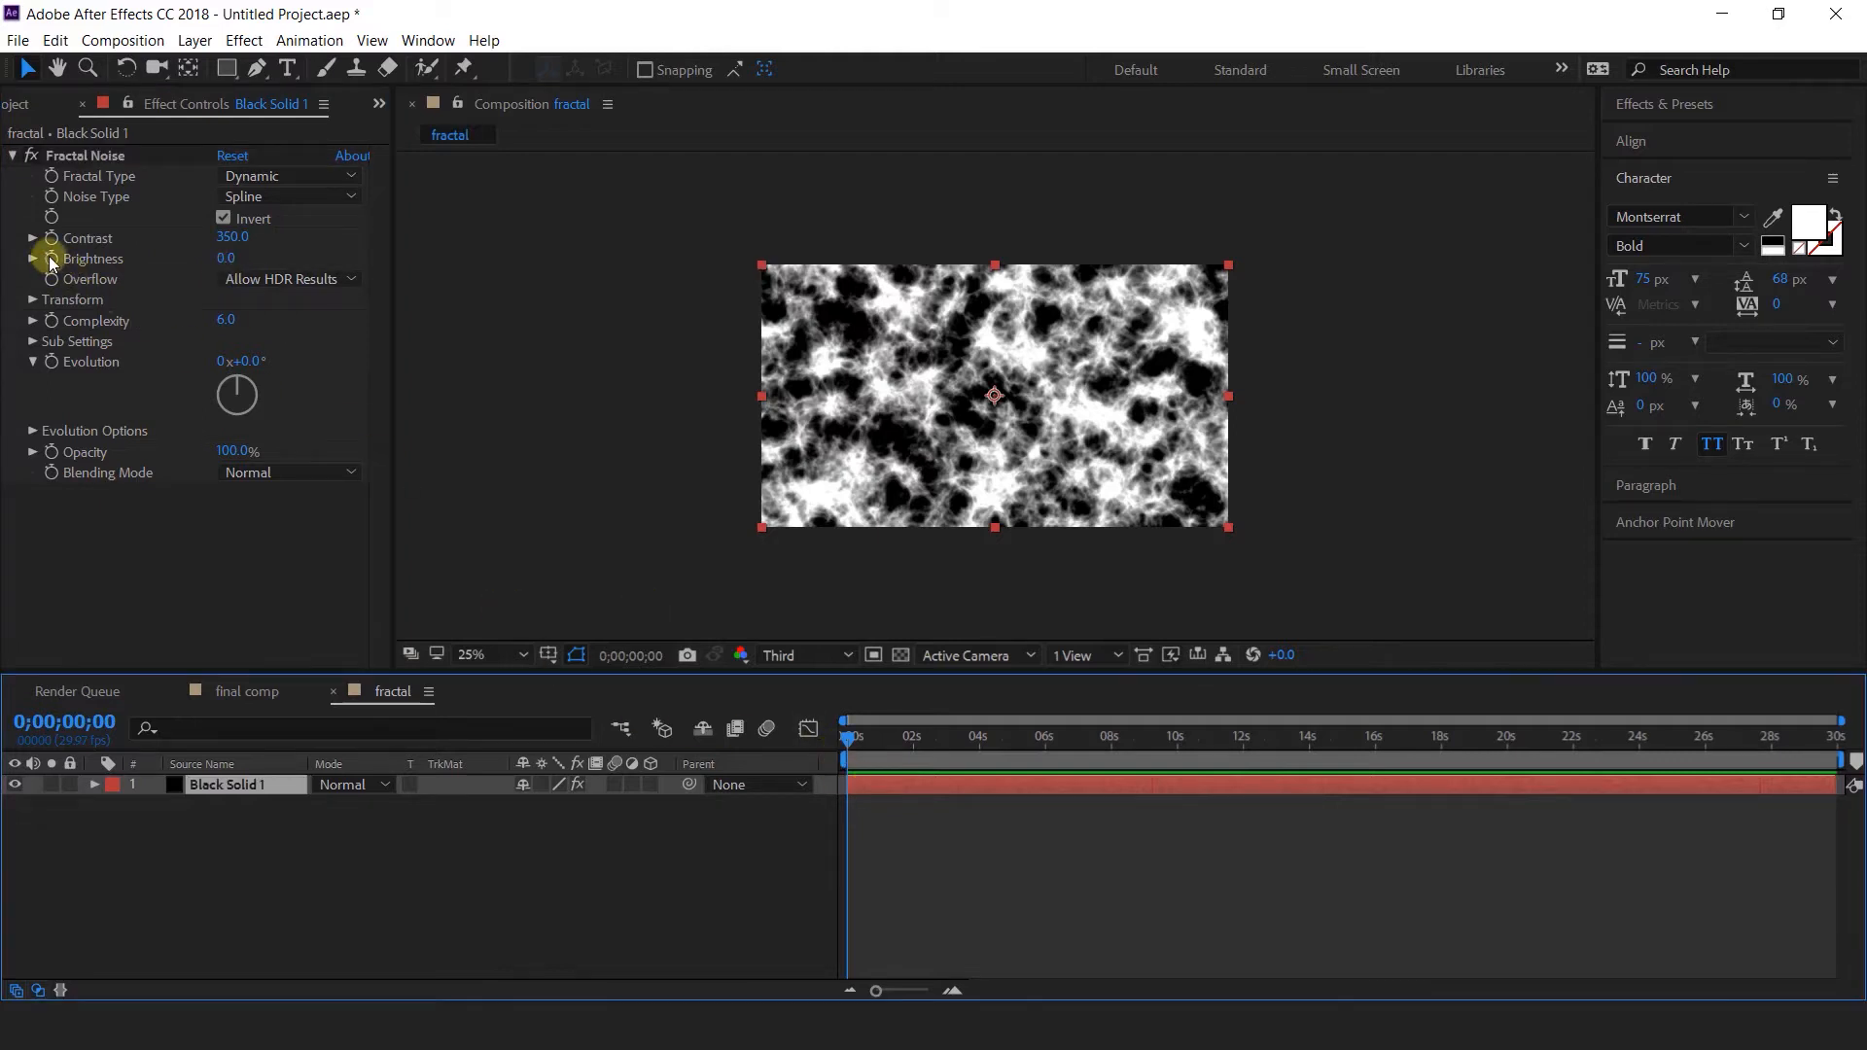
left_click(51, 259)
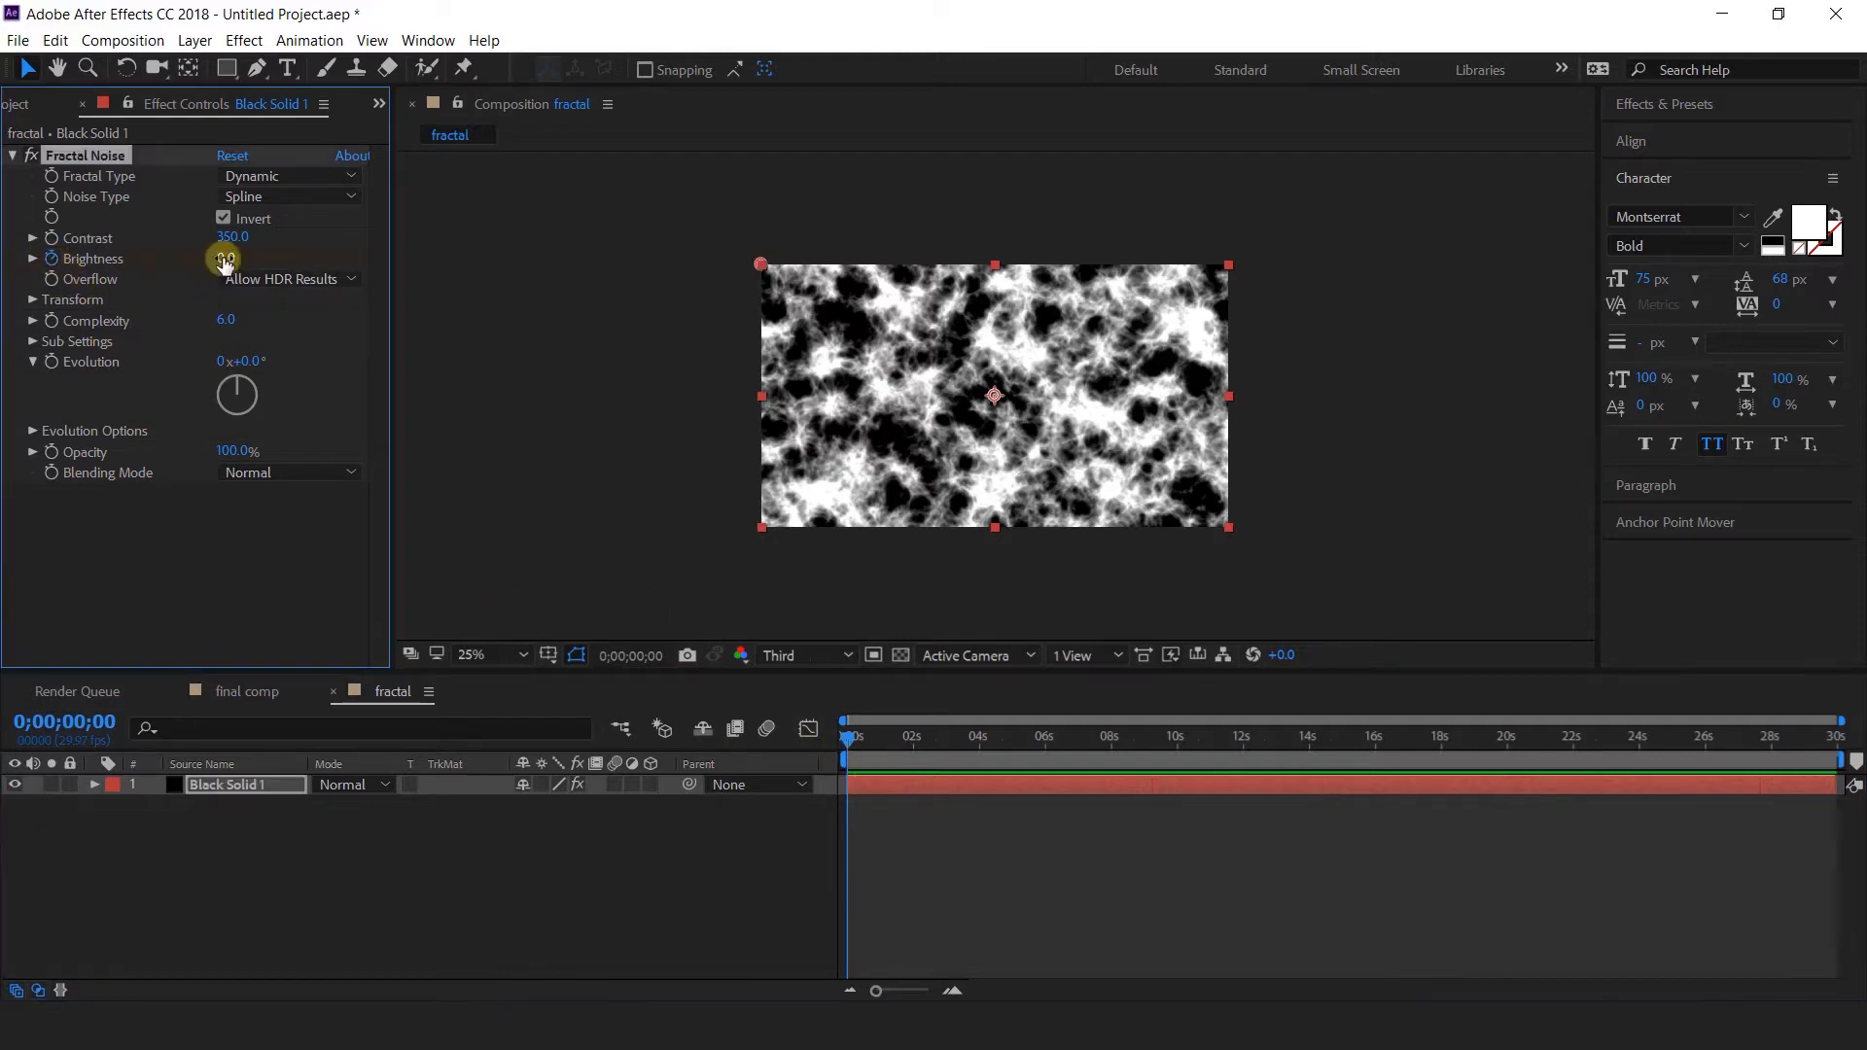
left_click(226, 259)
type("-10")
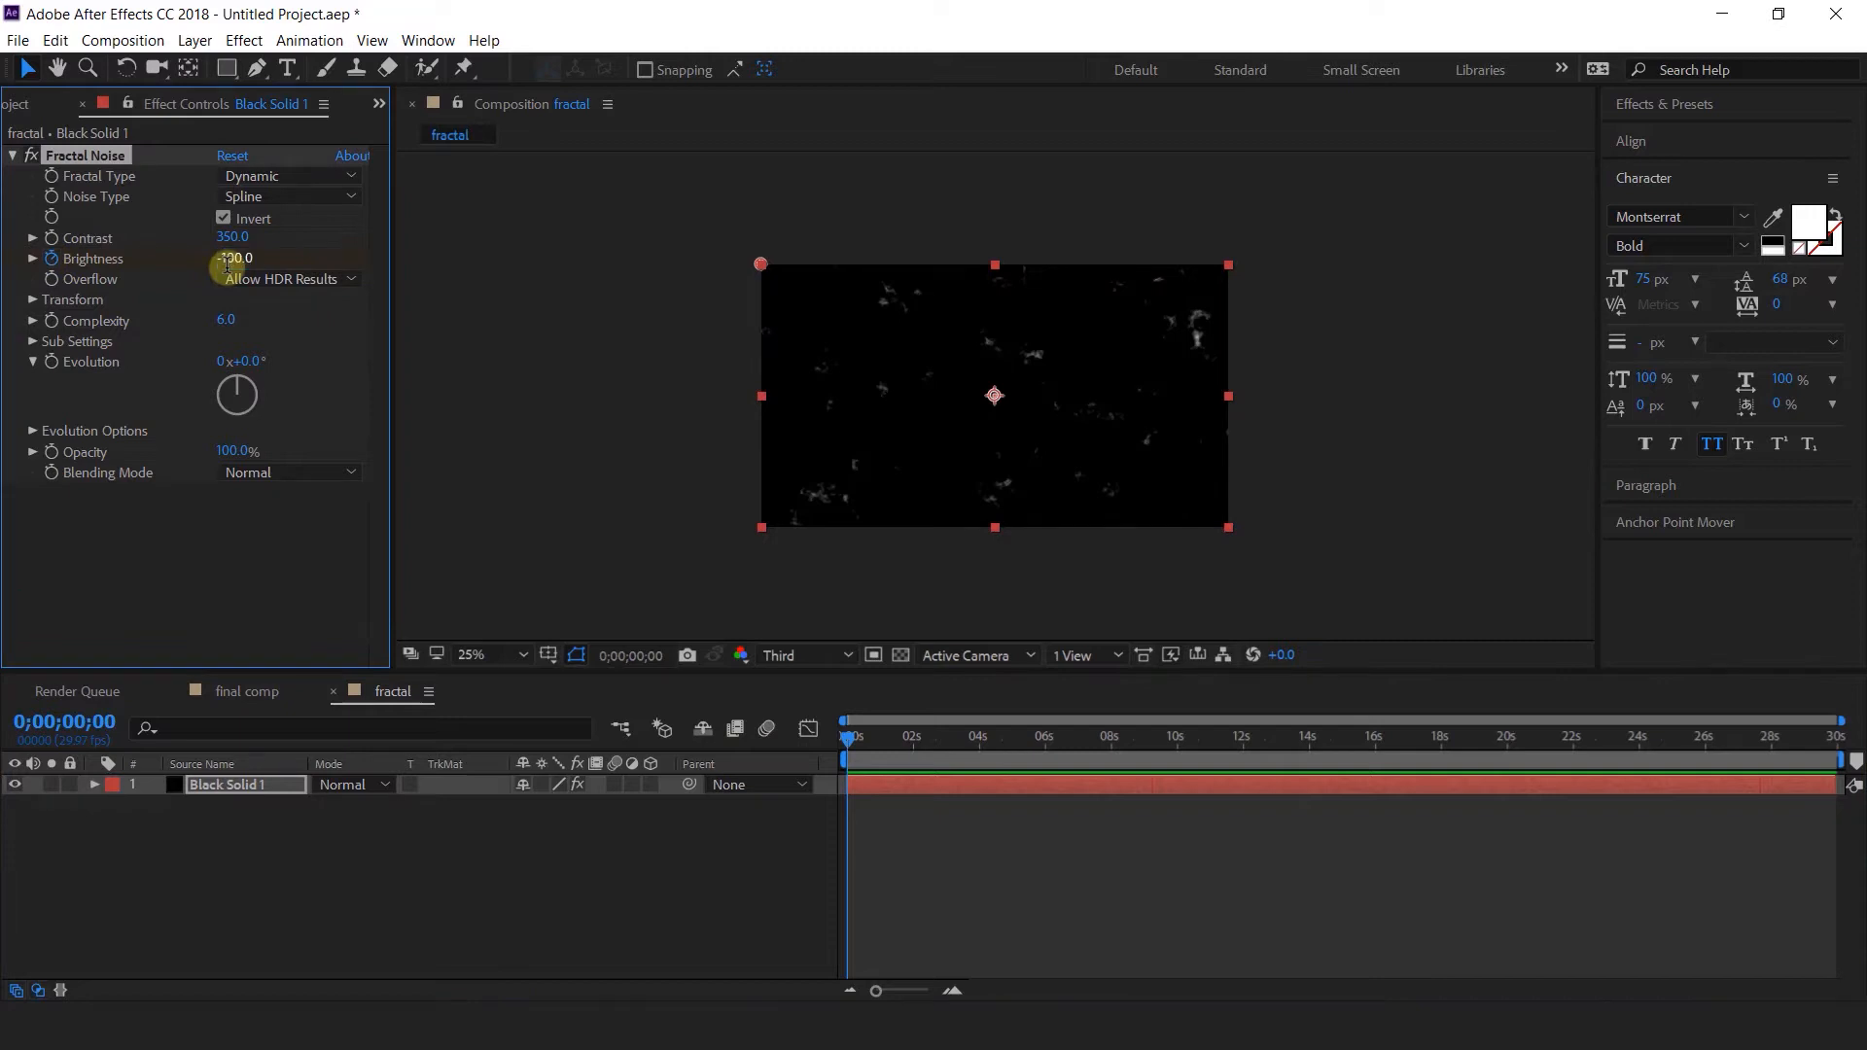
left_click(892, 838)
Add a second Brightness keyframe at 0;00;03;00 with a value of -30.
left_click(873, 789)
left_click_drag(890, 733, 1044, 743)
left_click(952, 988)
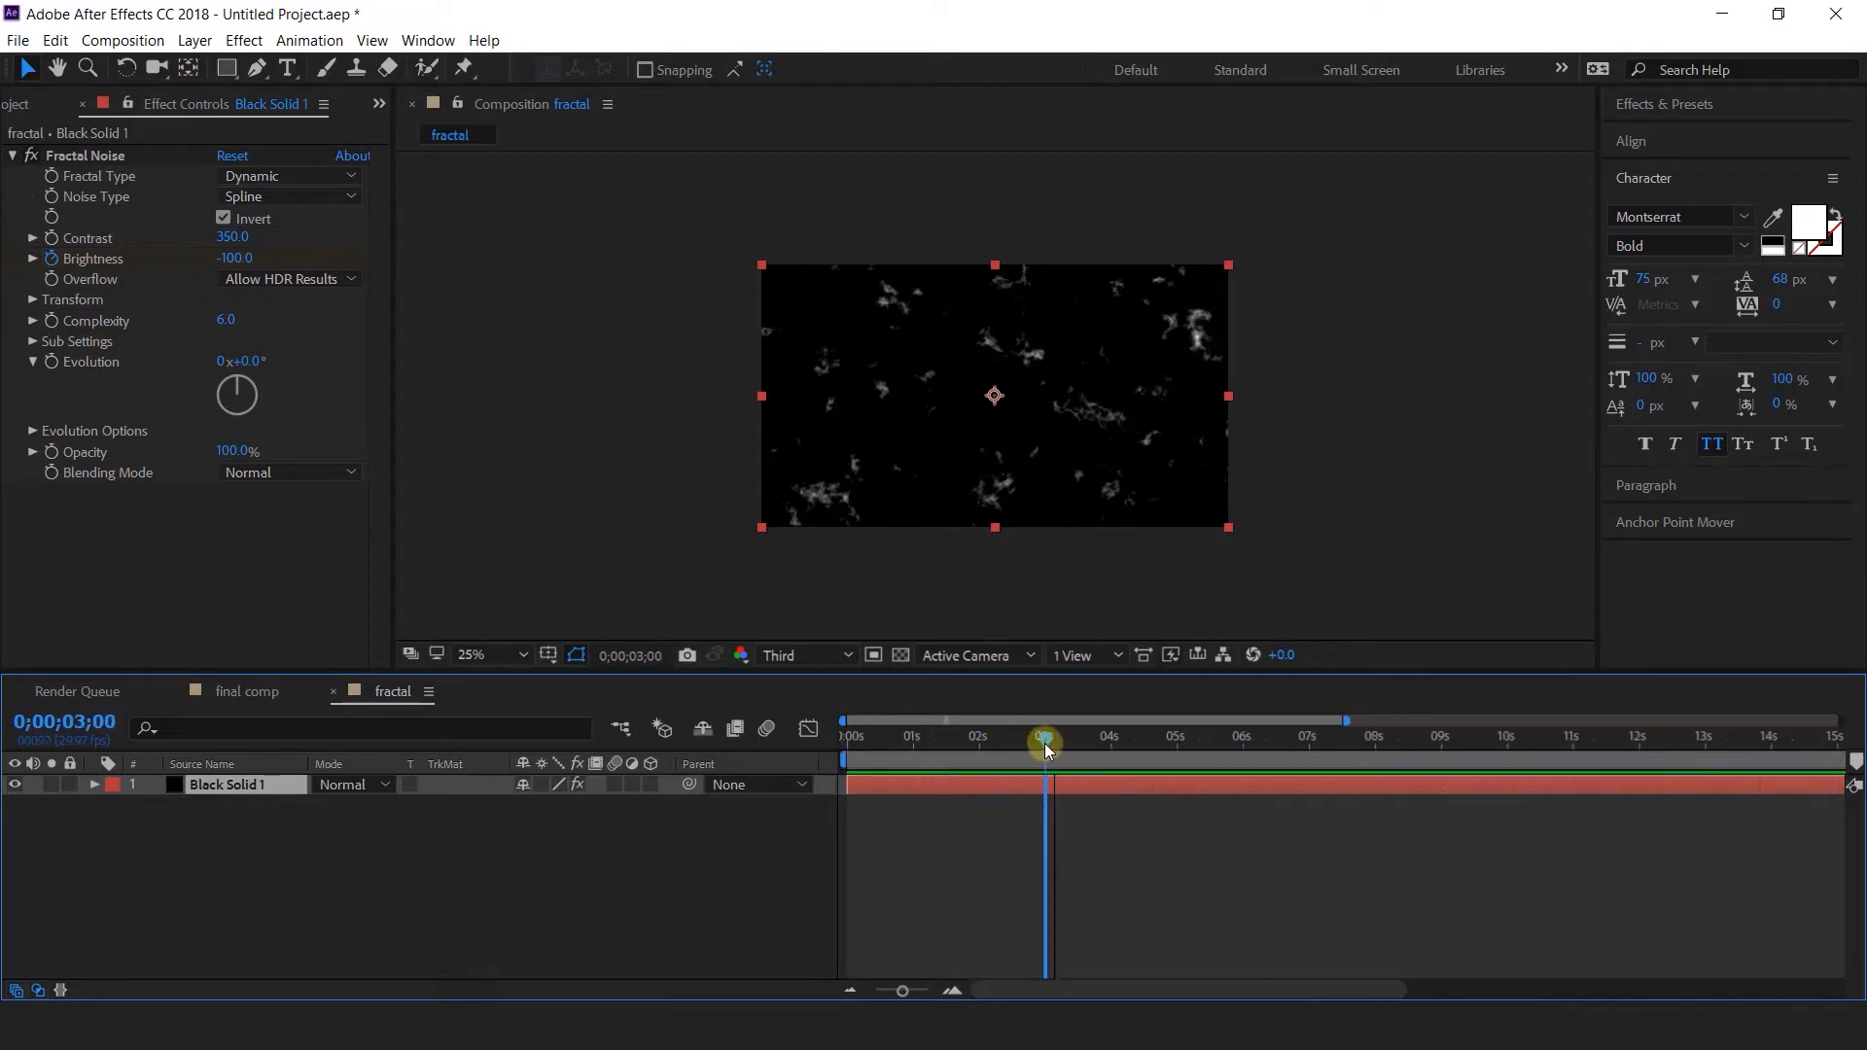
left_click_drag(237, 257, 331, 257)
left_click(229, 259)
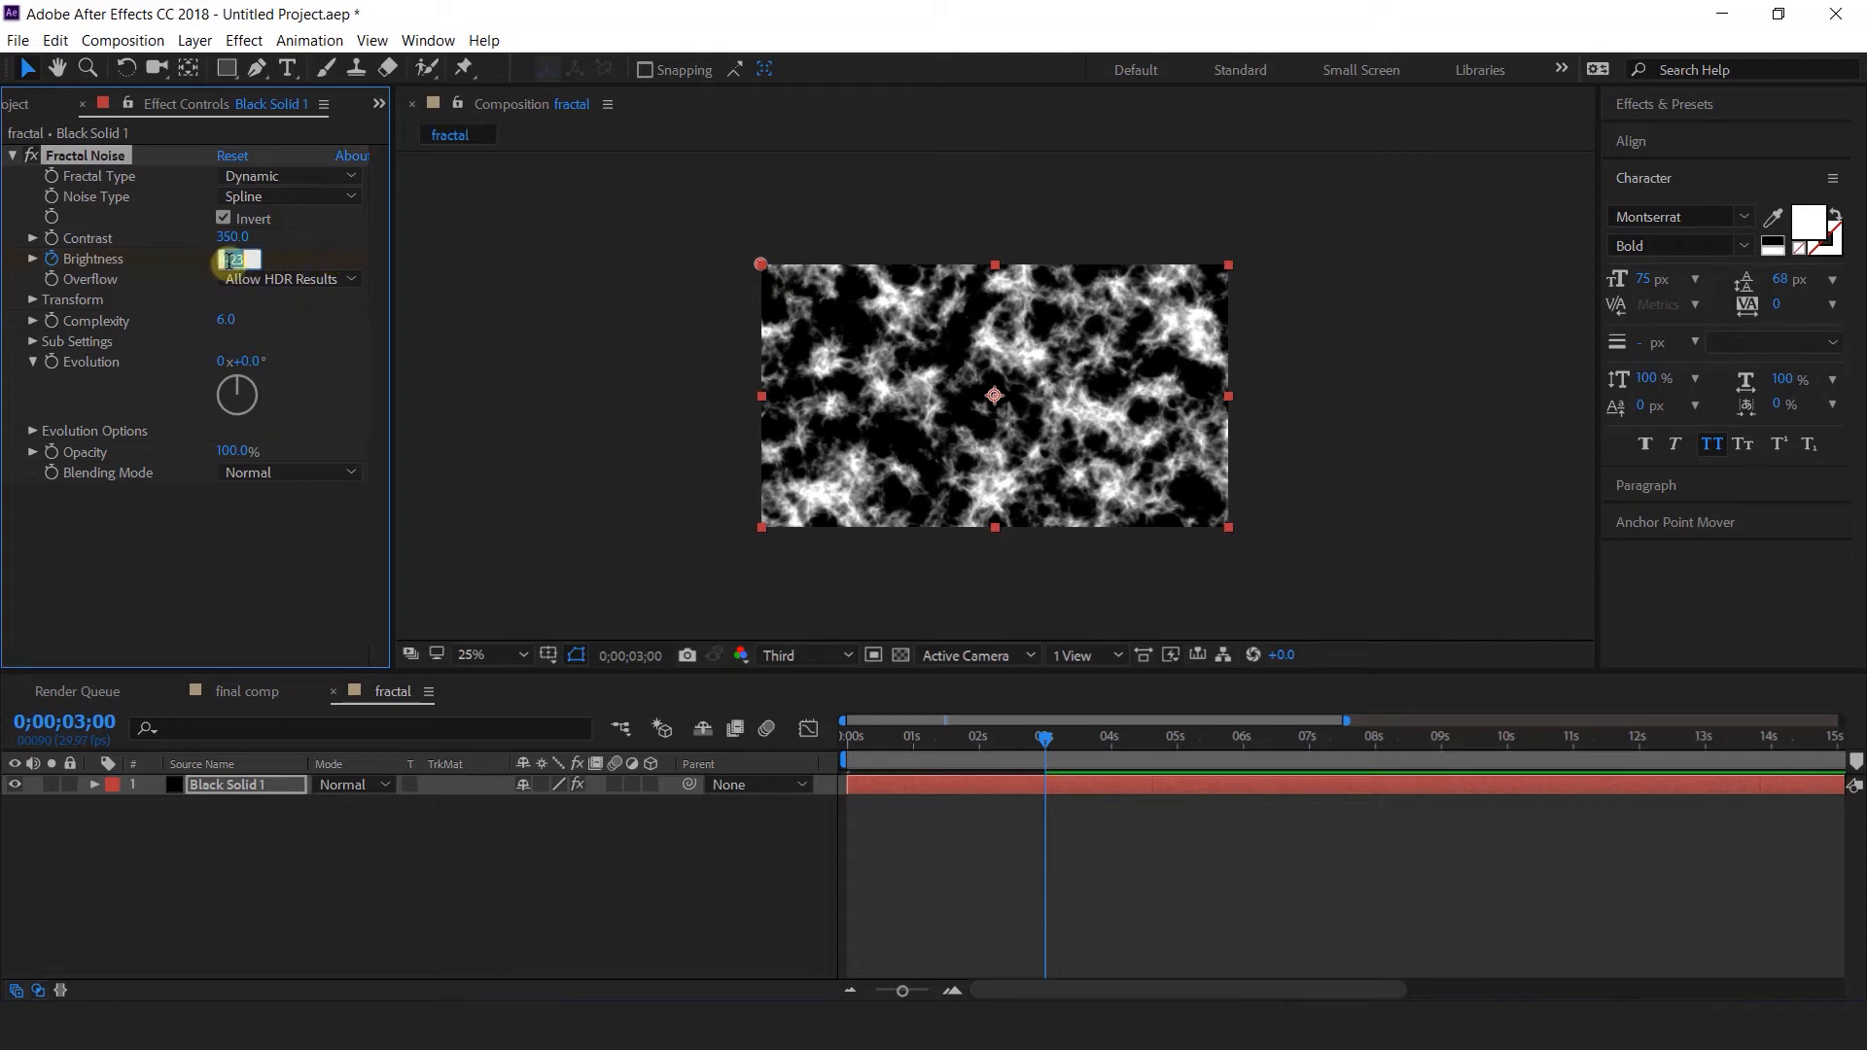
type("-30")
key("Return")
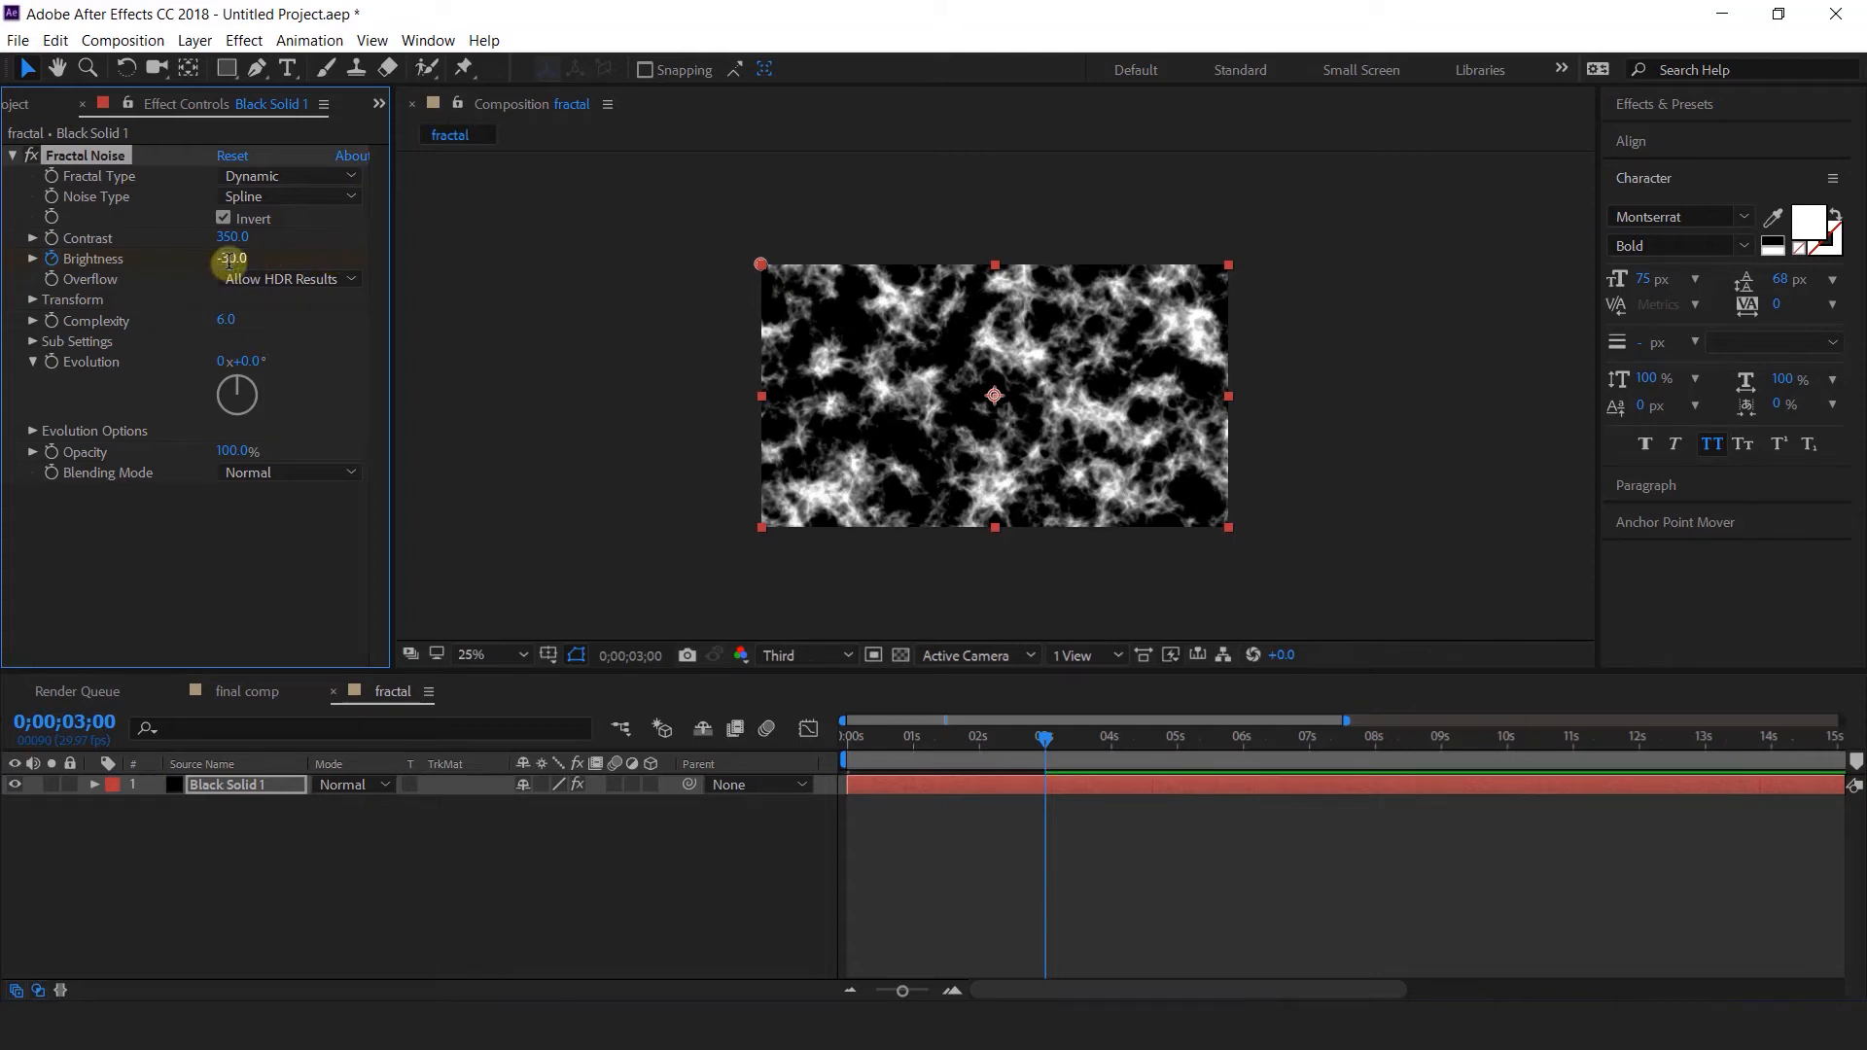
Turn off uniform scaling in the Fractal Noise transform settings and set the scale height to 200.
left_click(33, 300)
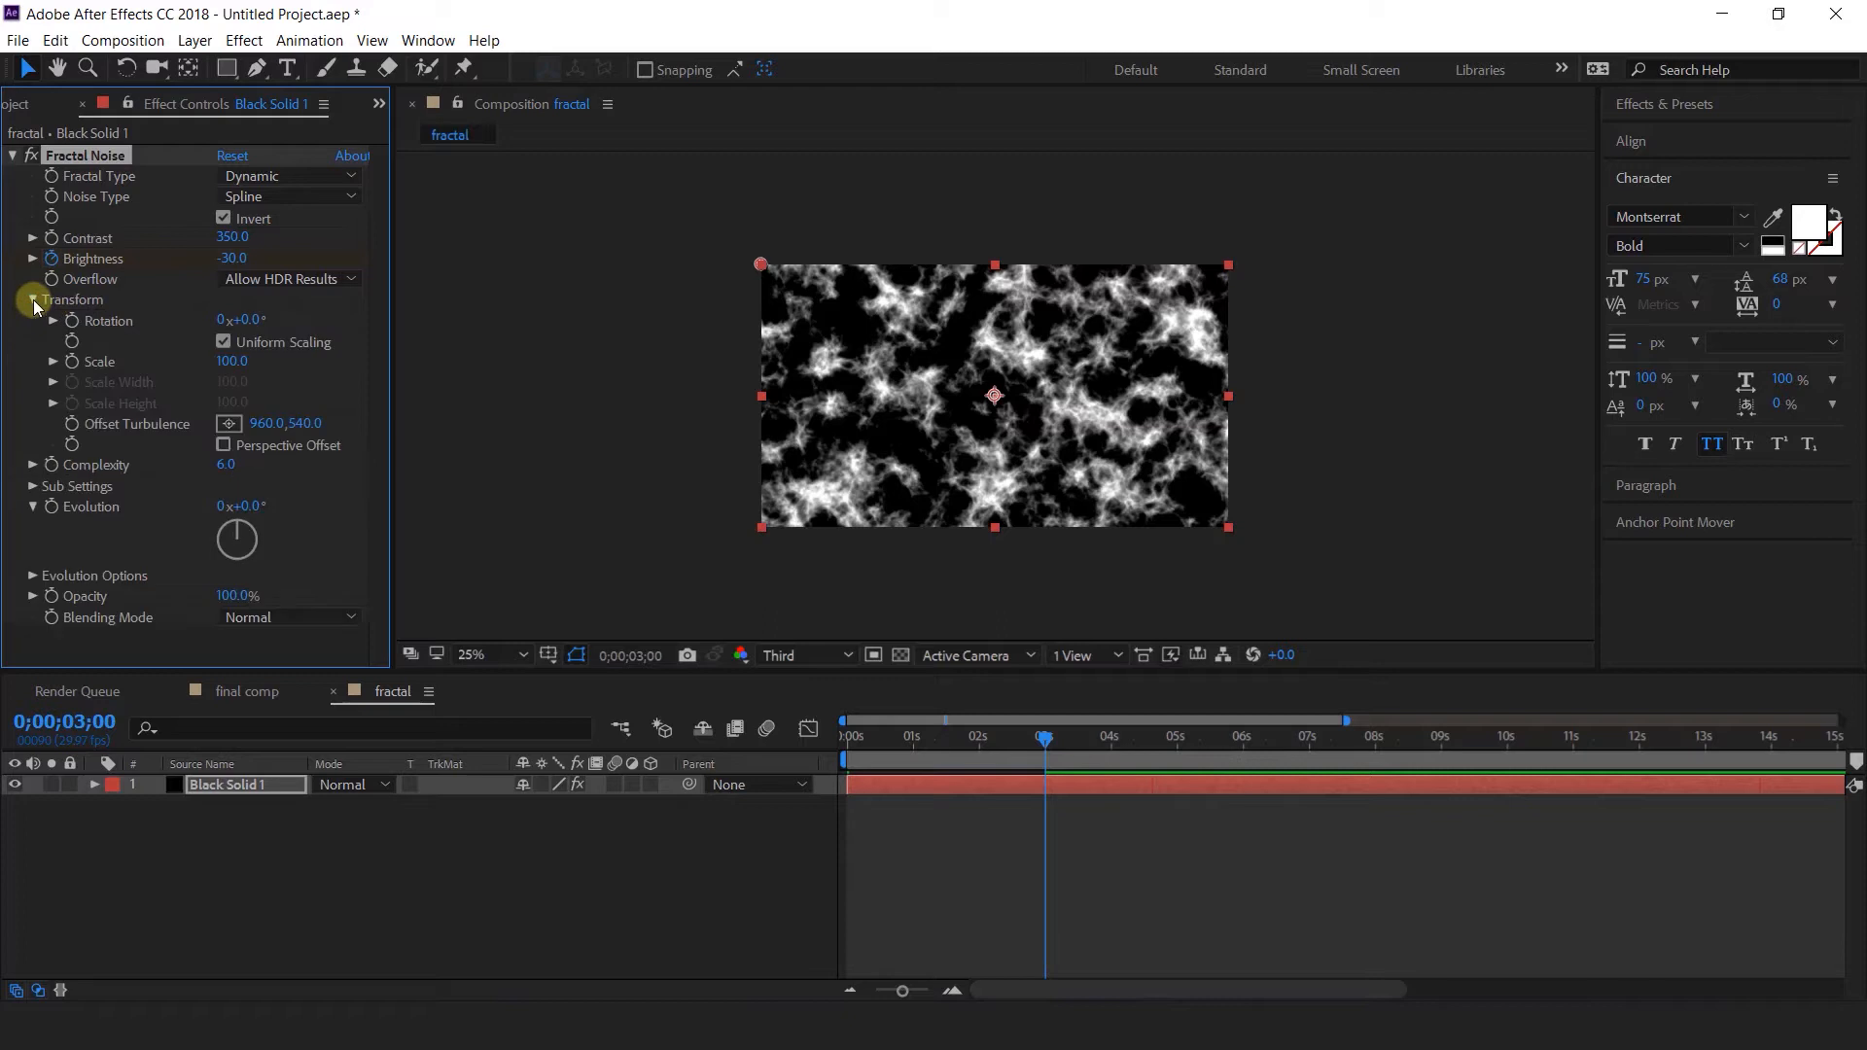
left_click(223, 342)
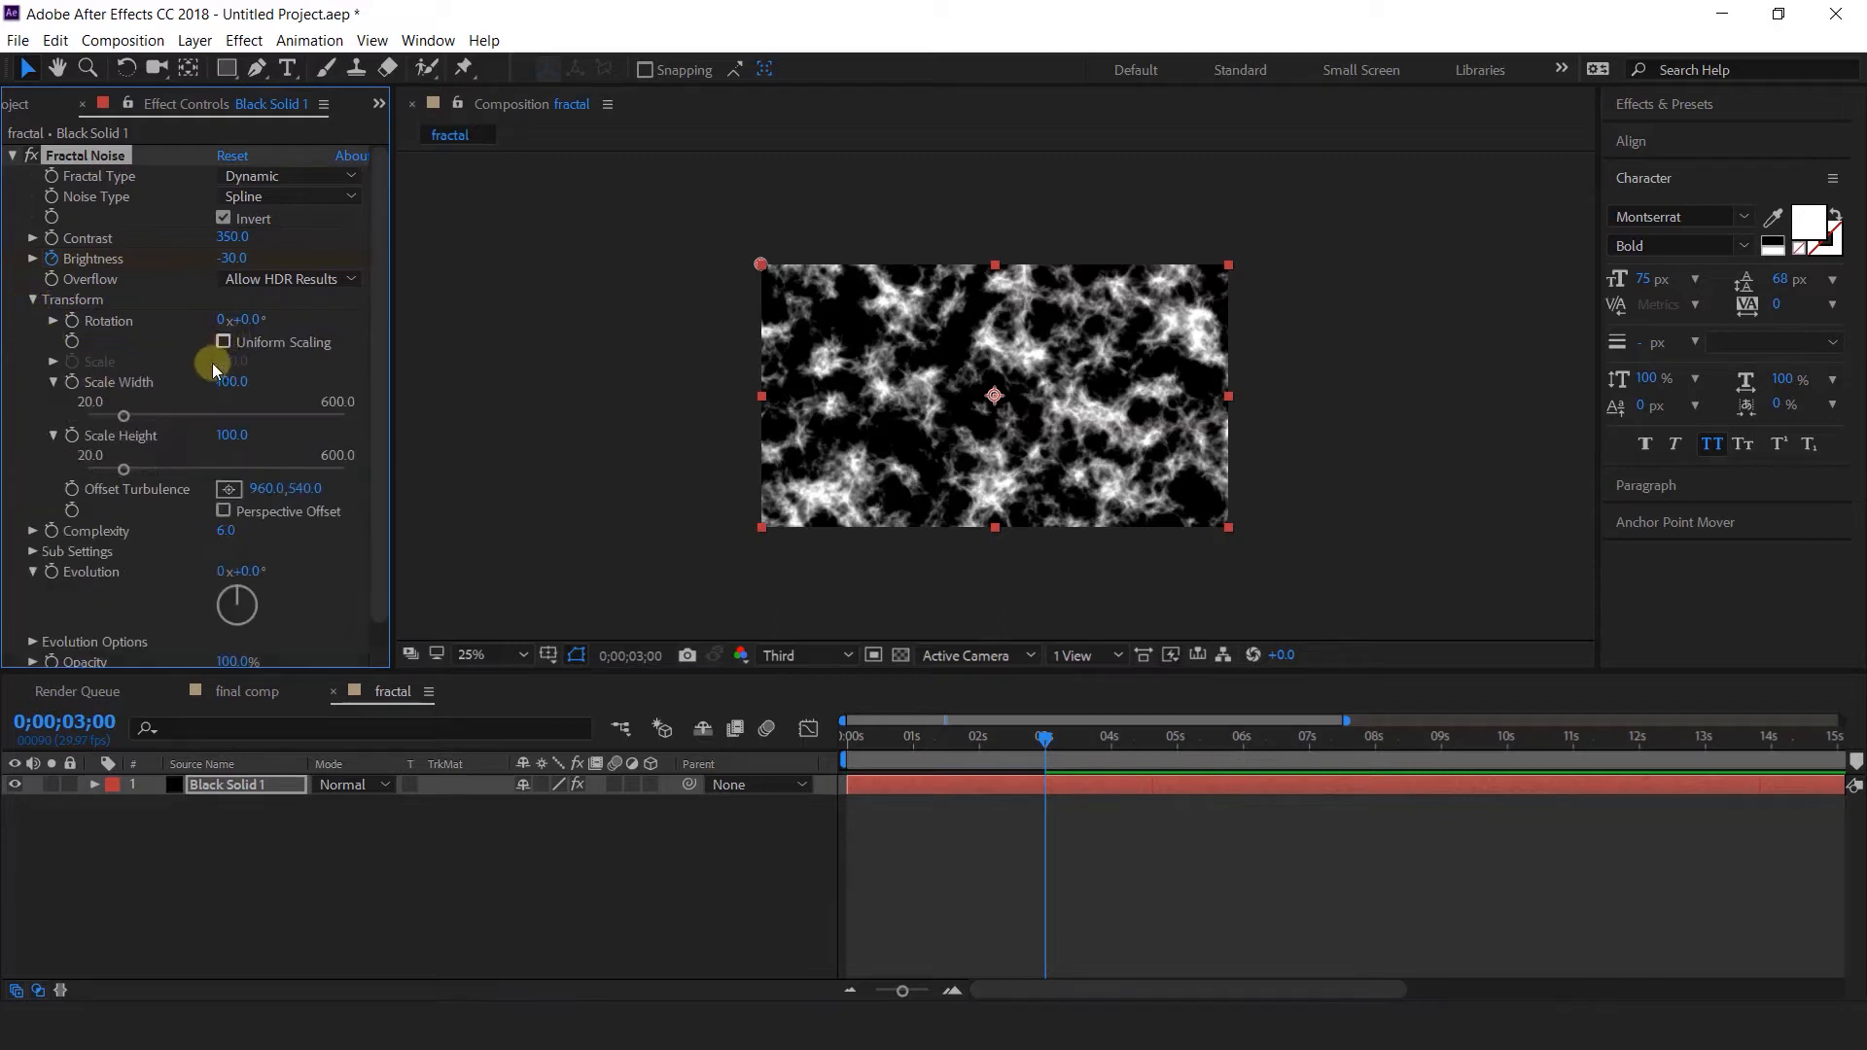
mouse_move(230, 445)
left_mouse_down()
mouse_move(288, 426)
mouse_move(229, 430)
left_mouse_up()
left_click(226, 428)
type("200")
key("Return")
Keyframe Offset Turbulence with a strongly lowered vertical value at the start and 960.0, 539.0 at 0;00;09;29.
scroll(195, 486, "down", 1)
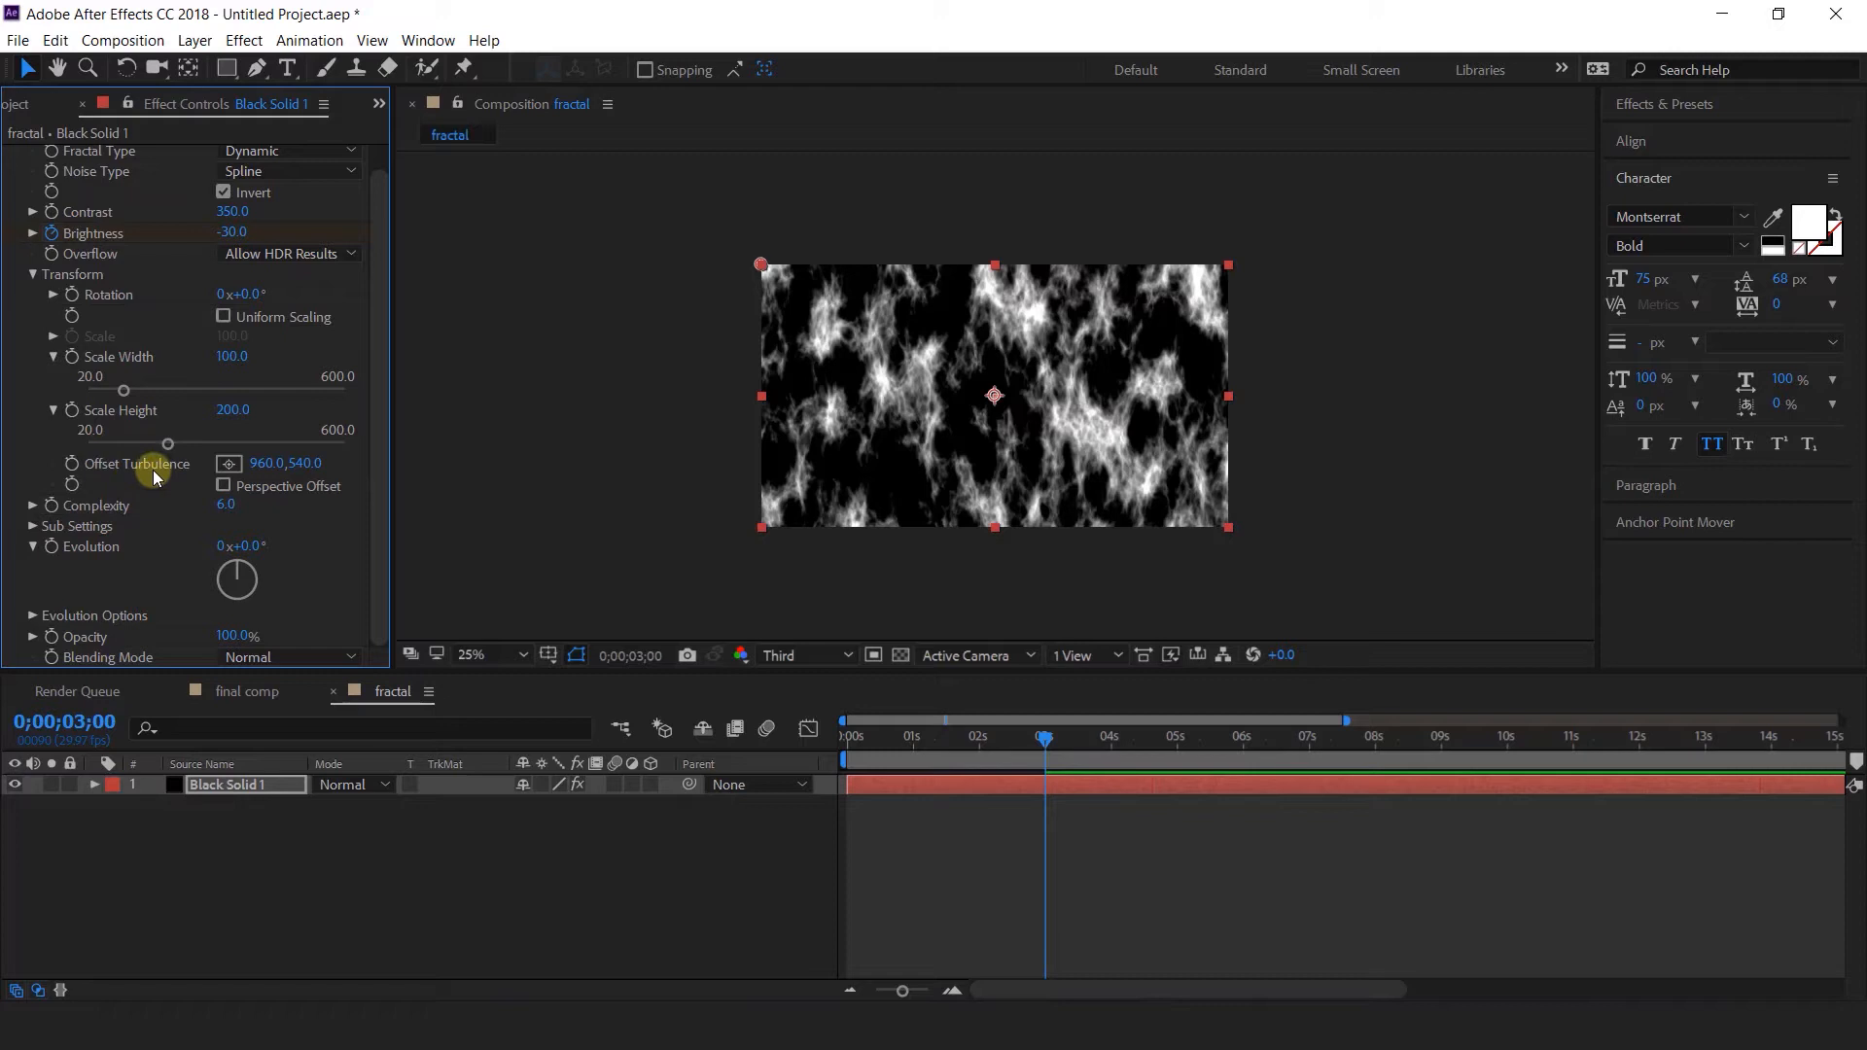
key("u")
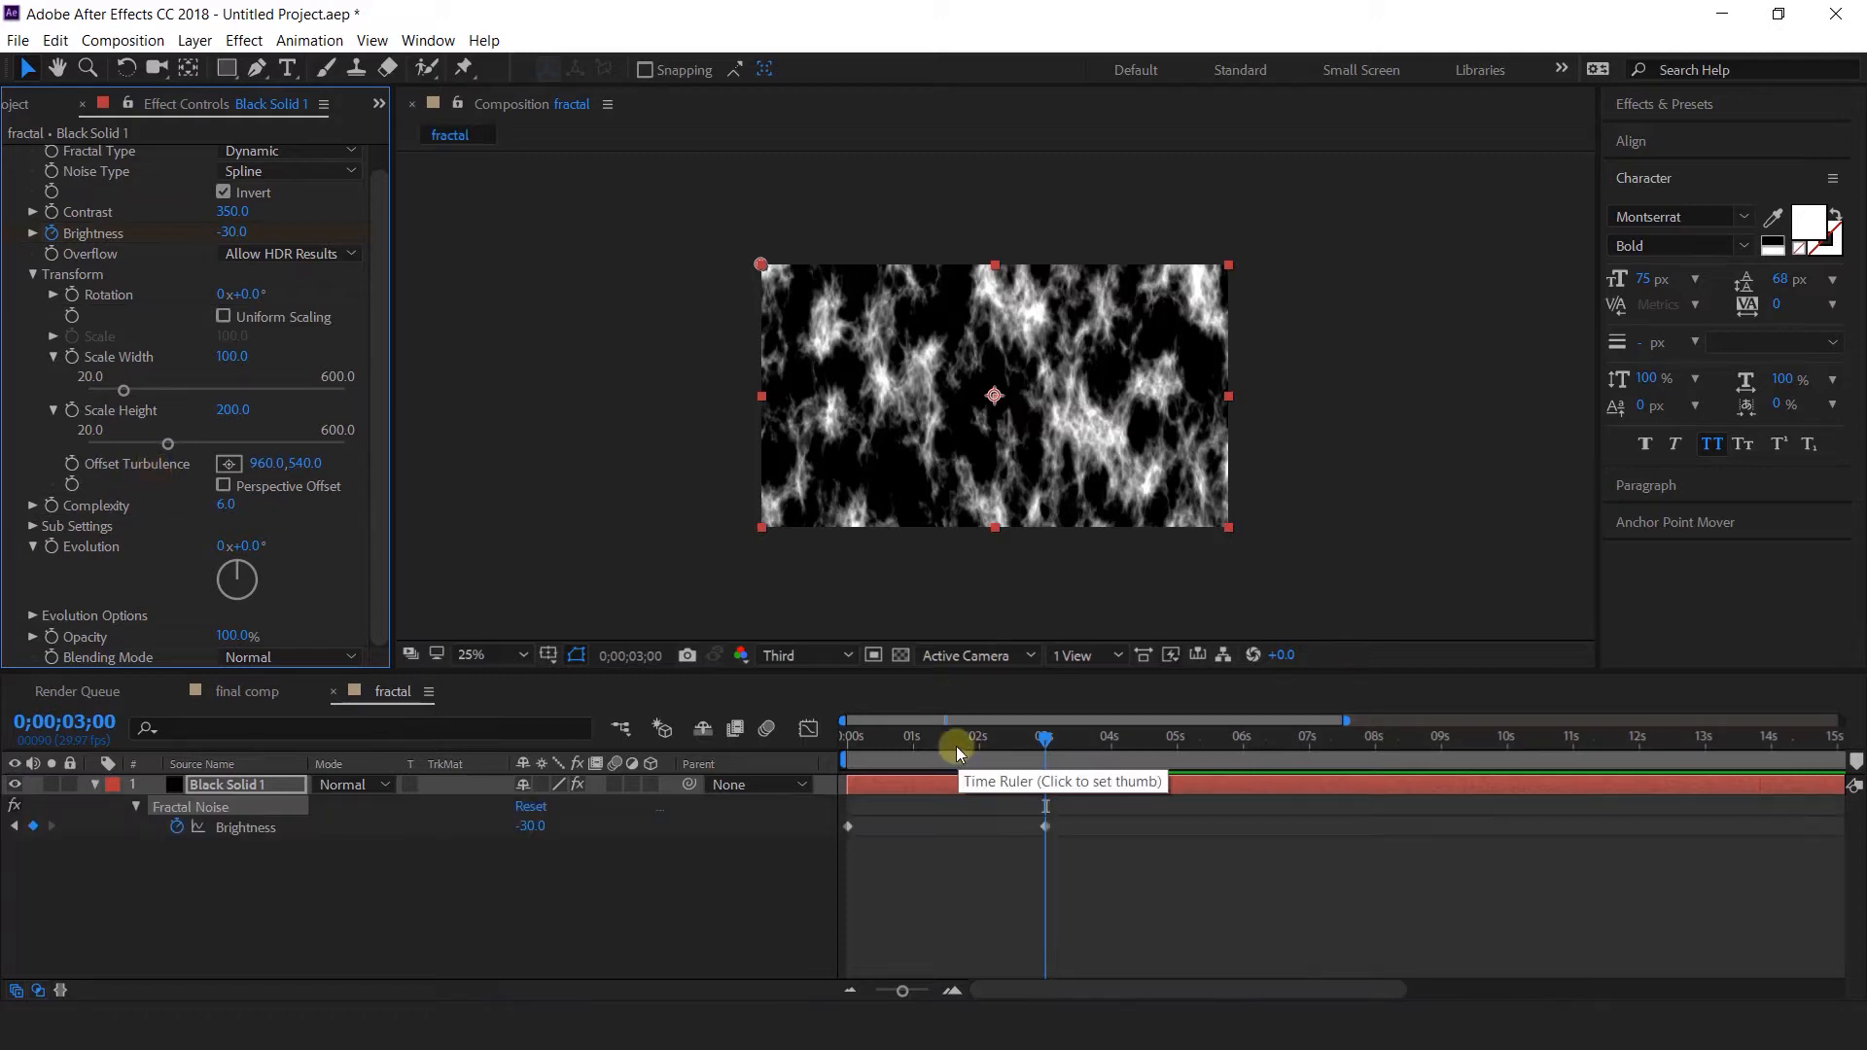
key("comma")
left_click_drag(1043, 742, 763, 761)
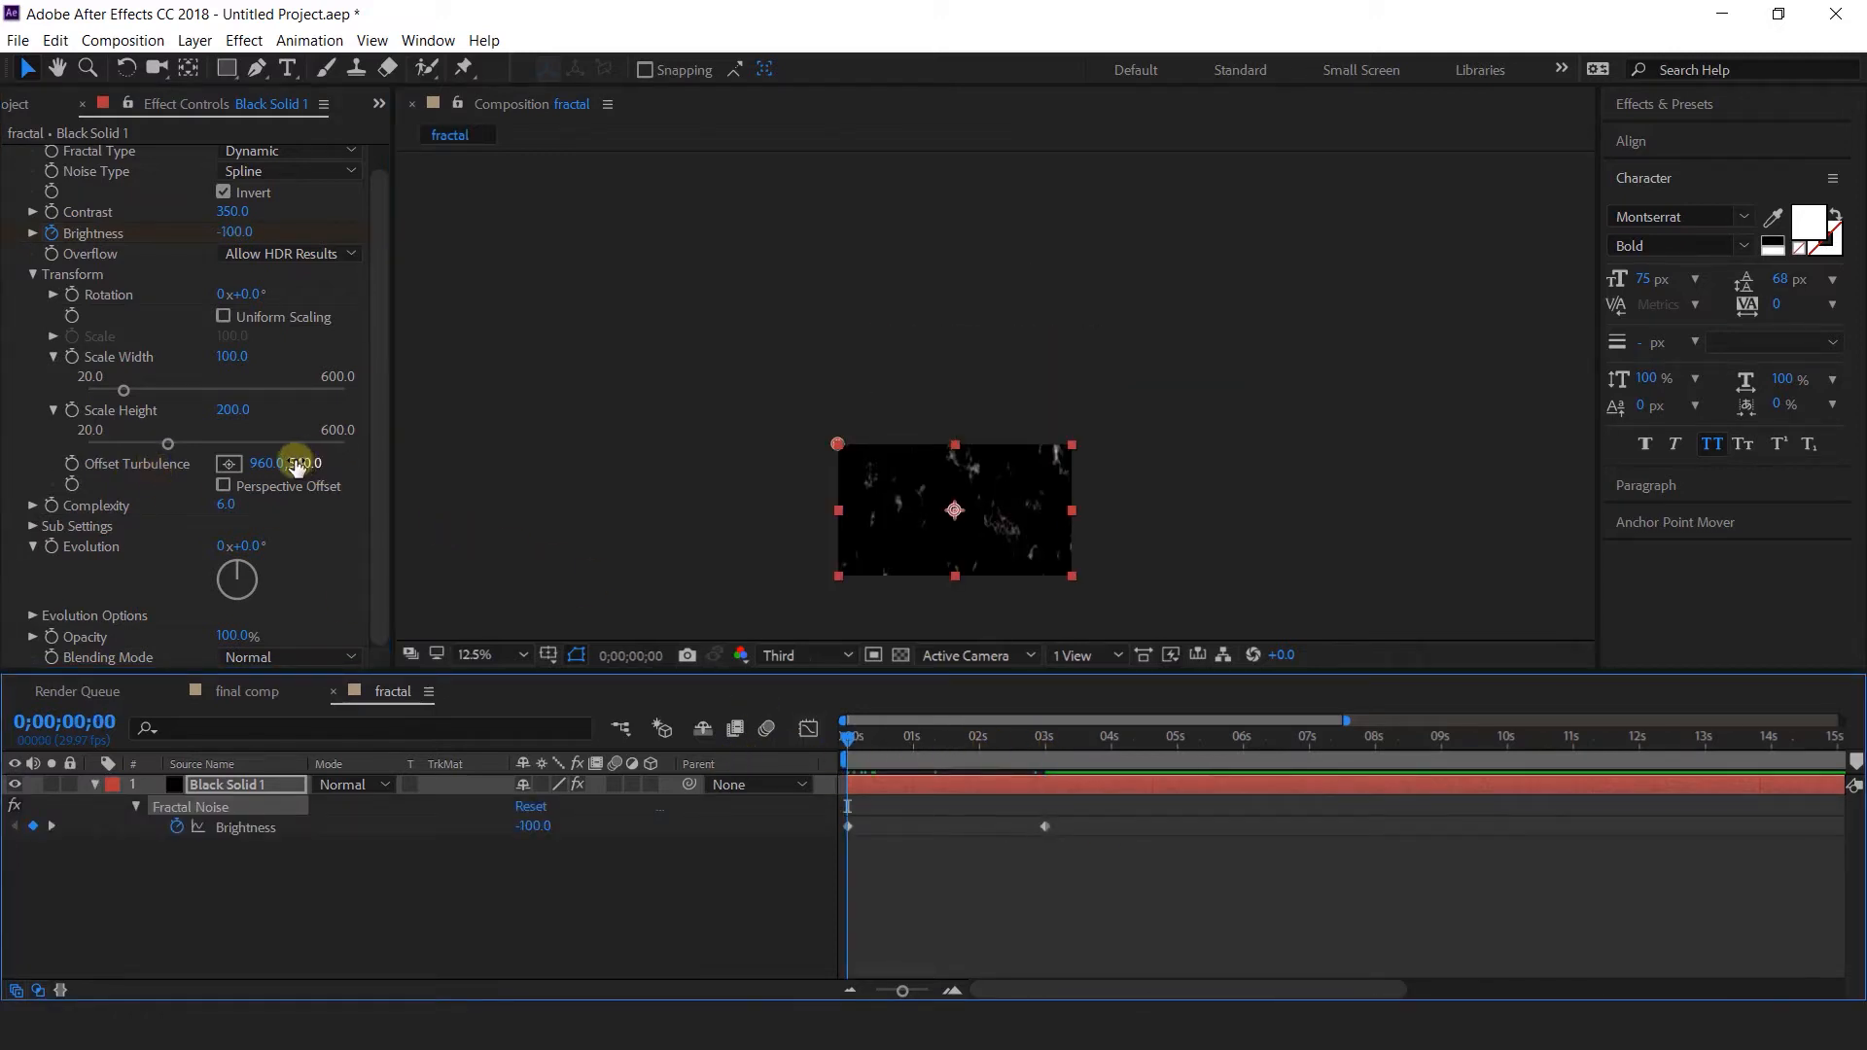
left_click_drag(297, 465, 73, 479)
left_click(72, 465)
left_click_drag(857, 743, 1478, 755)
left_click_drag(306, 462, 666, 486)
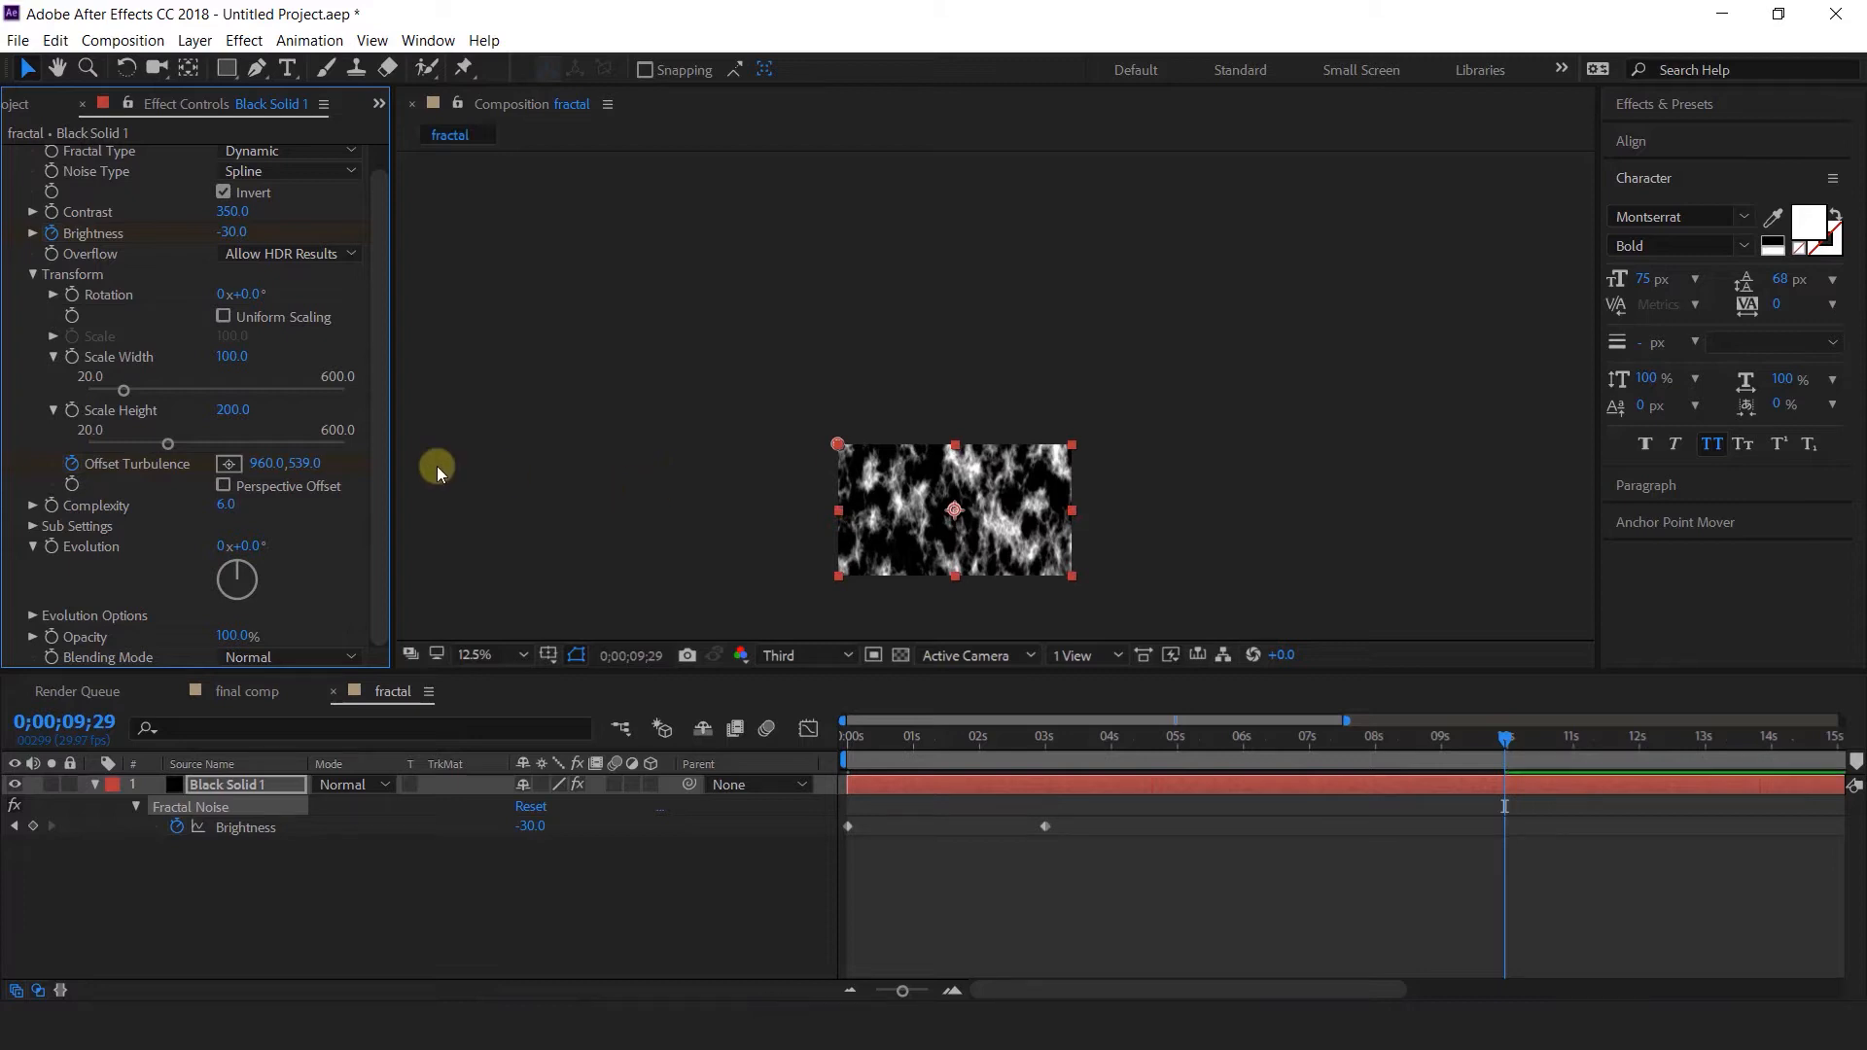
Add the expression loopOut with type cycle and numKeyframes 0 to Offset Turbulence.
left_click(73, 465, "alt")
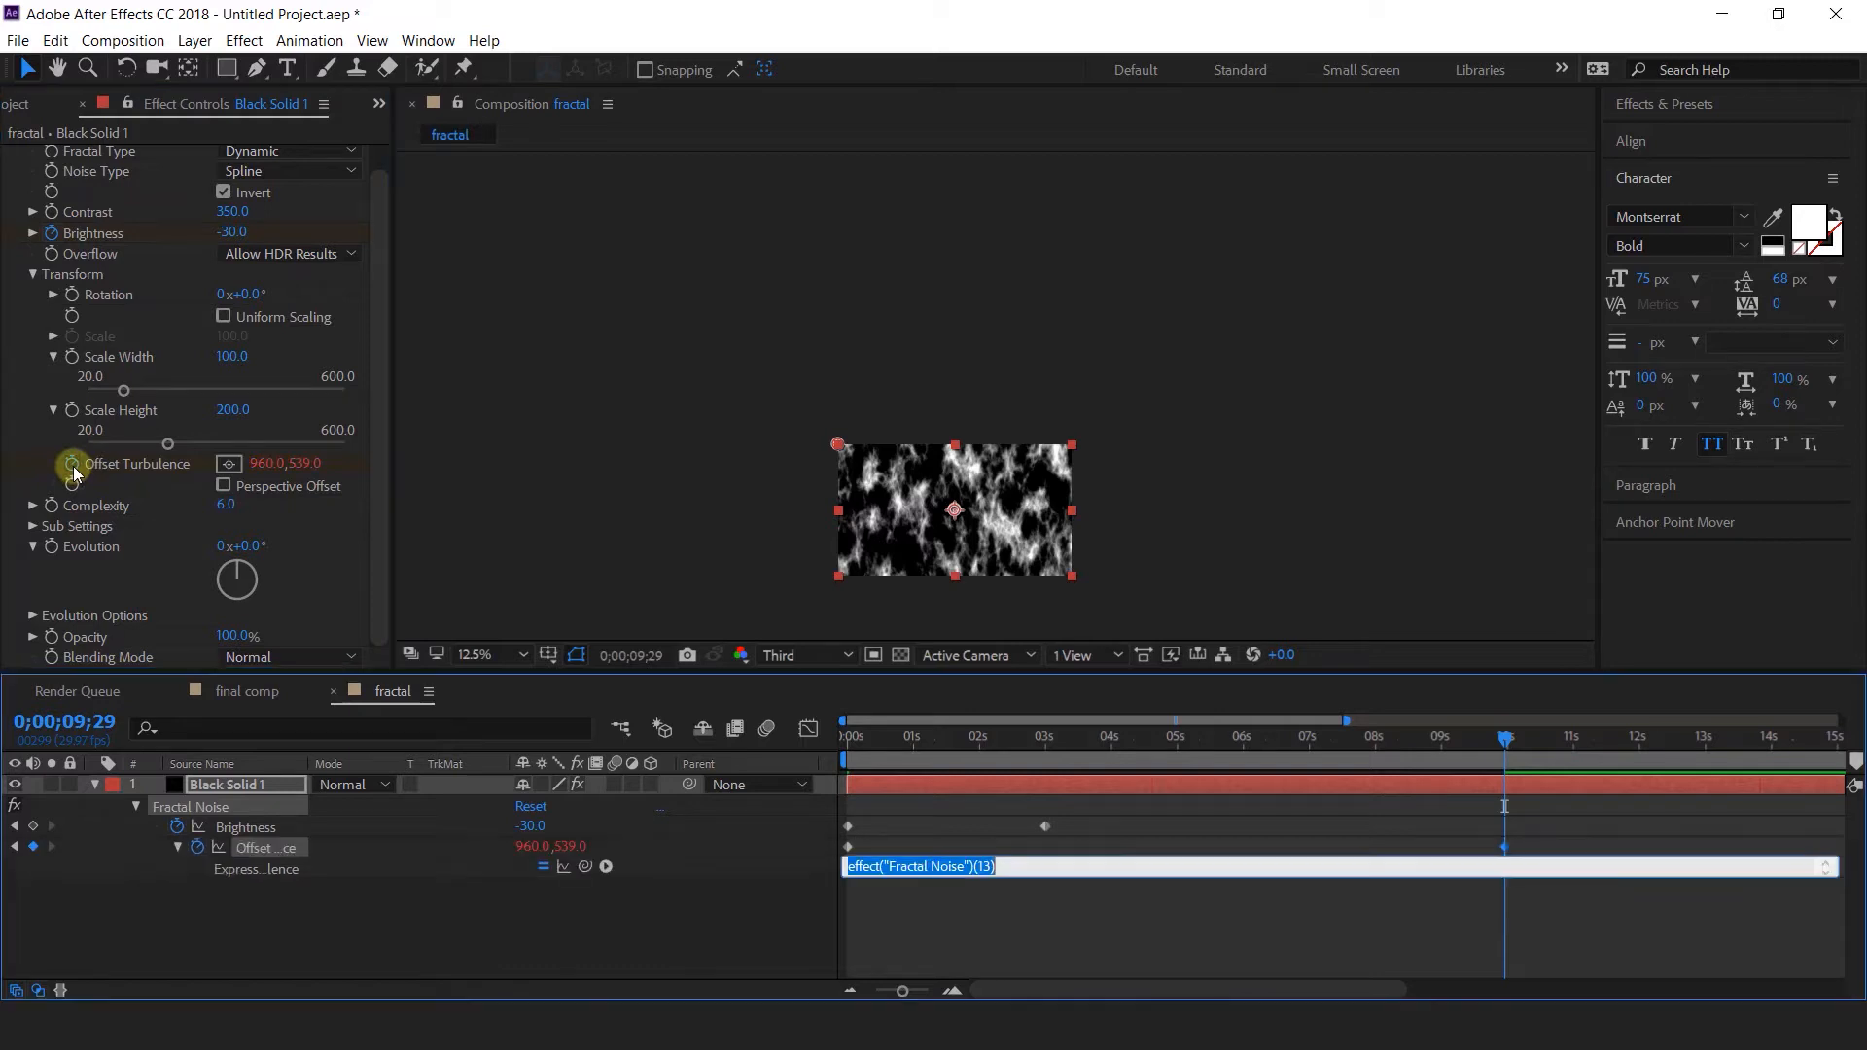
left_click(607, 868)
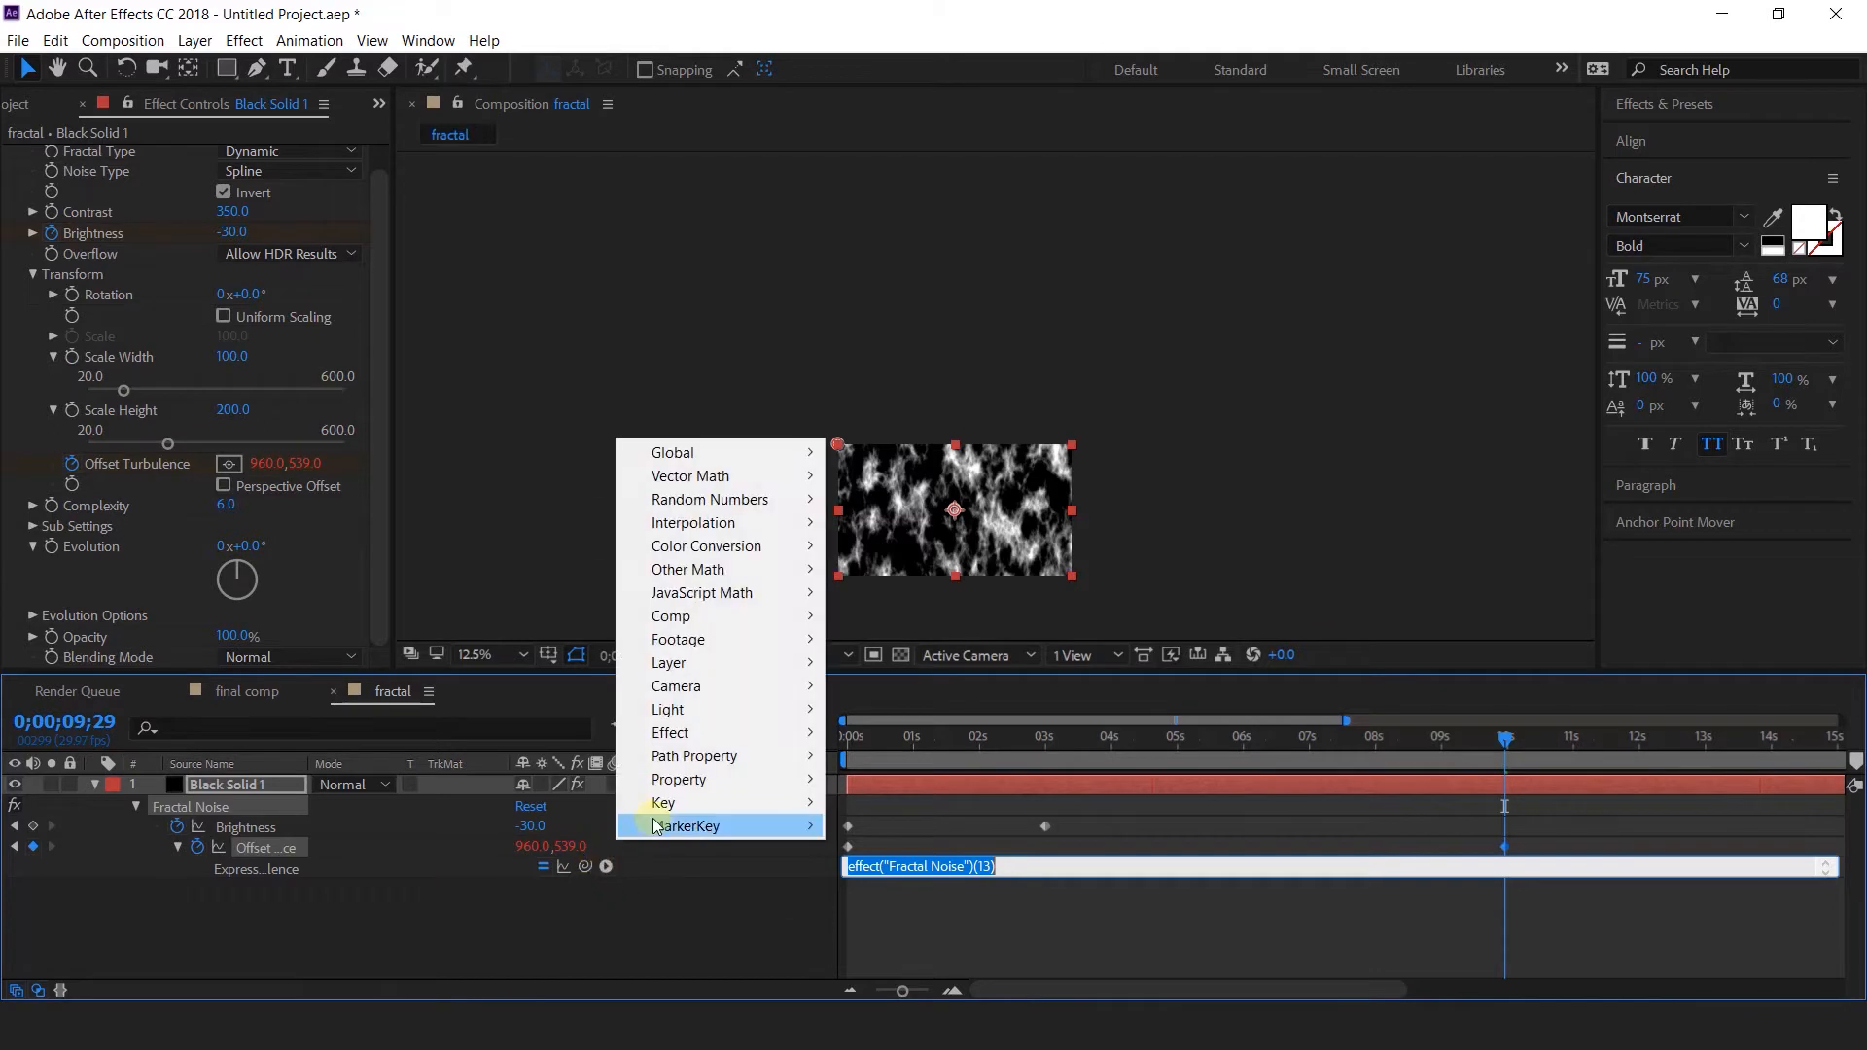
mouse_move(681, 779)
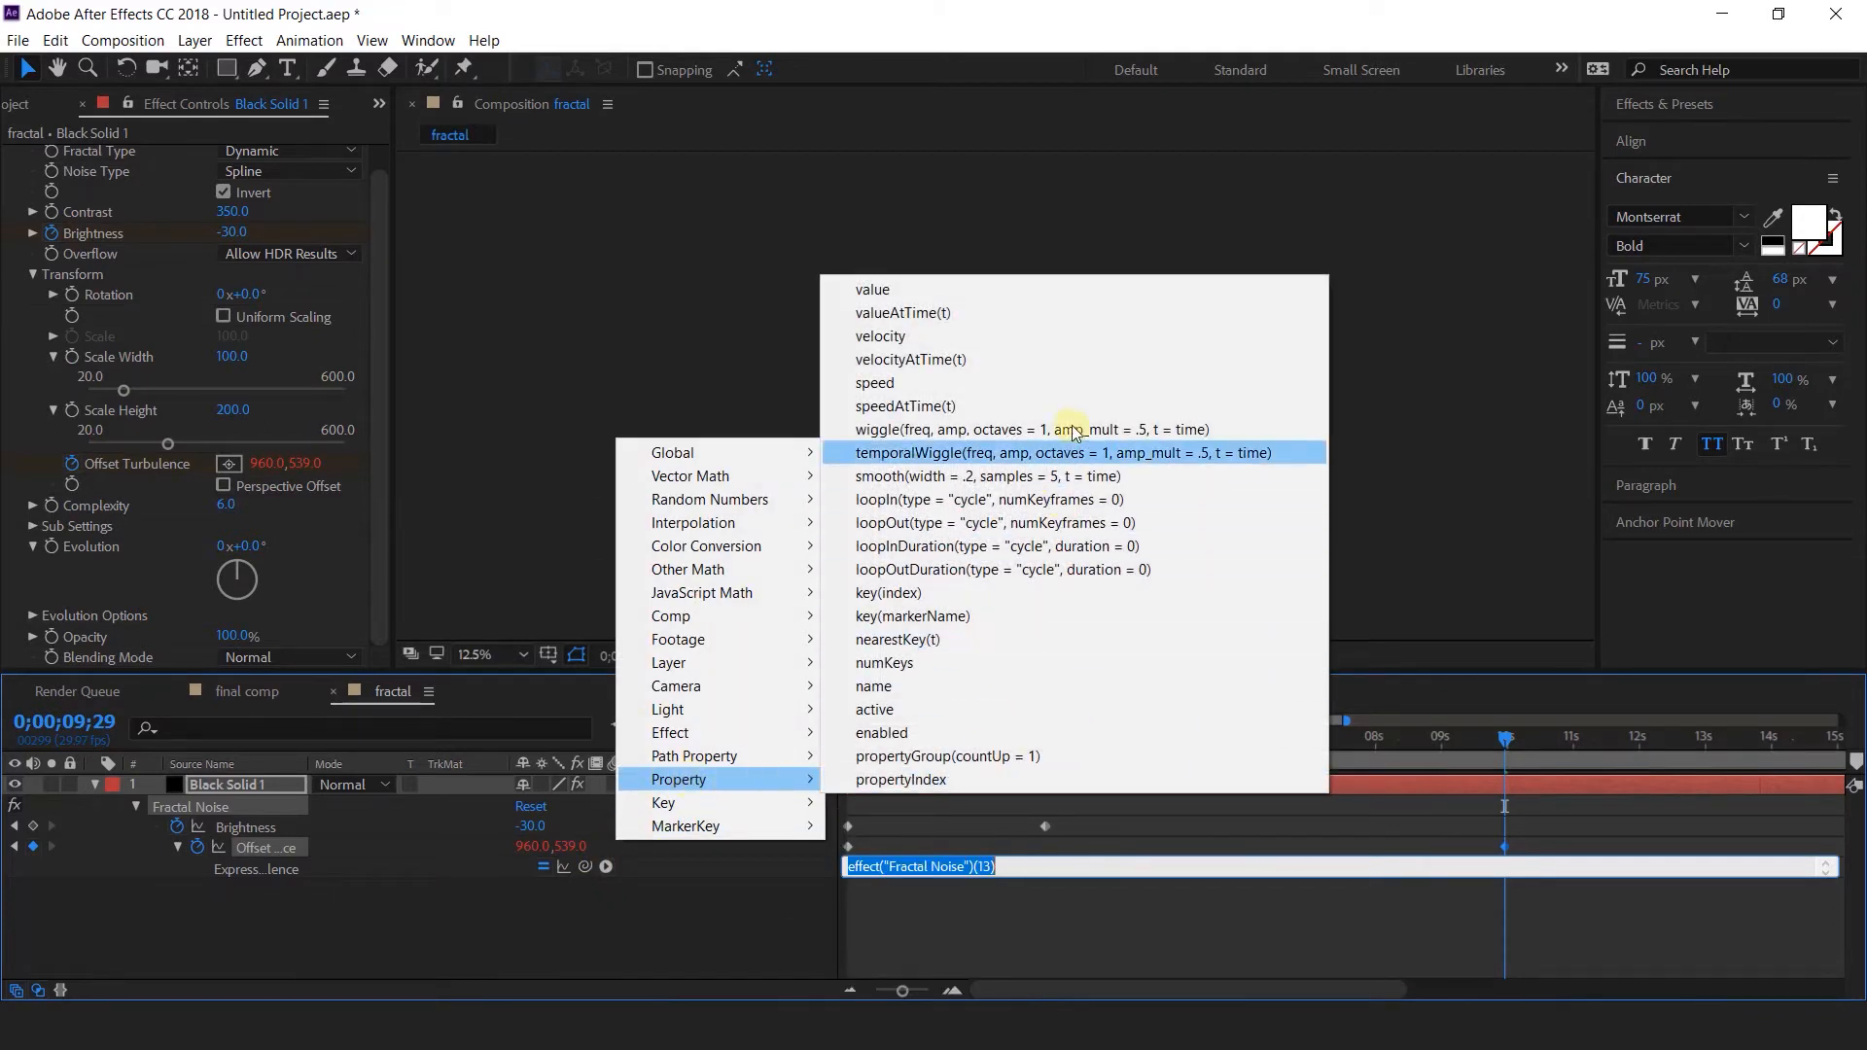
left_click(921, 529)
Preview the looping noise movement from around 3.5 seconds, and collapse the solid layer's properties.
left_click(866, 738)
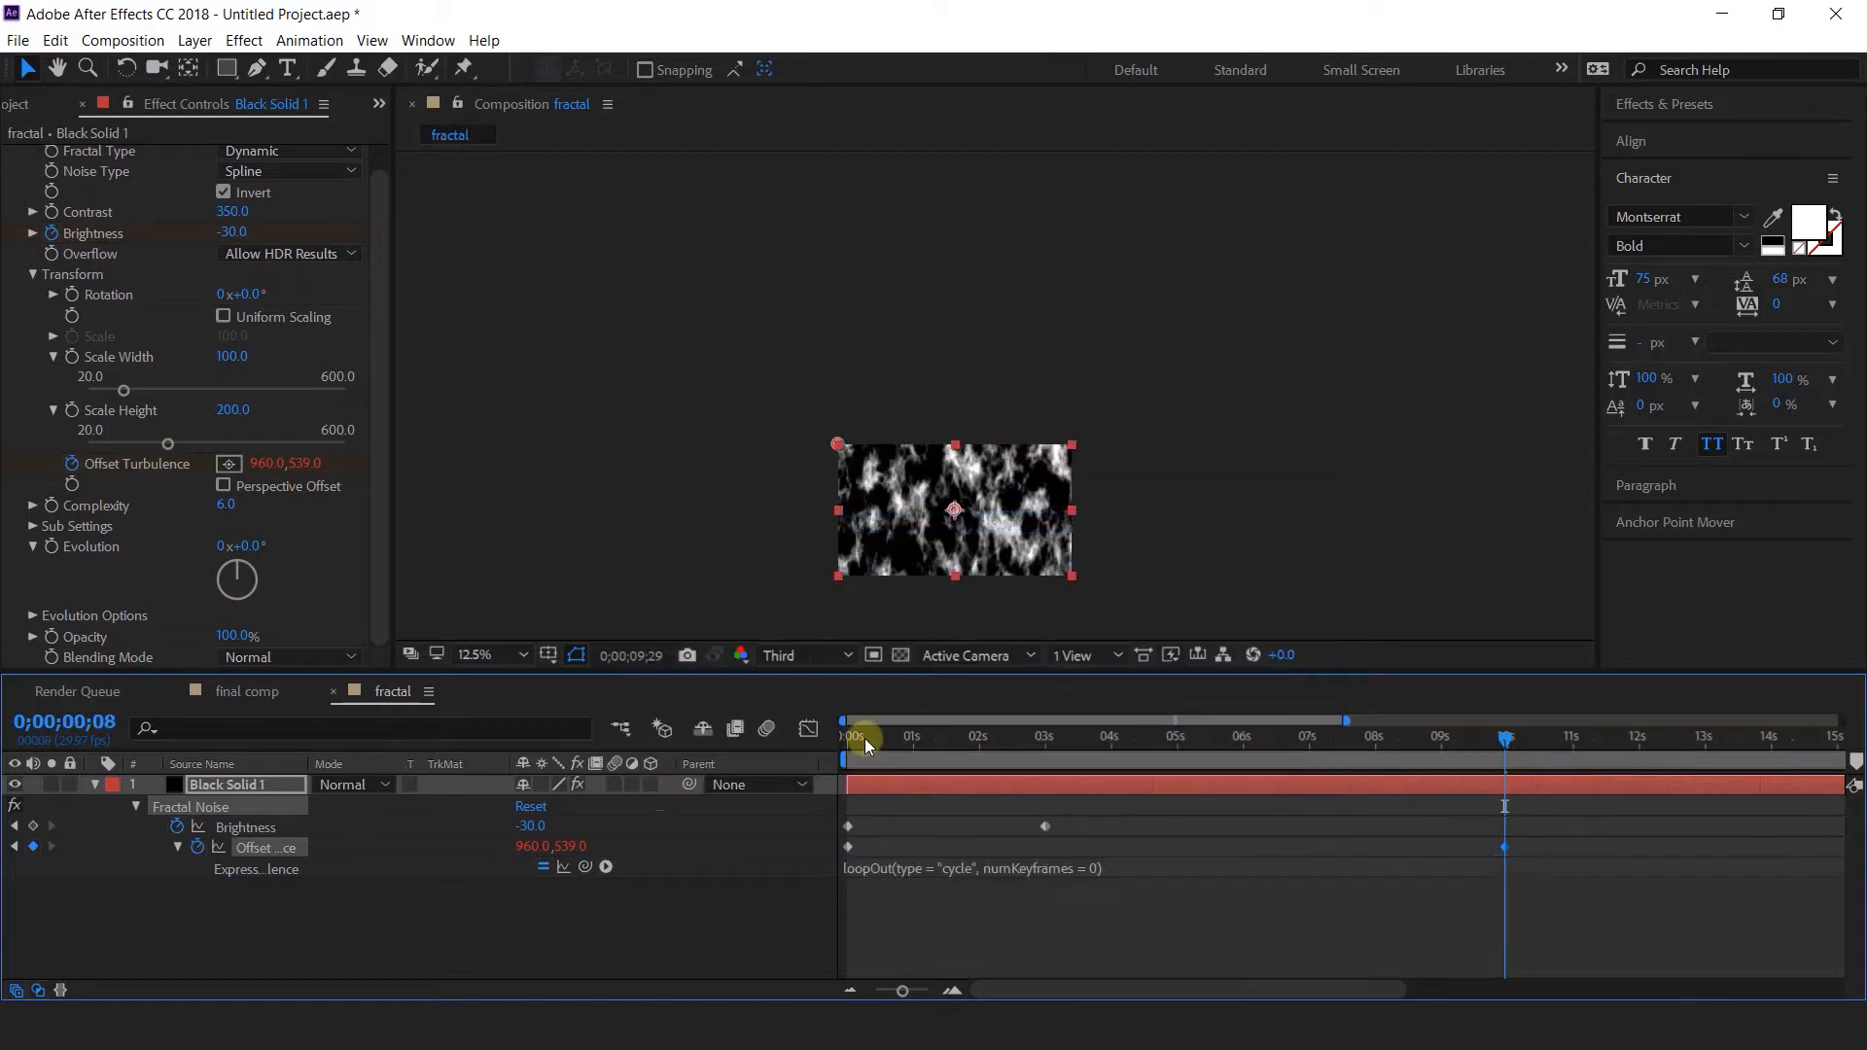
left_click_drag(871, 731, 1202, 739)
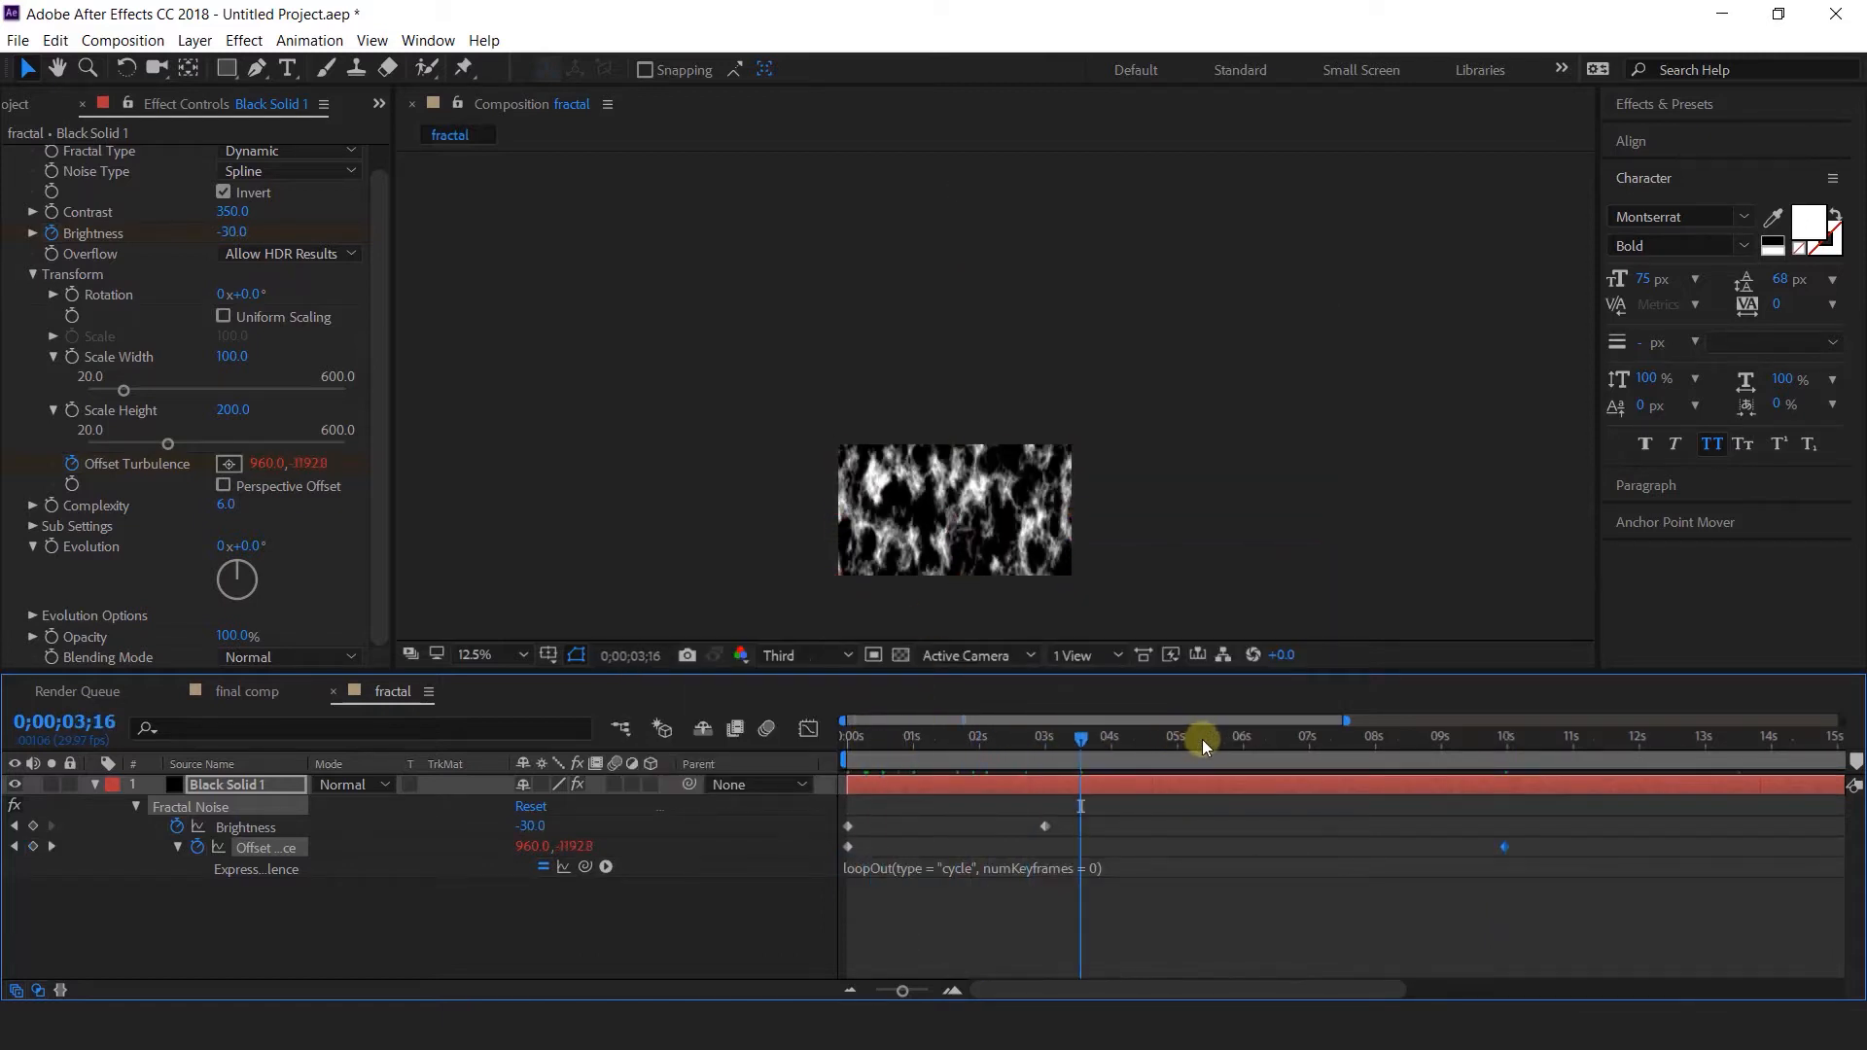
key("space")
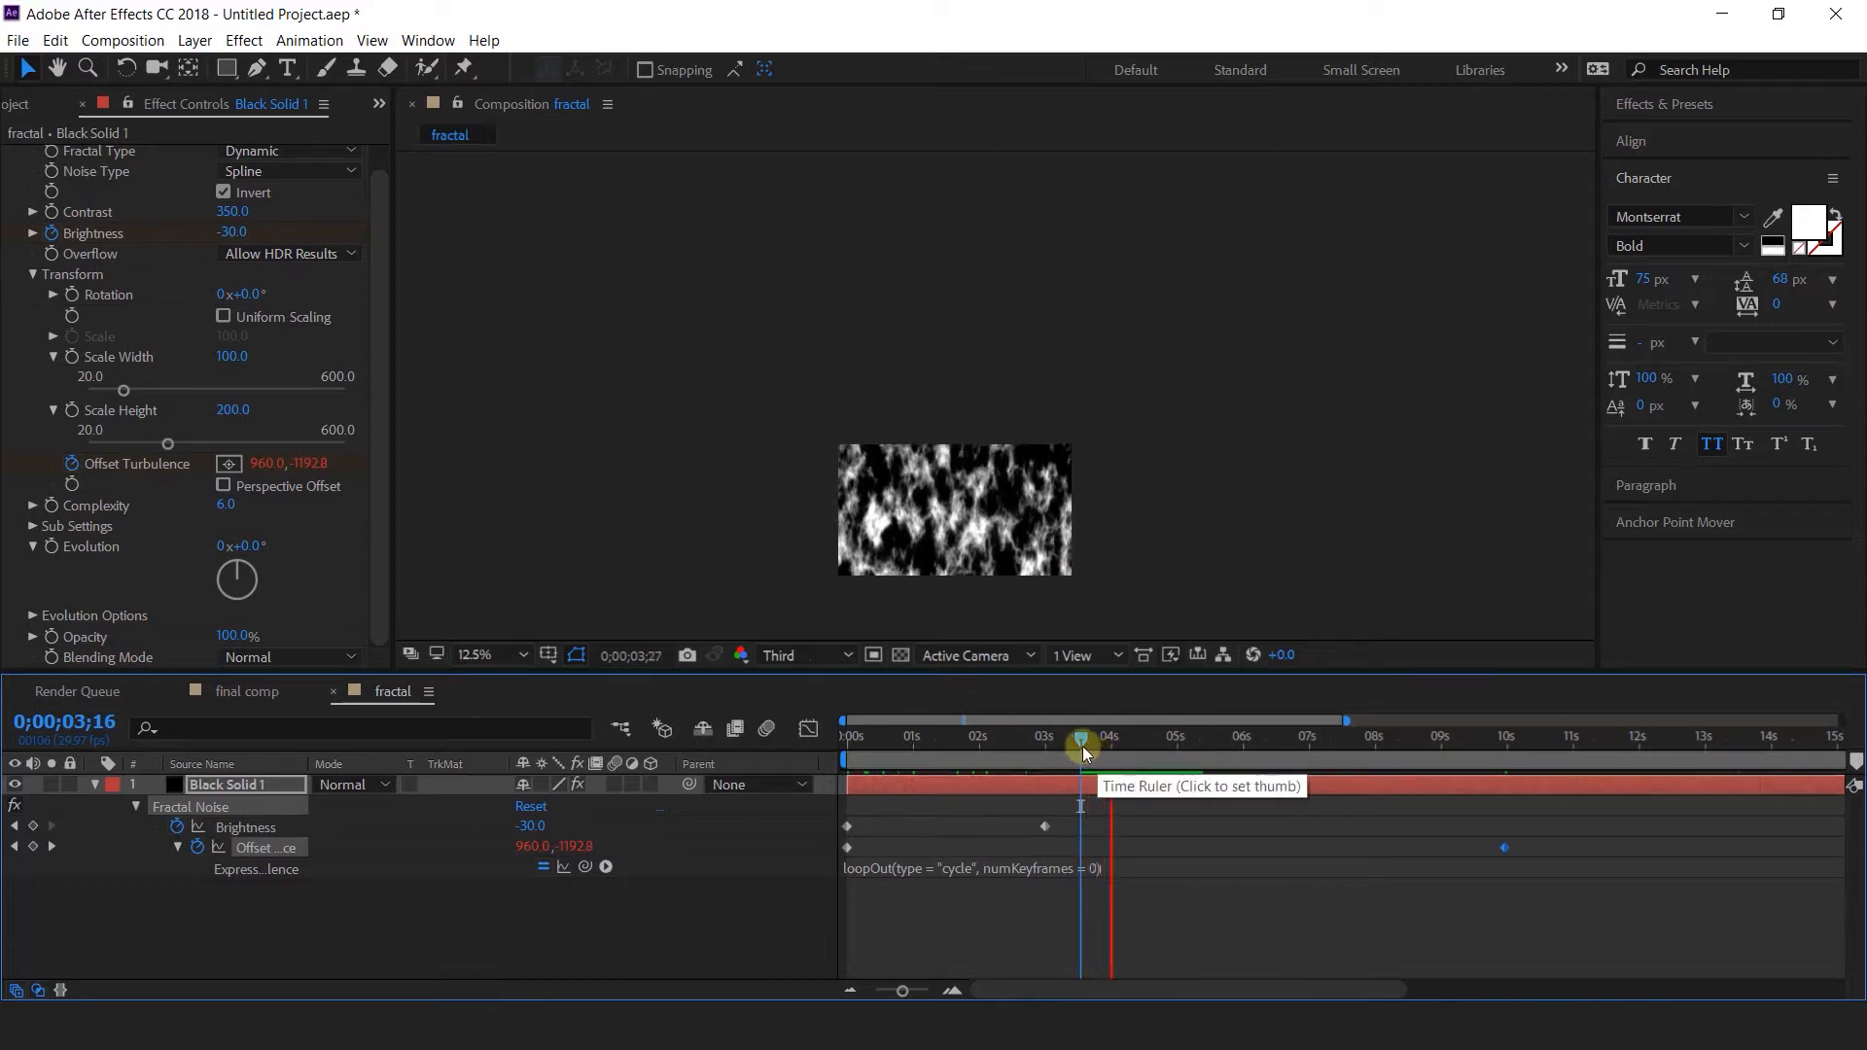
left_click(1091, 735)
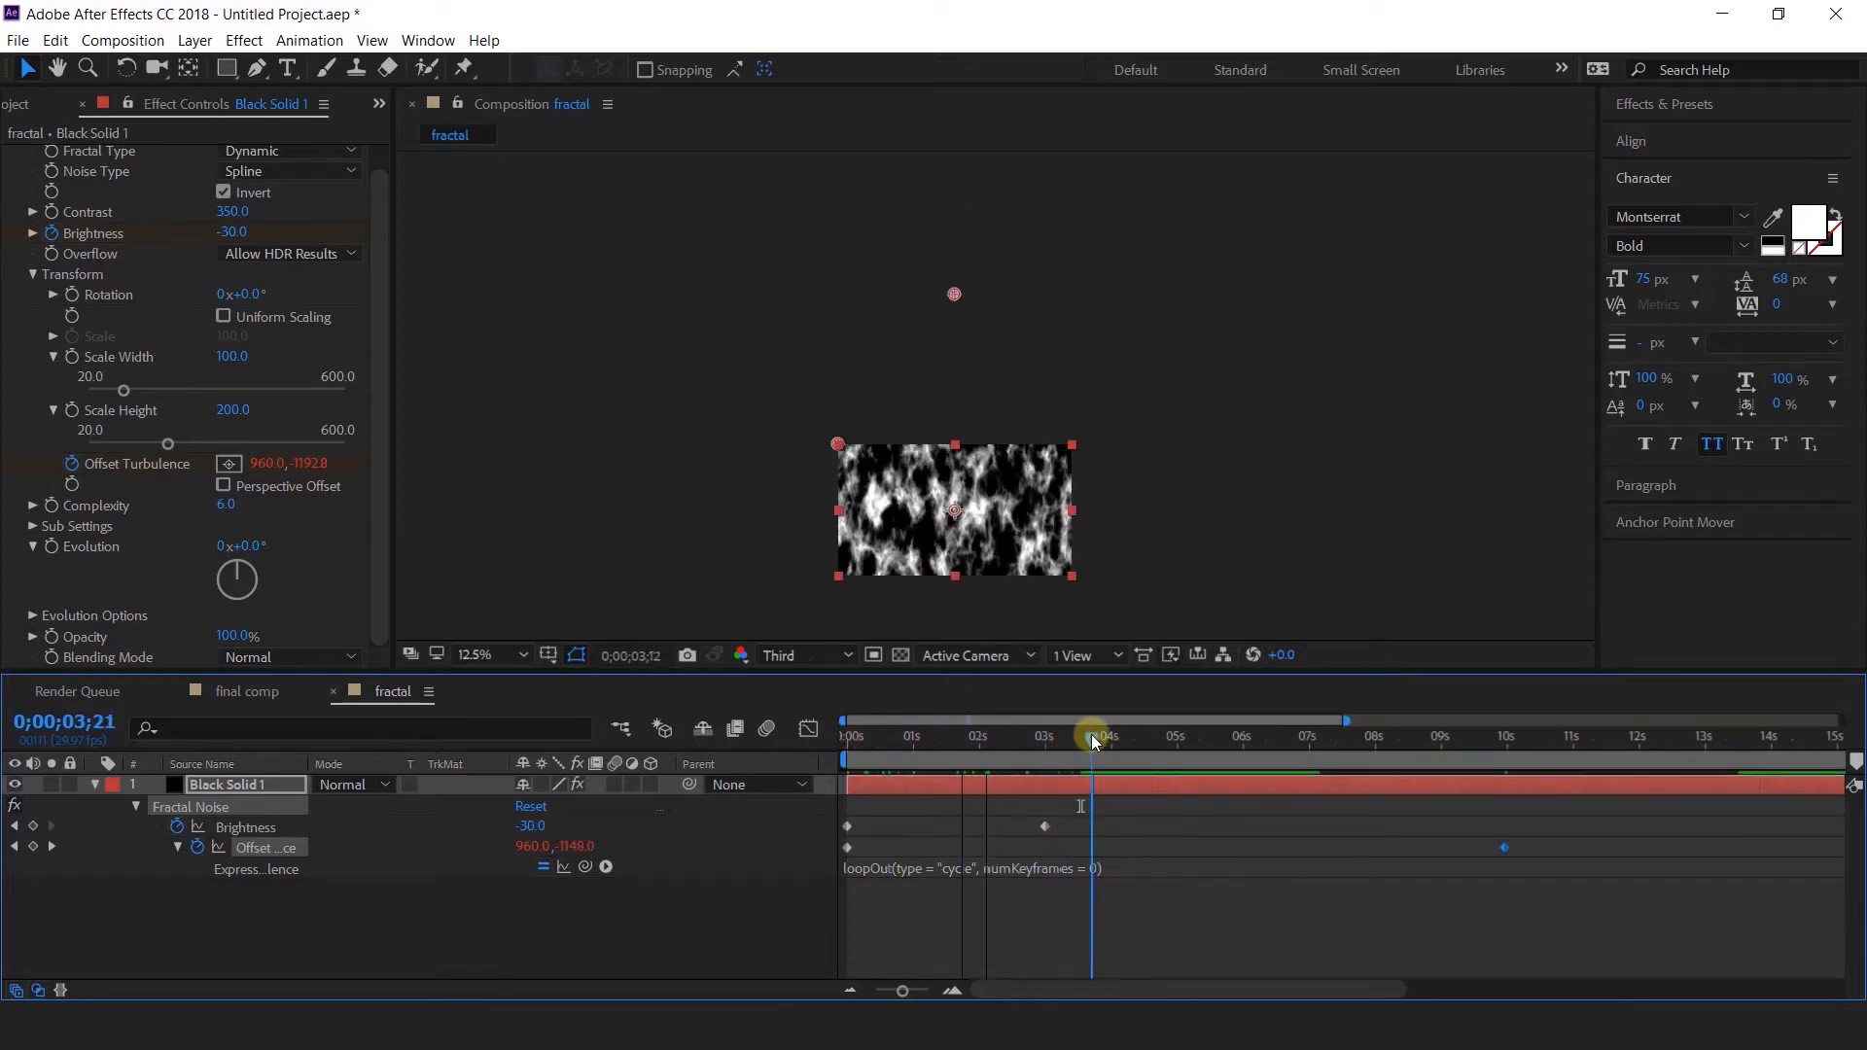
left_click(93, 785)
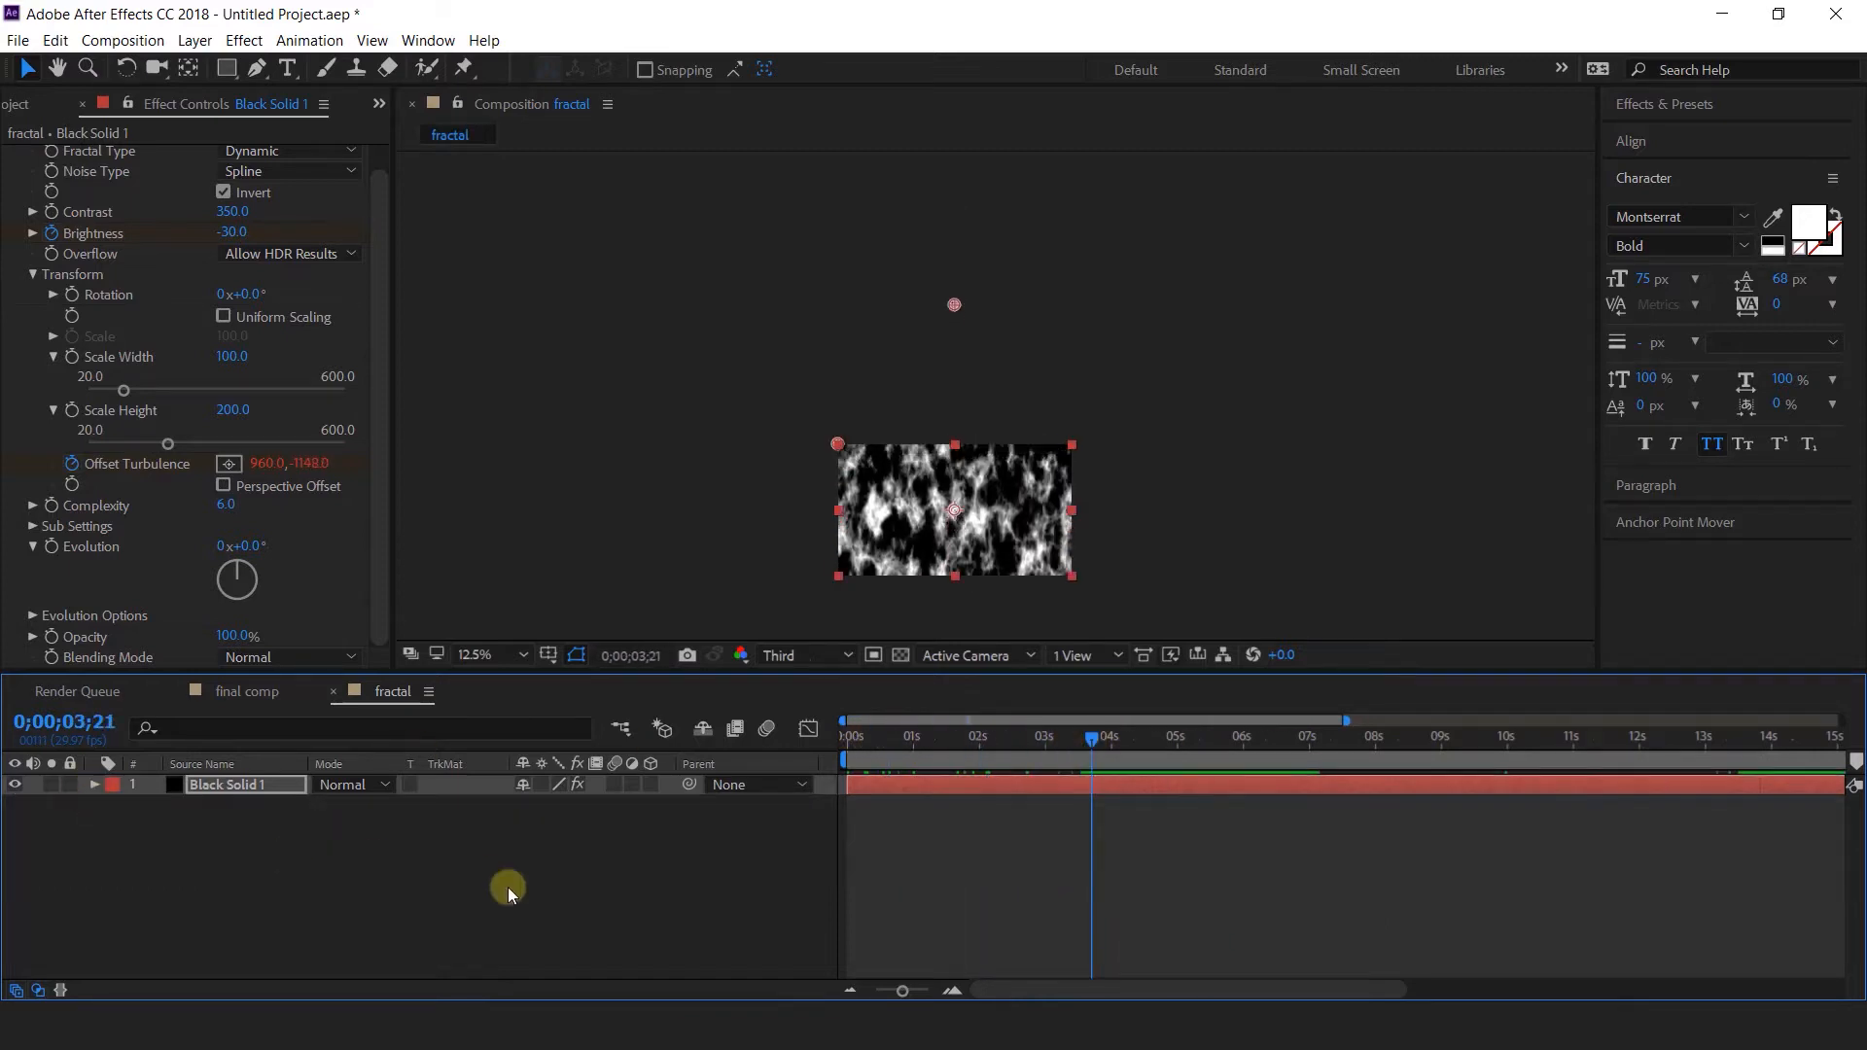
Add the expression time*100 to the Fractal Noise Evolution and collapse the layer's properties.
left_click(55, 546, "alt")
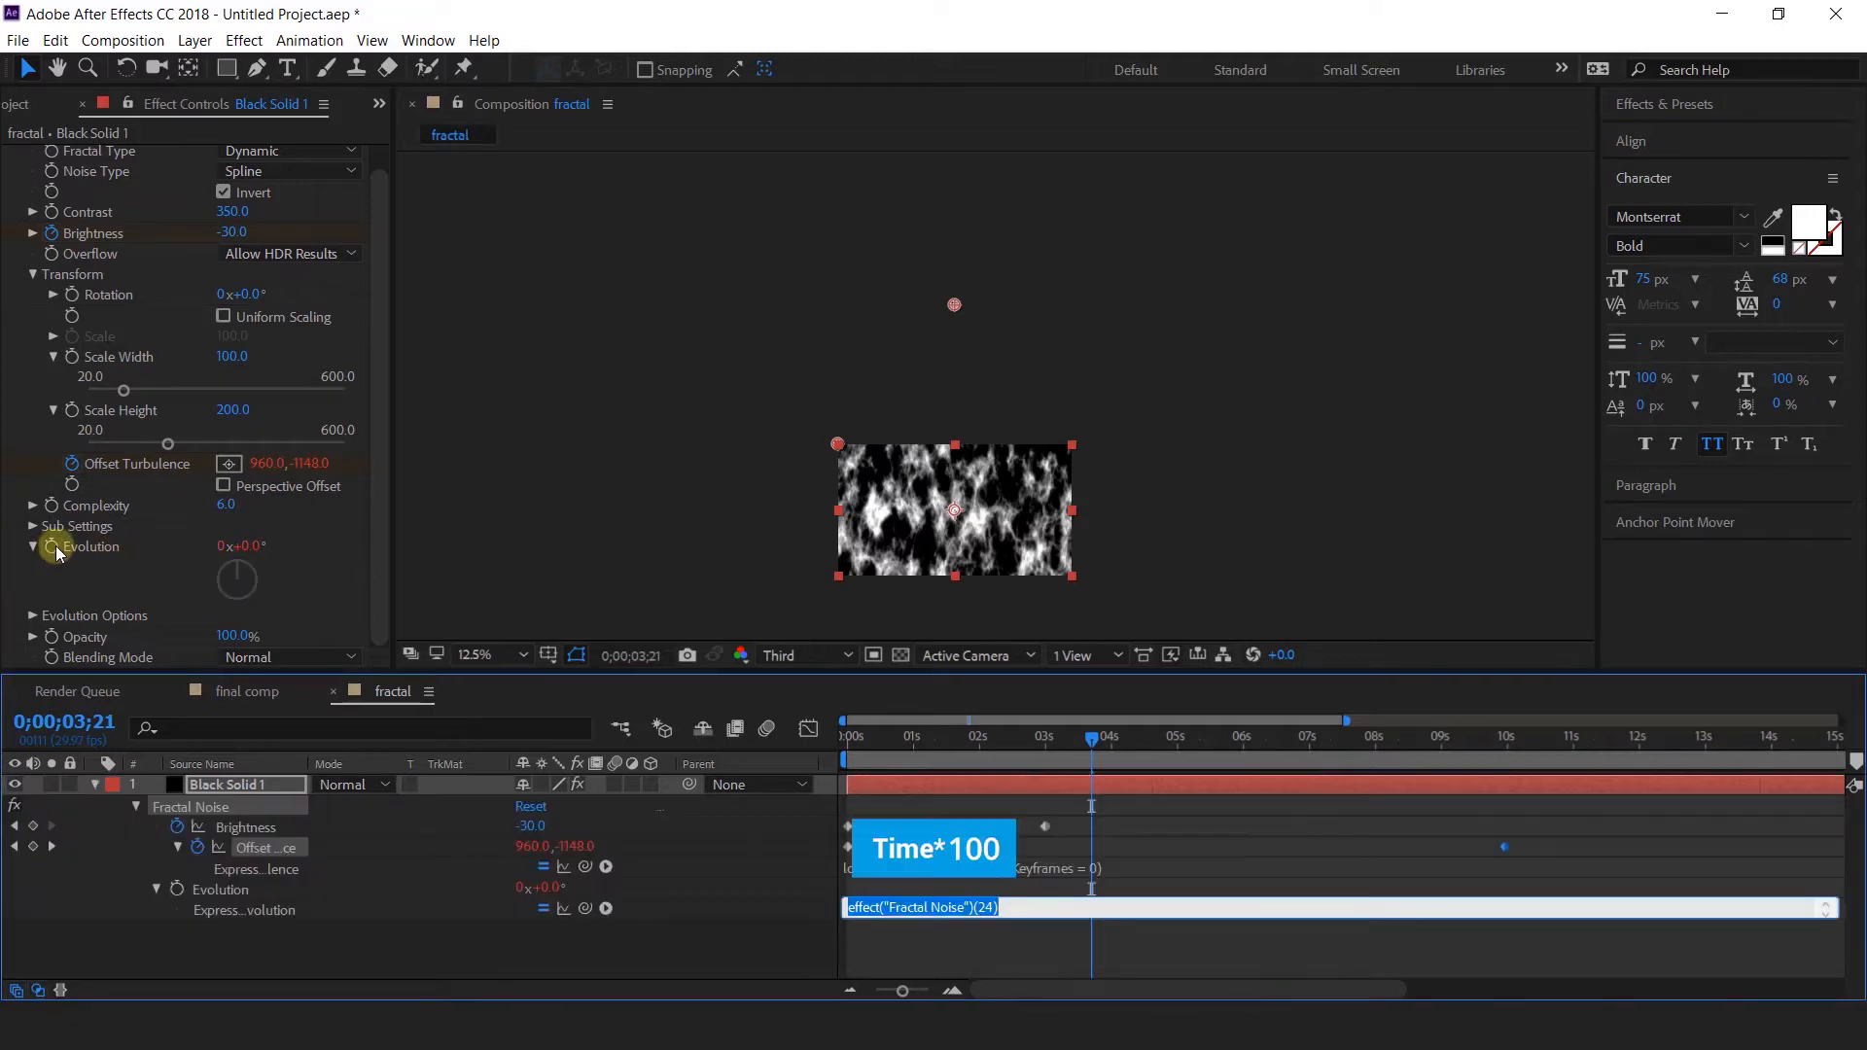
type("time*100")
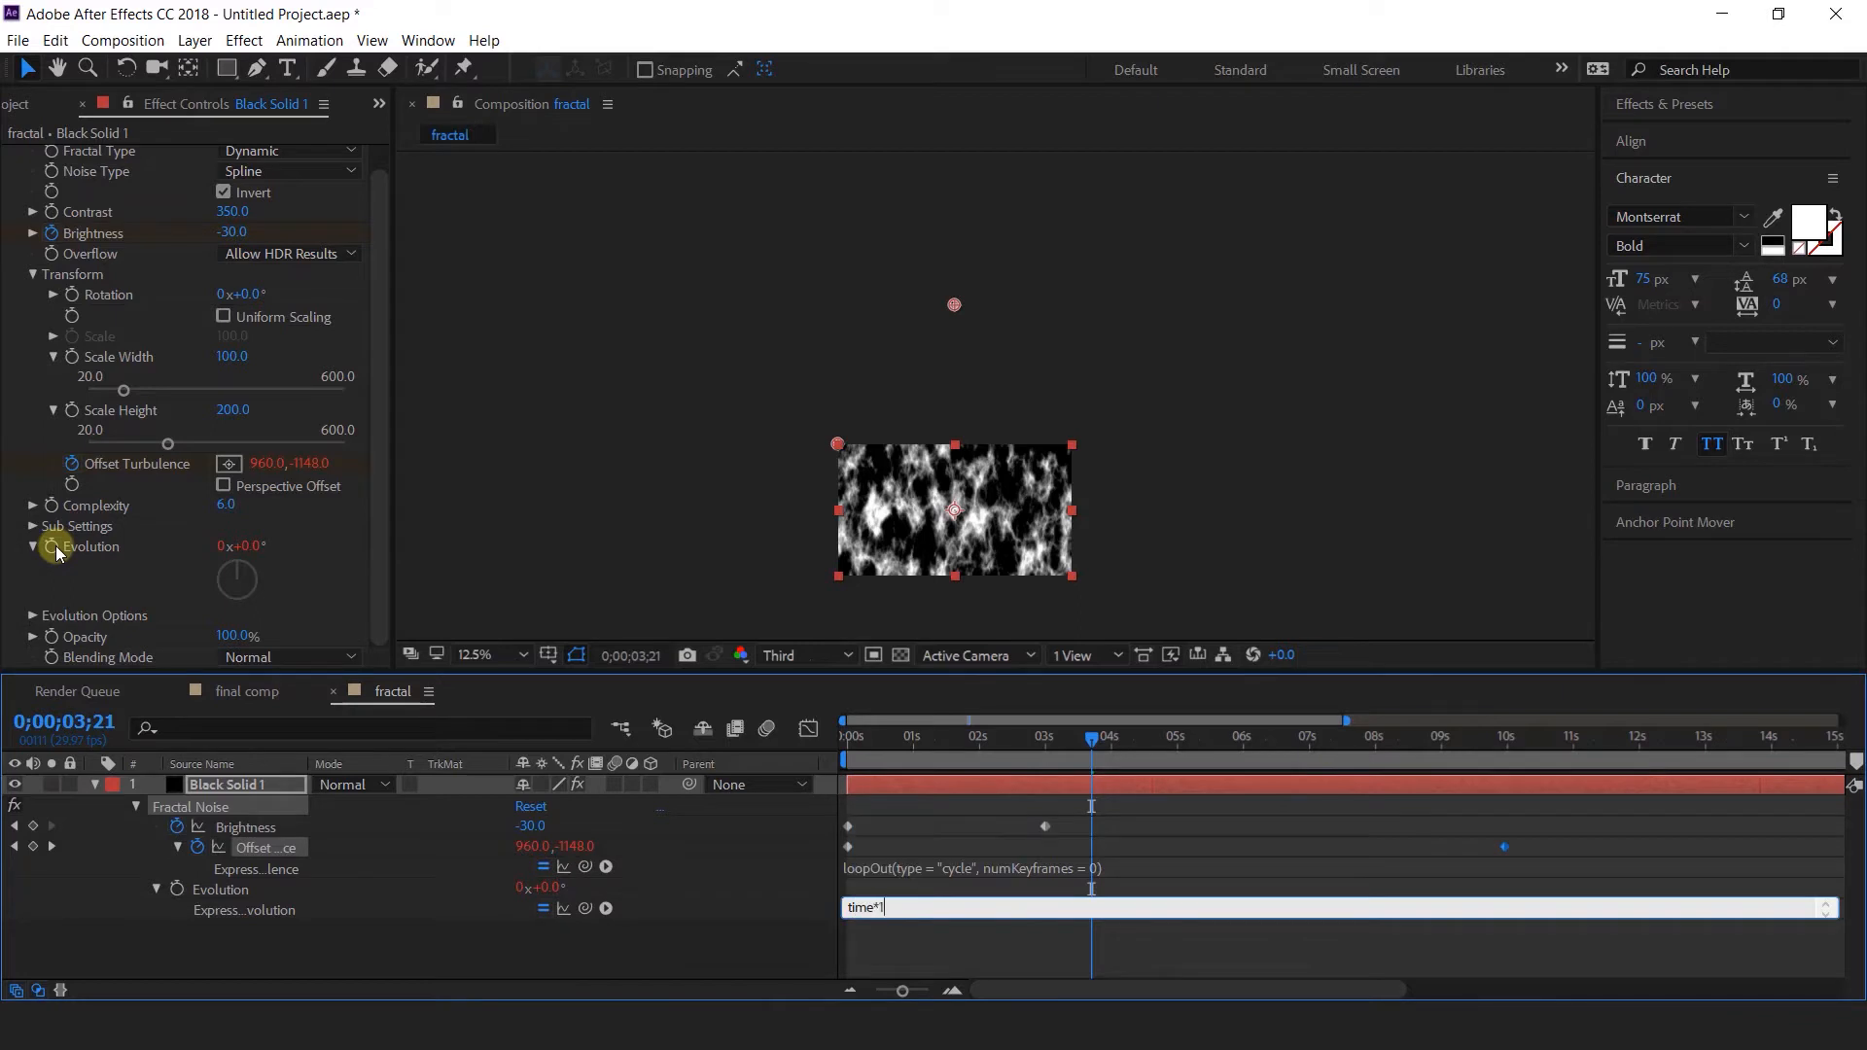
key("KP_Enter")
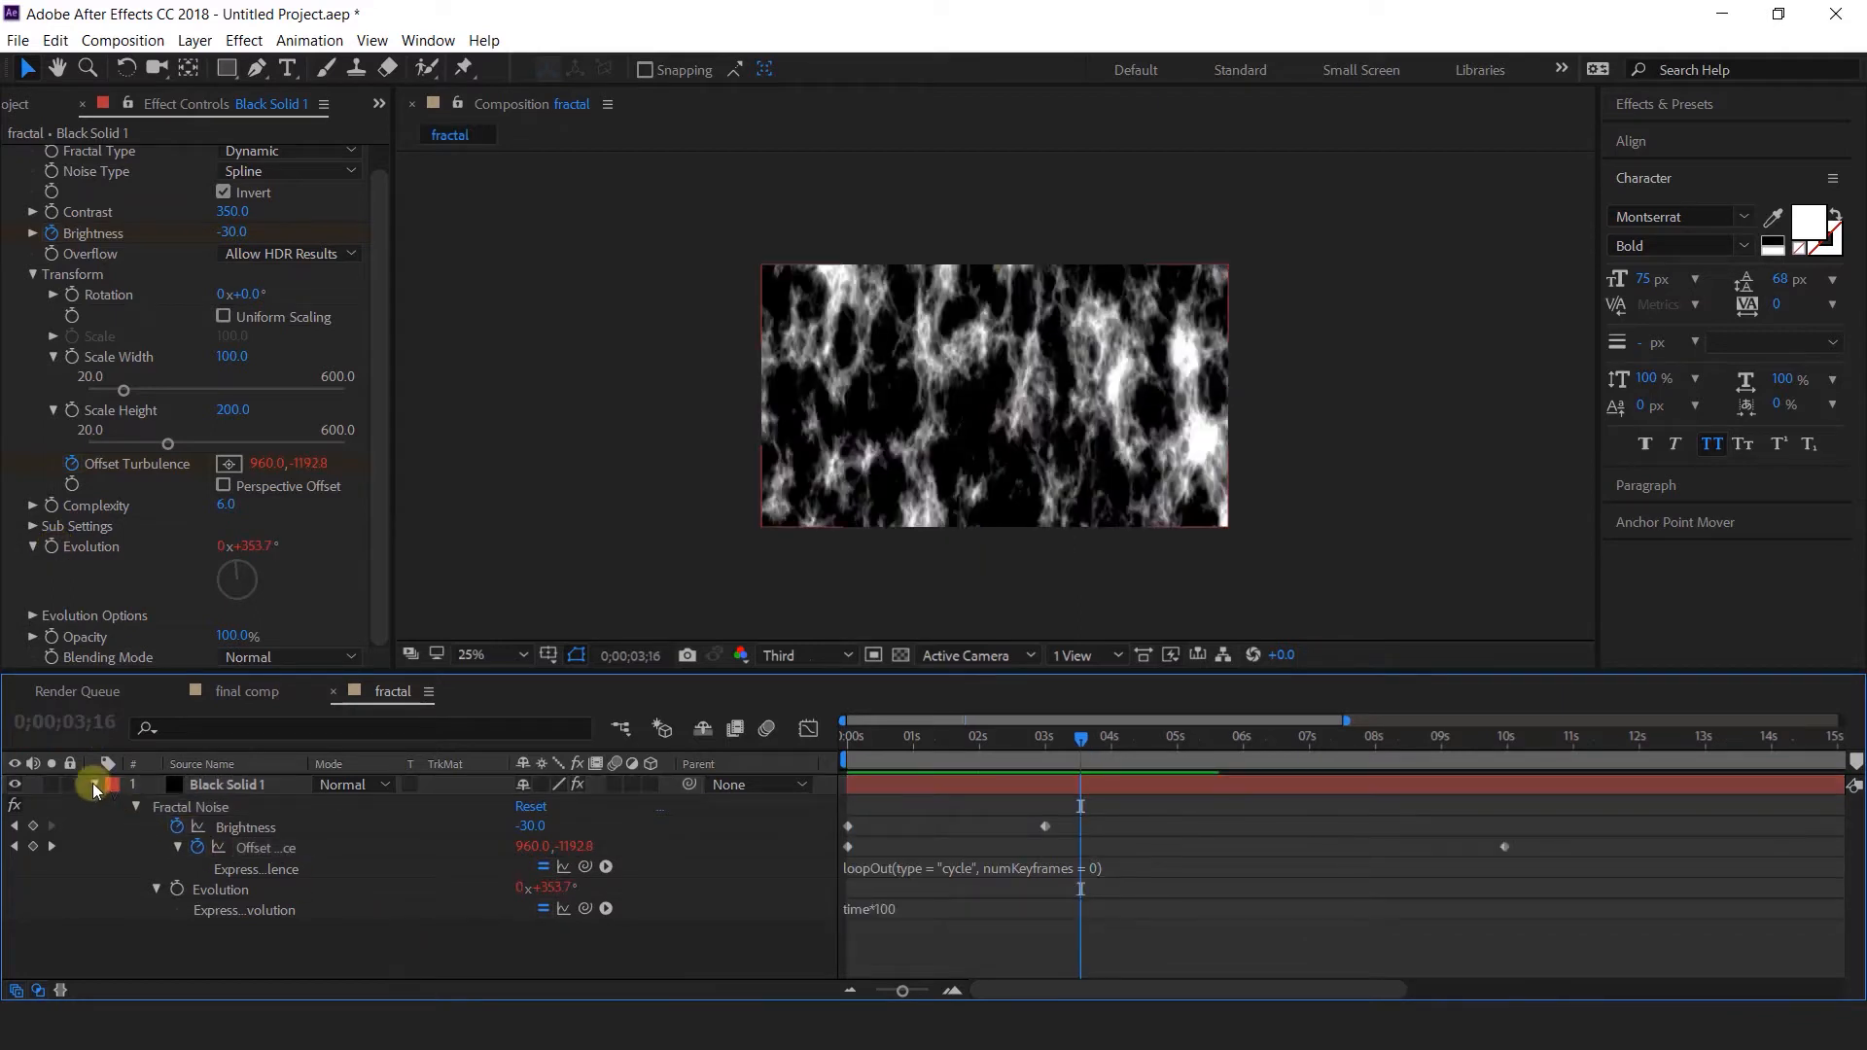
left_click(93, 784)
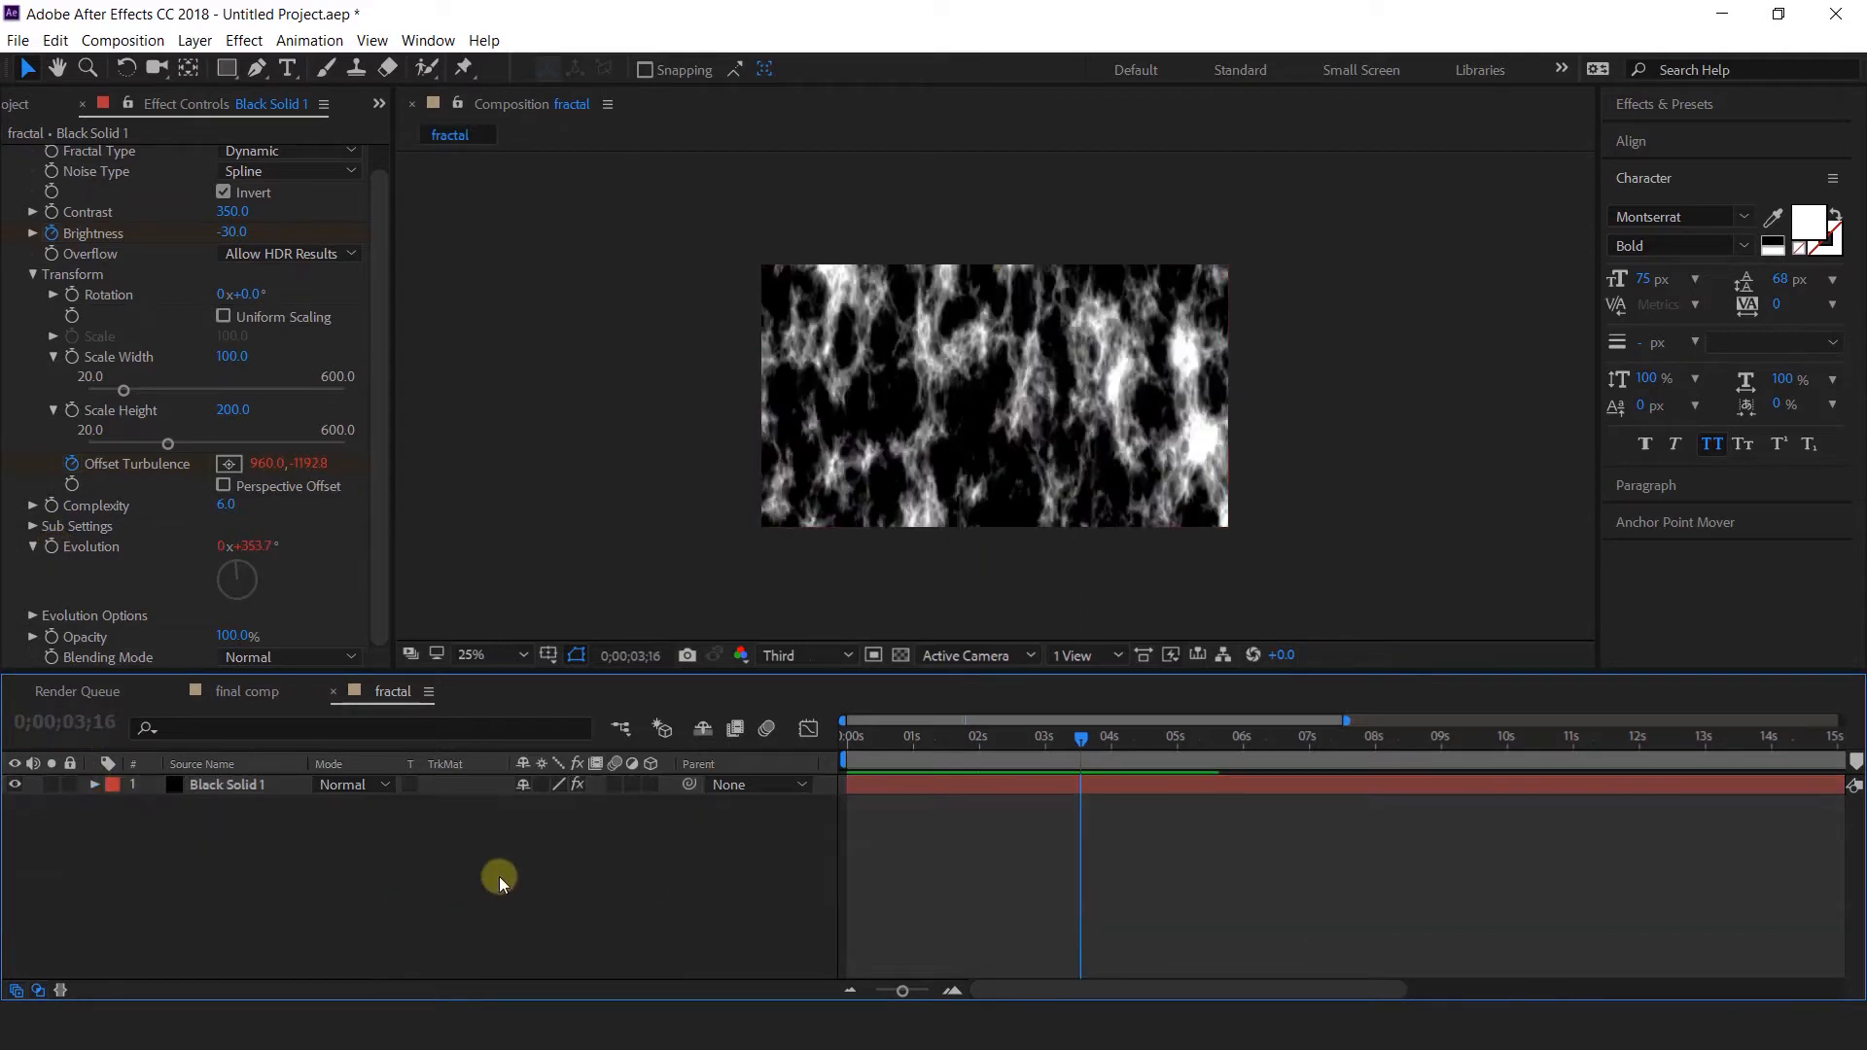
Create a black solid with the default settings above the fractal noise layer.
right_click(649, 878)
mouse_move(731, 651)
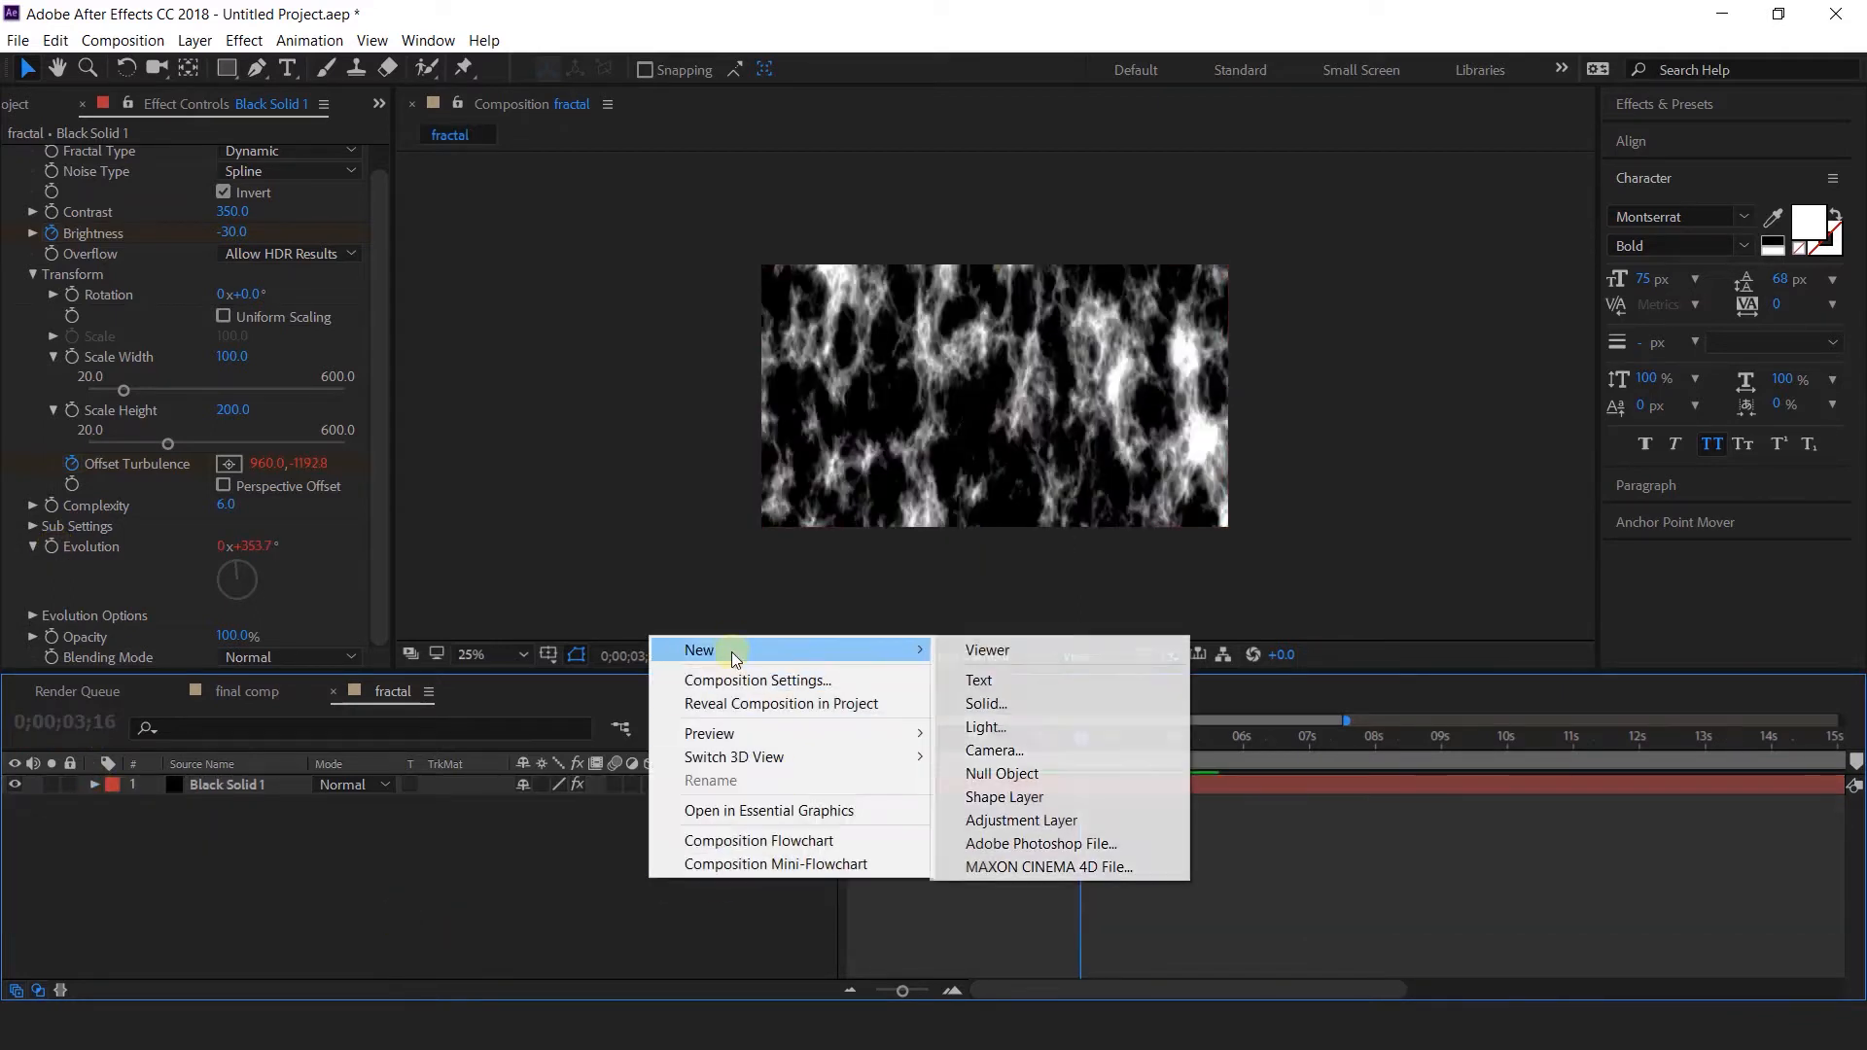
left_click(1002, 702)
left_click(1099, 708)
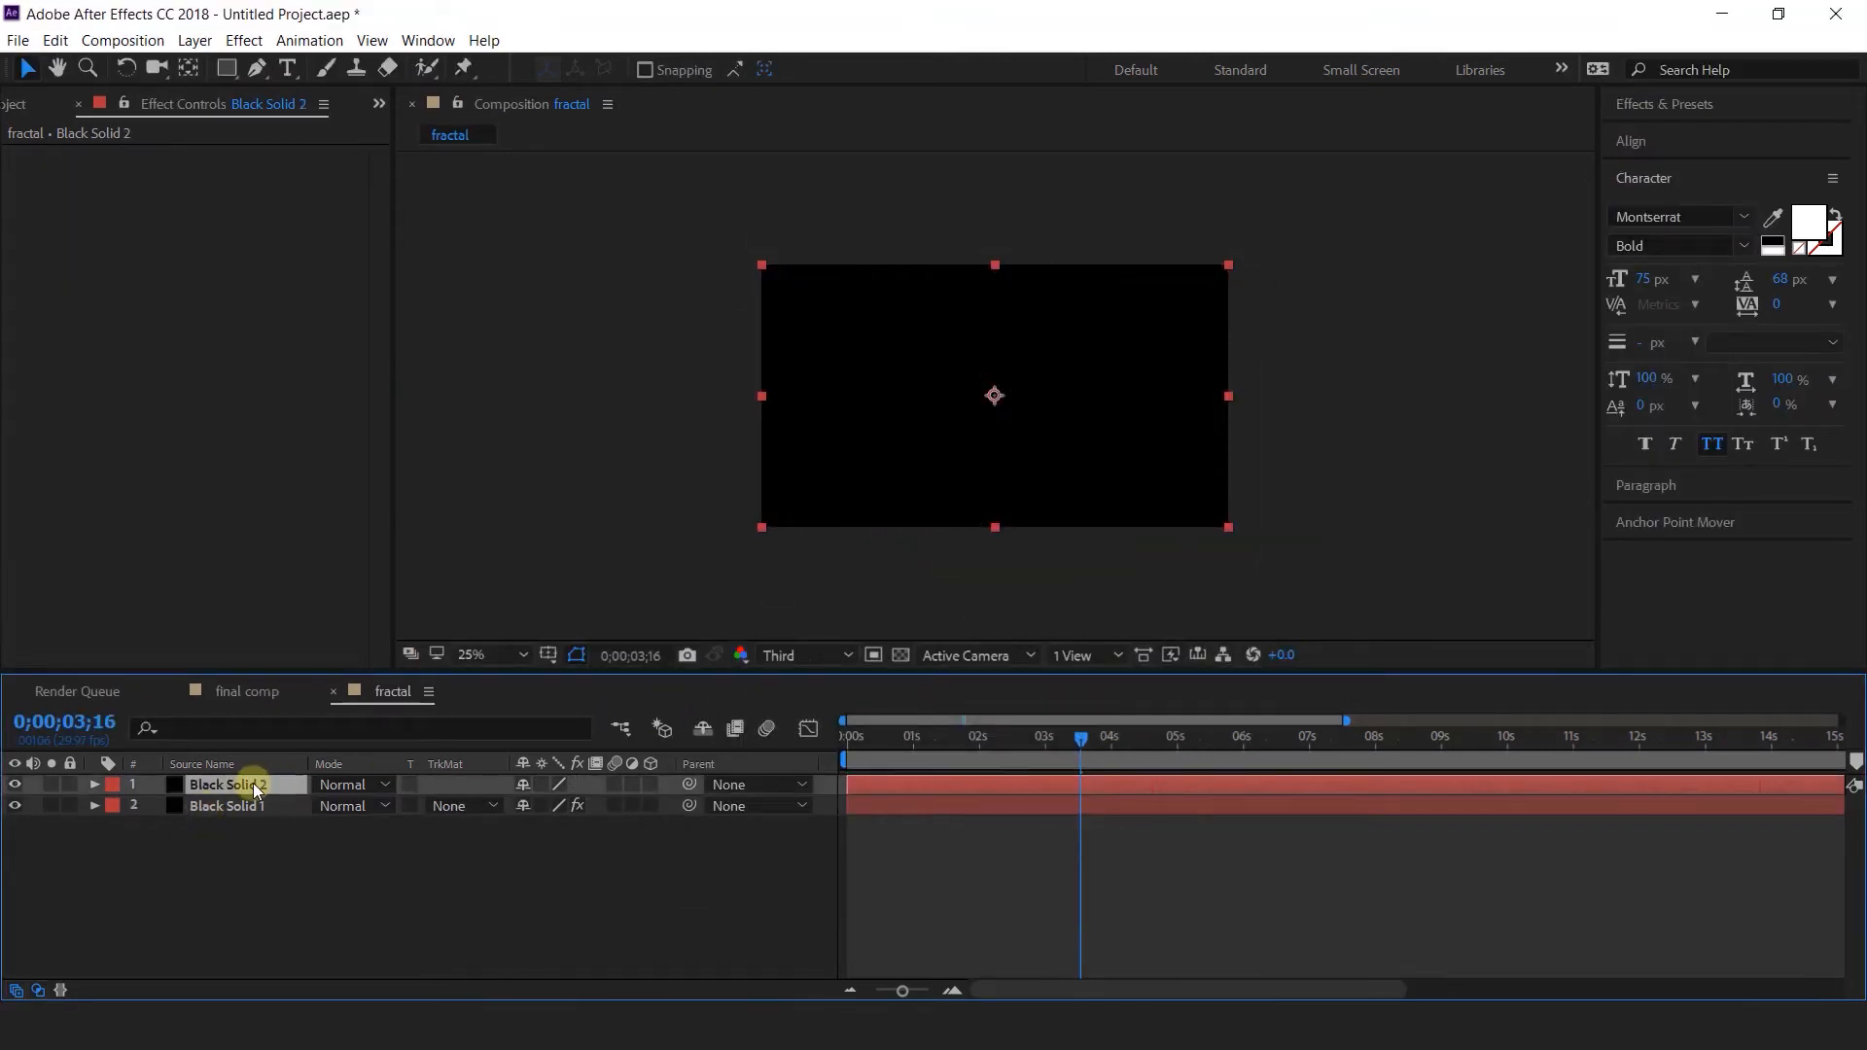
Apply Gradient Ramp to the new solid and swap its colors so white starts at the top.
key("ctrl+space")
type("gra")
key("Return")
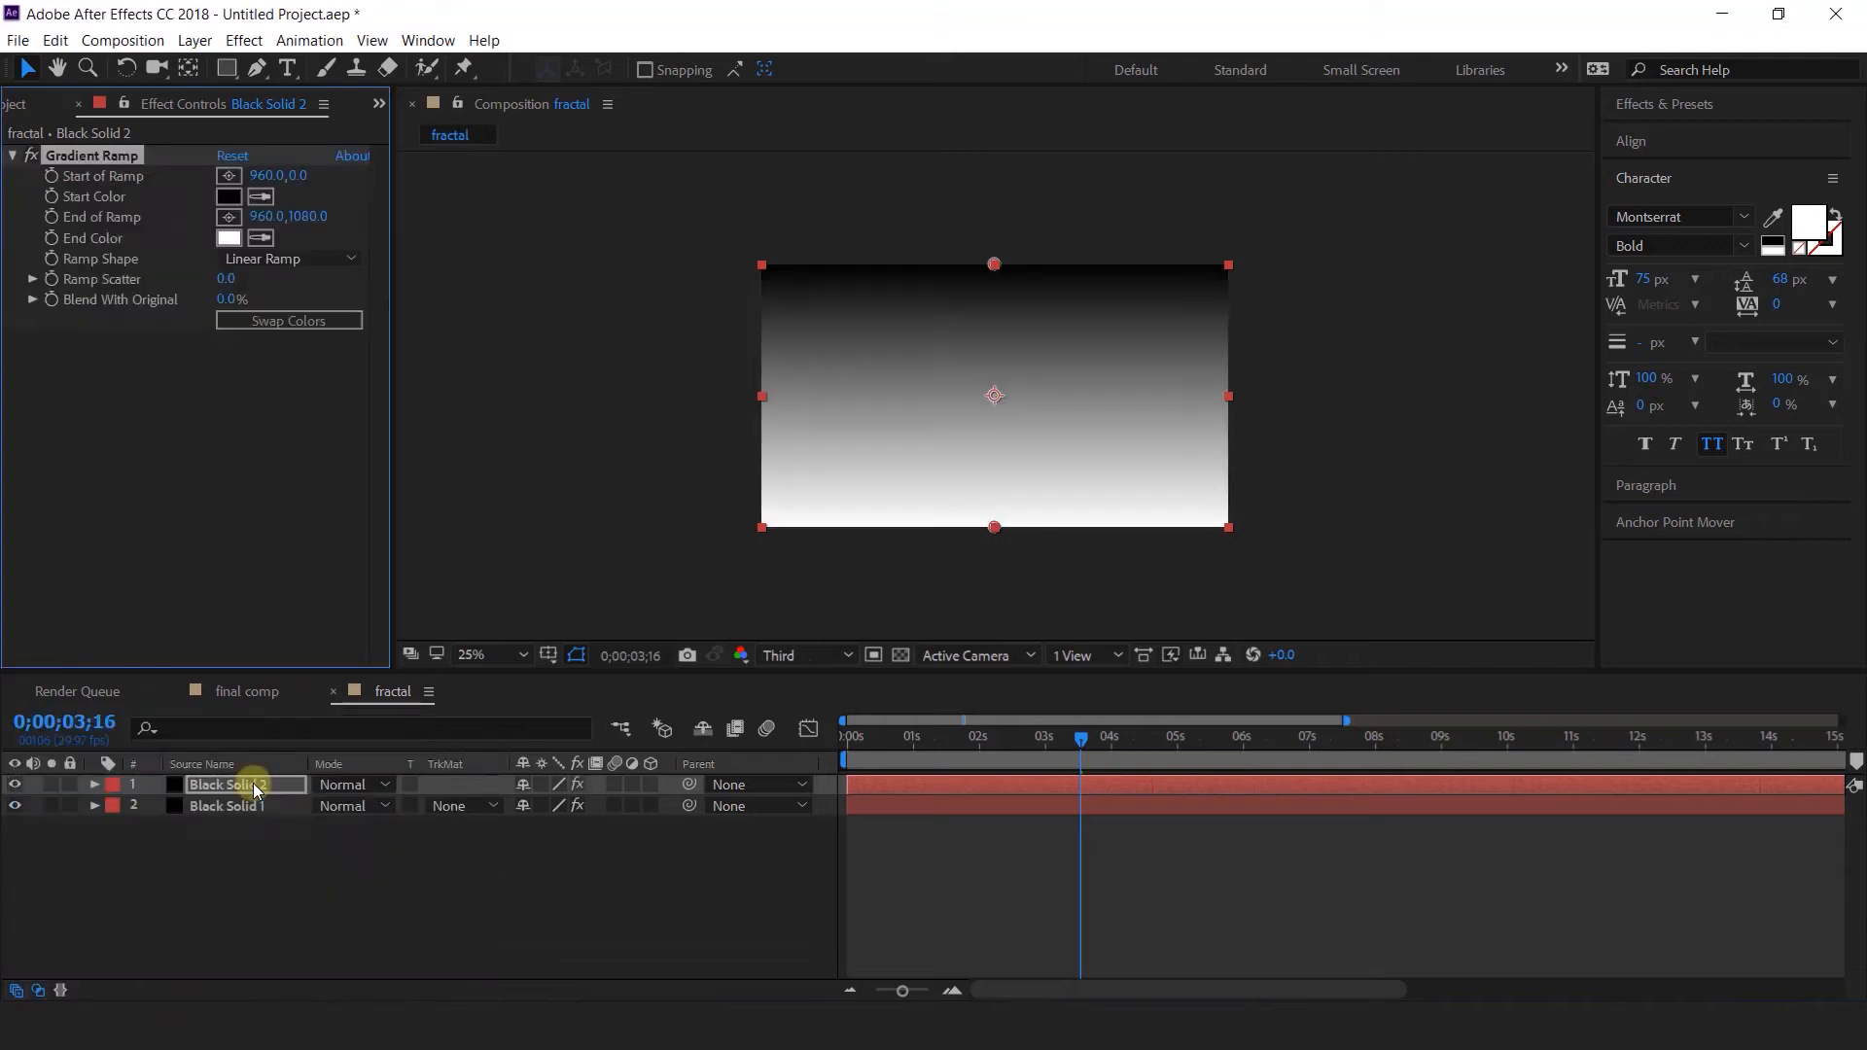
left_click(273, 325)
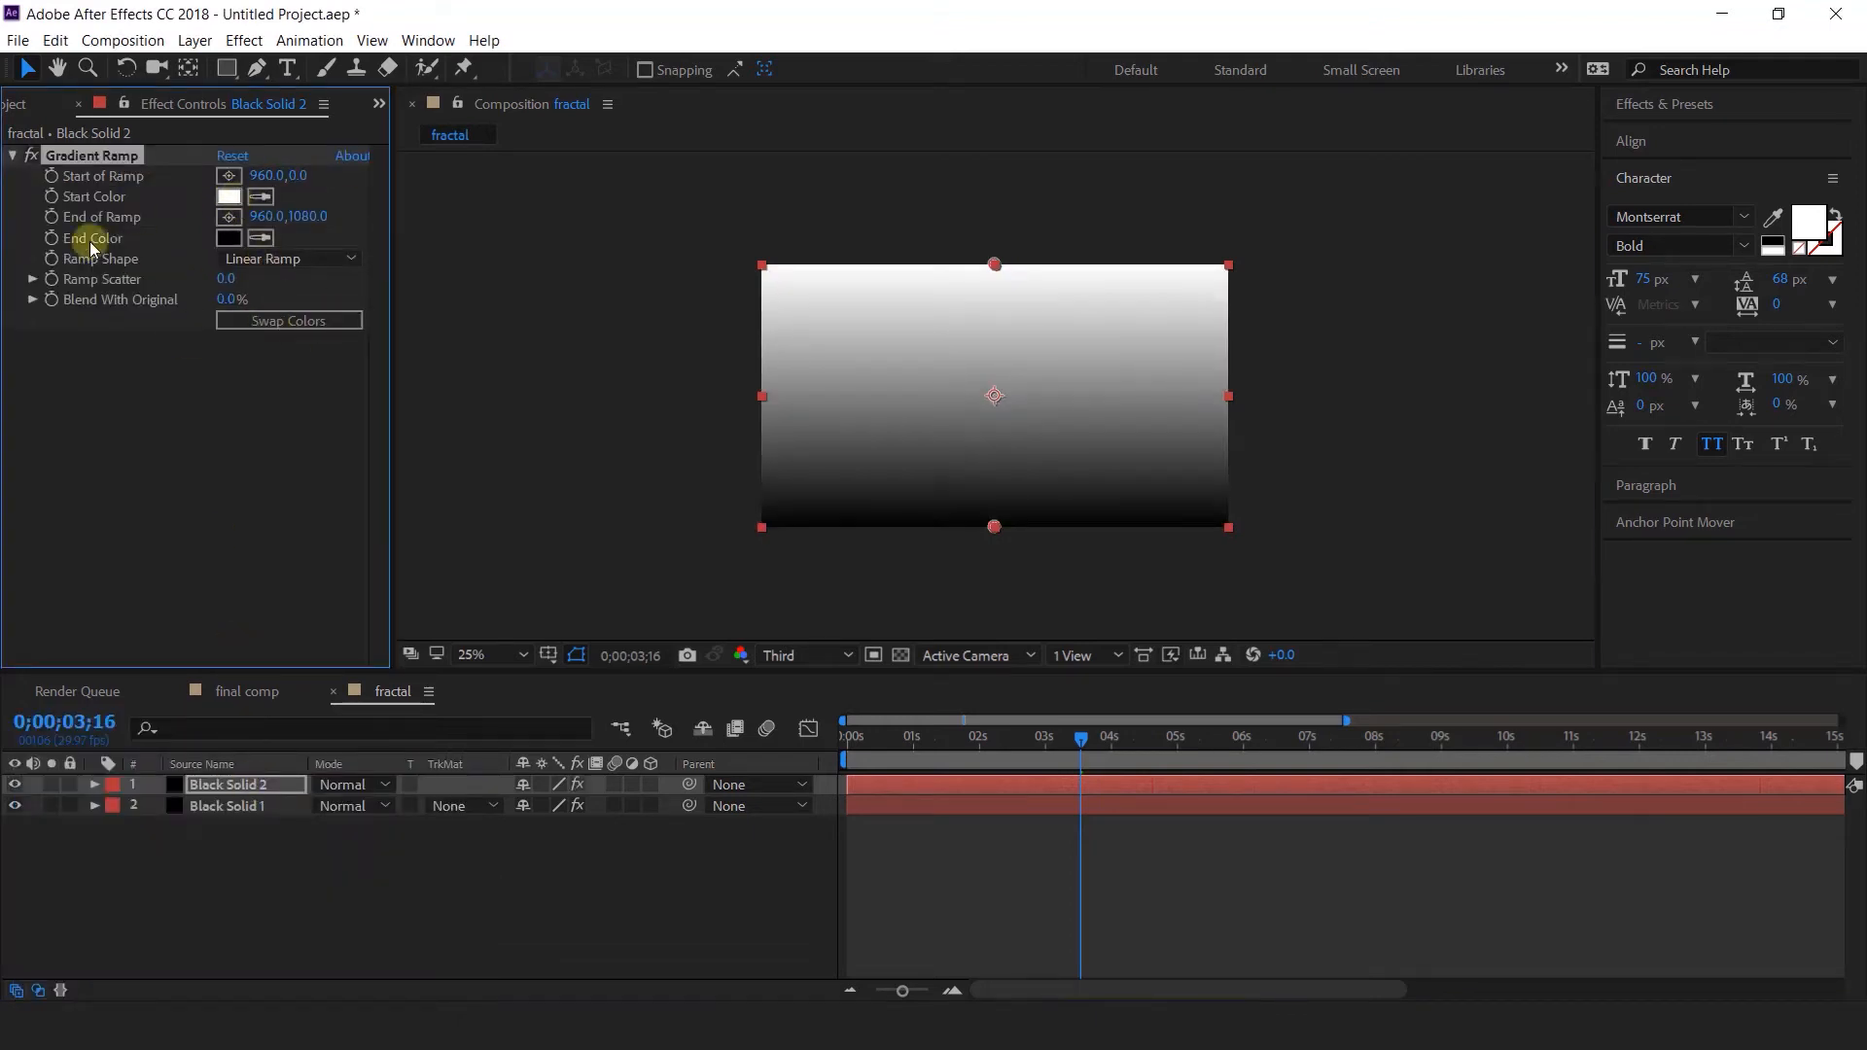
Apply the Colorama effect to the gradient solid.
left_click(231, 787)
key("ctrl+space")
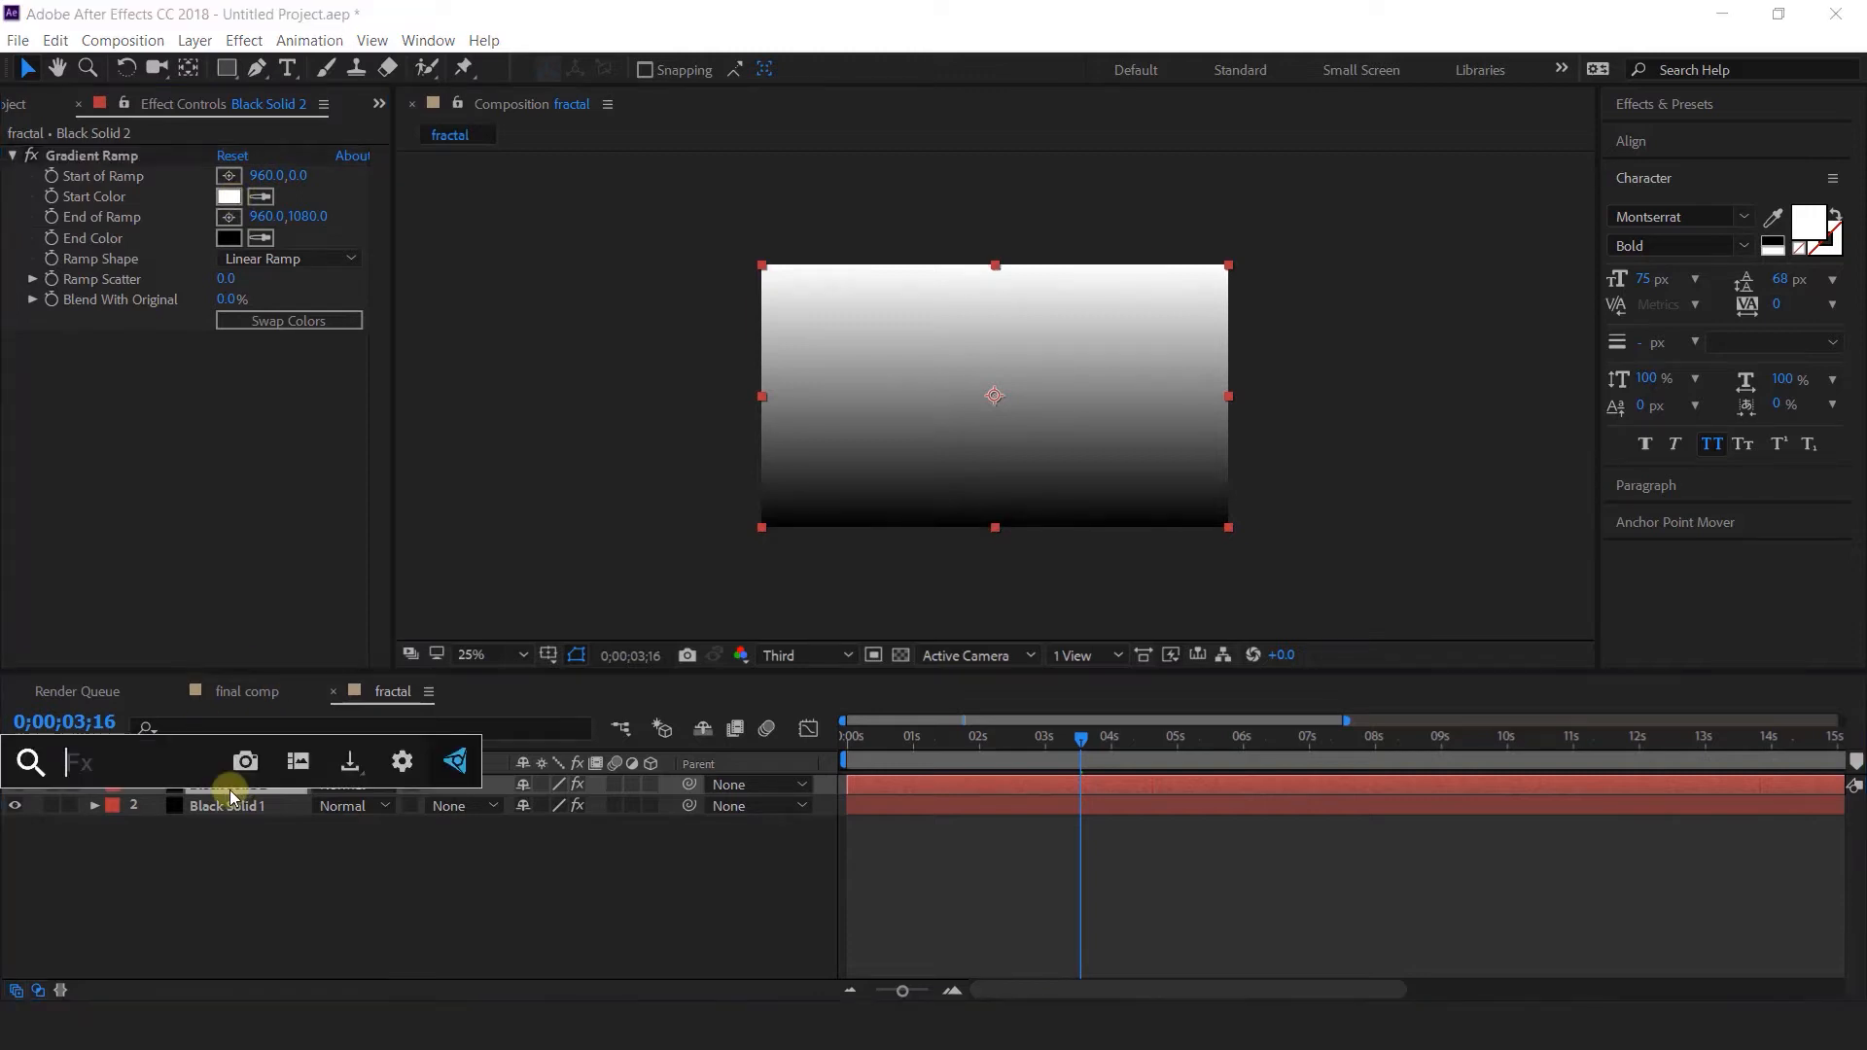
type("colo")
left_click(84, 956)
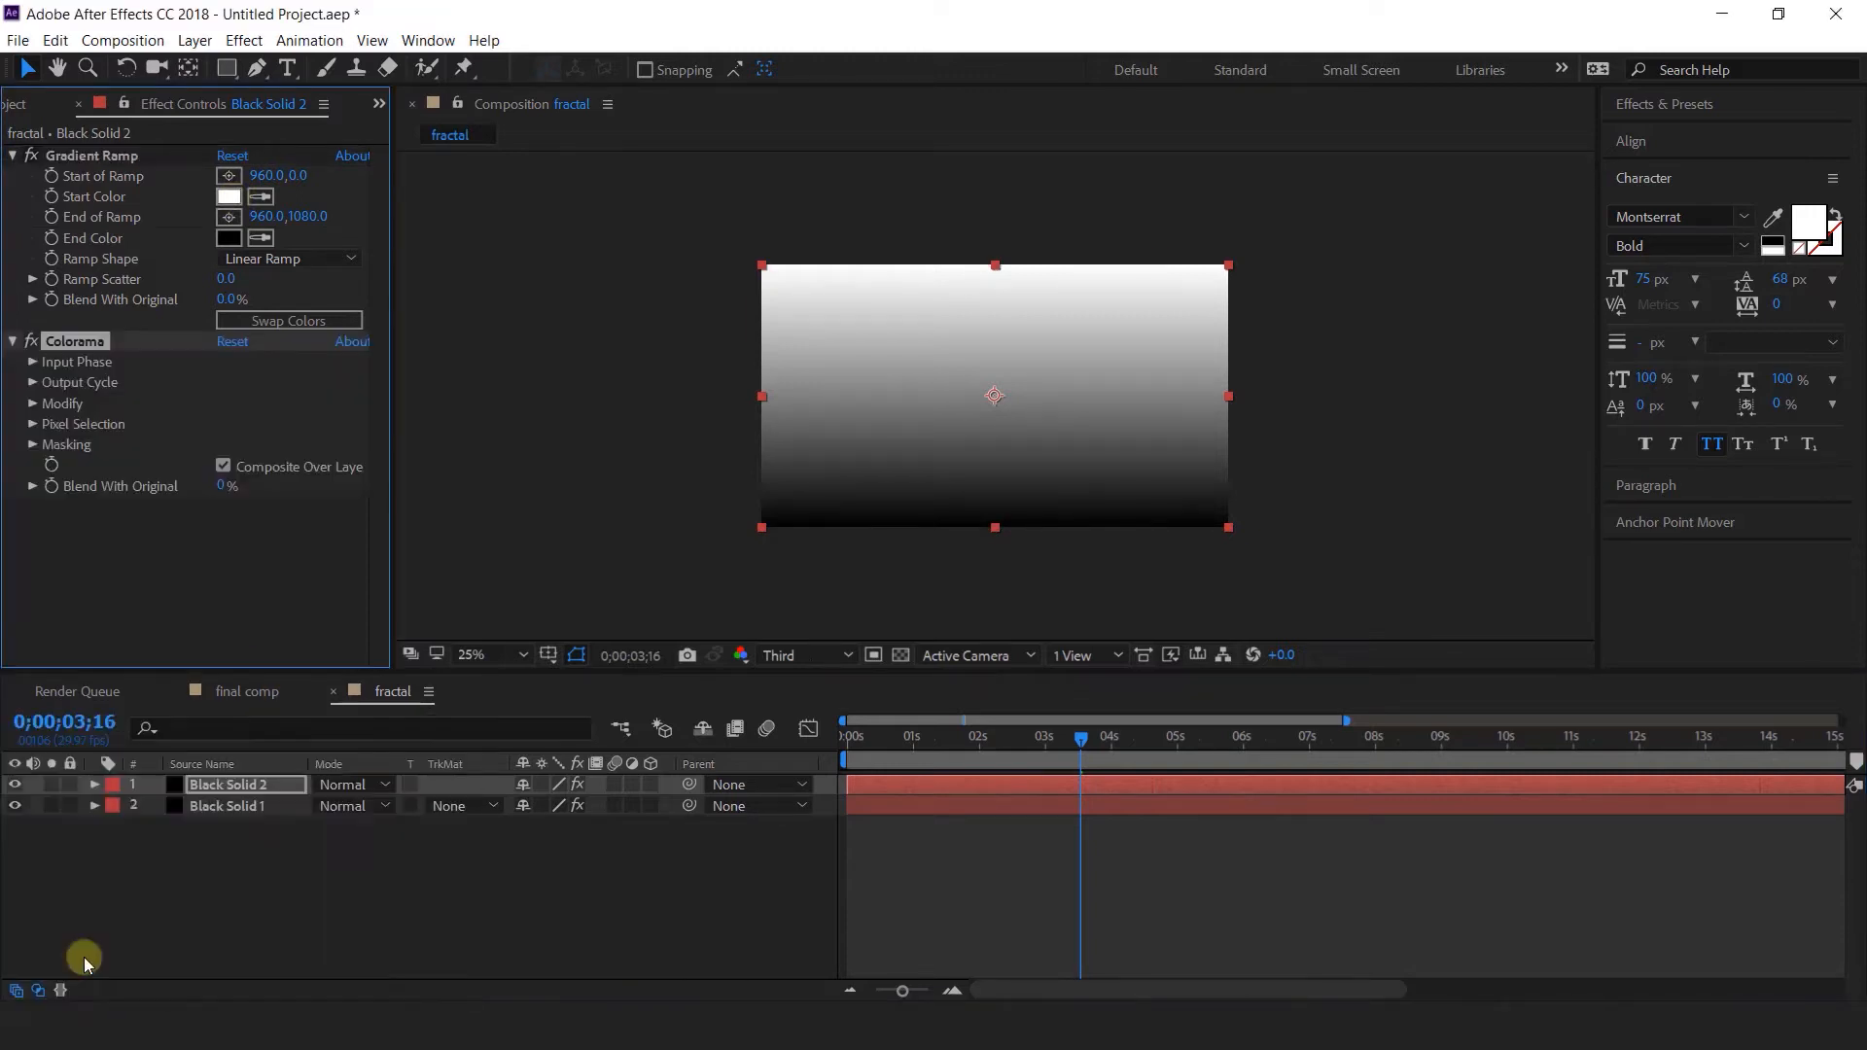
Remove the blue, magenta, cyan and green color stops from Colorama's Output Cycle wheel.
left_click(34, 382)
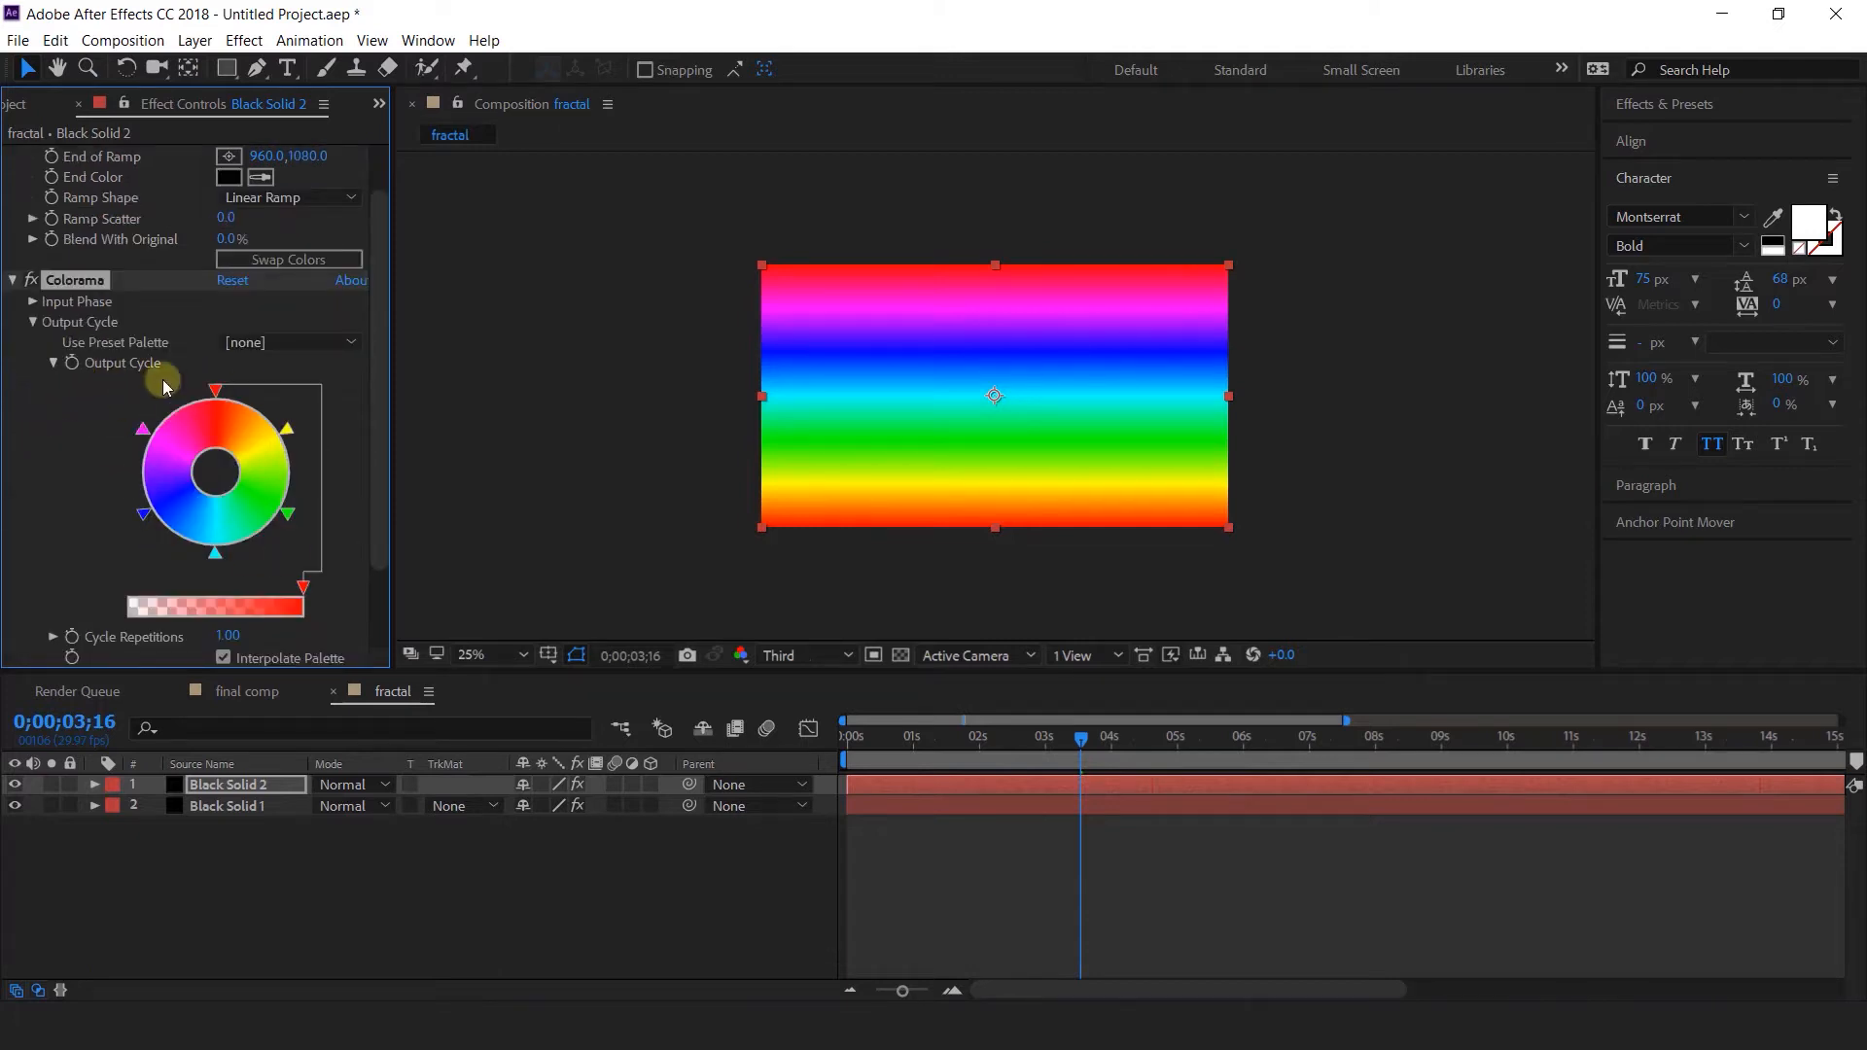
left_click_drag(146, 520, 102, 545)
left_click_drag(143, 428, 124, 416)
left_click_drag(216, 552, 215, 578)
left_click_drag(288, 513, 342, 516)
Change the yellow stop of the Output Cycle wheel to white.
left_click(288, 428)
double_click(287, 428)
left_click(37, 354)
left_click(62, 426)
Change the red Output Cycle stop to black and move the white stop around to the wheel's upper left.
left_click(215, 389)
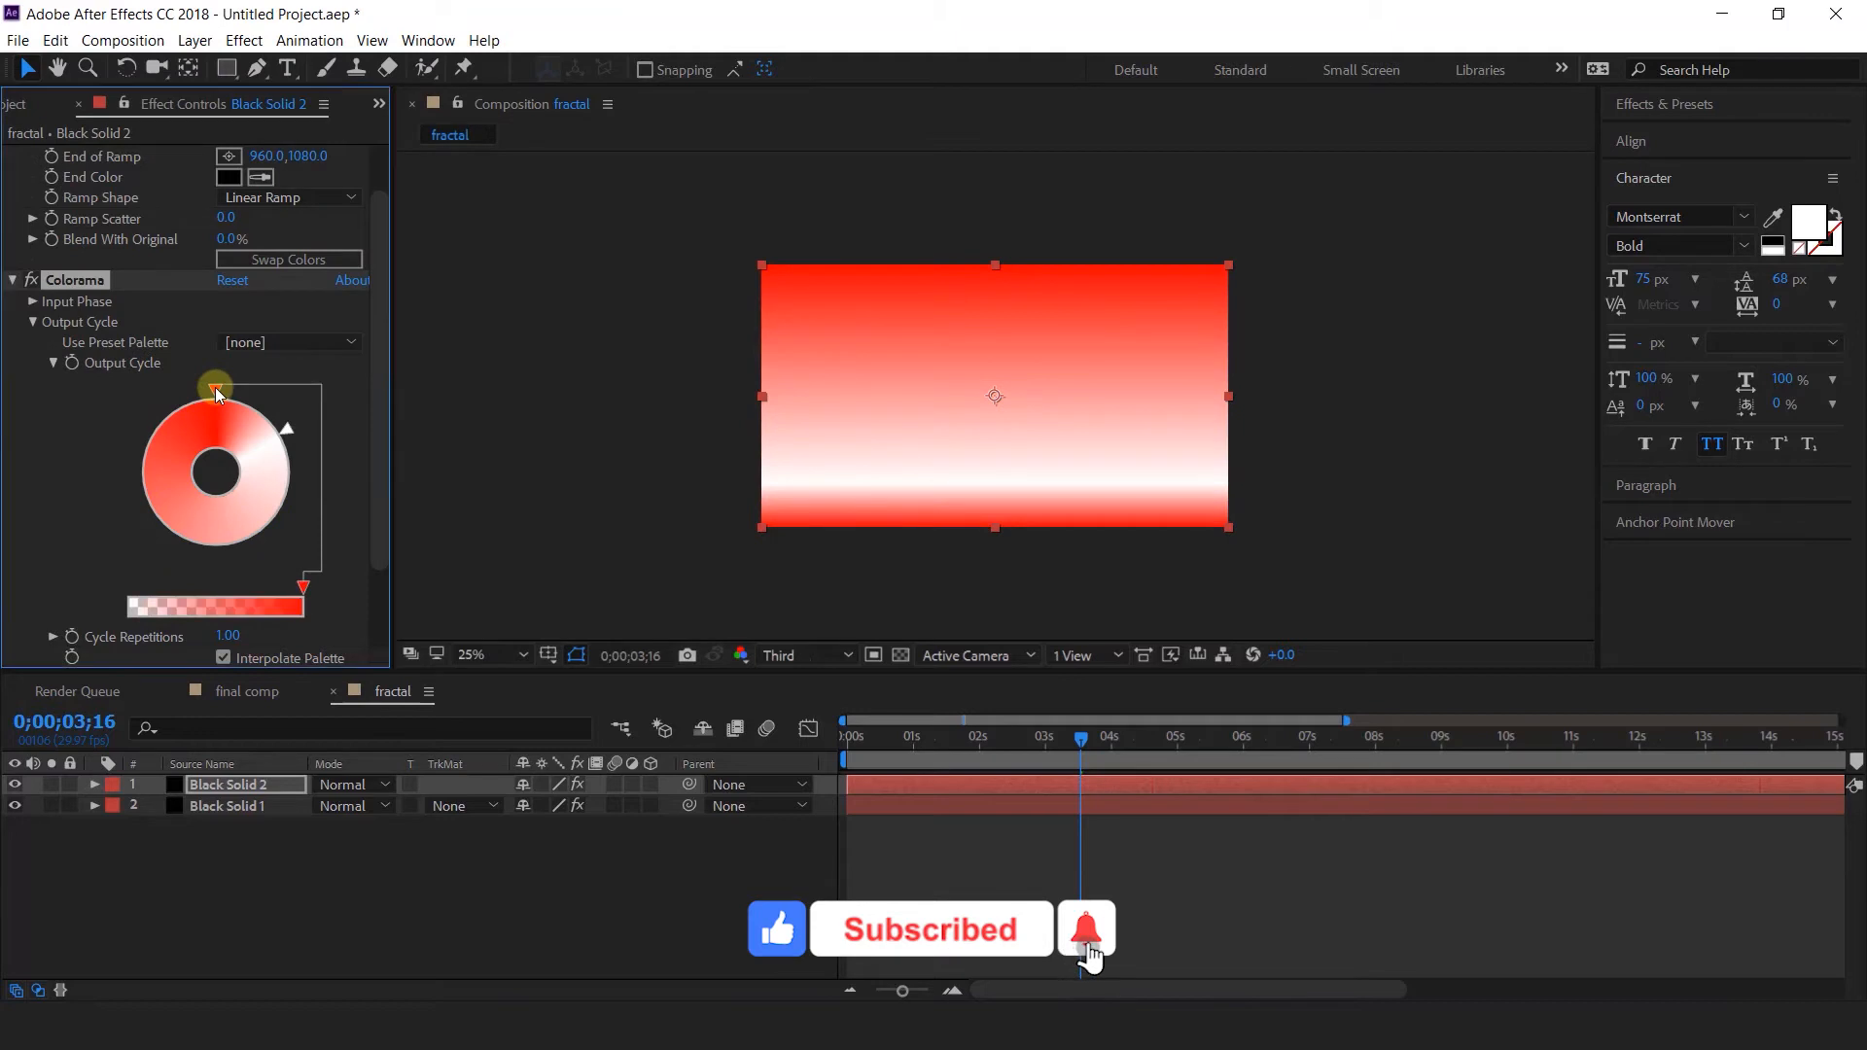
double_click(216, 389)
left_click(37, 328)
left_click(66, 425)
mouse_move(289, 429)
left_mouse_down()
mouse_move(120, 505)
mouse_move(181, 415)
mouse_move(155, 436)
mouse_move(220, 384)
mouse_move(149, 412)
left_mouse_up()
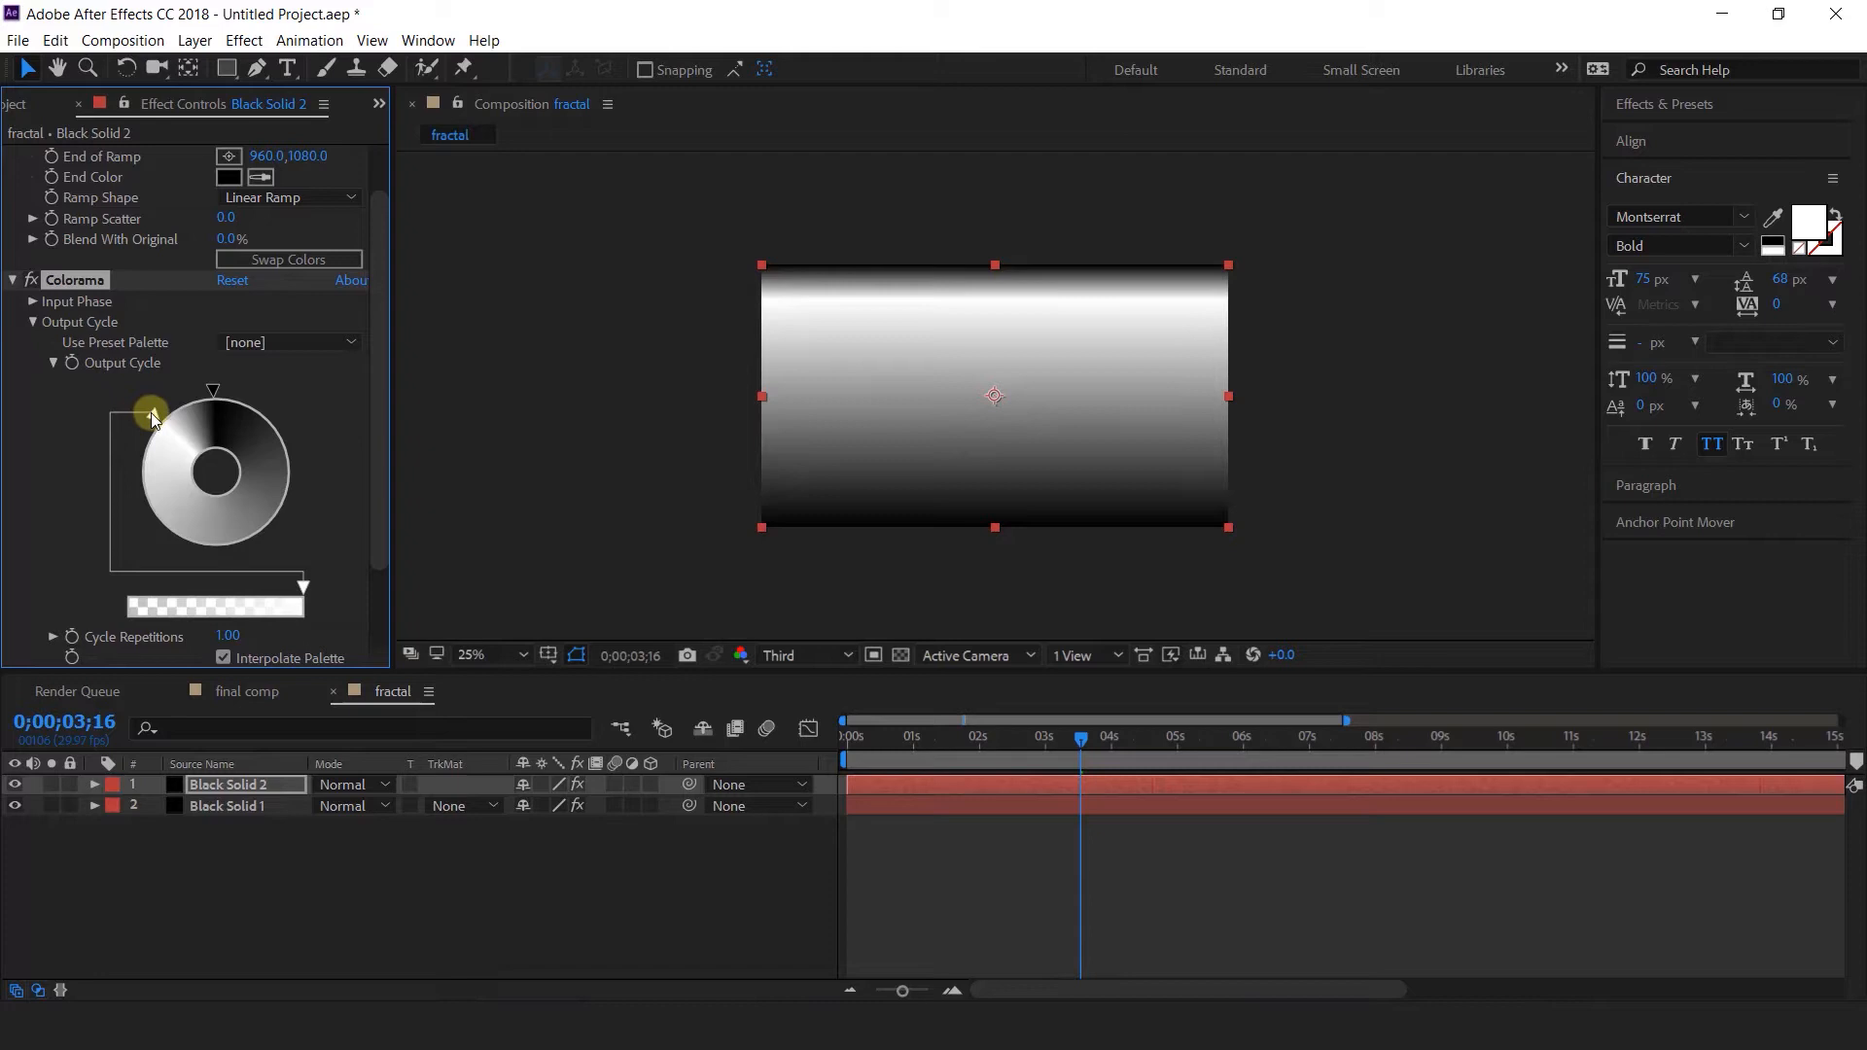
scroll(357, 473, "down", 3)
Set the blending mode of the gradient solid to Linear Burn.
left_click(533, 844)
left_click(205, 790)
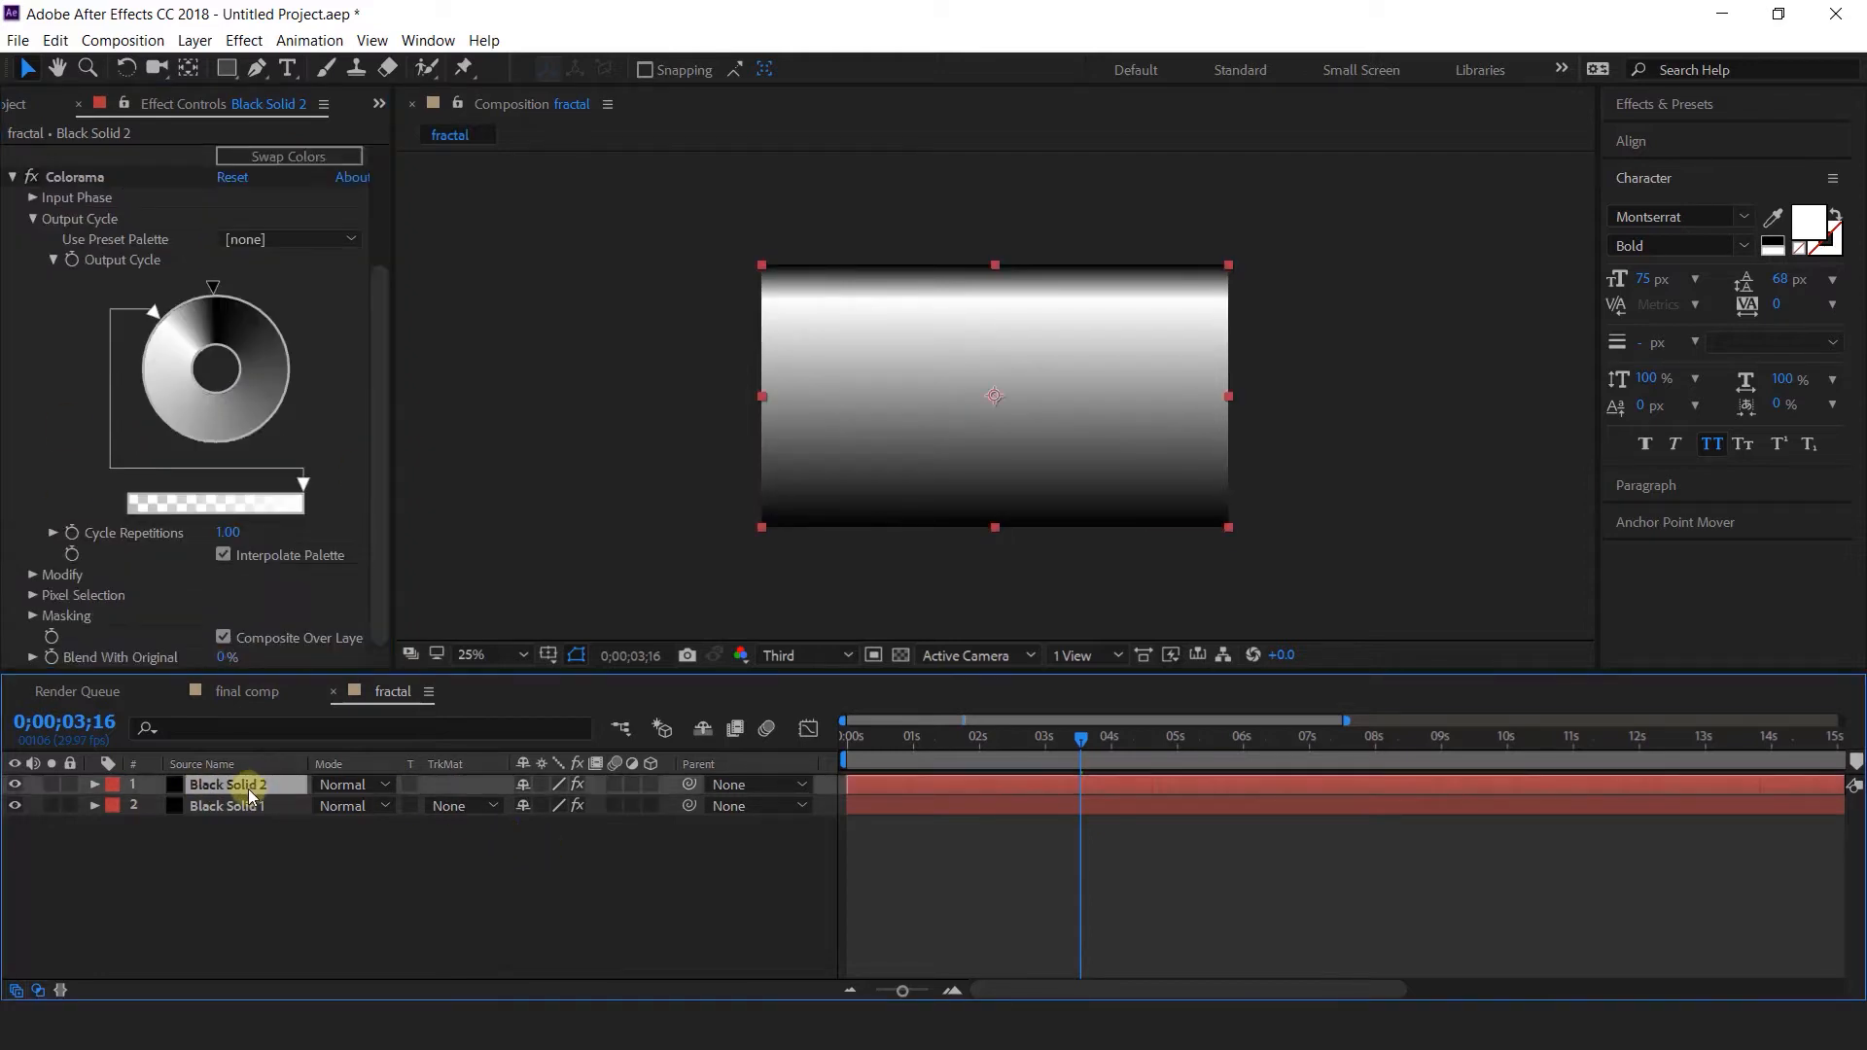
left_click(348, 784)
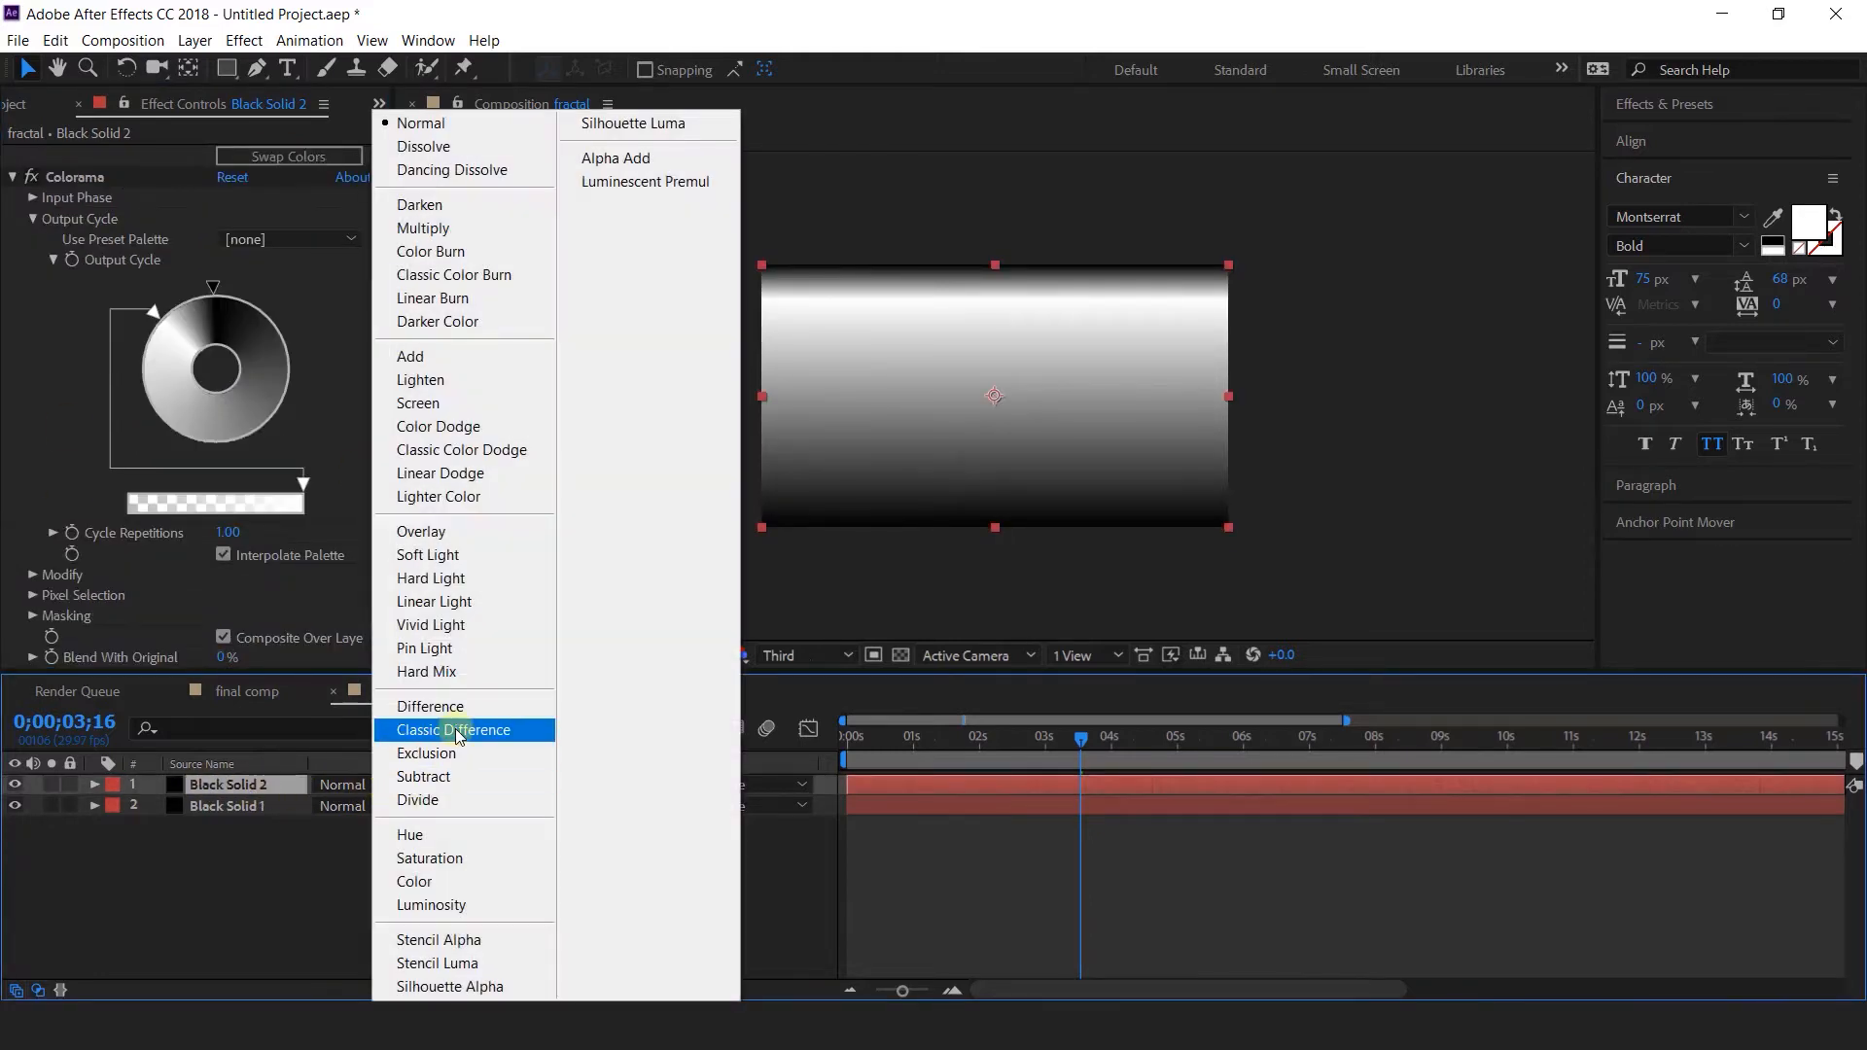
left_click(431, 298)
Create a third black solid with the default settings on top of the layer stack.
right_click(572, 852)
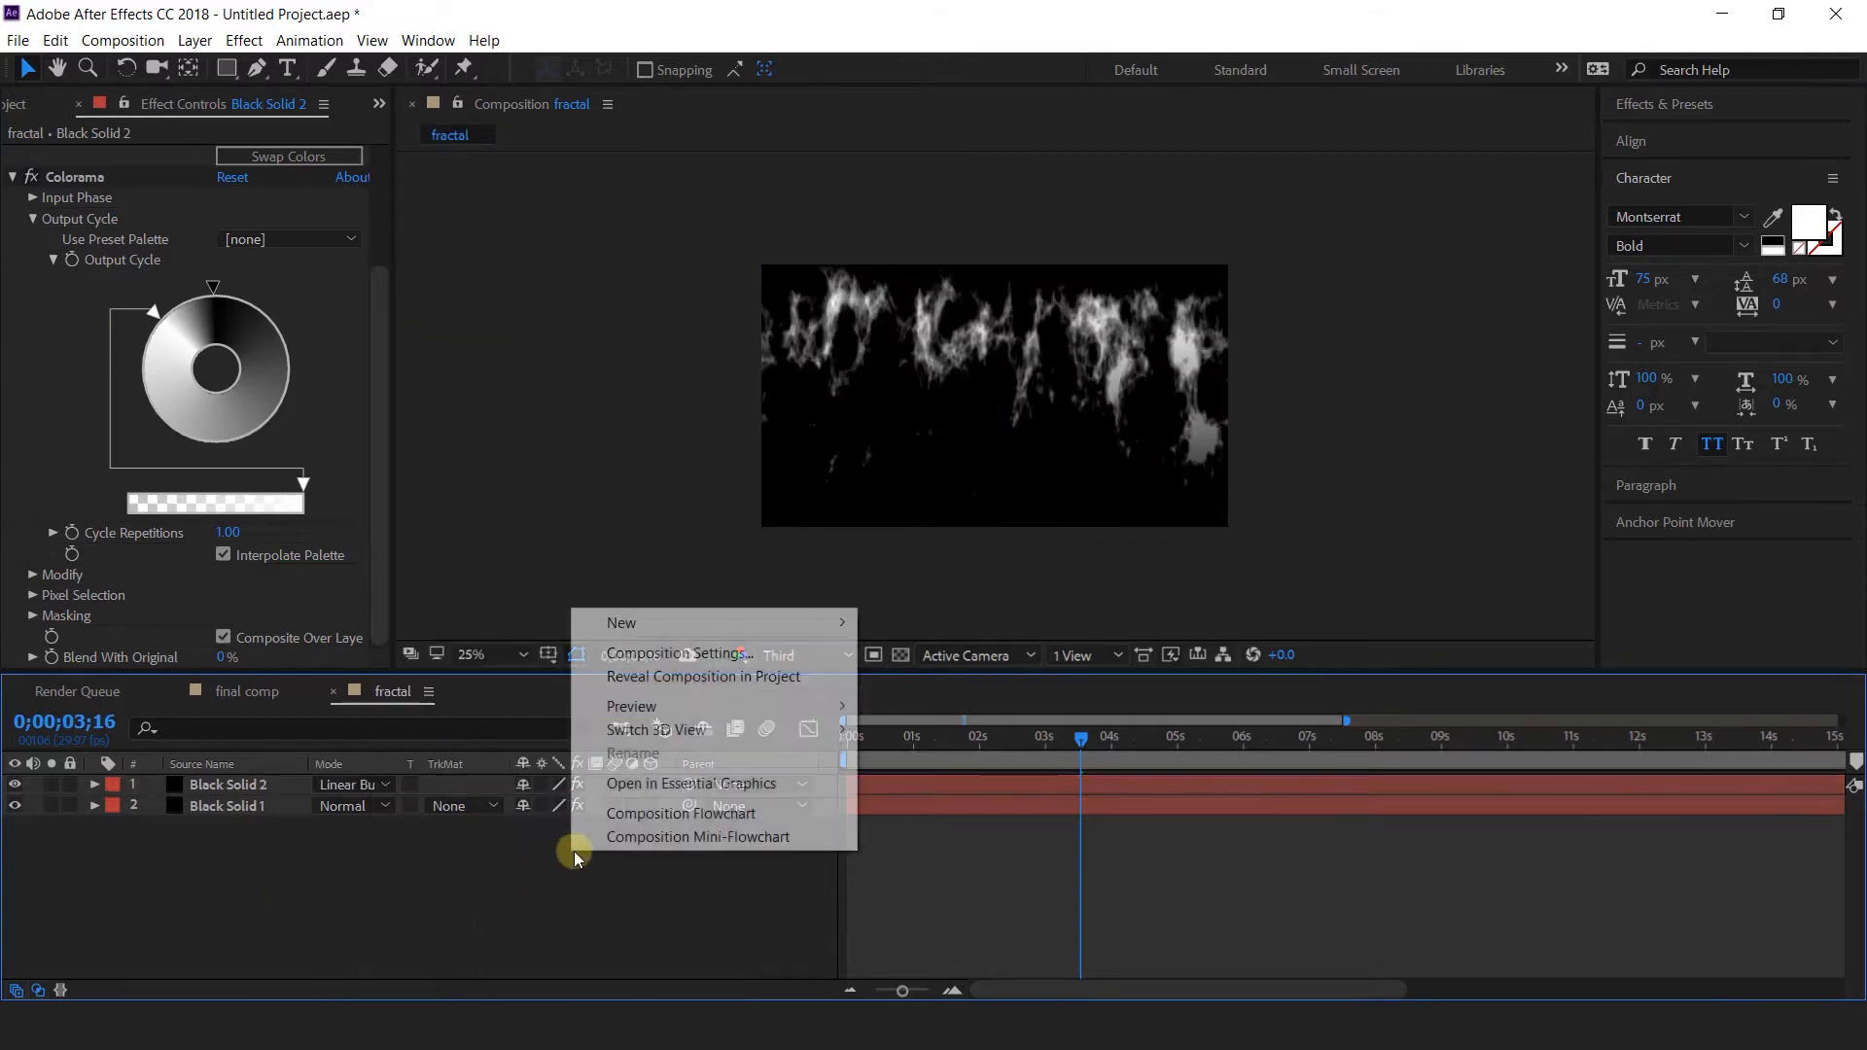
mouse_move(639, 623)
left_click(936, 673)
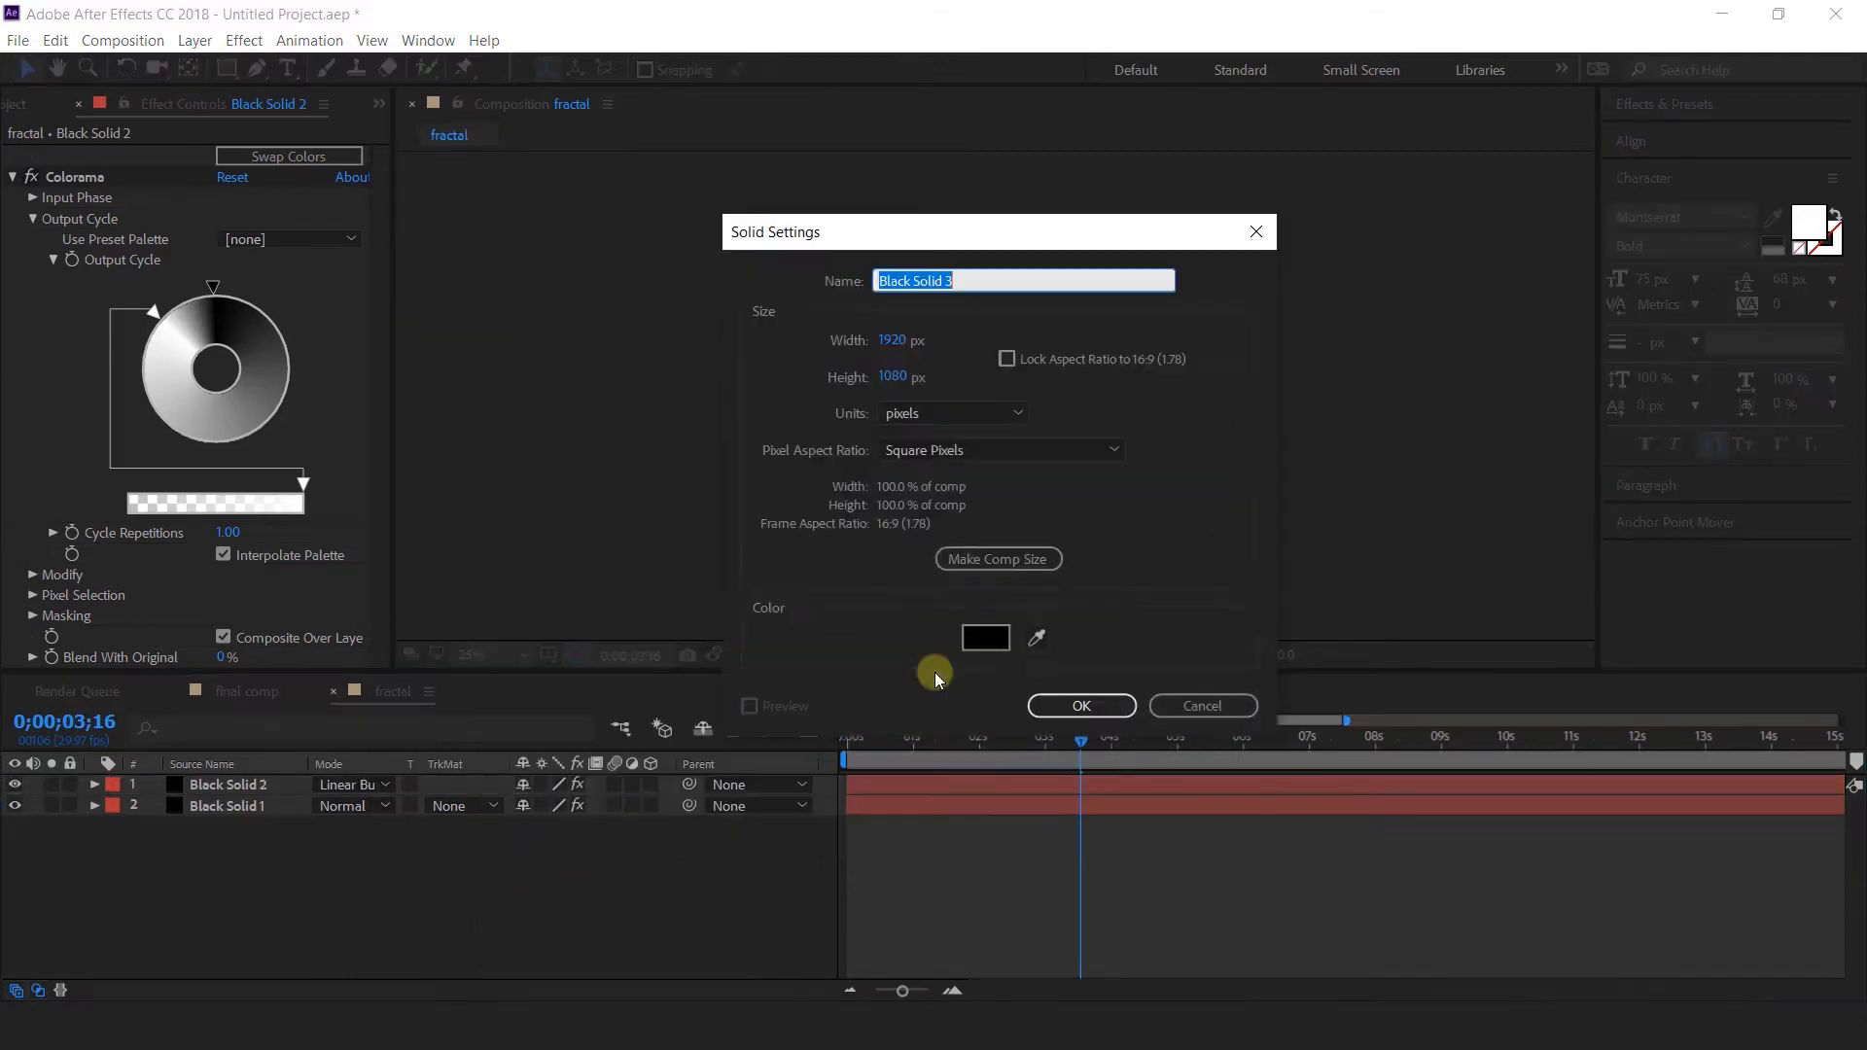
left_click(1079, 710)
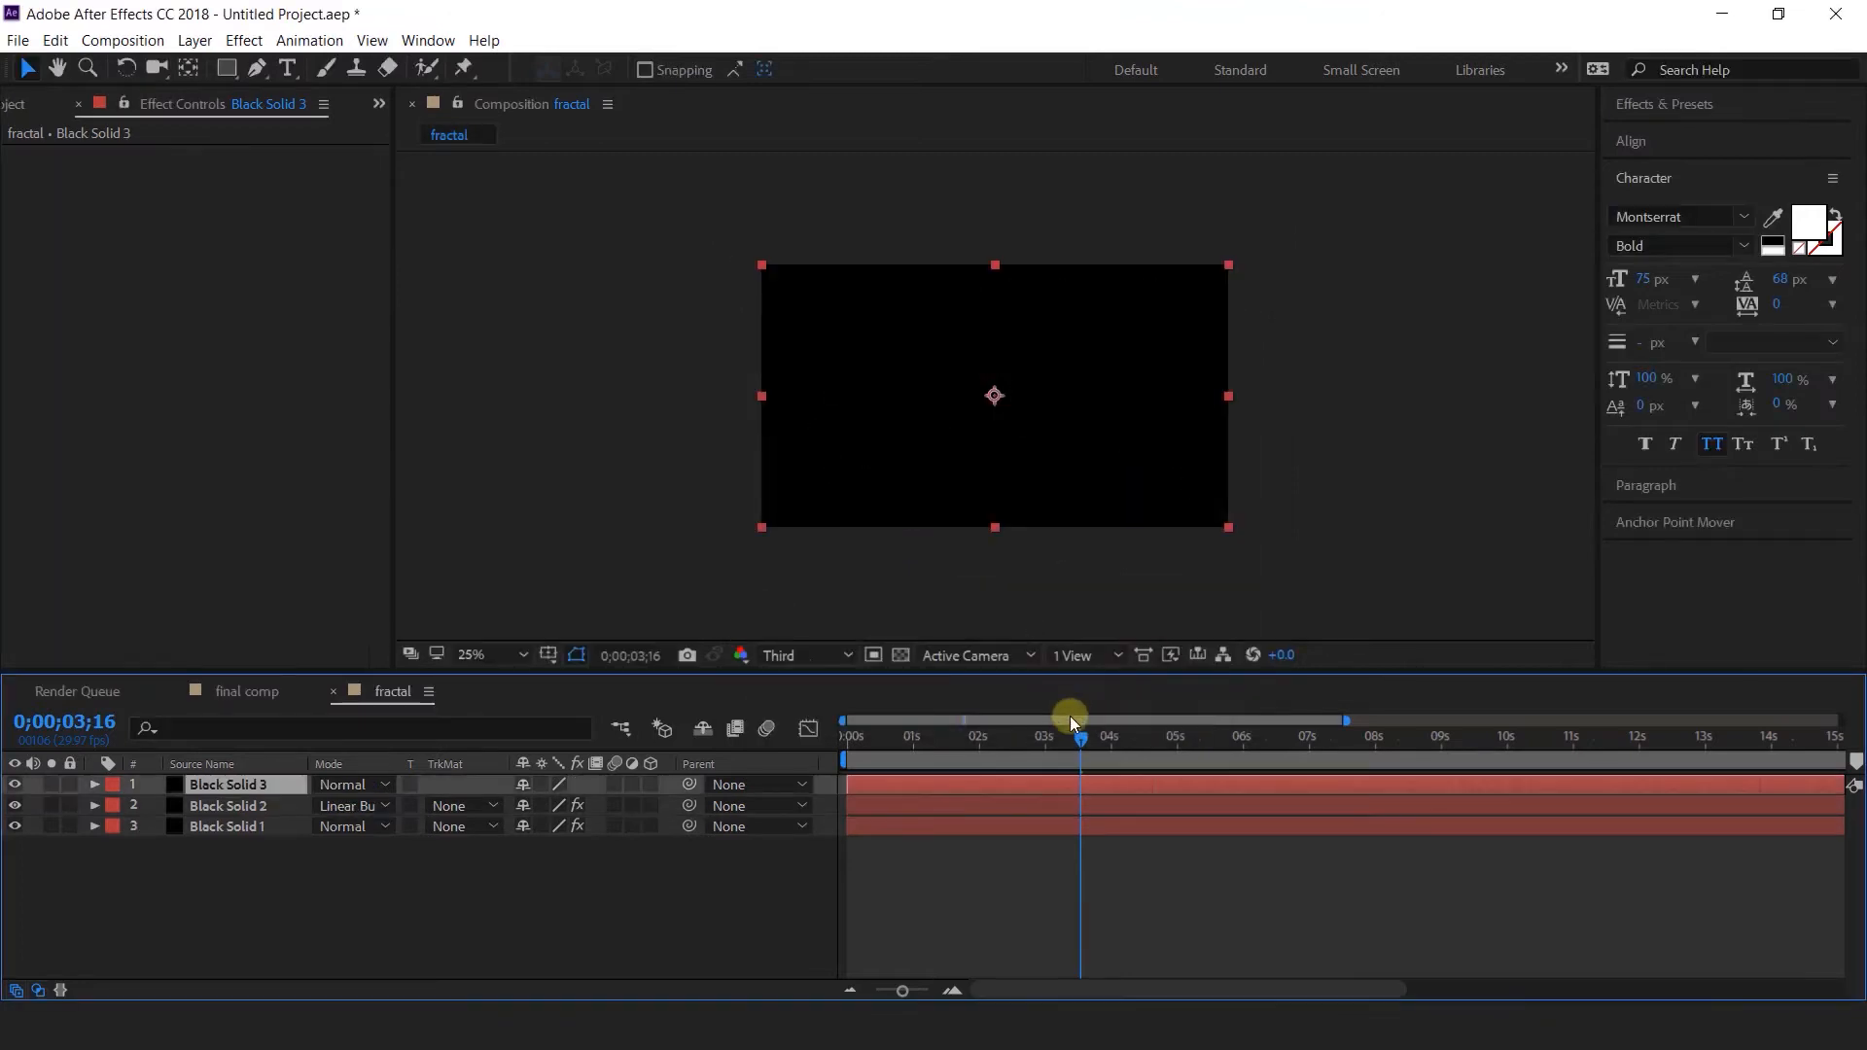
Mask the top solid with a wide rectangle covering only the bottom strip of the frame, then collapse its properties.
left_click(227, 67)
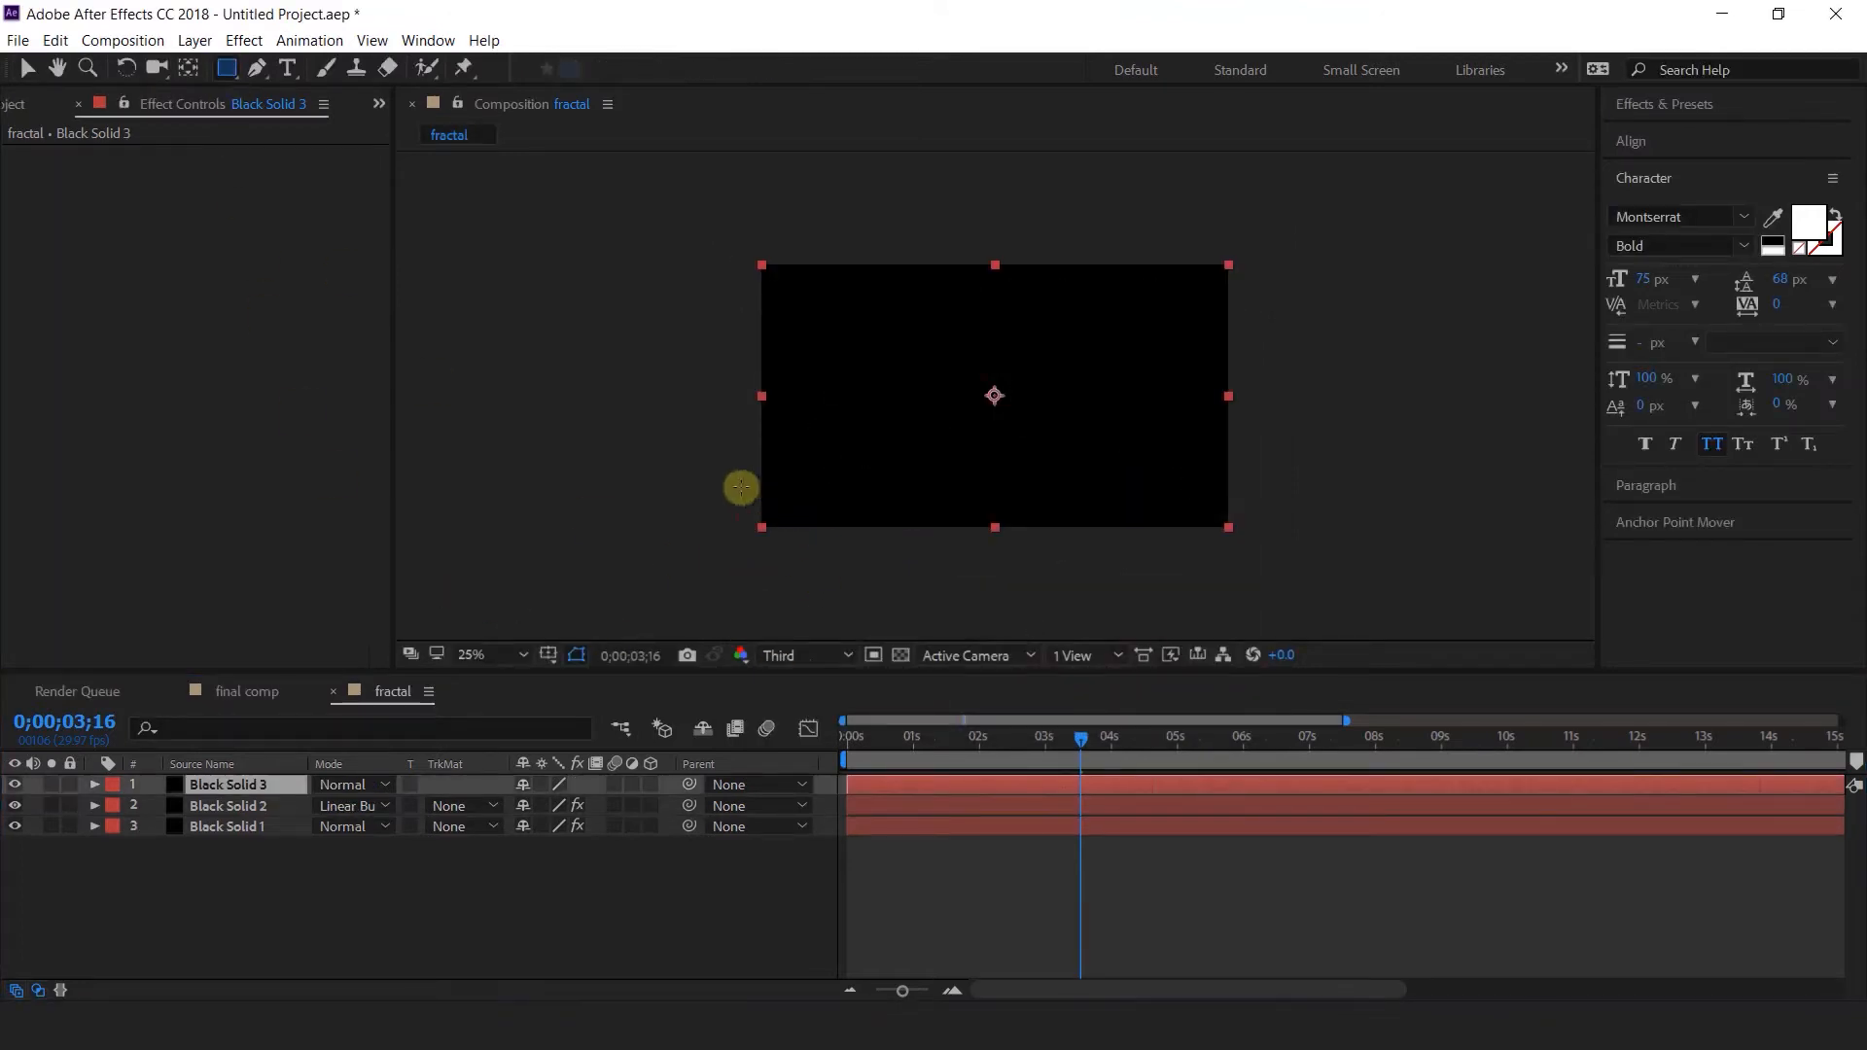
left_click_drag(718, 478, 1270, 544)
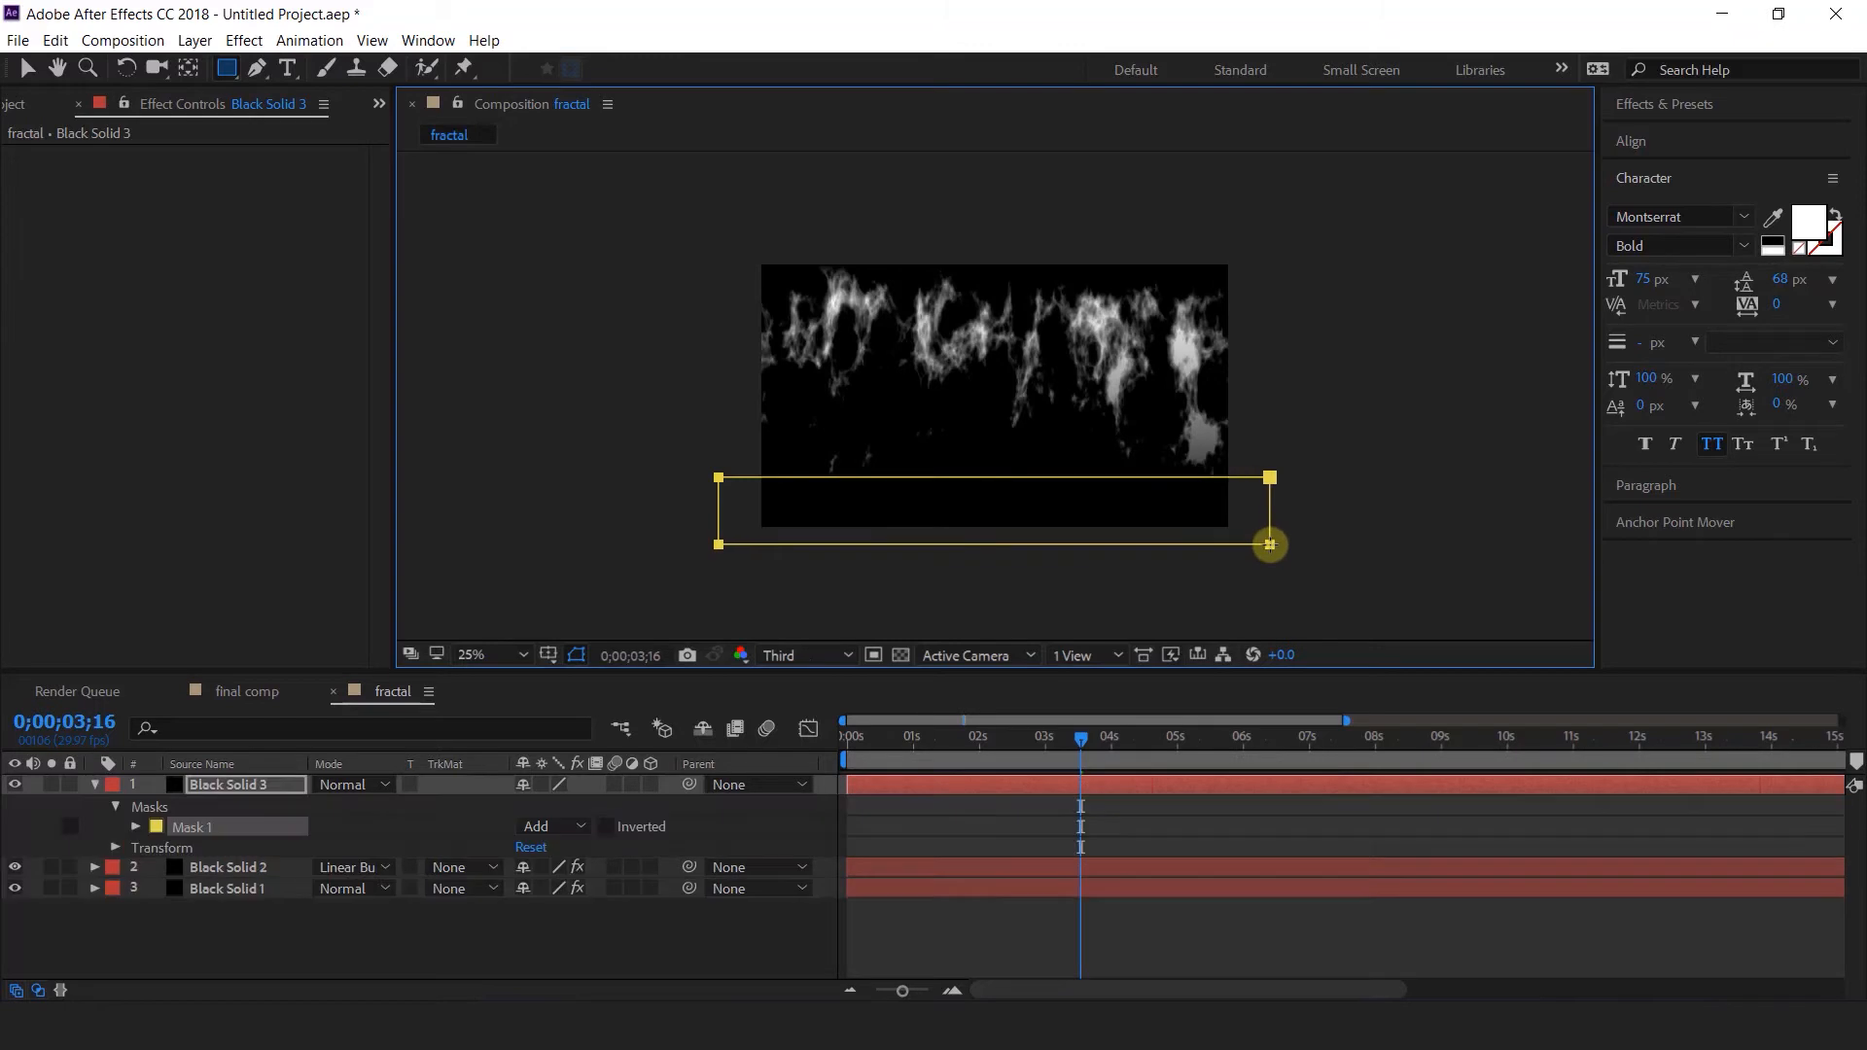
left_click(95, 784)
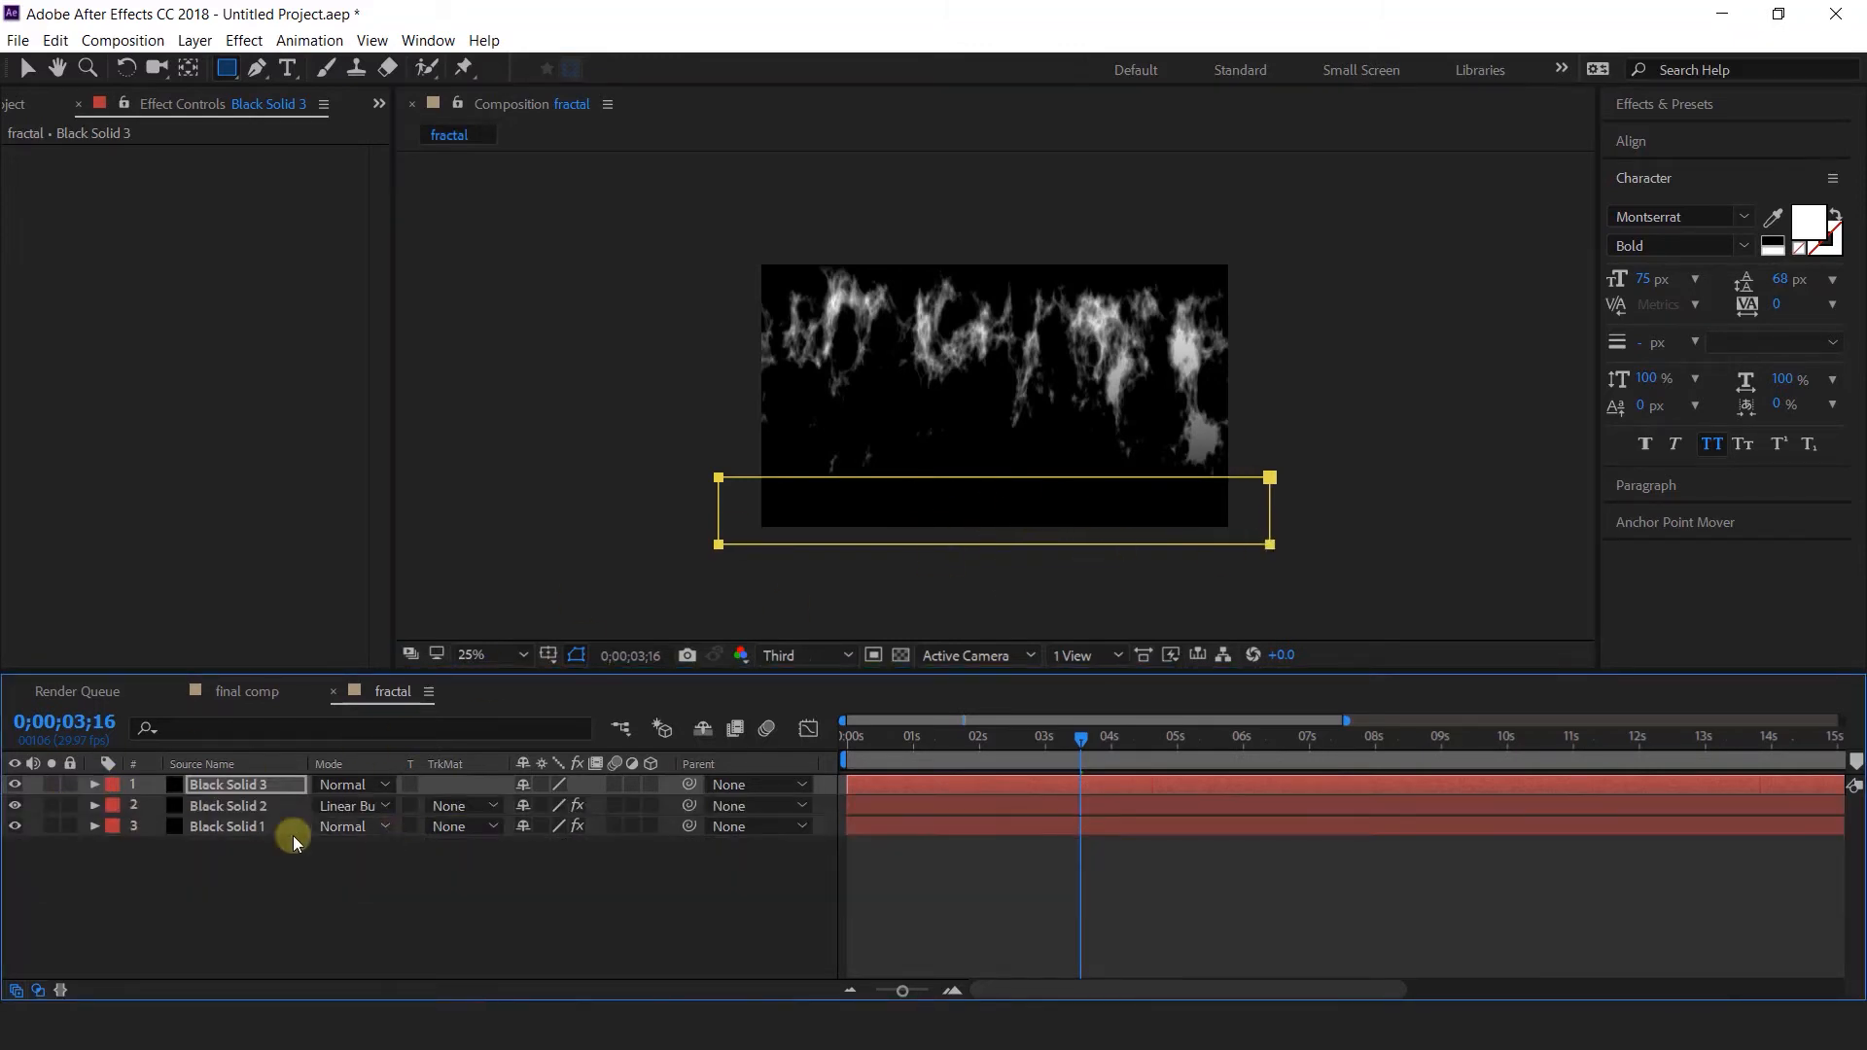
left_click(733, 864)
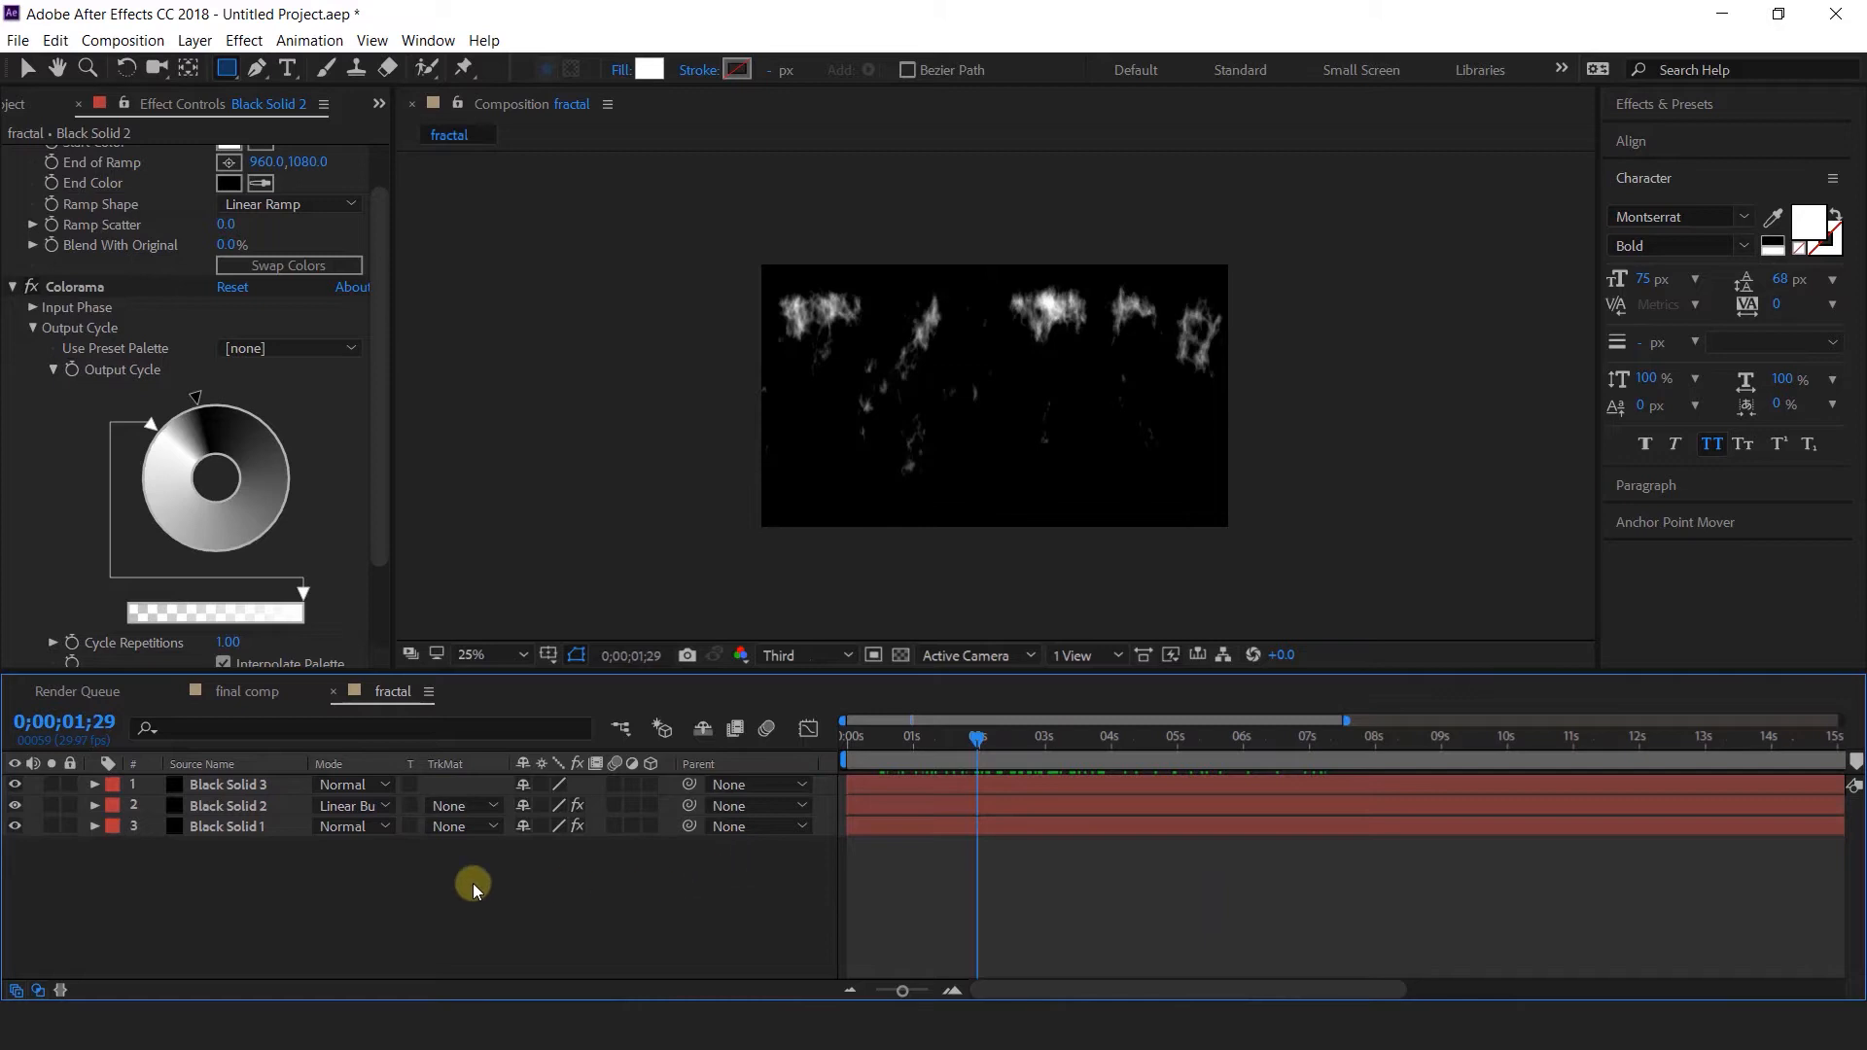
Pre-compose all three solids, moving all attributes, as fractal pre comp 1.
left_click_drag(473, 883, 261, 812)
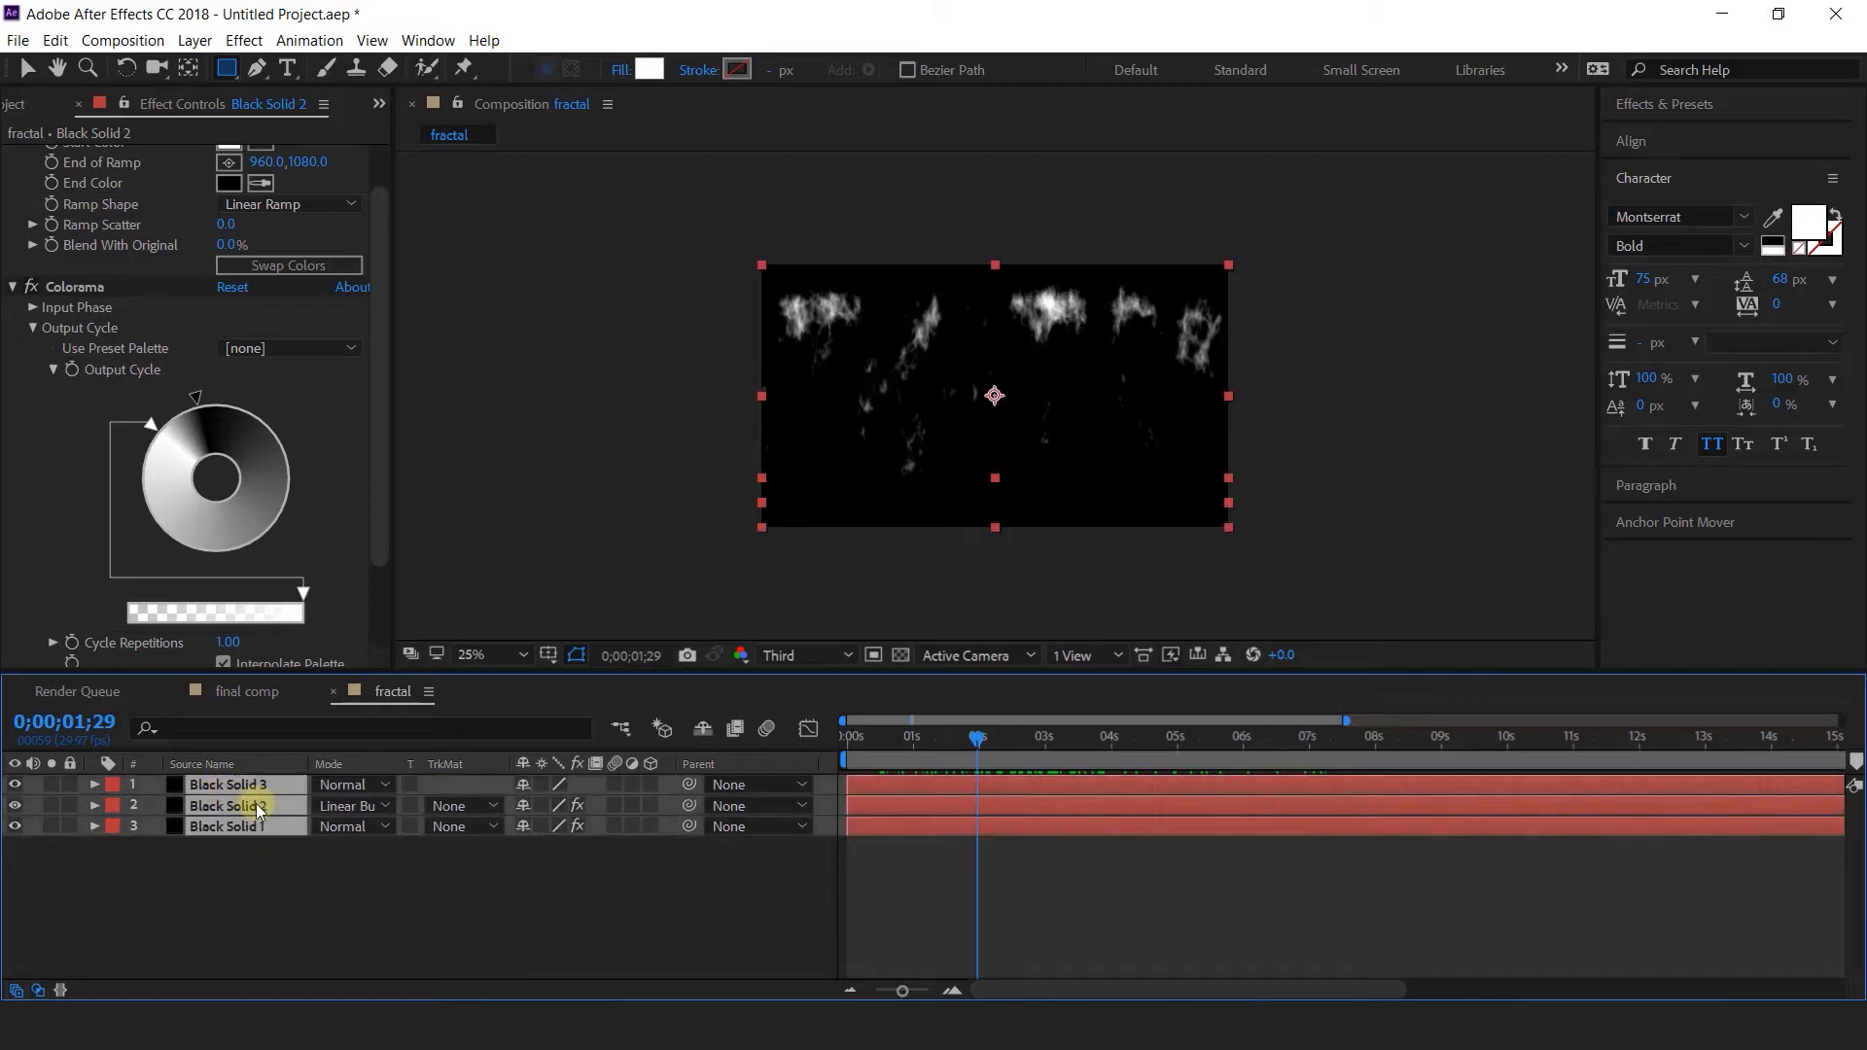
right_click(260, 812)
left_click(326, 811)
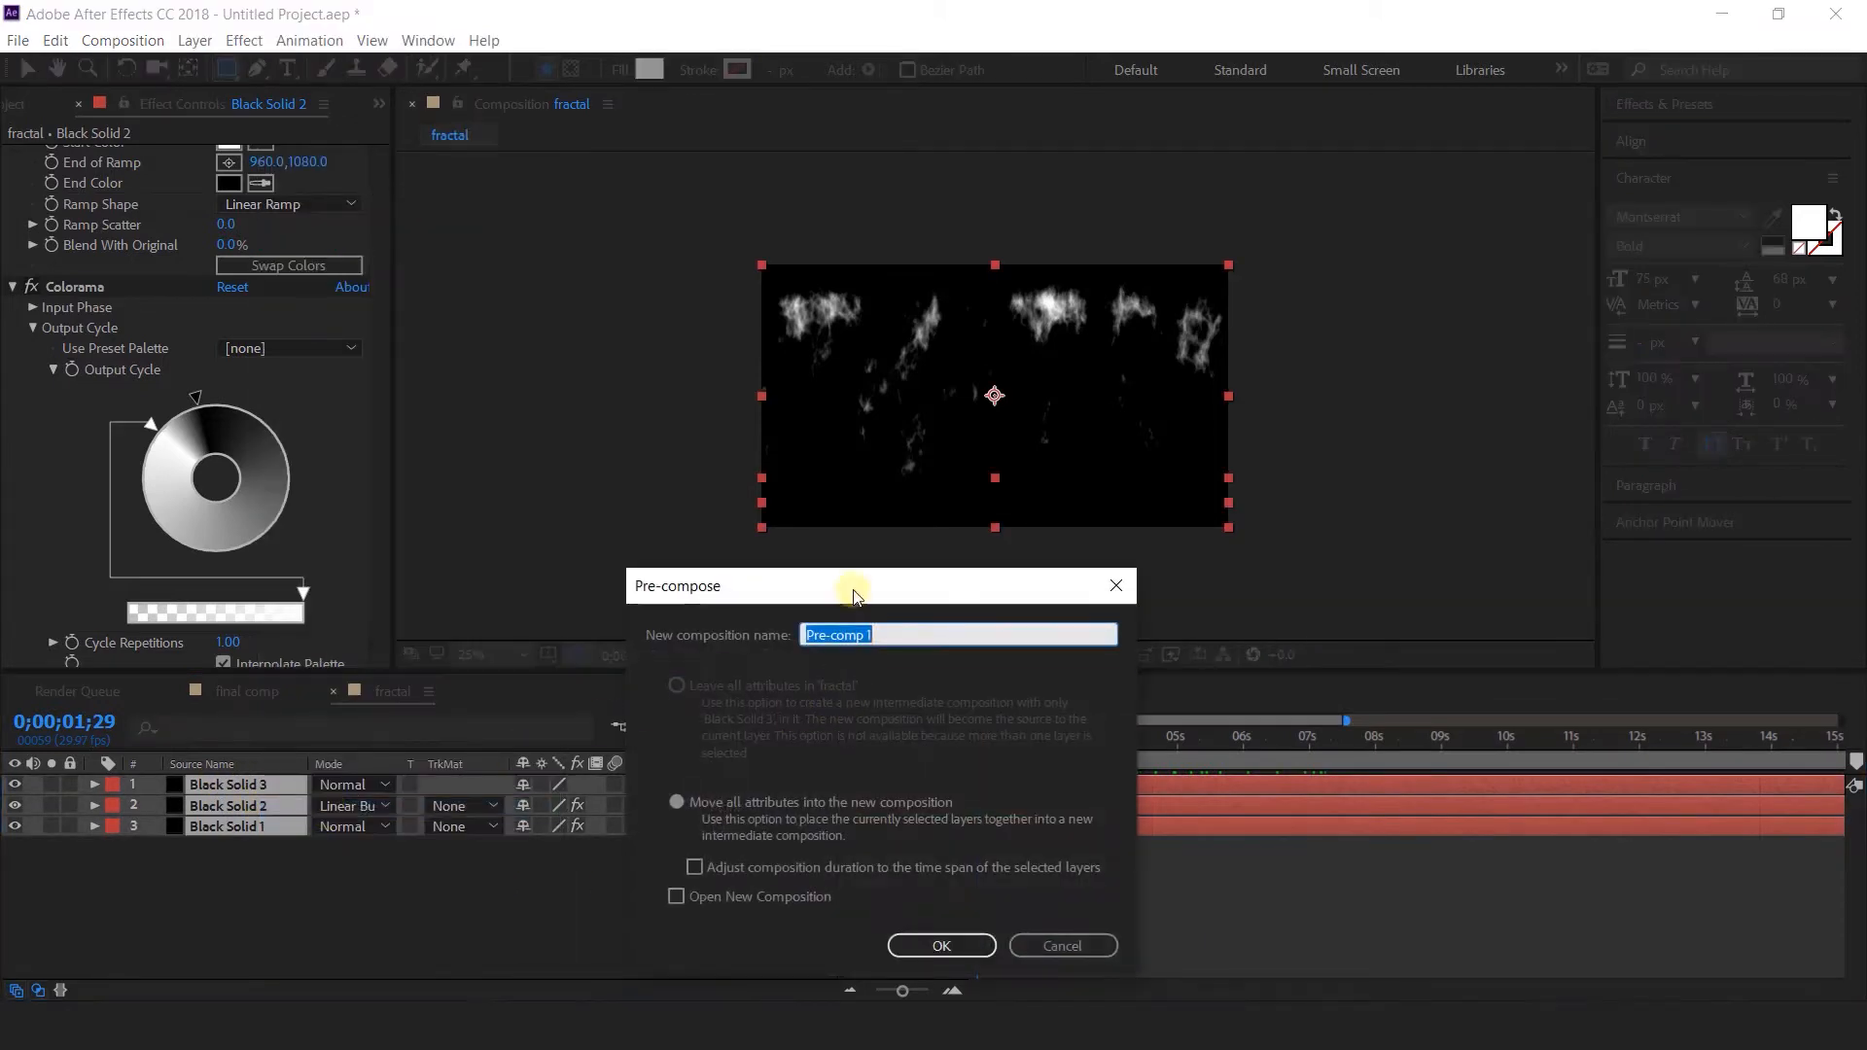
type("fractal pre comp 1")
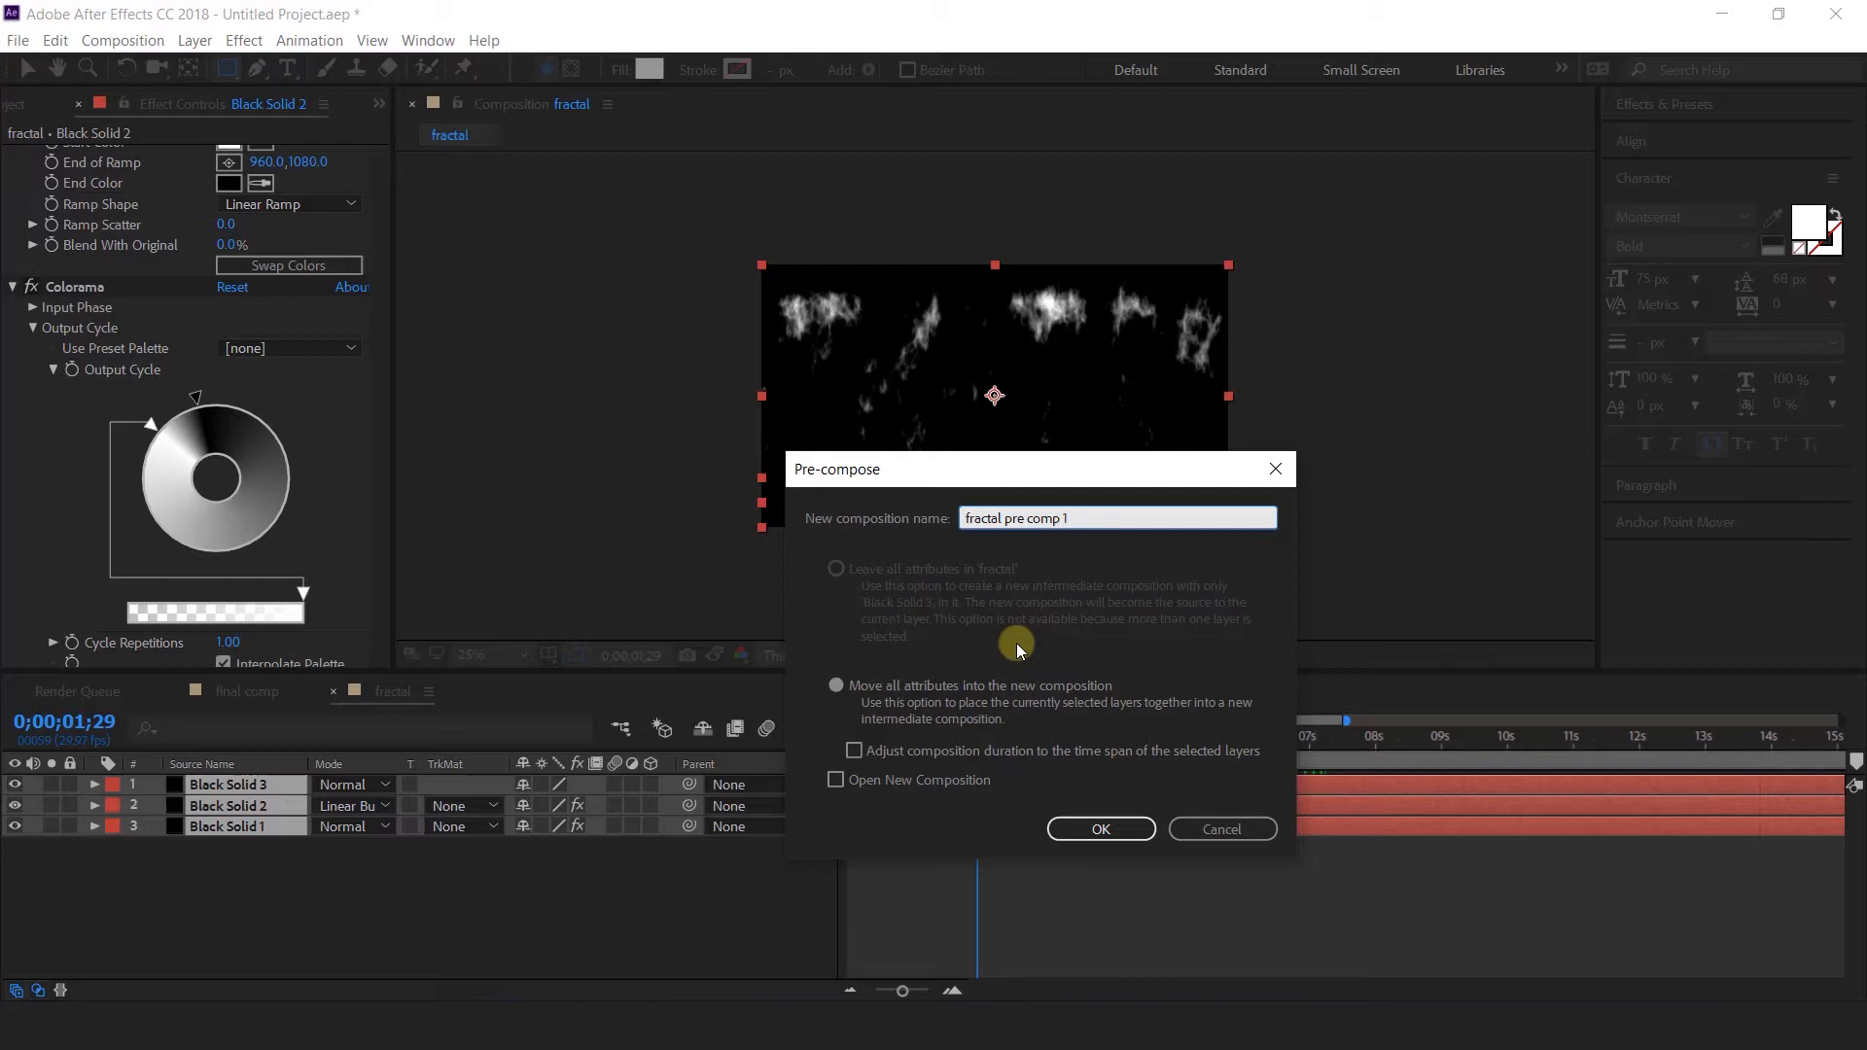
key("Return")
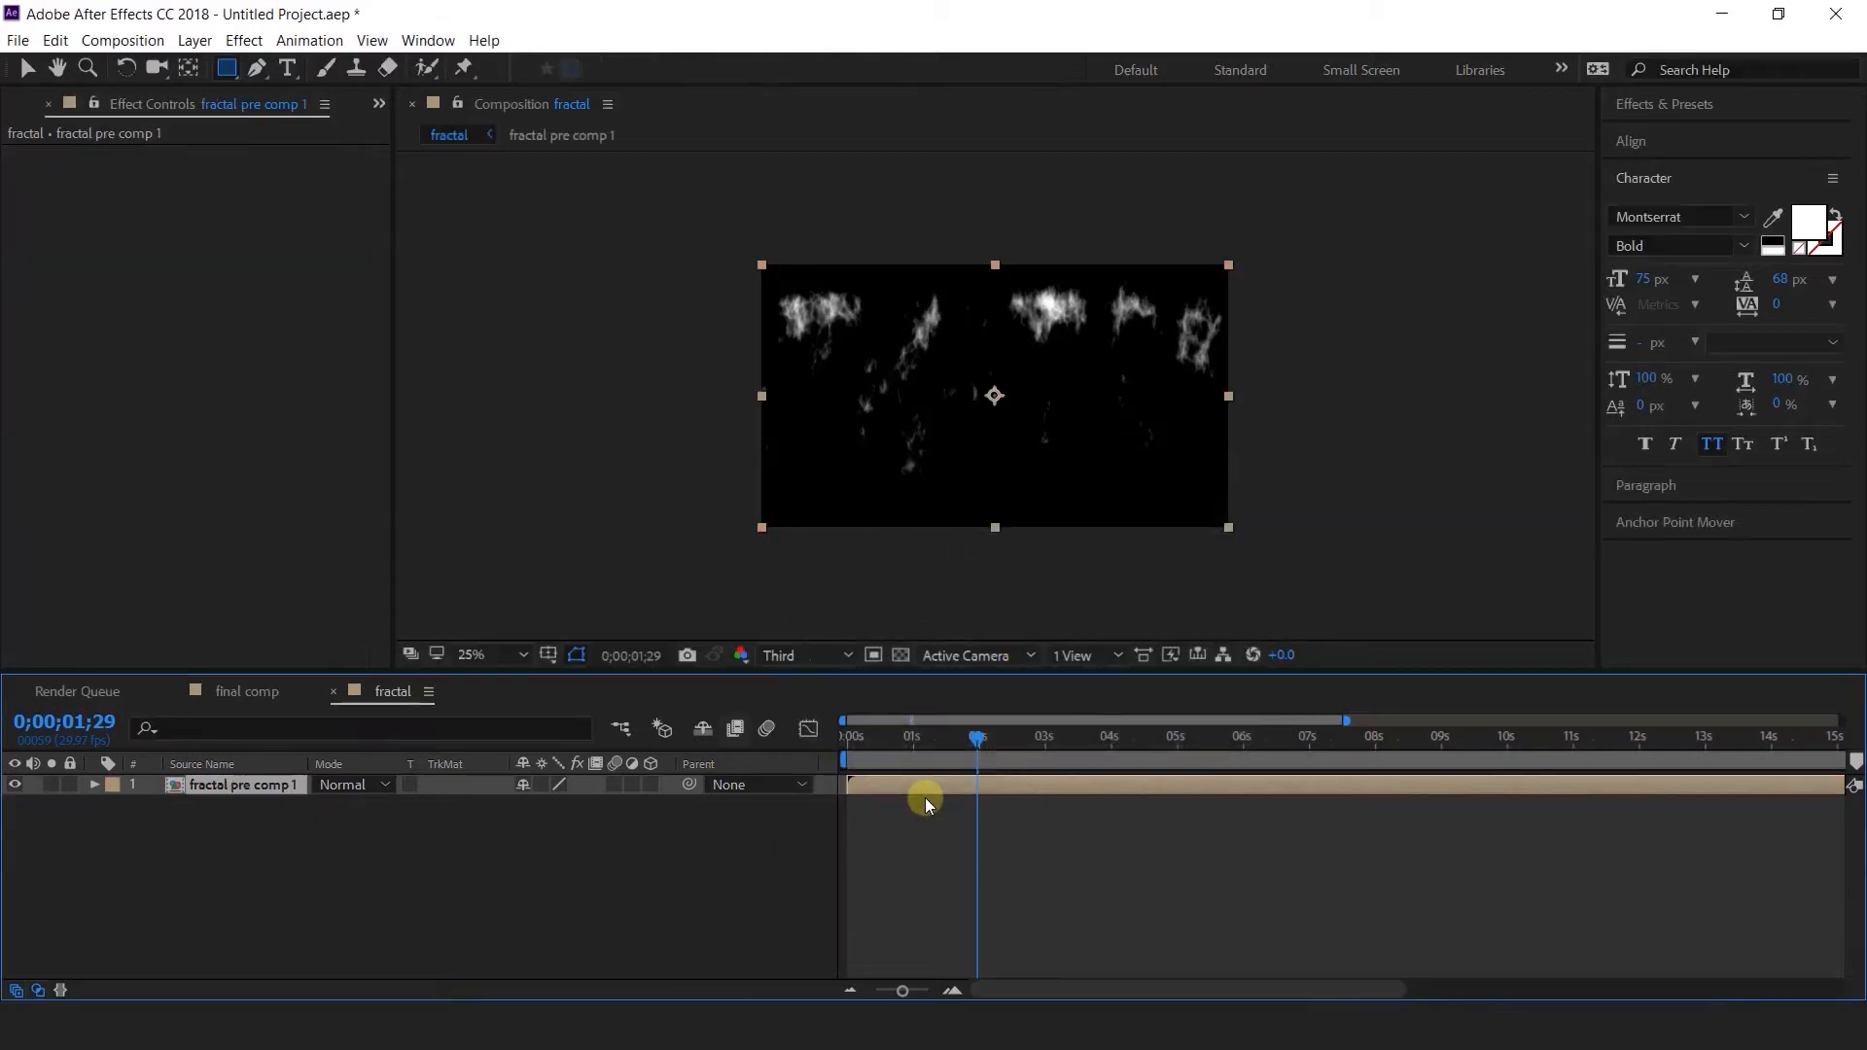
Apply the Offset effect to the pre-comp layer and set Shift Center To to 0.0, 540.0.
key("ctrl+space")
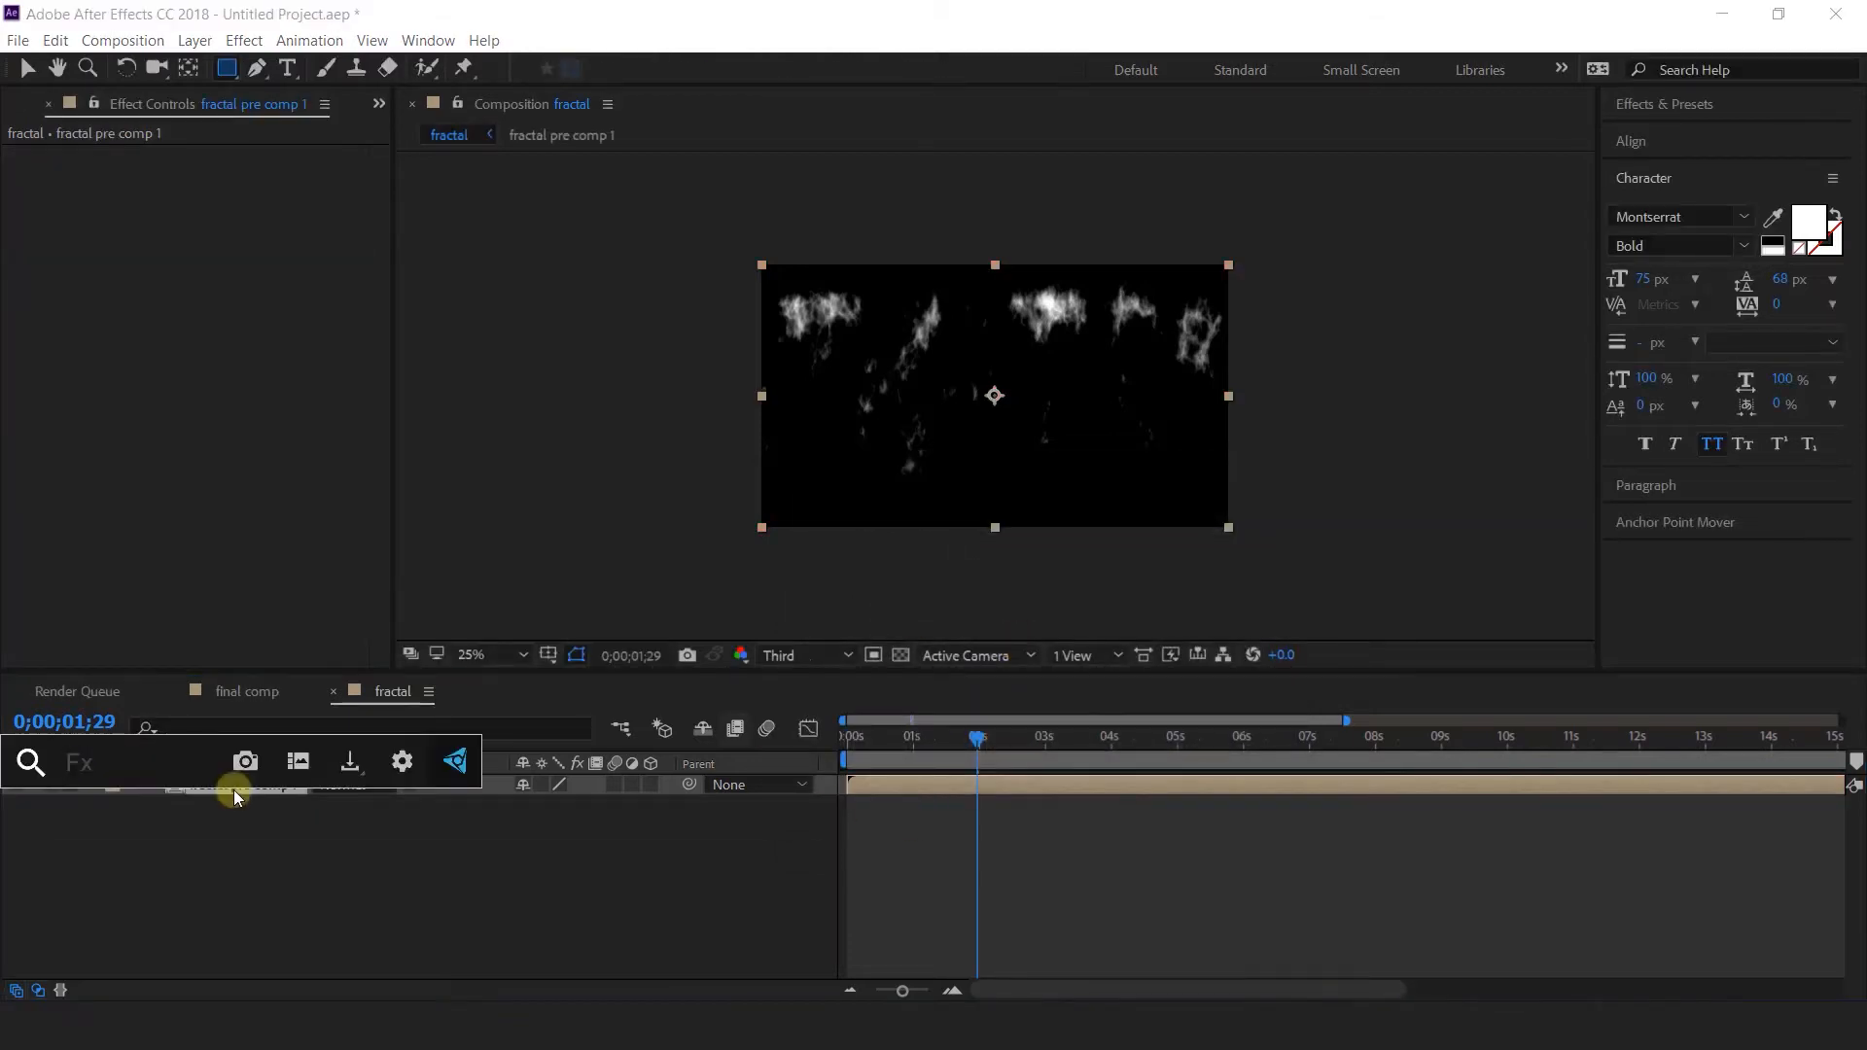
type("off")
key("Return")
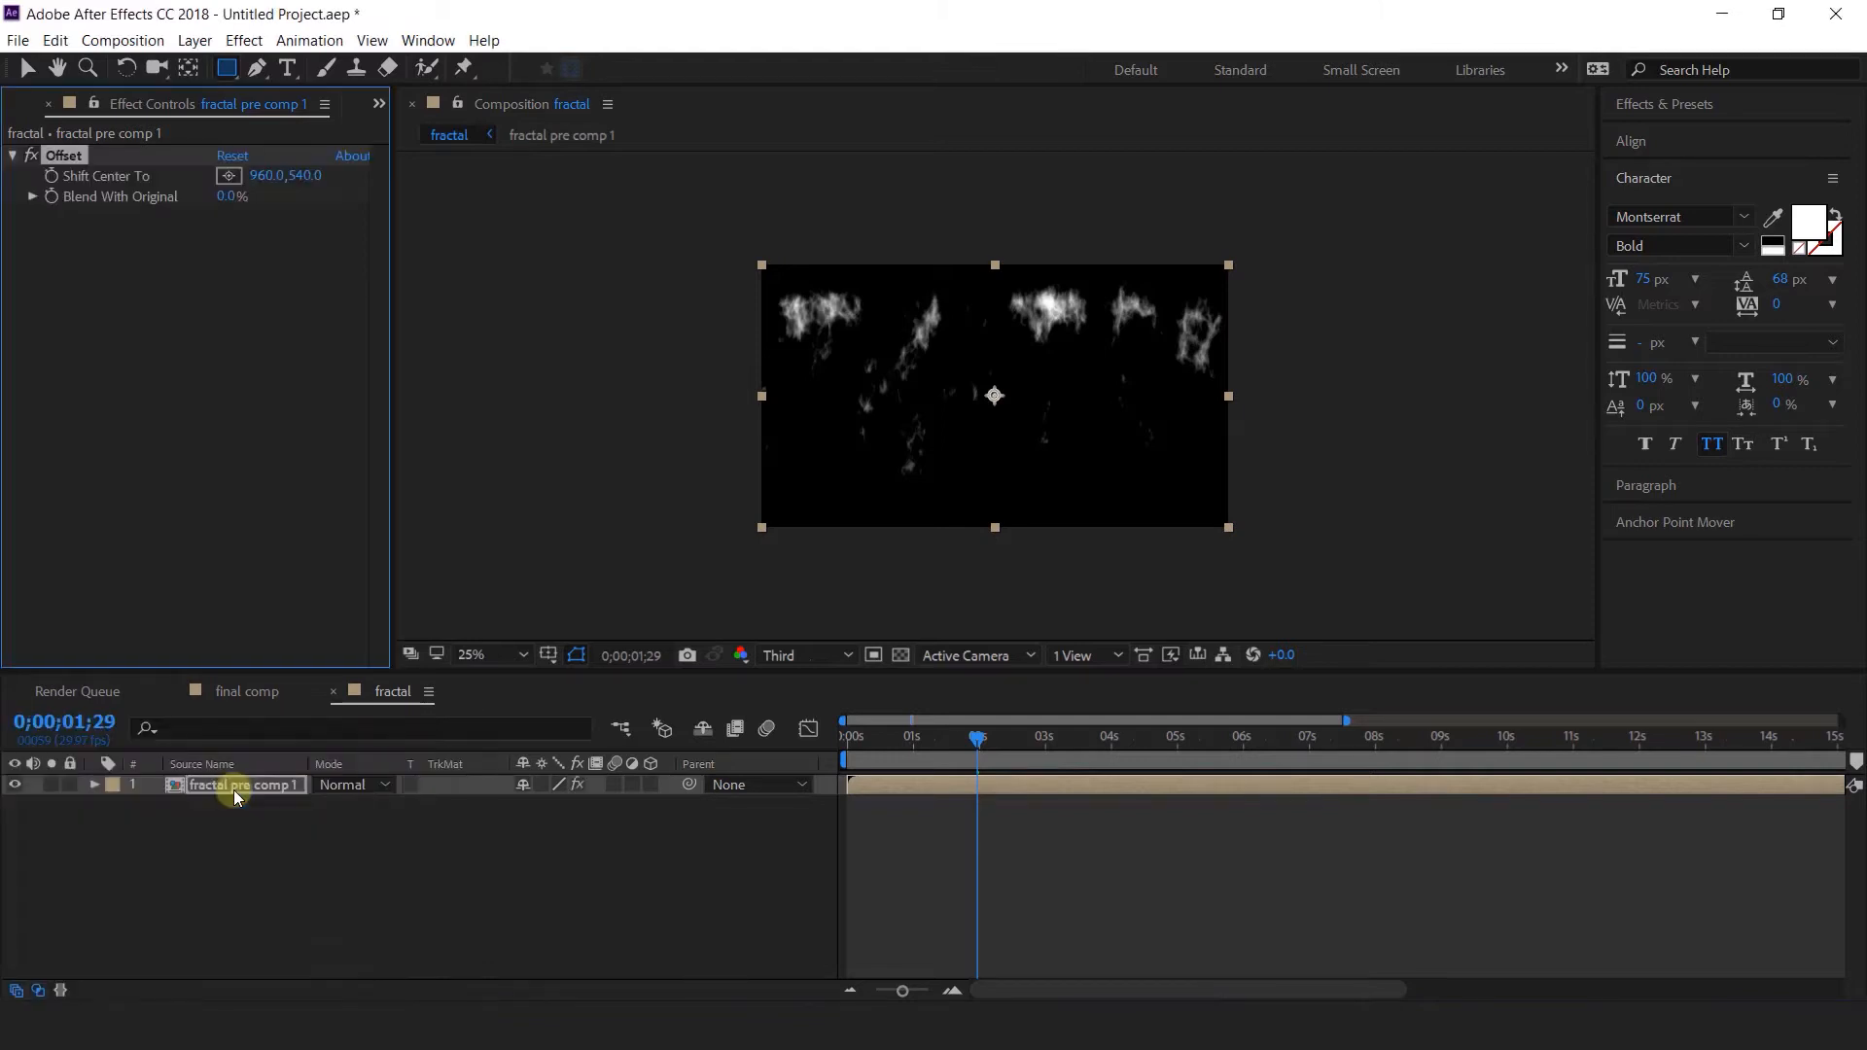
left_click(261, 176)
type("0")
key("Return")
left_click(384, 817)
Duplicate the pre-comp layer and delete the Offset effect from the upper copy.
left_click(235, 785)
key("ctrl+d")
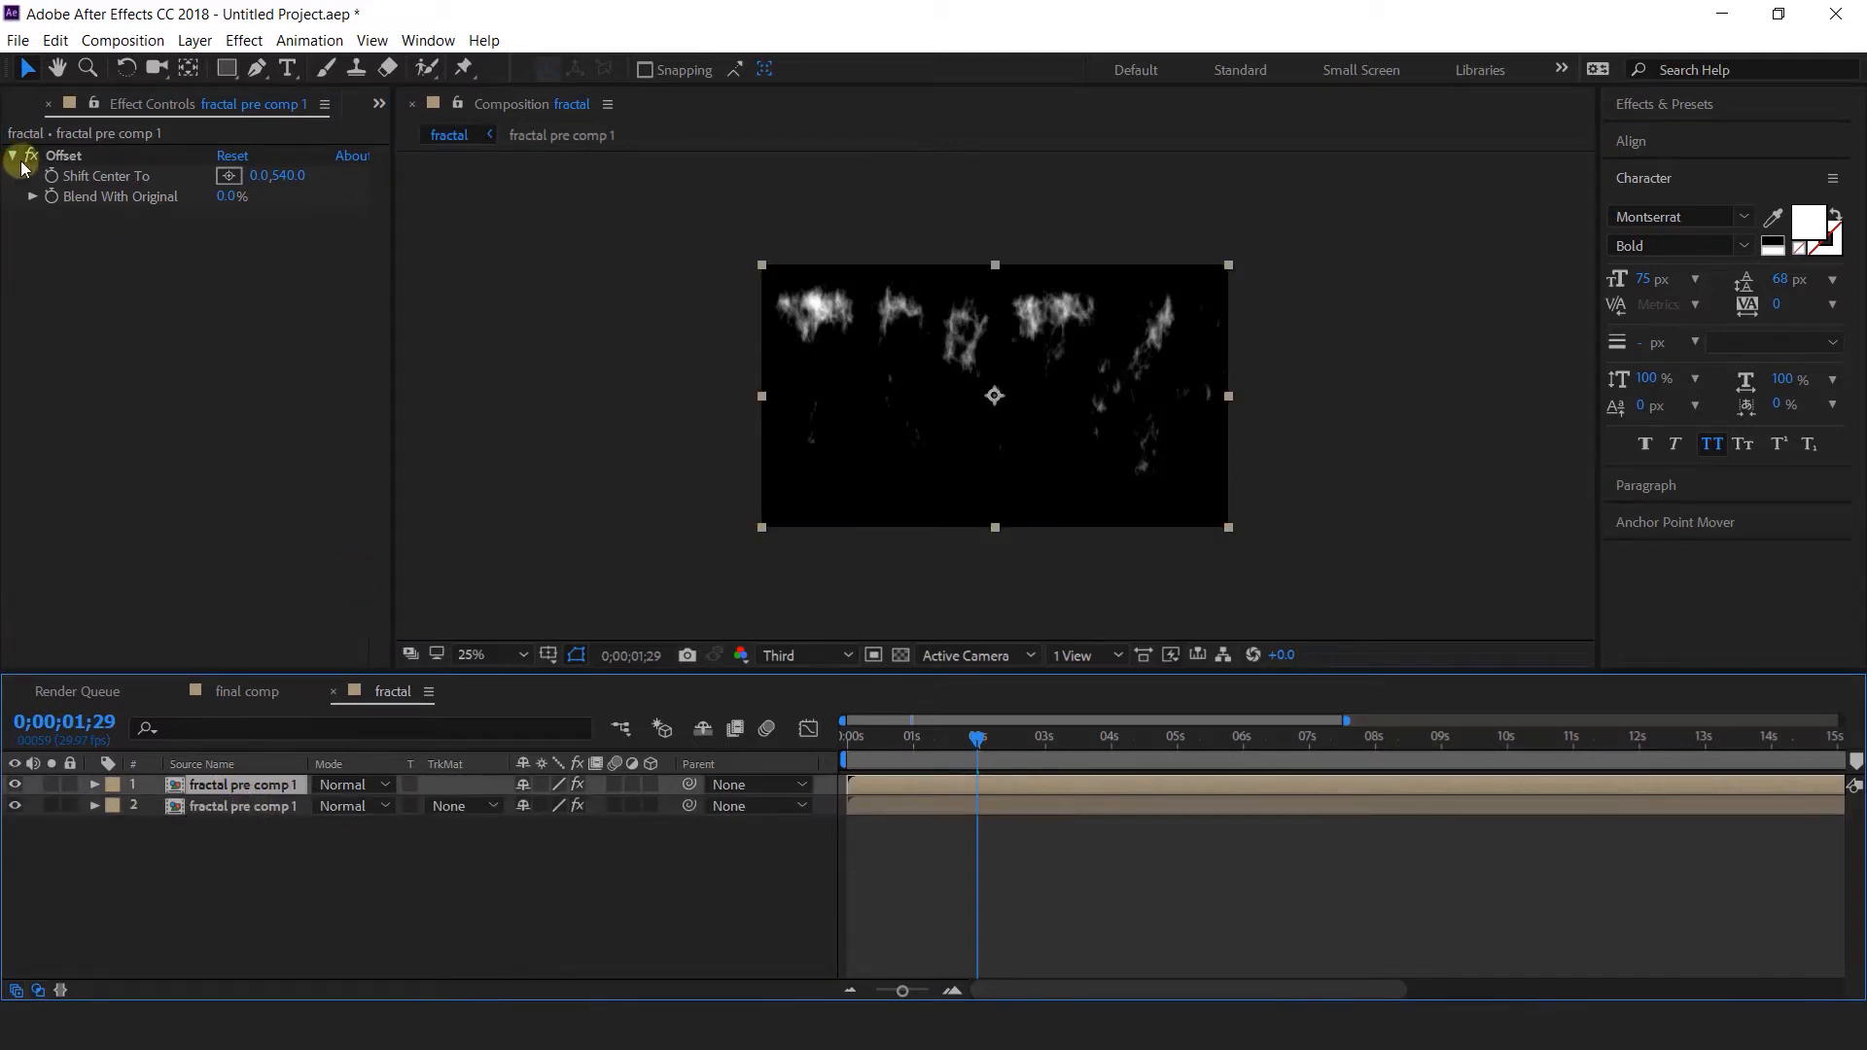
left_click(97, 154)
key("Delete")
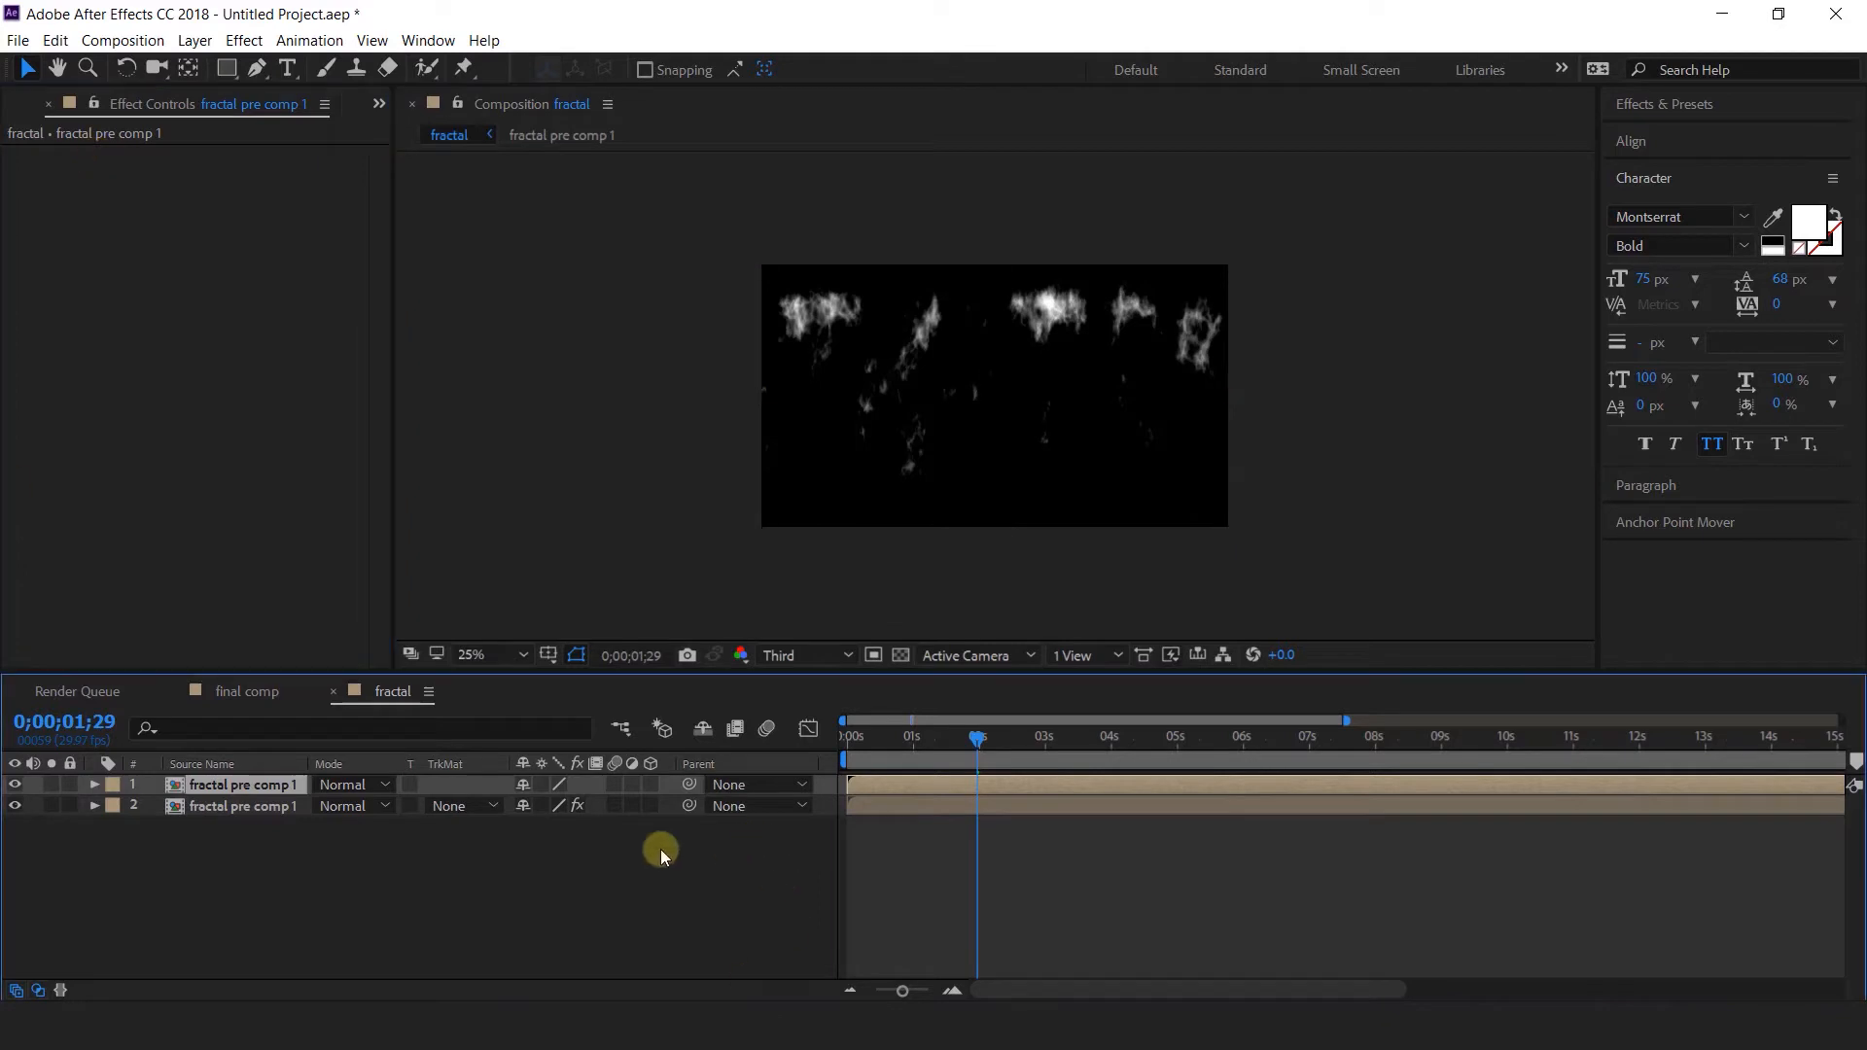
Create an adjustment layer above both pre-comp layers and apply Polar Coordinates to it.
right_click(661, 849)
mouse_move(744, 619)
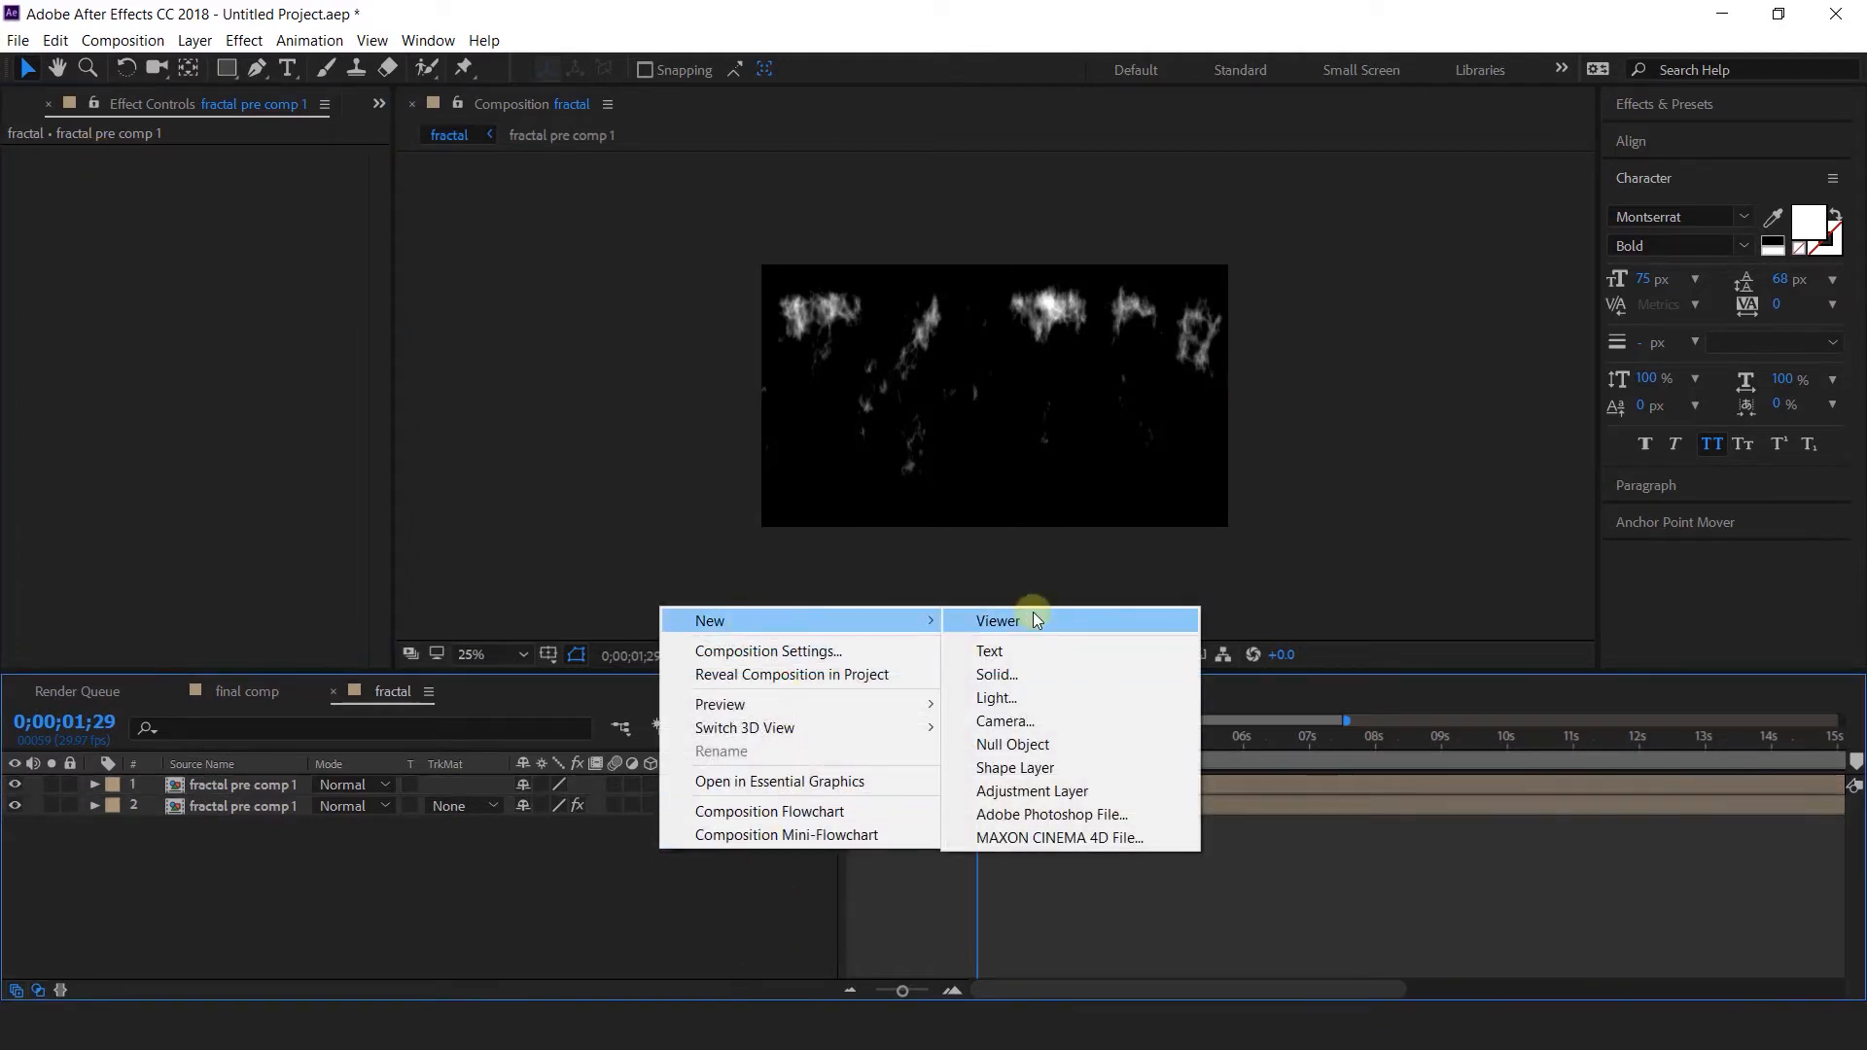
left_click(1033, 791)
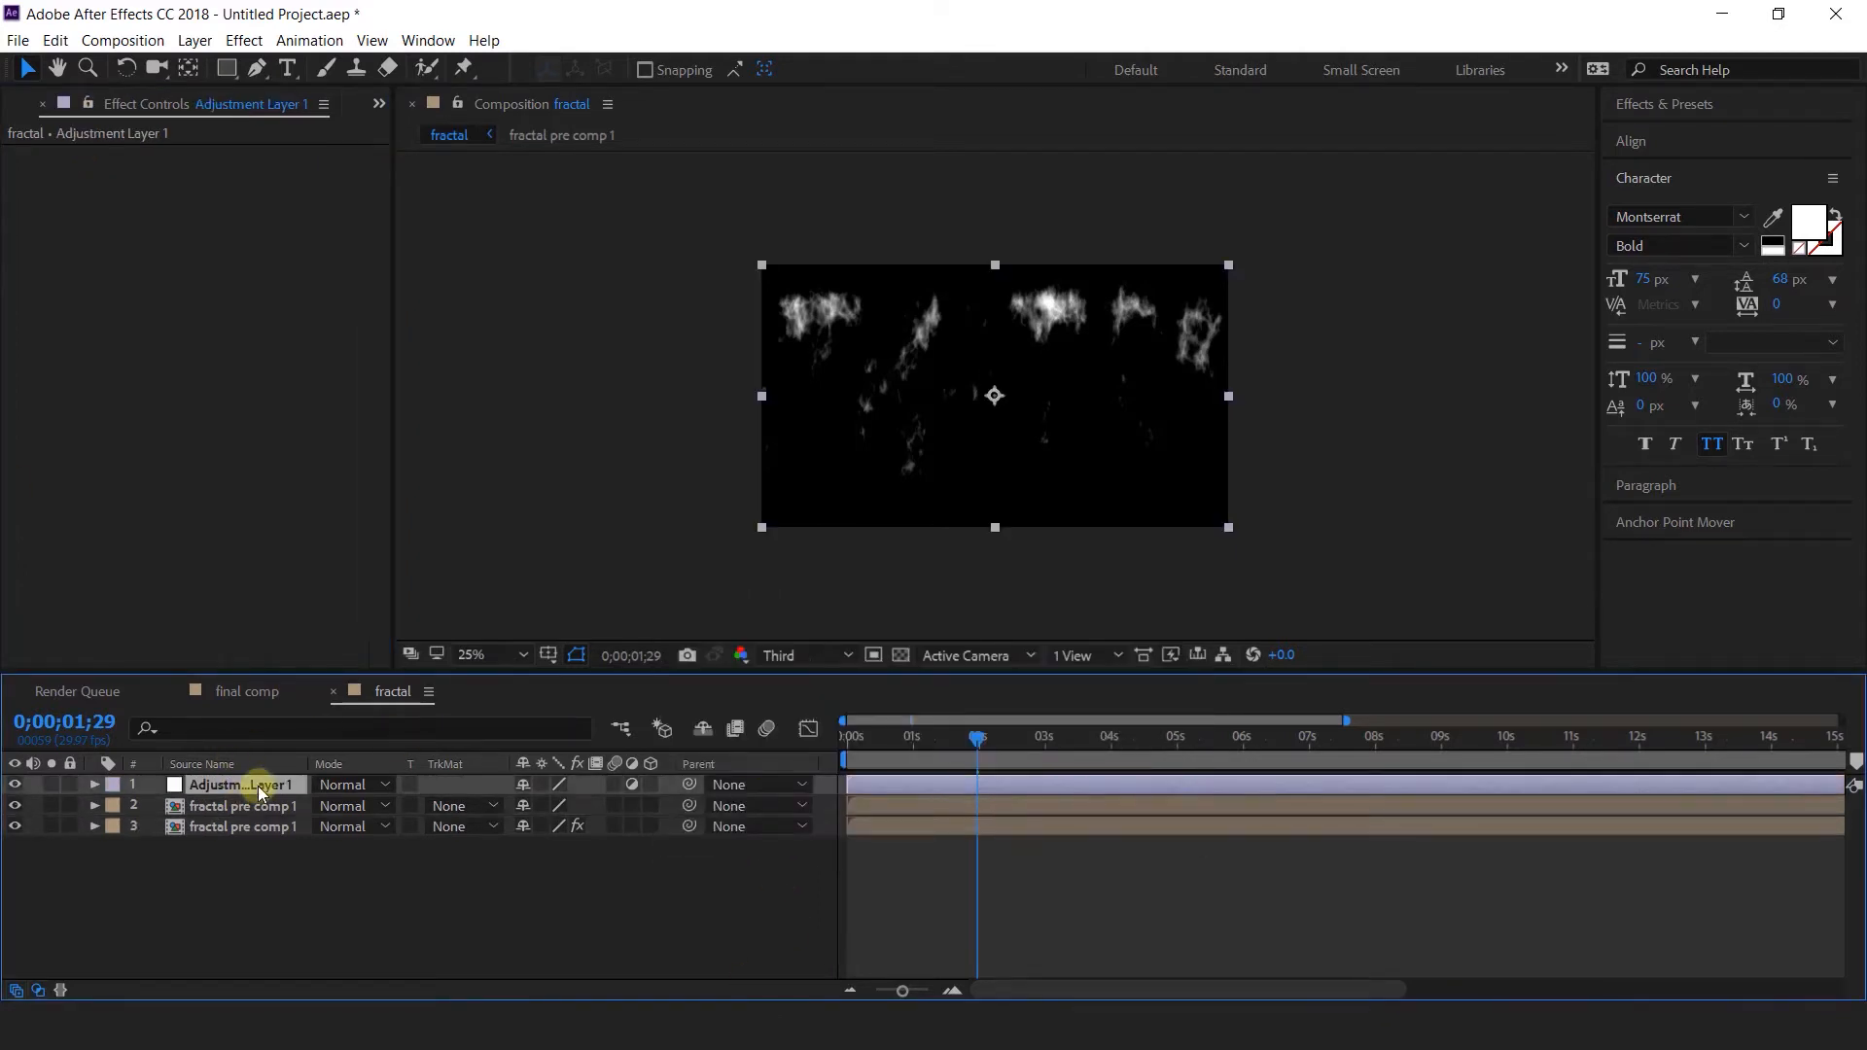
key("ctrl+space")
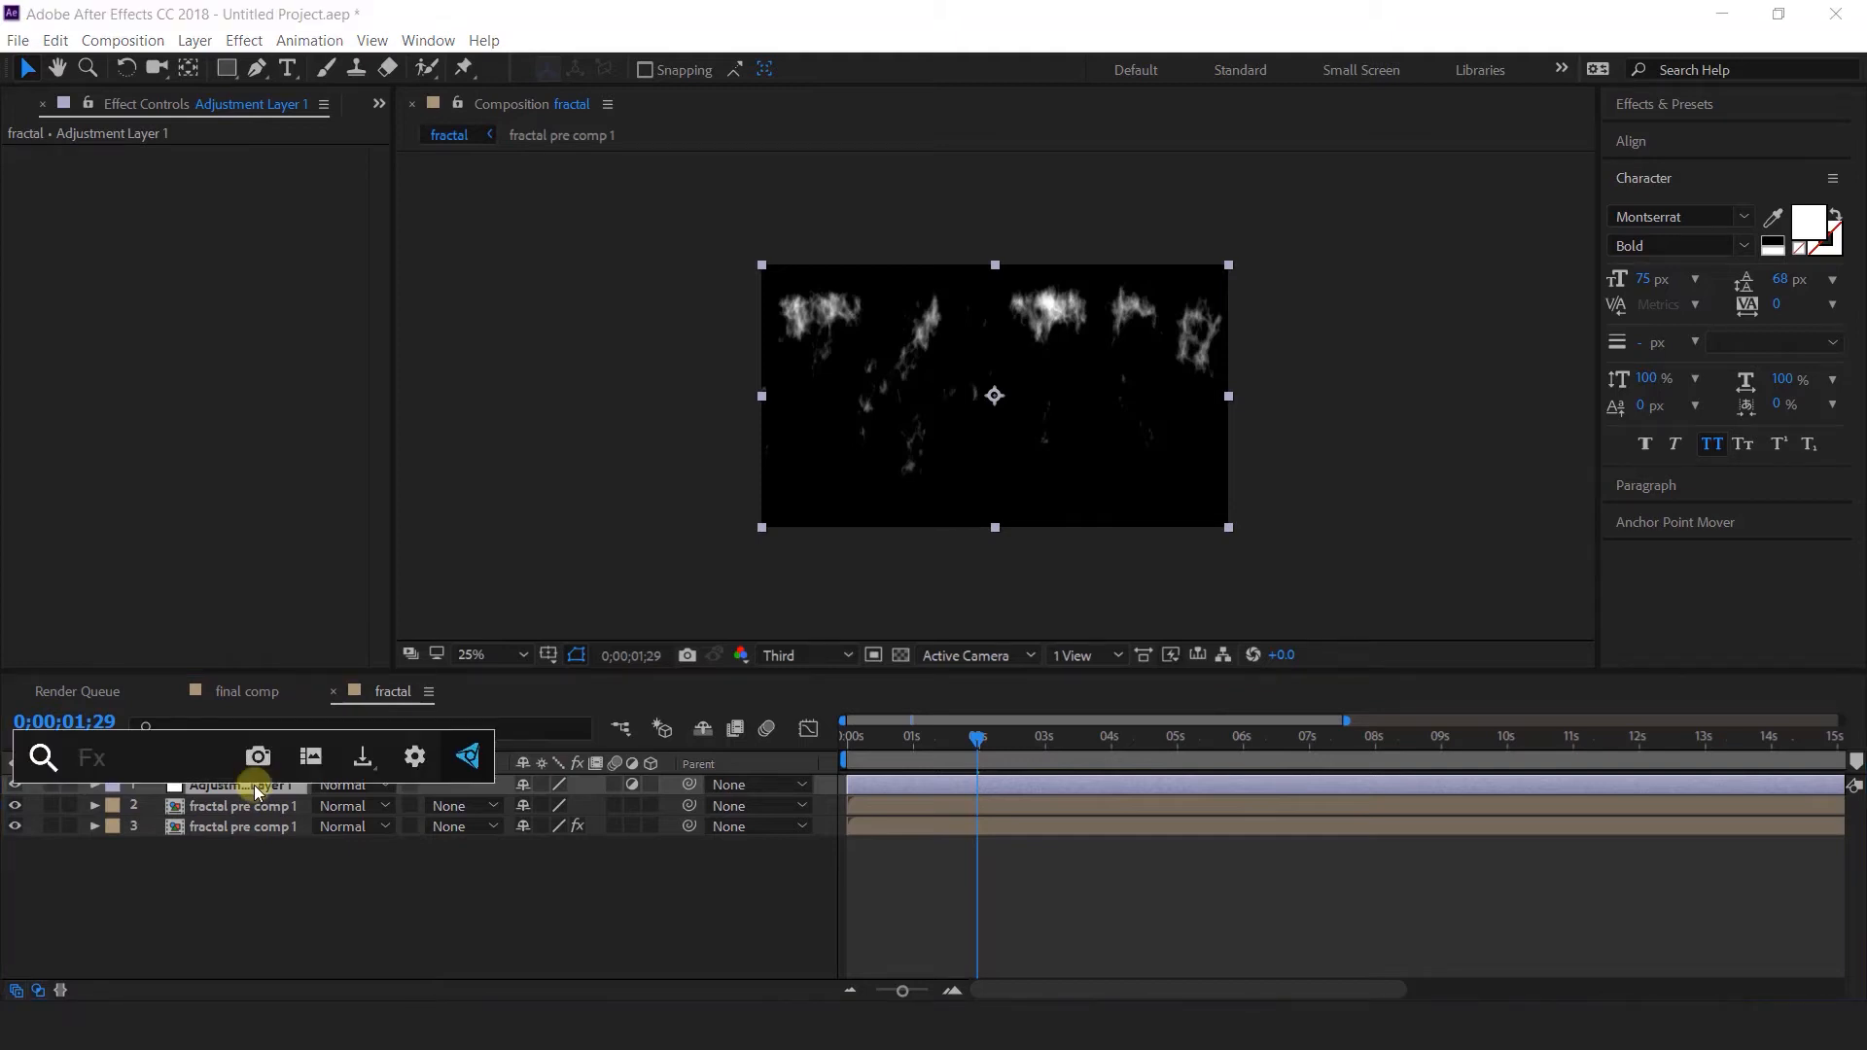
type("polo")
key("BackSpace")
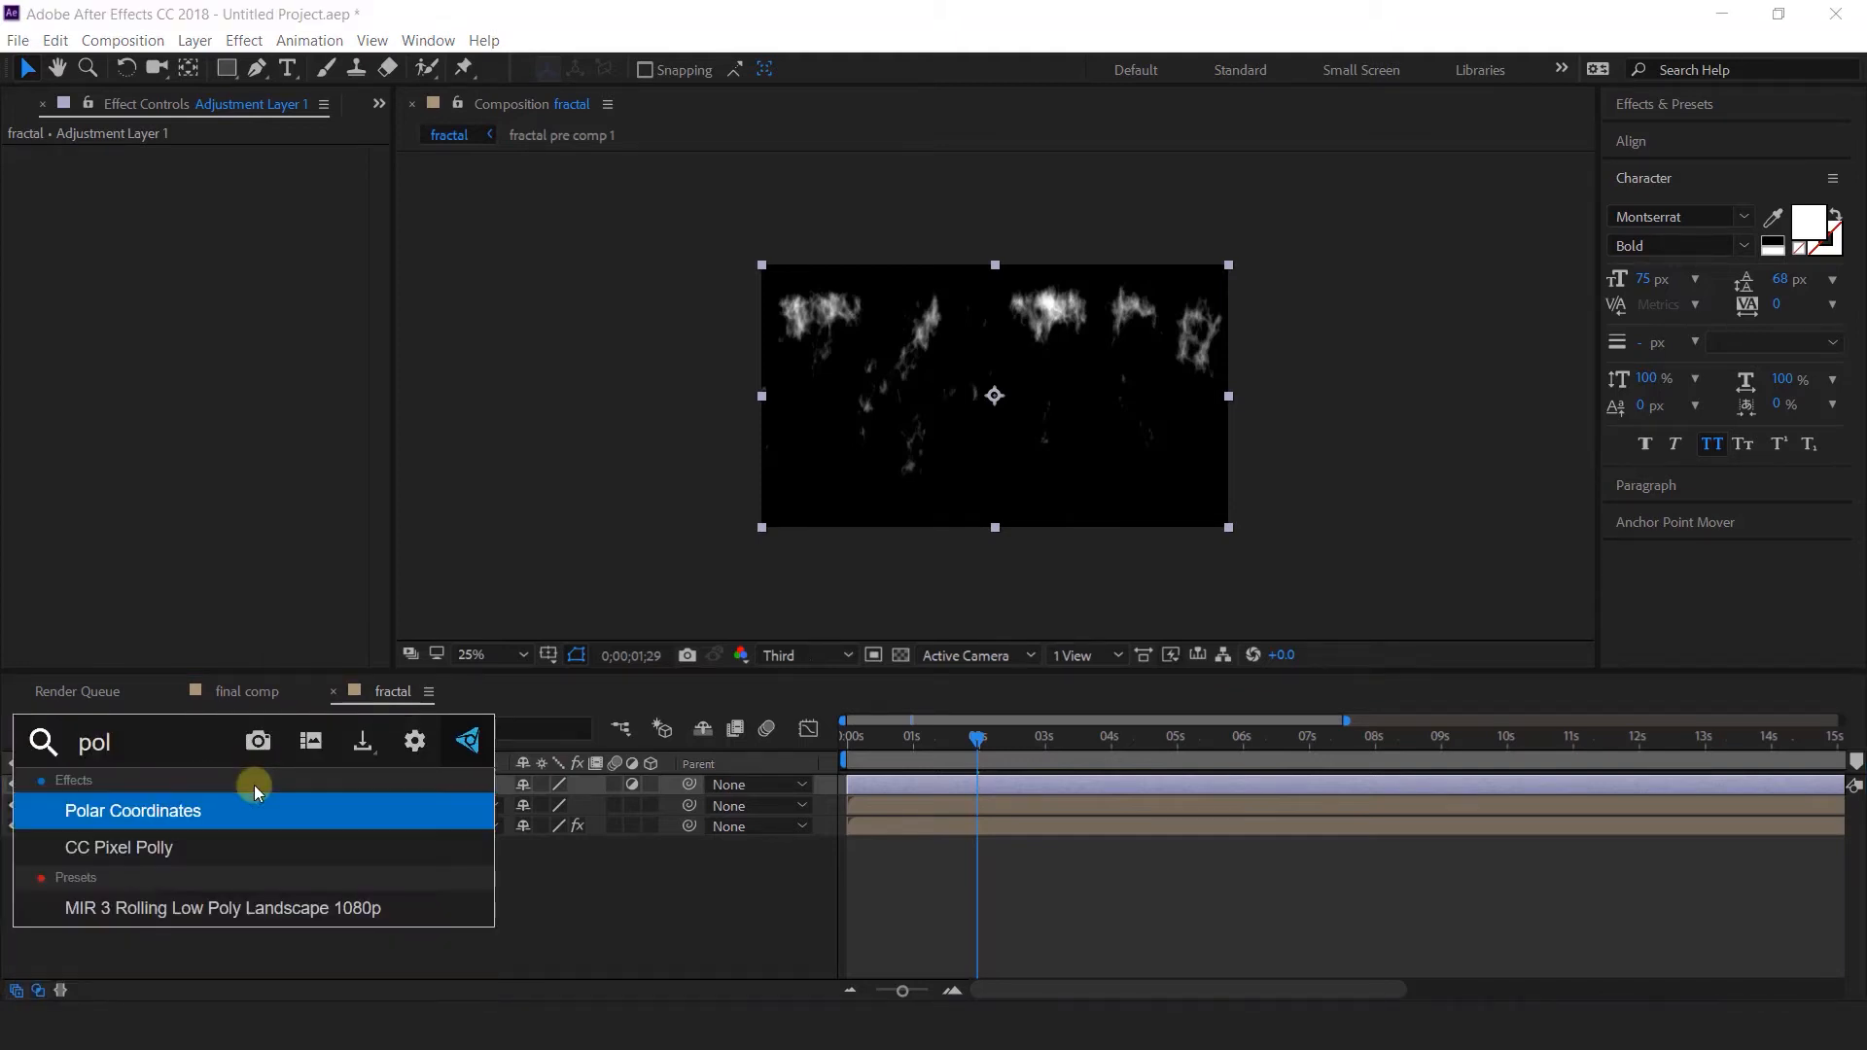
key("Return")
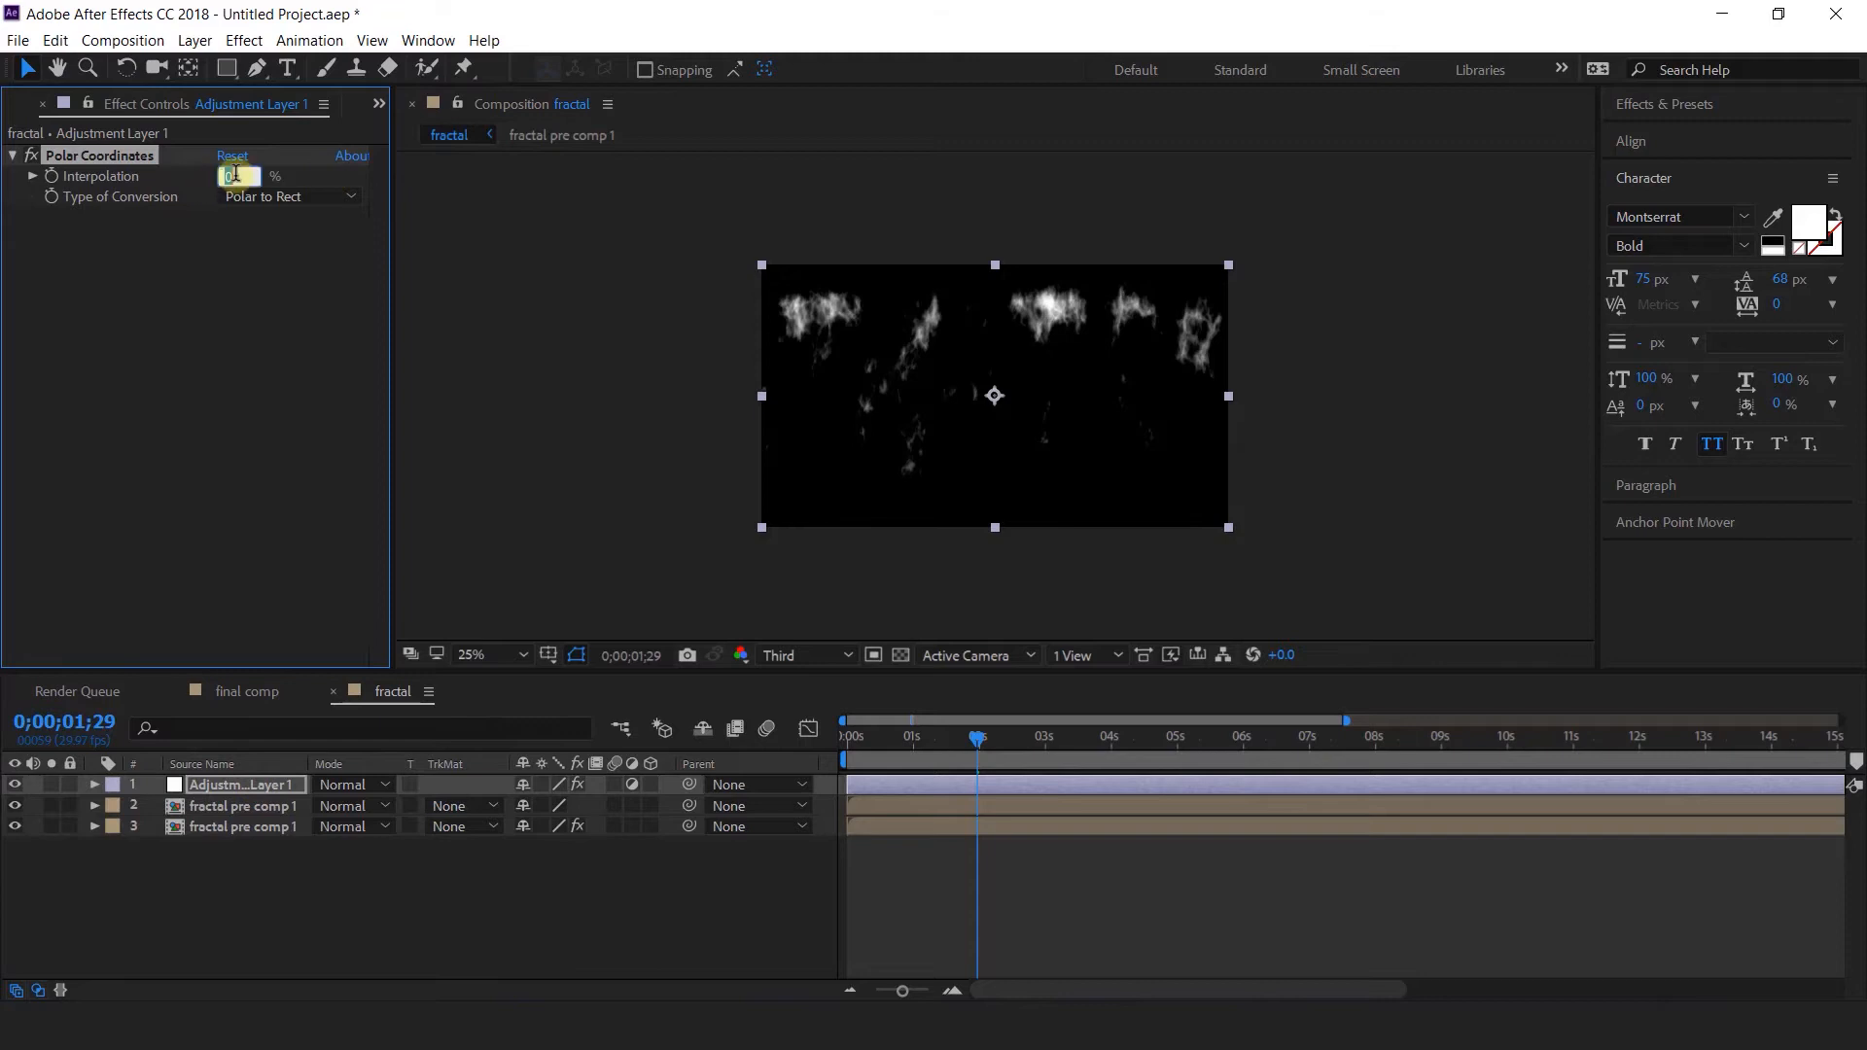
Set the Polar Coordinates Interpolation to 100% and Type of Conversion to Rect to Polar.
key("Return")
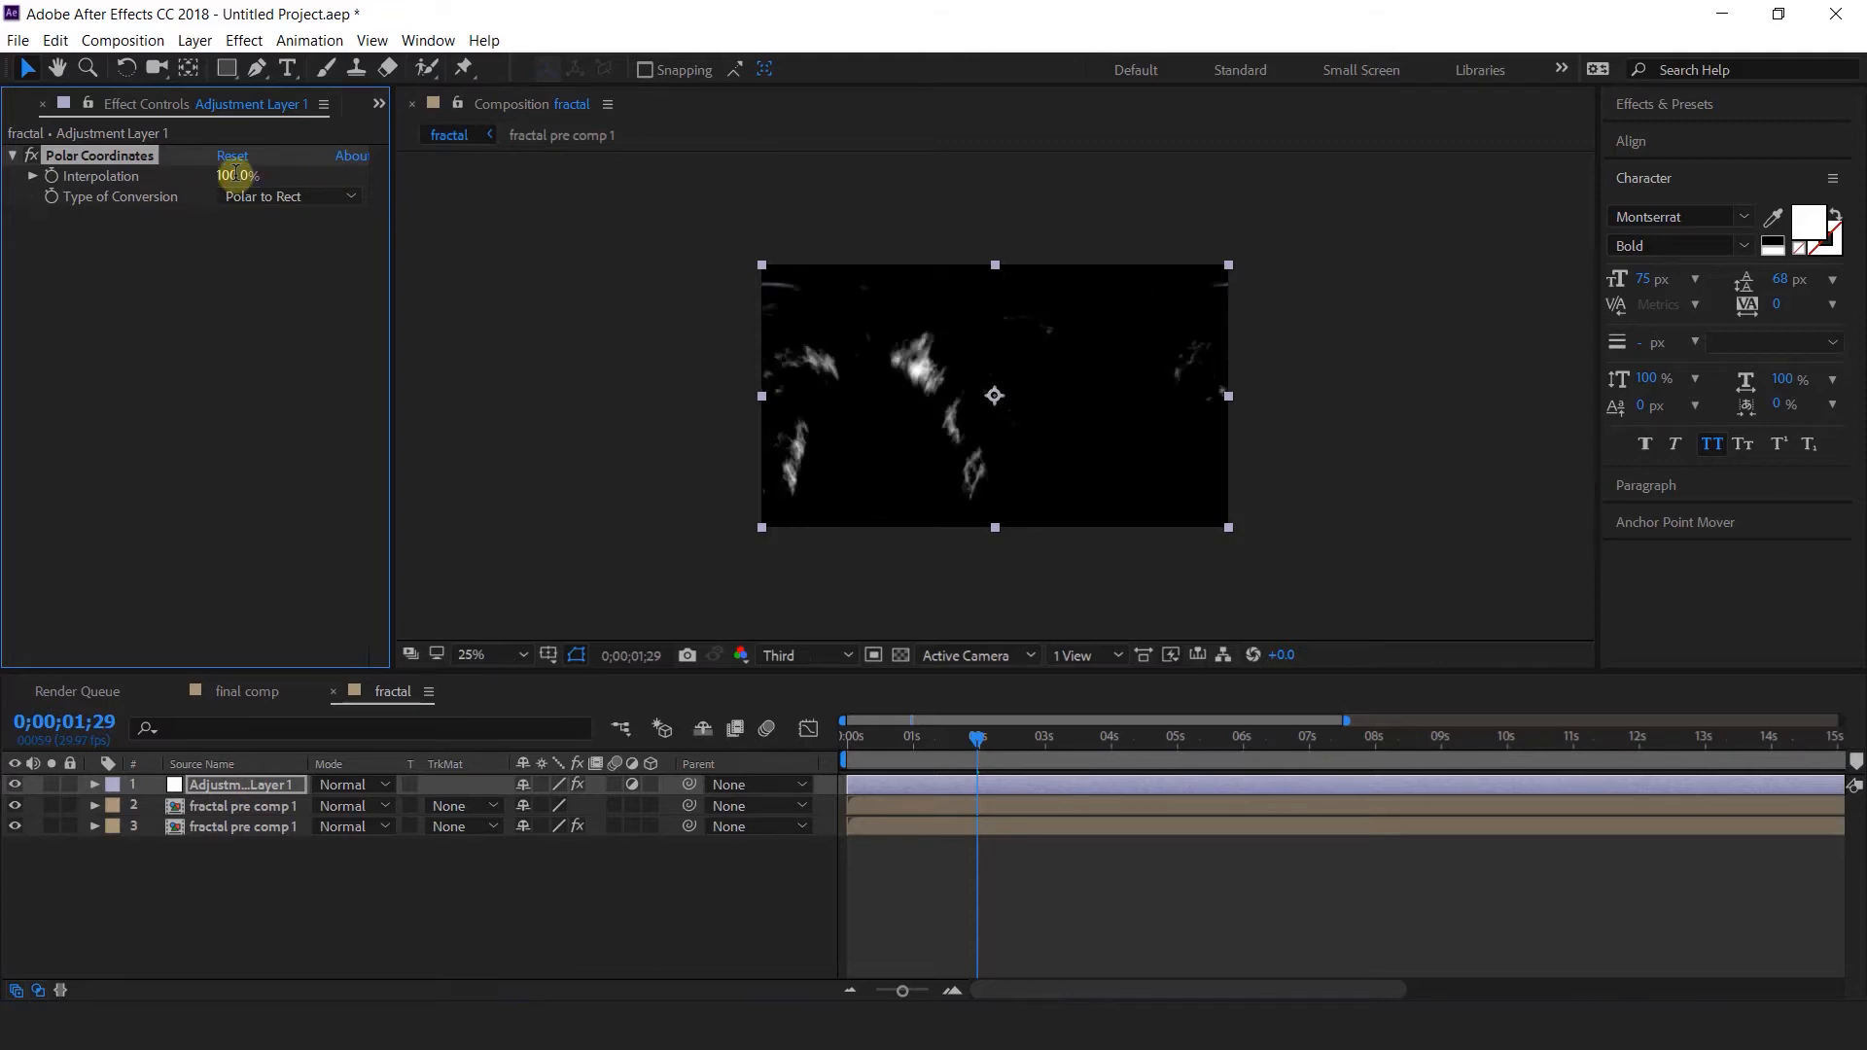
left_click(270, 197)
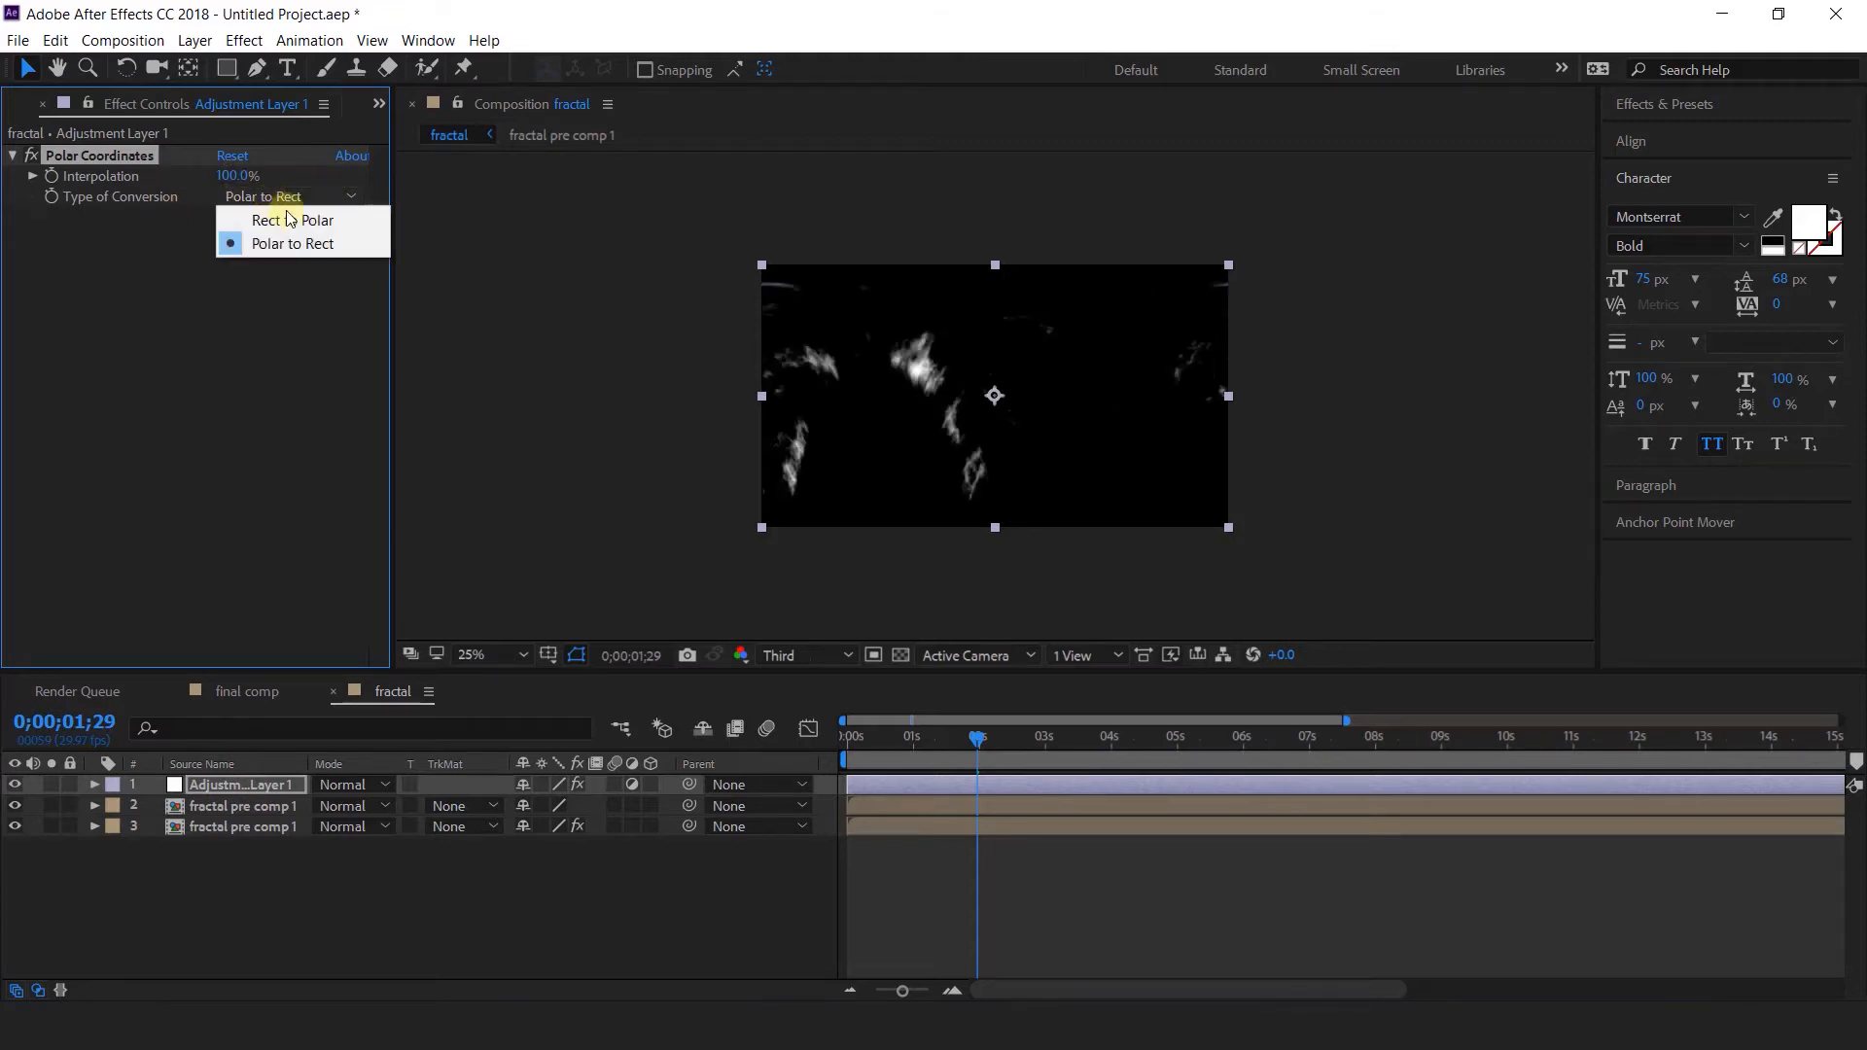
left_click(319, 222)
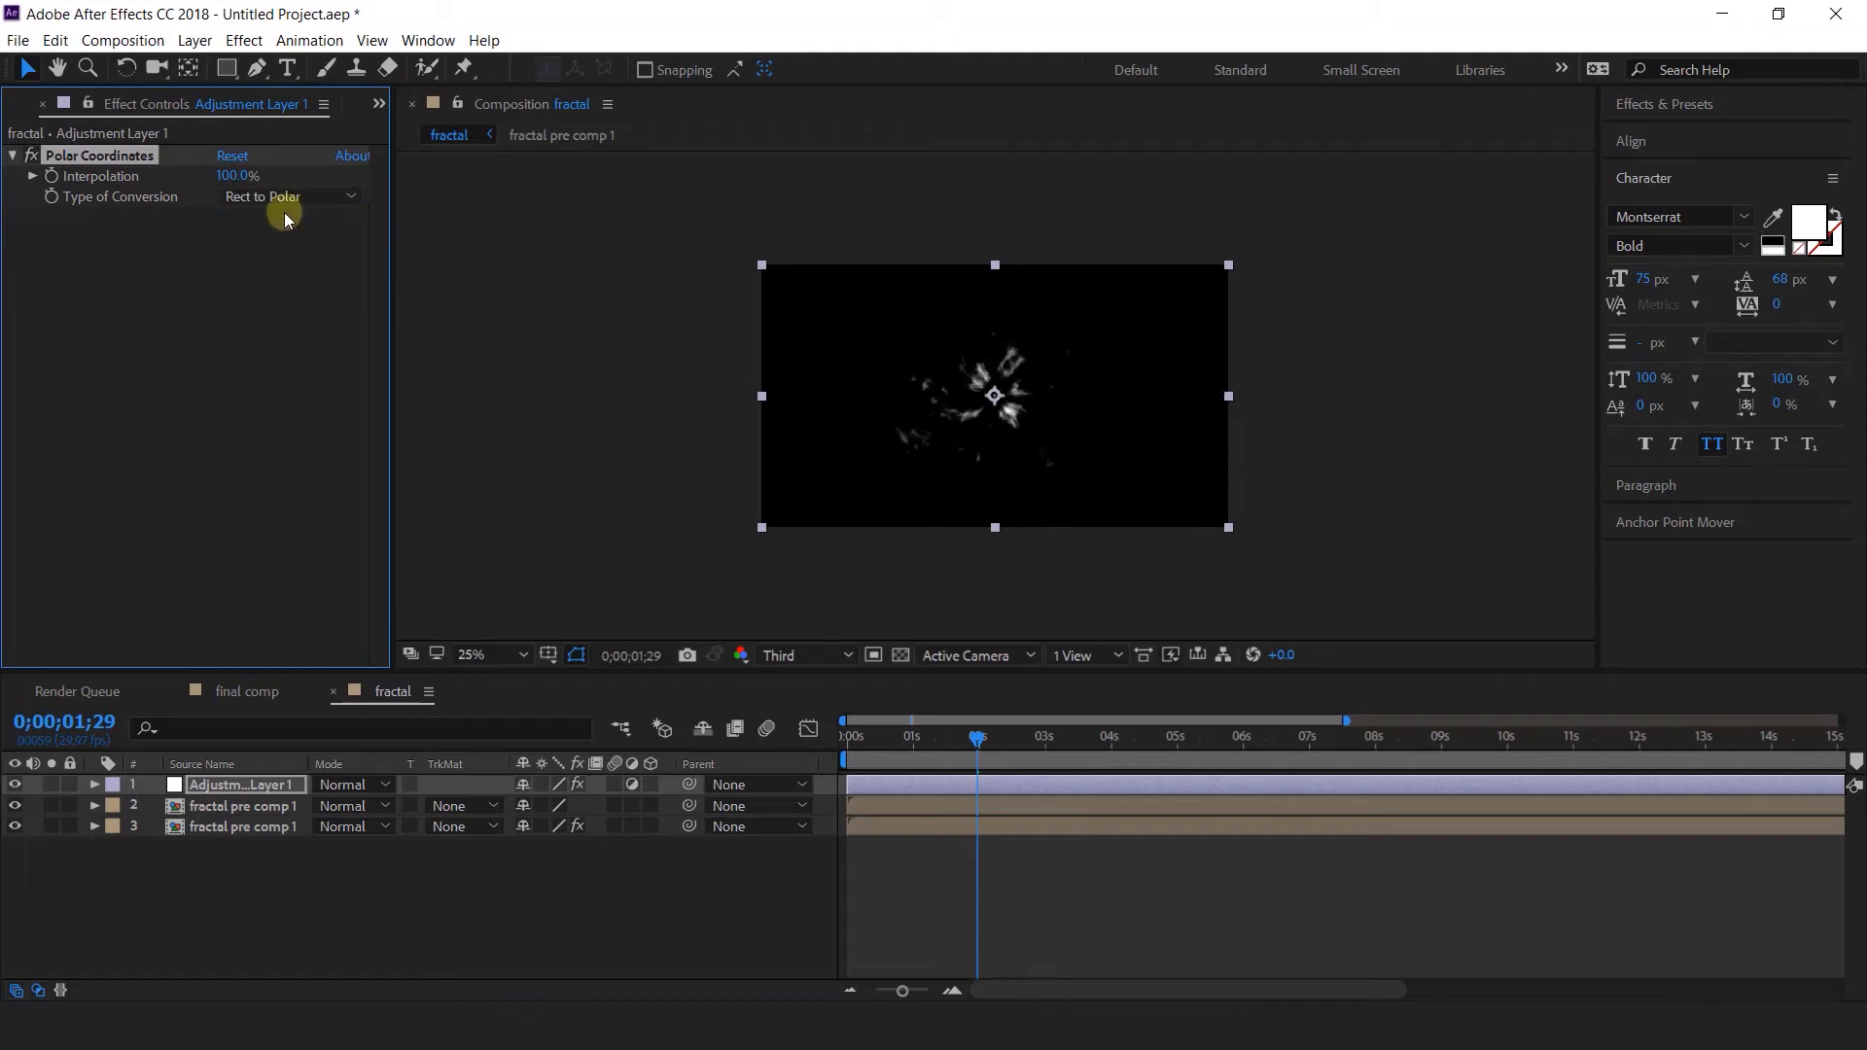
Apply CC Radial Fast Blur to the adjustment layer with Amount 60 and Zoom set to Brightest.
left_click(236, 780)
key("ctrl+space")
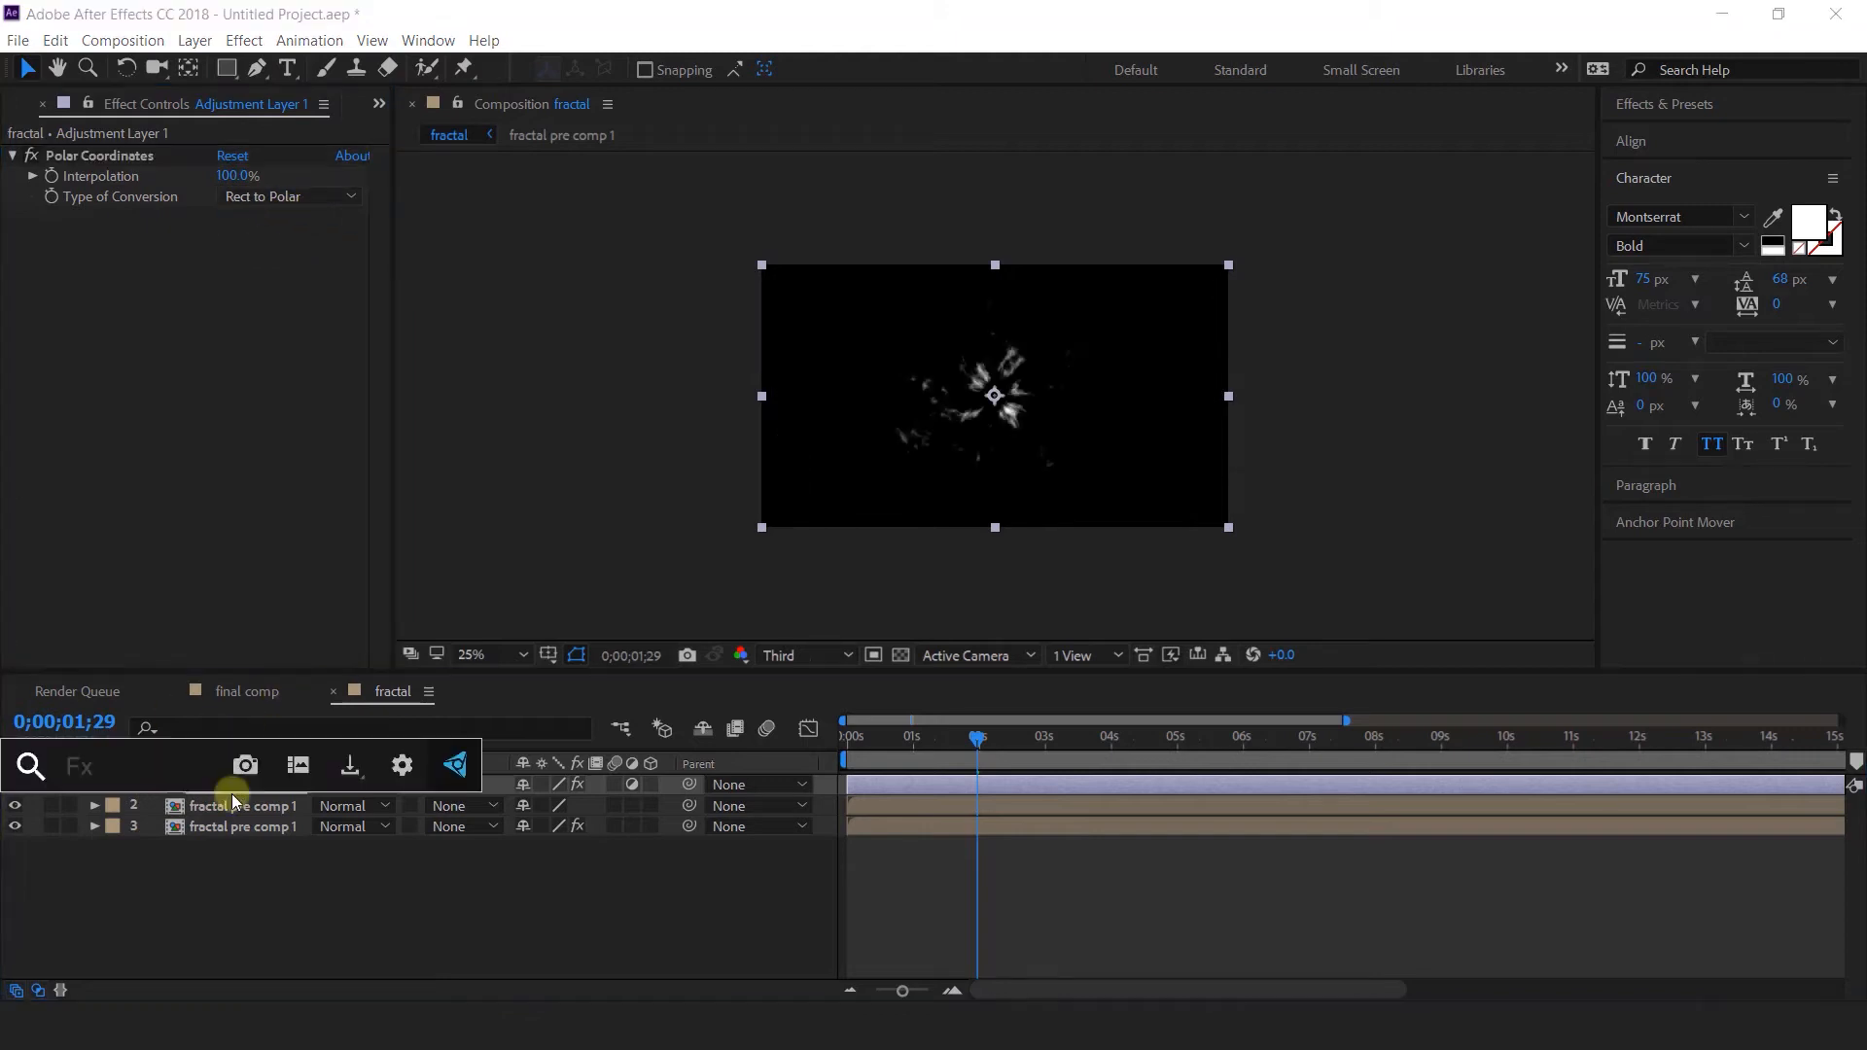
type("cc ra")
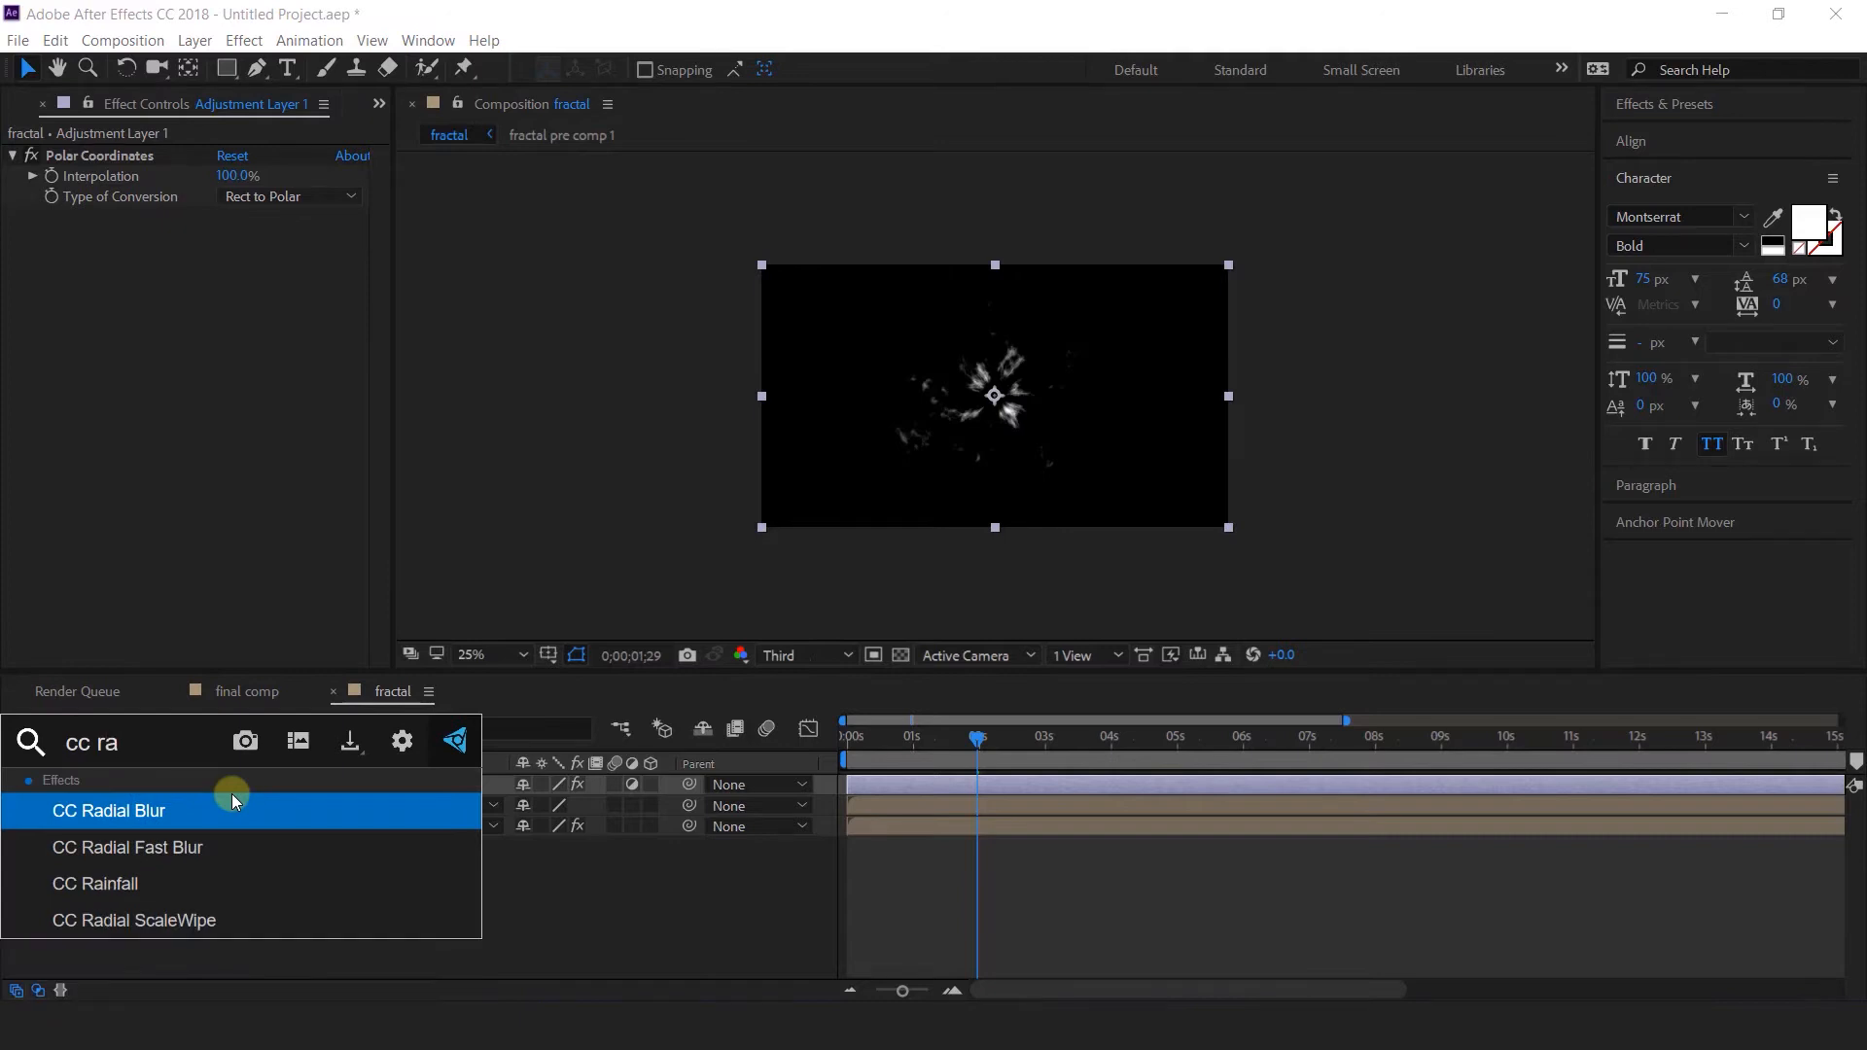
key("Down")
key("Return")
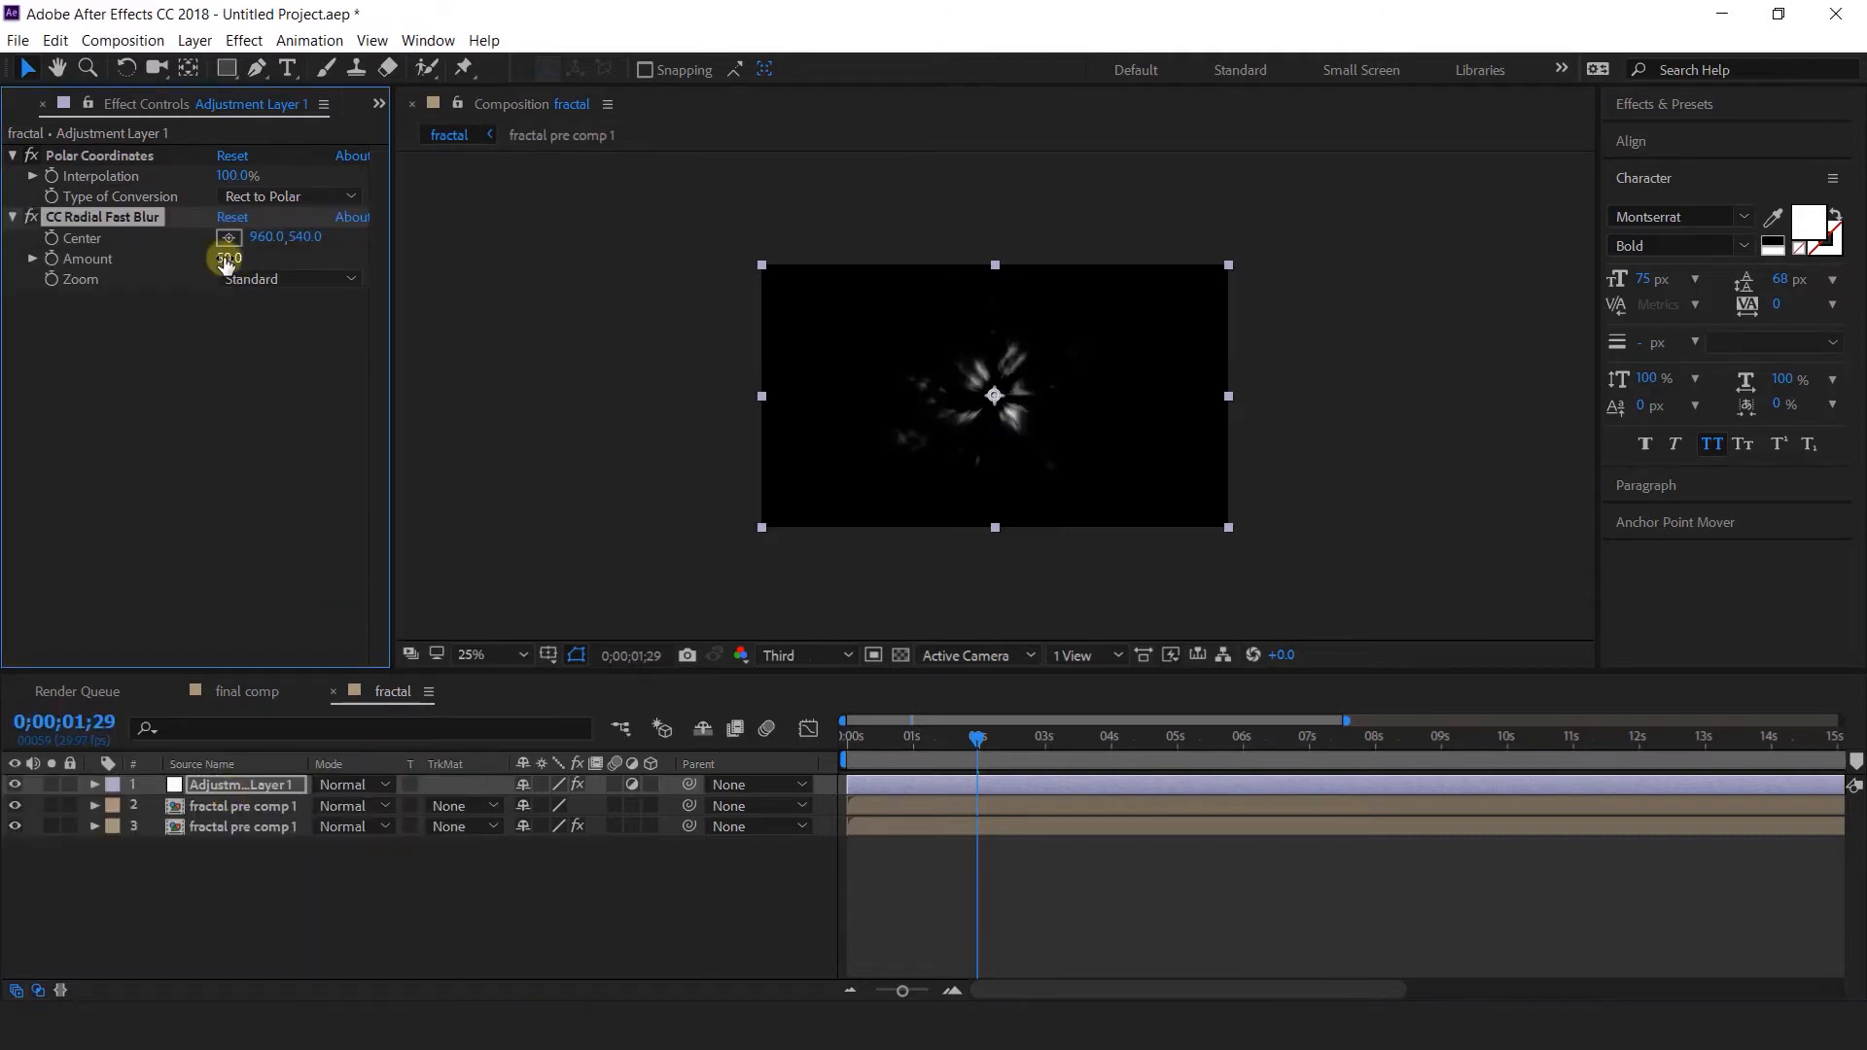
left_click(261, 280)
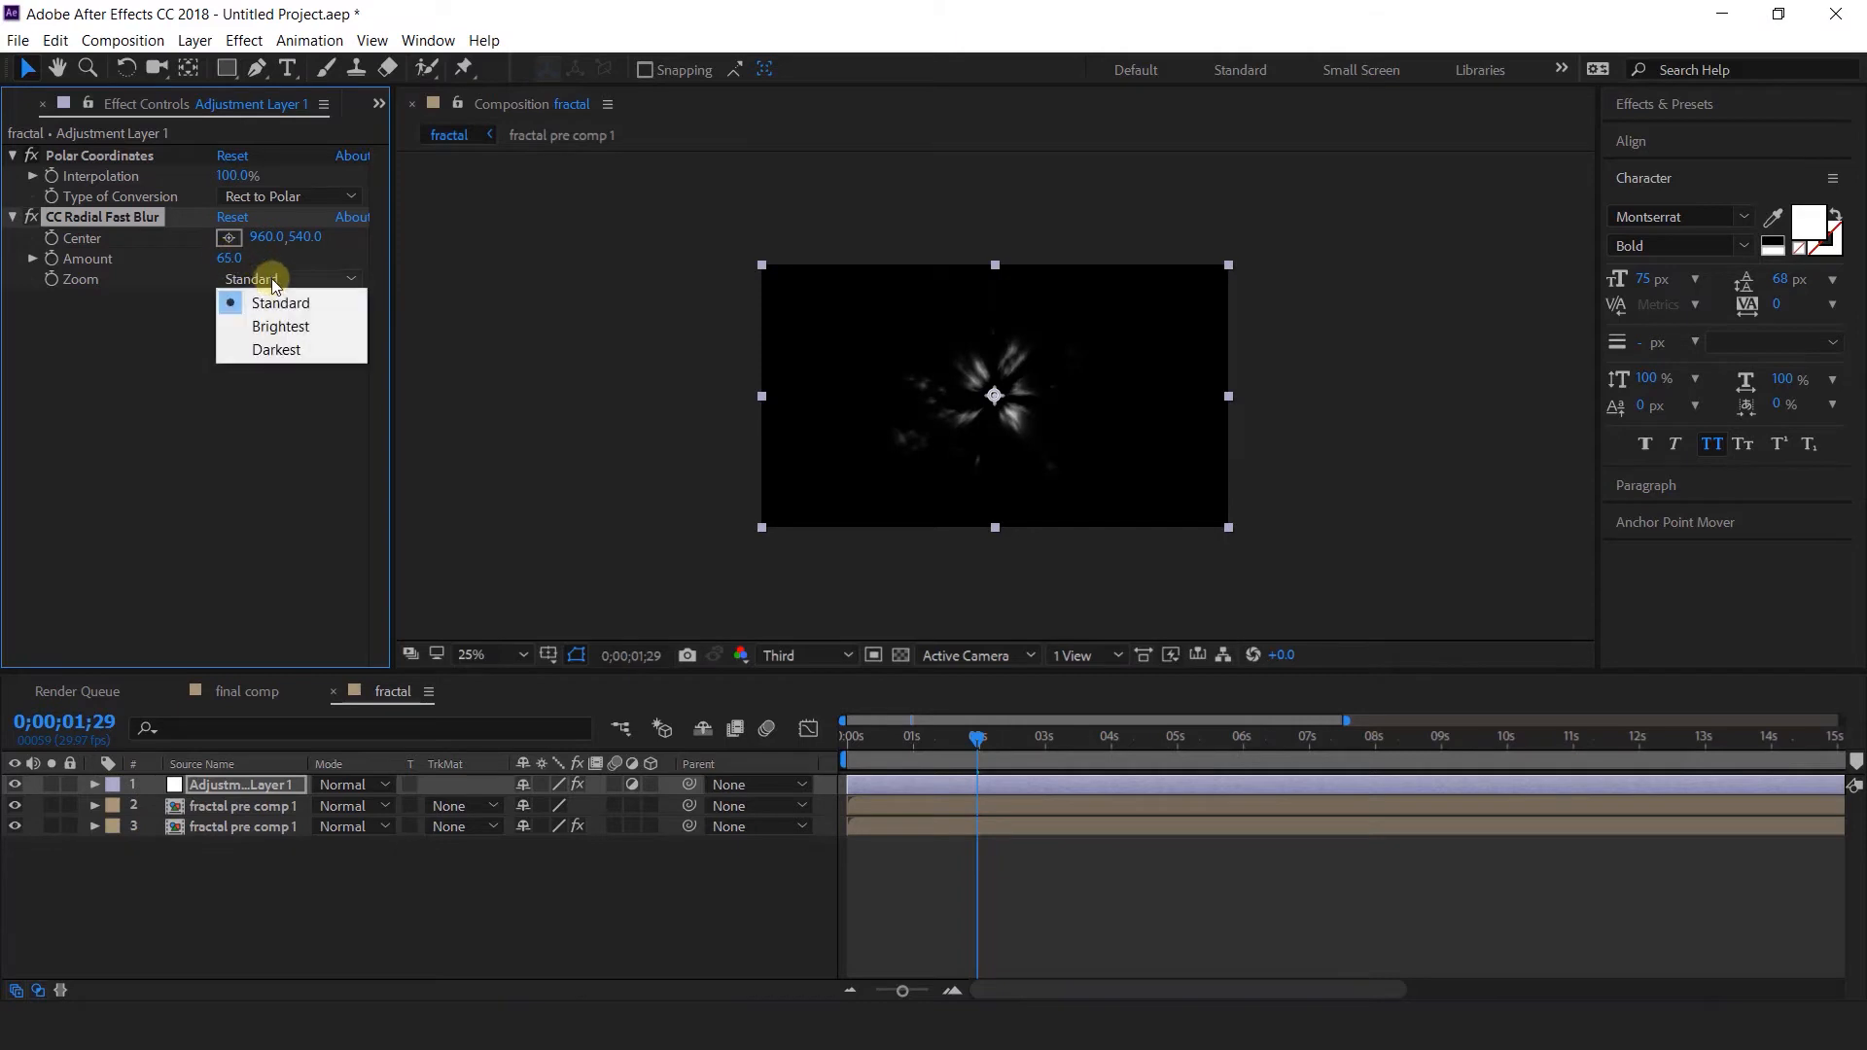
left_click(279, 327)
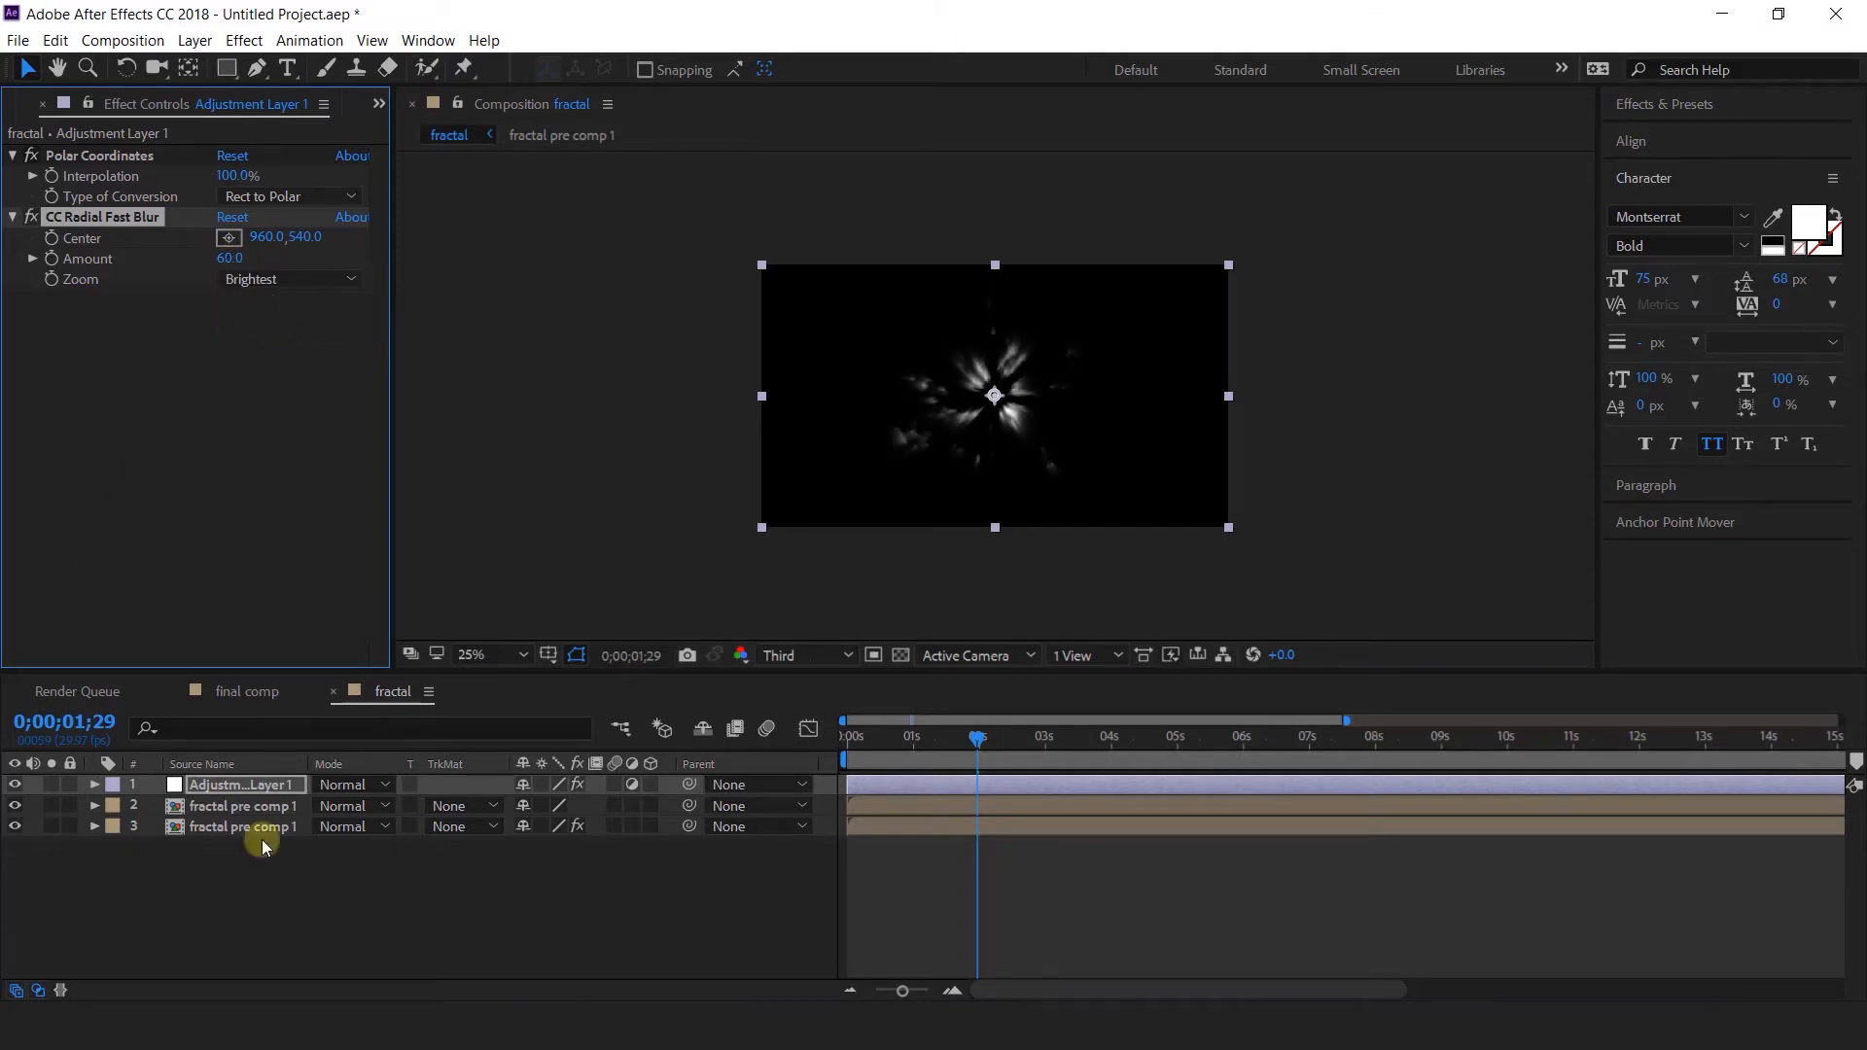
Apply the CC Vector Blur effect to the adjustment layer below the radial blur.
left_click(259, 785)
key("ctrl+space")
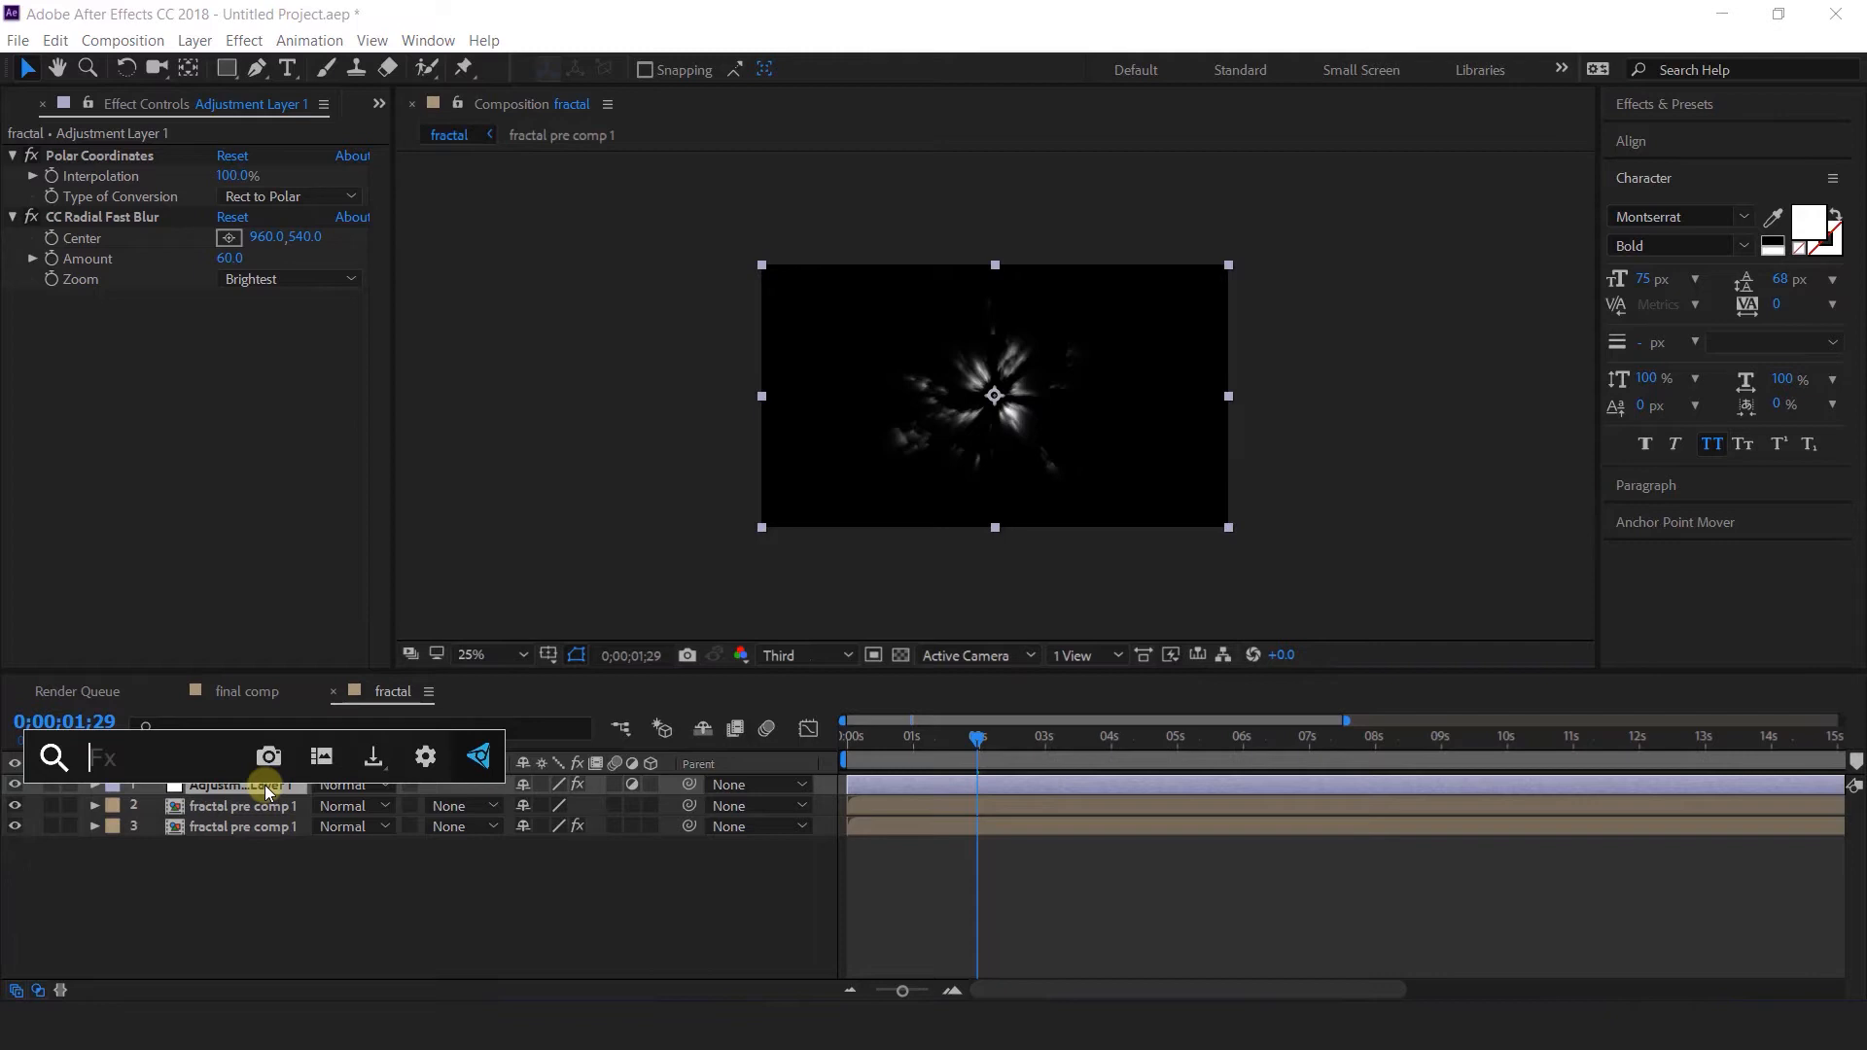
type("cc ve")
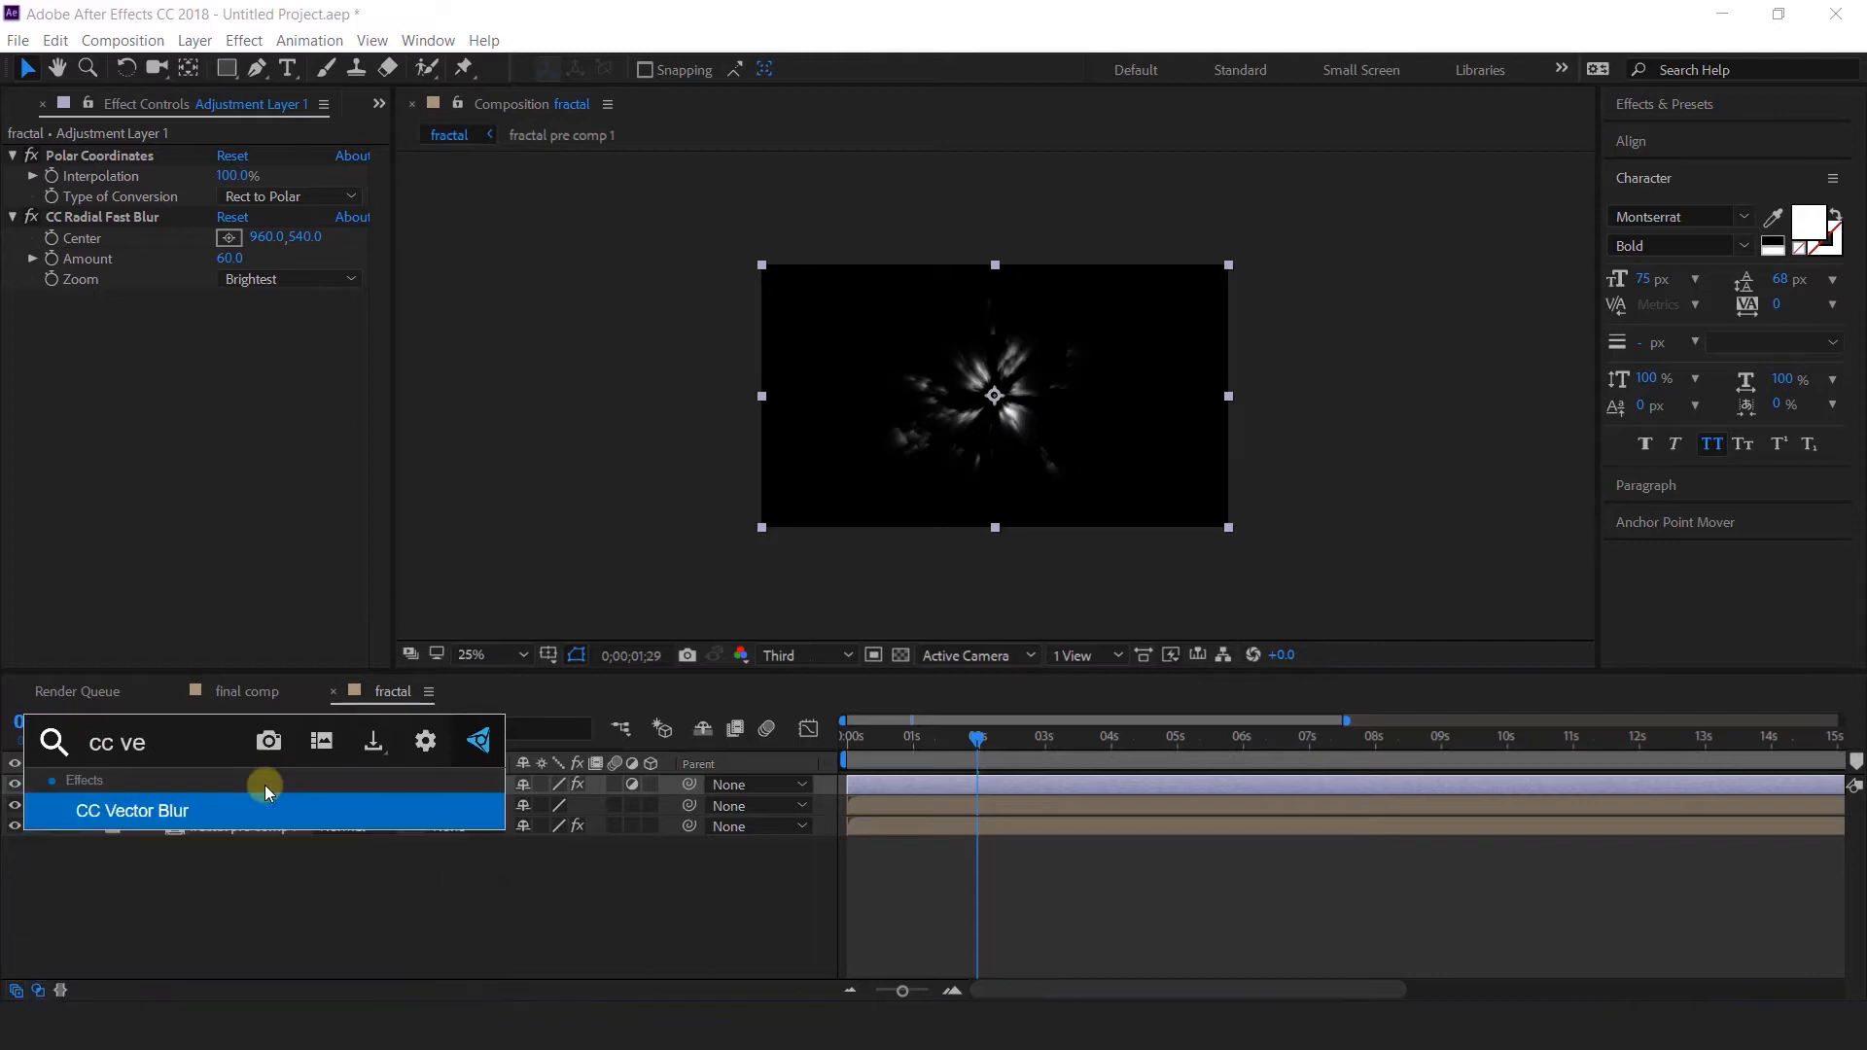
key("Return")
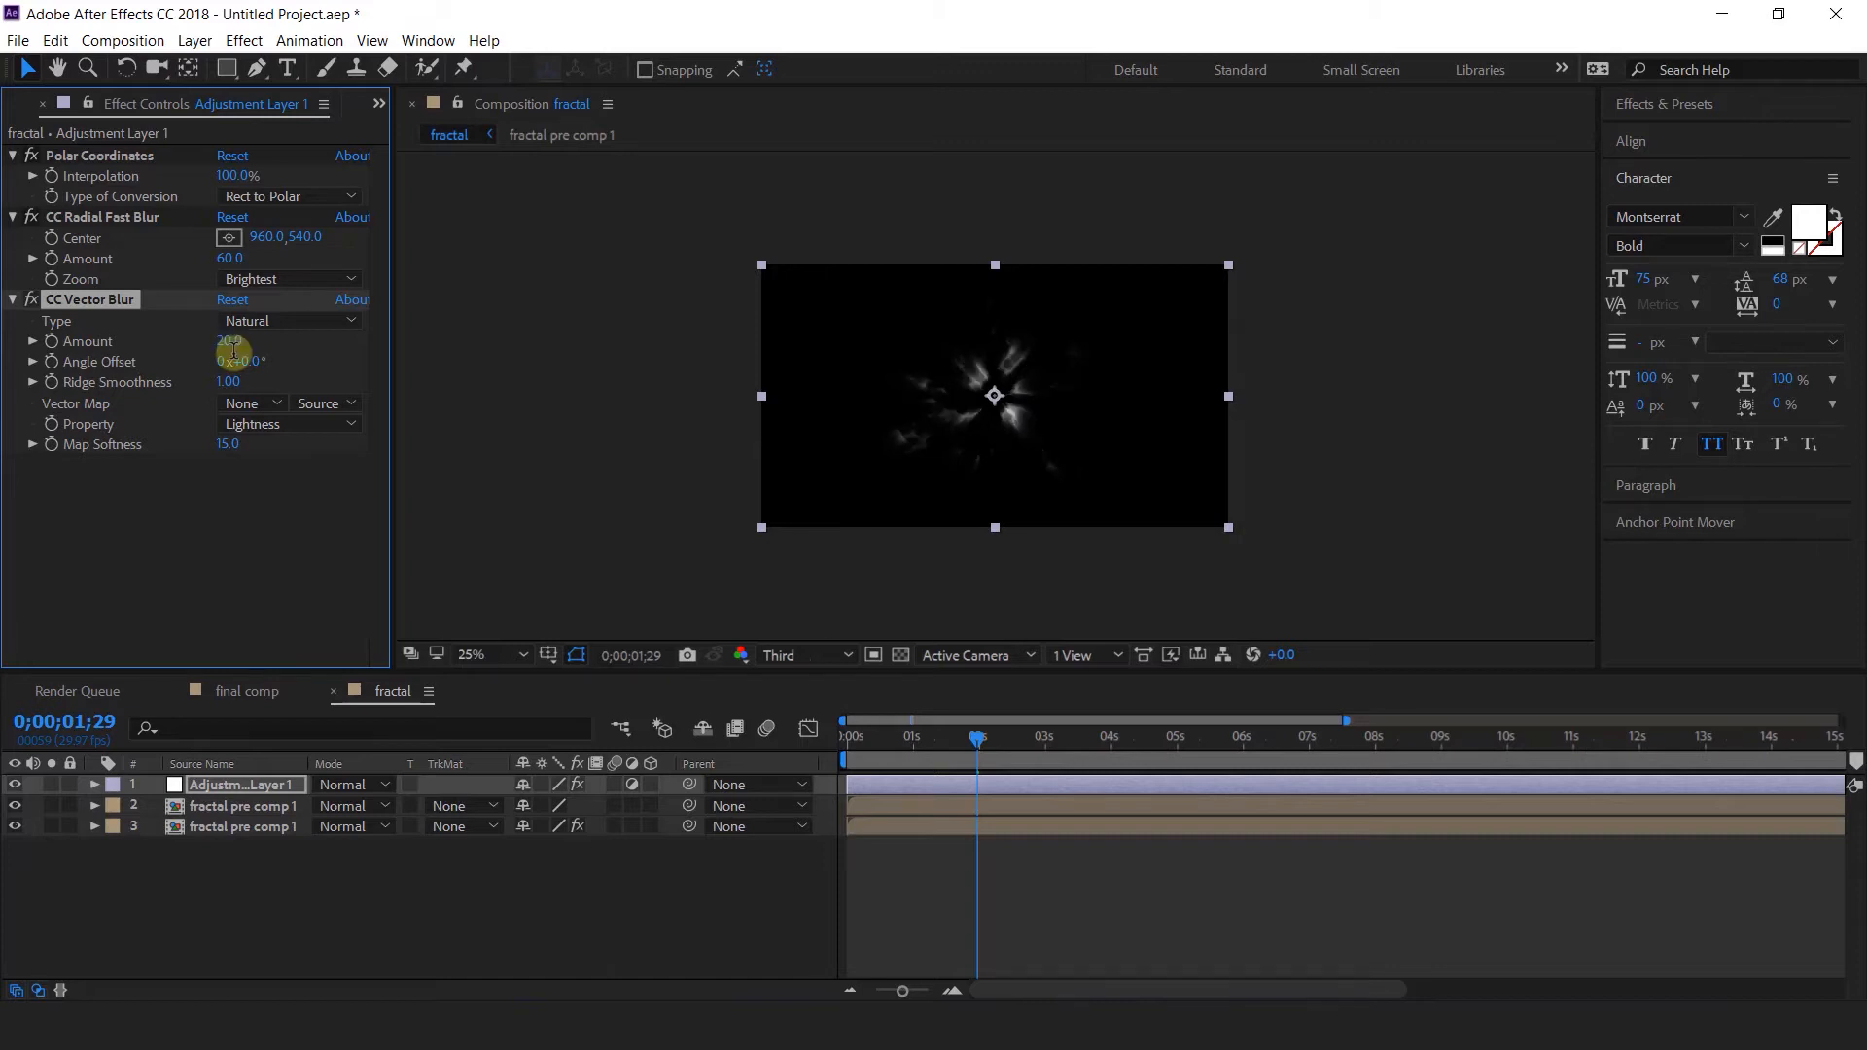
Apply Solid Composite to the adjustment layer, set its Color to black (000000), and preview a later frame.
left_click(237, 783)
key("ctrl+space")
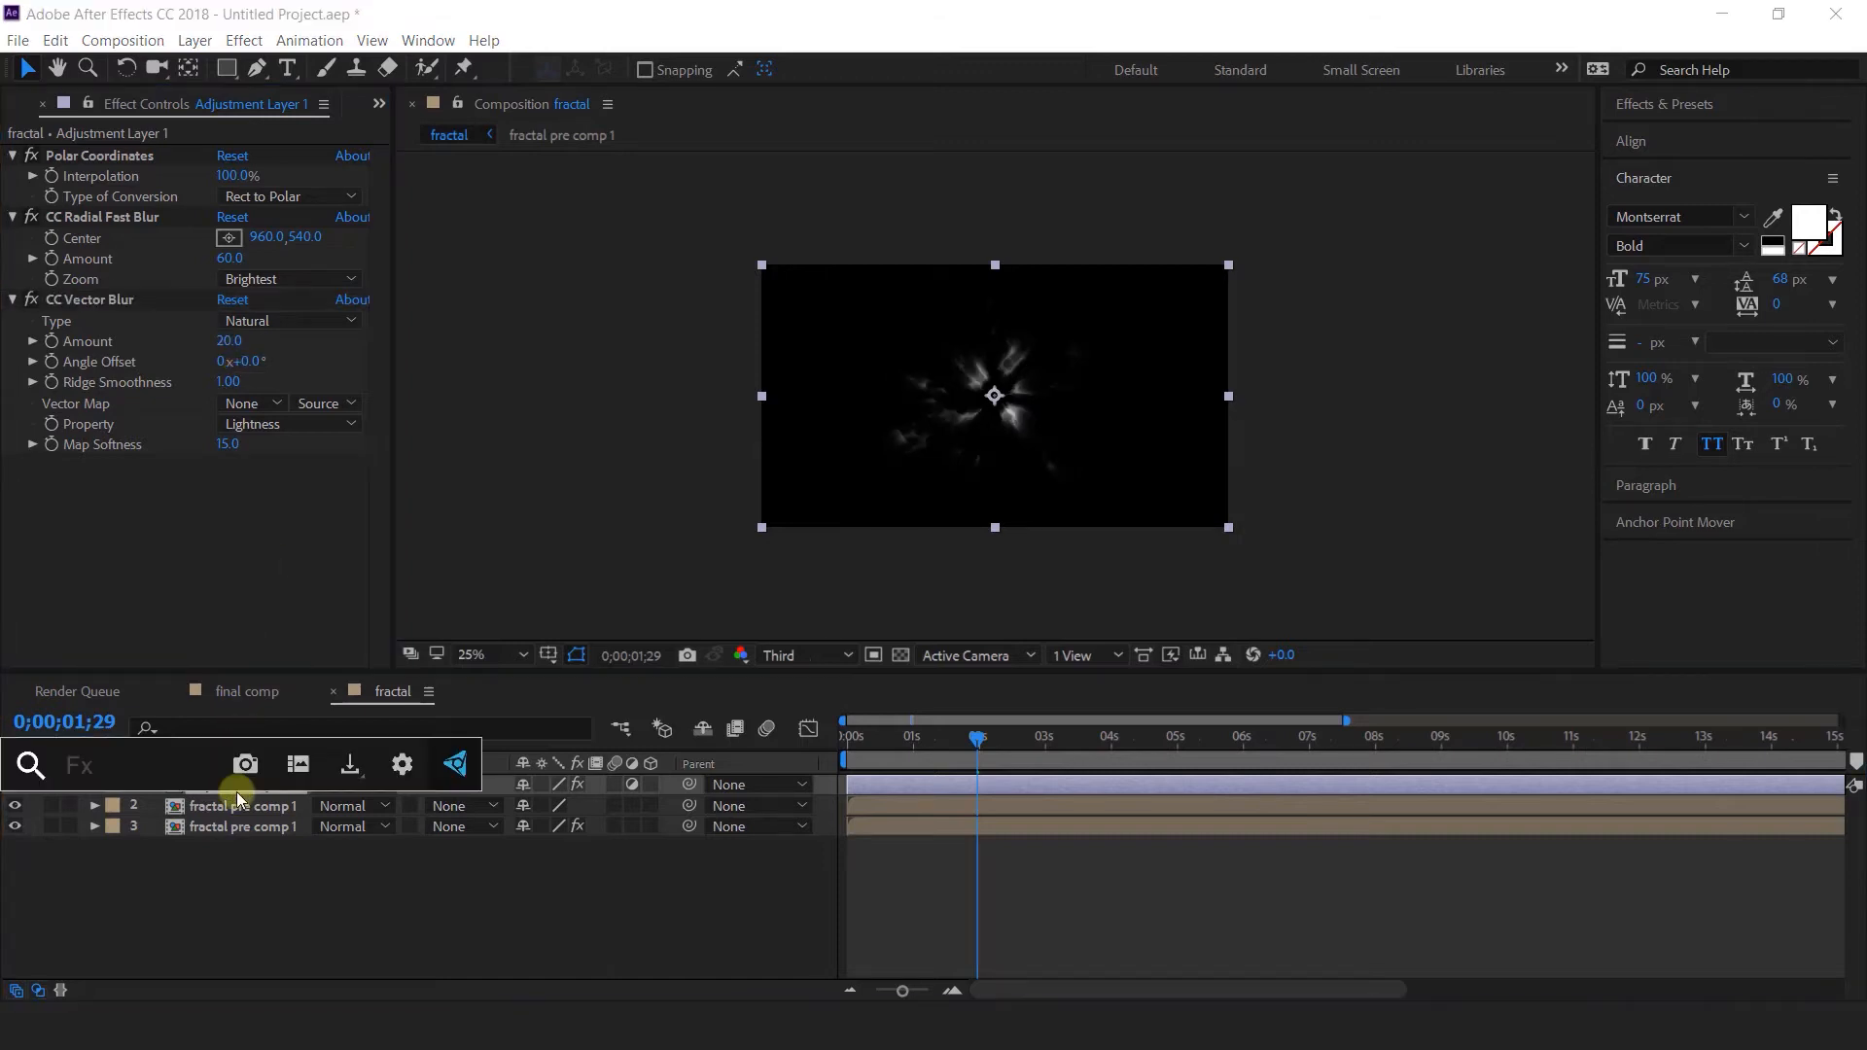
type("so")
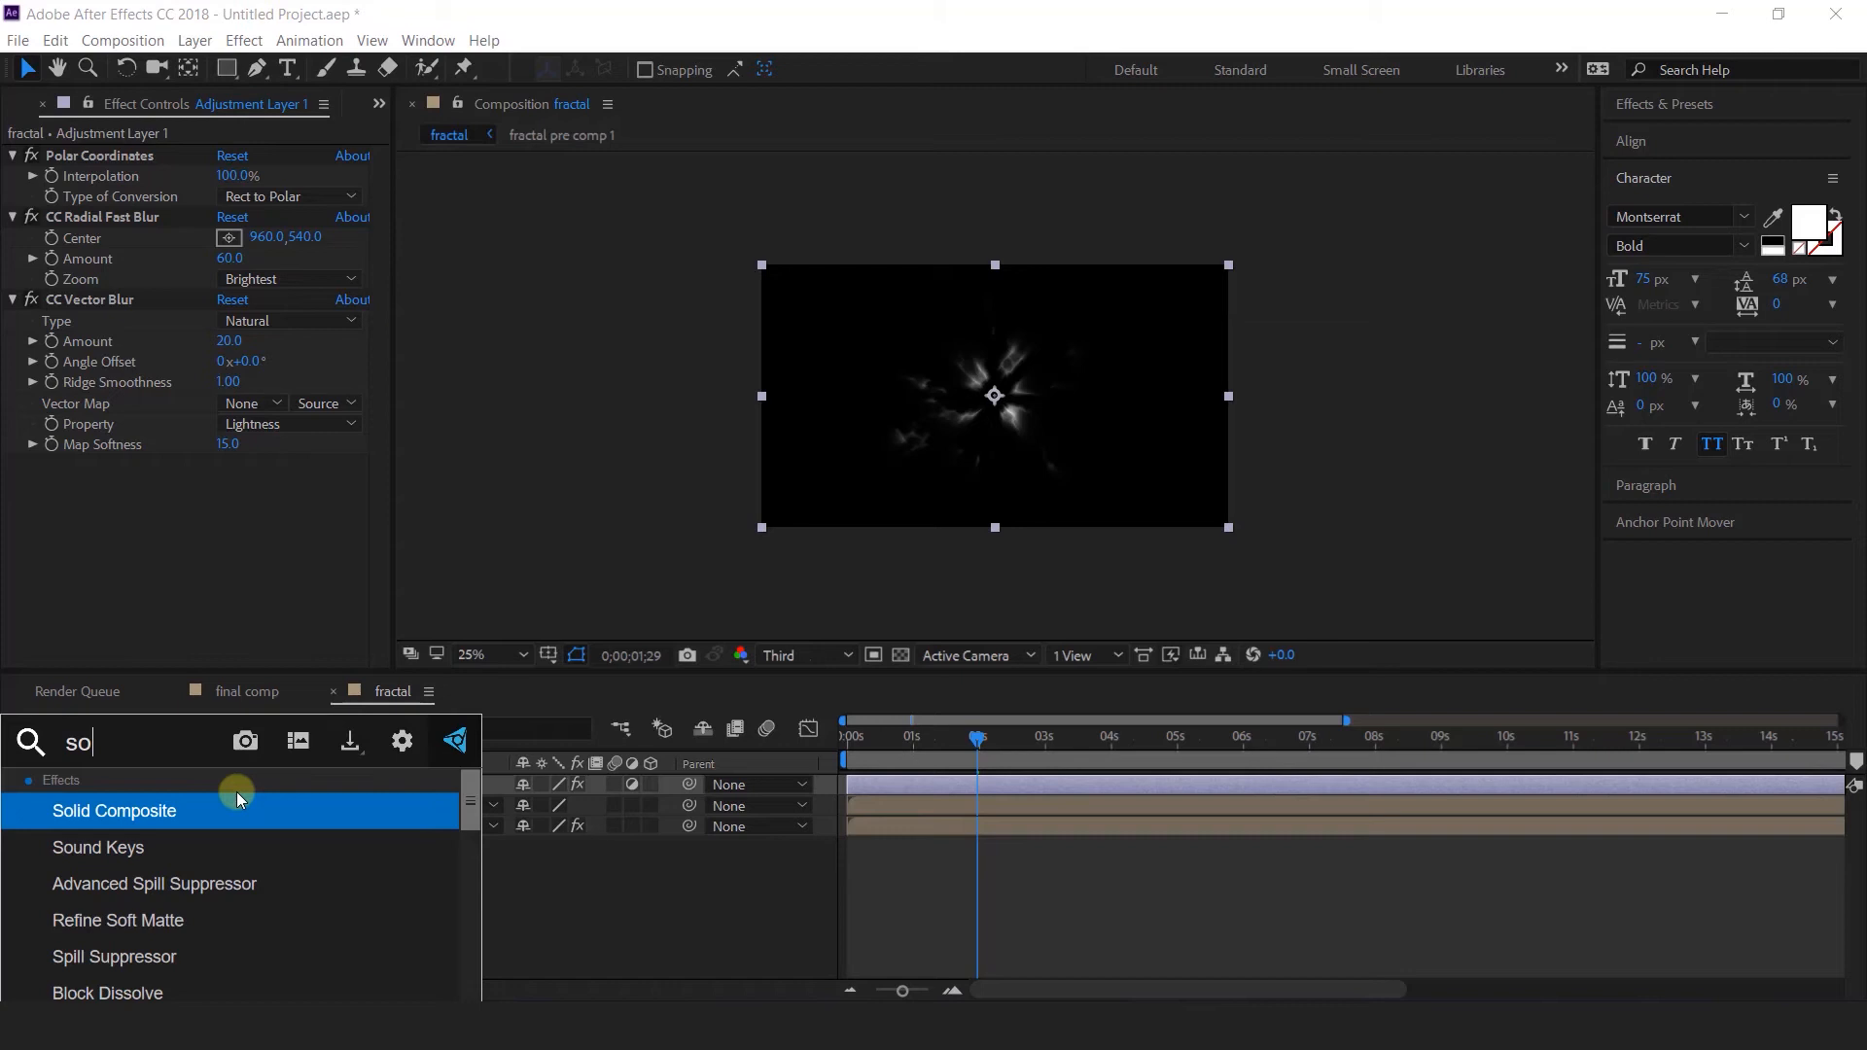
left_click(172, 813)
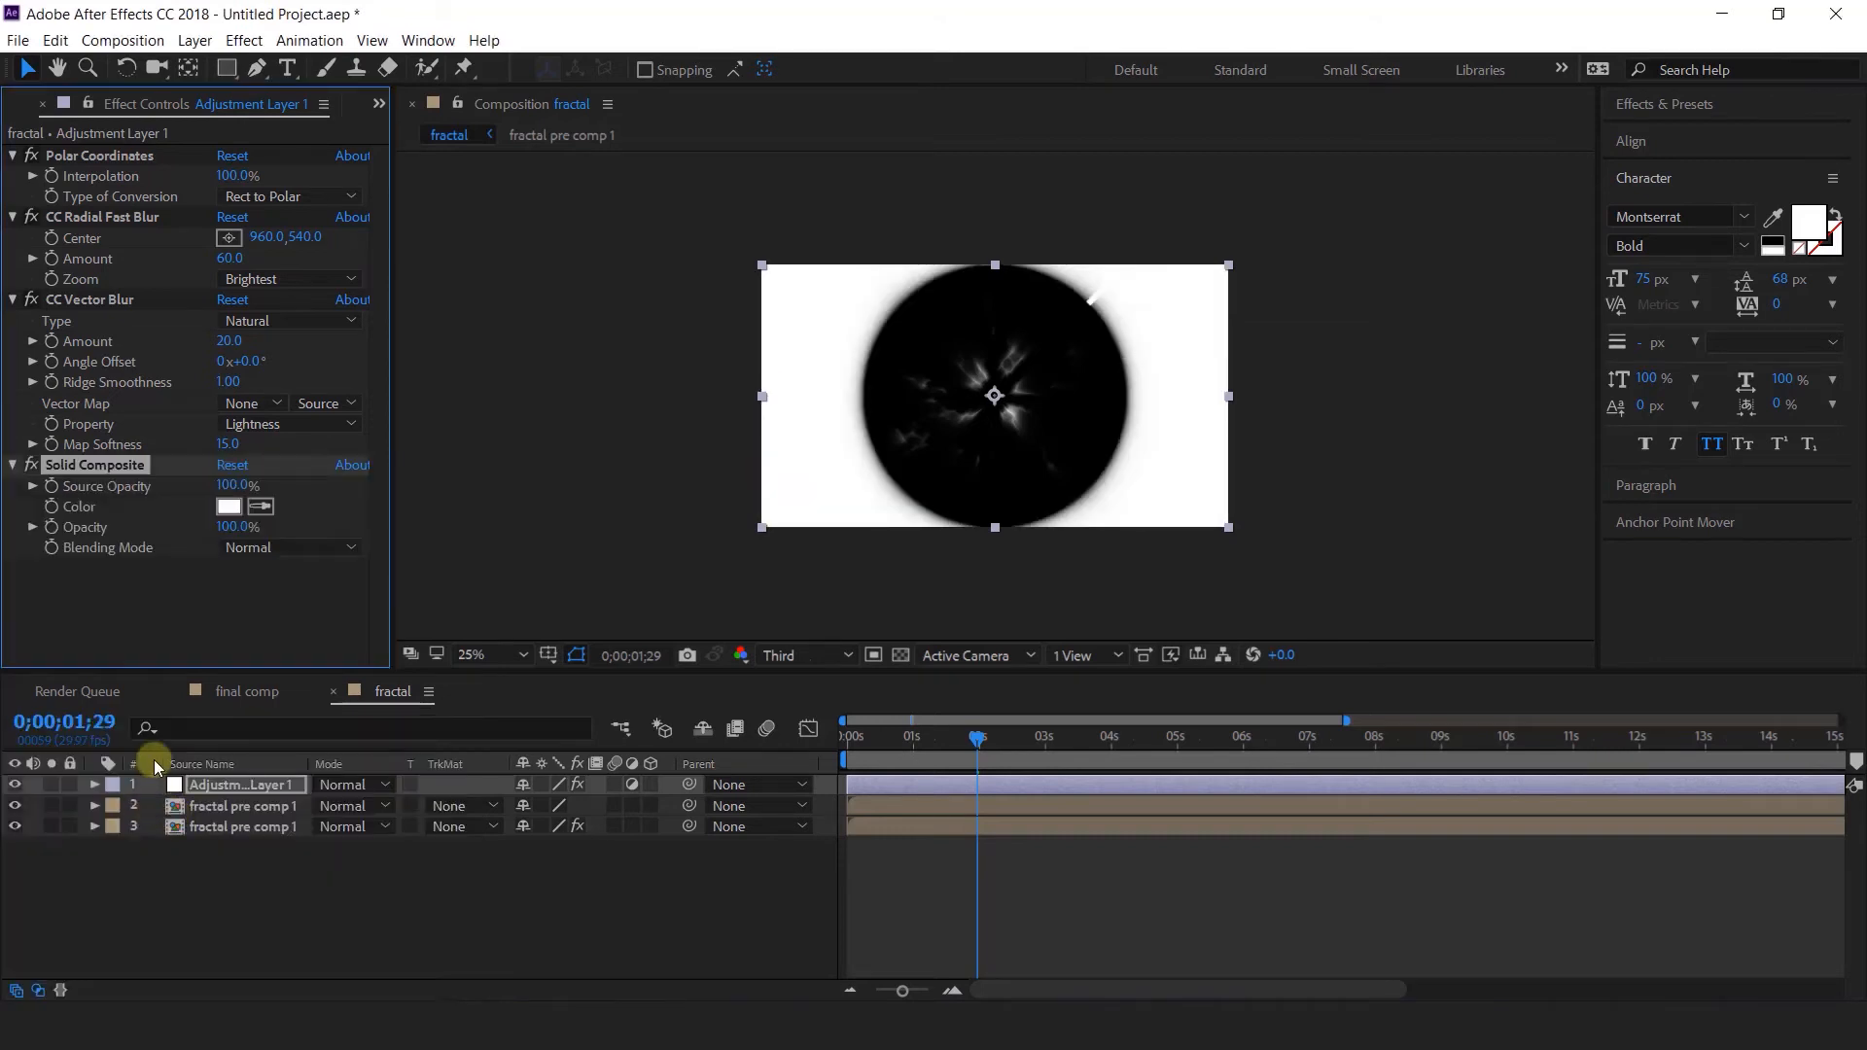
left_click(226, 508)
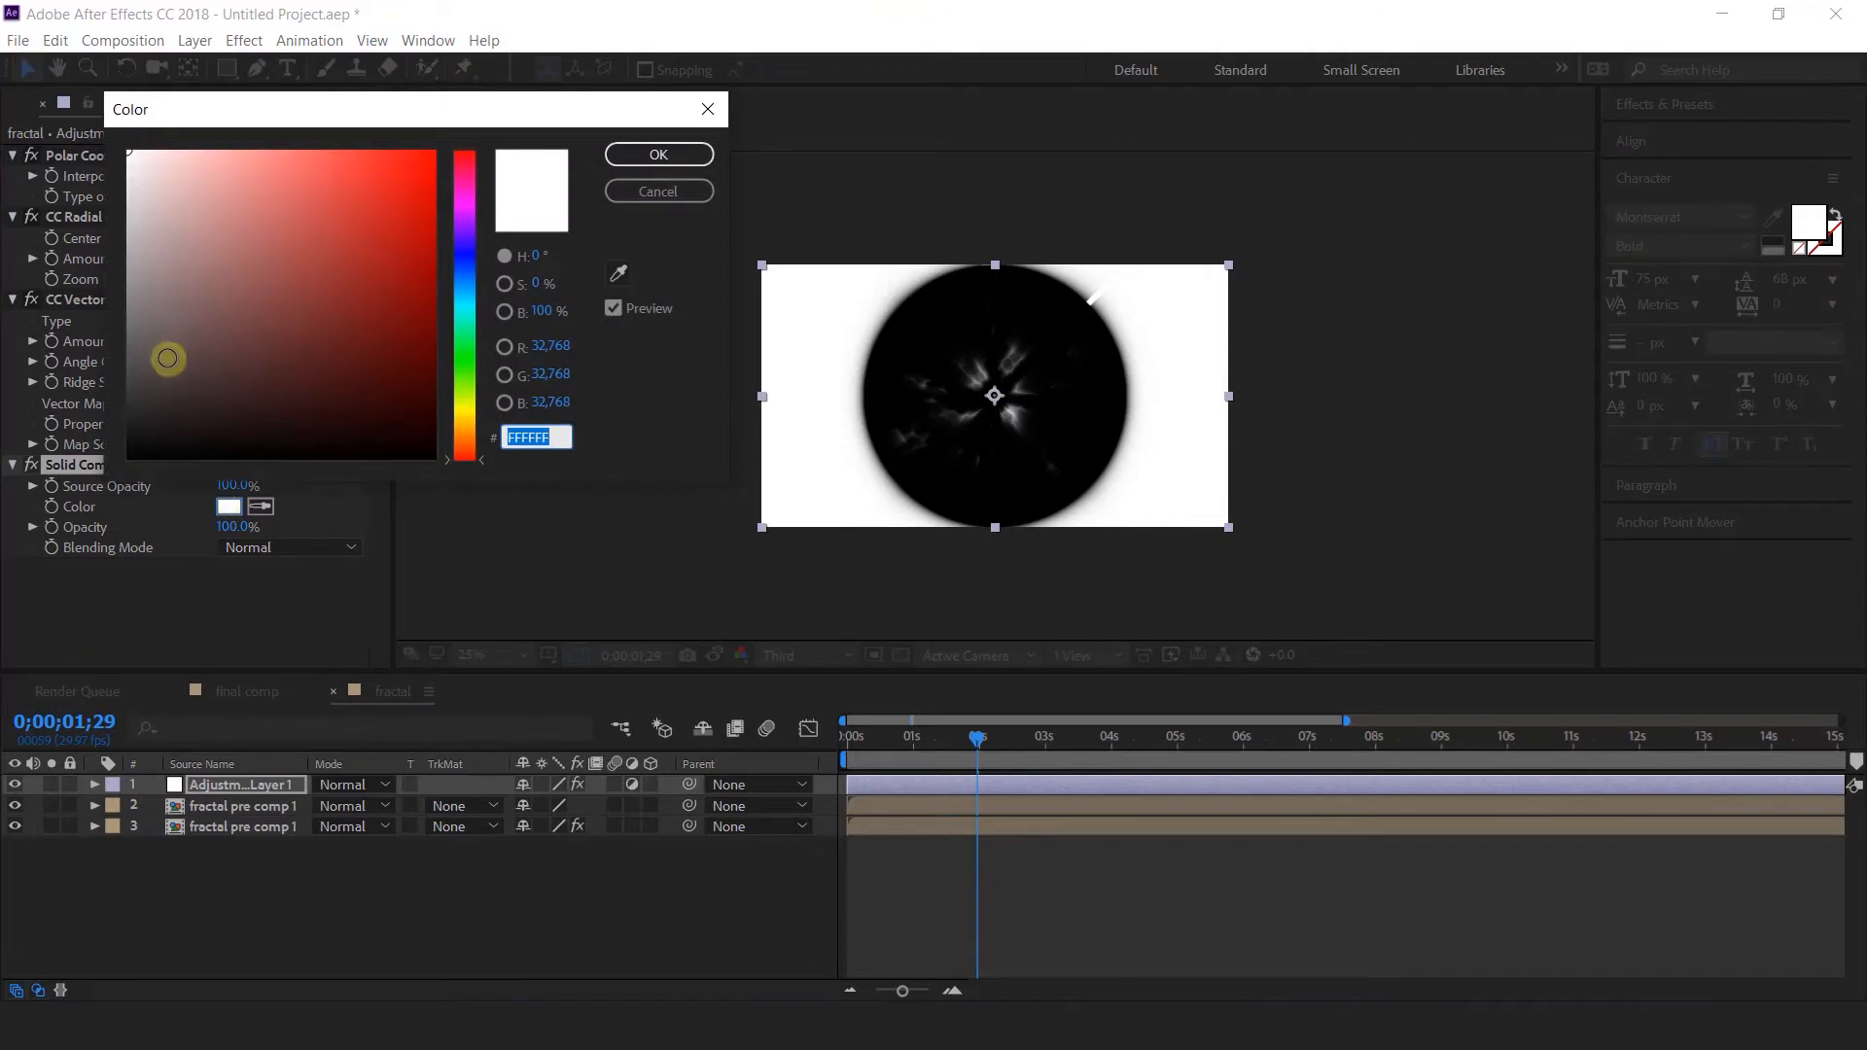
left_click_drag(167, 358, 67, 505)
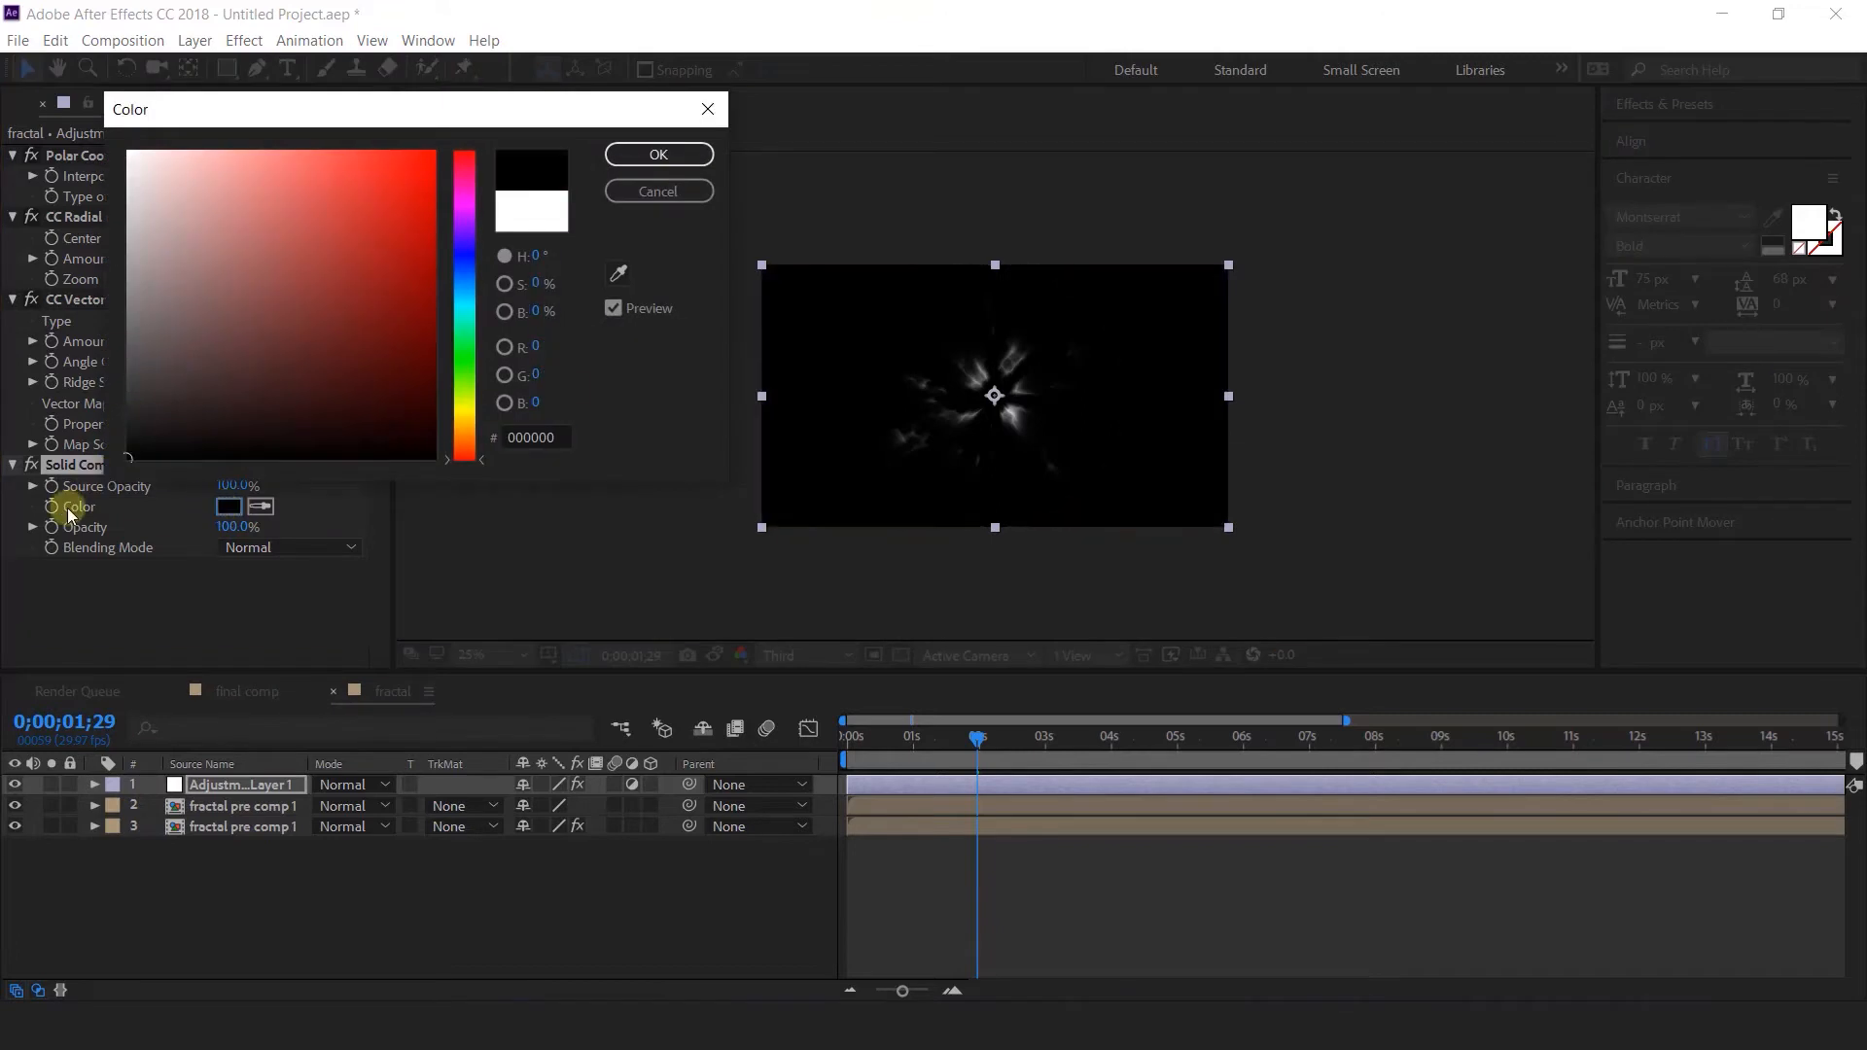
left_click(673, 155)
left_click(803, 815)
left_click_drag(947, 737, 1217, 743)
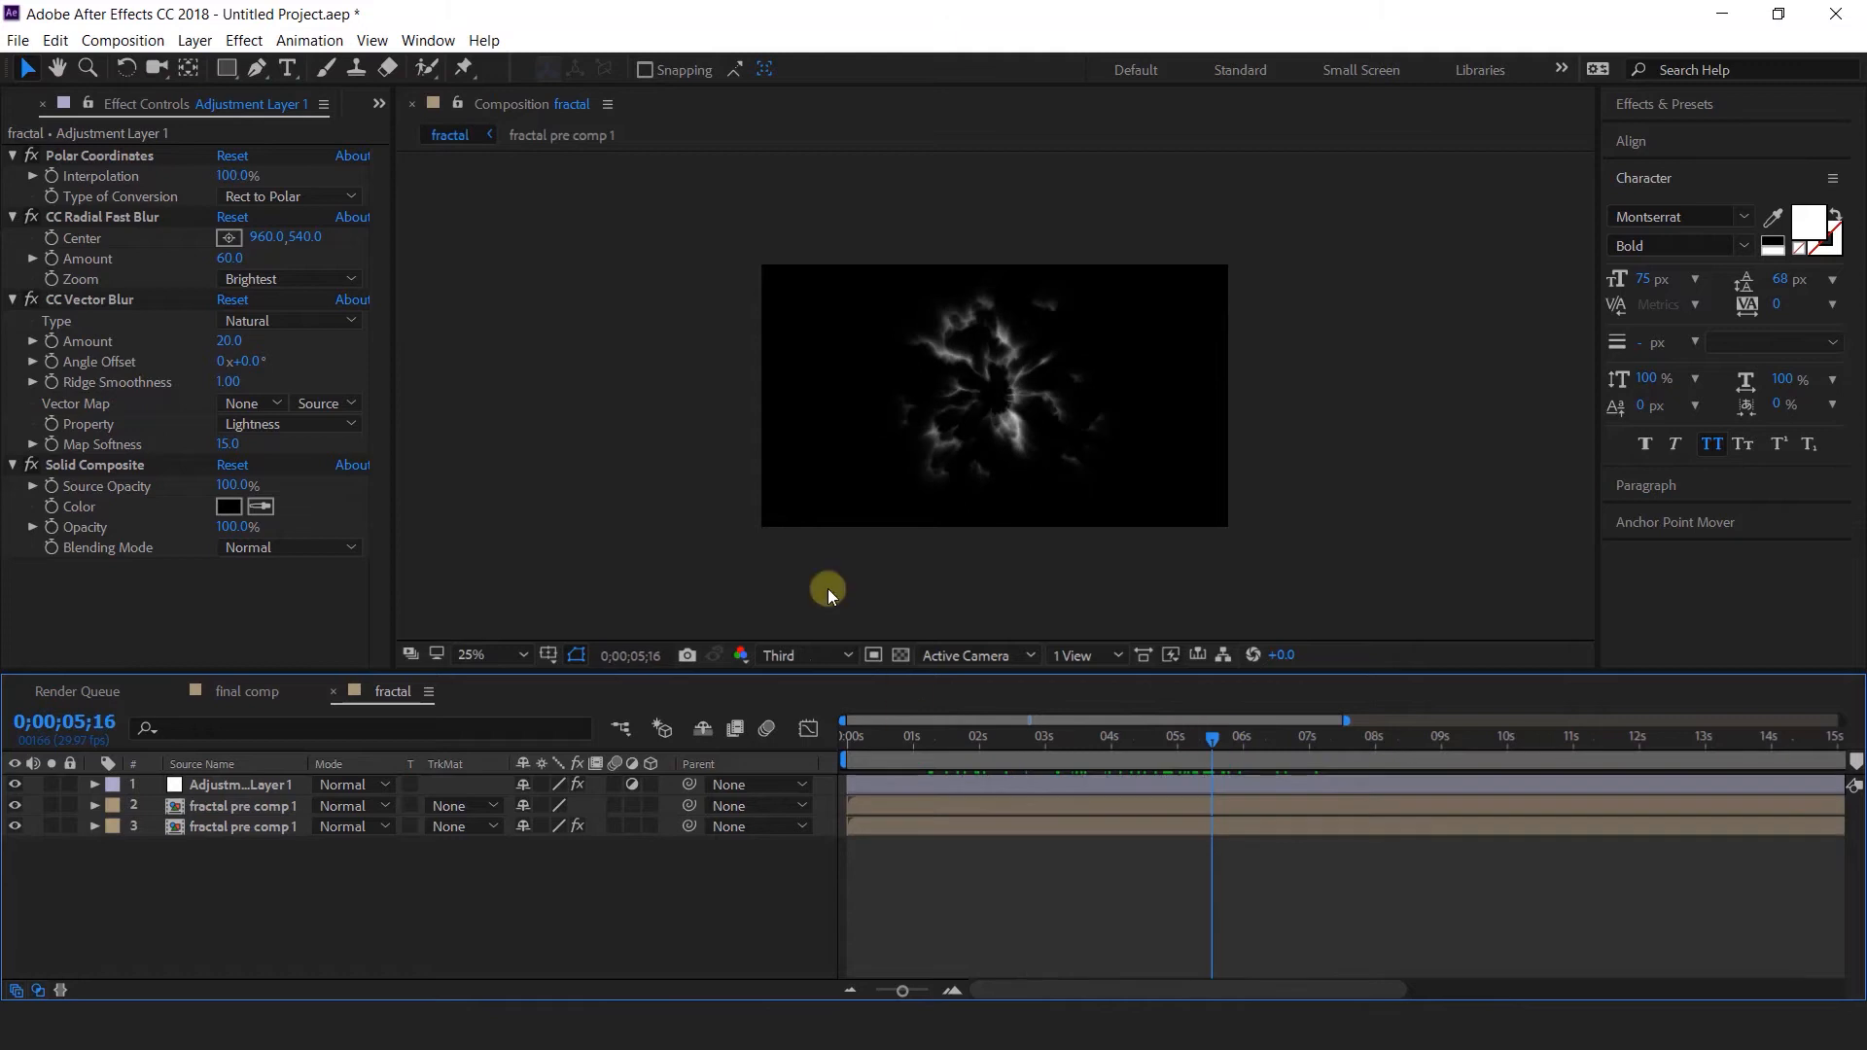
Add the fractal comp to the final comp above the background layer and make it a 3D layer.
left_click(247, 691)
left_click(76, 210)
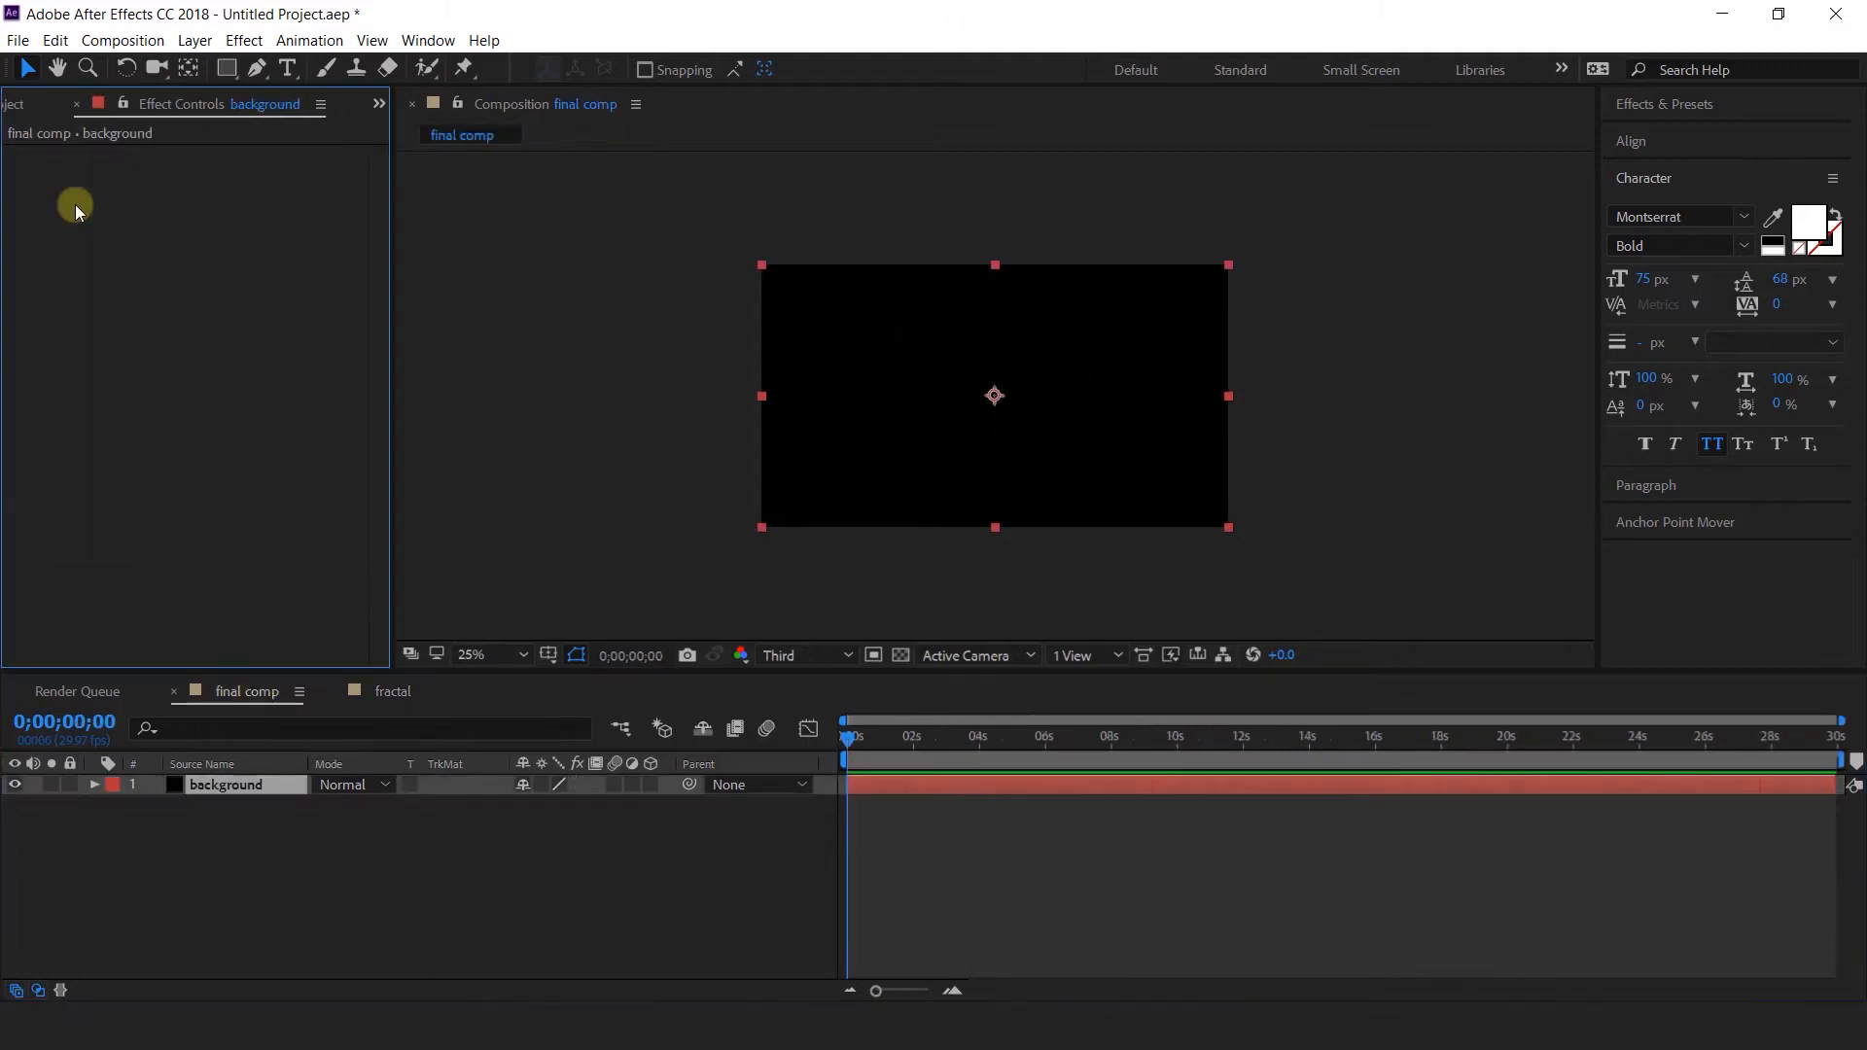
left_click(24, 115)
left_click(86, 346)
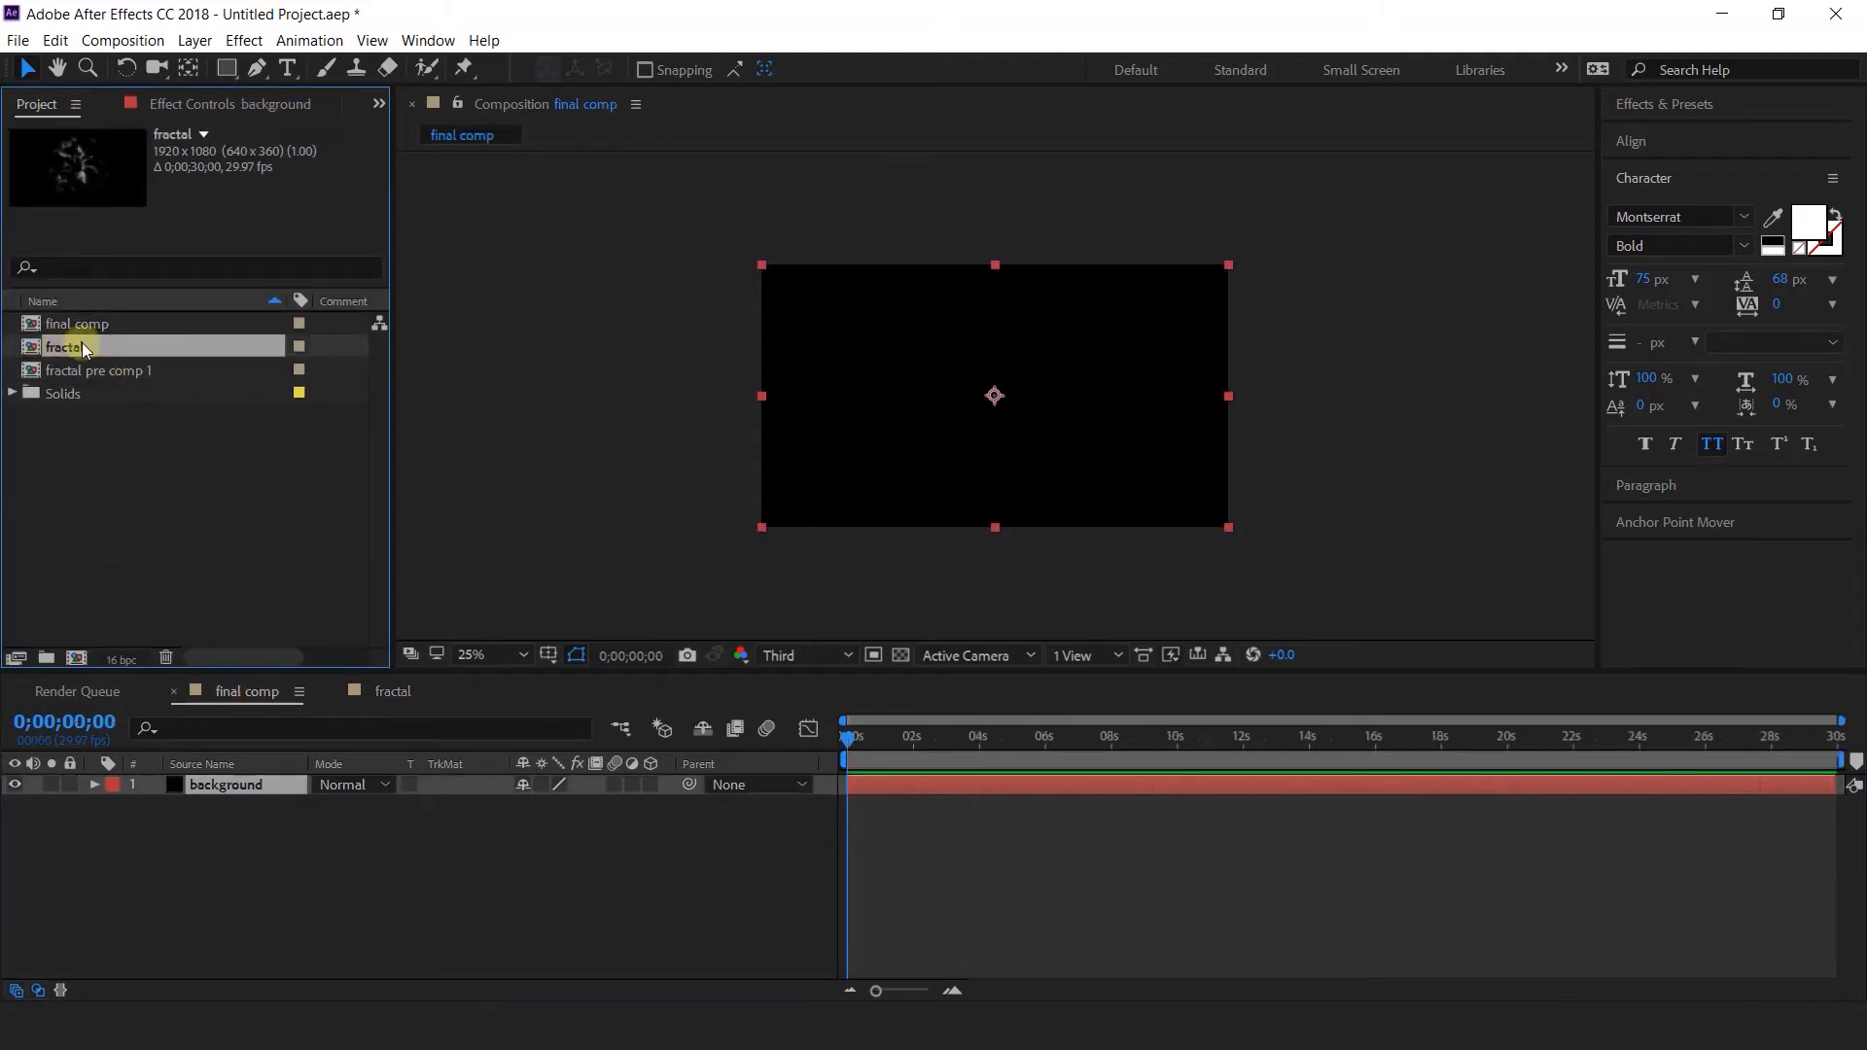
left_click_drag(60, 352, 273, 783)
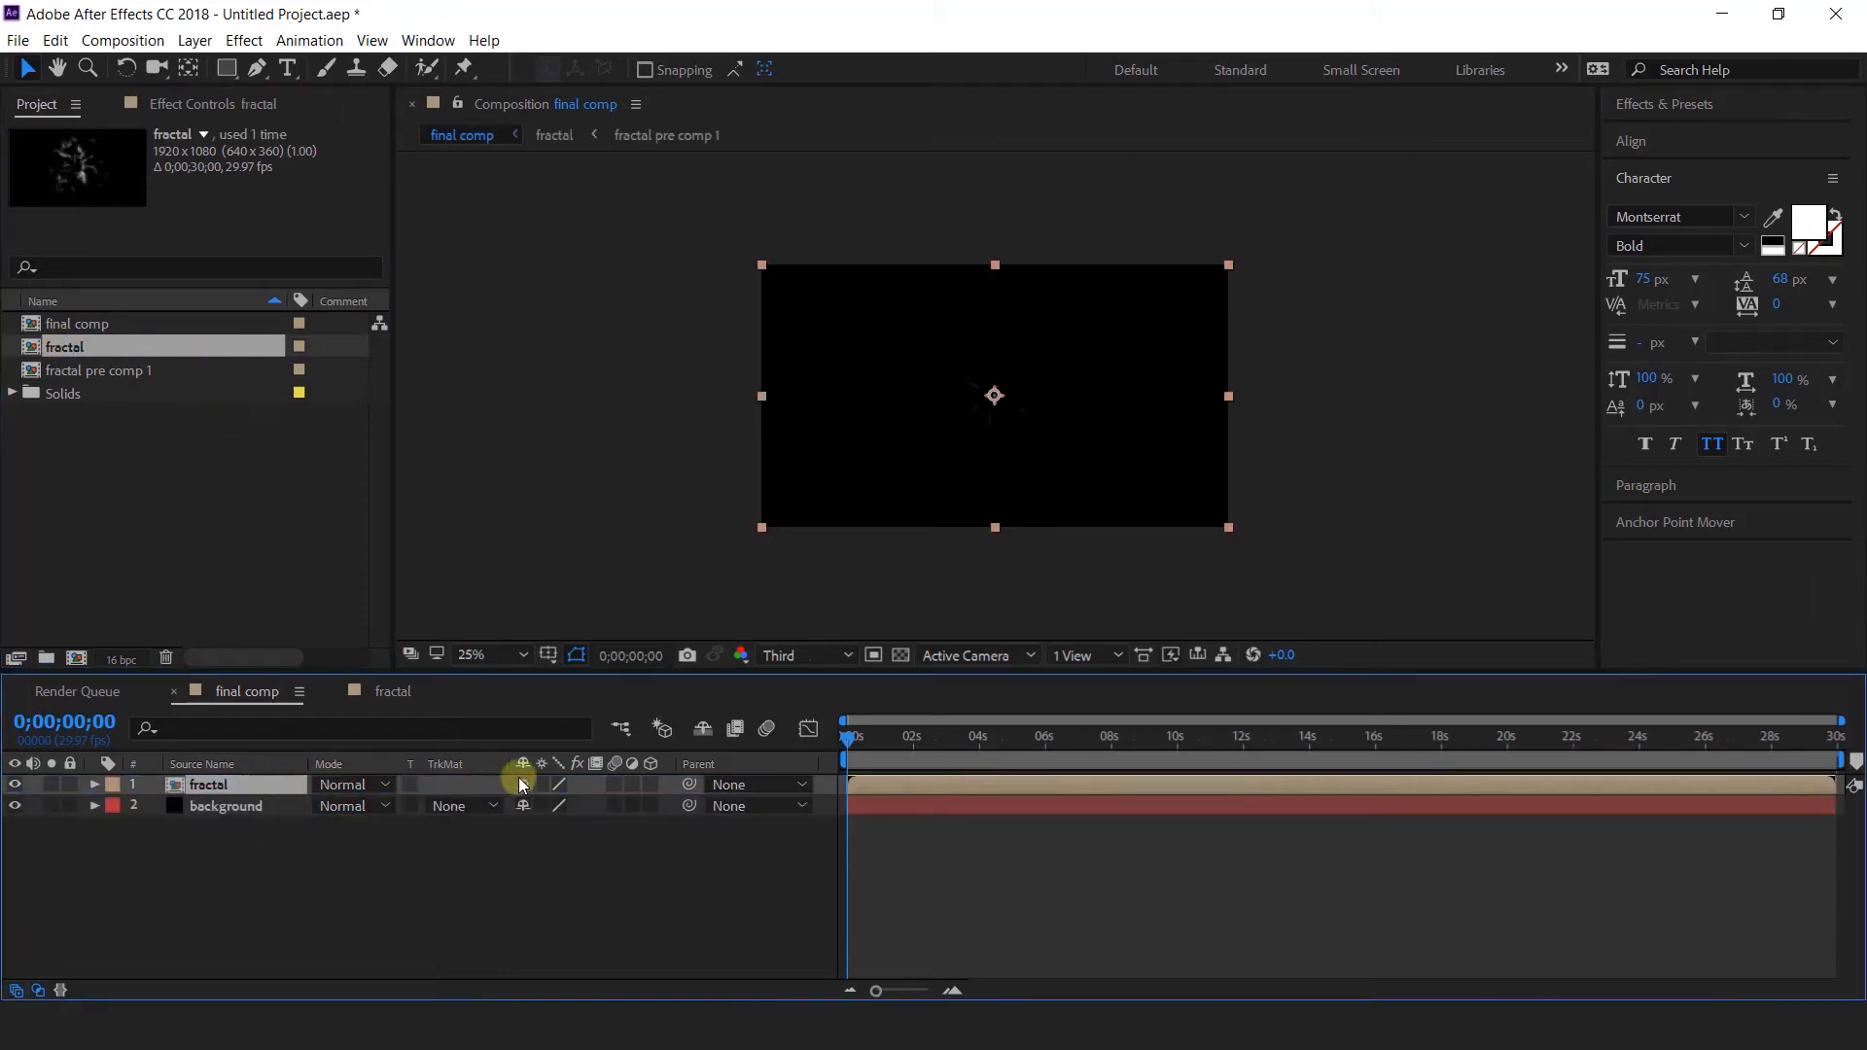
left_click(650, 784)
Move the current time to 0;00;04;07 and set the fractal layer's blending mode to Screen.
left_click_drag(873, 738, 988, 738)
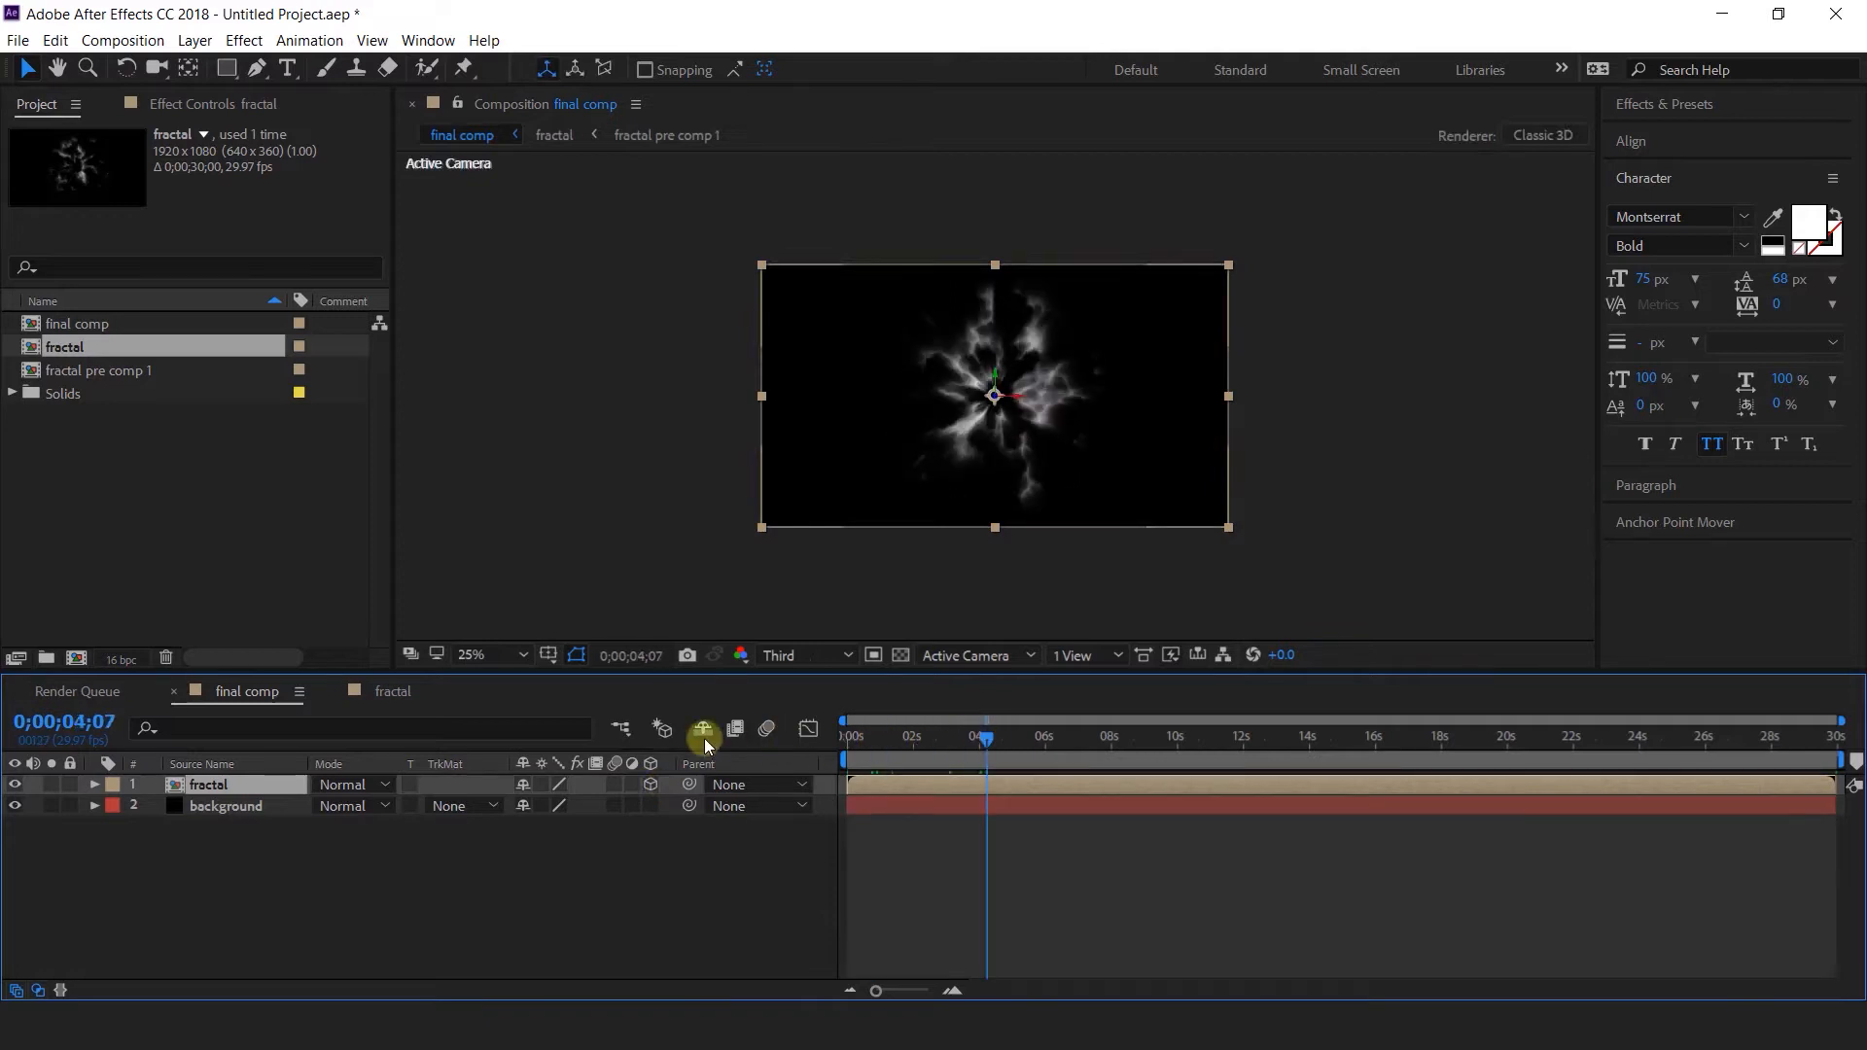
left_click(359, 783)
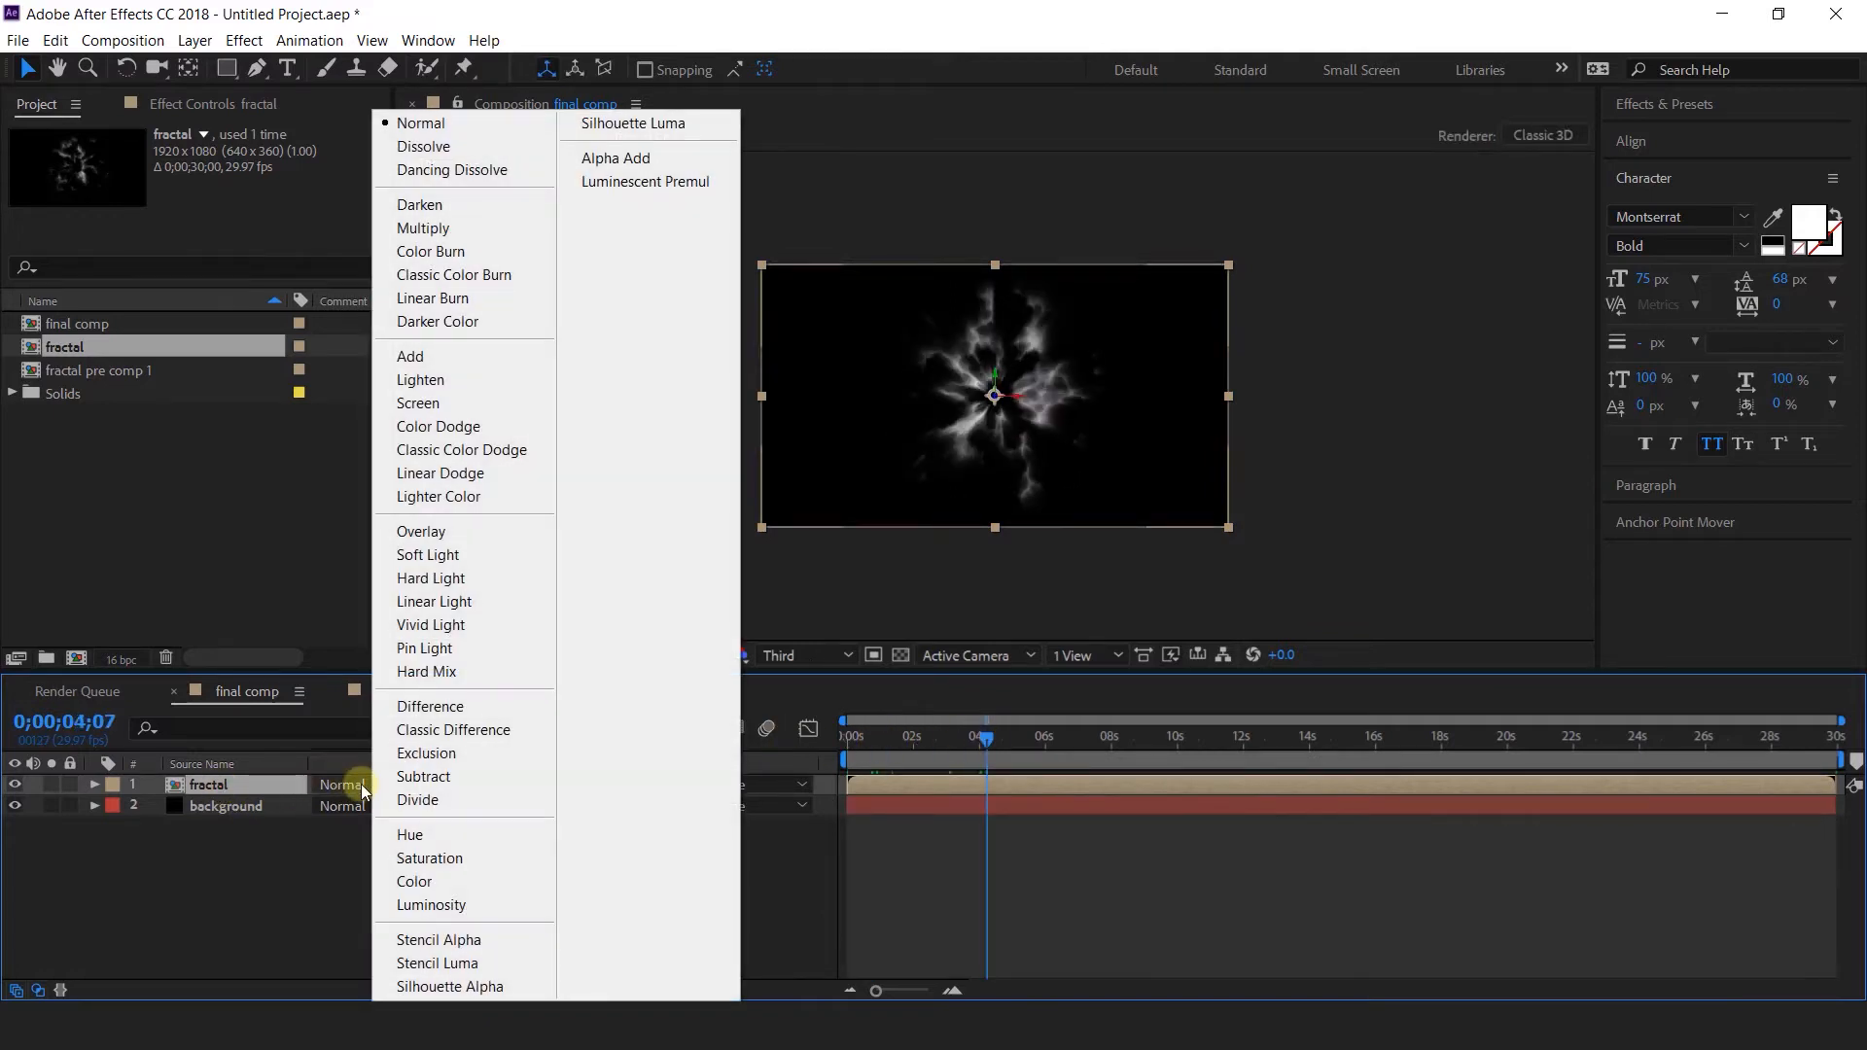
left_click(436, 405)
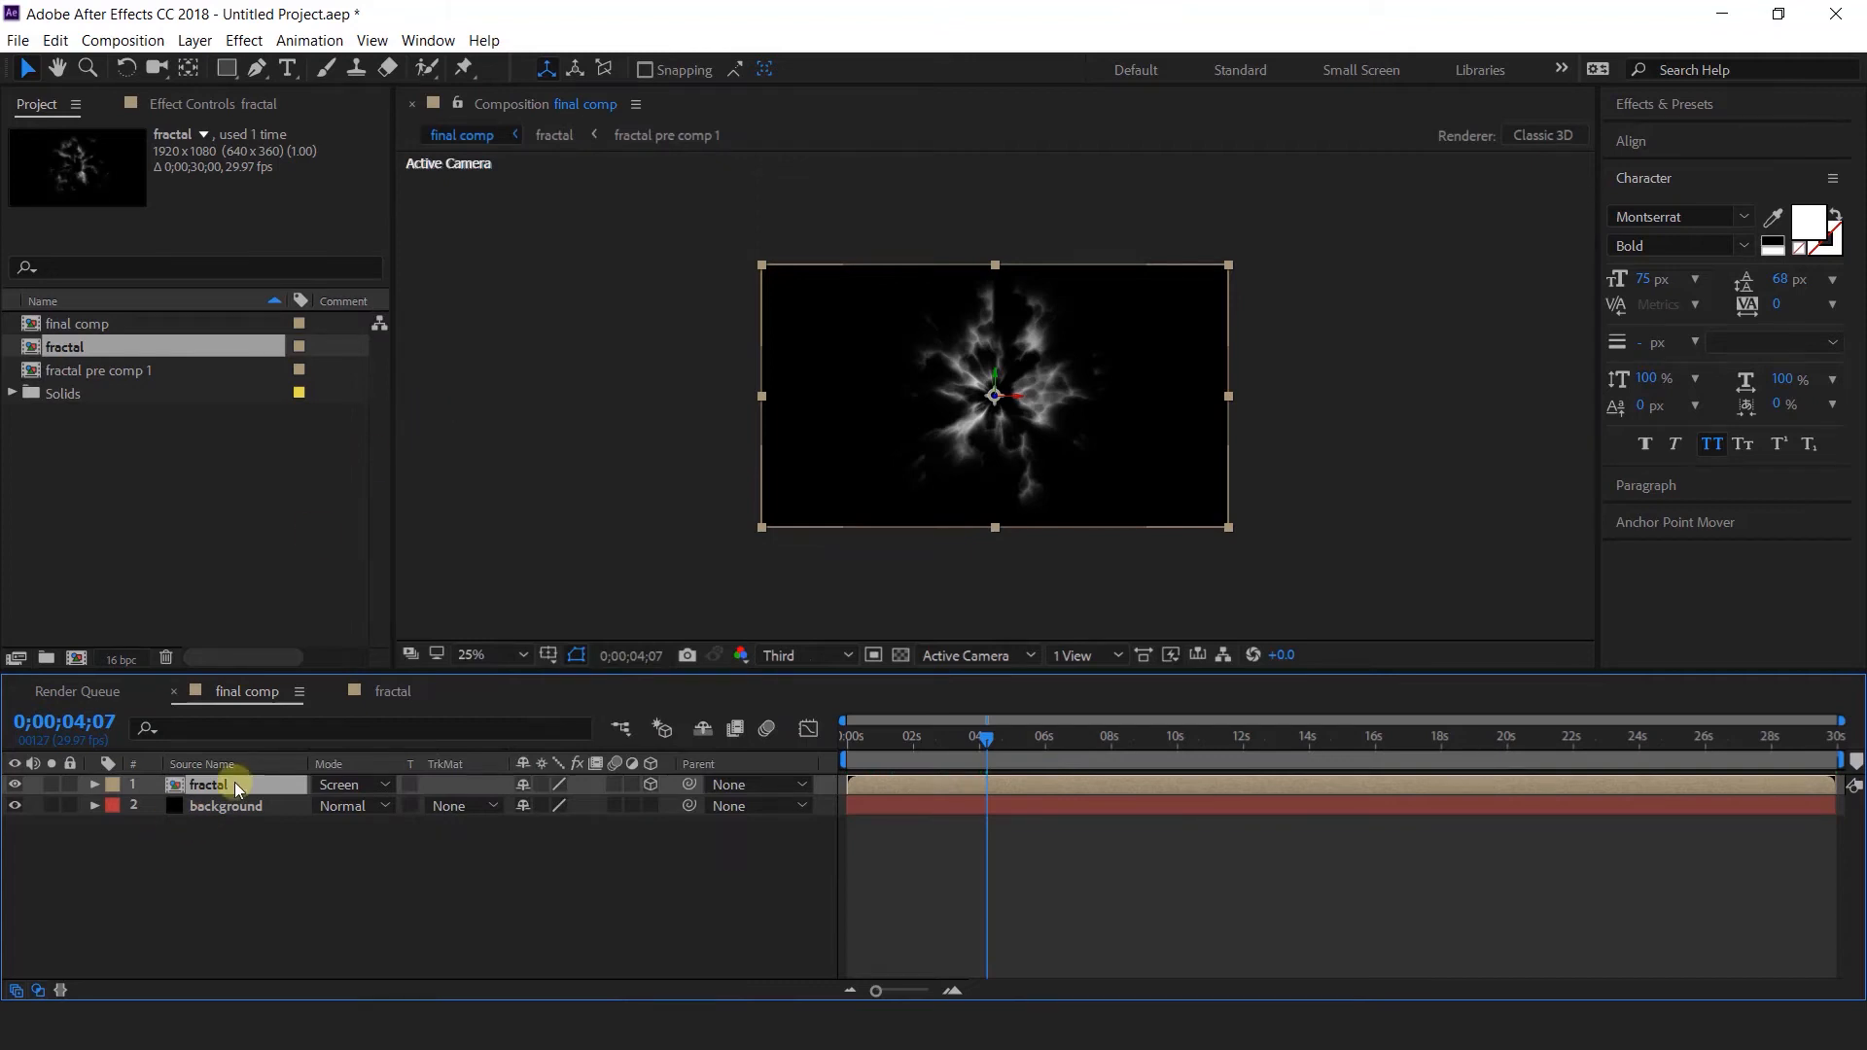
Apply the Bulge effect to the fractal layer in the final comp.
key("ctrl+space")
type("bu")
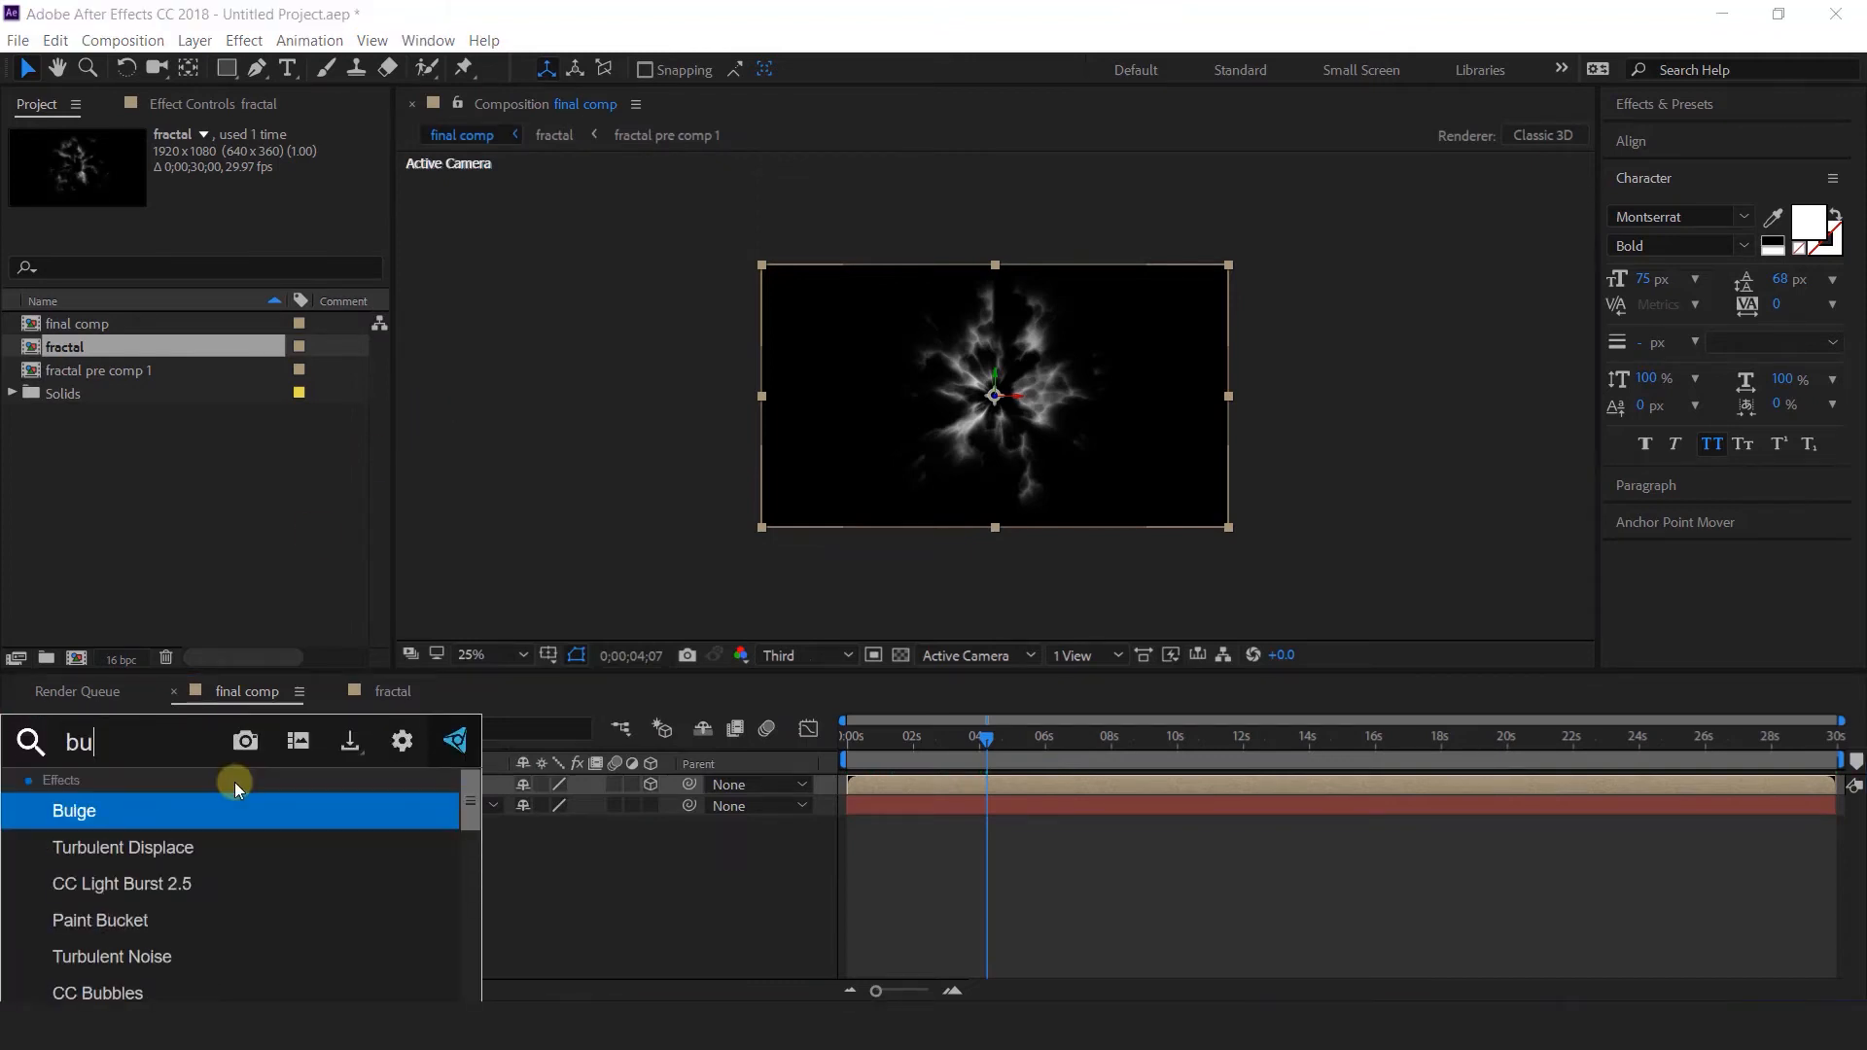
key("Return")
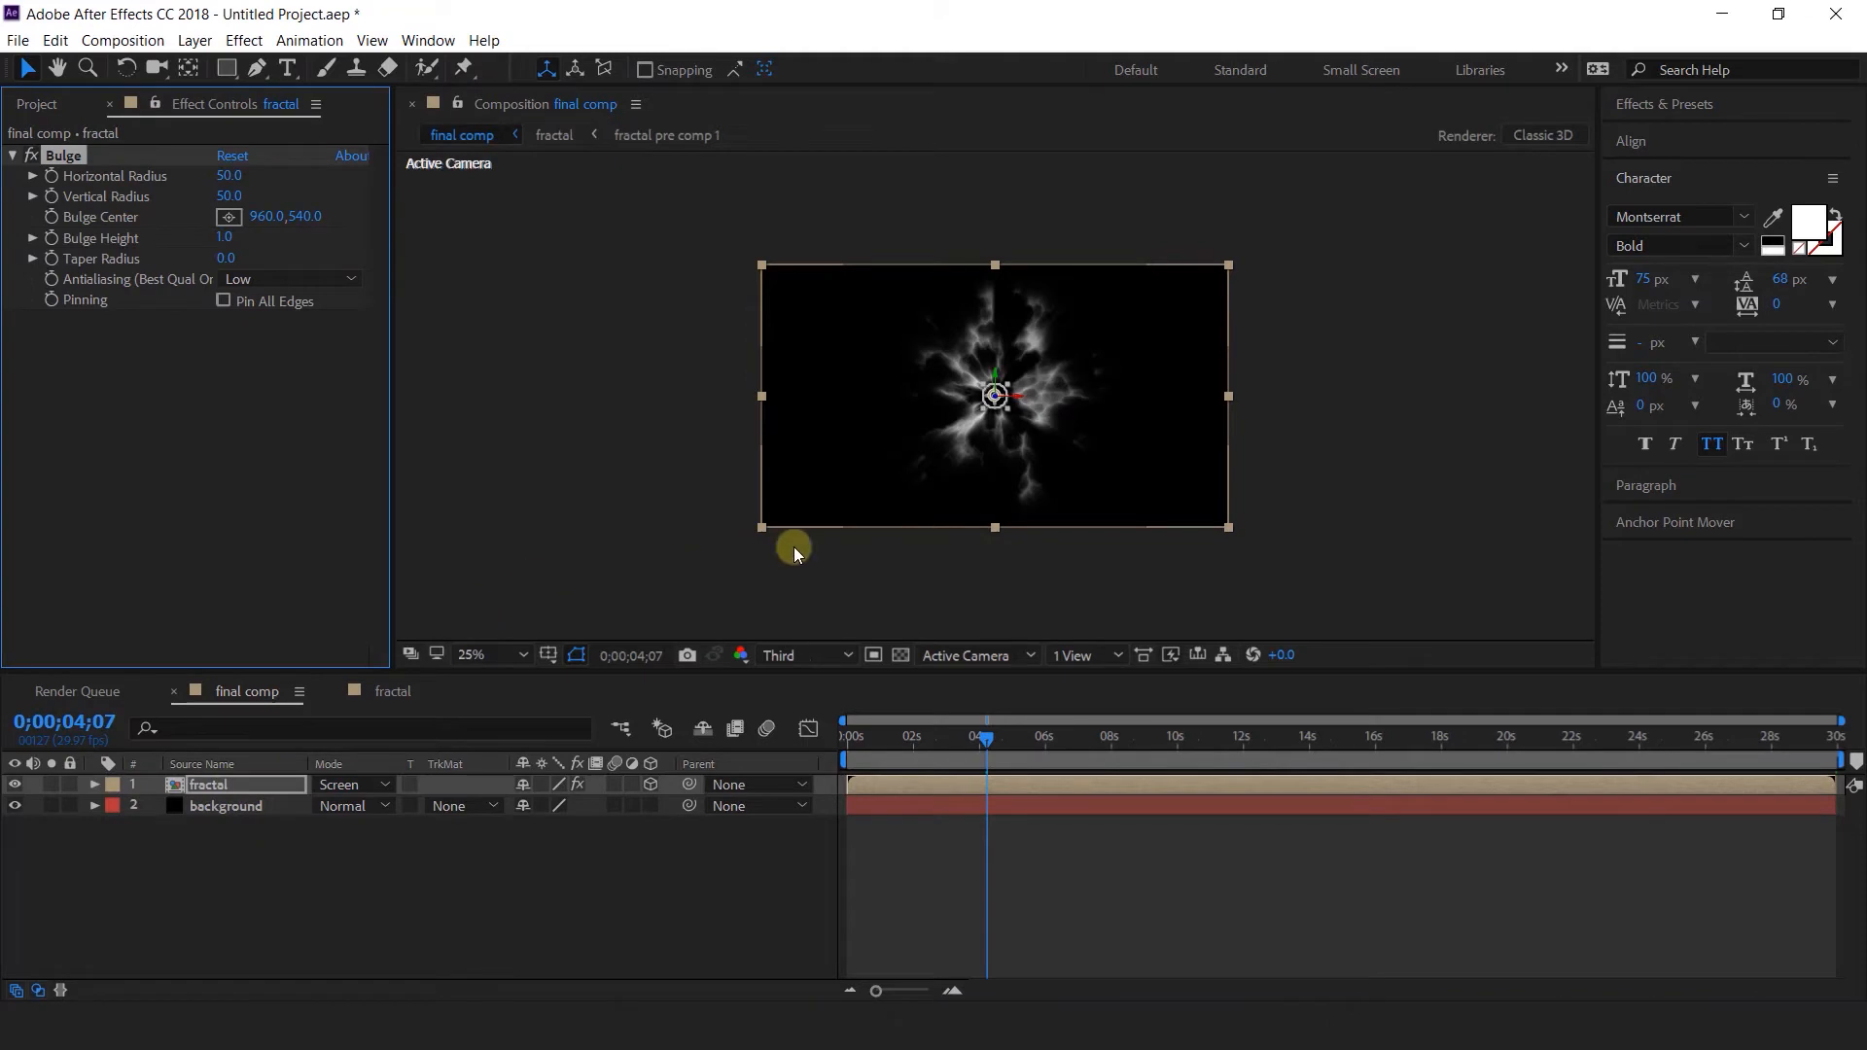
Set both the Horizontal Radius and the Vertical Radius of the Bulge effect to 200.
key("period")
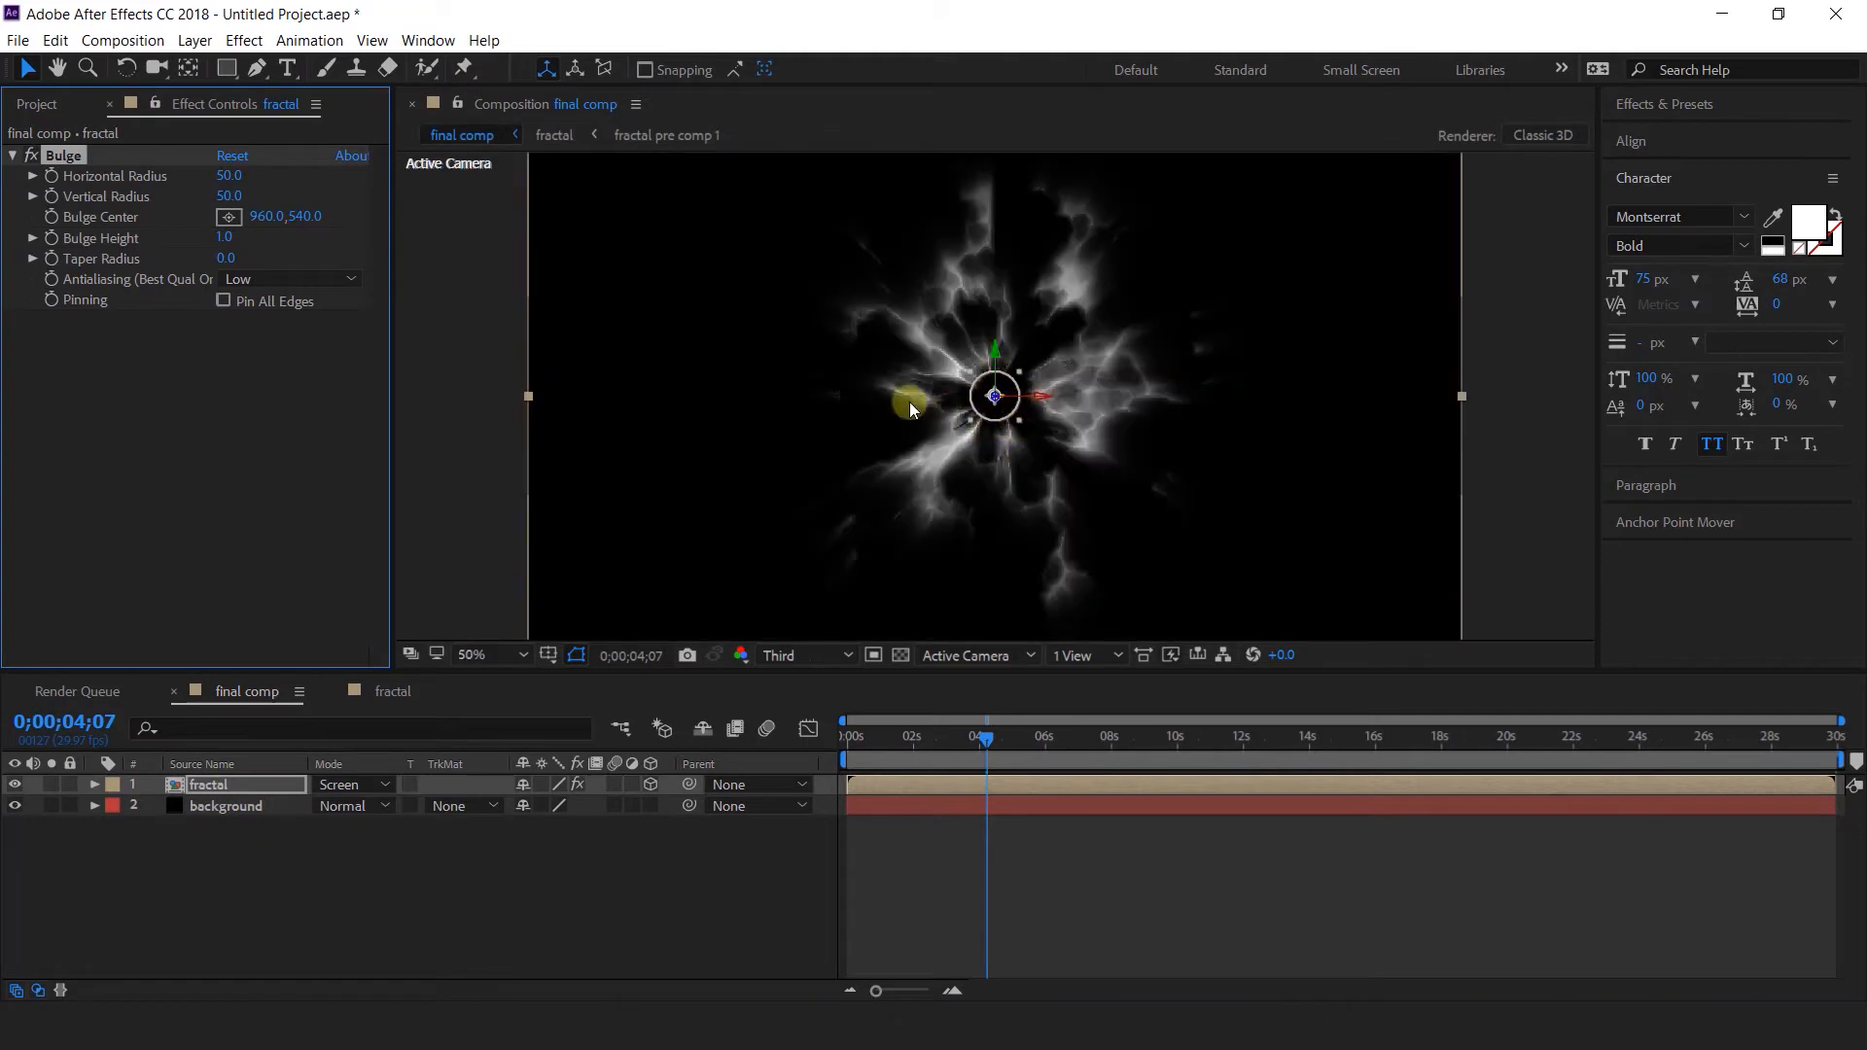
left_click_drag(230, 177, 355, 176)
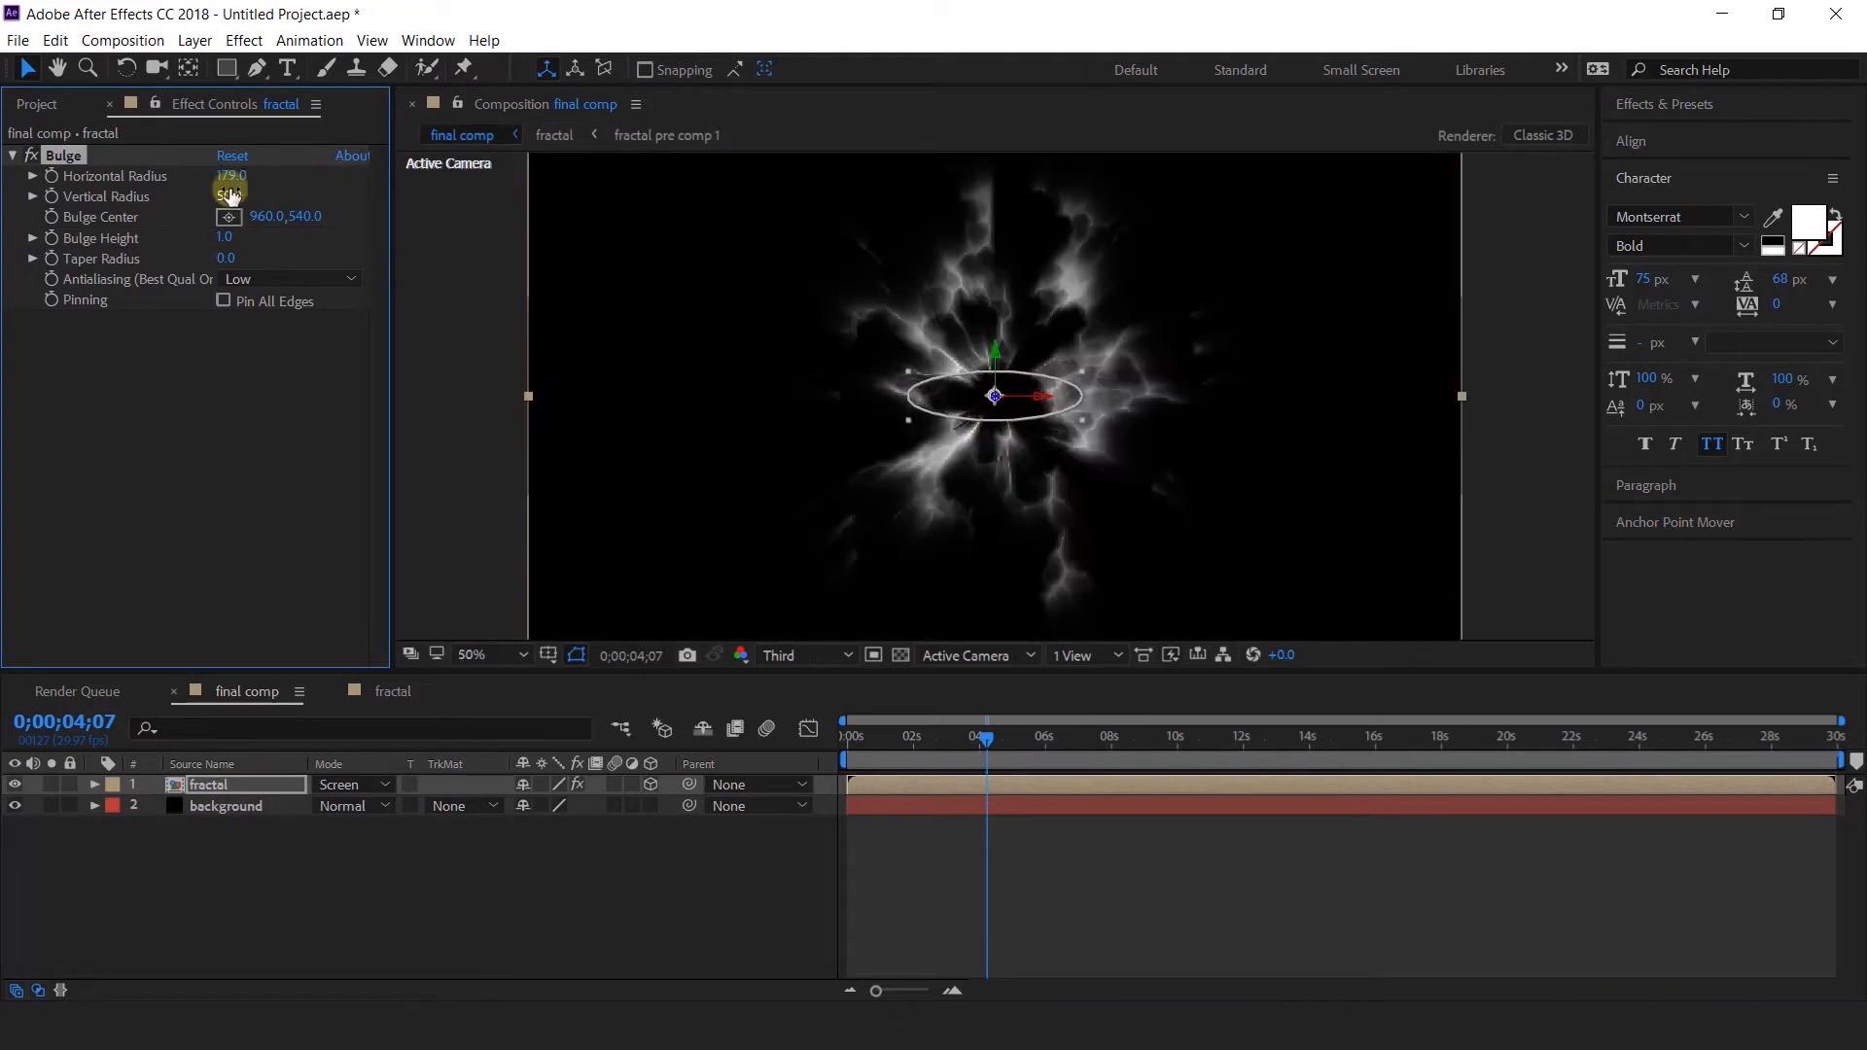
left_click_drag(230, 196, 385, 185)
left_click_drag(230, 175, 292, 172)
left_click(236, 177)
type("200")
key("Tab")
type("200")
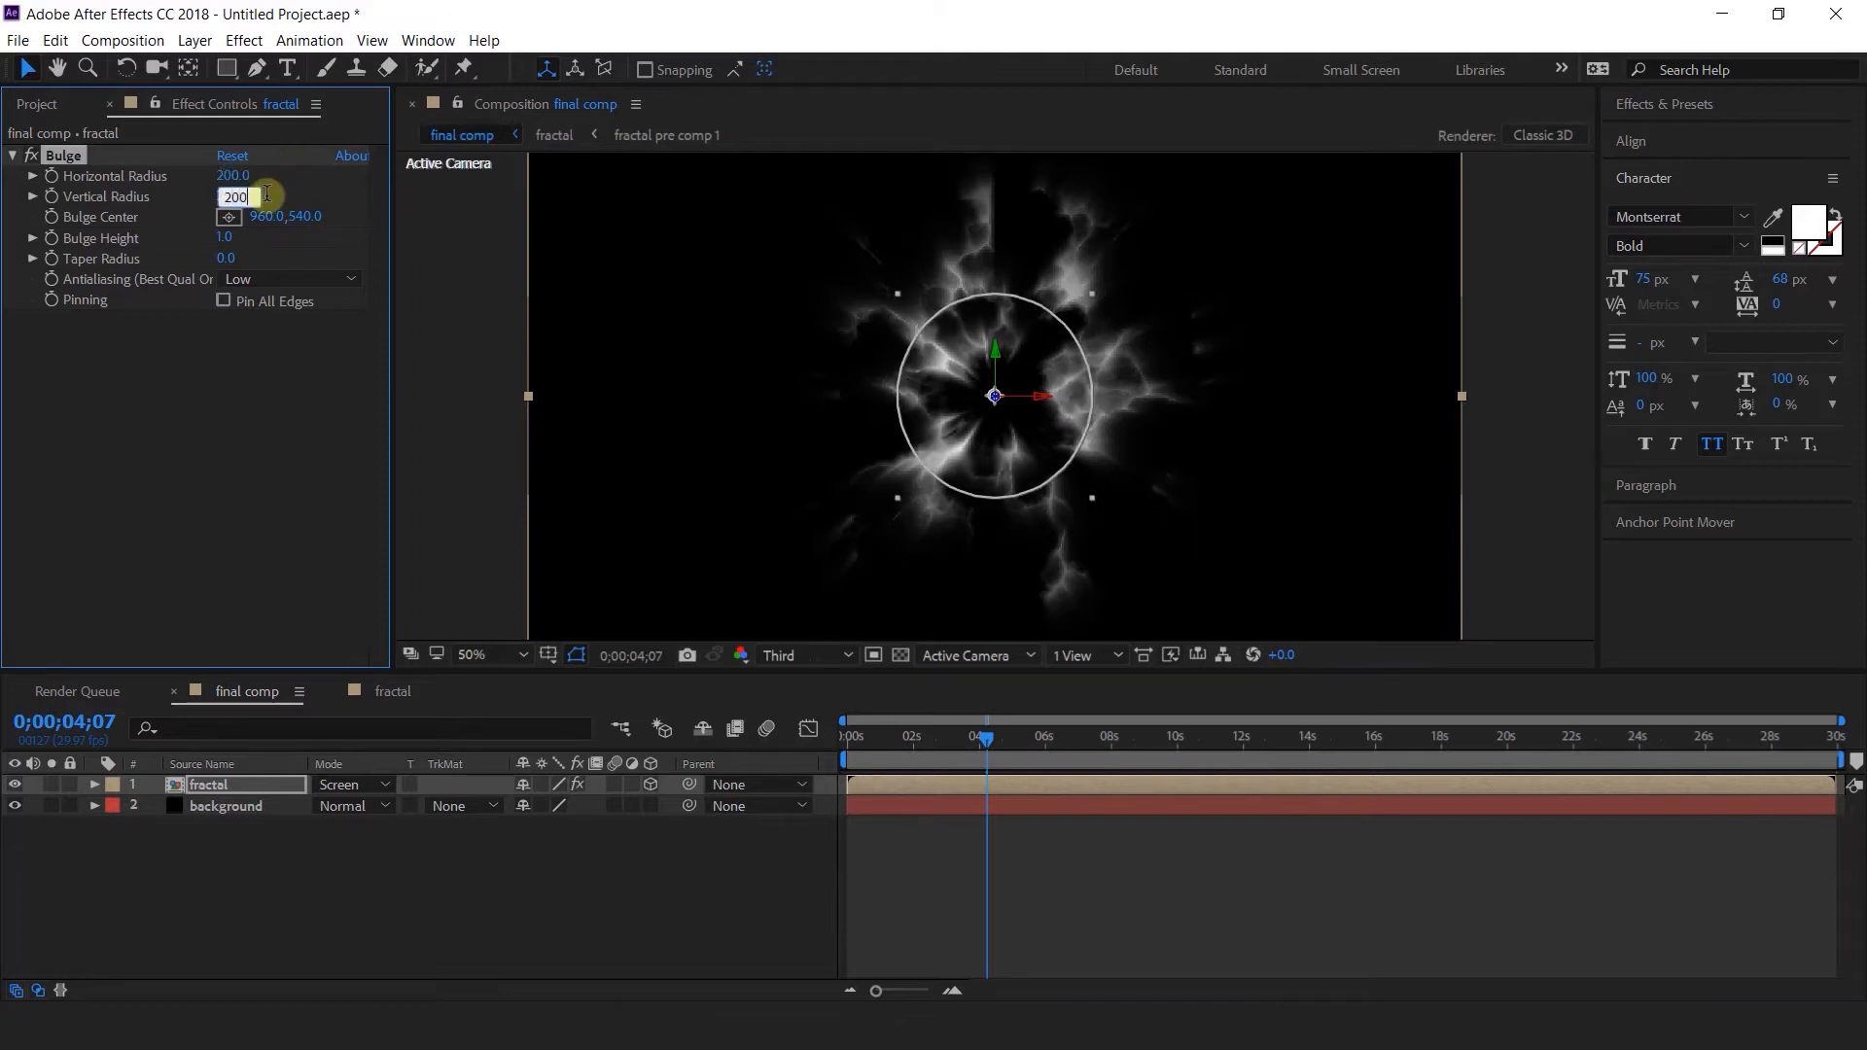
left_click(226, 445)
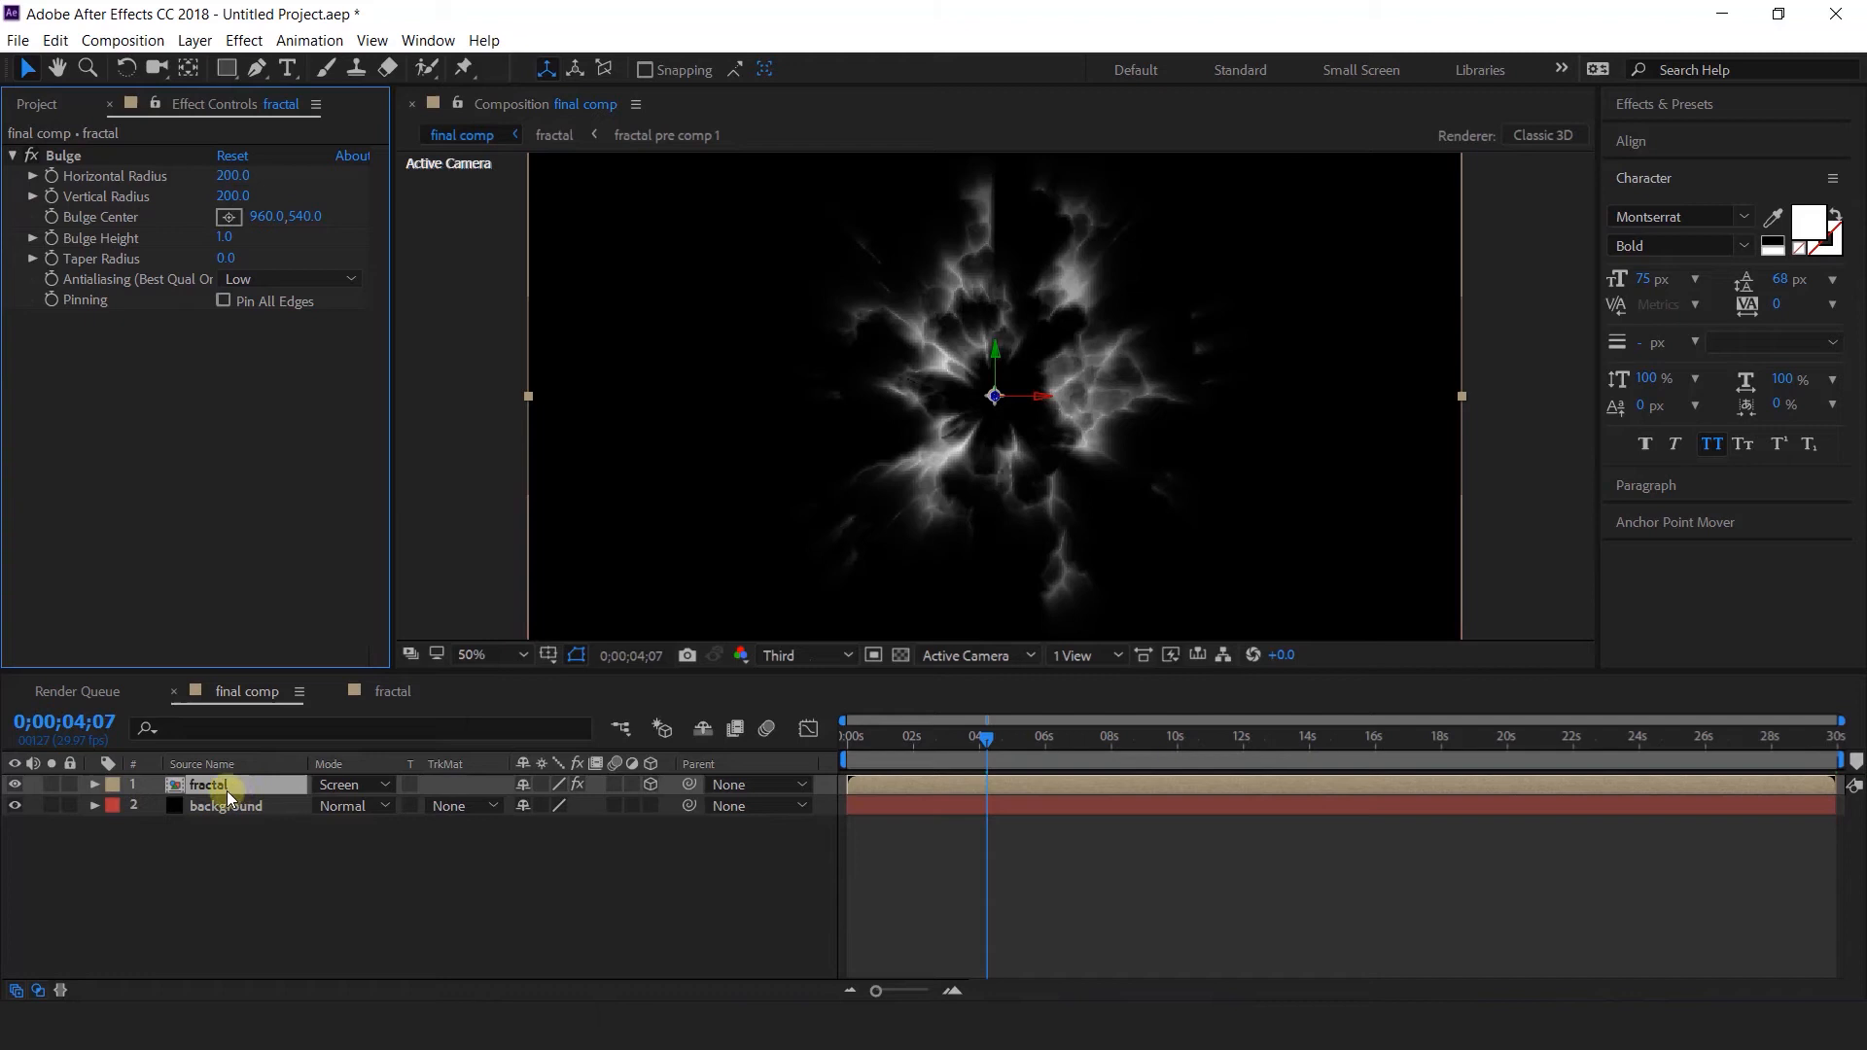
Apply the CC Toner effect to the fractal layer.
key("ctrl+space")
type("cc")
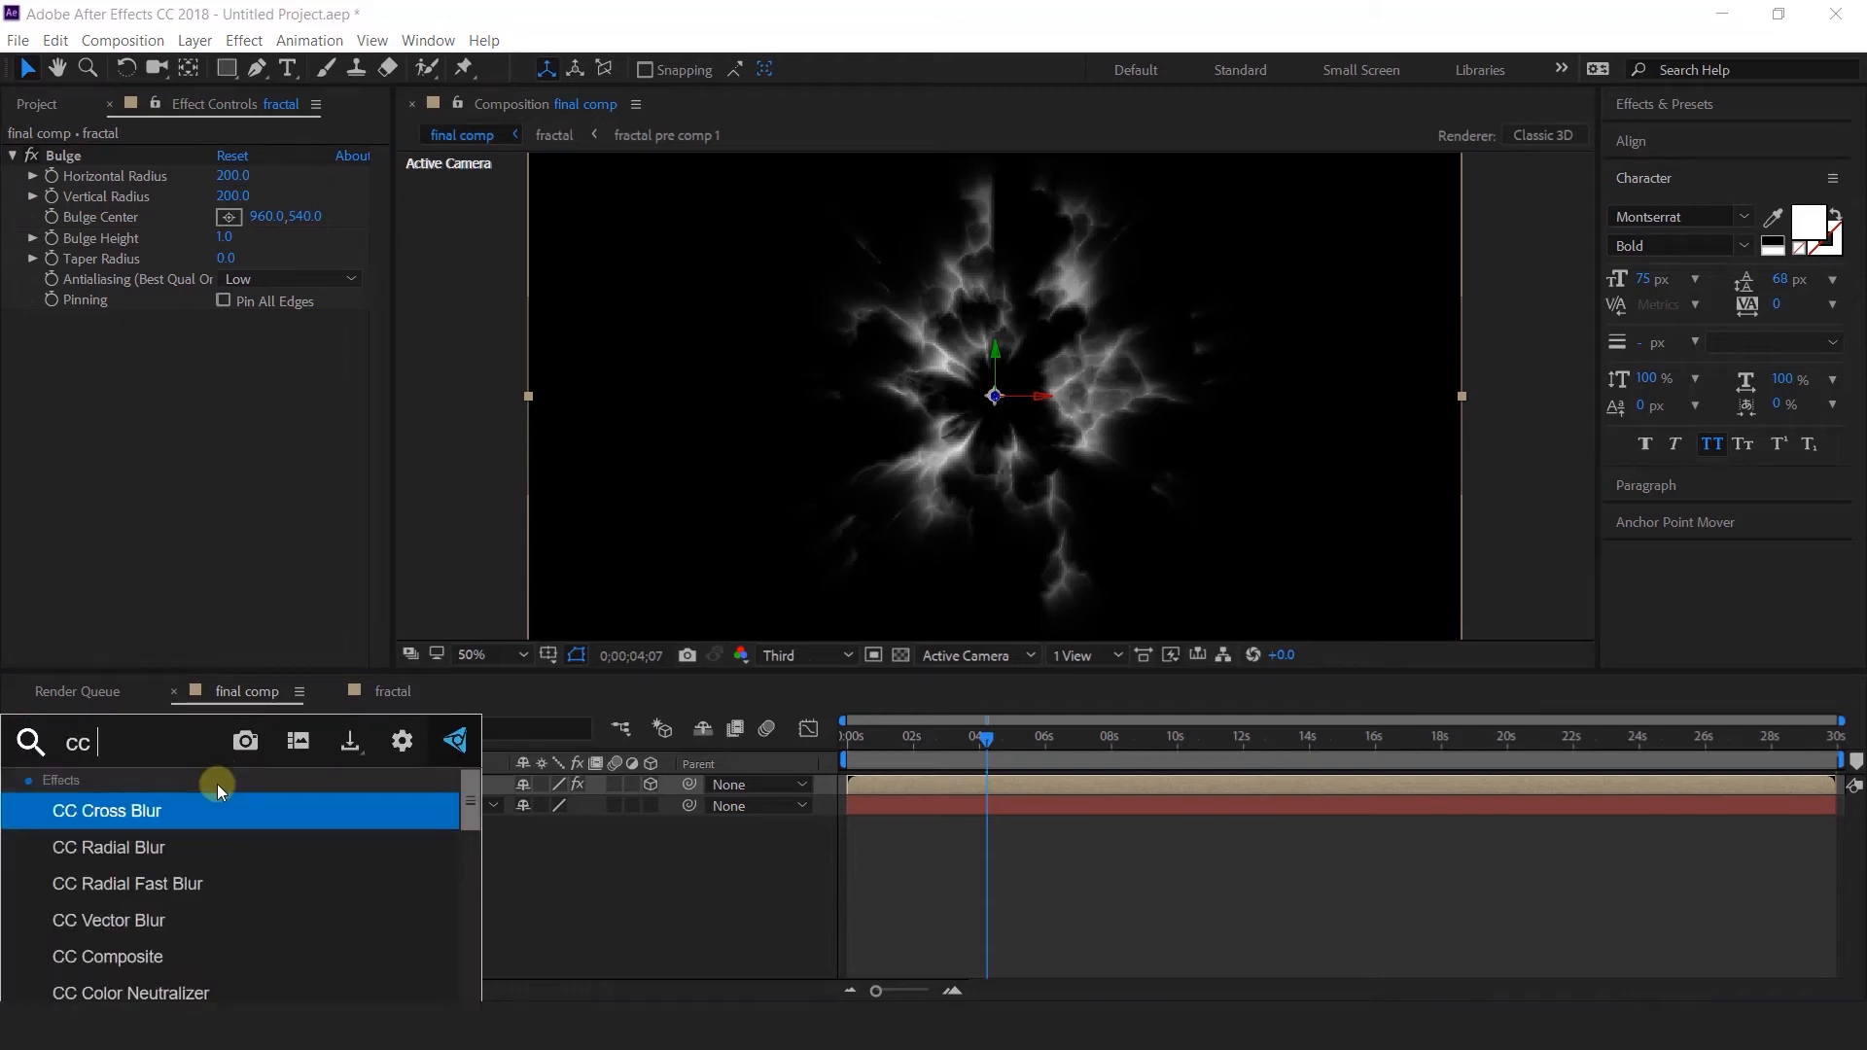
type(" t")
key("Return")
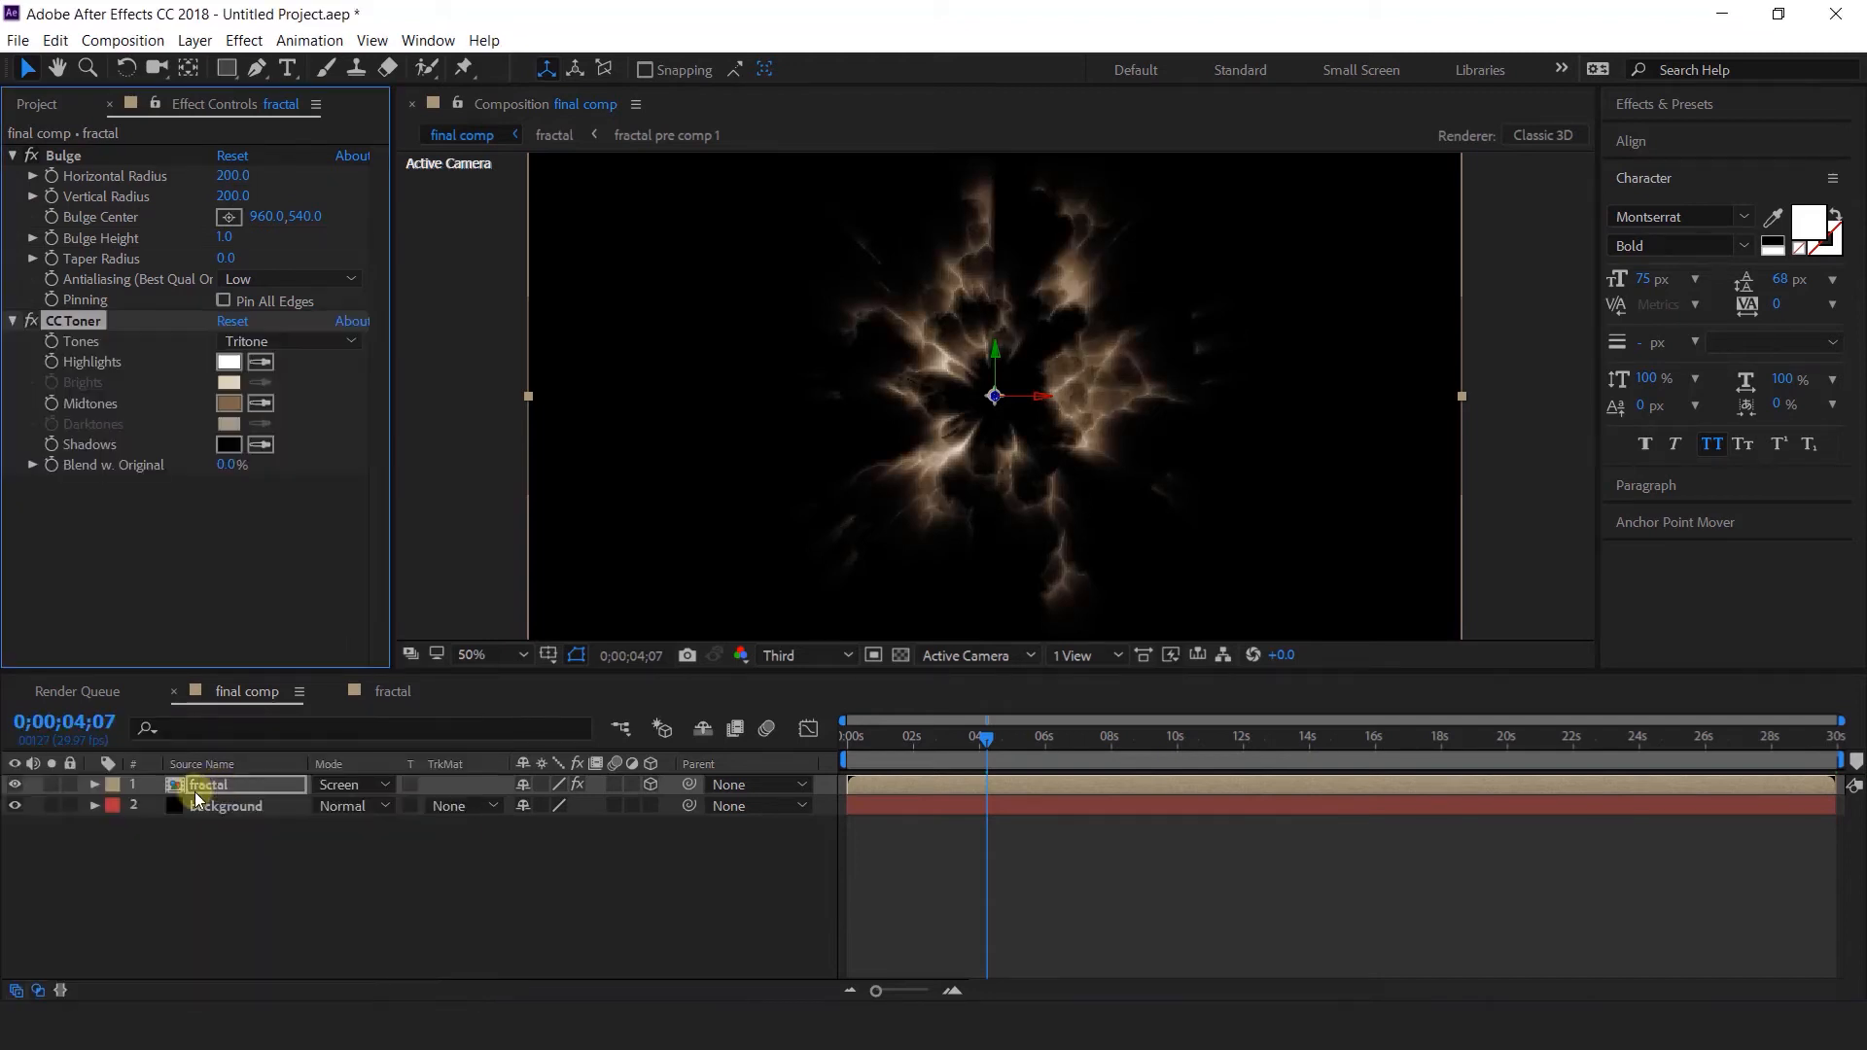
Change the Midtones color of CC Toner to a bright magenta.
left_click(229, 403)
left_click(469, 280)
left_click_drag(469, 280, 482, 206)
key("Return")
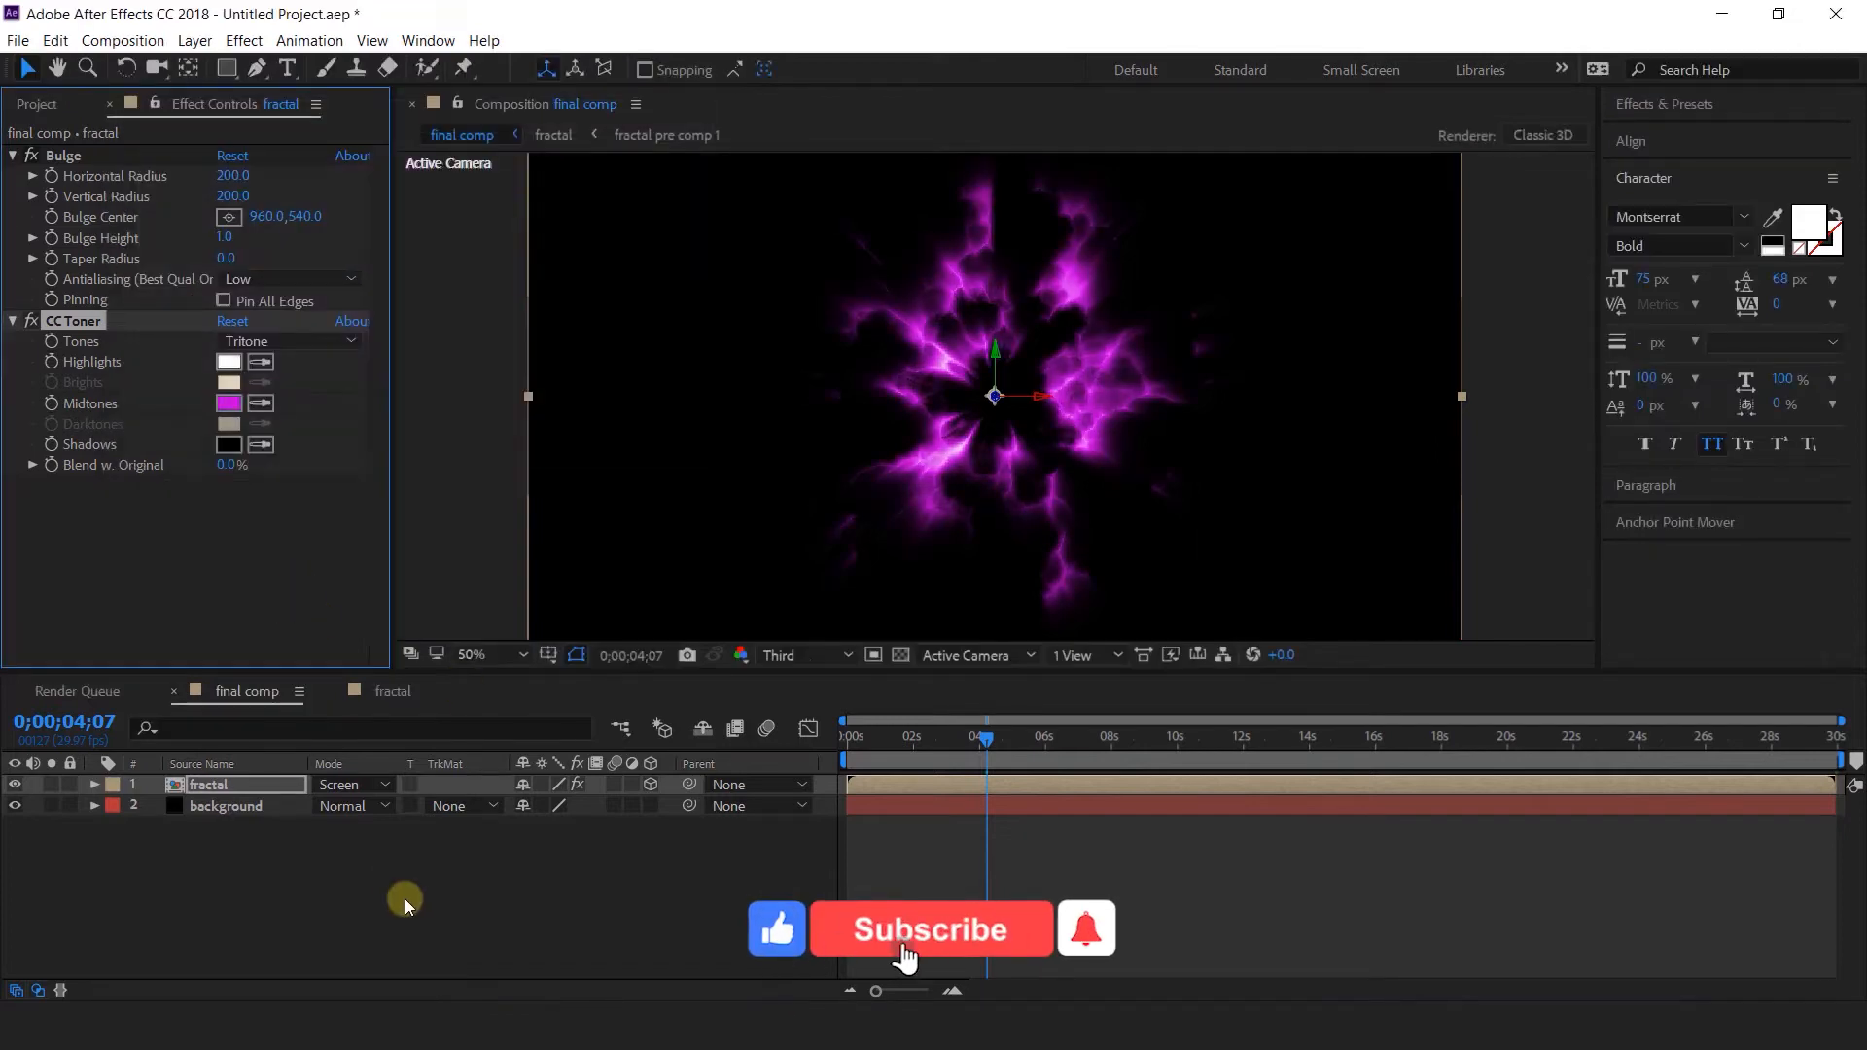
left_click(405, 898)
Scale the fractal layer to 120% and collapse its properties.
left_click(207, 787)
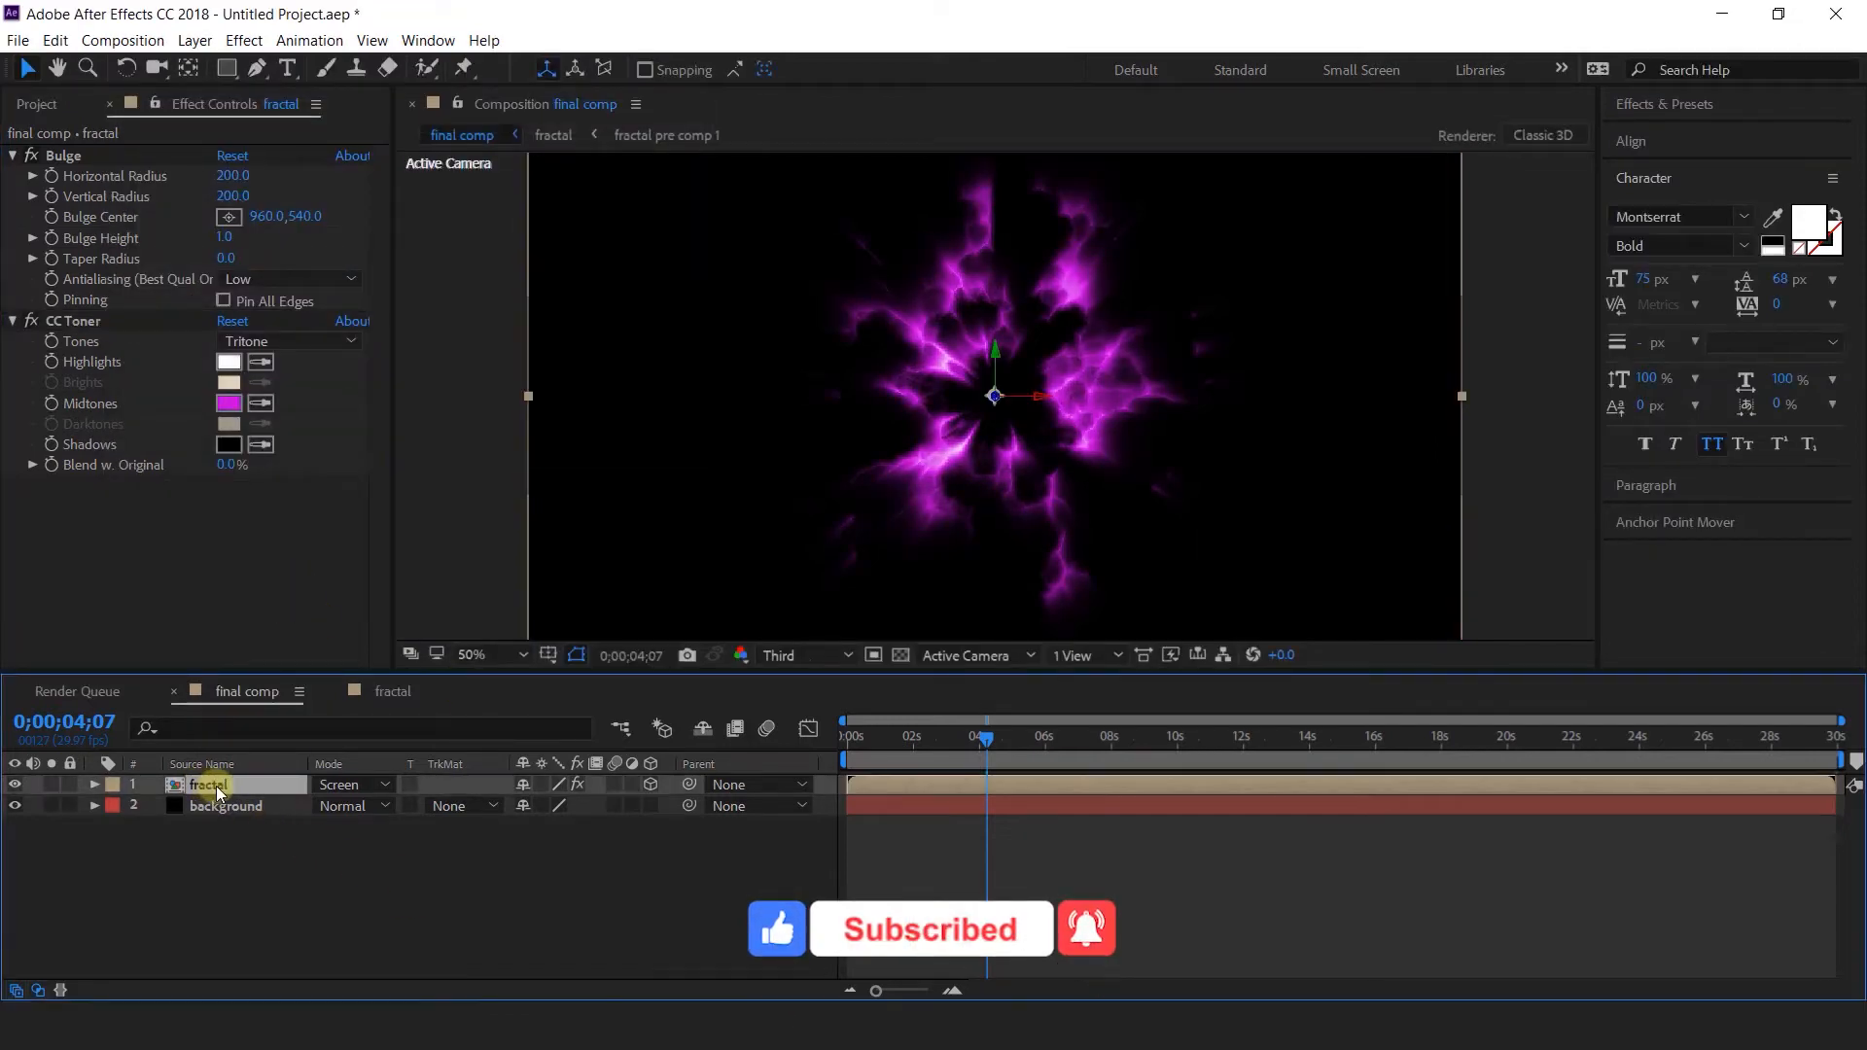
key("s")
left_click_drag(622, 805, 653, 806)
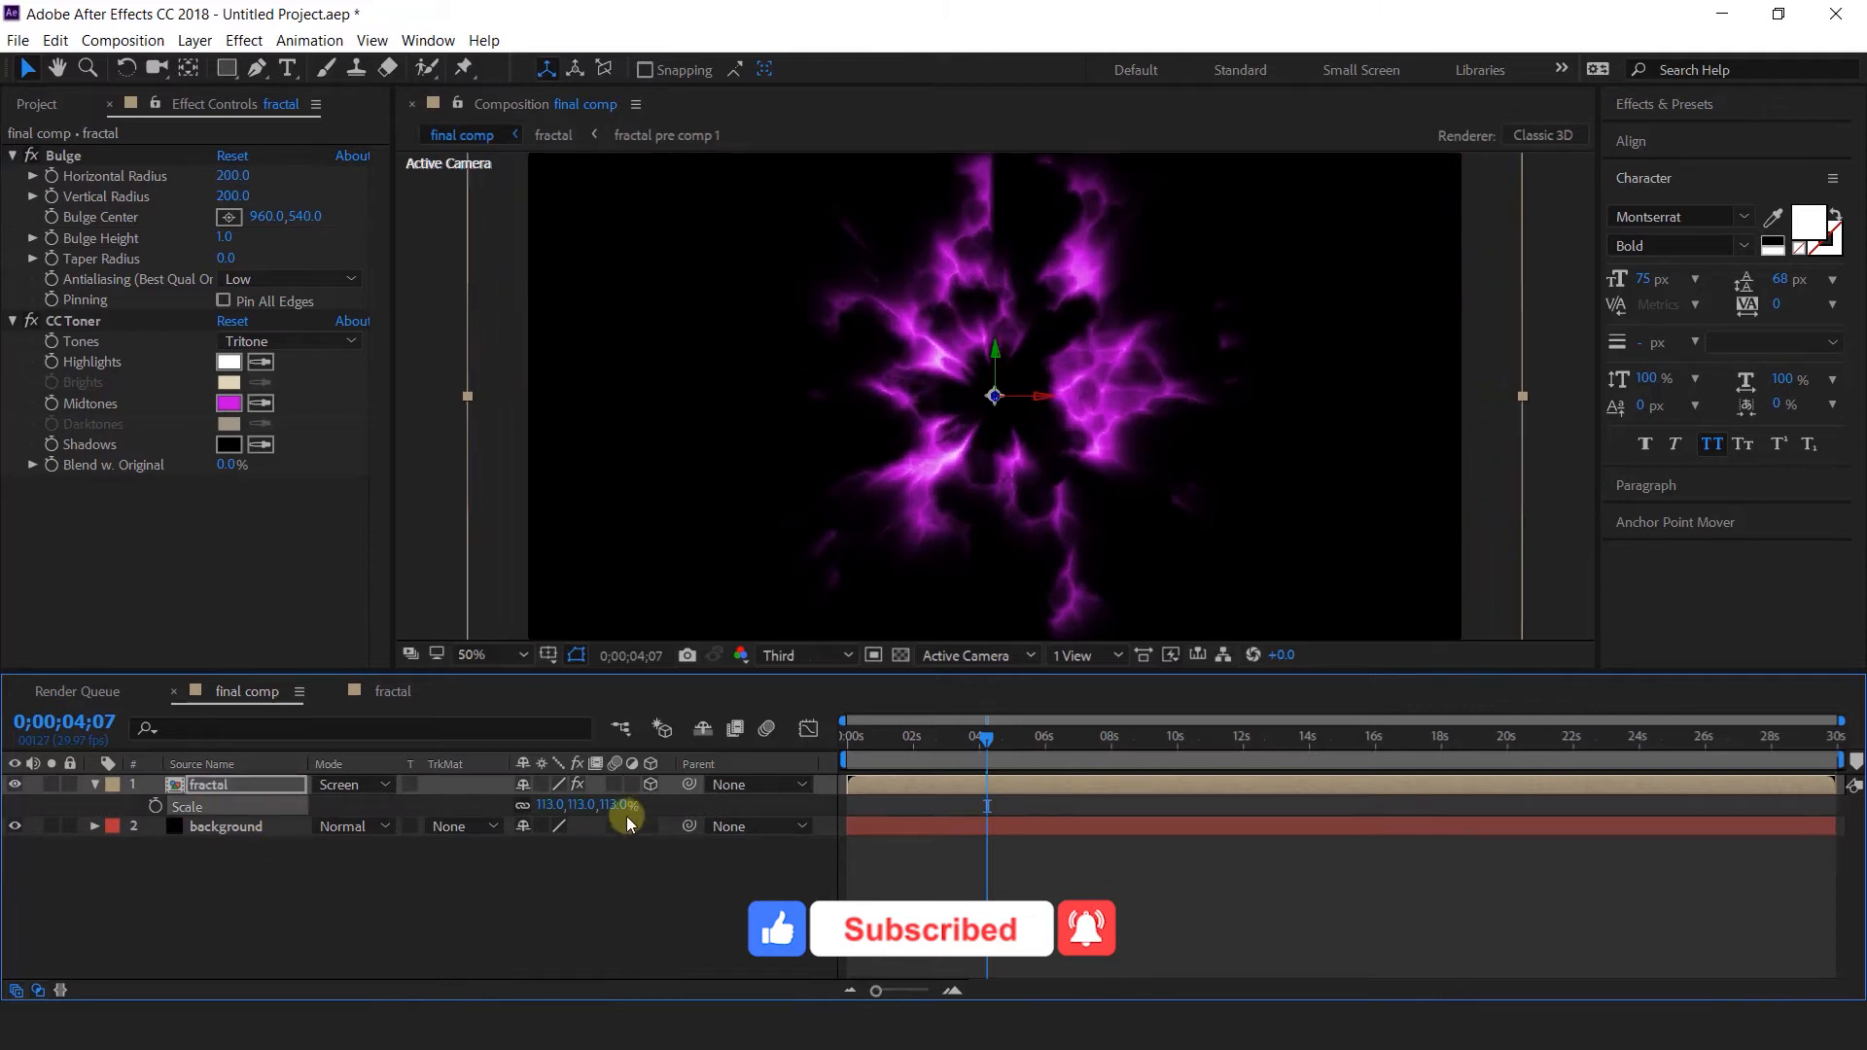
left_click(614, 805)
type("120")
key("Return")
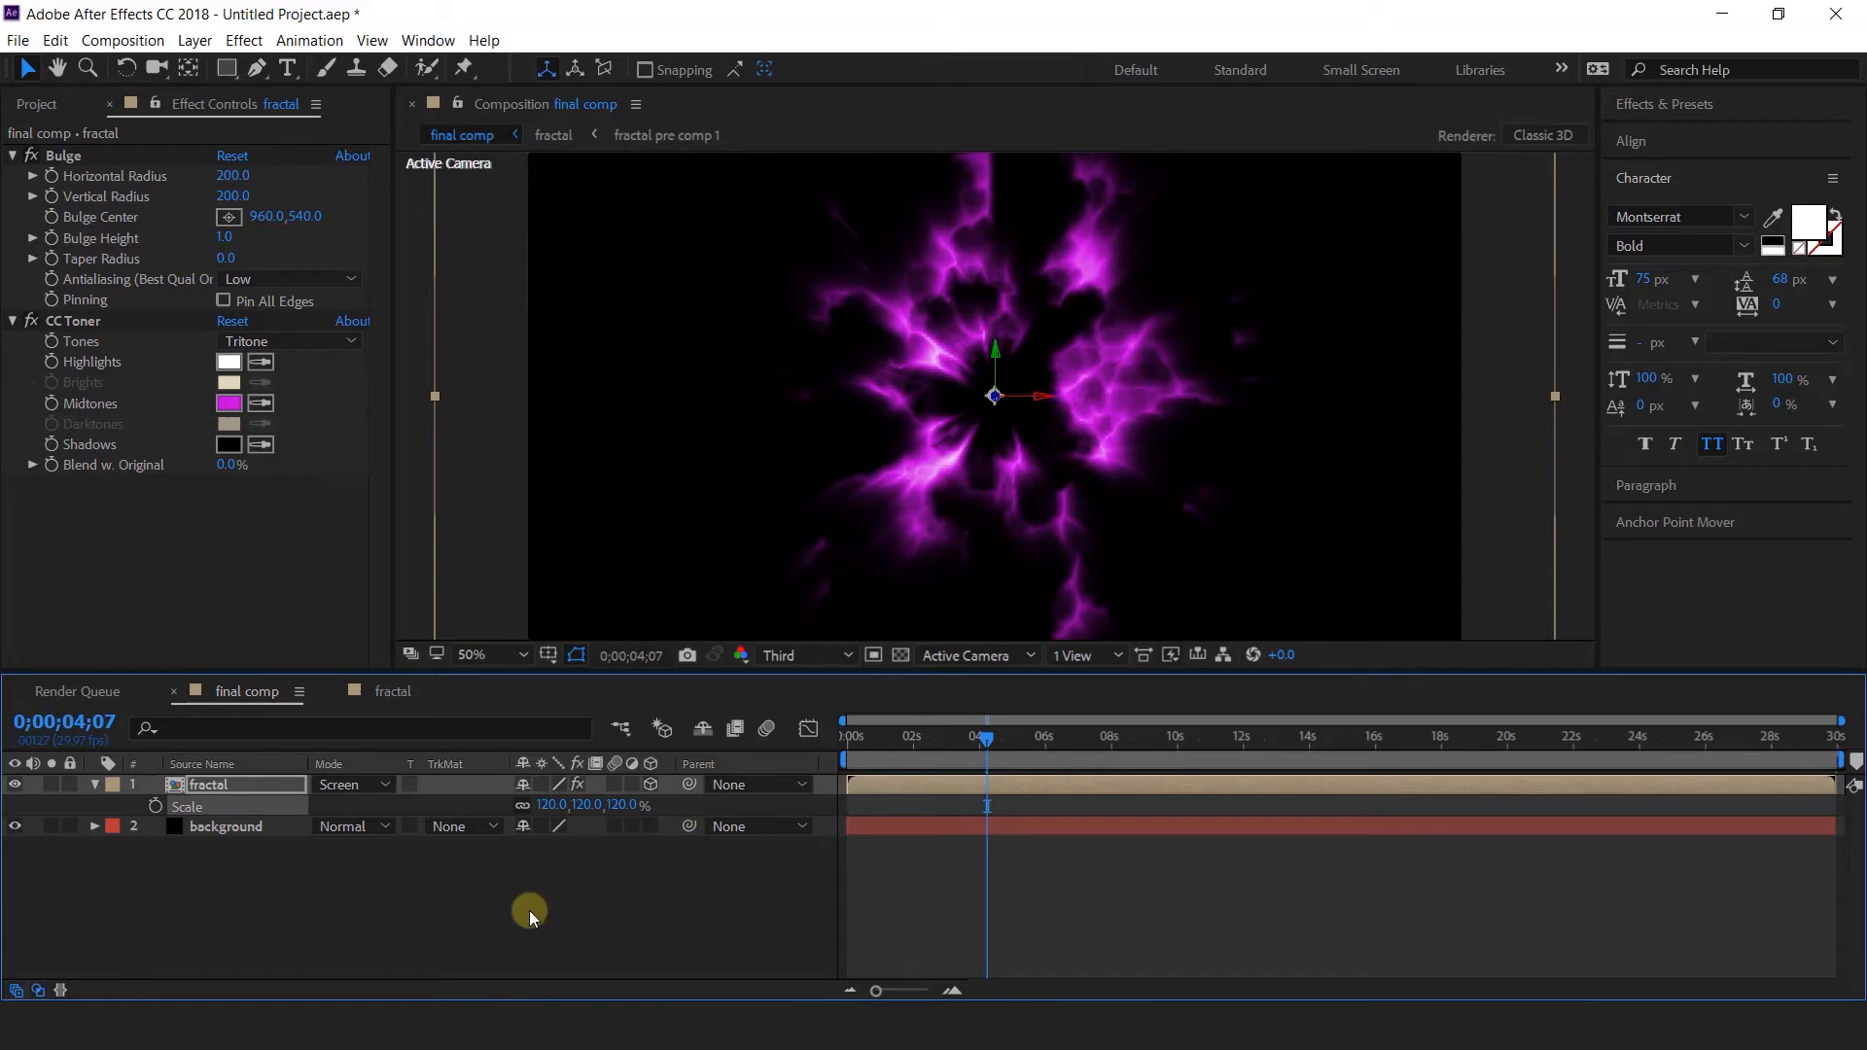
left_click(529, 911)
left_click(95, 785)
Duplicate the fractal layer and set the Scale of the upper copy to 110%.
left_click(211, 789)
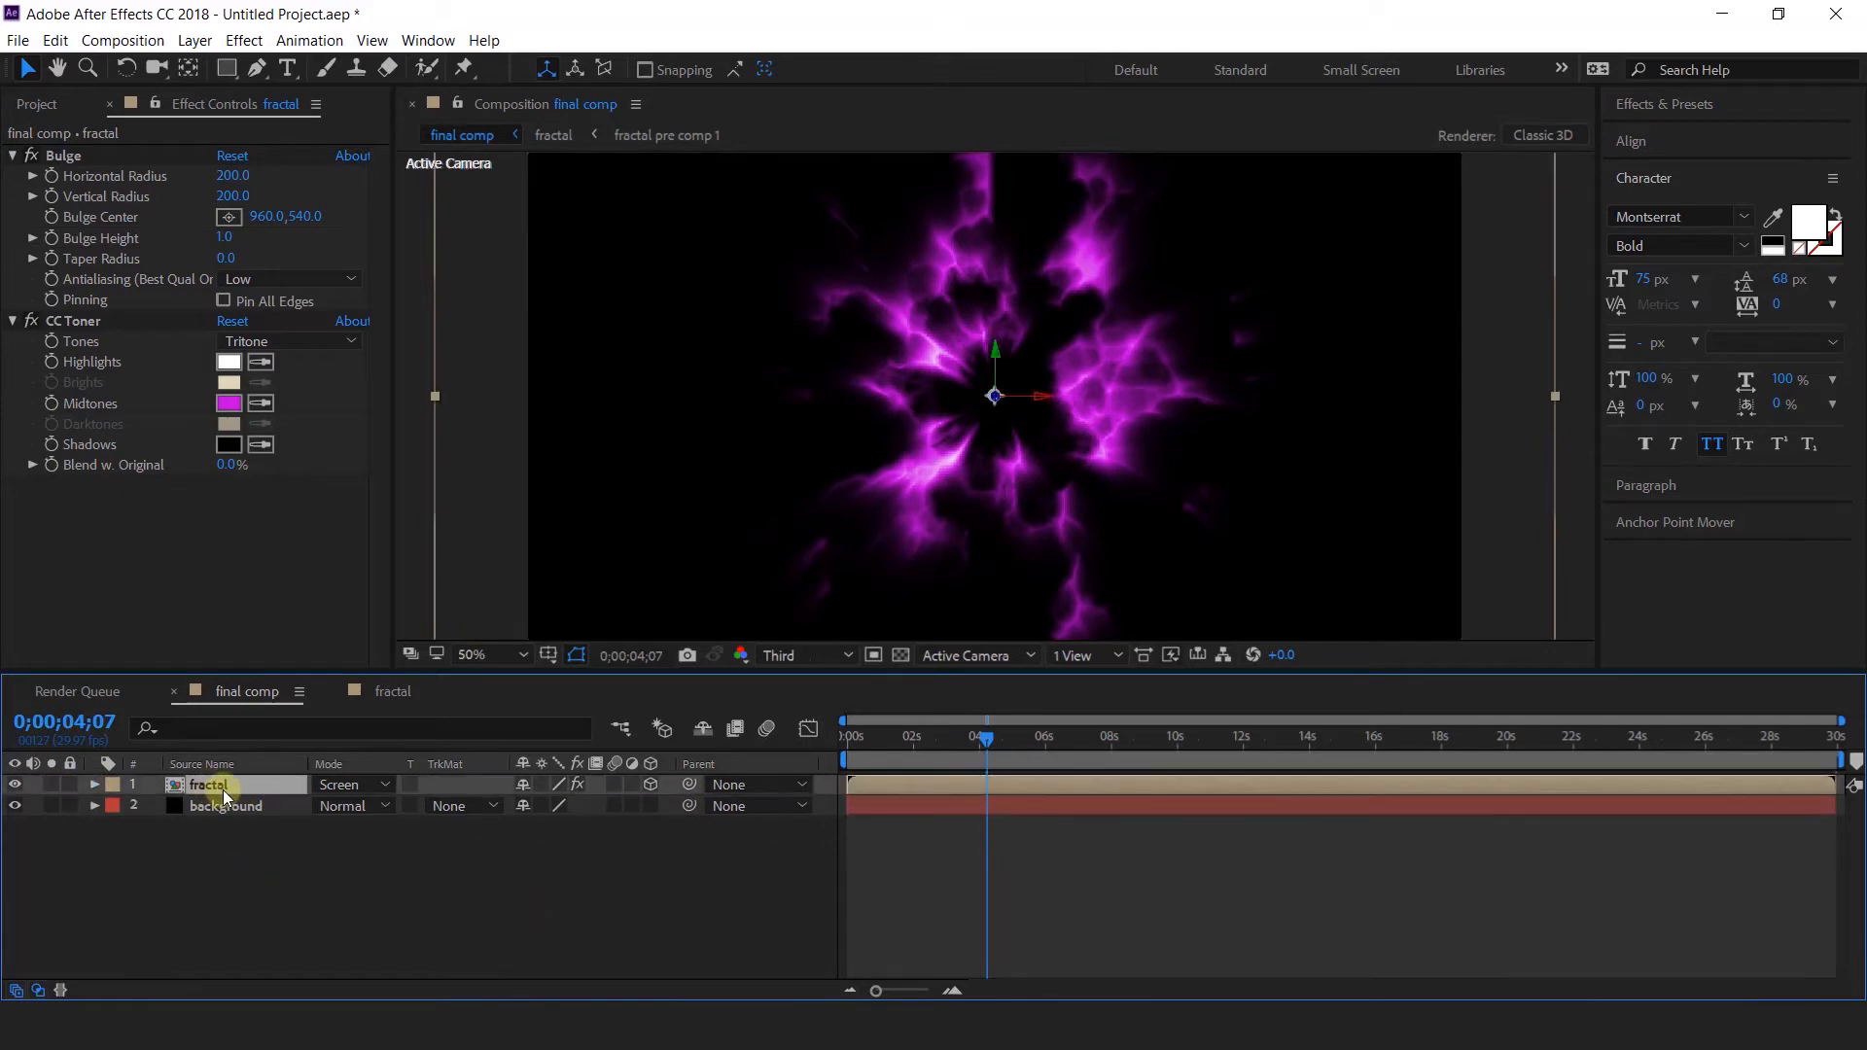
key("ctrl+d")
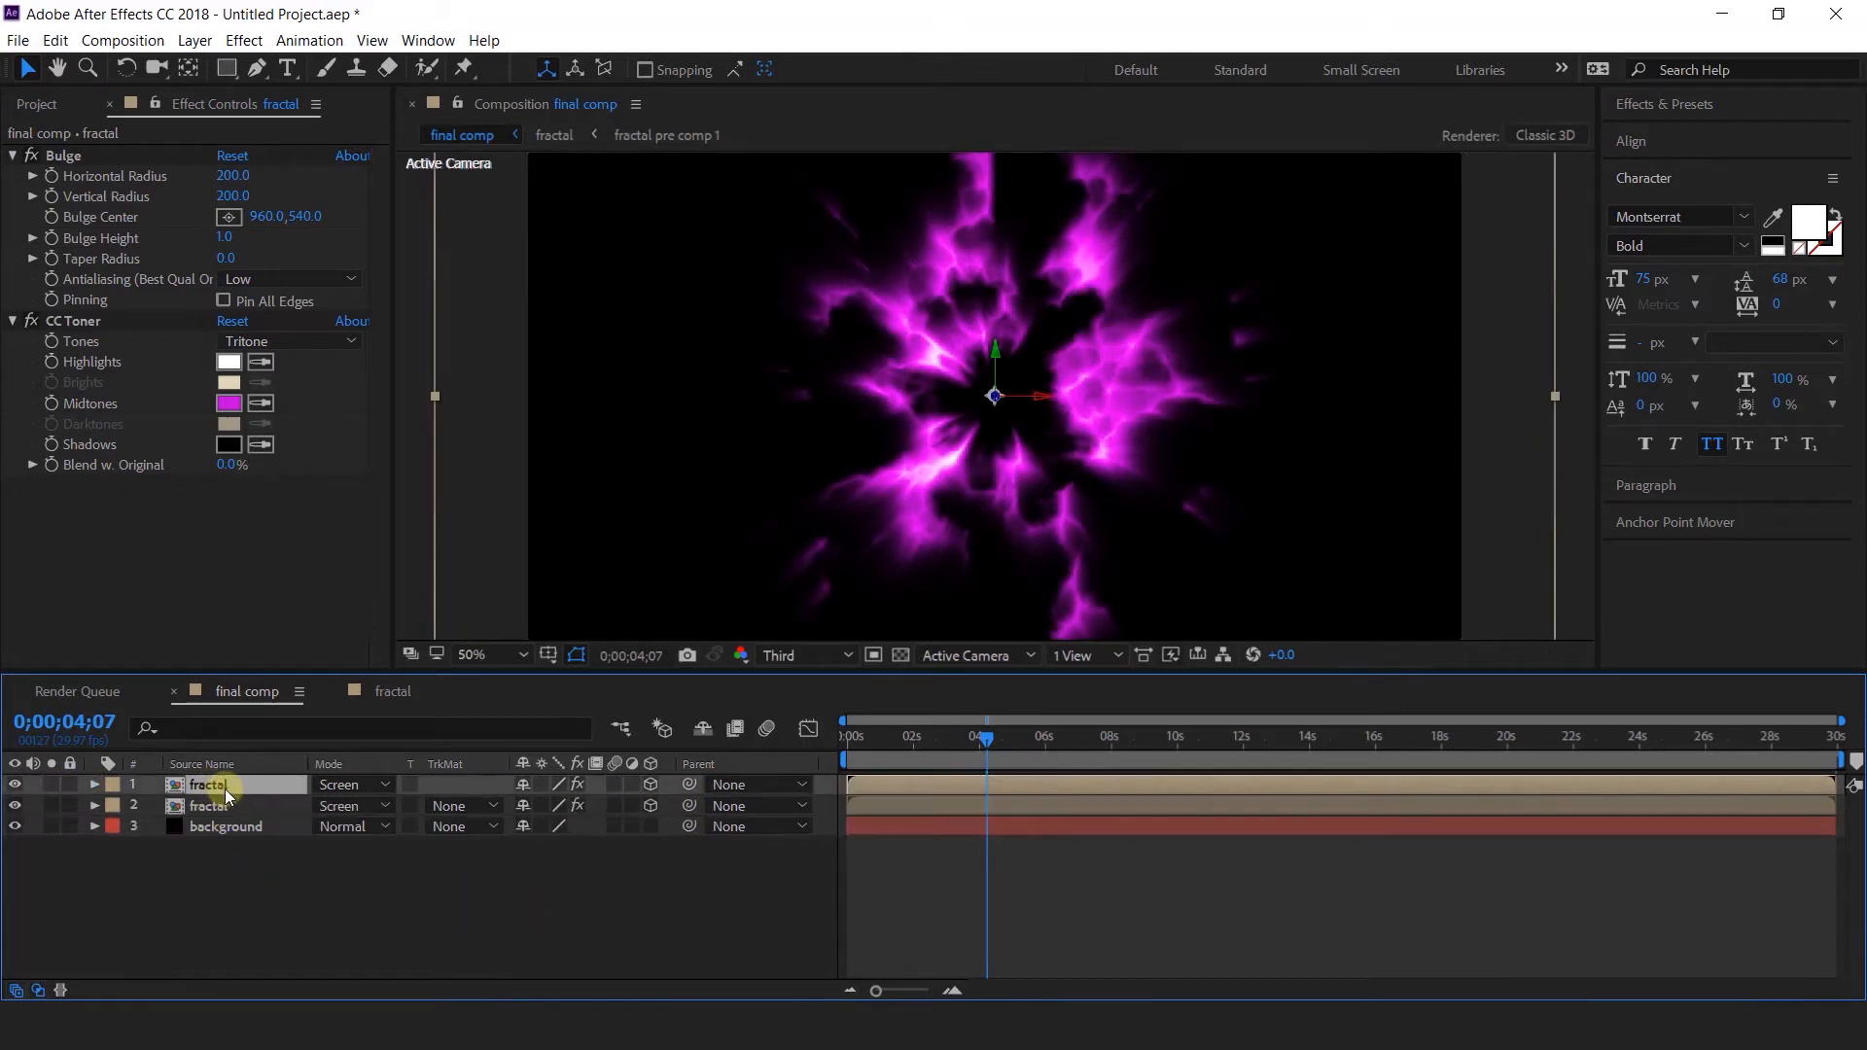
key("s")
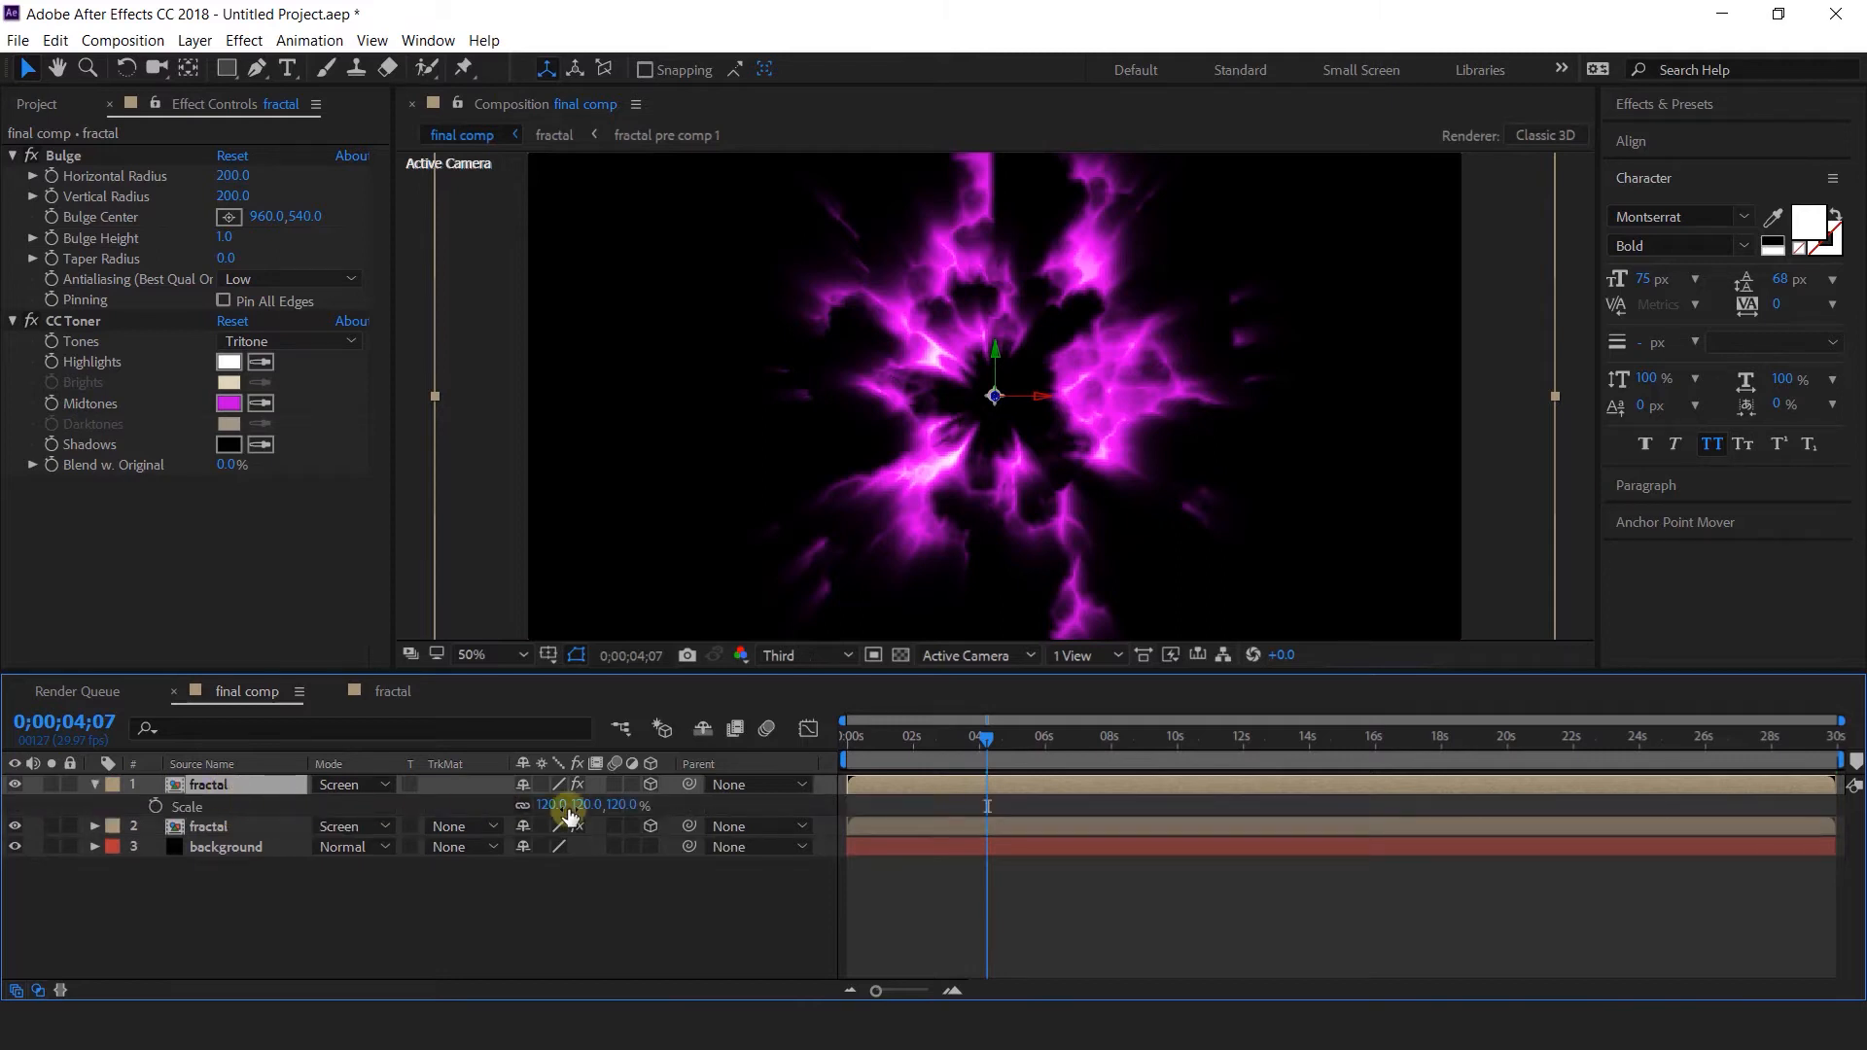
left_click(624, 805)
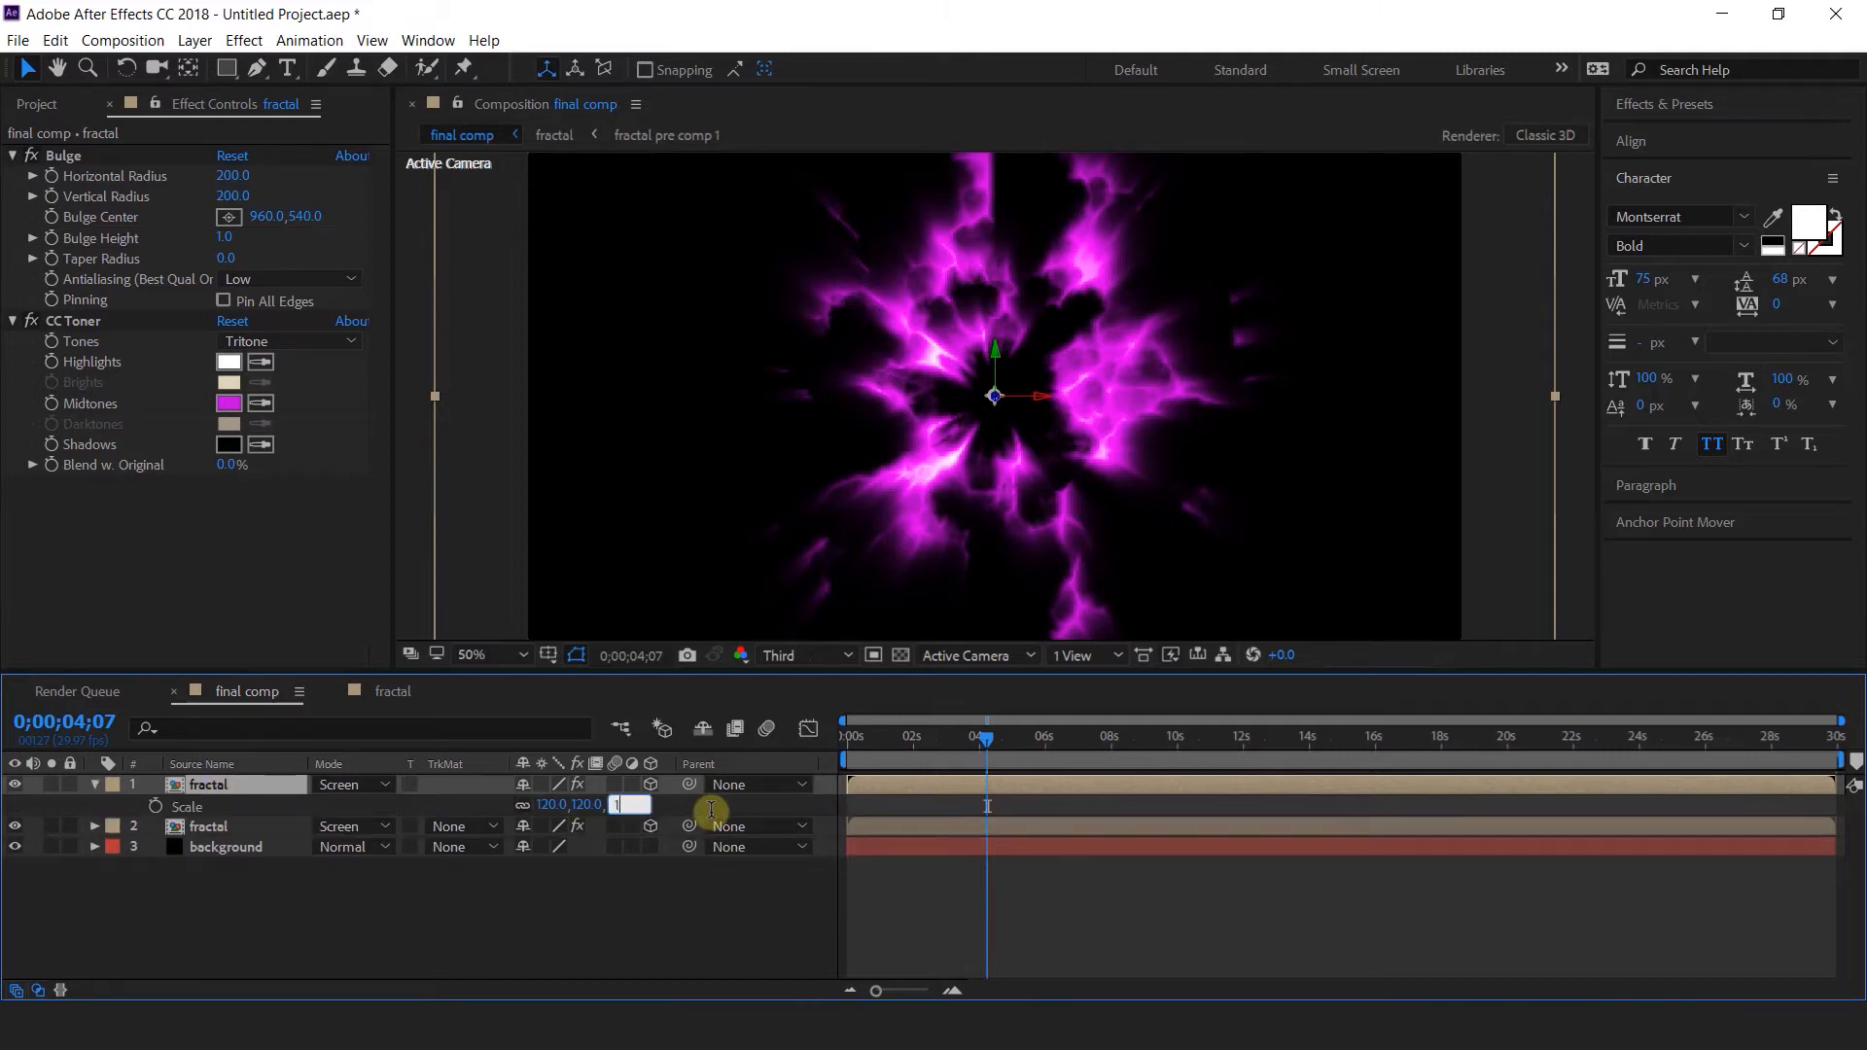
key("Return")
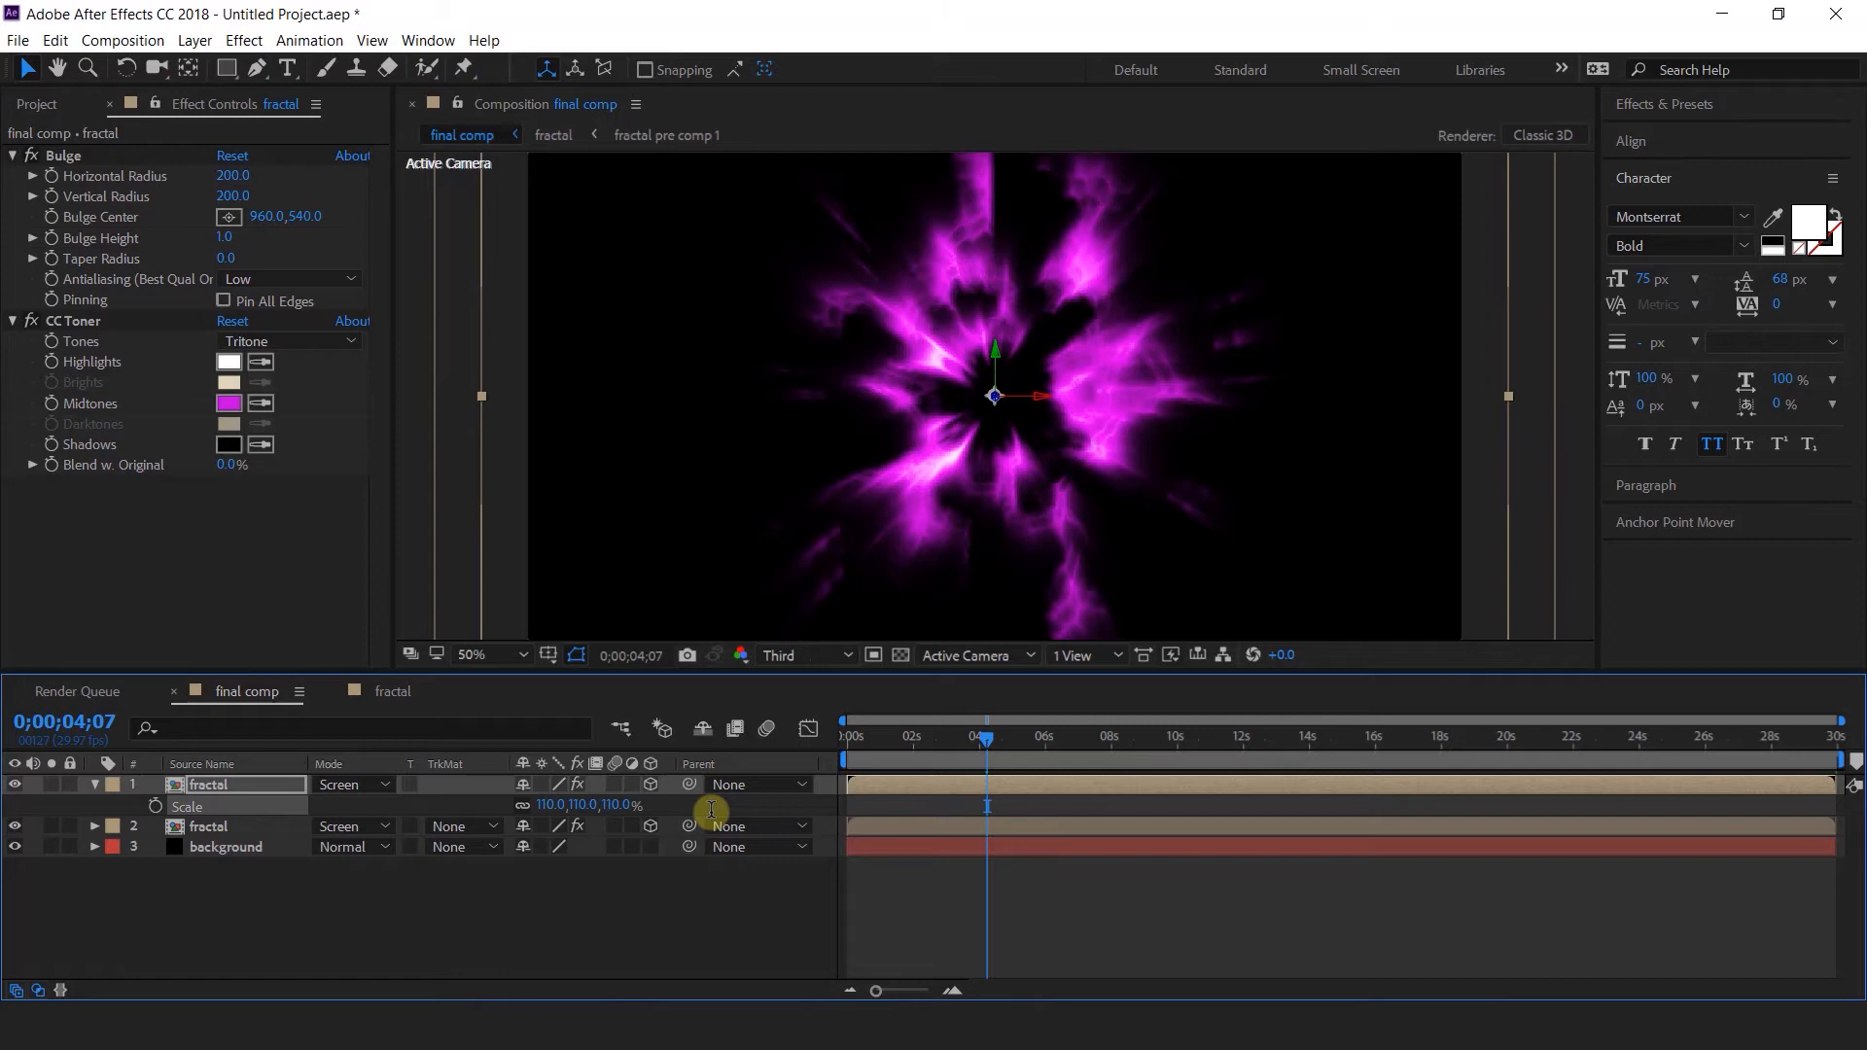
Change the CC Toner Midtones color of the upper fractal copy to orange and check the result at another time.
left_click(229, 403)
left_click_drag(463, 202, 500, 443)
left_click(662, 154)
left_click_drag(958, 738, 1025, 738)
Set the Bulge effect's Horizontal Radius and Vertical Radius to 300 on the lower fractal layer.
left_click(212, 827)
left_click(233, 176)
type("300")
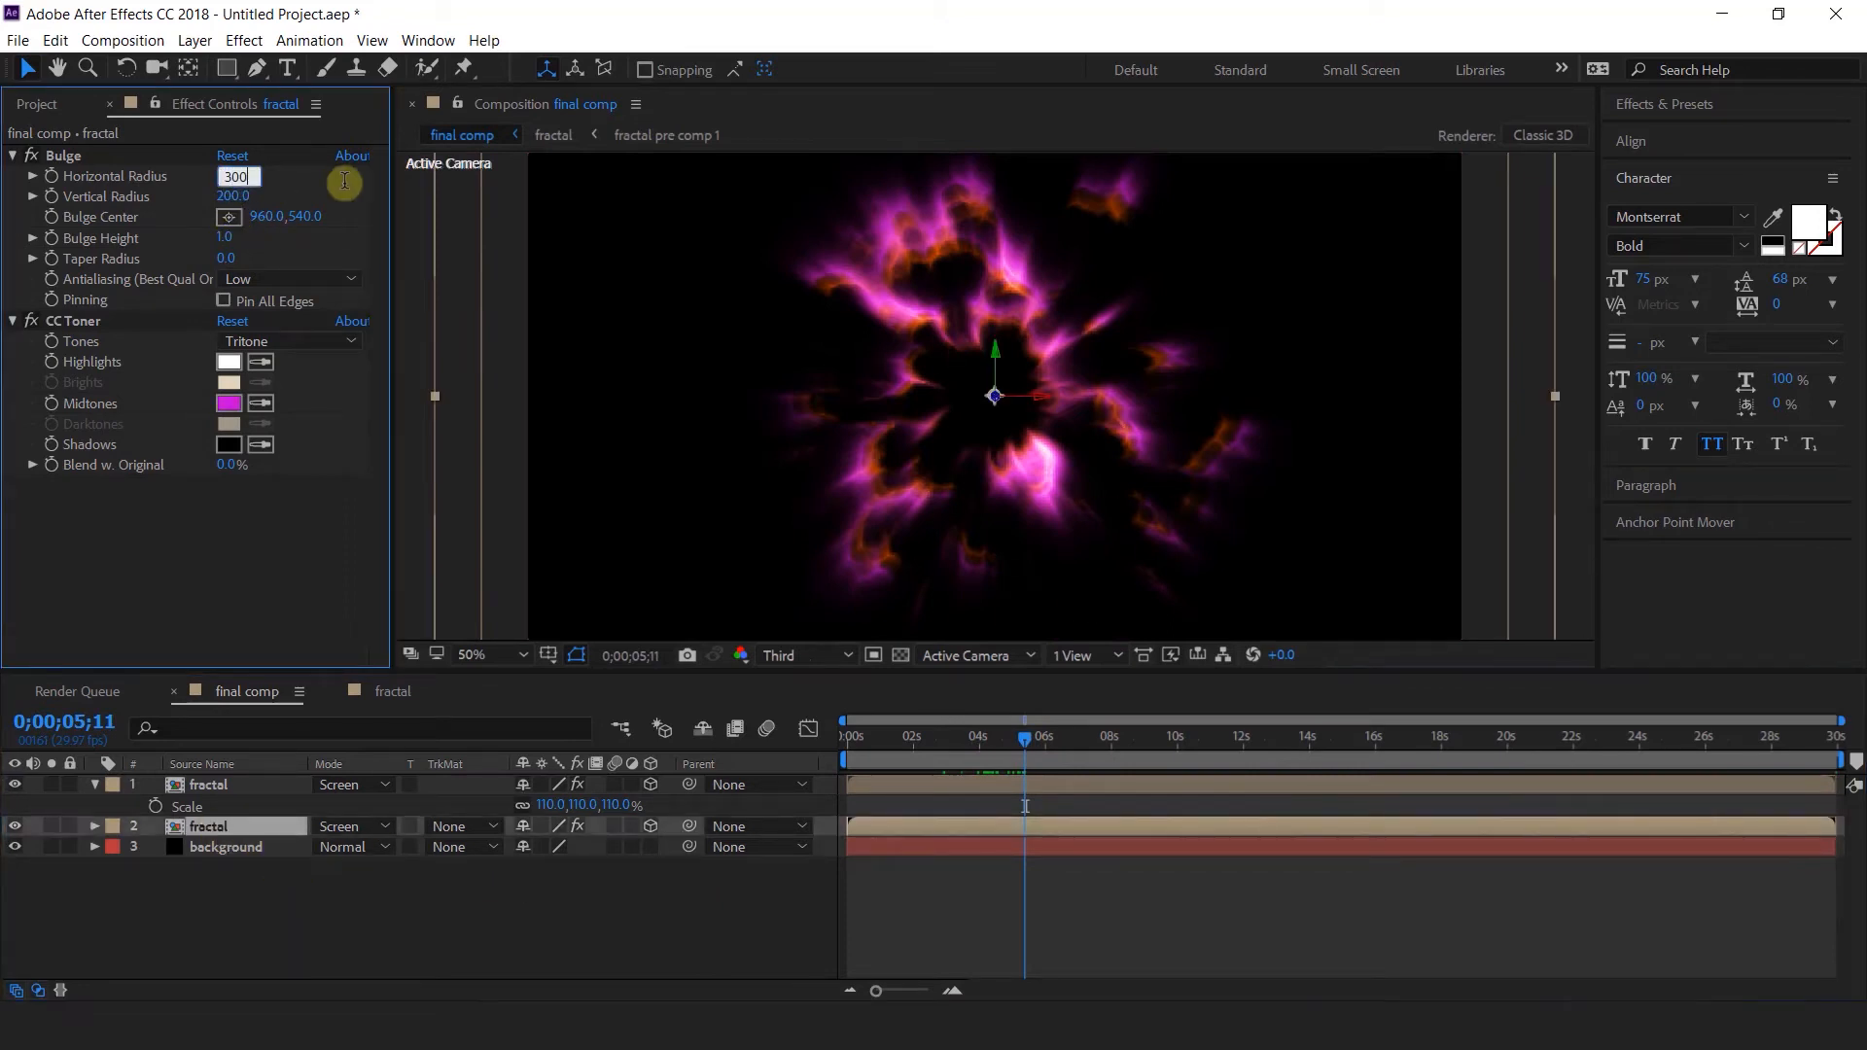
key("Tab")
type("300")
key("Return")
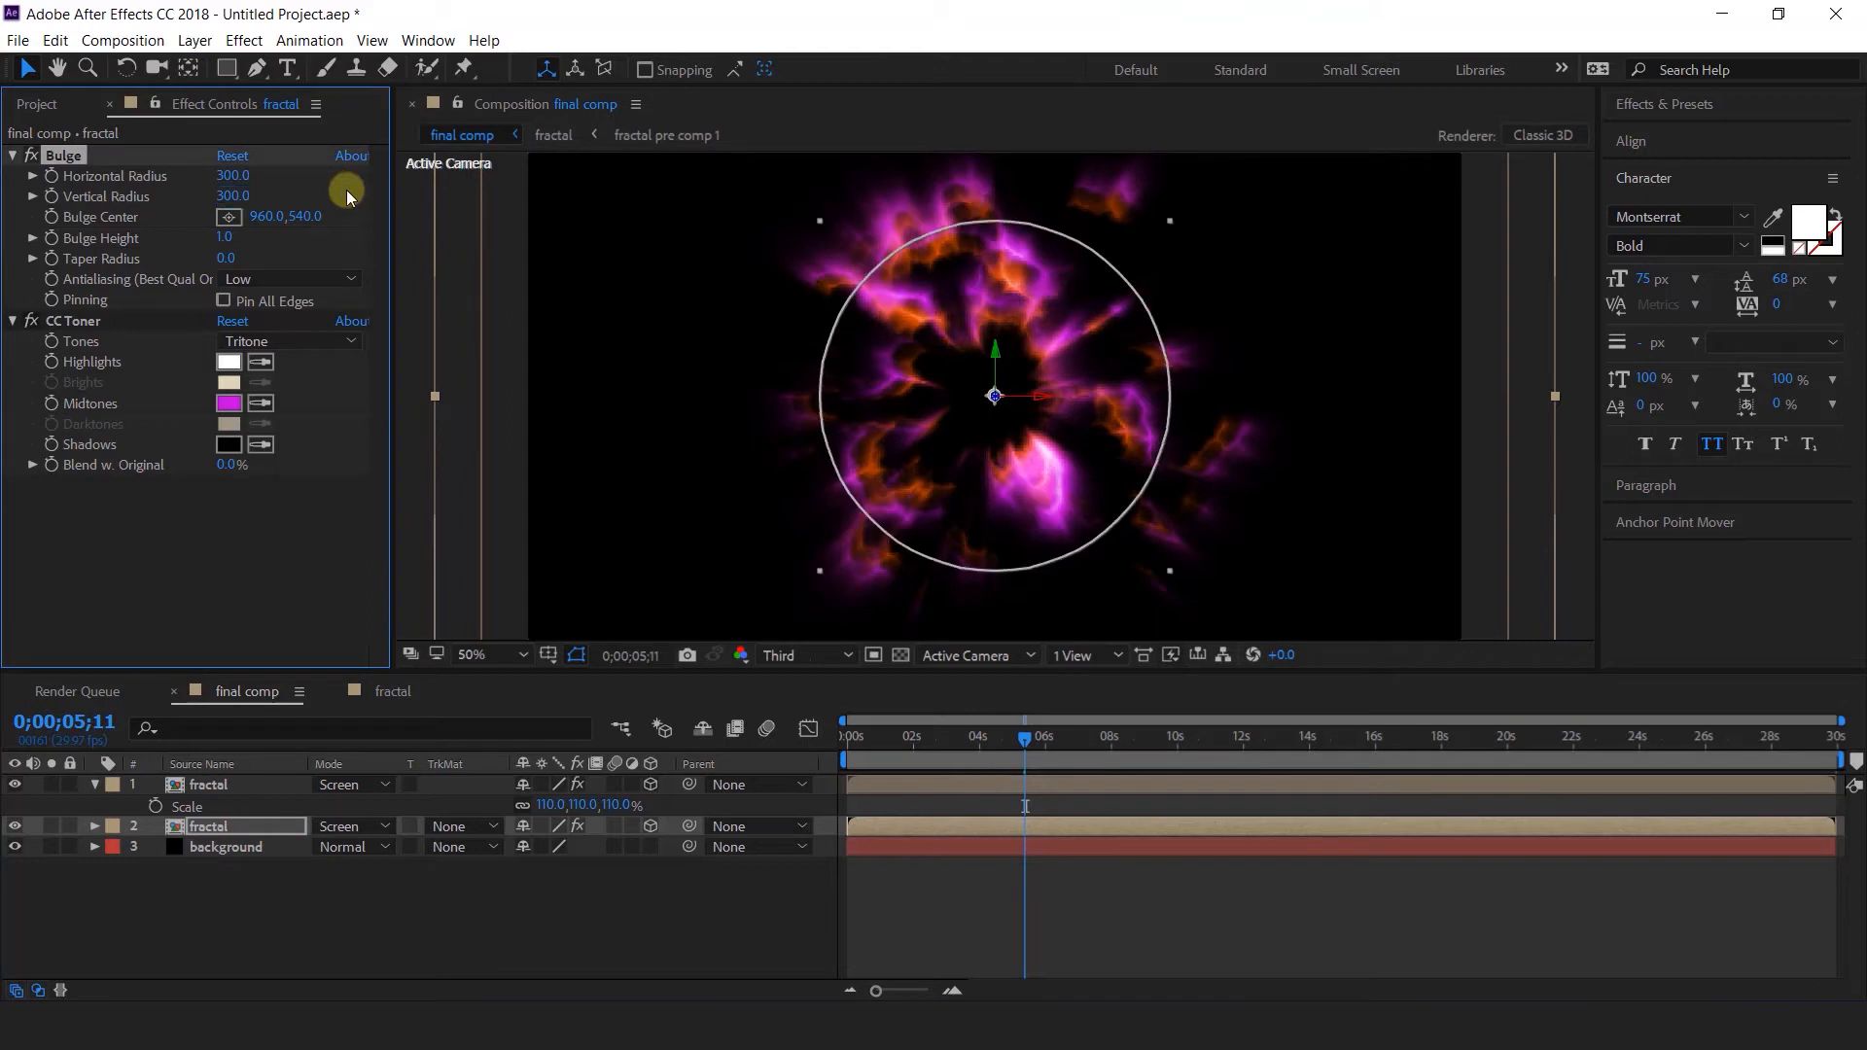
Set both Bulge radii to 300 on the upper fractal layer, preview the animation and collapse the layer's properties.
left_click(199, 786)
left_click(231, 176)
type("300")
key("Tab")
type("300")
key("Return")
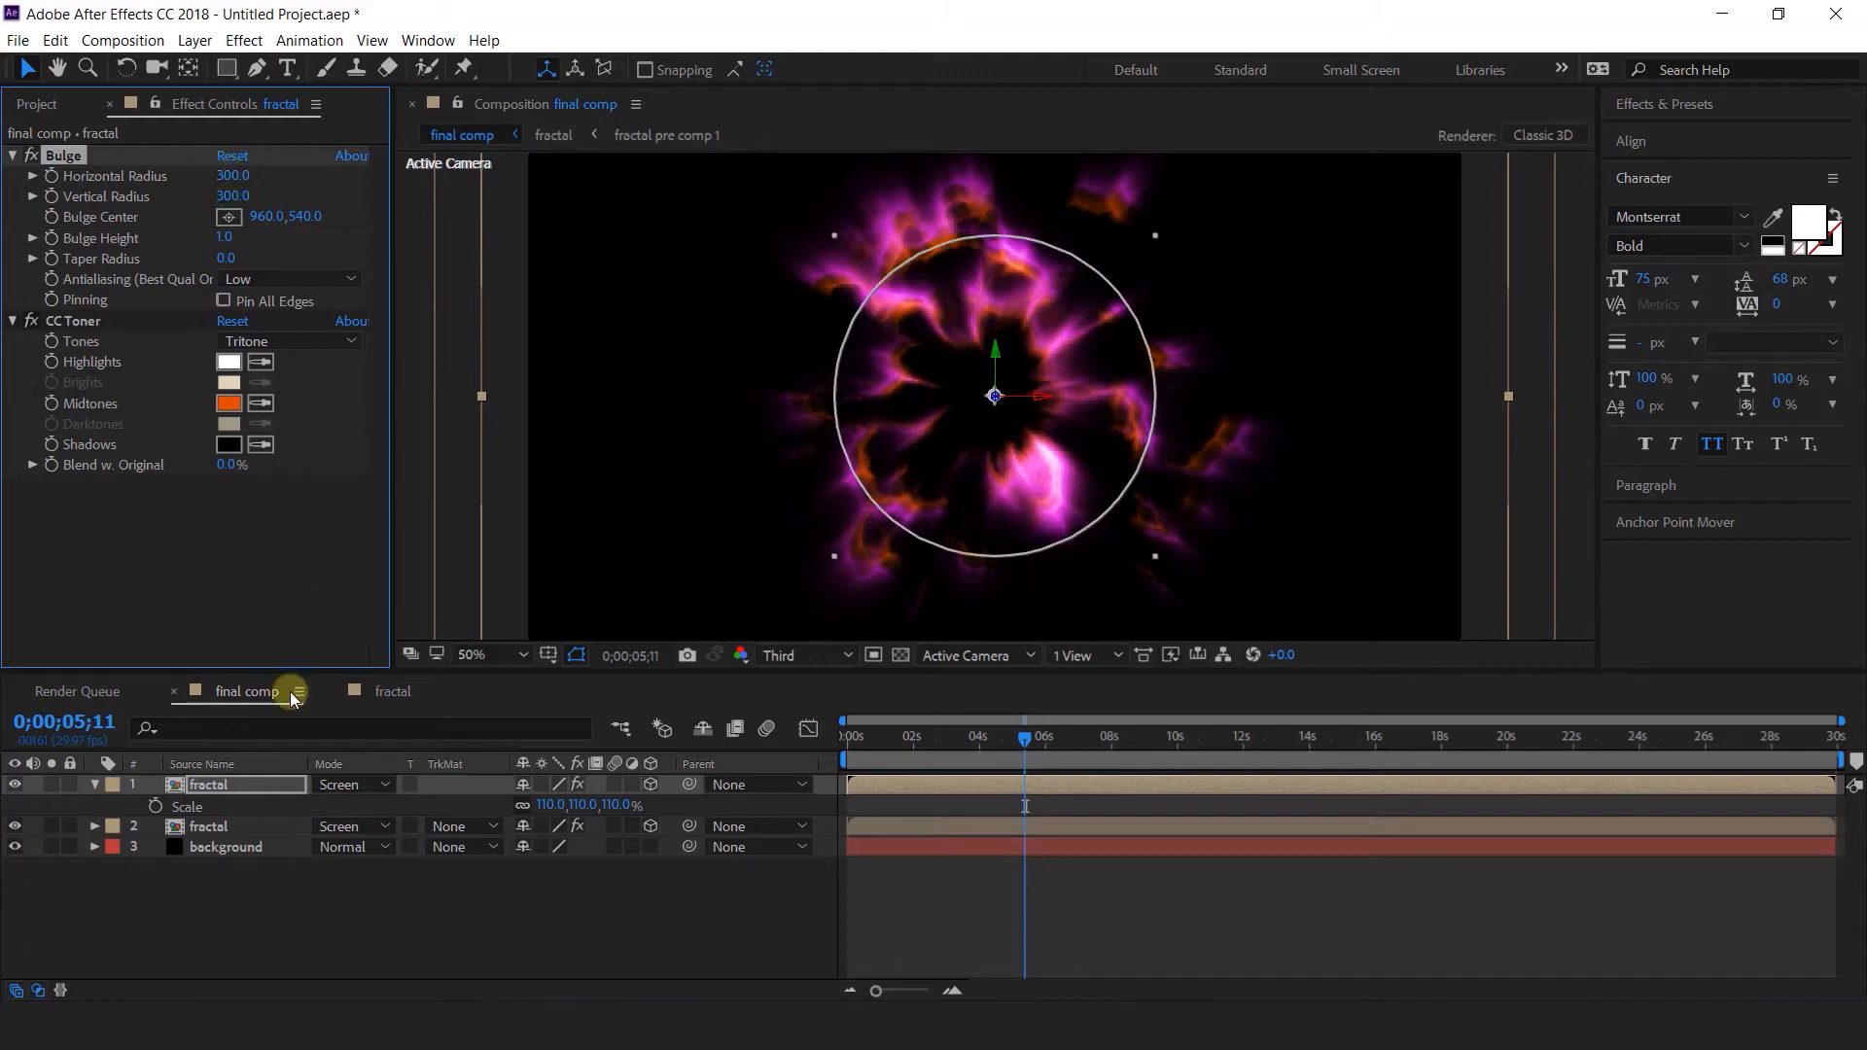
left_click(561, 901)
key("space")
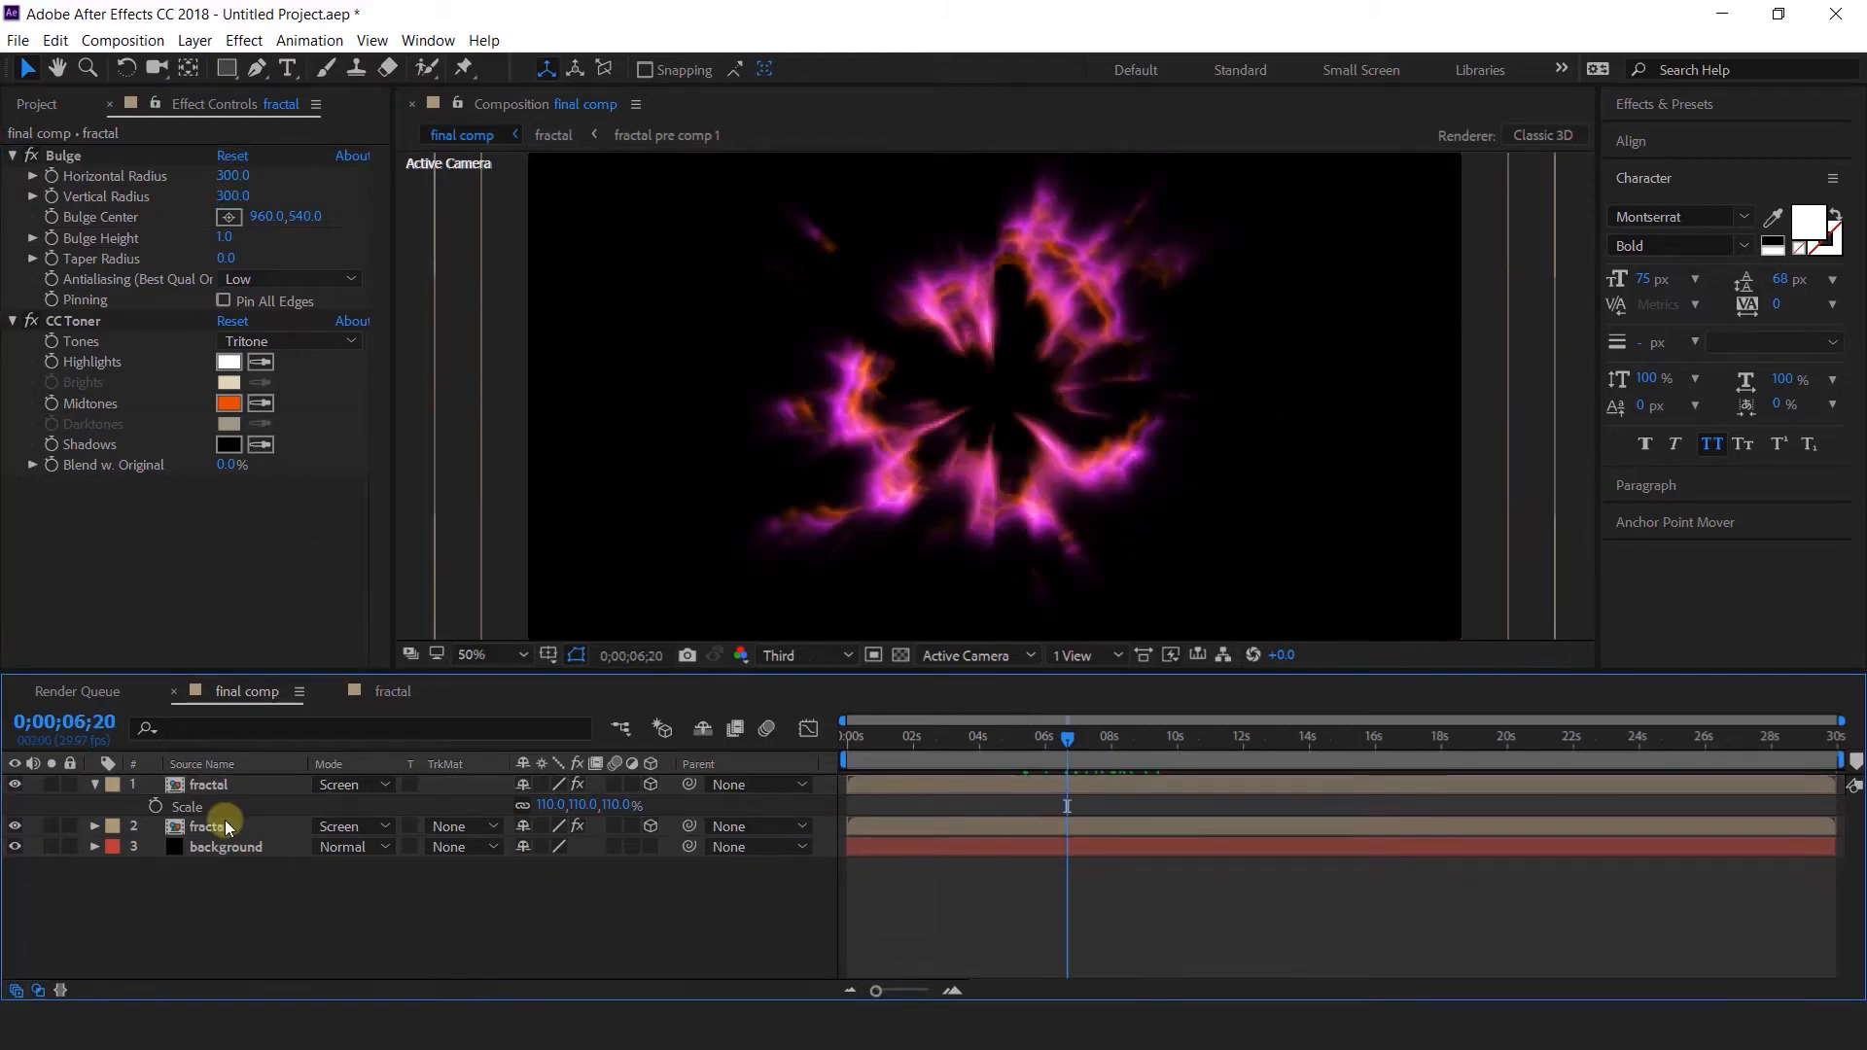
left_click(95, 783)
Create a black solid above the fractal layers and apply the Circle effect to it.
right_click(645, 868)
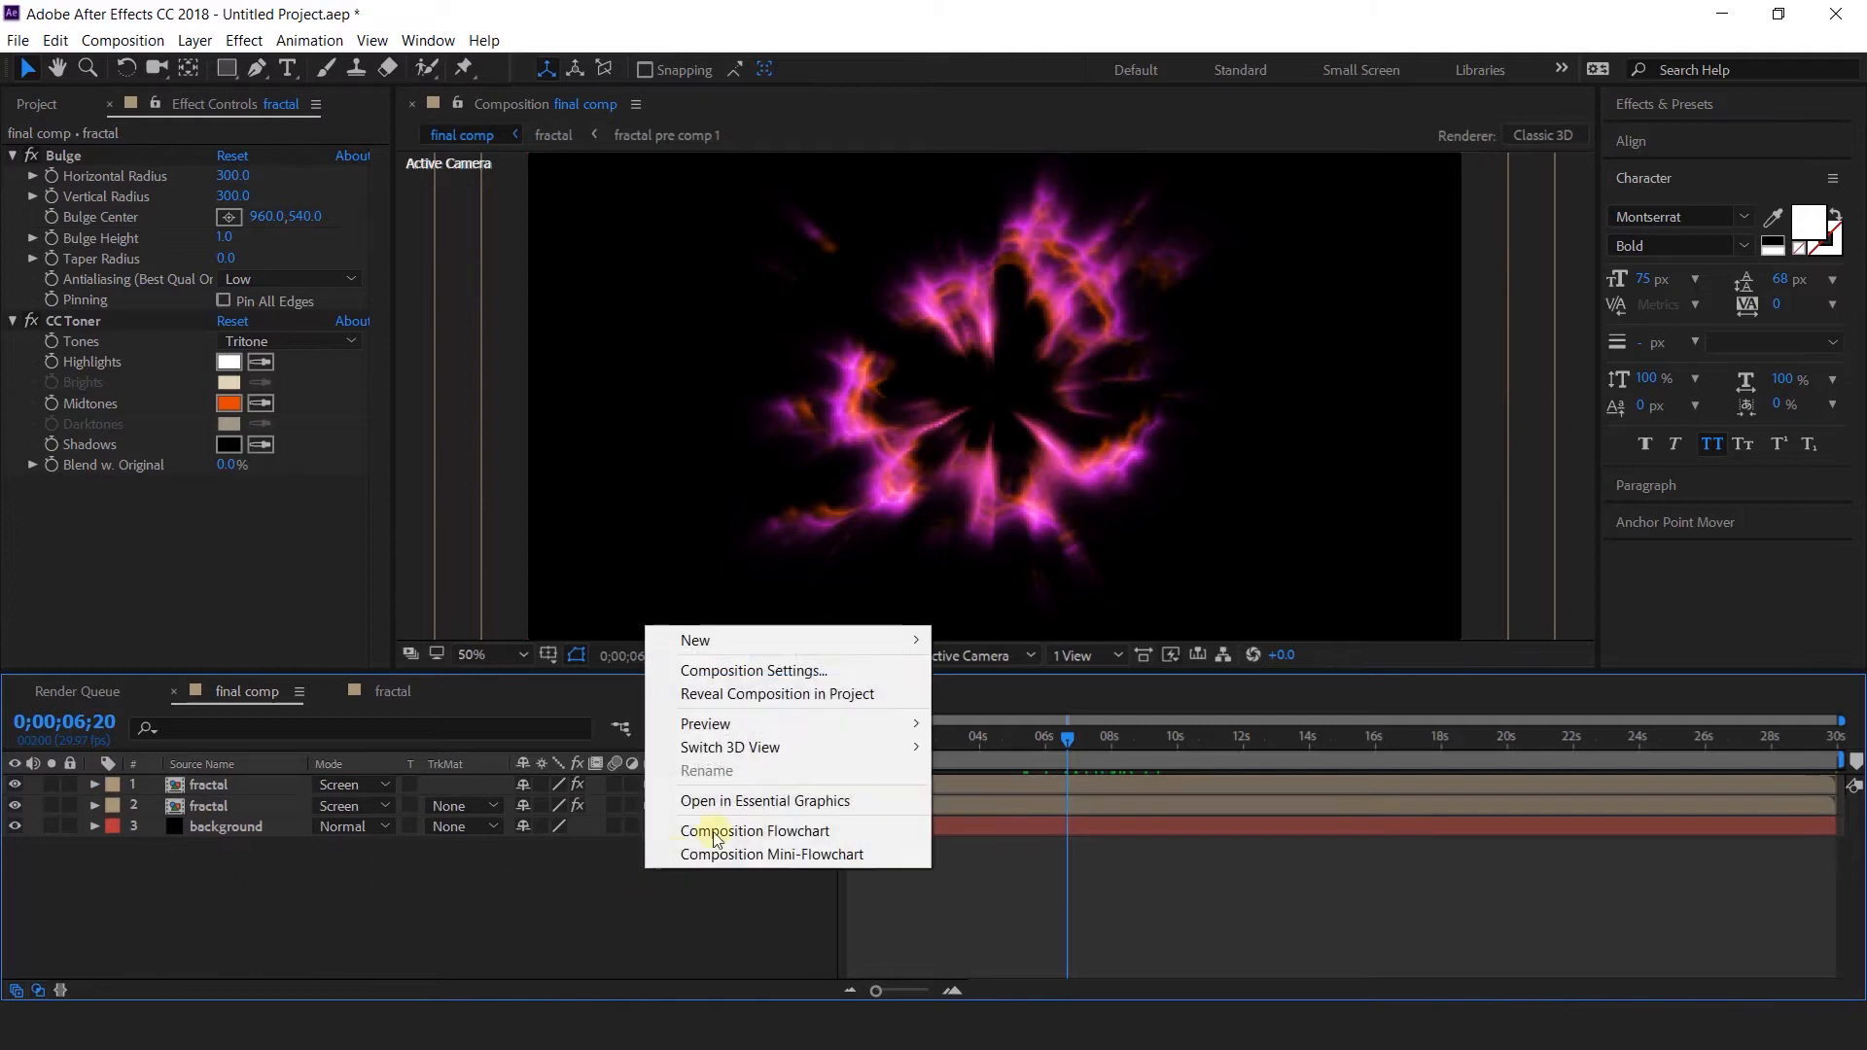
mouse_move(736, 640)
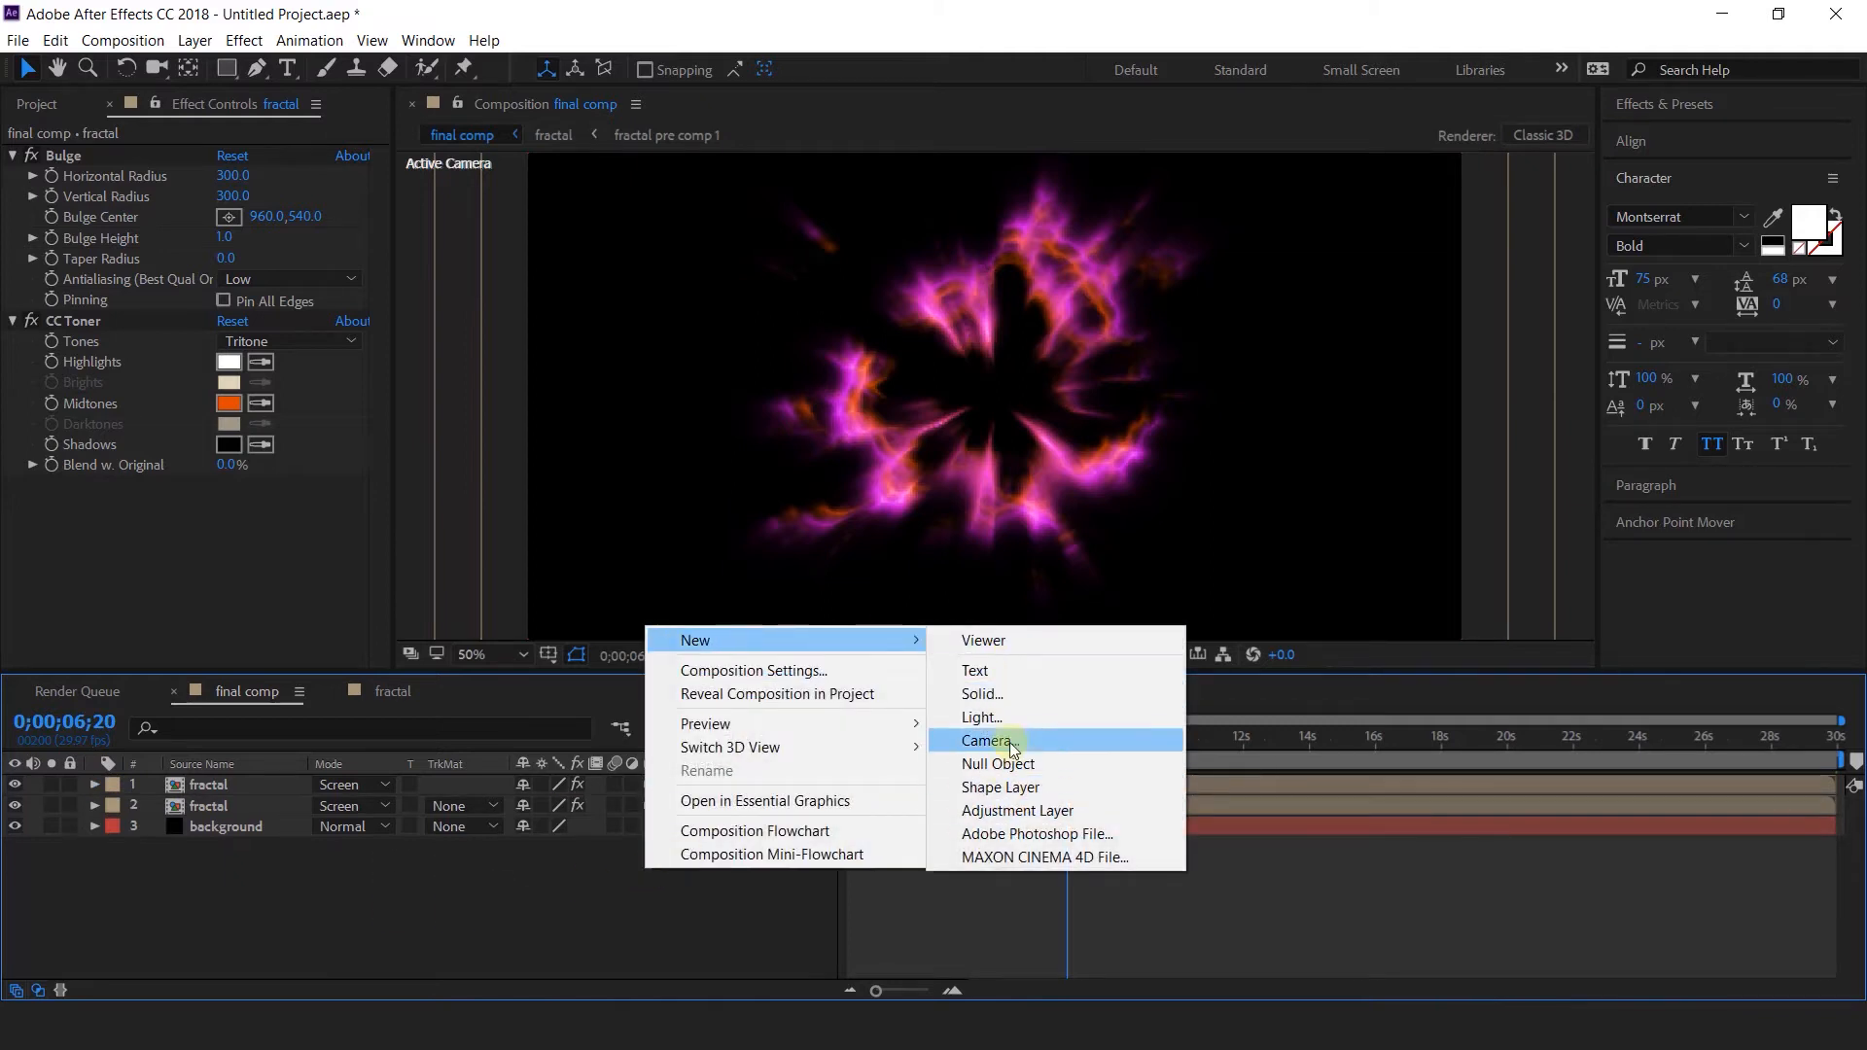
left_click(994, 693)
left_click(1091, 708)
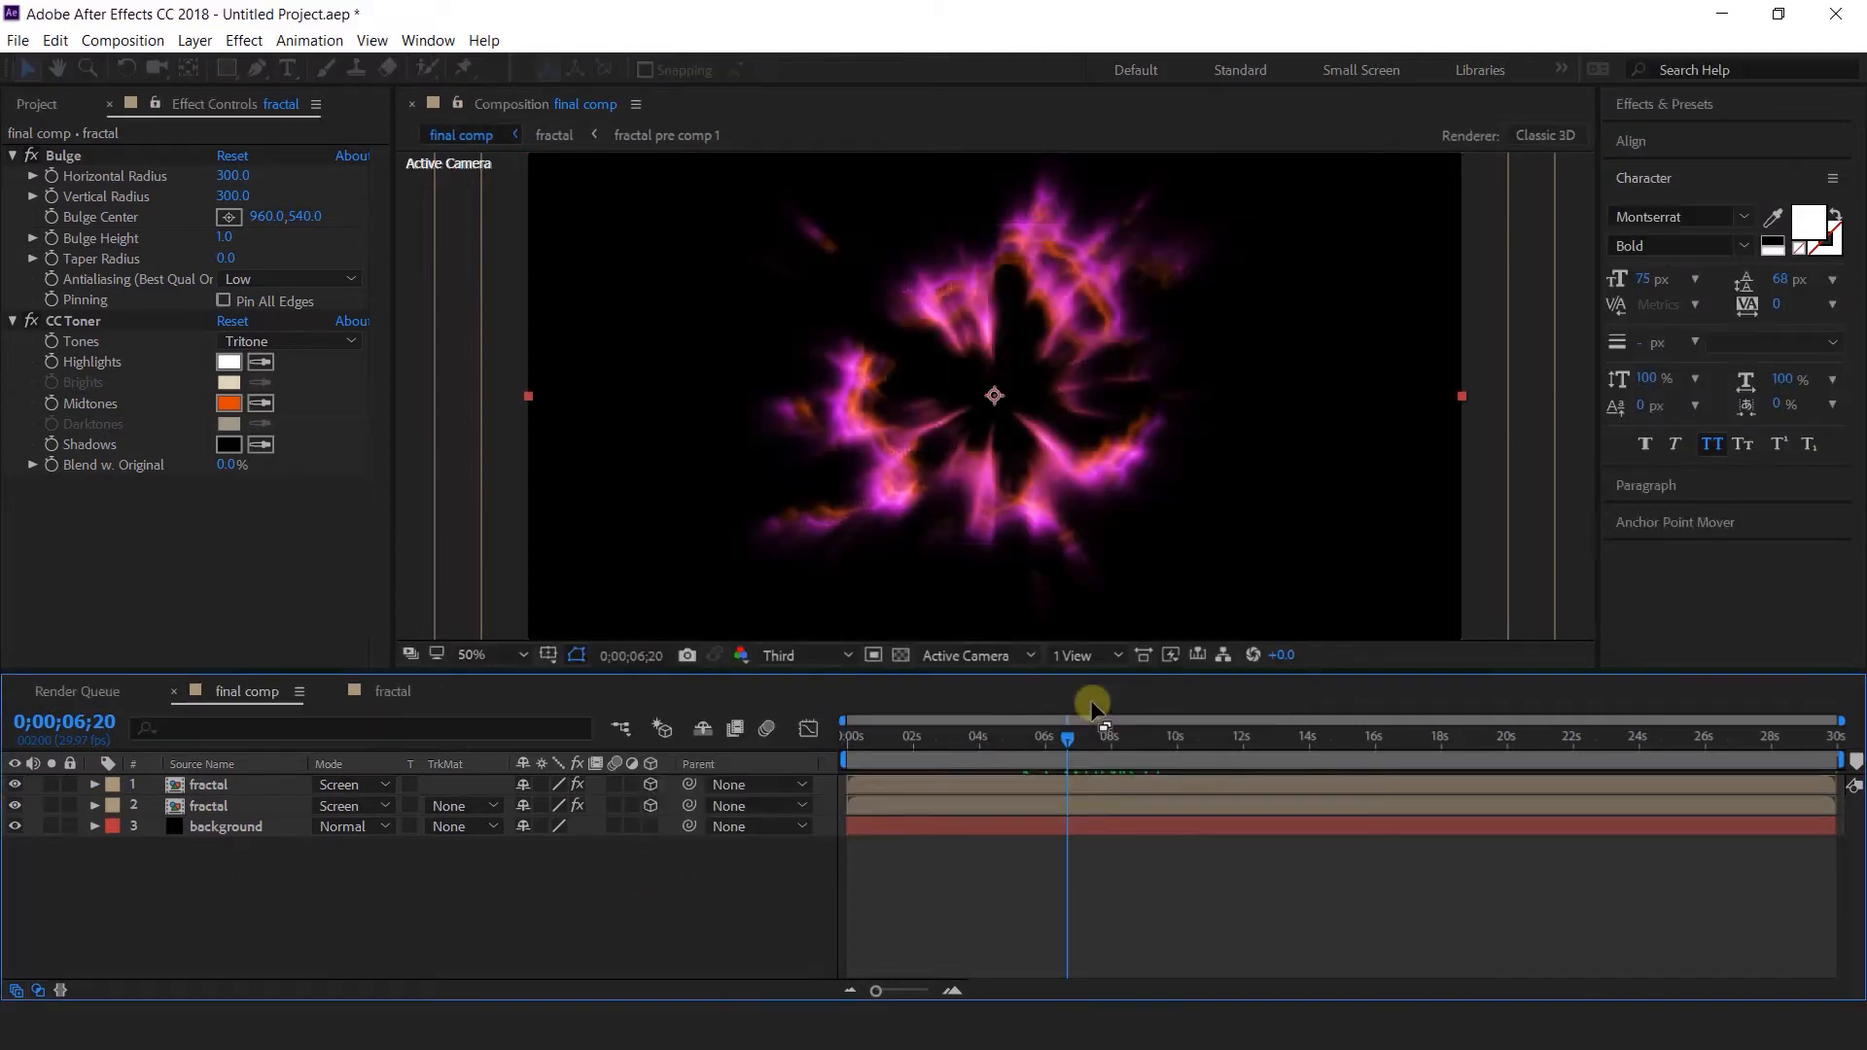
key("ctrl+space")
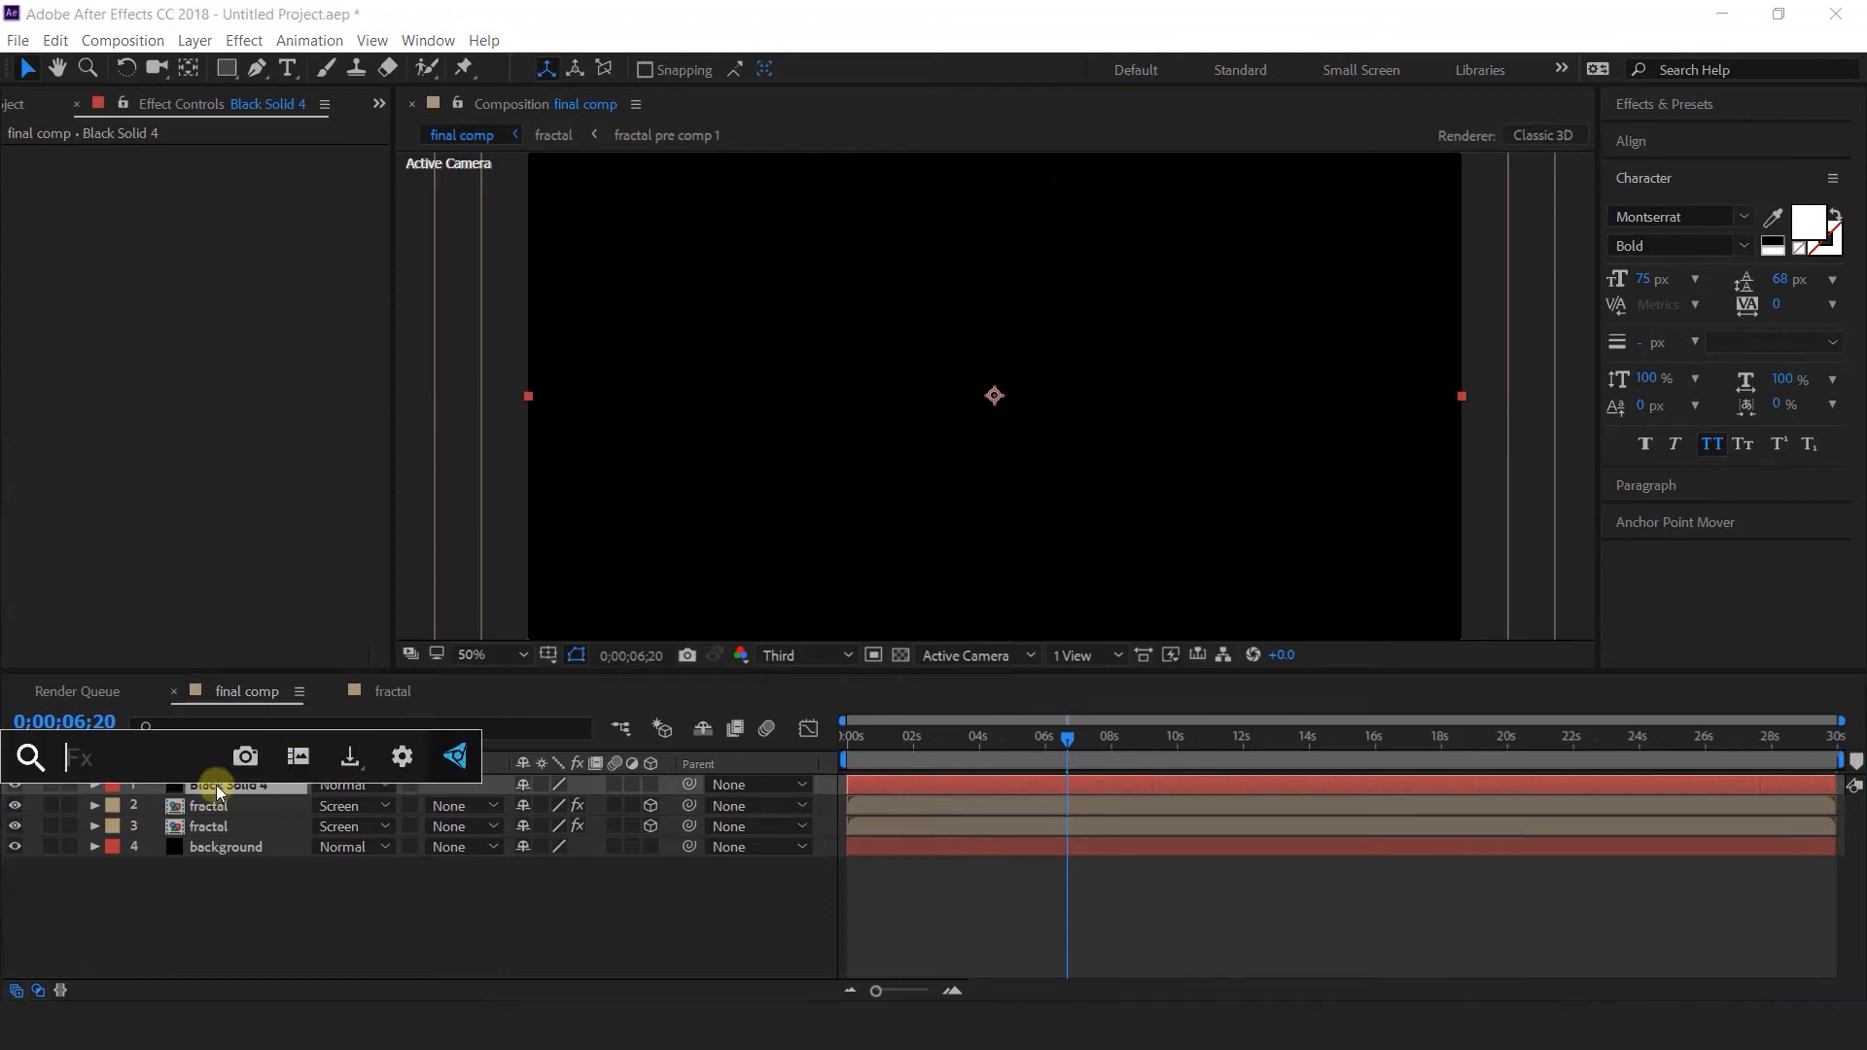
type("cir")
key("Return")
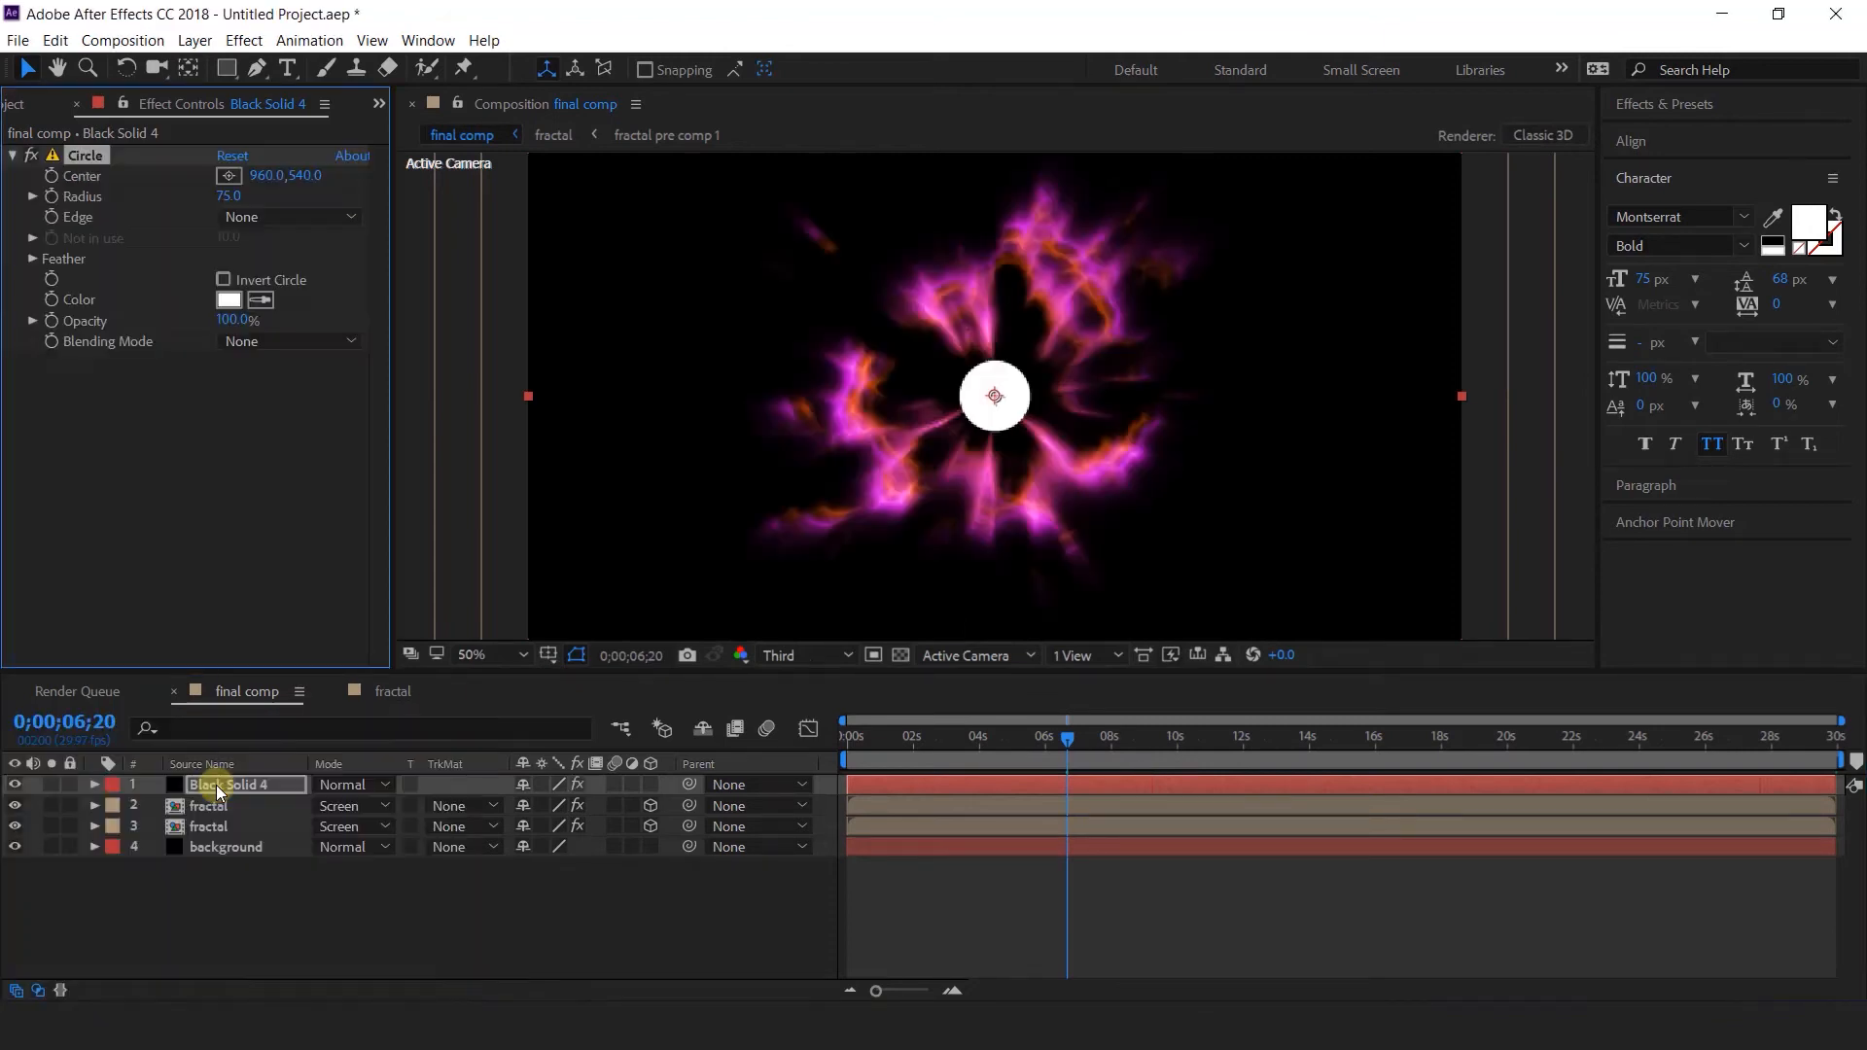
Set the circle's Radius to 218 and its Color to black (000000).
left_click_drag(230, 195, 402, 186)
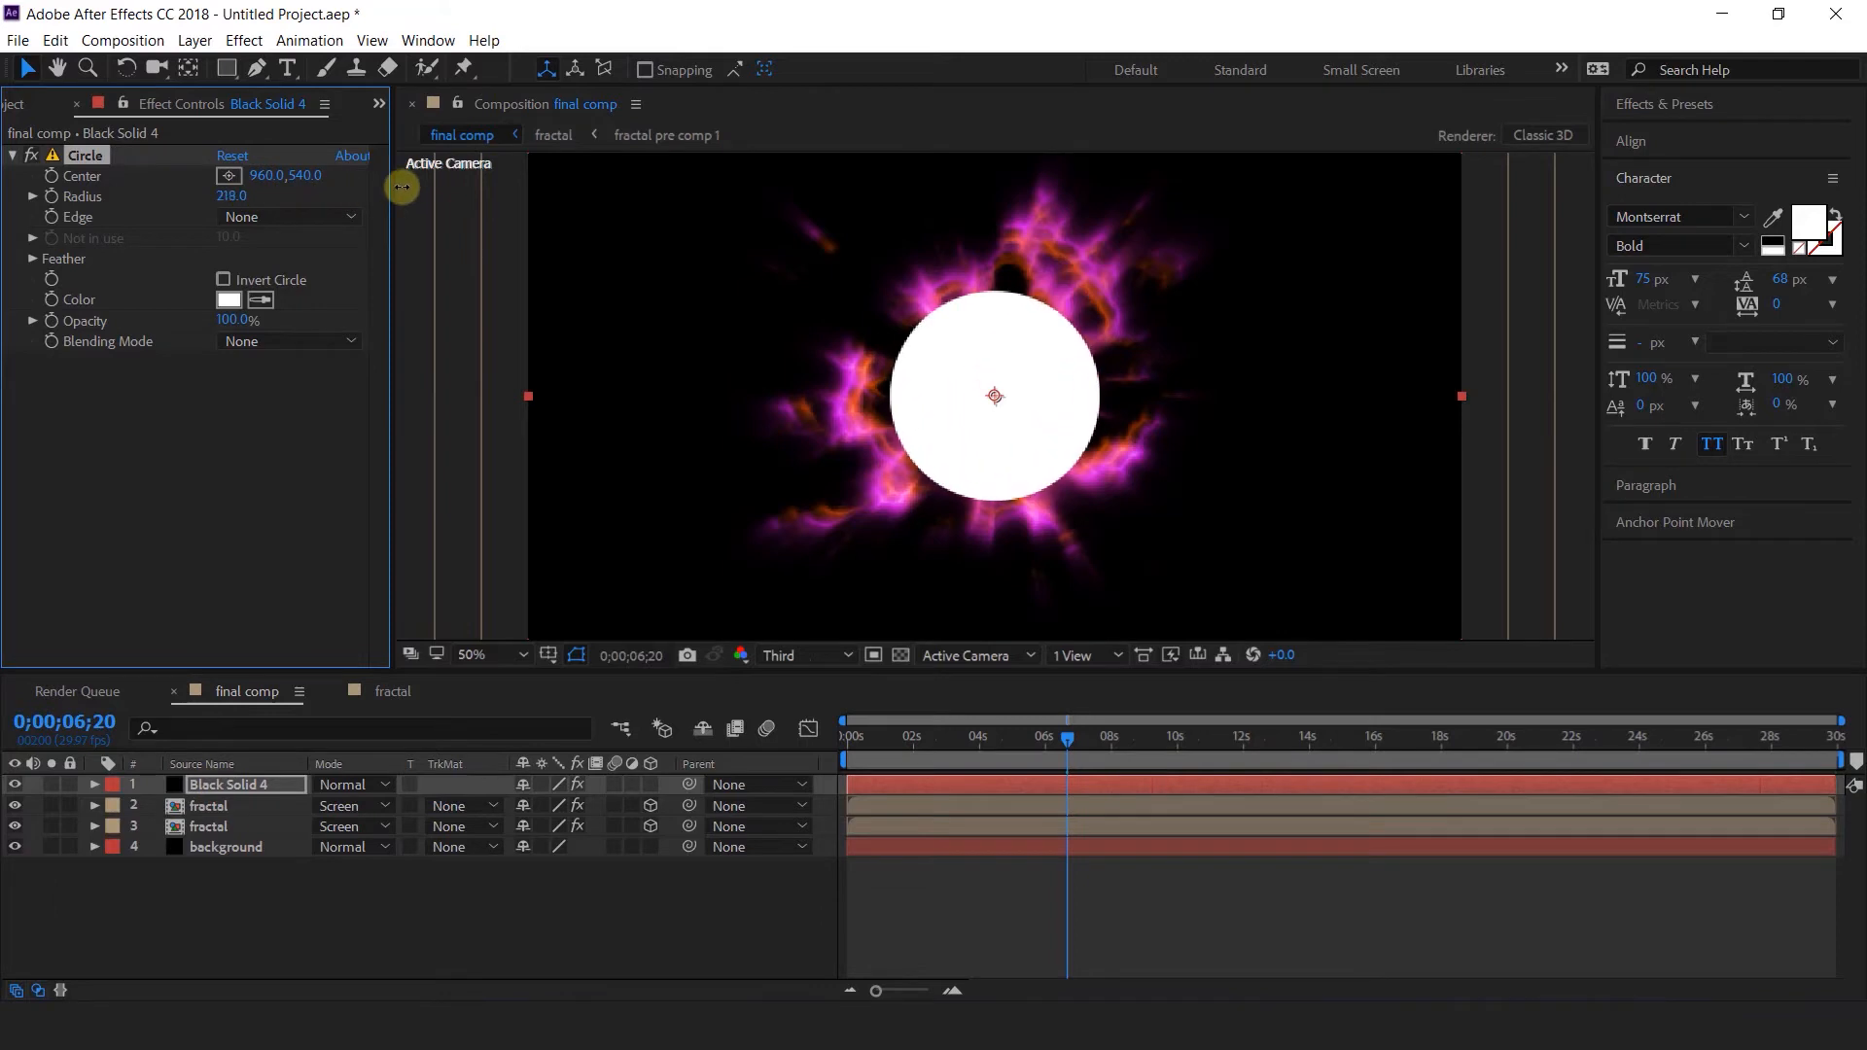
left_click(230, 299)
left_click_drag(229, 292, 77, 497)
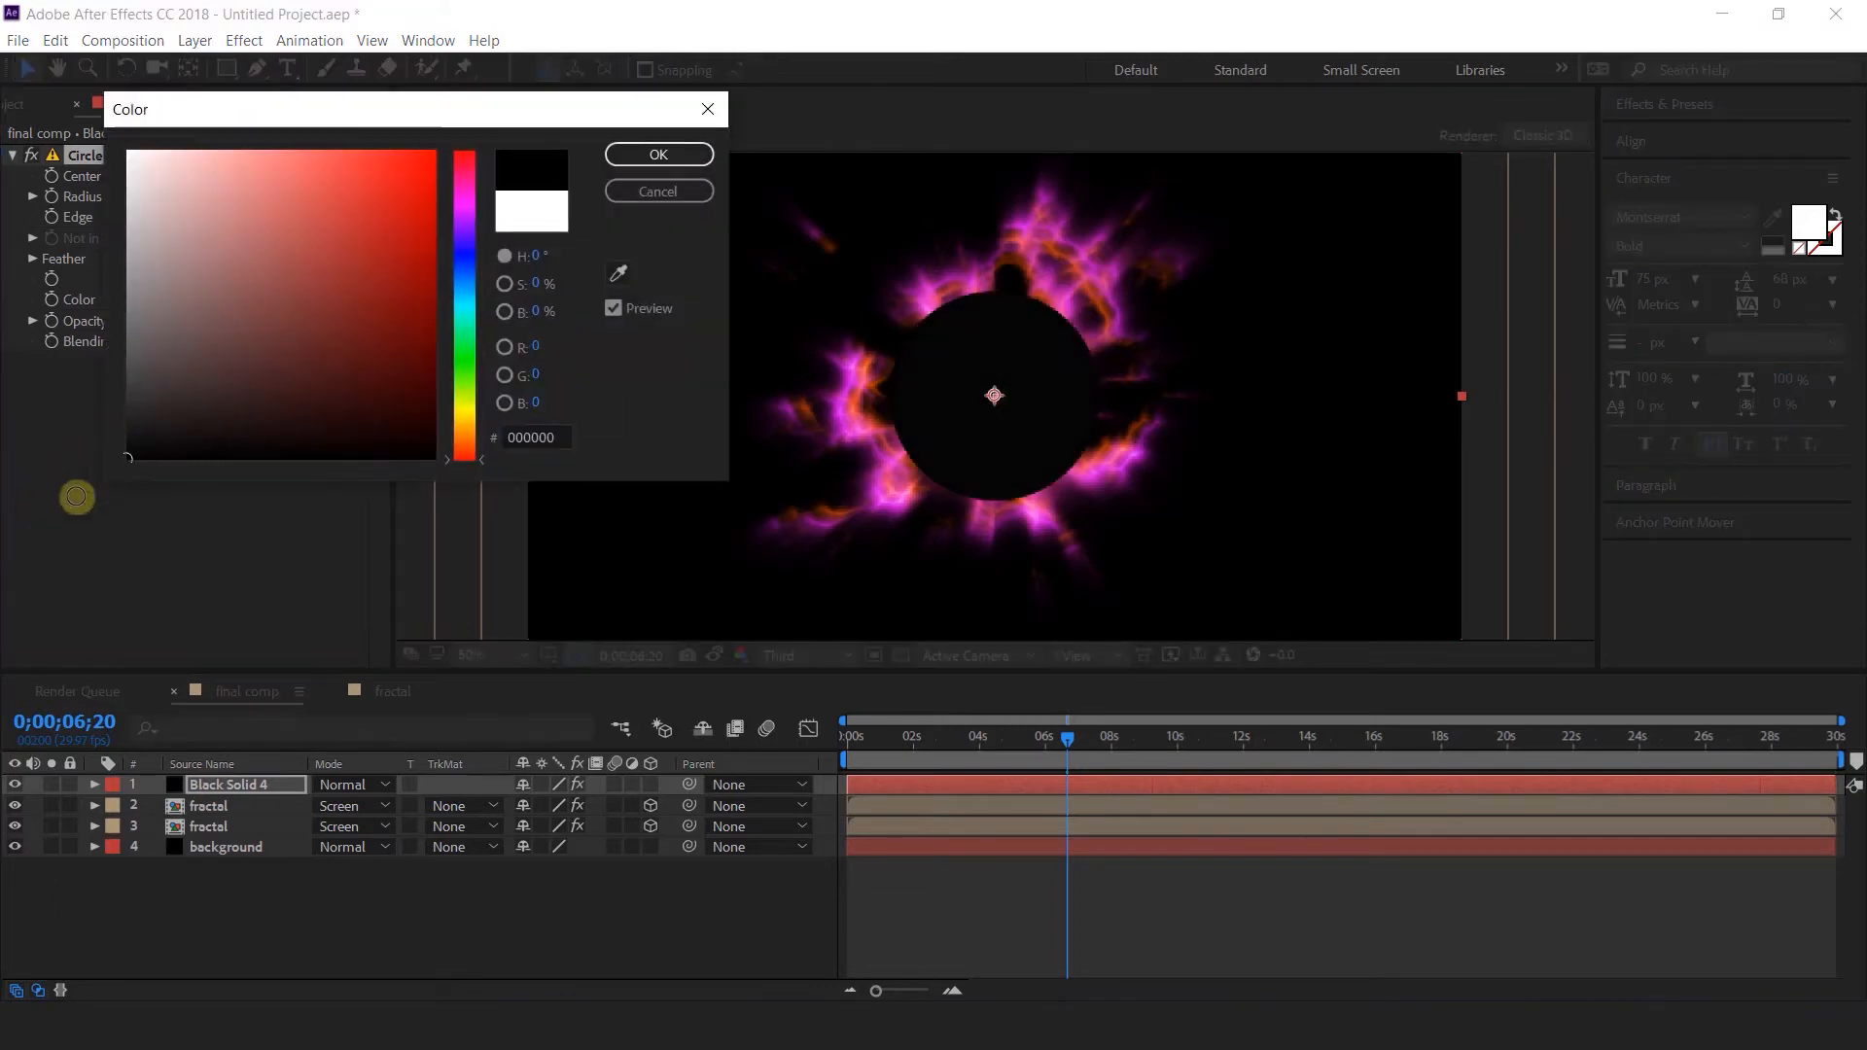
left_click(652, 155)
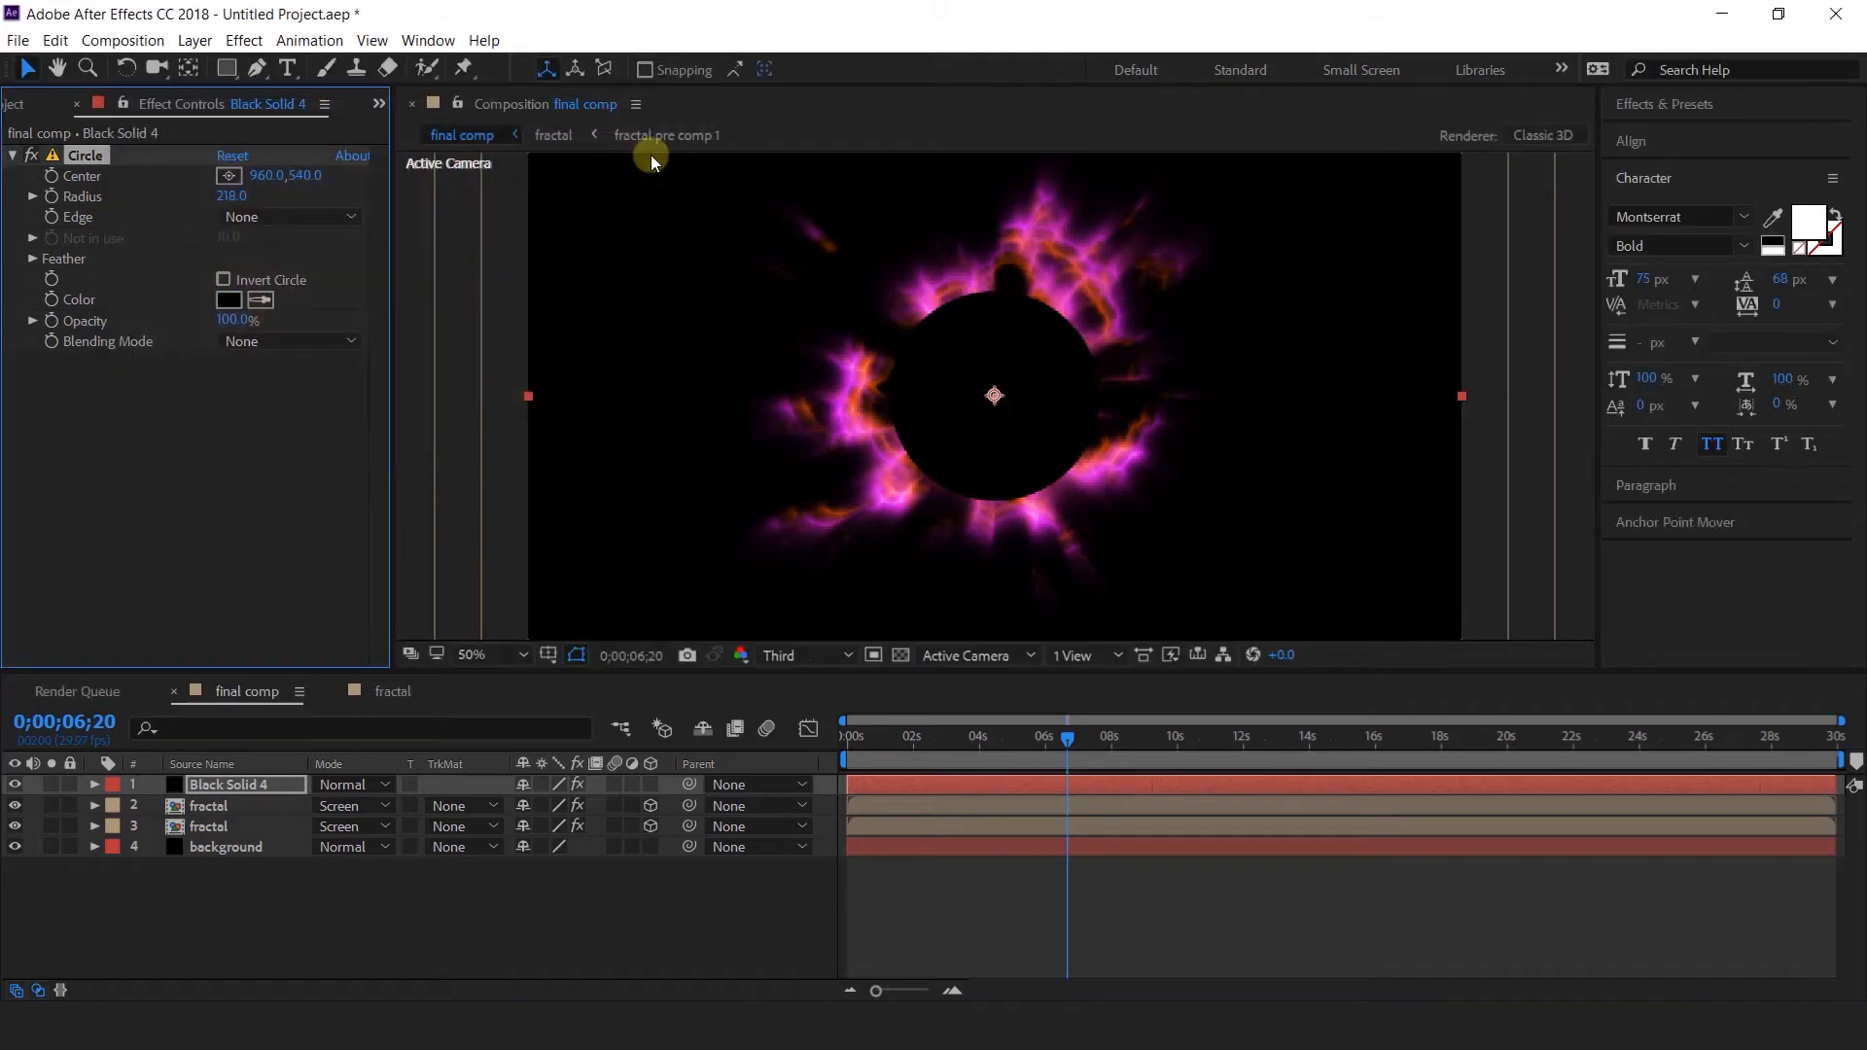
Set the circle's Feather Outer Edge to 45 and make the black solid a 3D layer.
left_click(33, 258)
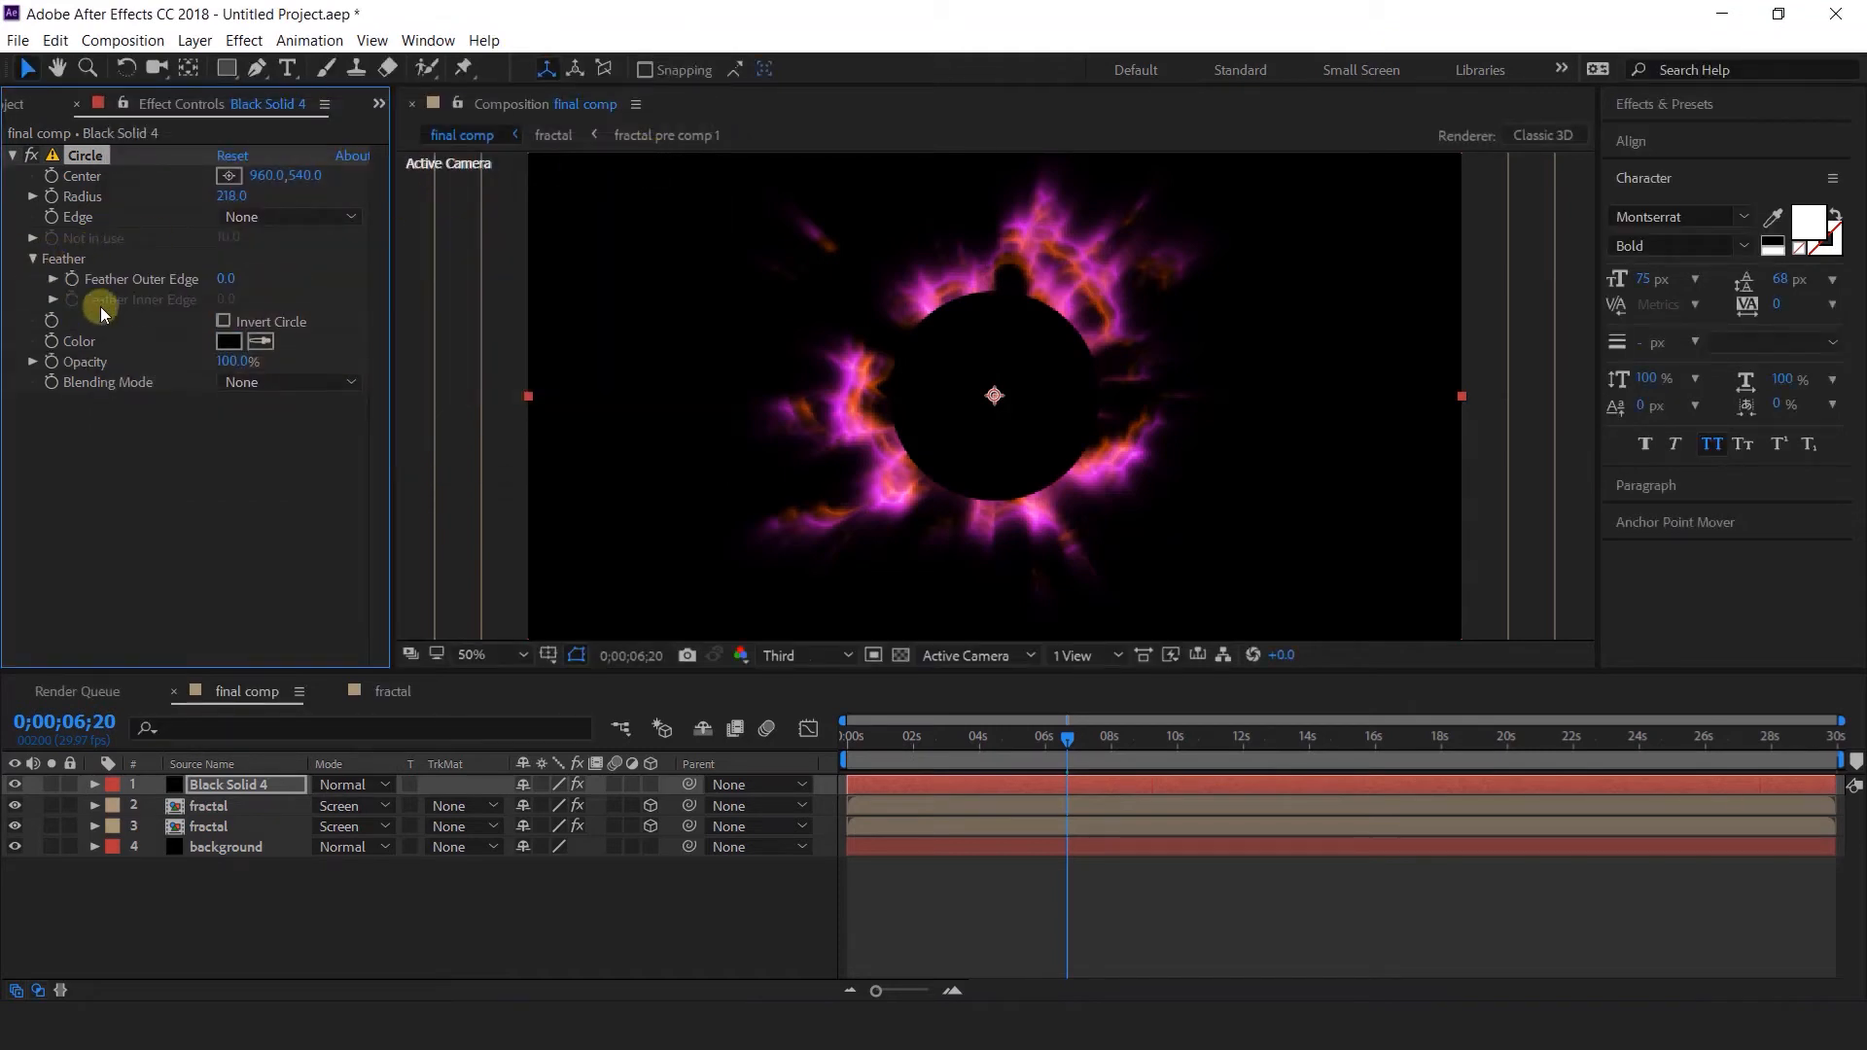
left_click(231, 282)
type("45")
left_click_drag(928, 743, 1106, 741)
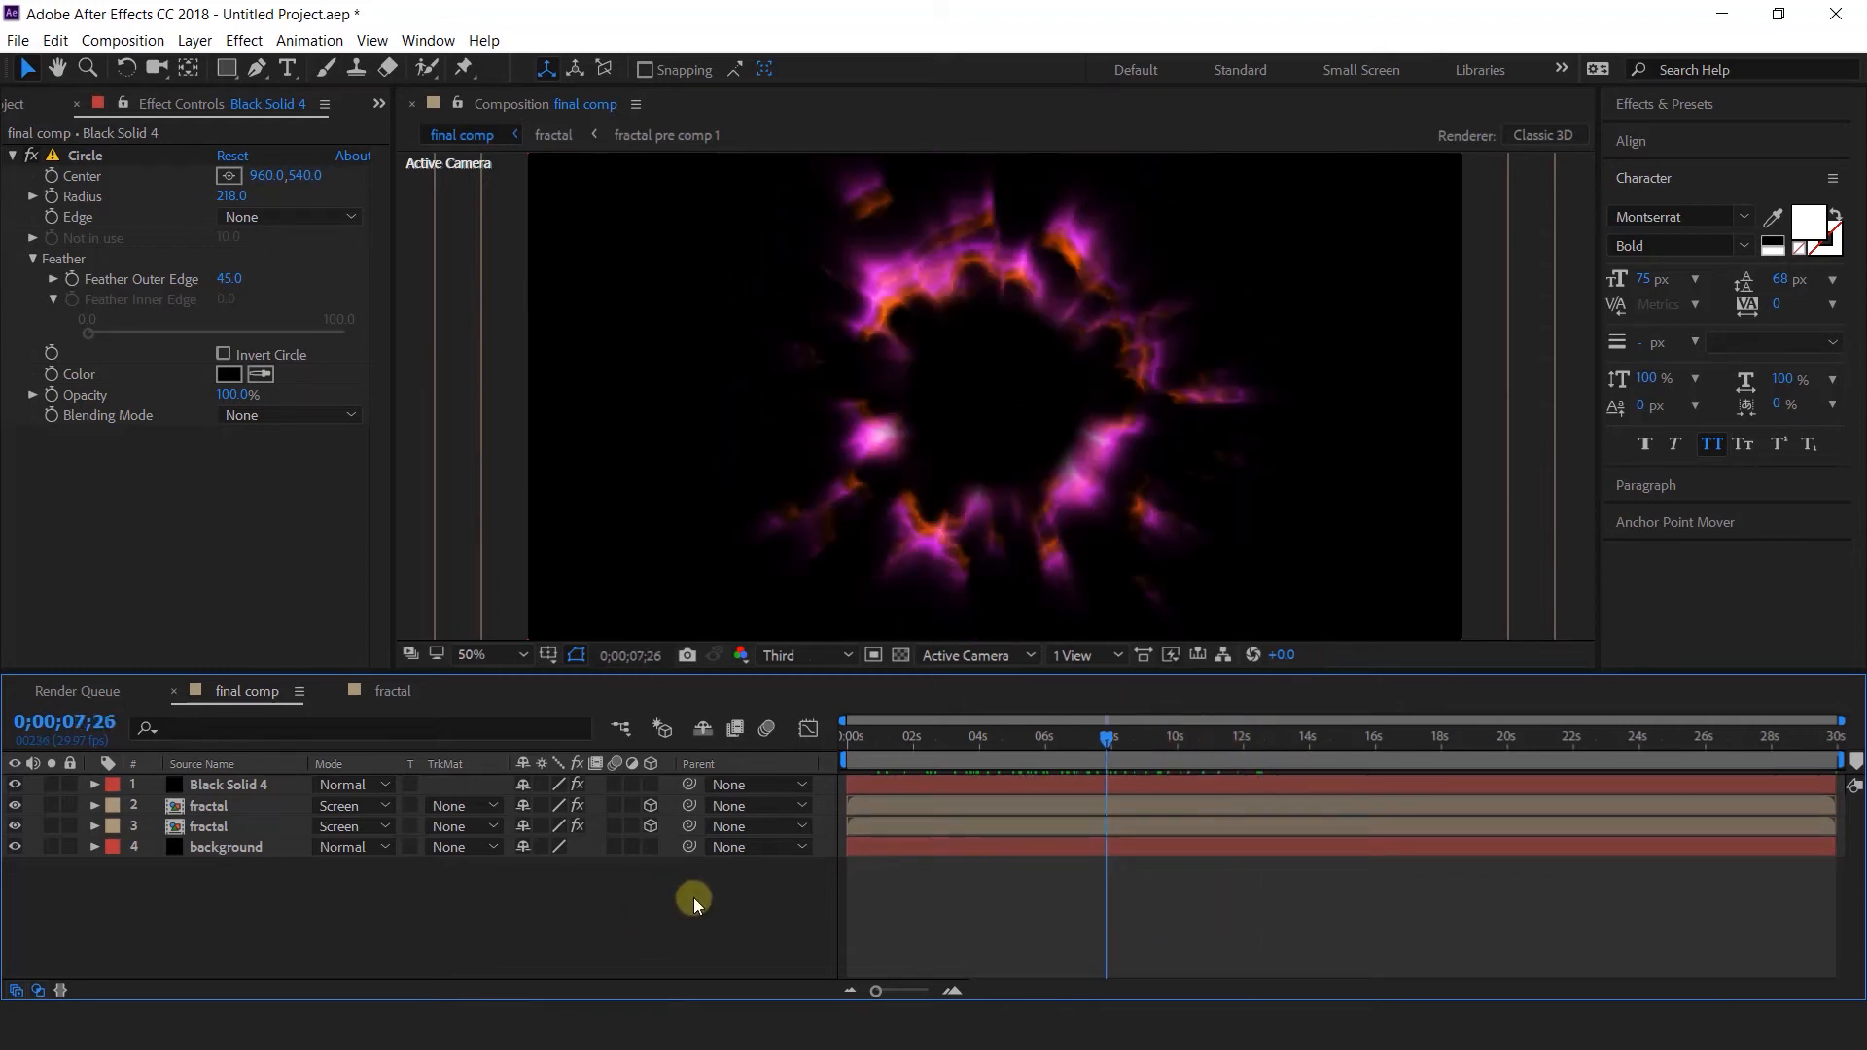
left_click(494, 786)
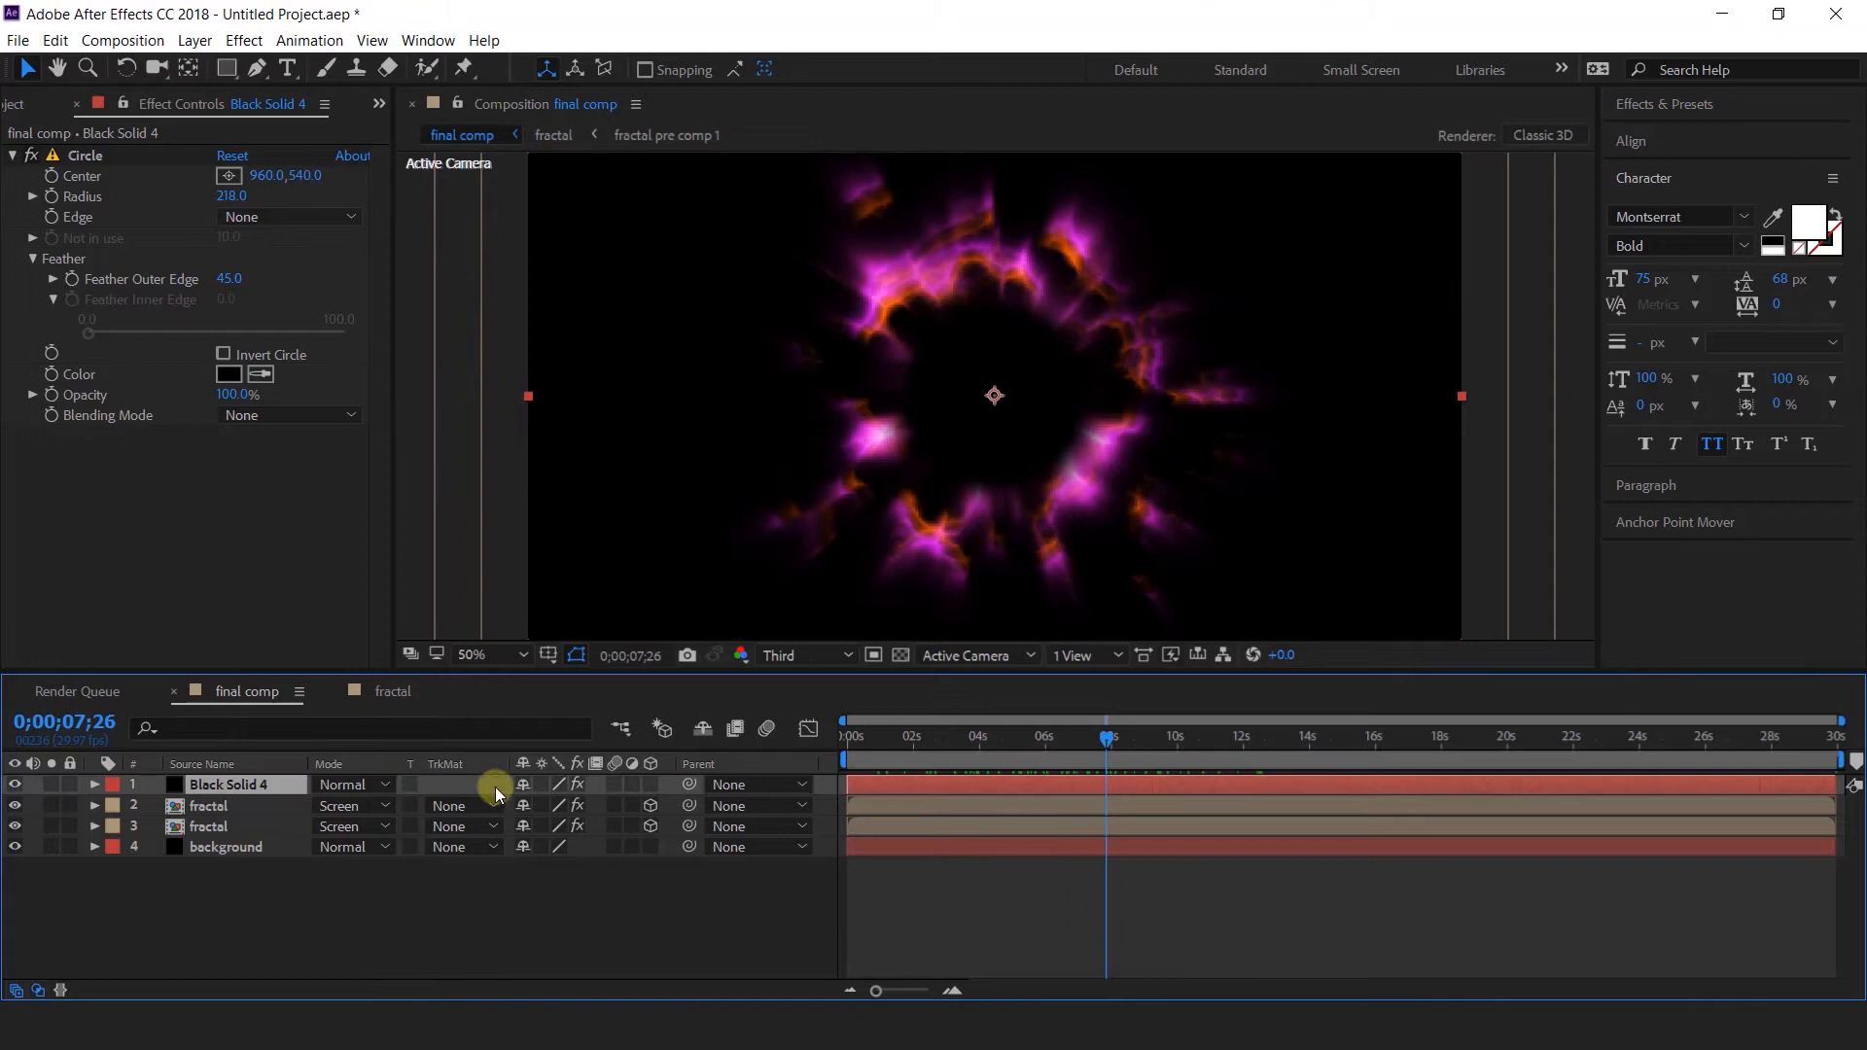
left_click(652, 786)
Add an adjustment layer above the black solid and set its blending mode to Screen.
right_click(728, 896)
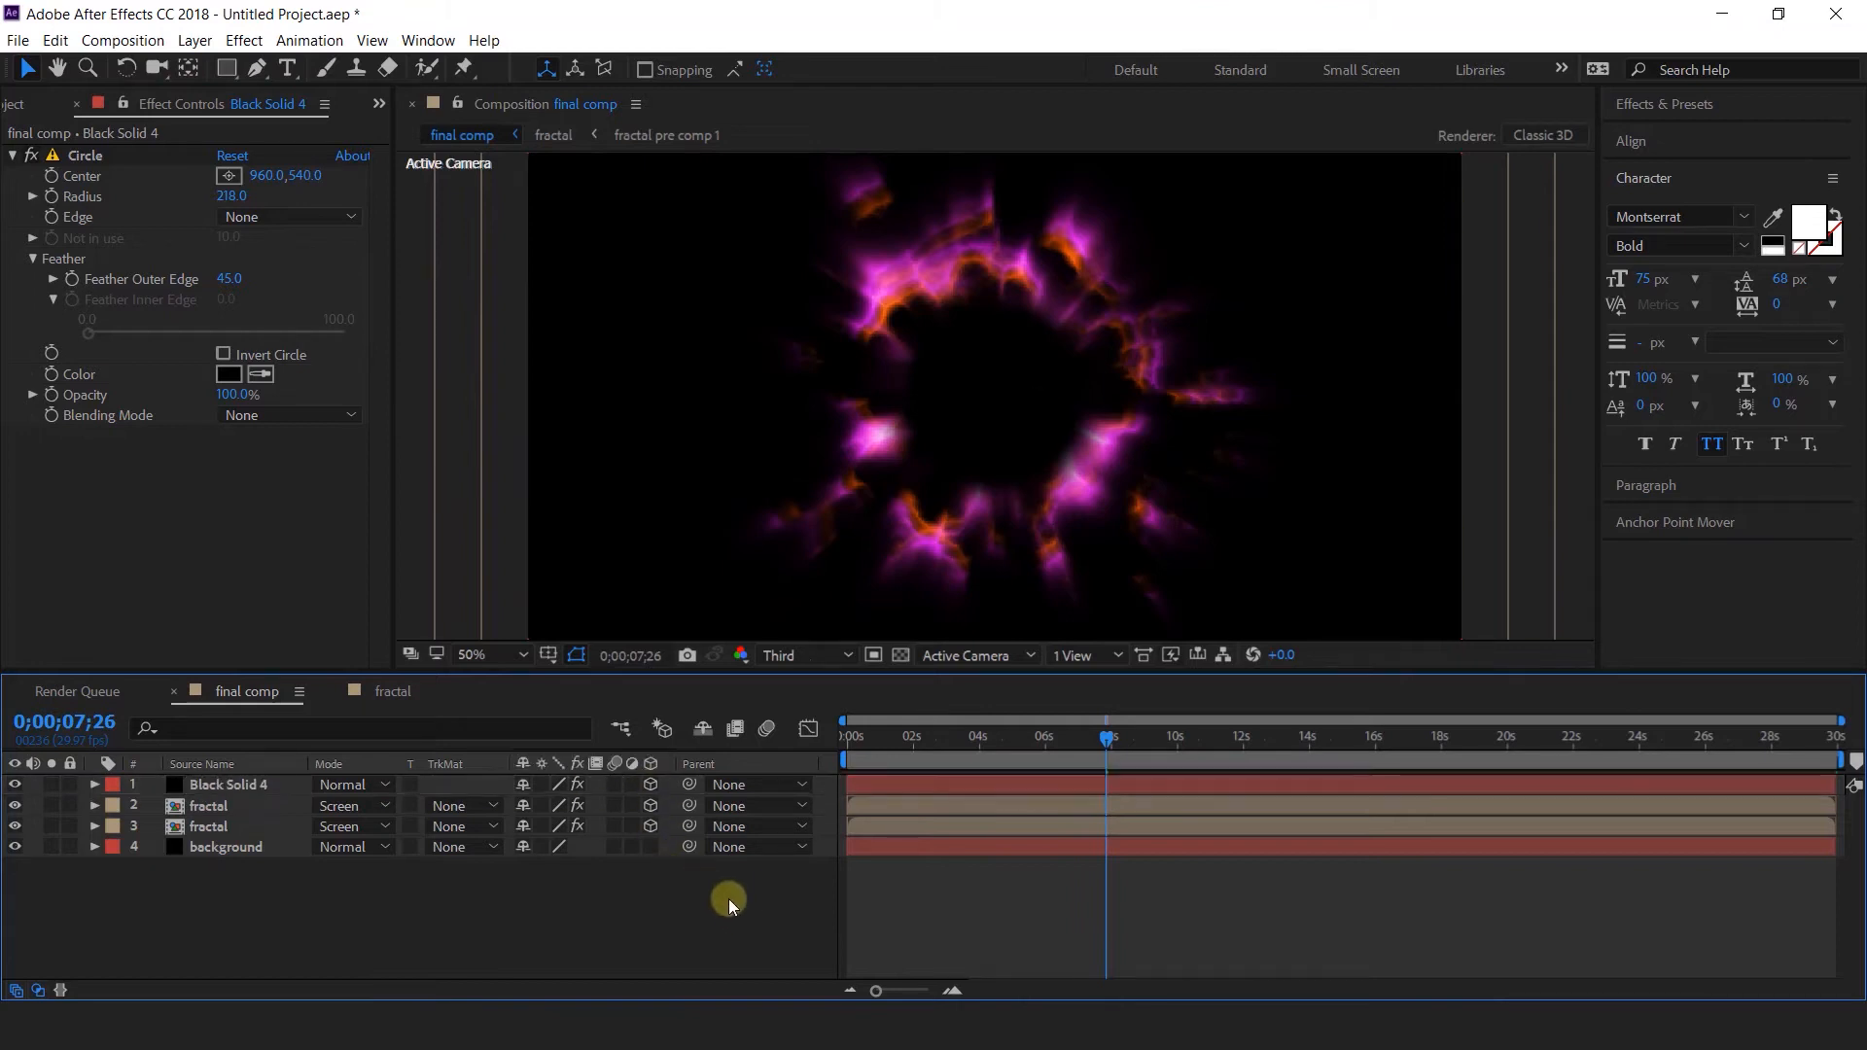
mouse_move(834, 667)
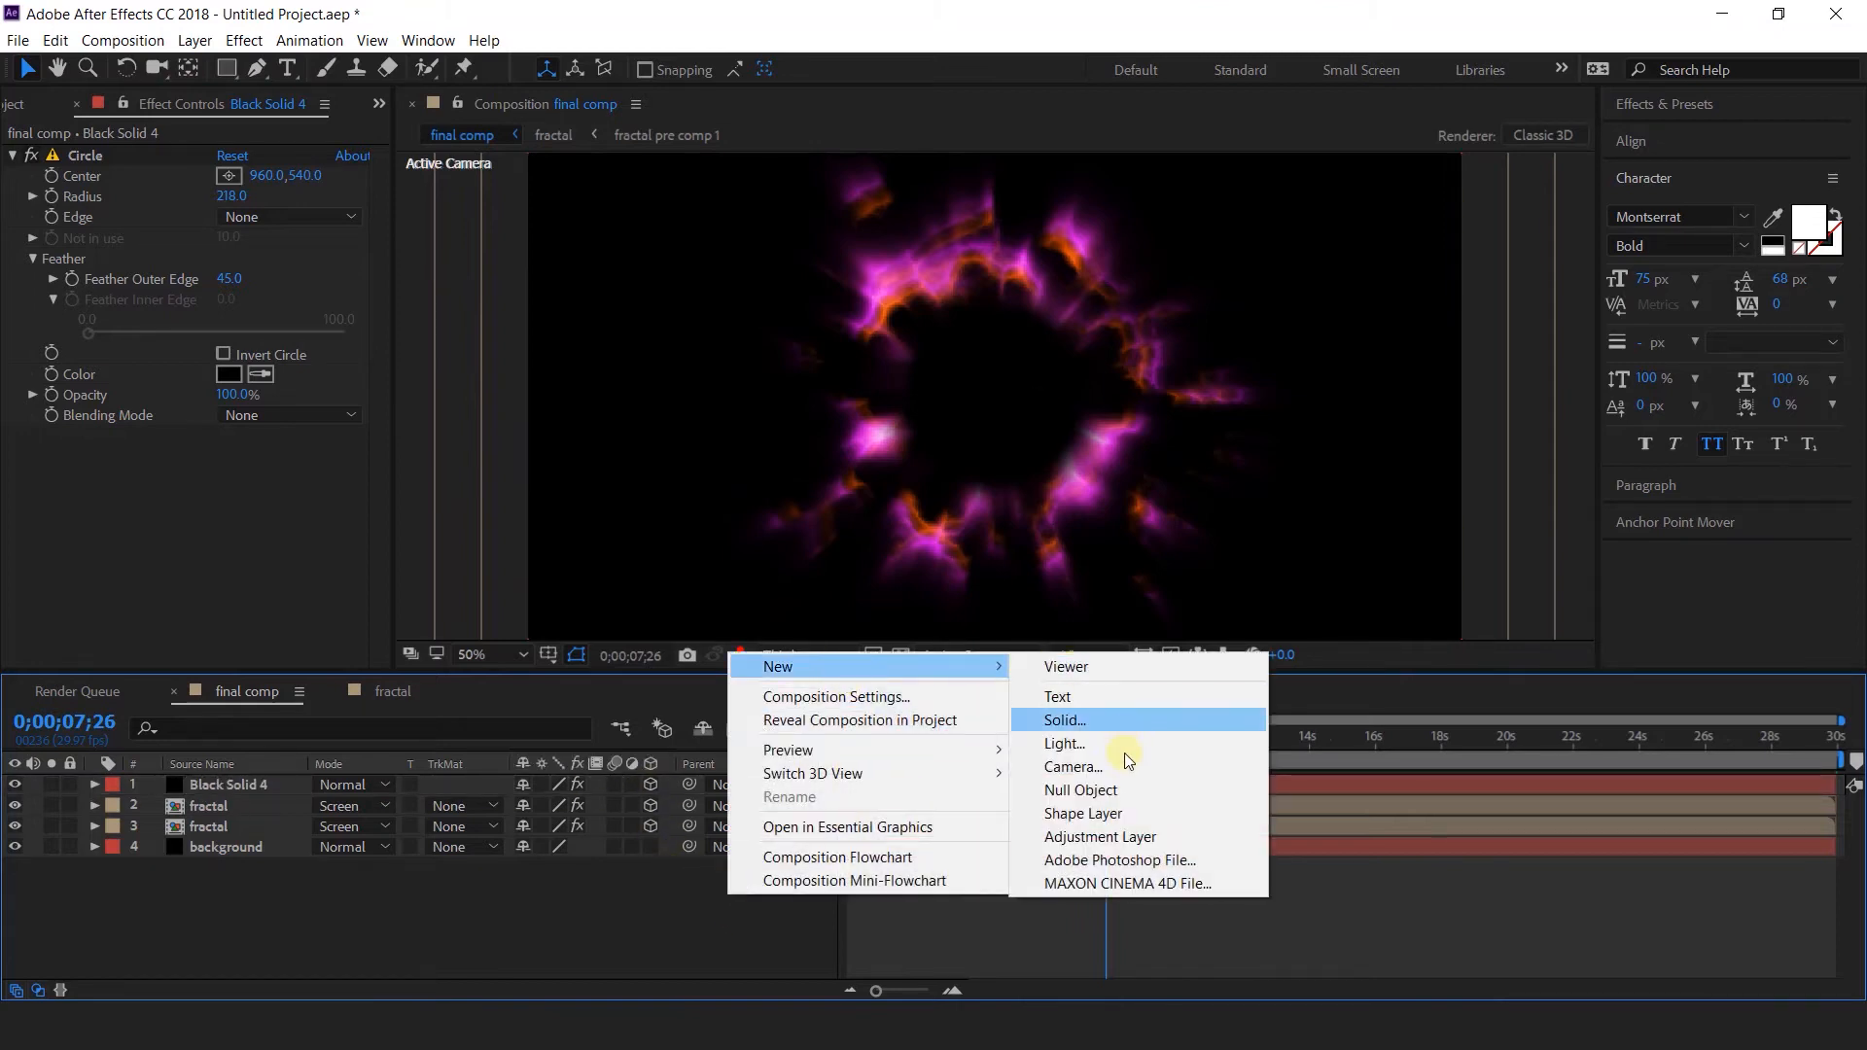
left_click(1115, 839)
left_click(348, 785)
left_click(447, 404)
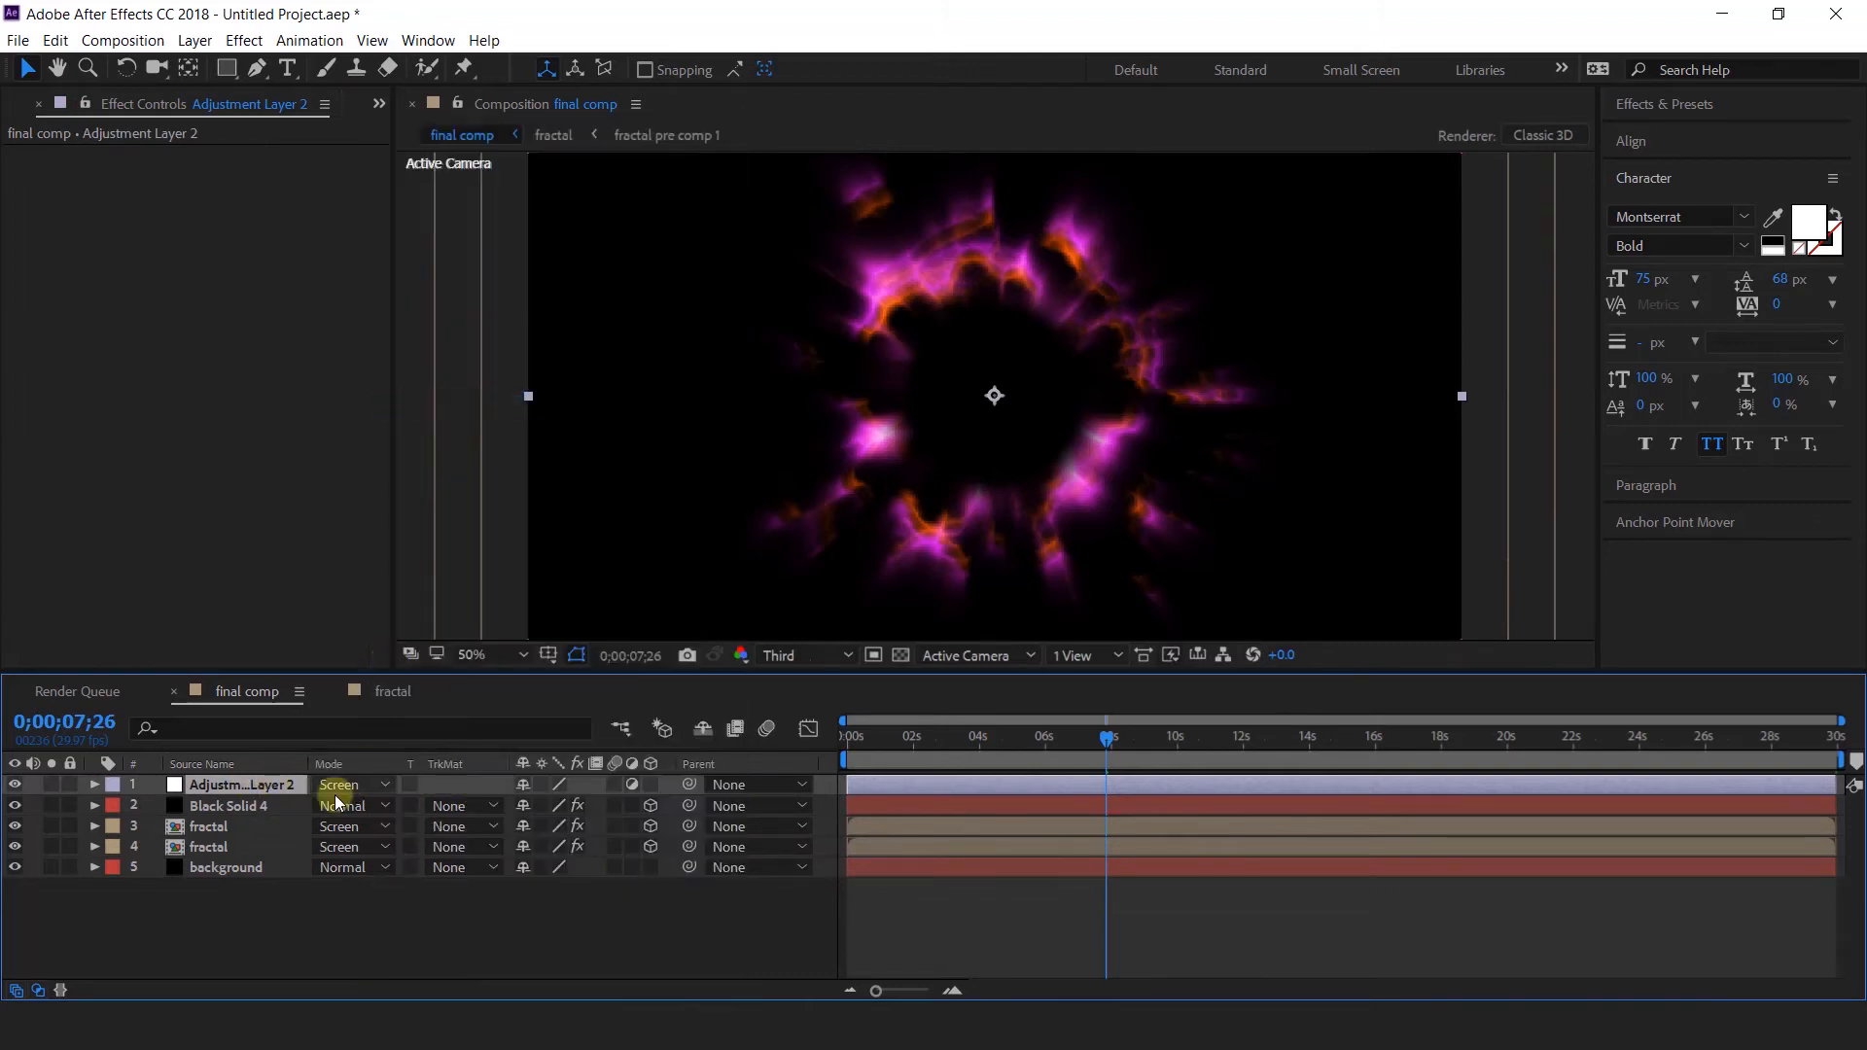
Apply CC Radial Fast Blur to the adjustment layer with an Amount of 82.
key("ctrl+space")
type("cc ra")
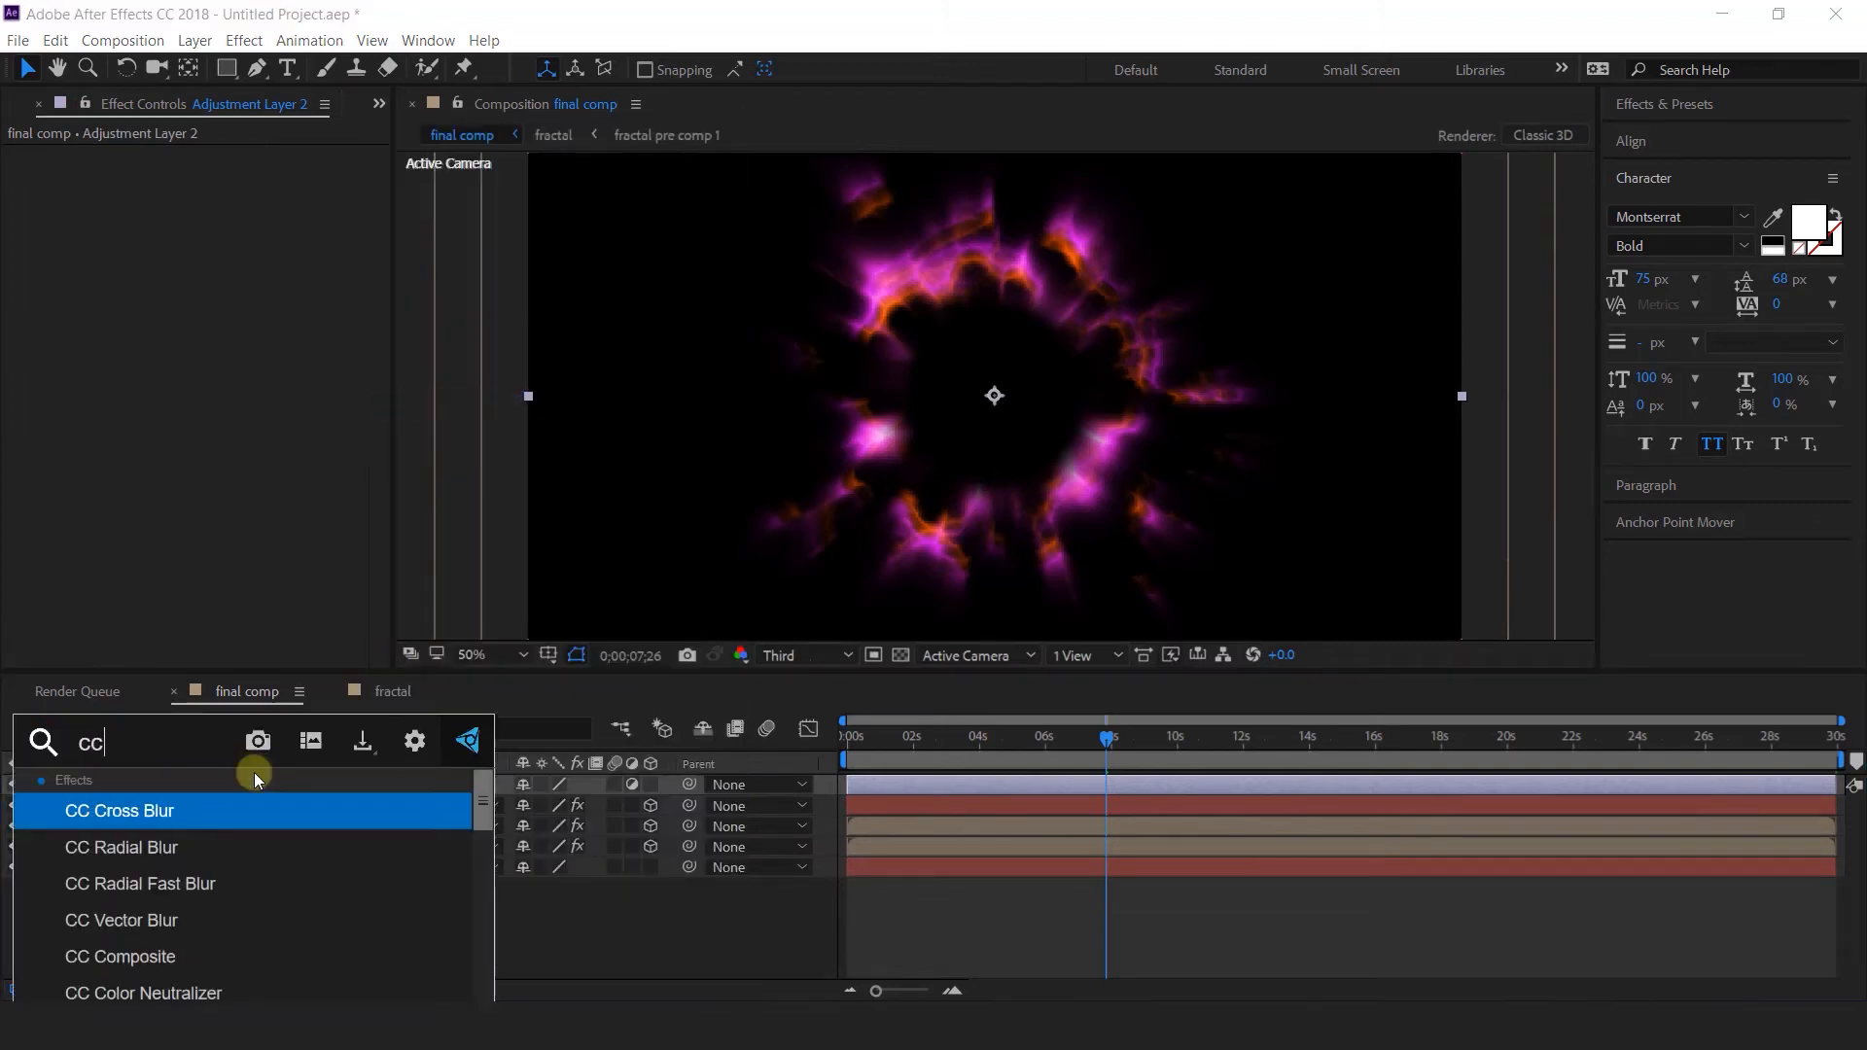
key("Down")
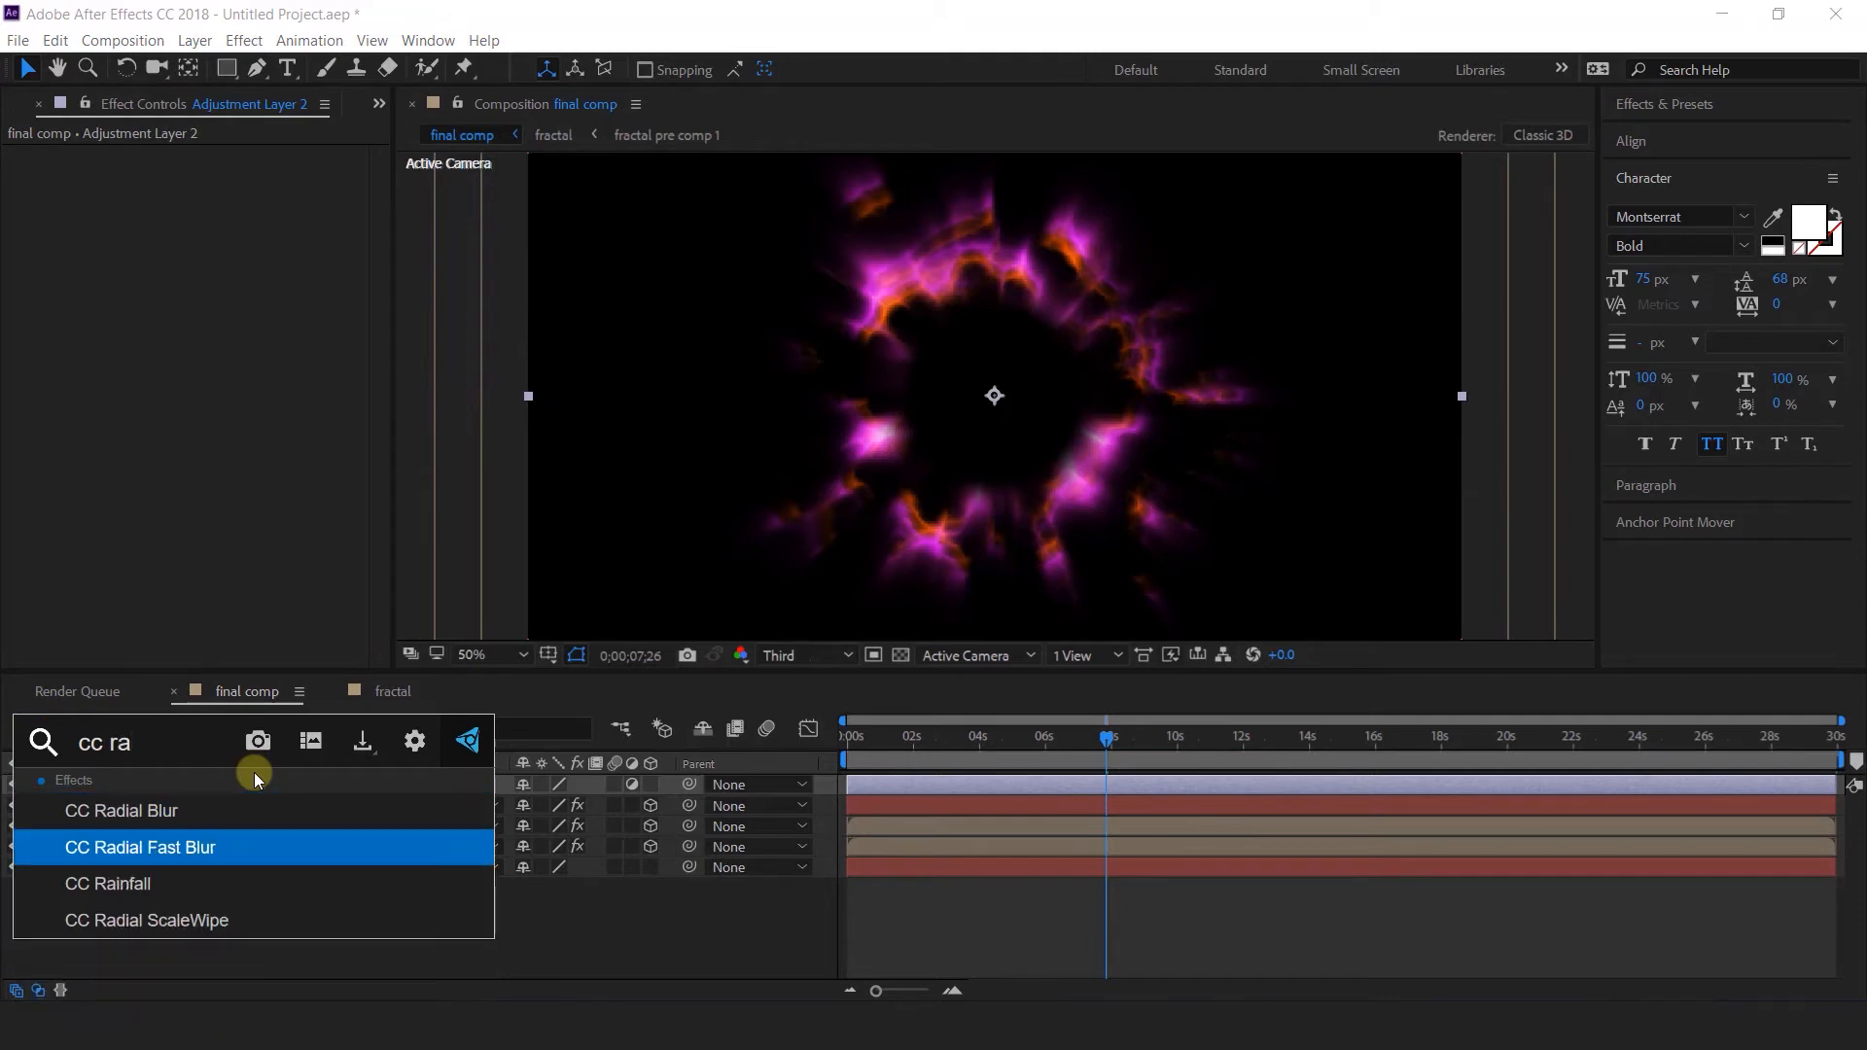
key("Return")
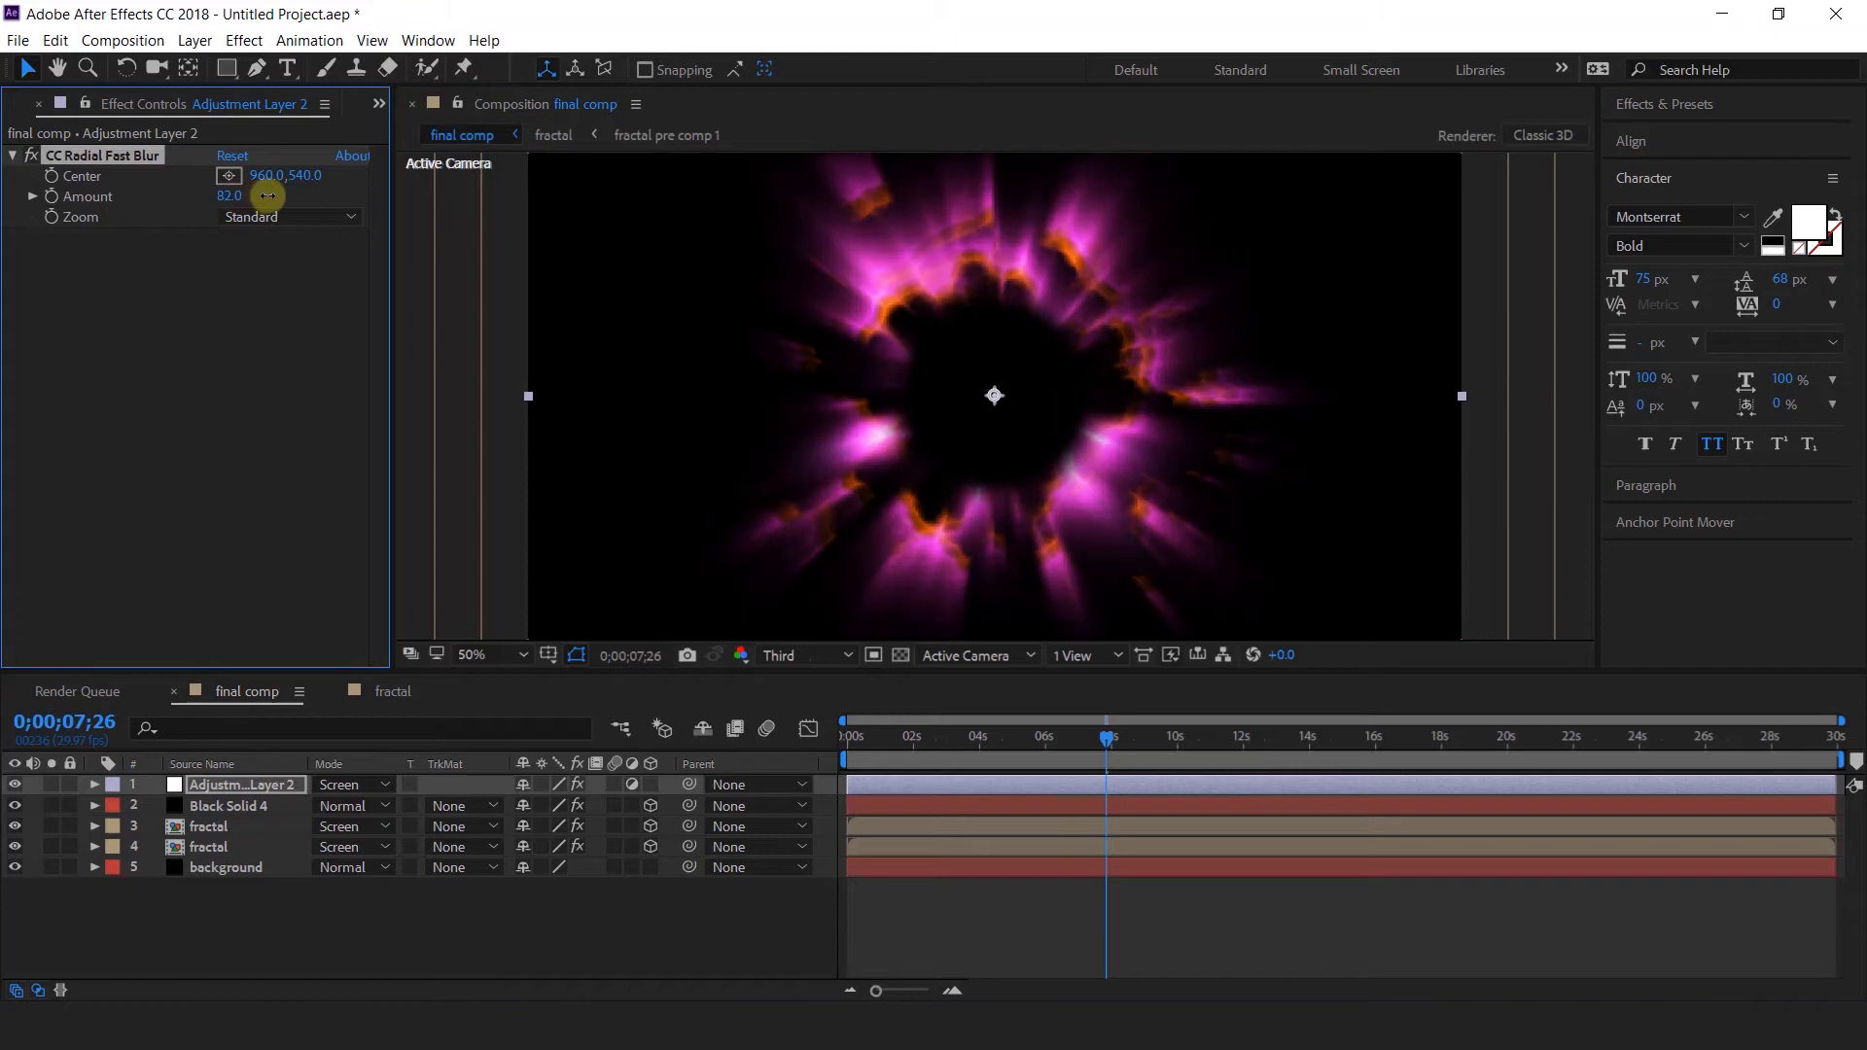
Apply Curves to the adjustment layer, bend the RGB curve down to darken shadows and midtones, and check another frame.
left_click(254, 789)
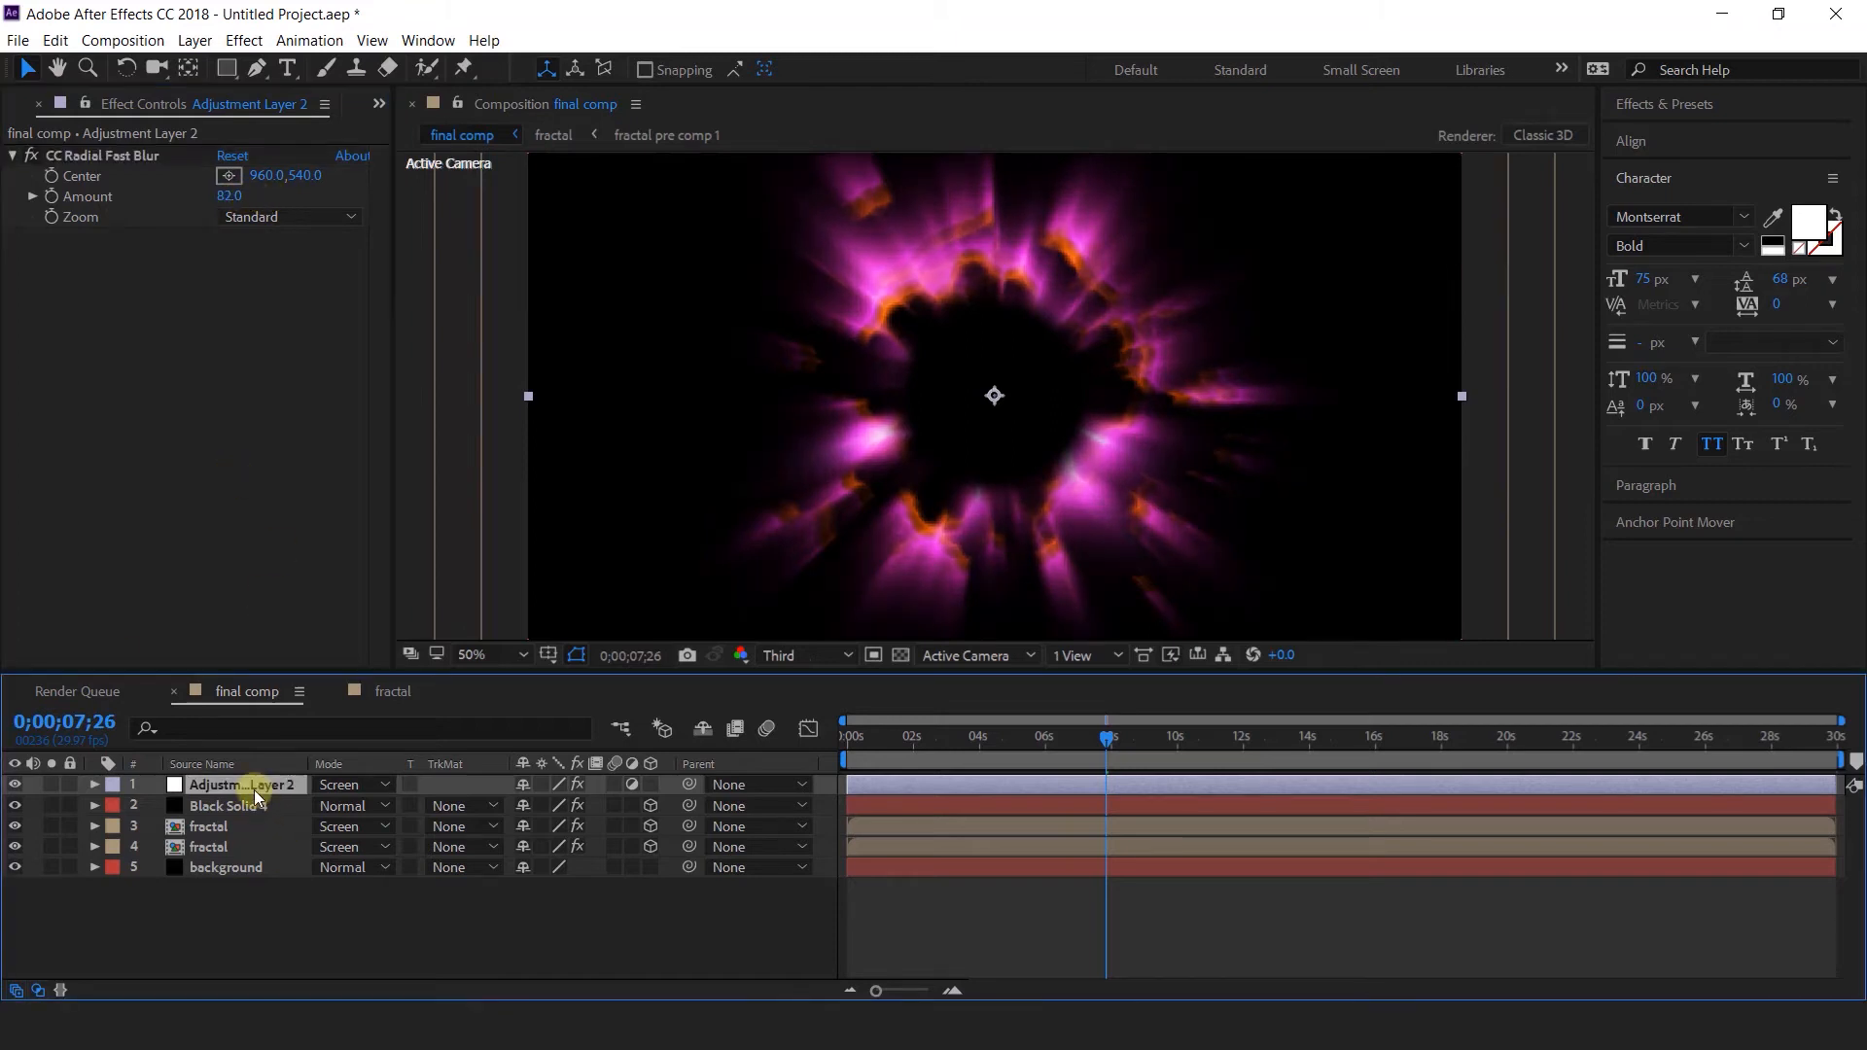
key("ctrl+space")
type("cur")
key("Return")
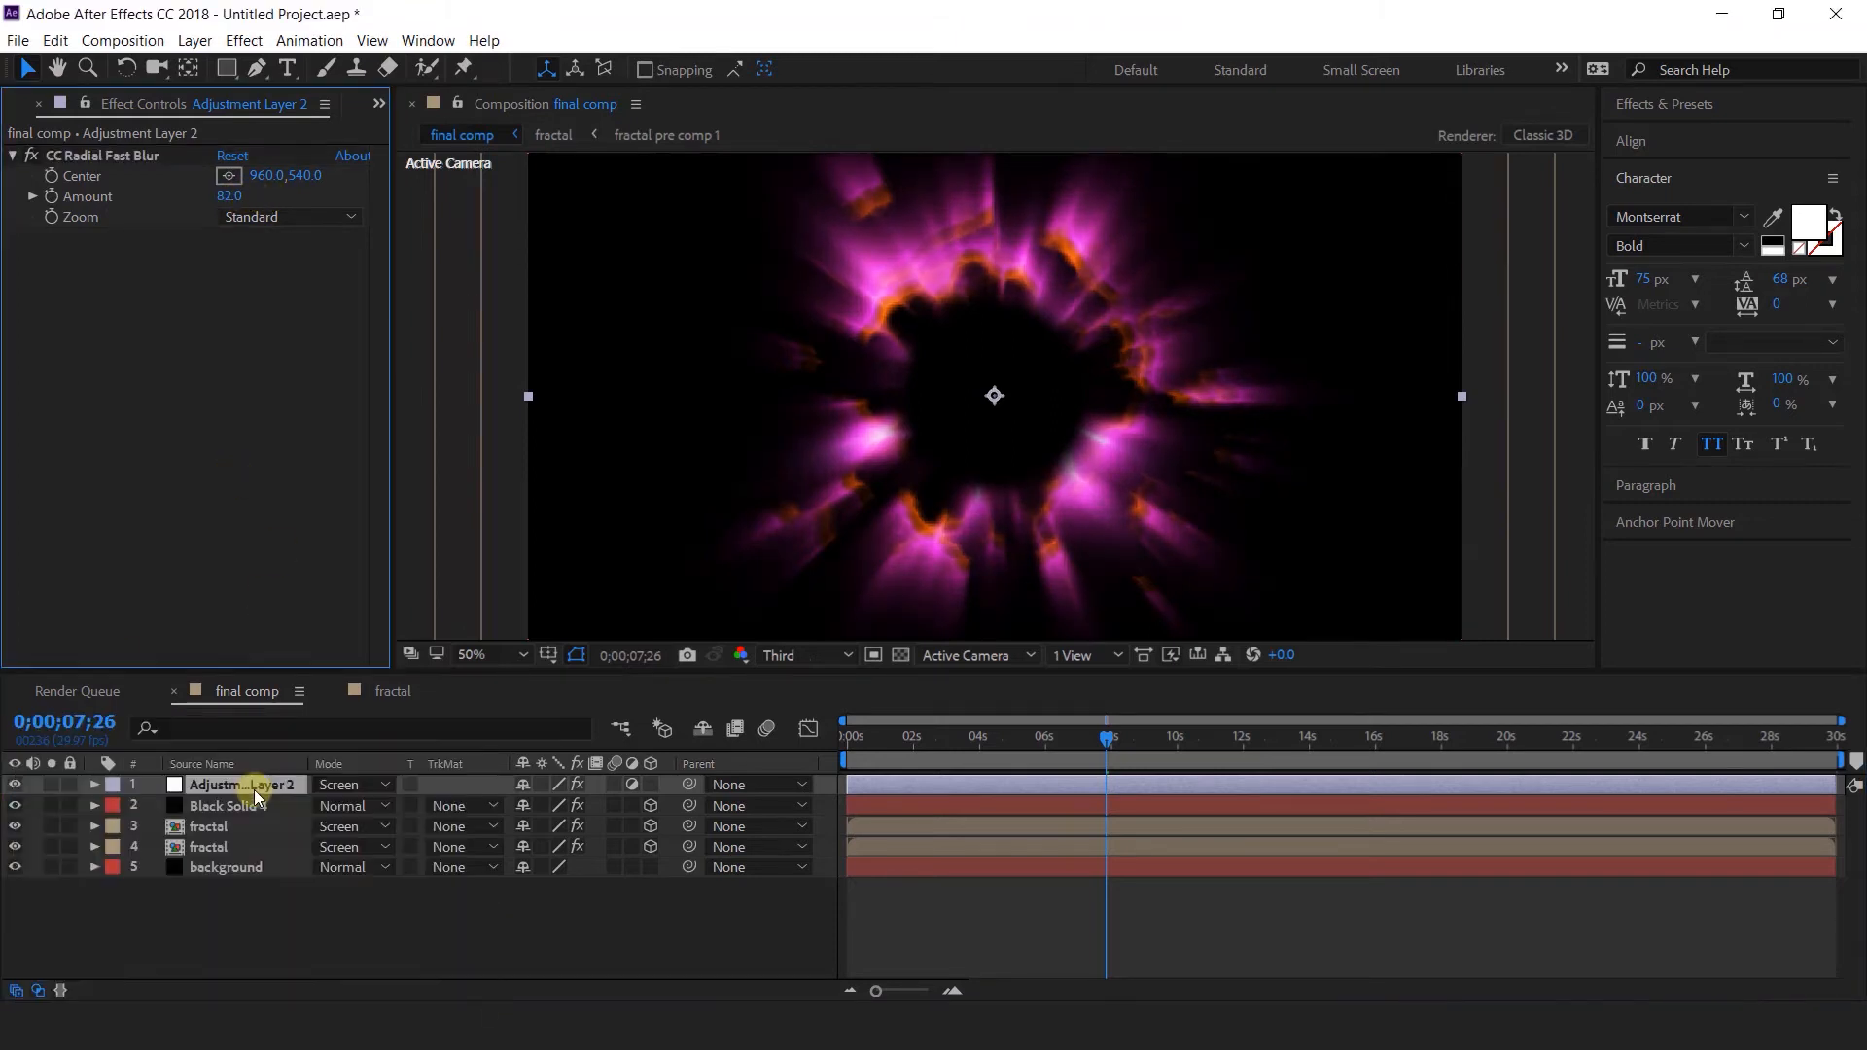
left_click_drag(61, 577, 127, 582)
left_click_drag(243, 428, 260, 446)
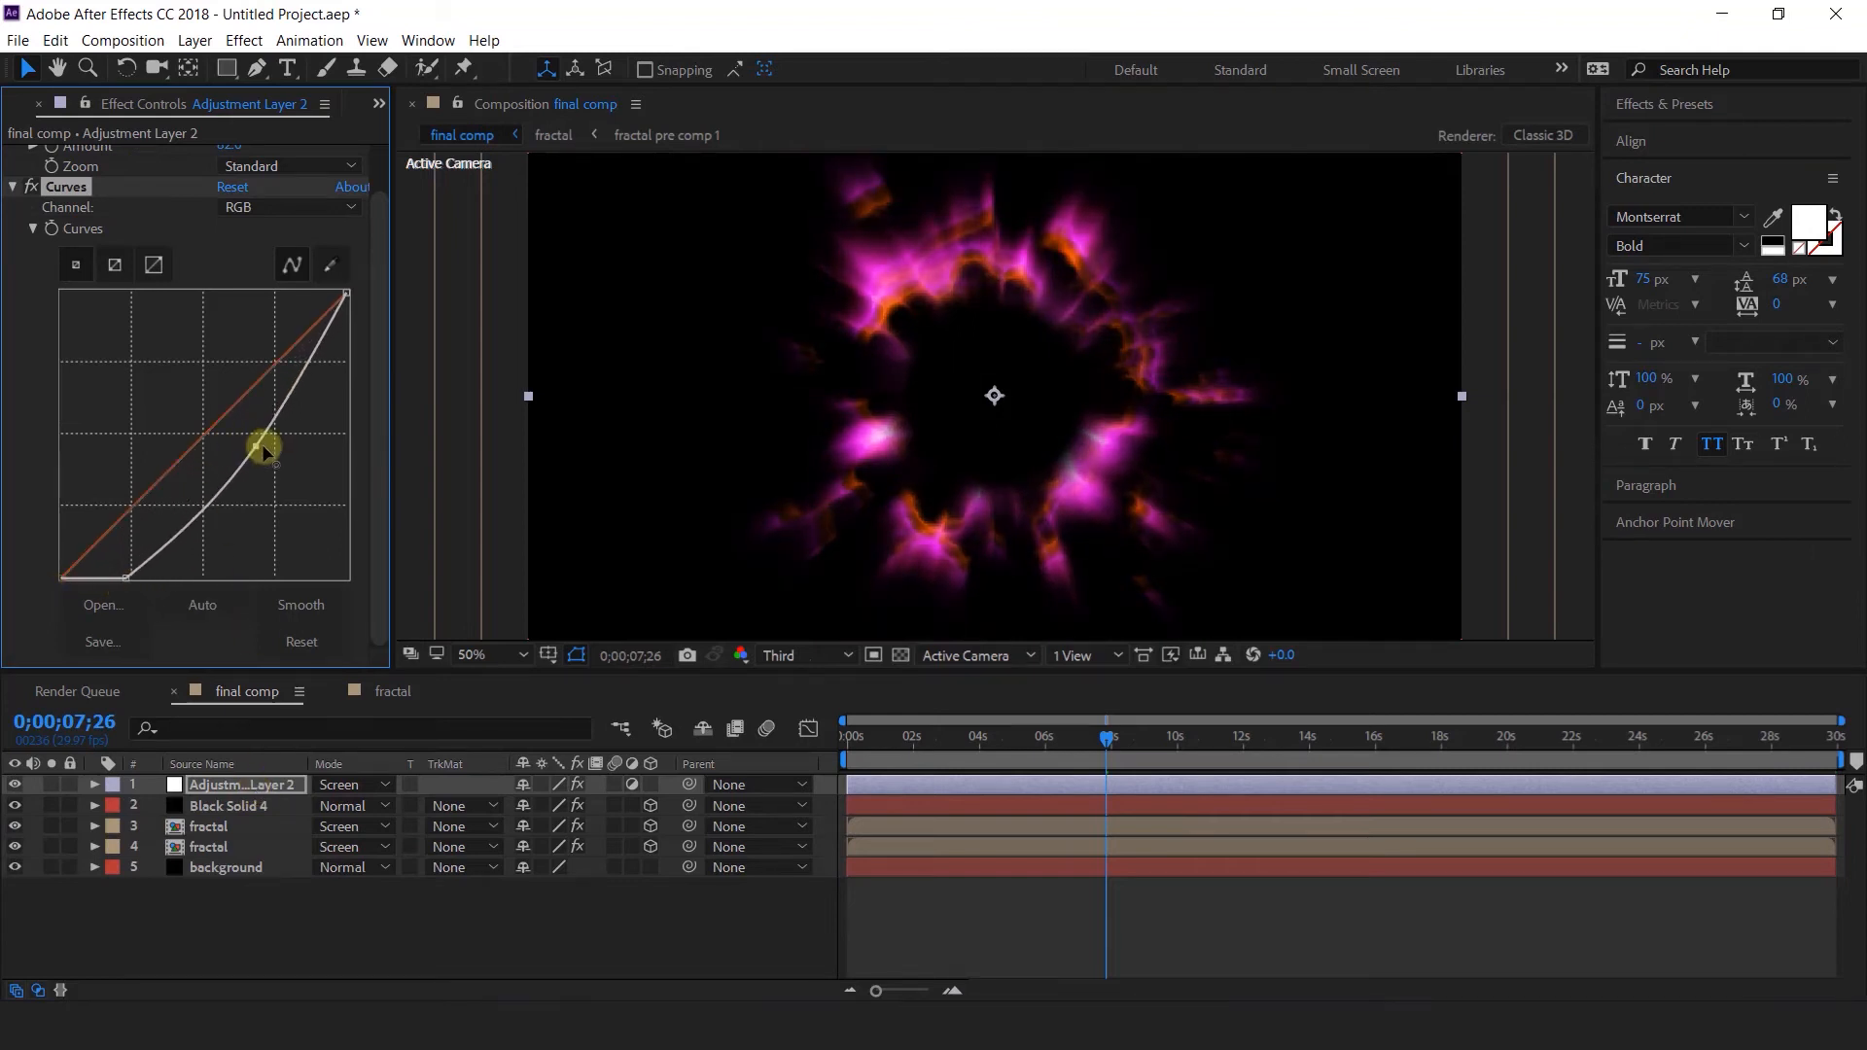
left_click_drag(129, 583, 153, 594)
left_click_drag(1105, 736, 1387, 739)
Add another adjustment layer on top of the stack and apply the Optics Compensation effect to it.
right_click(592, 914)
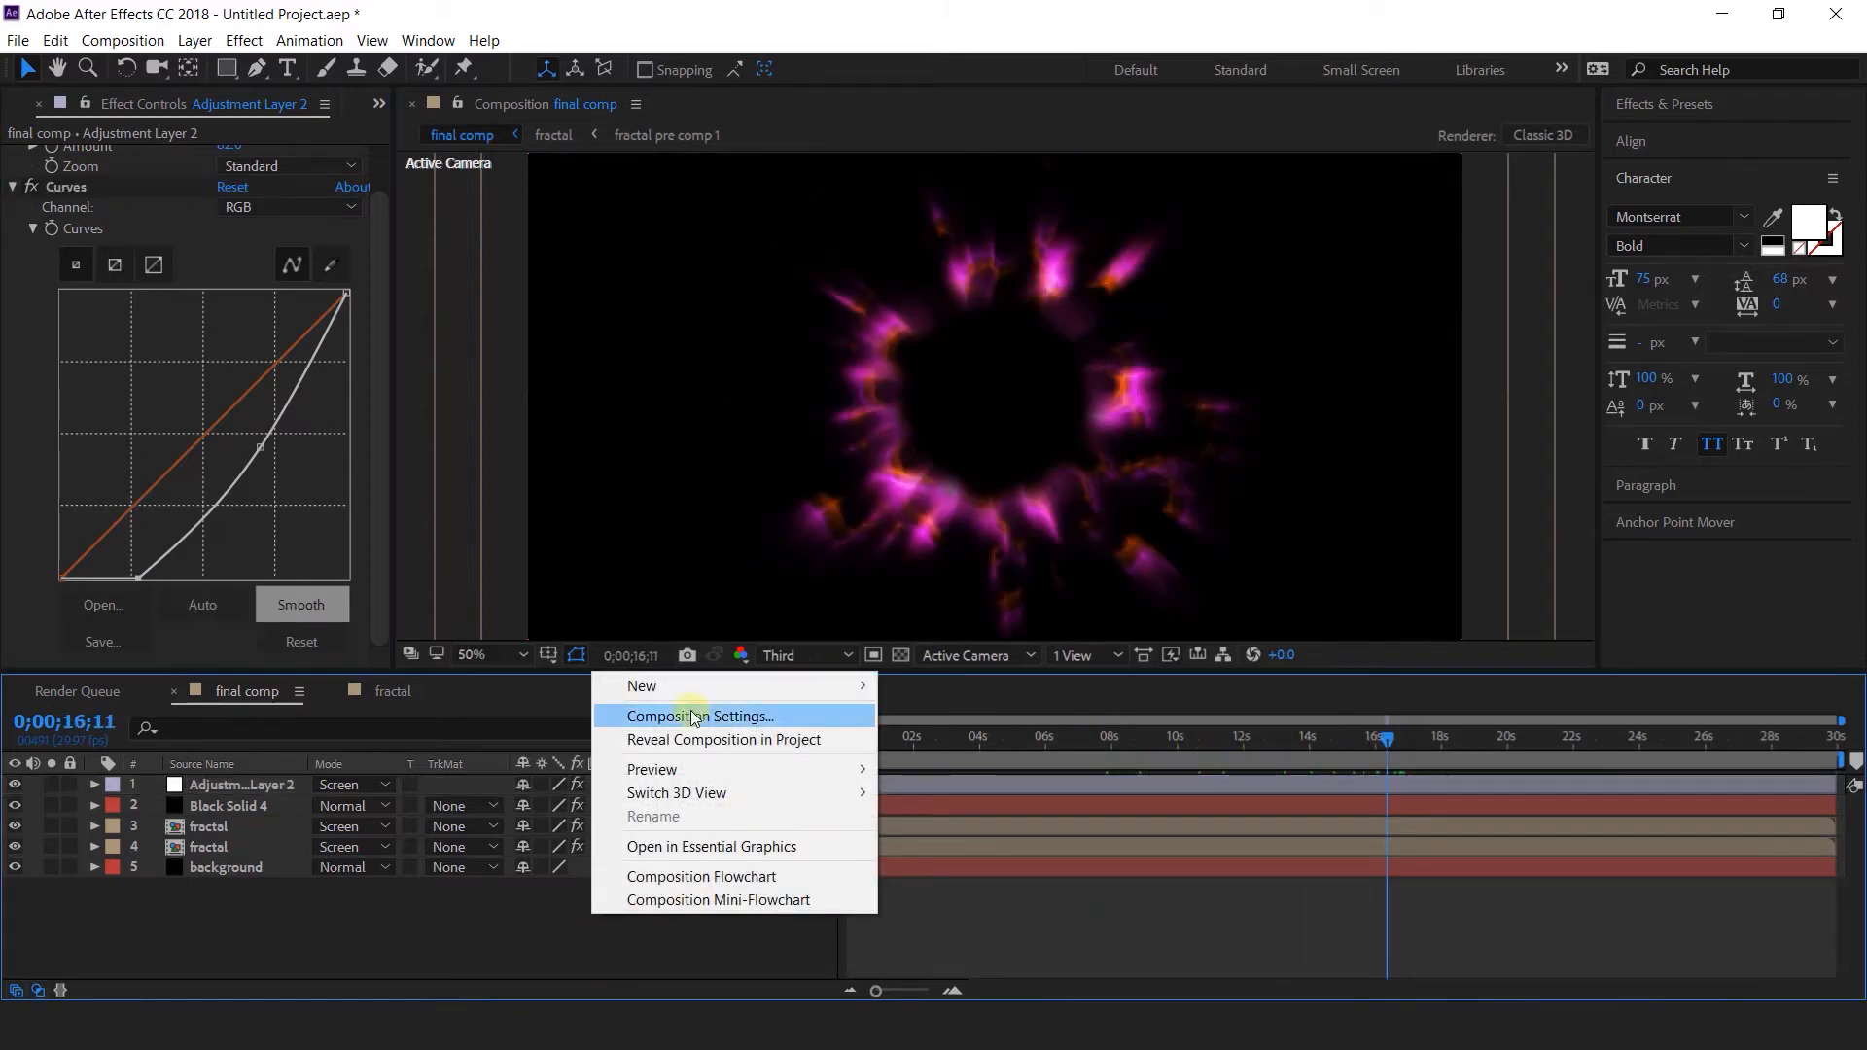
mouse_move(757, 684)
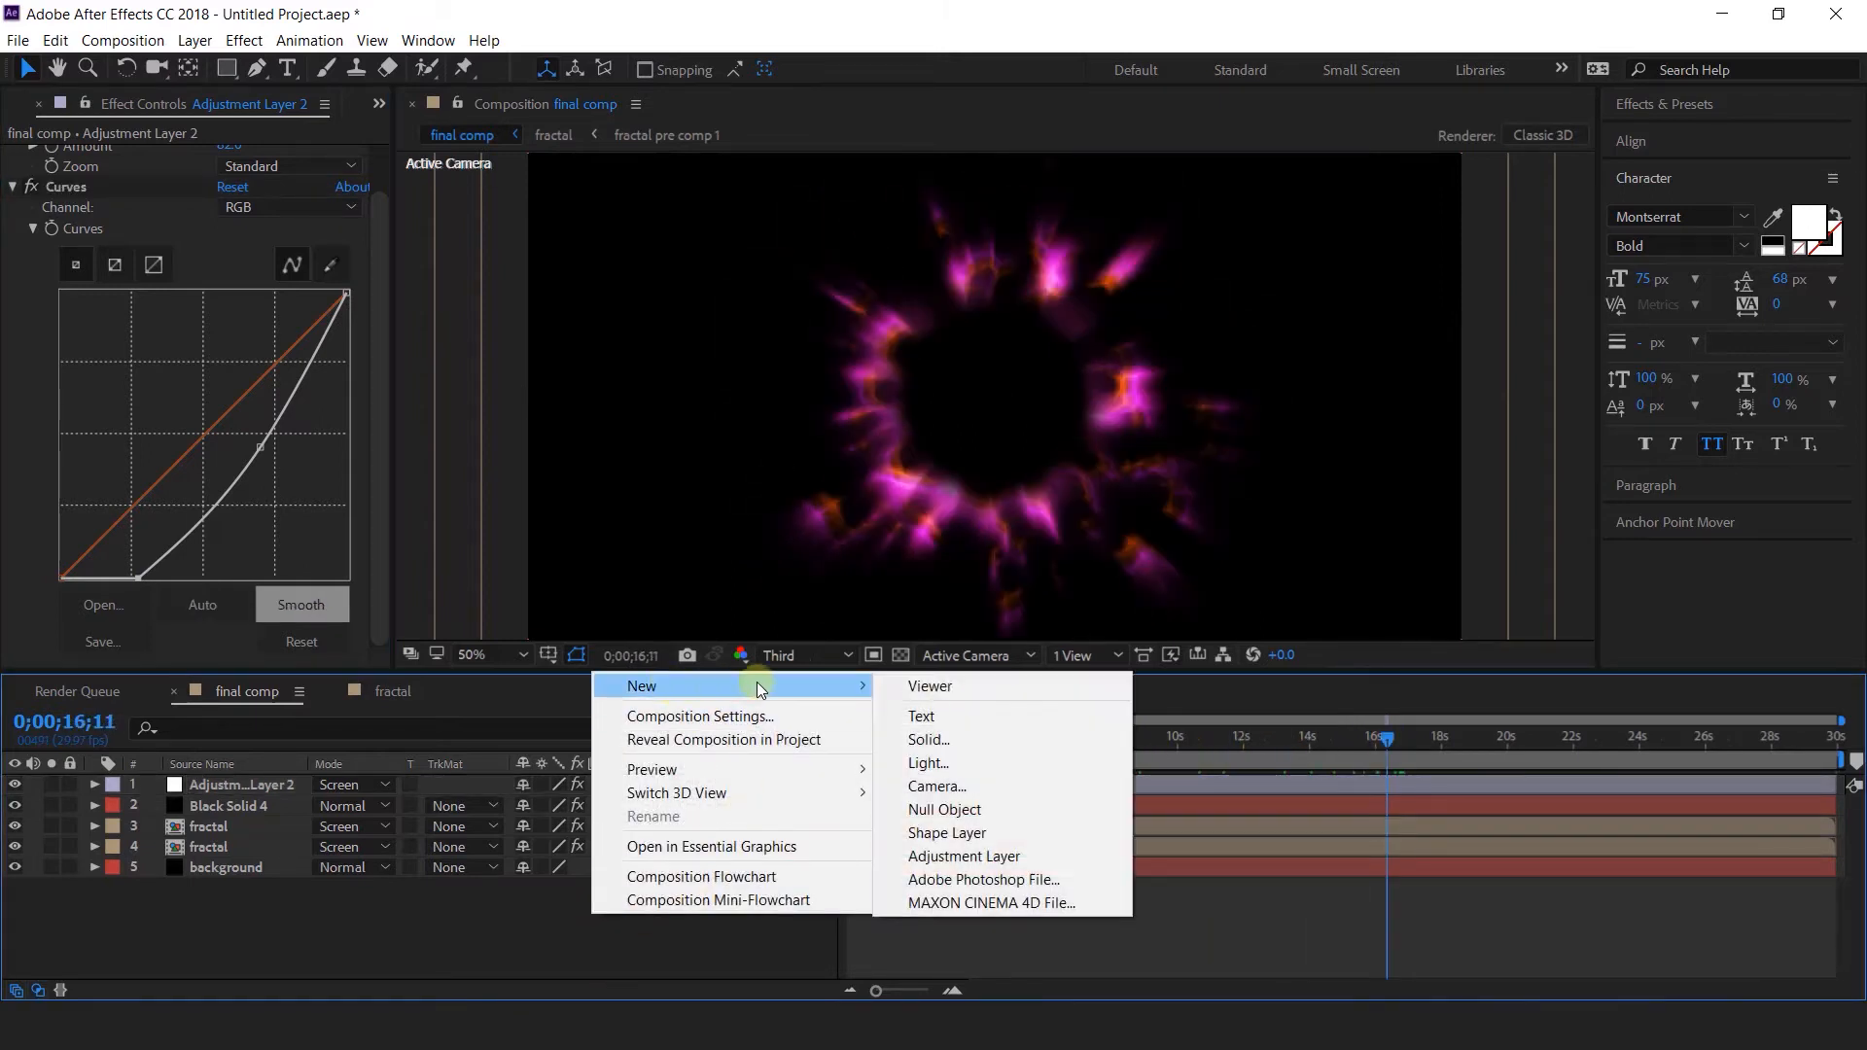
left_click(967, 854)
key("ctrl+space")
type("op")
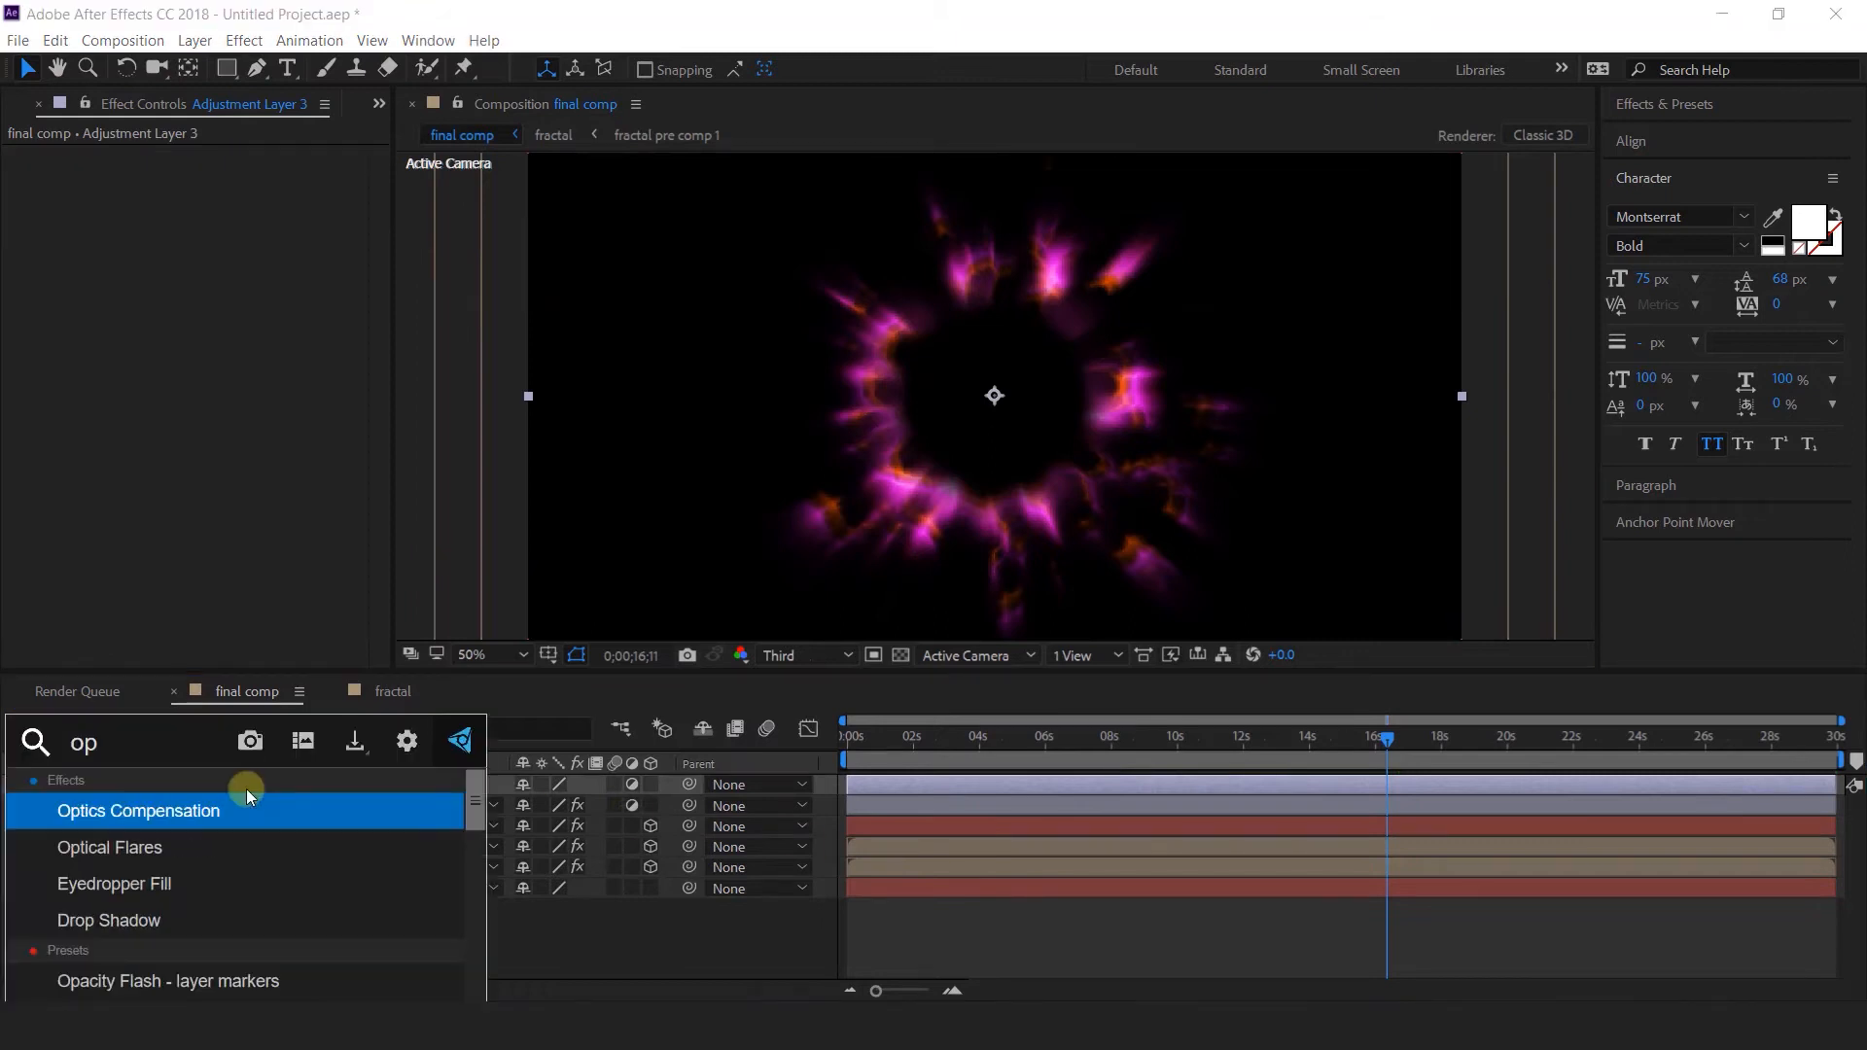
key("Return")
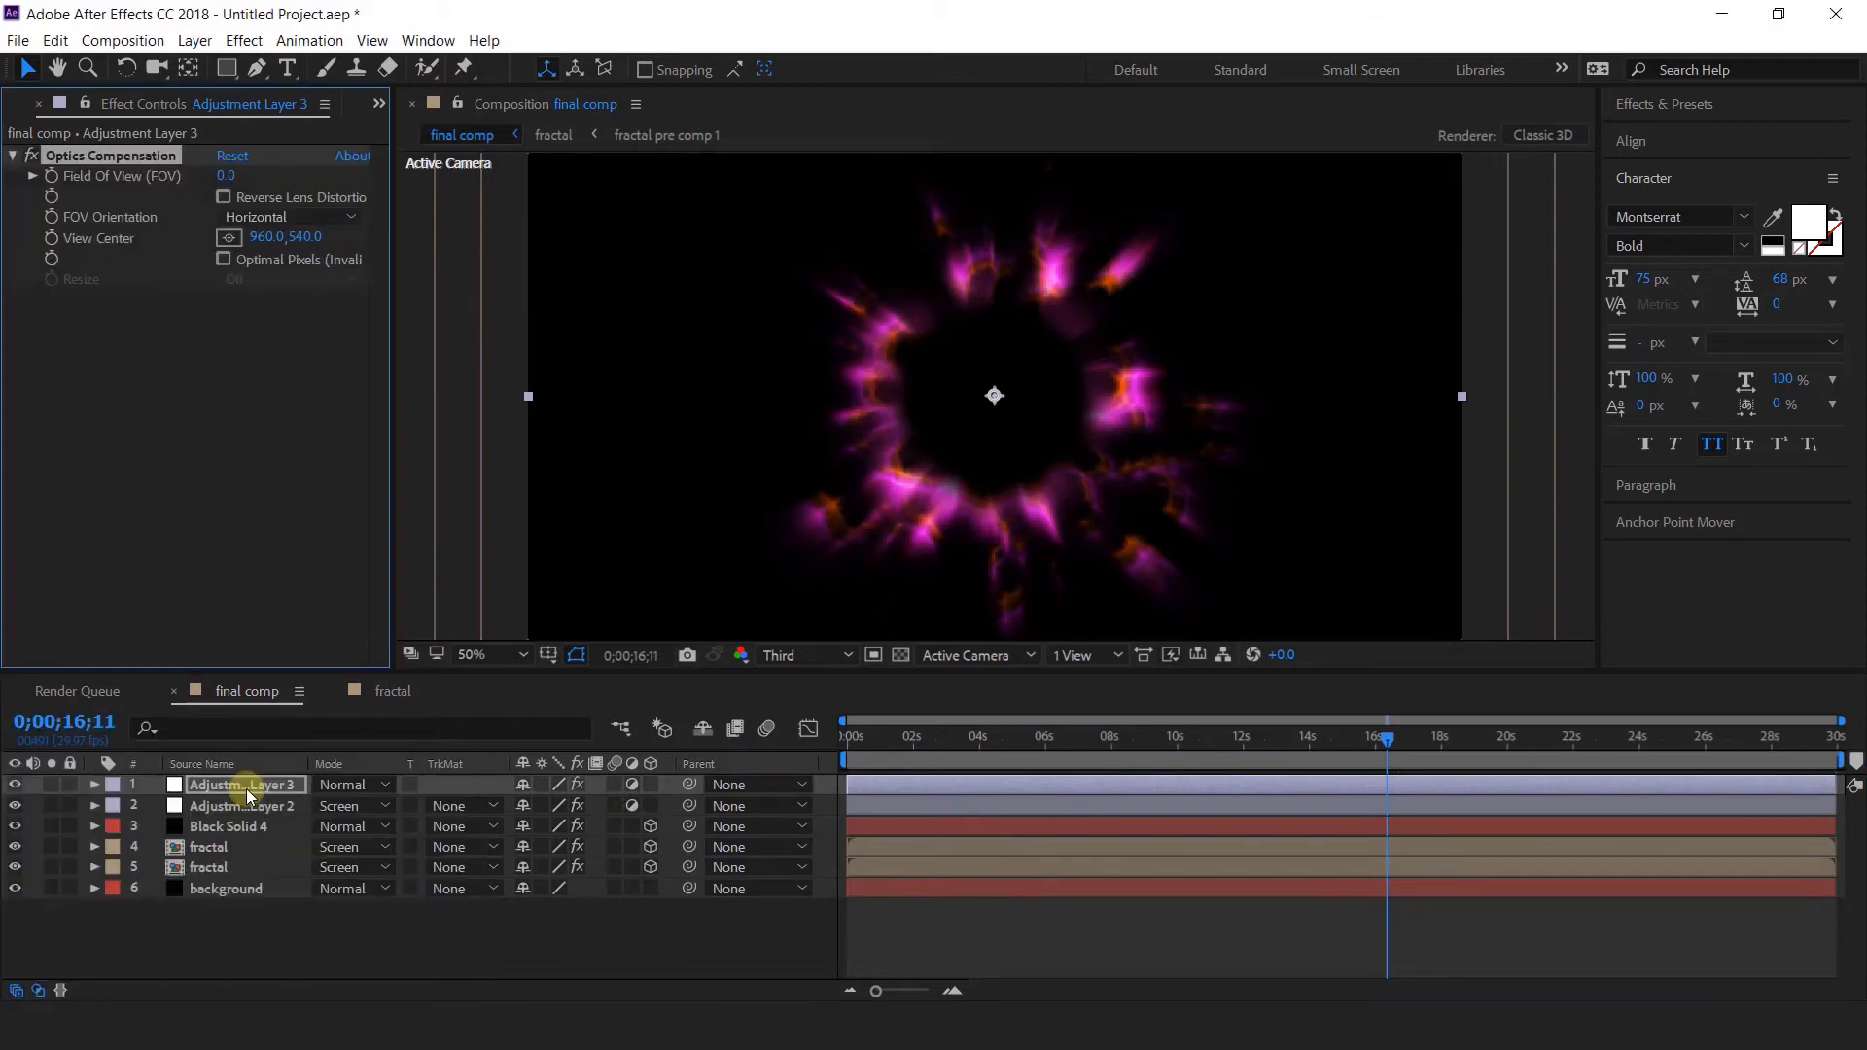
At the first frame, keyframe the Optics Compensation Field of View at 30 and turn on Reverse Lens Distortion.
left_click(848, 739)
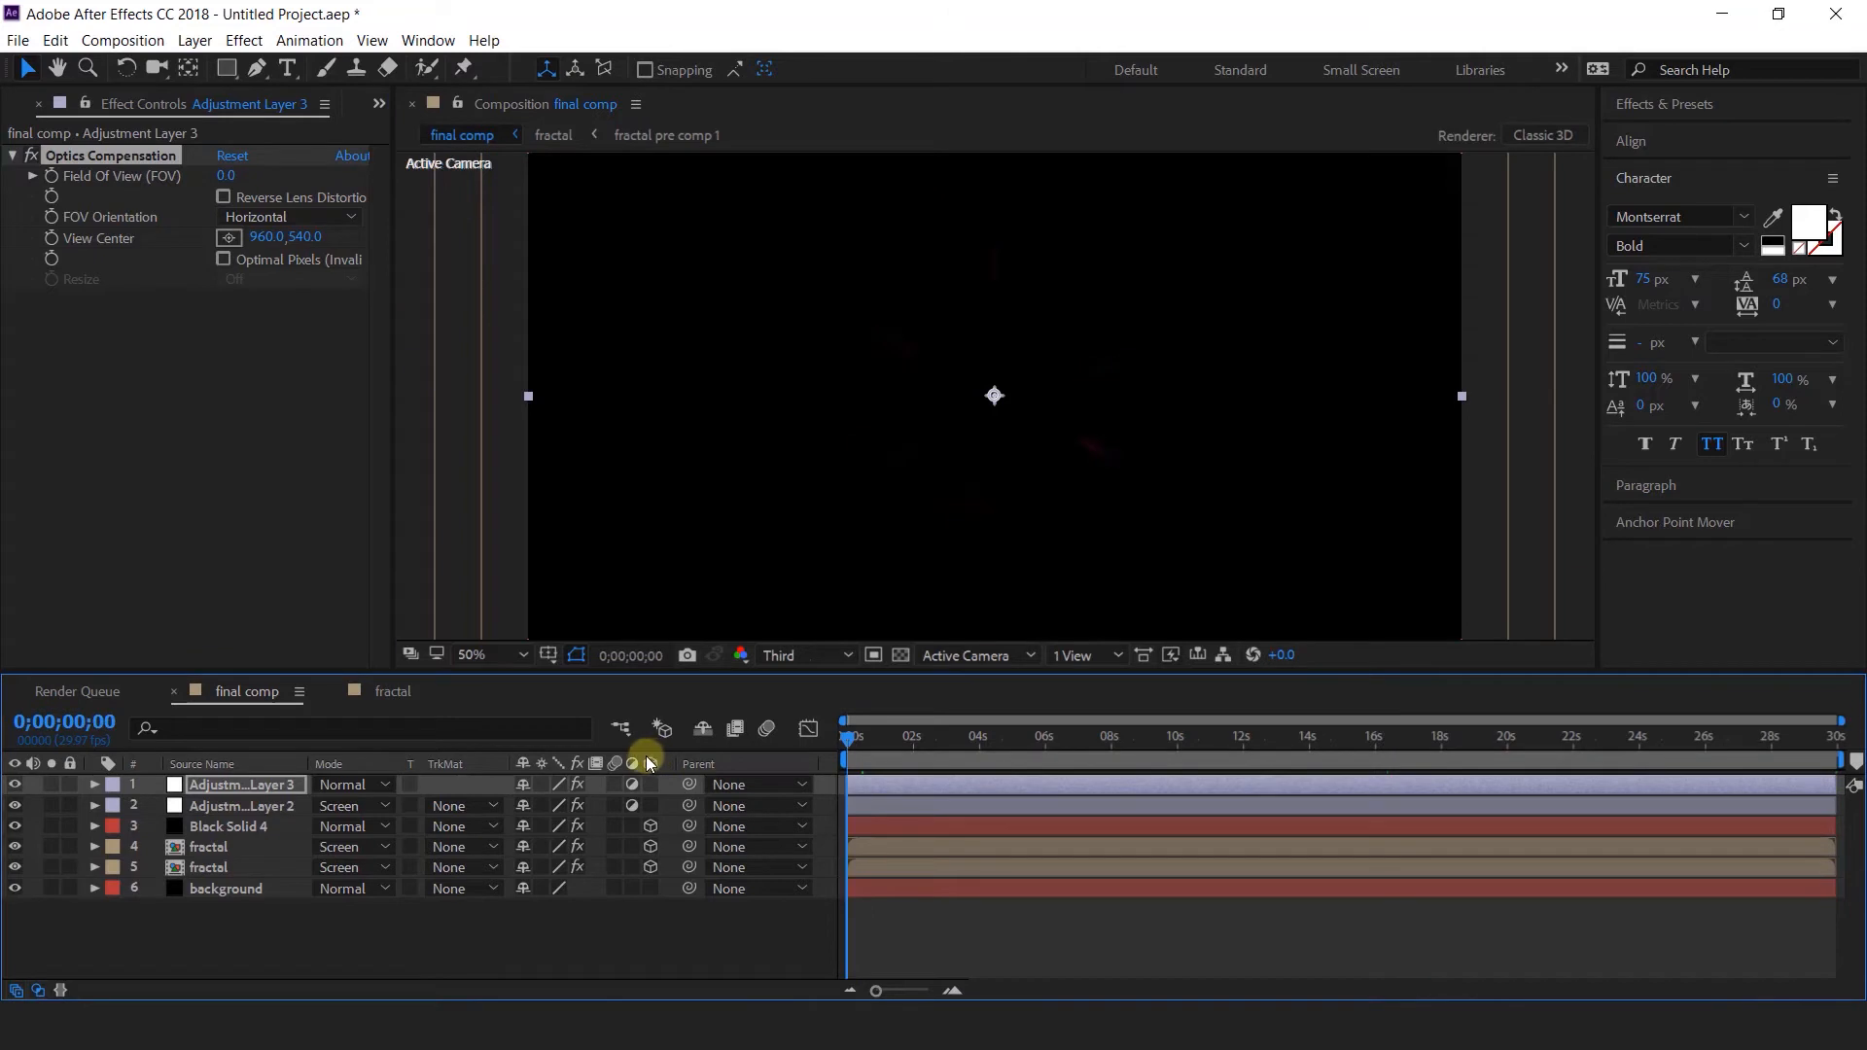
left_click(50, 179)
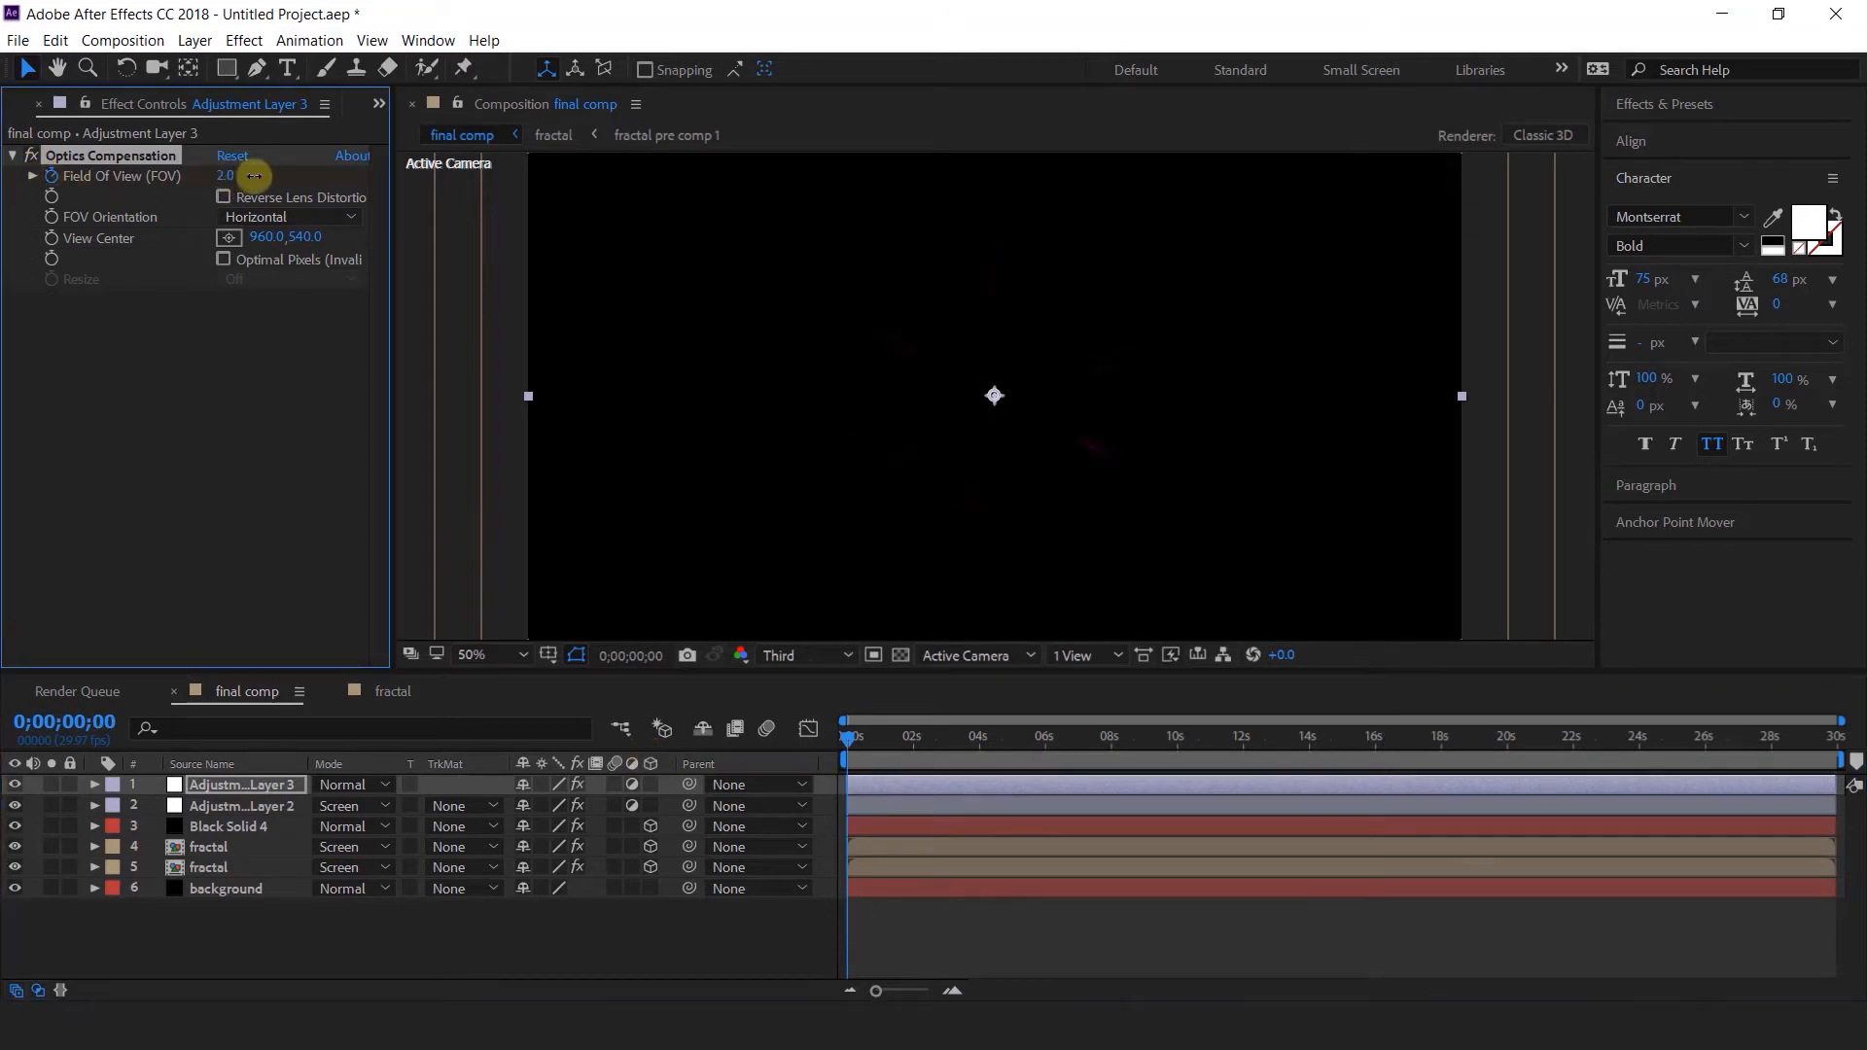
left_click_drag(278, 175, 231, 183)
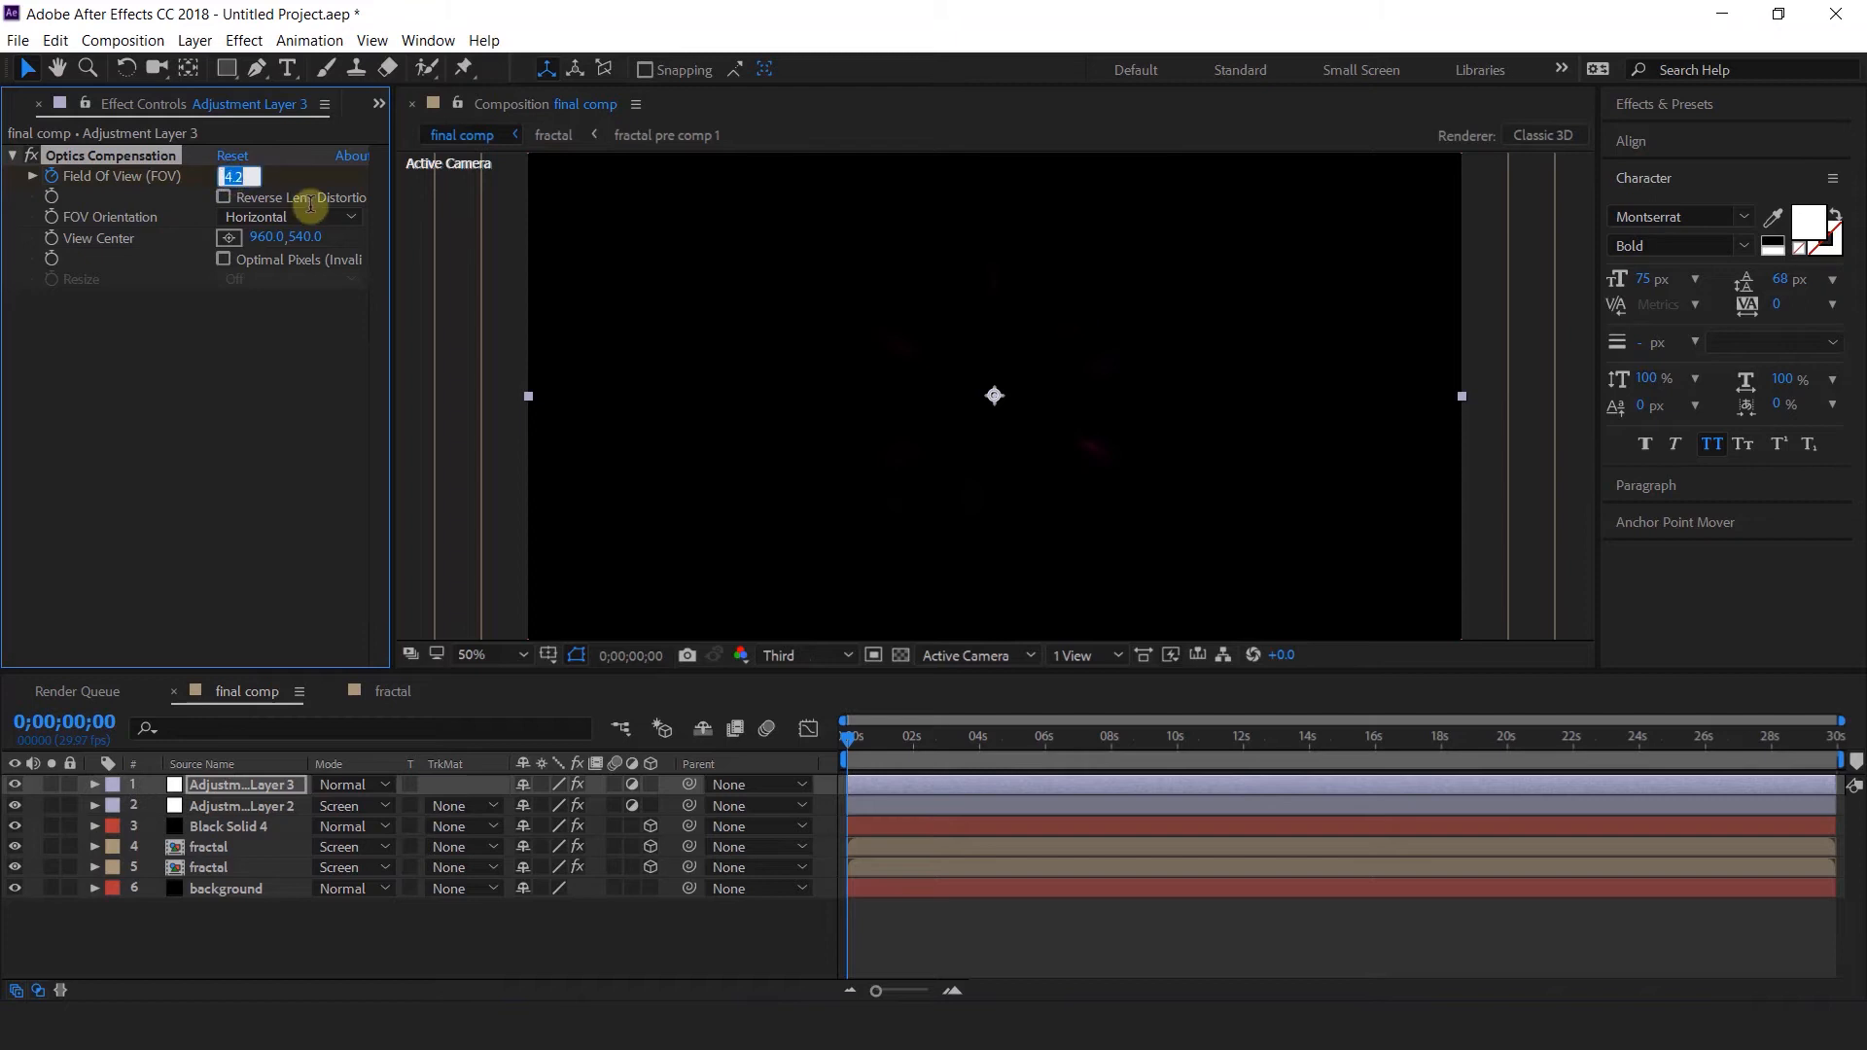
left_click(221, 200)
left_click(220, 200)
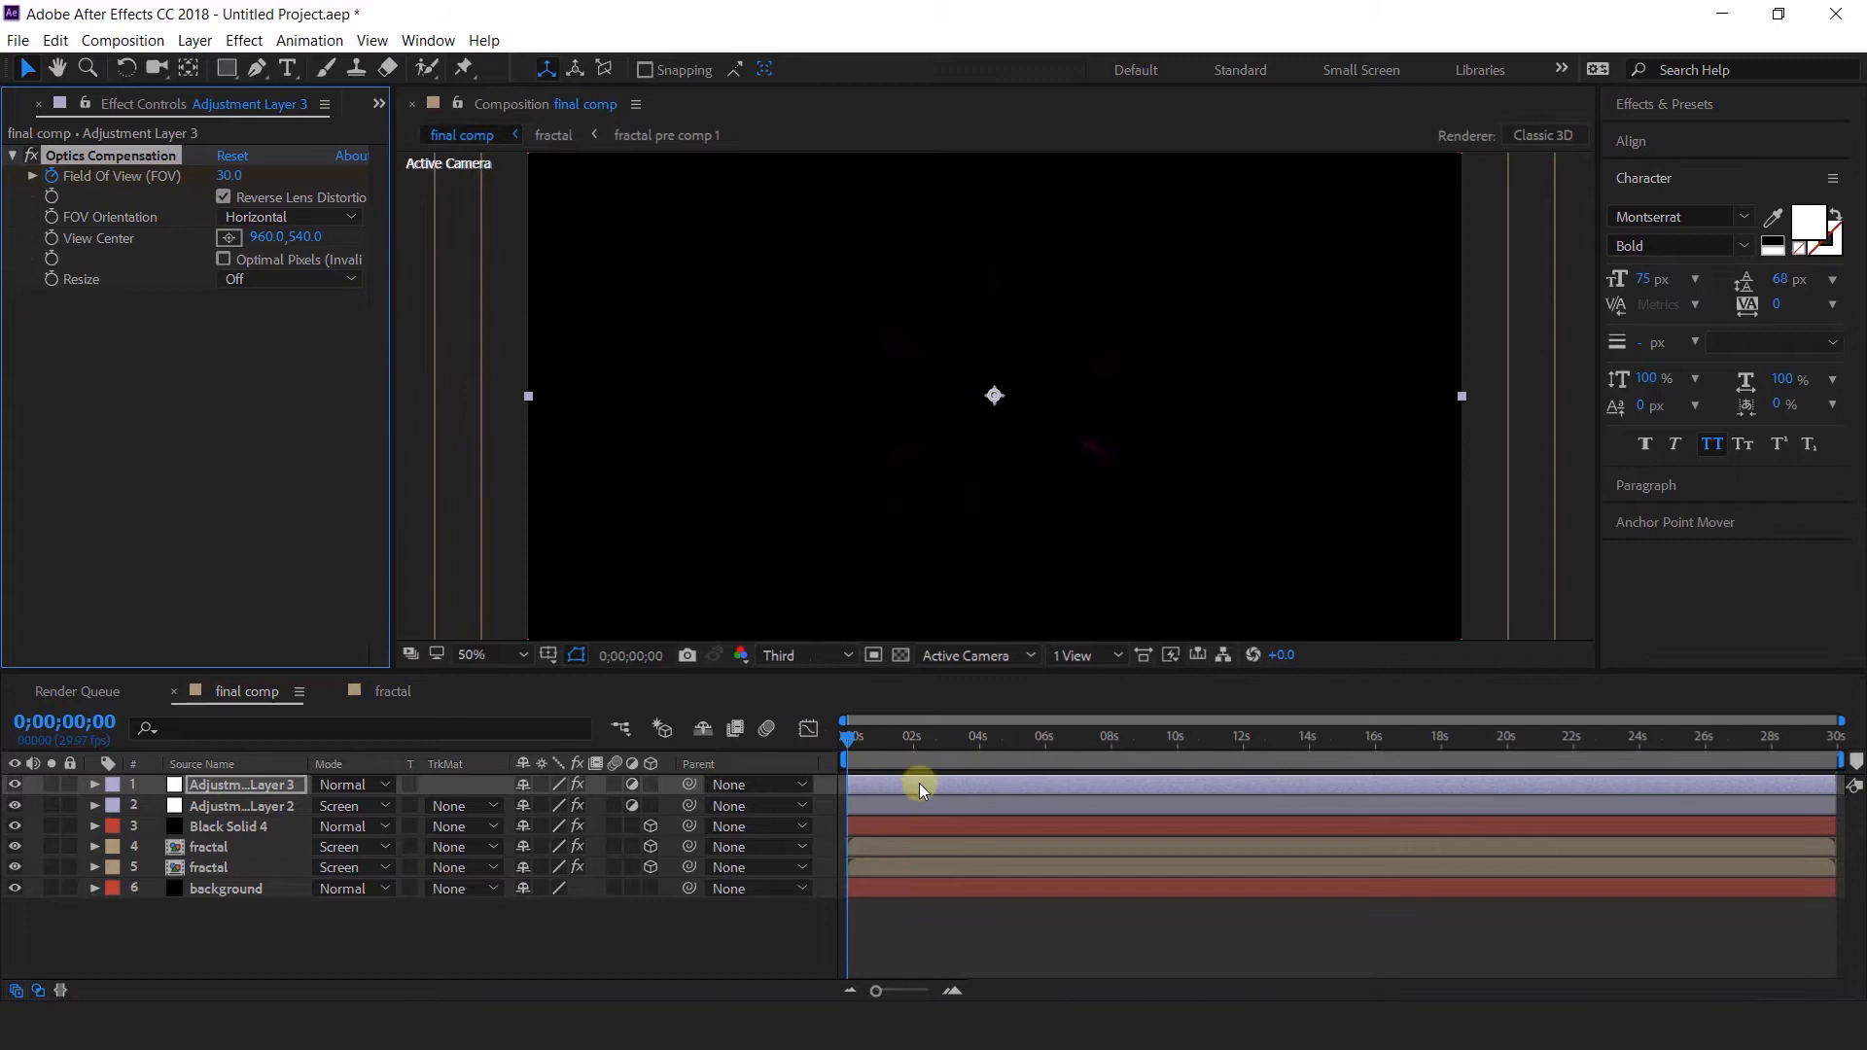
At 0;00;03;01, set the Optics Compensation Field of View to 80, enable Optimal Pixels and scrub through the distortion animation.
left_click_drag(863, 743, 974, 751)
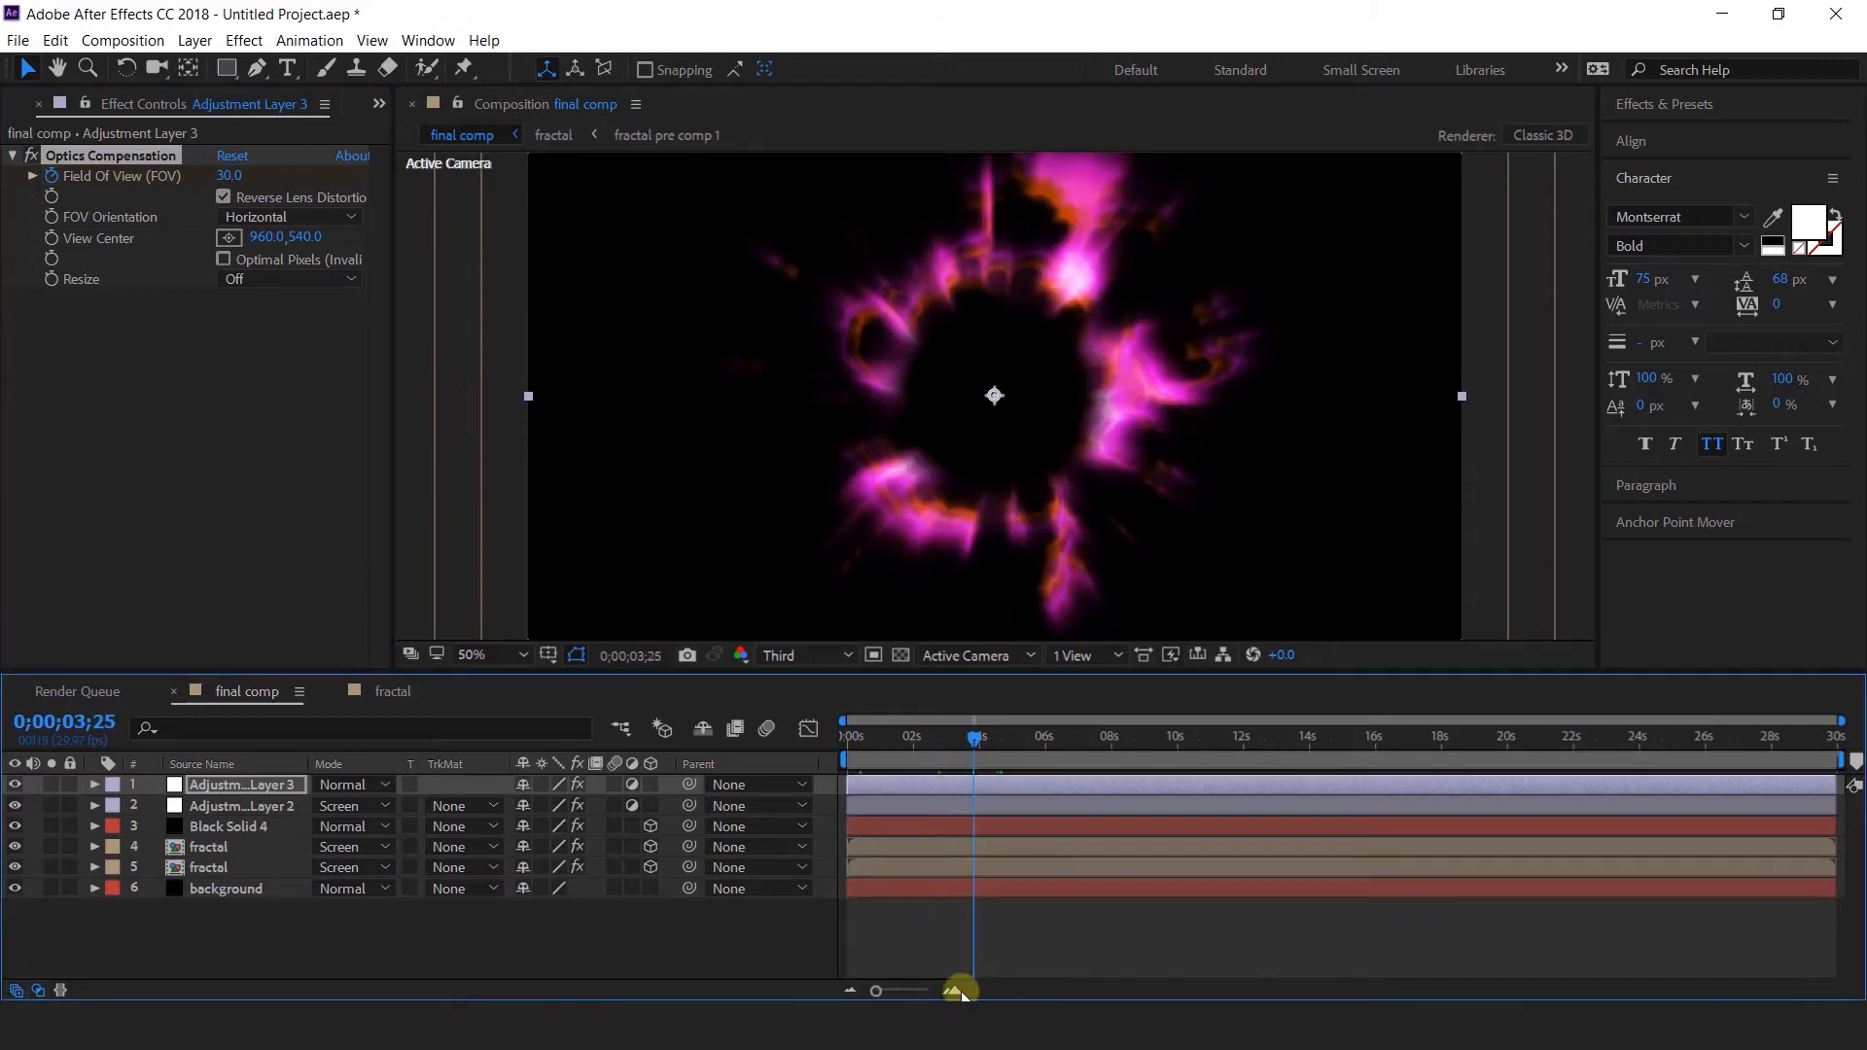
left_click(957, 989)
left_click(957, 990)
left_click_drag(1087, 992, 917, 986)
left_click_drag(1141, 736, 1246, 736)
left_click(229, 176)
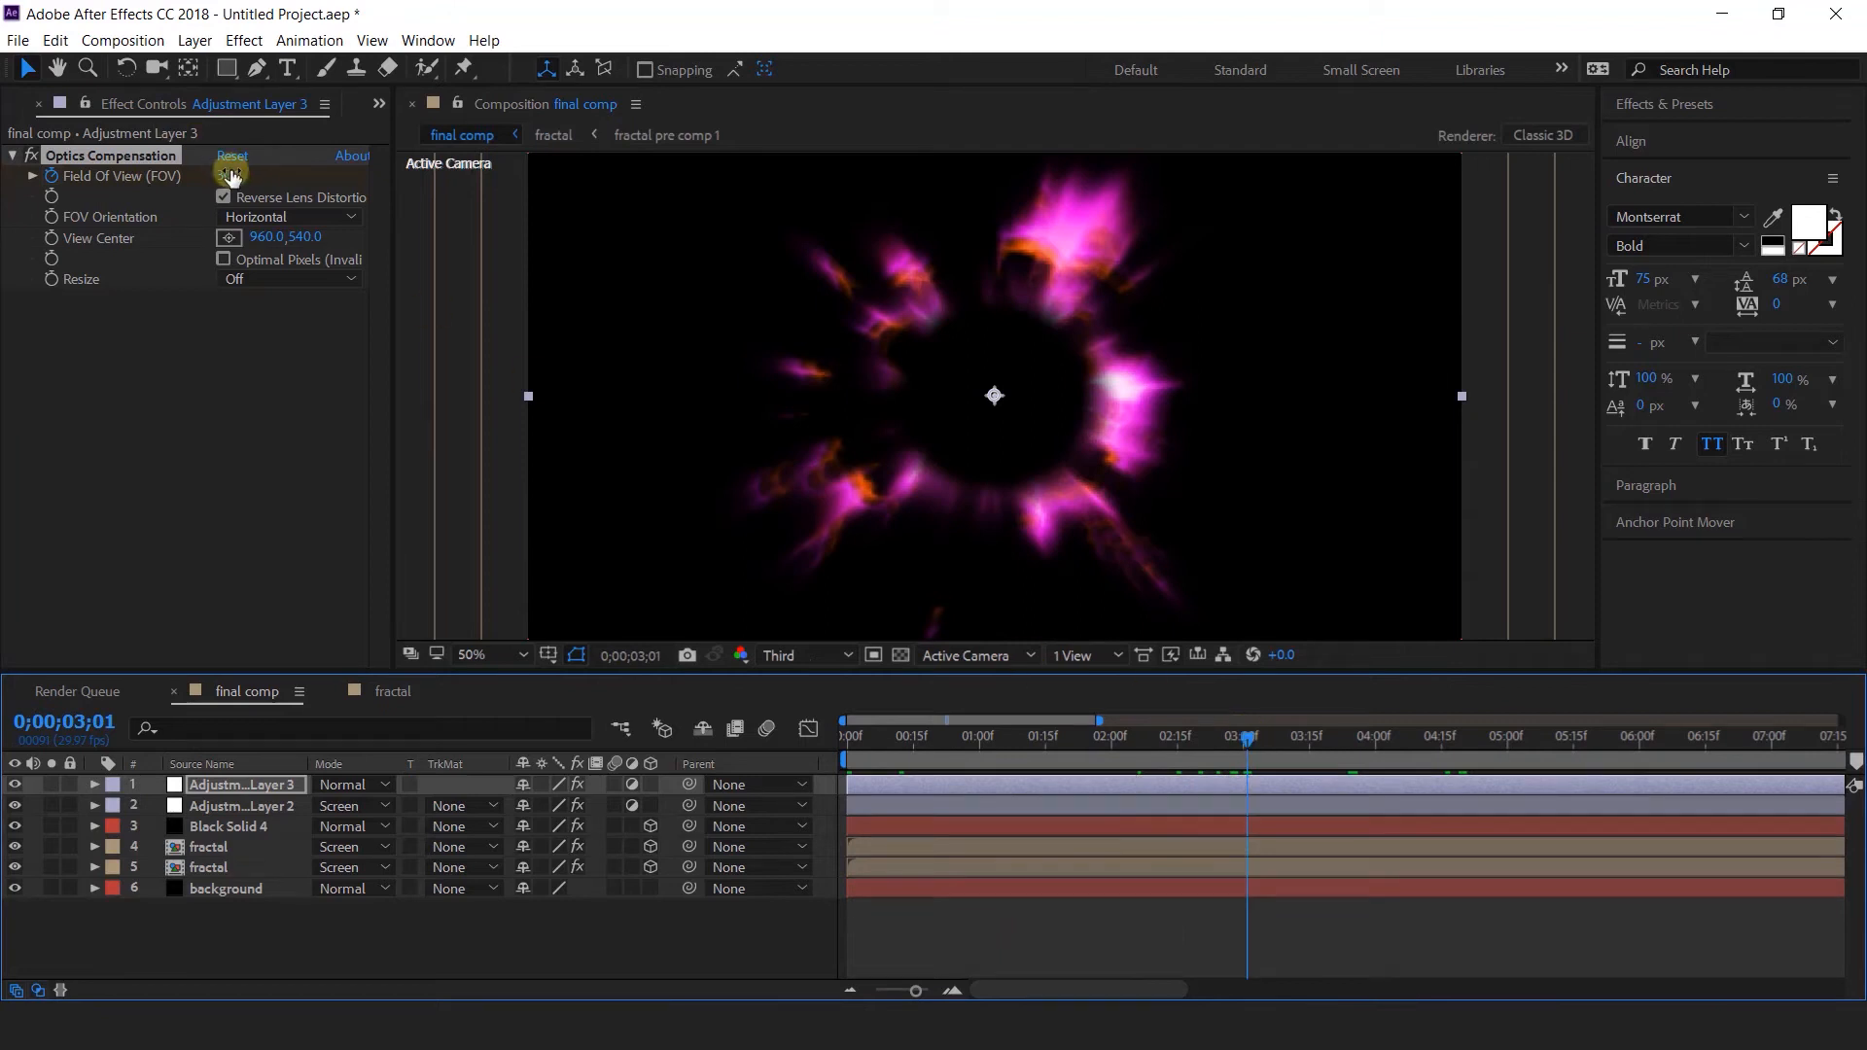
type("80")
key("Return")
left_click(132, 311)
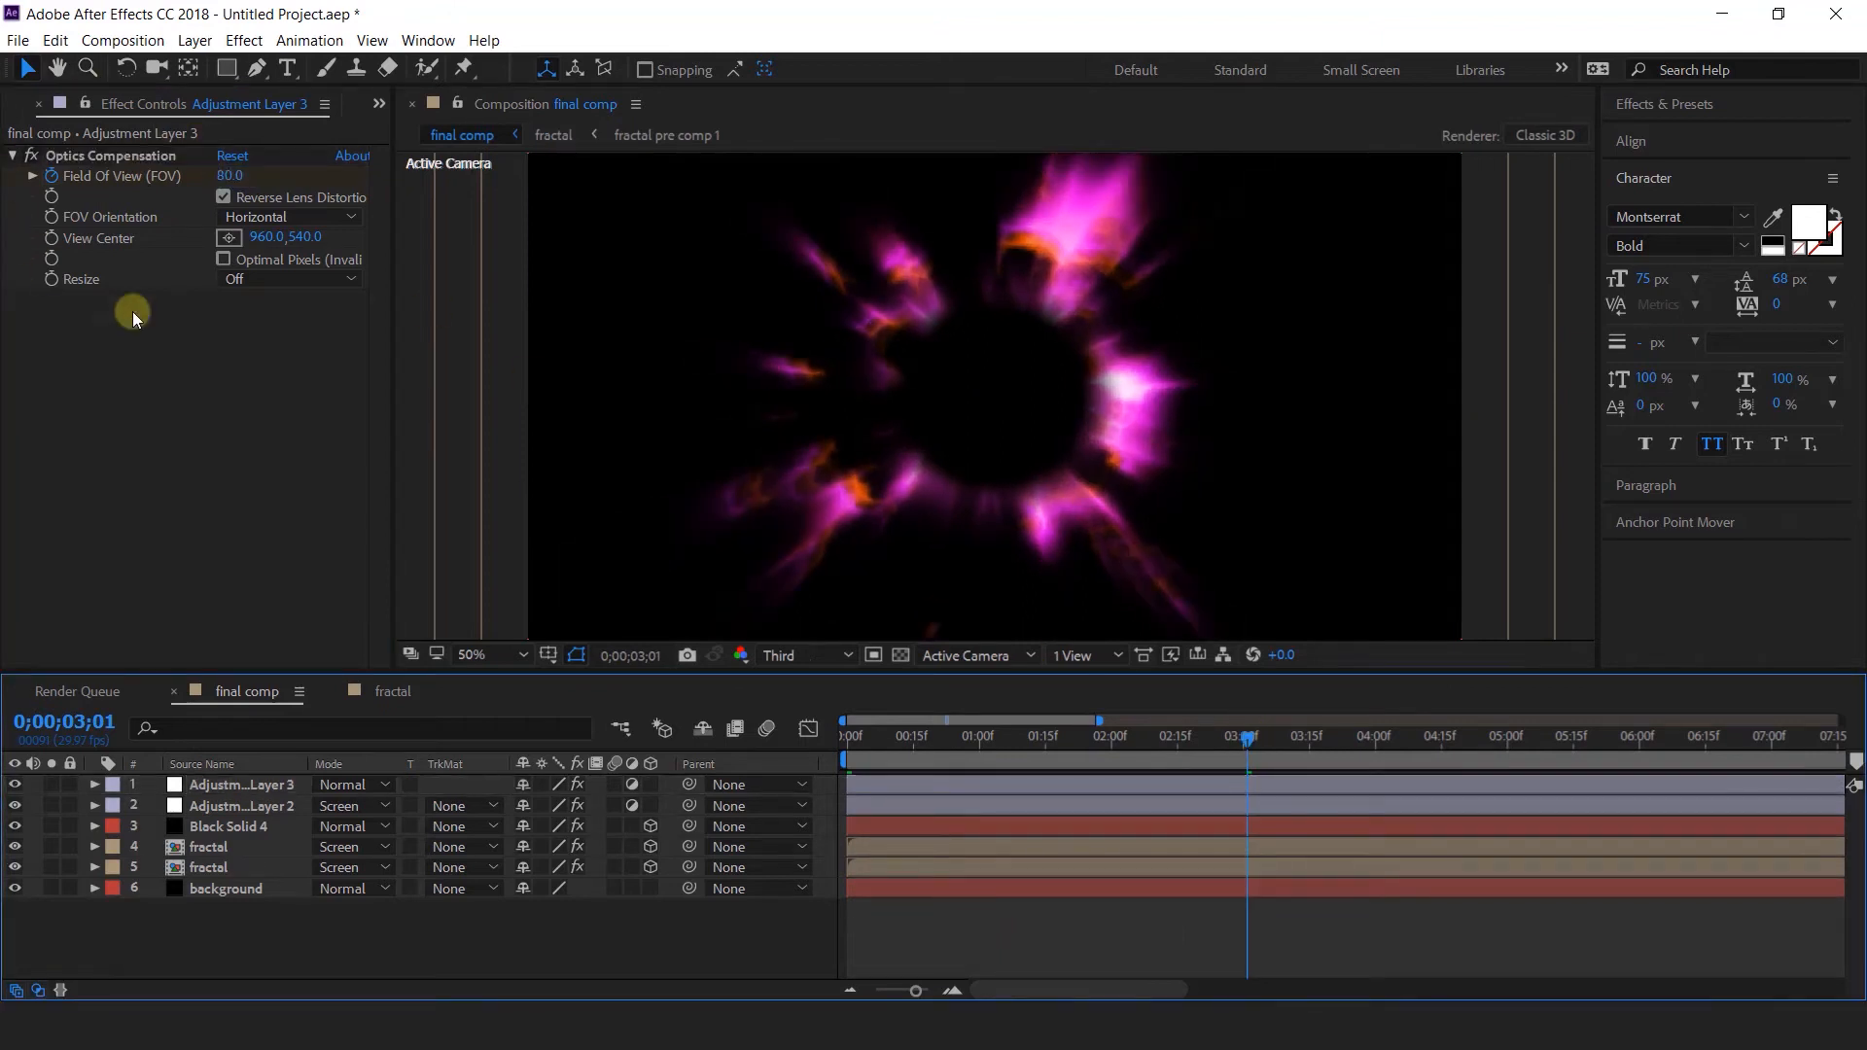
left_click(224, 261)
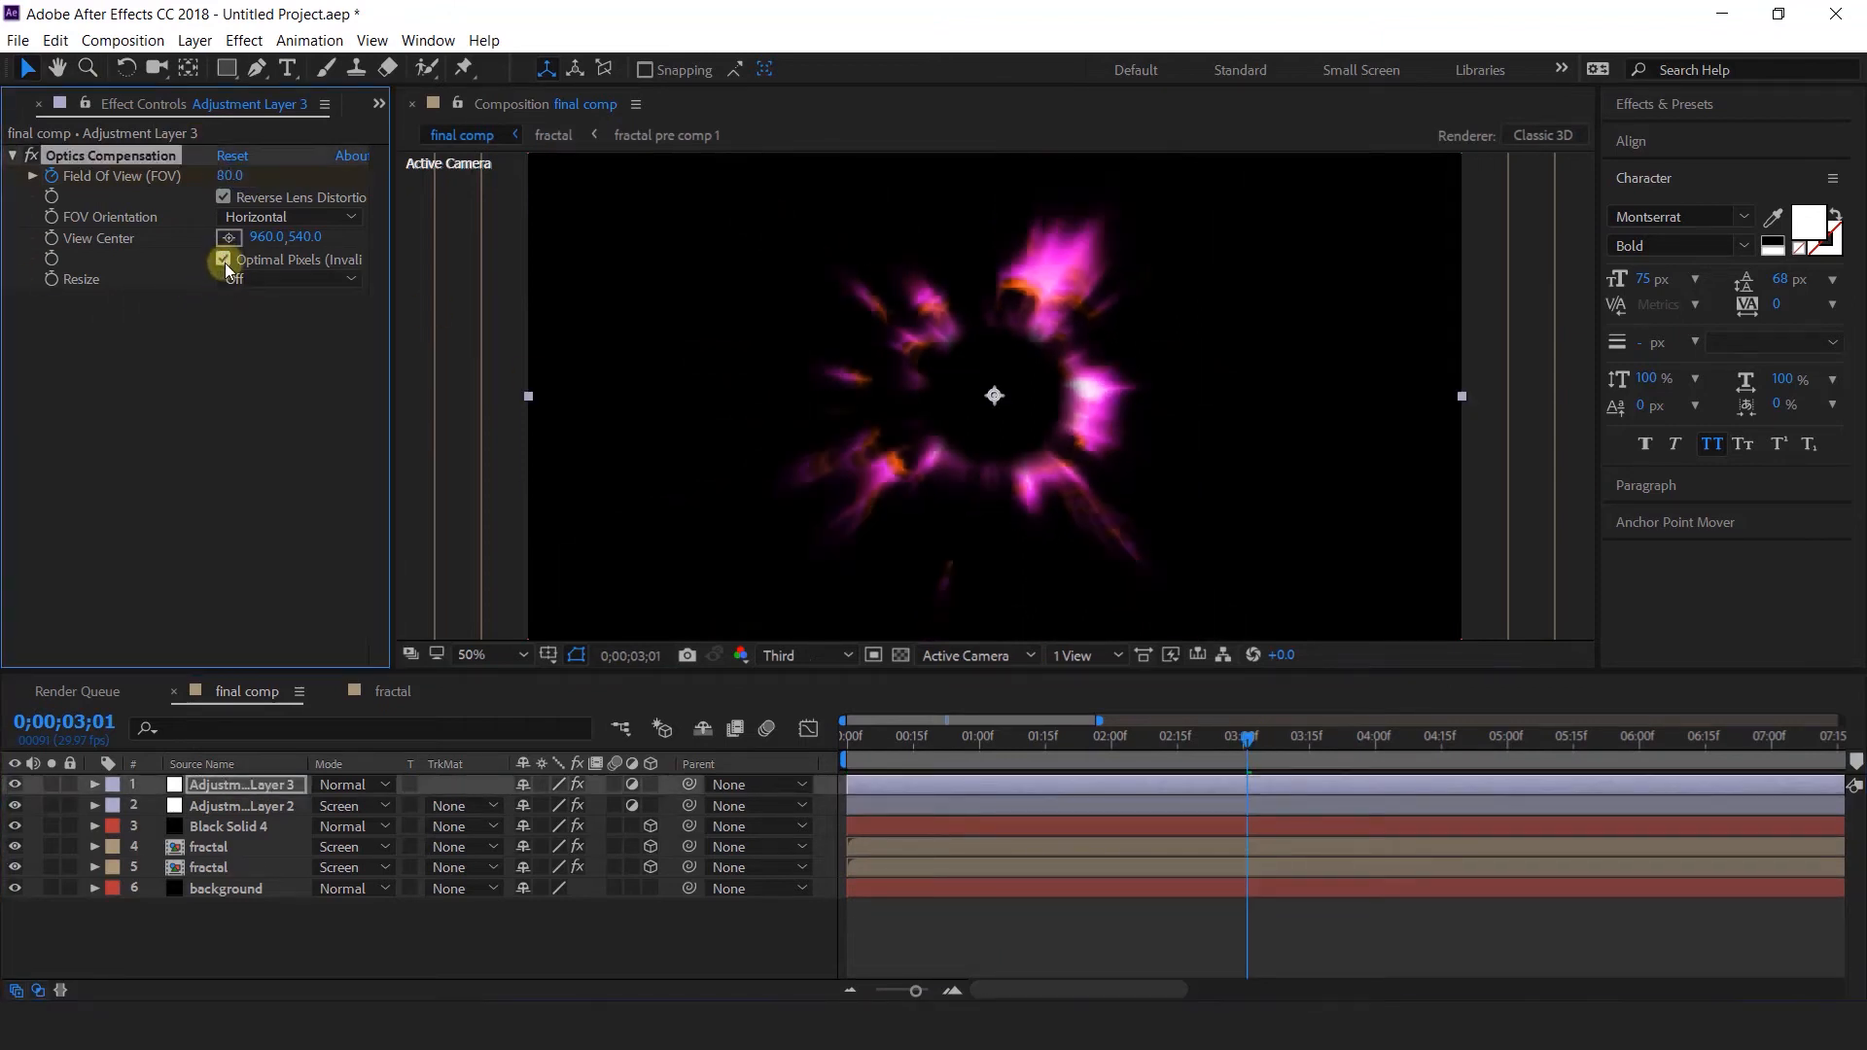
left_click_drag(842, 743, 1295, 762)
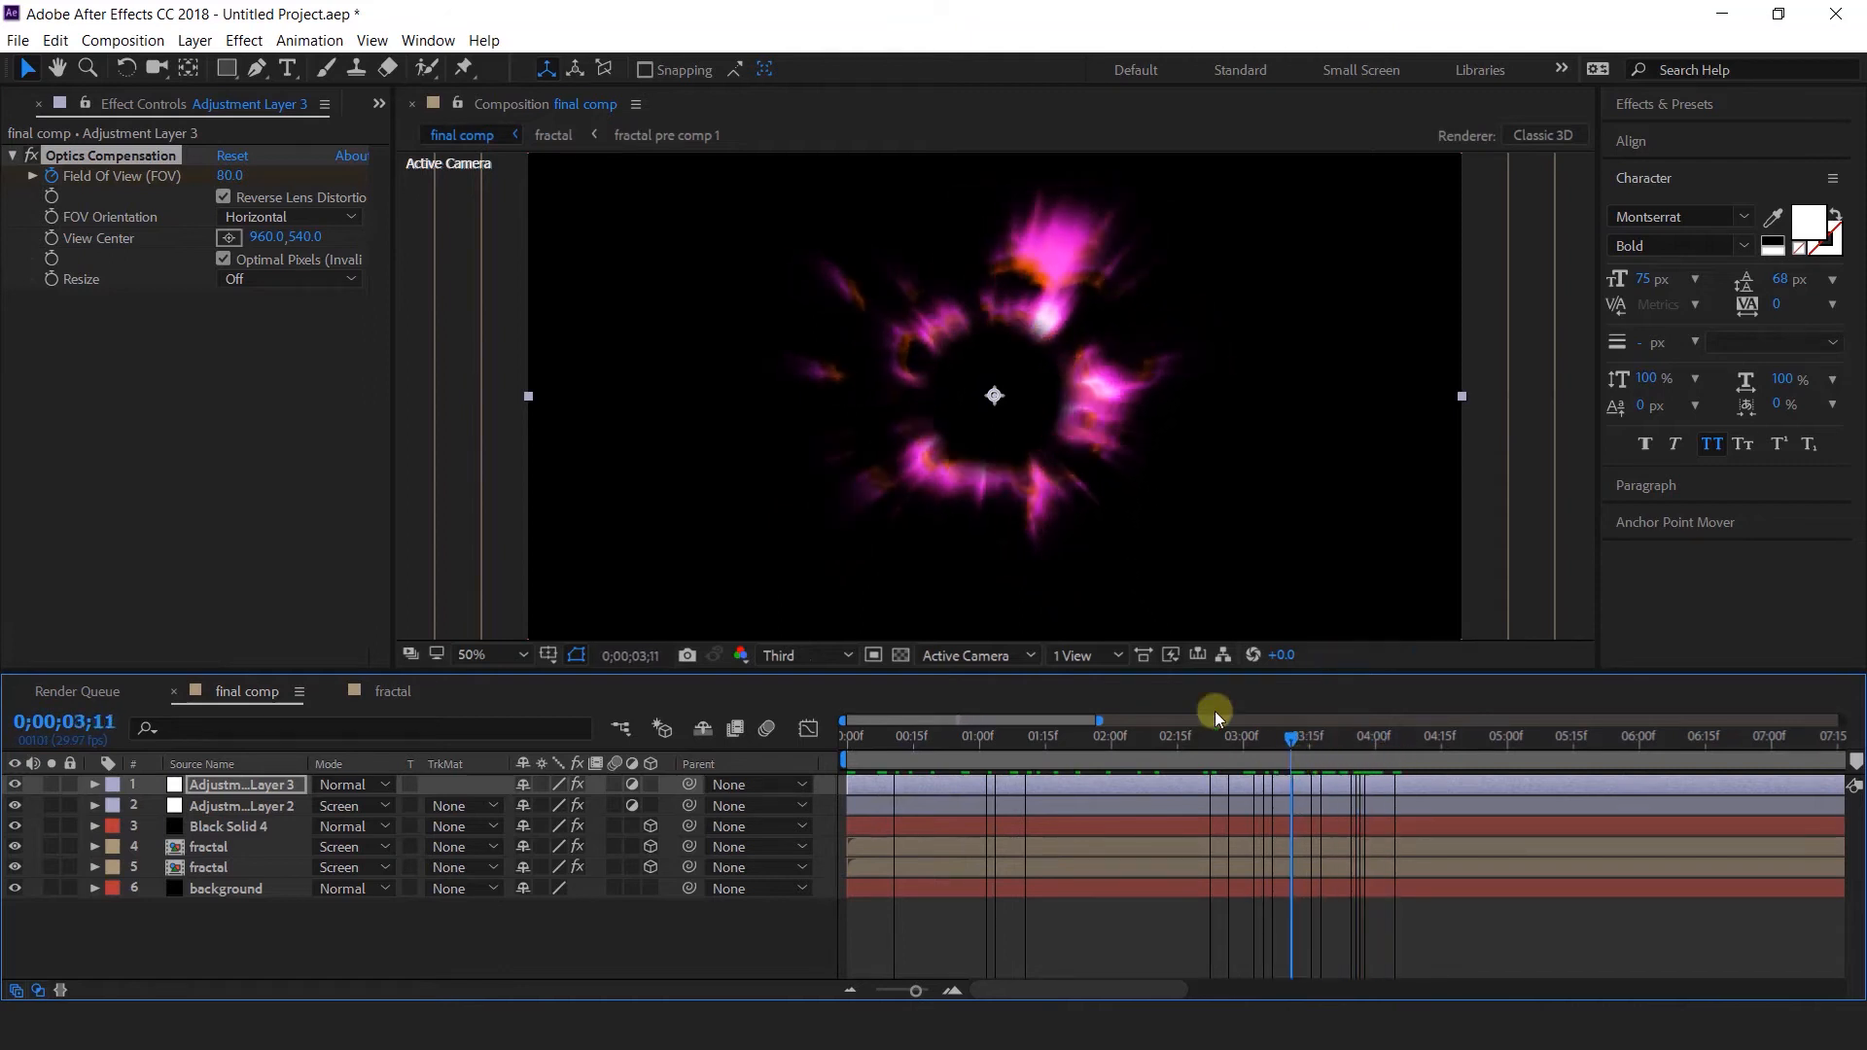
Apply Twirl to the top adjustment layer with an Angle of 280° and scrub through the first four seconds.
left_click(231, 786)
key("ctrl+space")
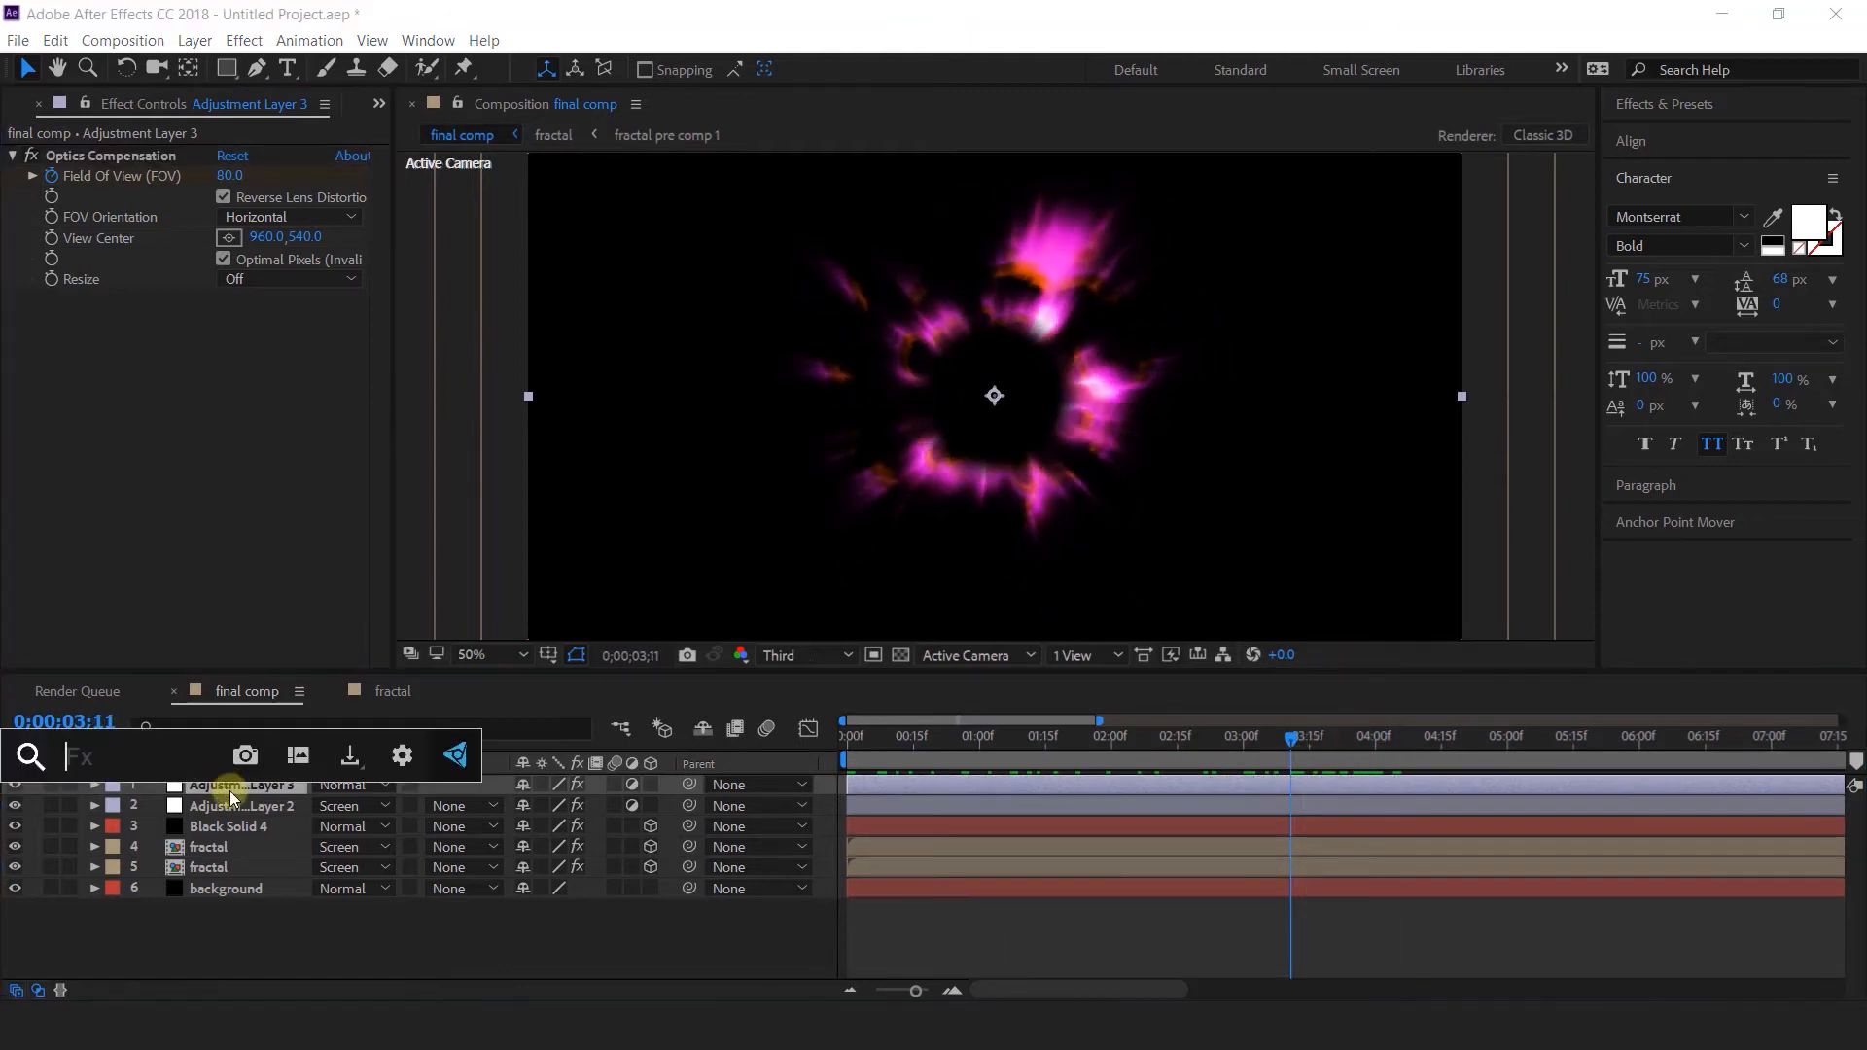
type("tw")
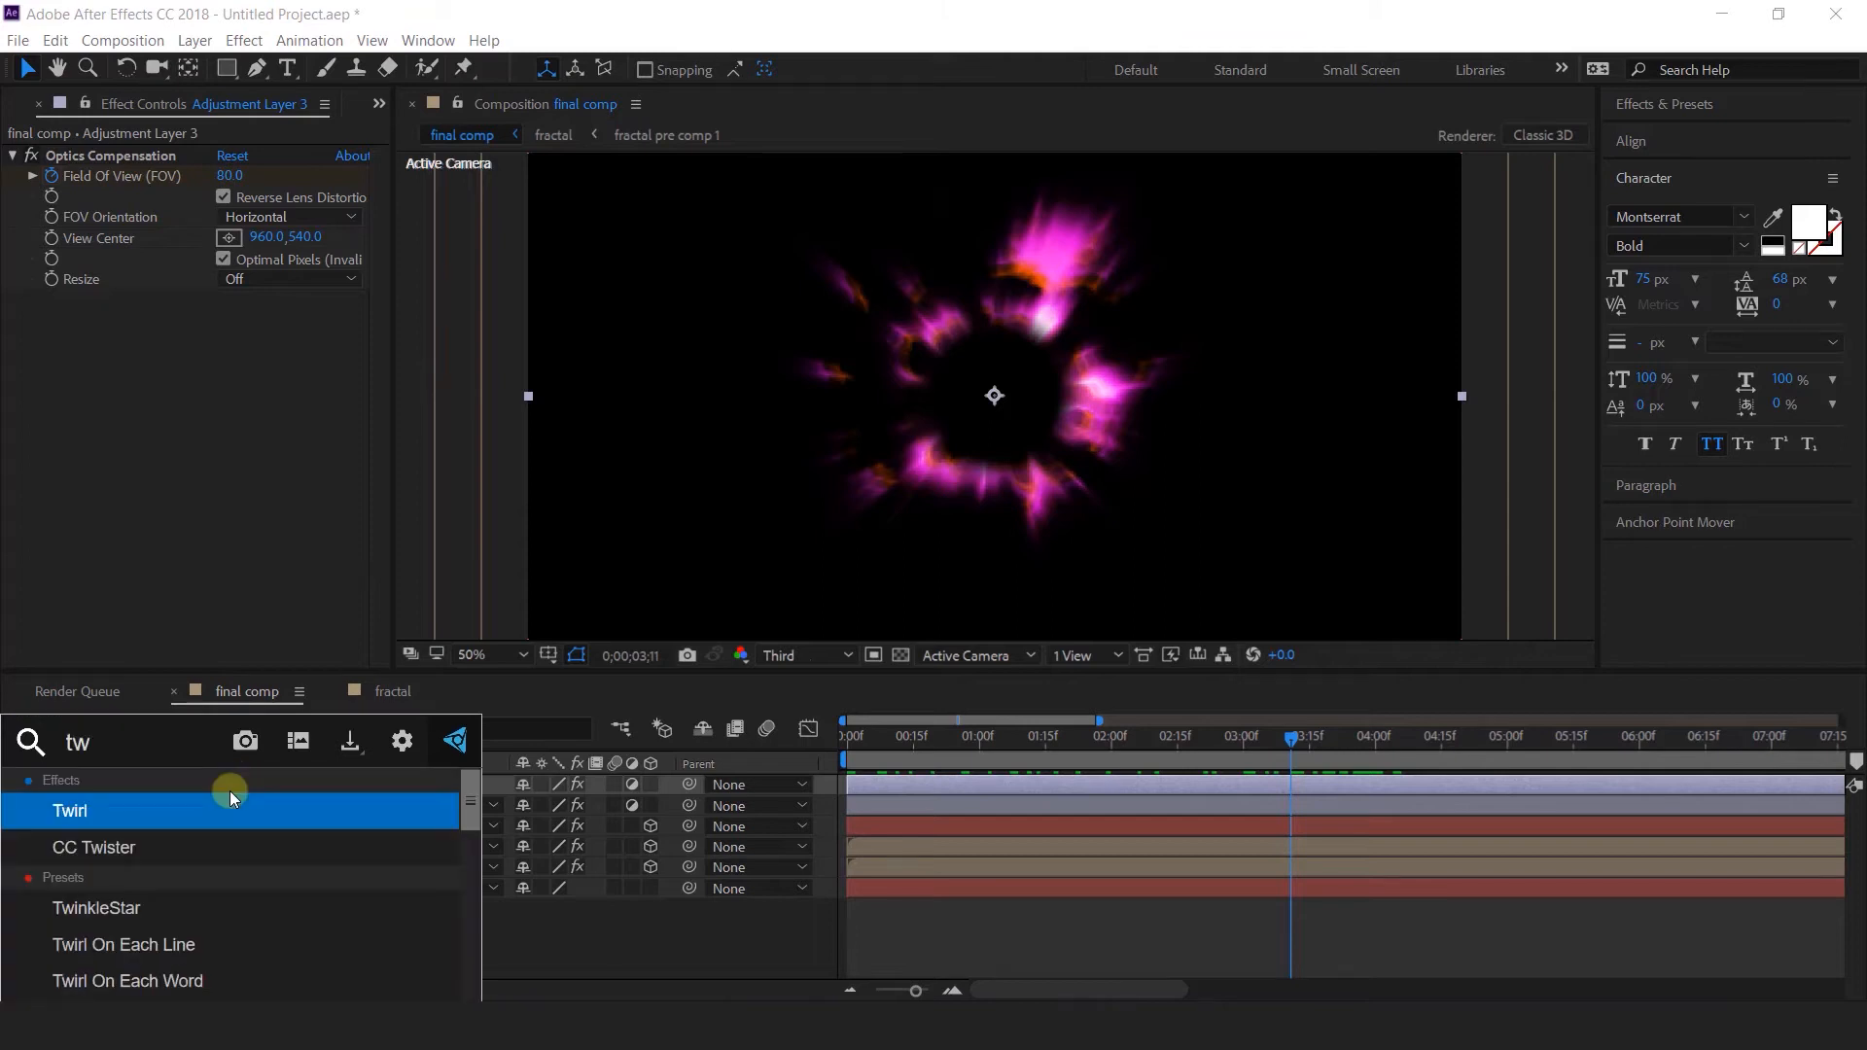
key("Return")
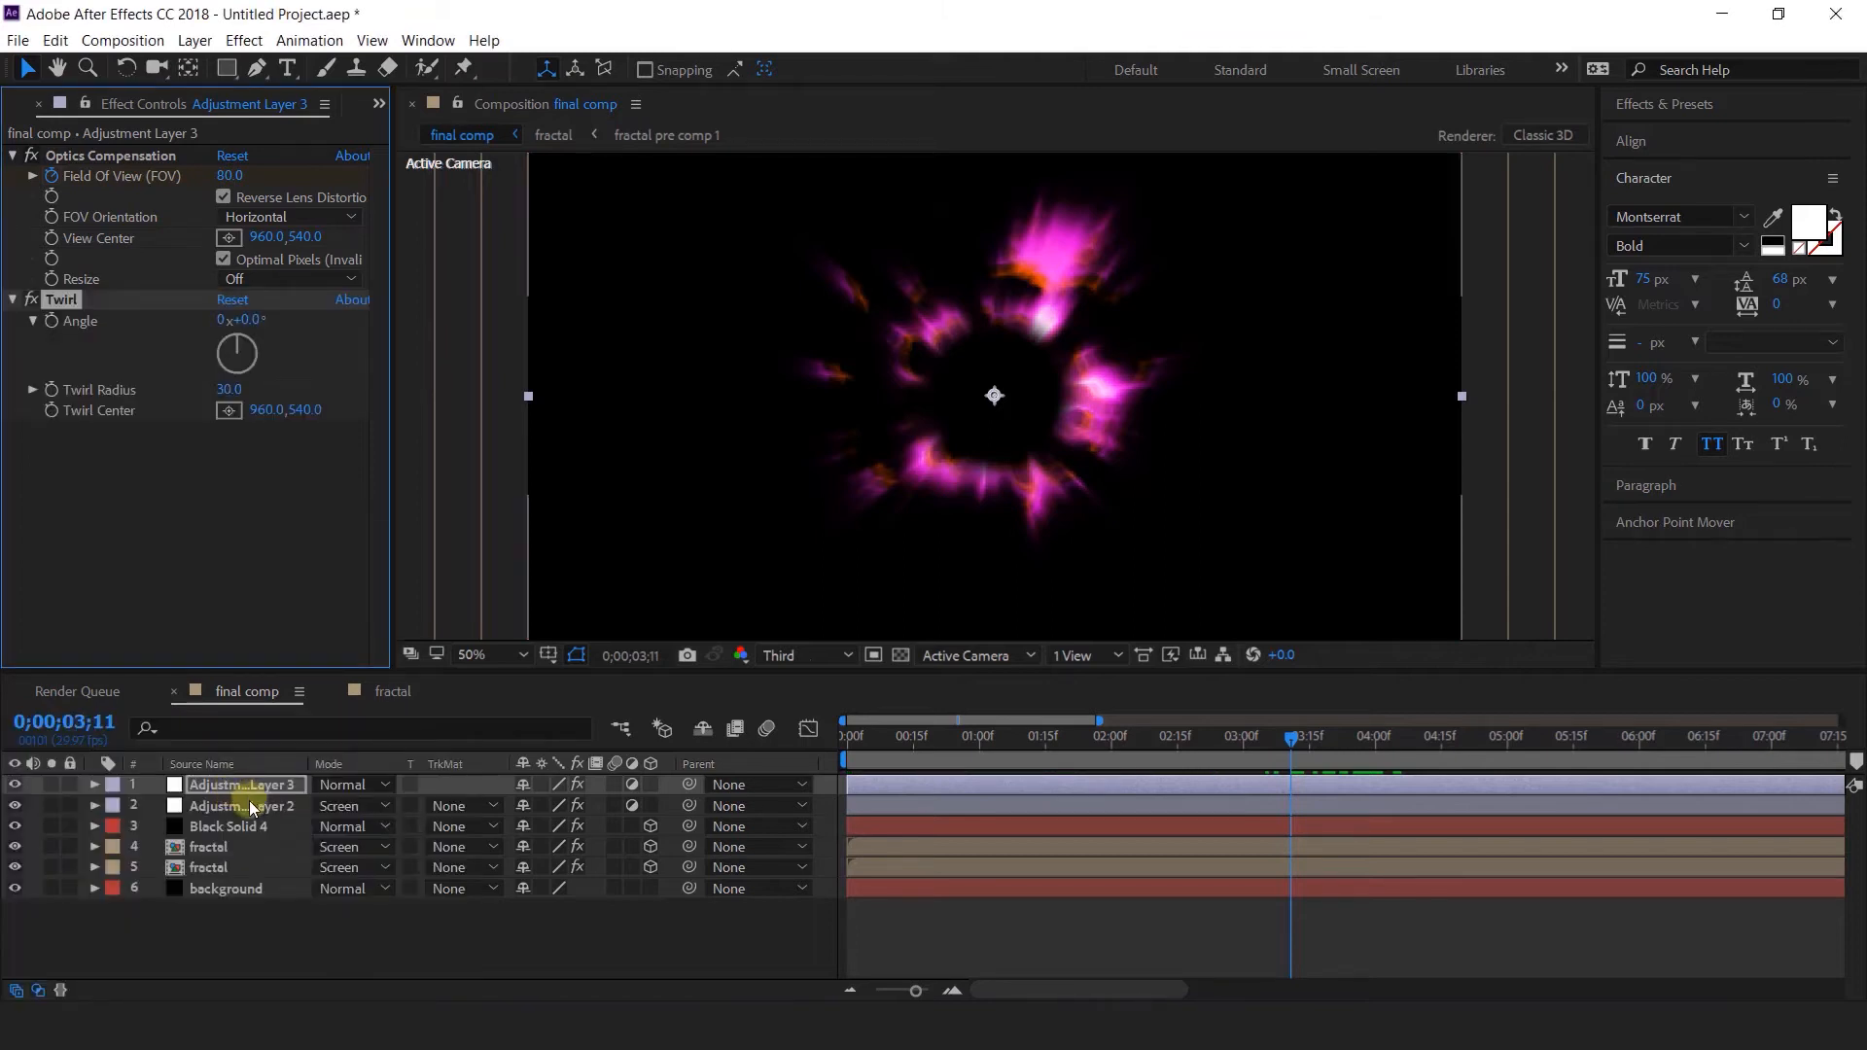
left_click_drag(253, 321, 596, 321)
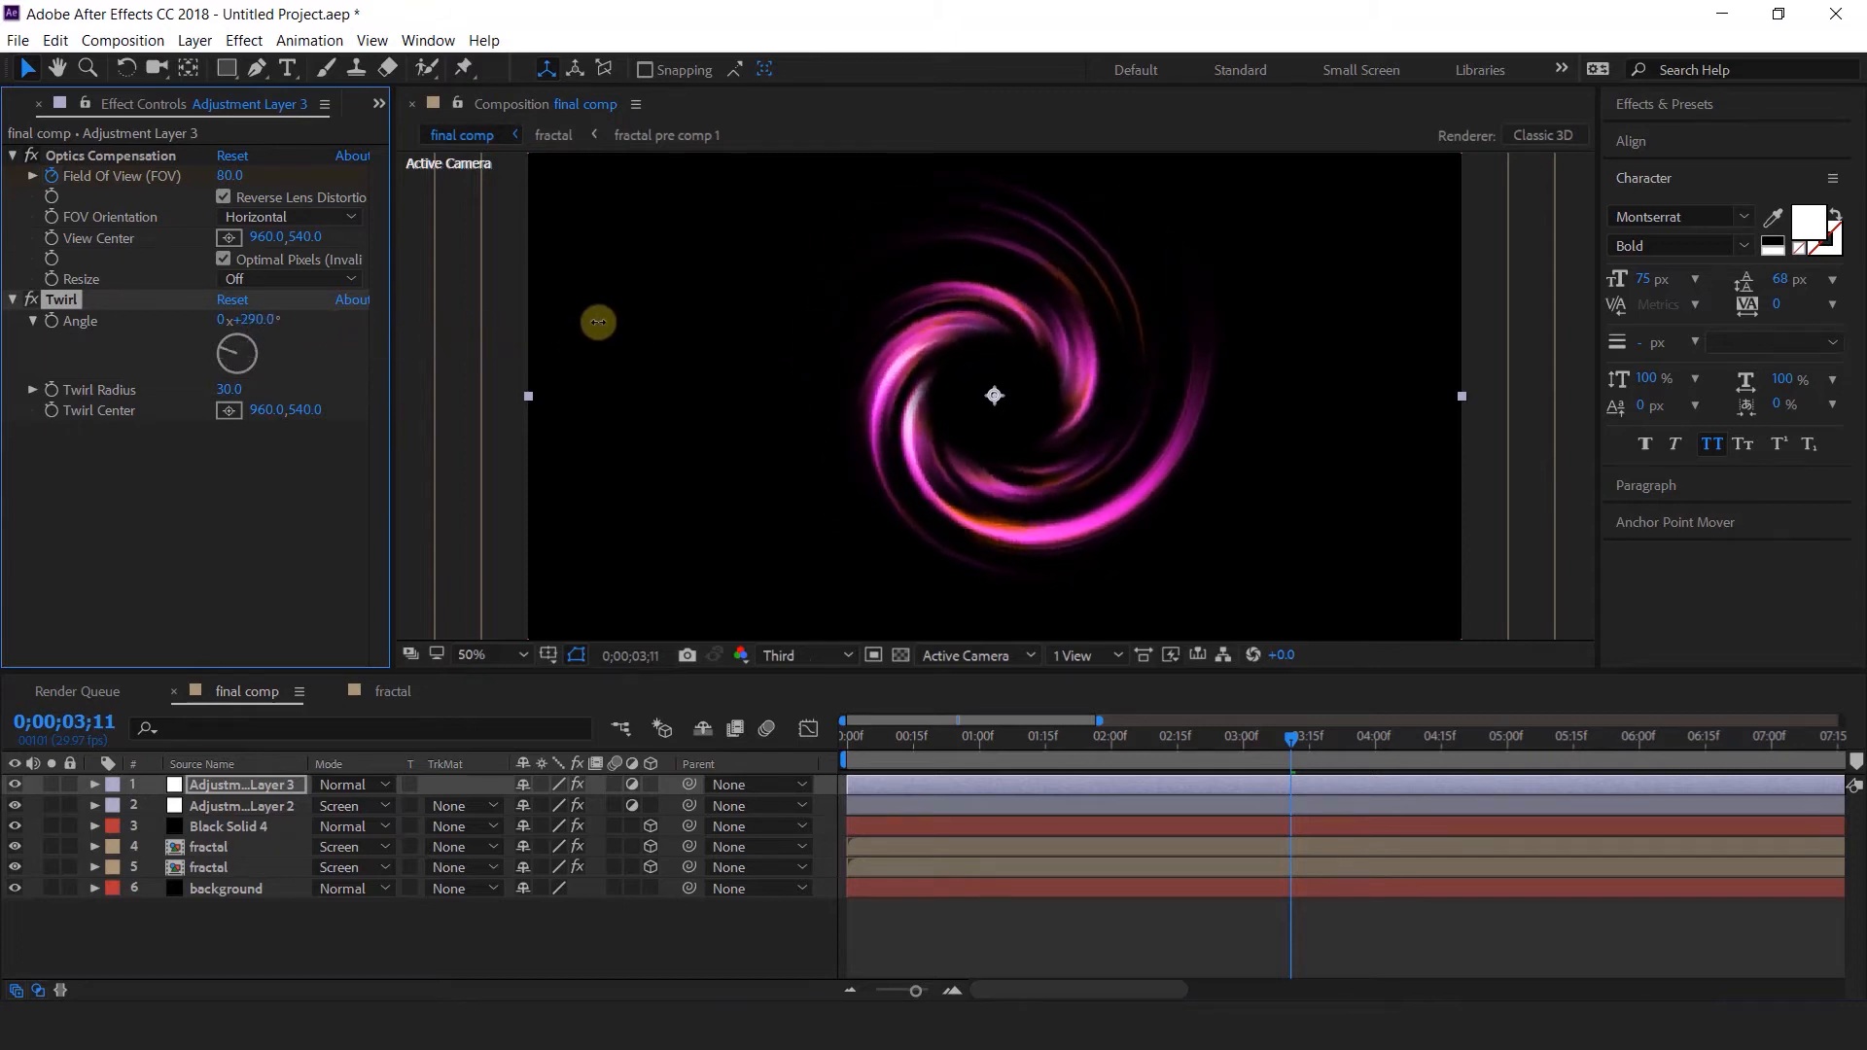
left_click(260, 322)
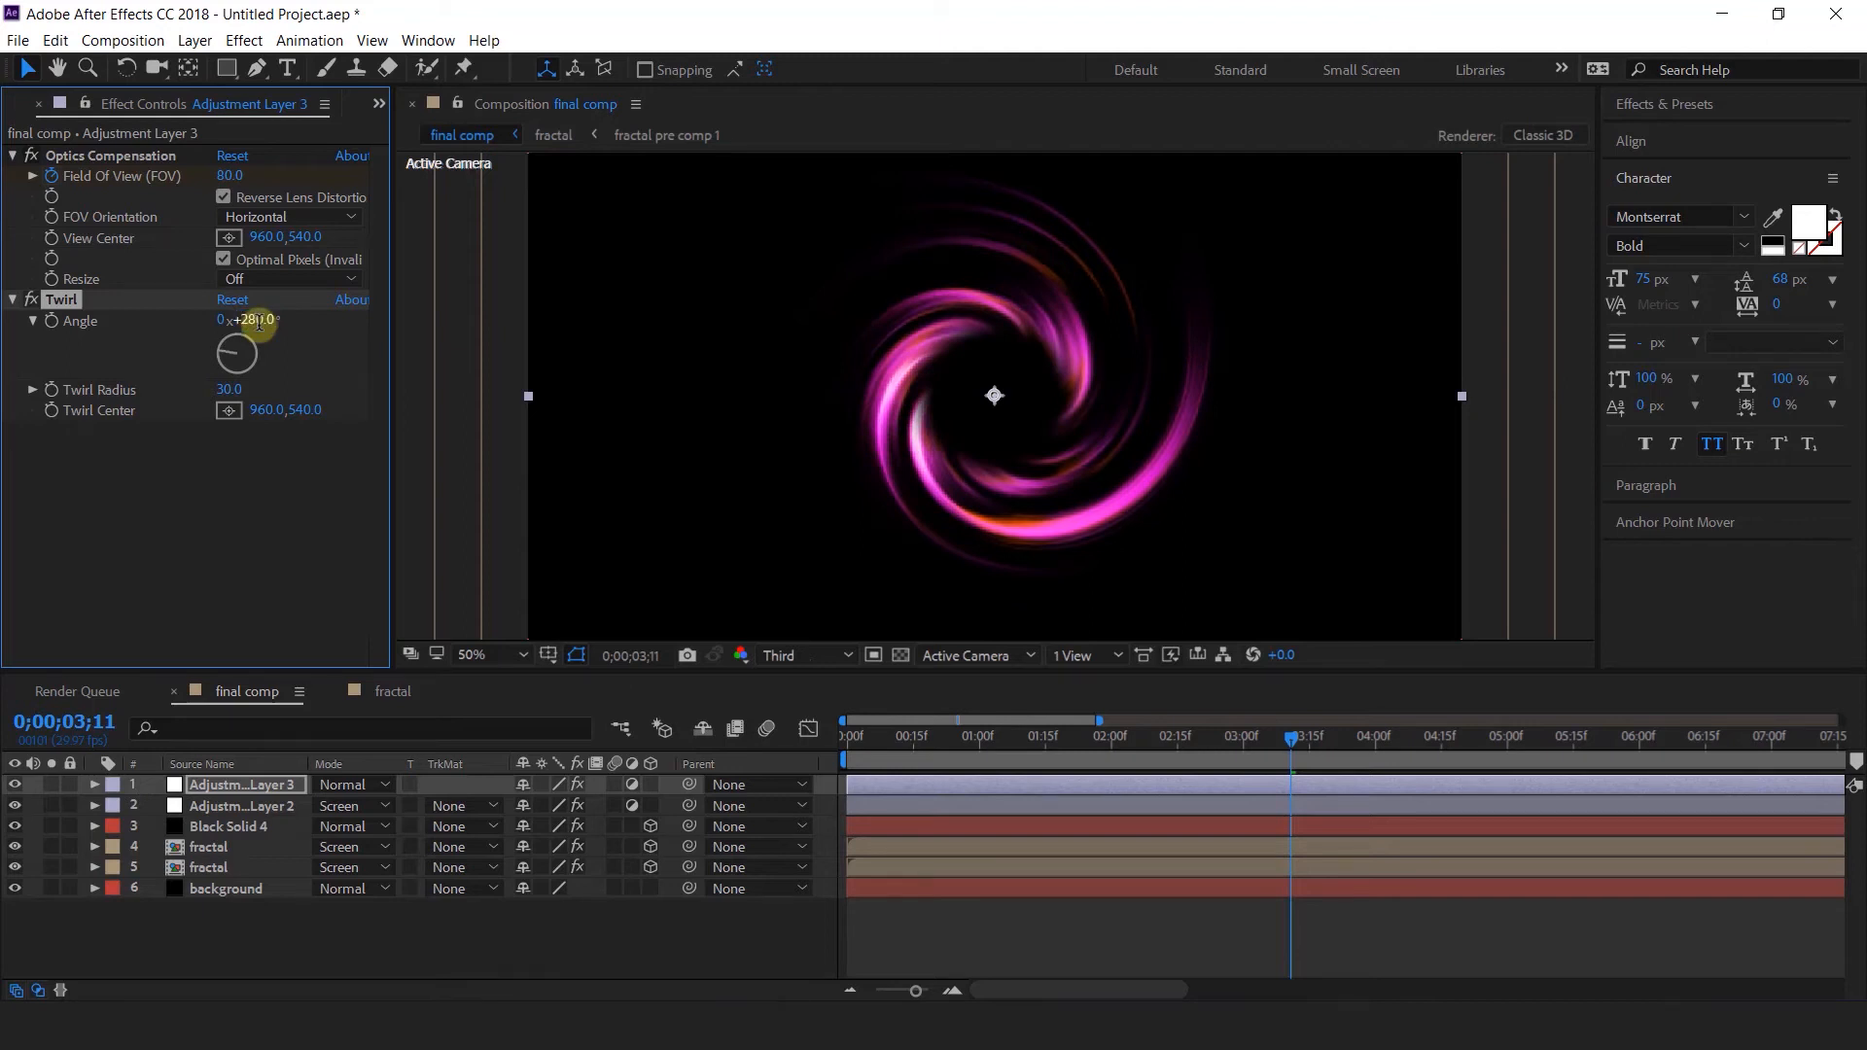
left_click_drag(869, 743, 1417, 757)
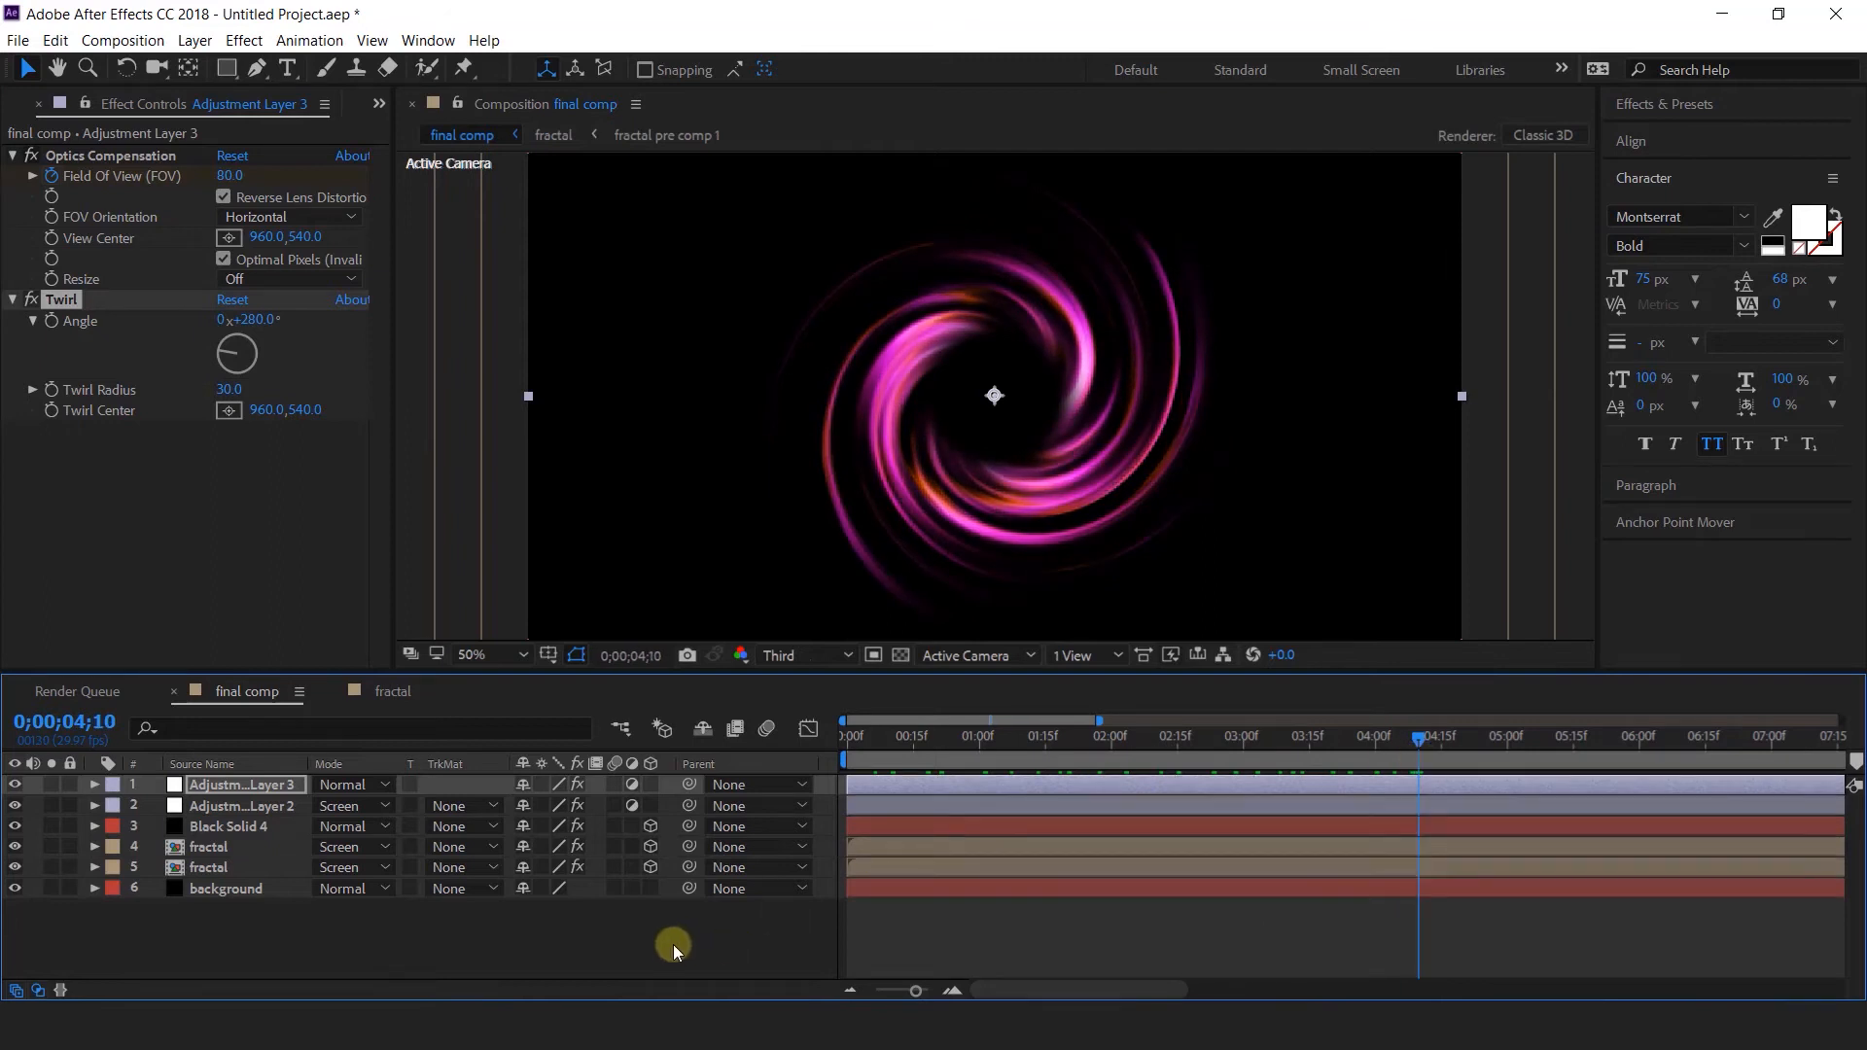
Apply CC Lens to the top adjustment layer with Size 100 and Convergence 80.
left_click(219, 789)
key("ctrl+space")
type("cc l")
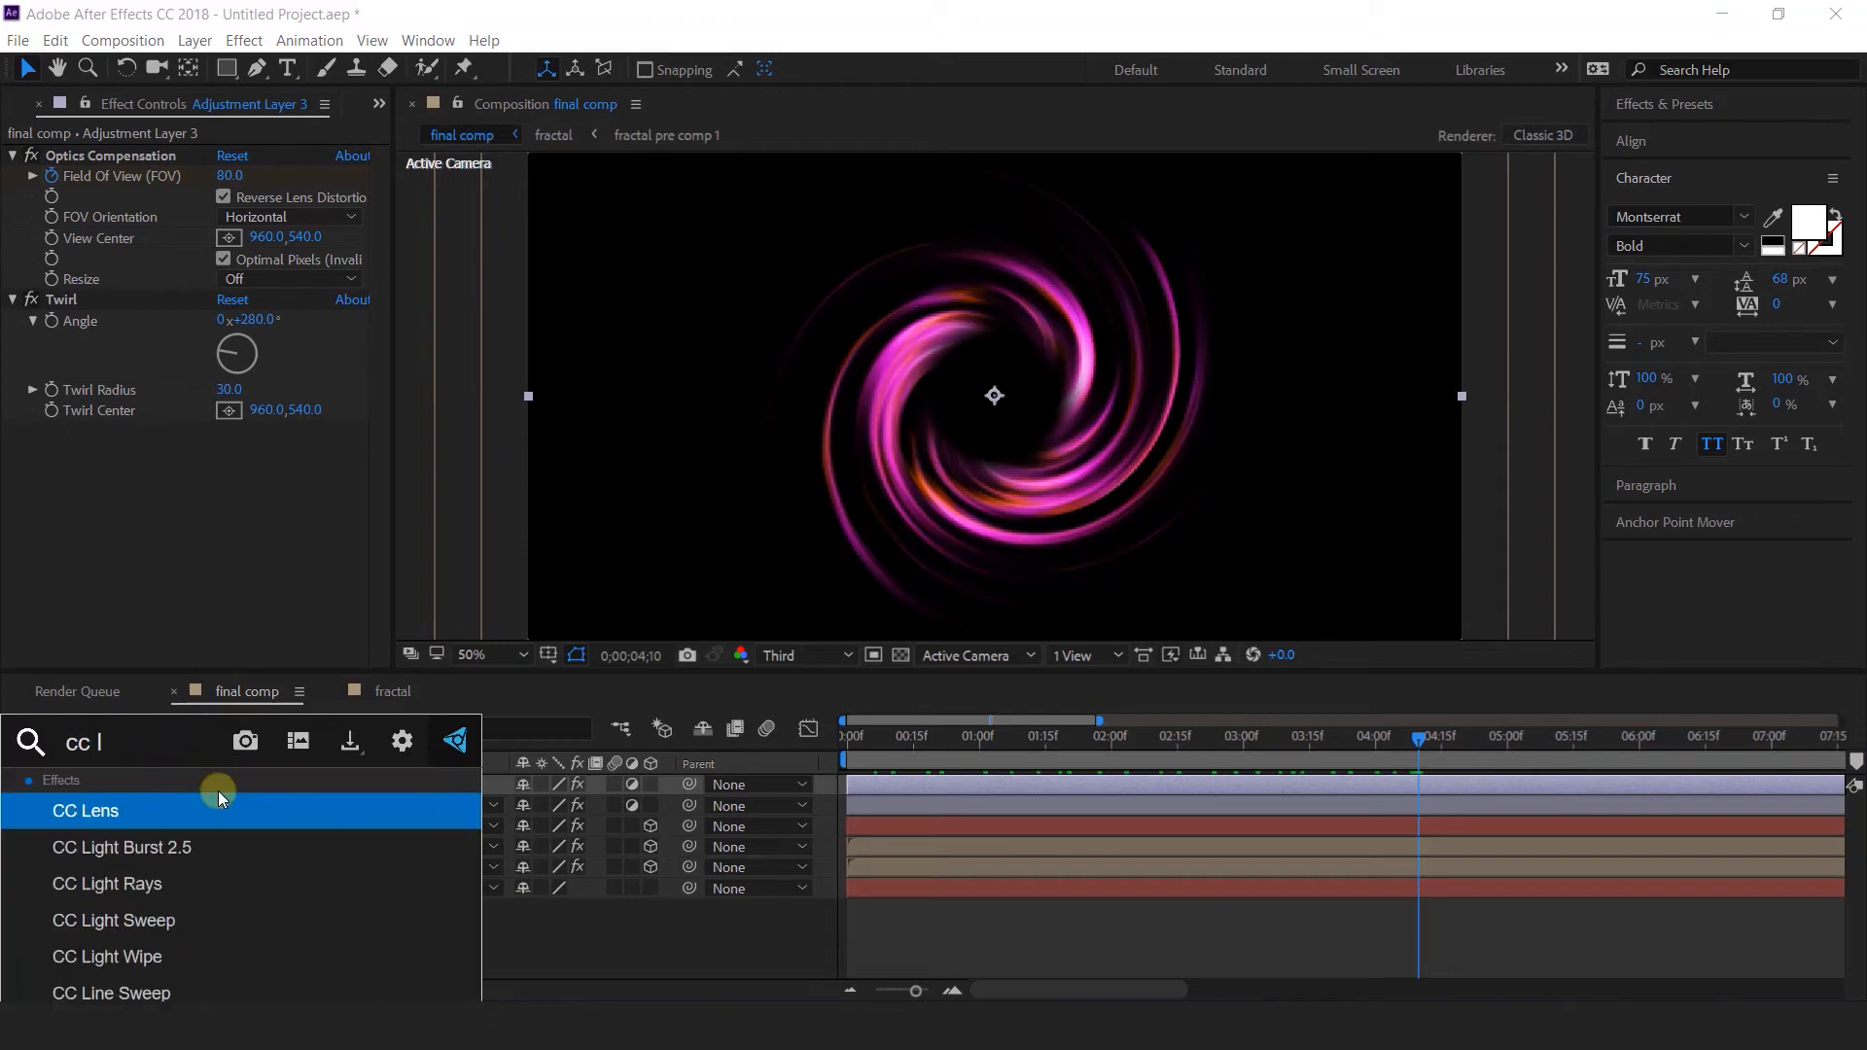
type("en")
key("Return")
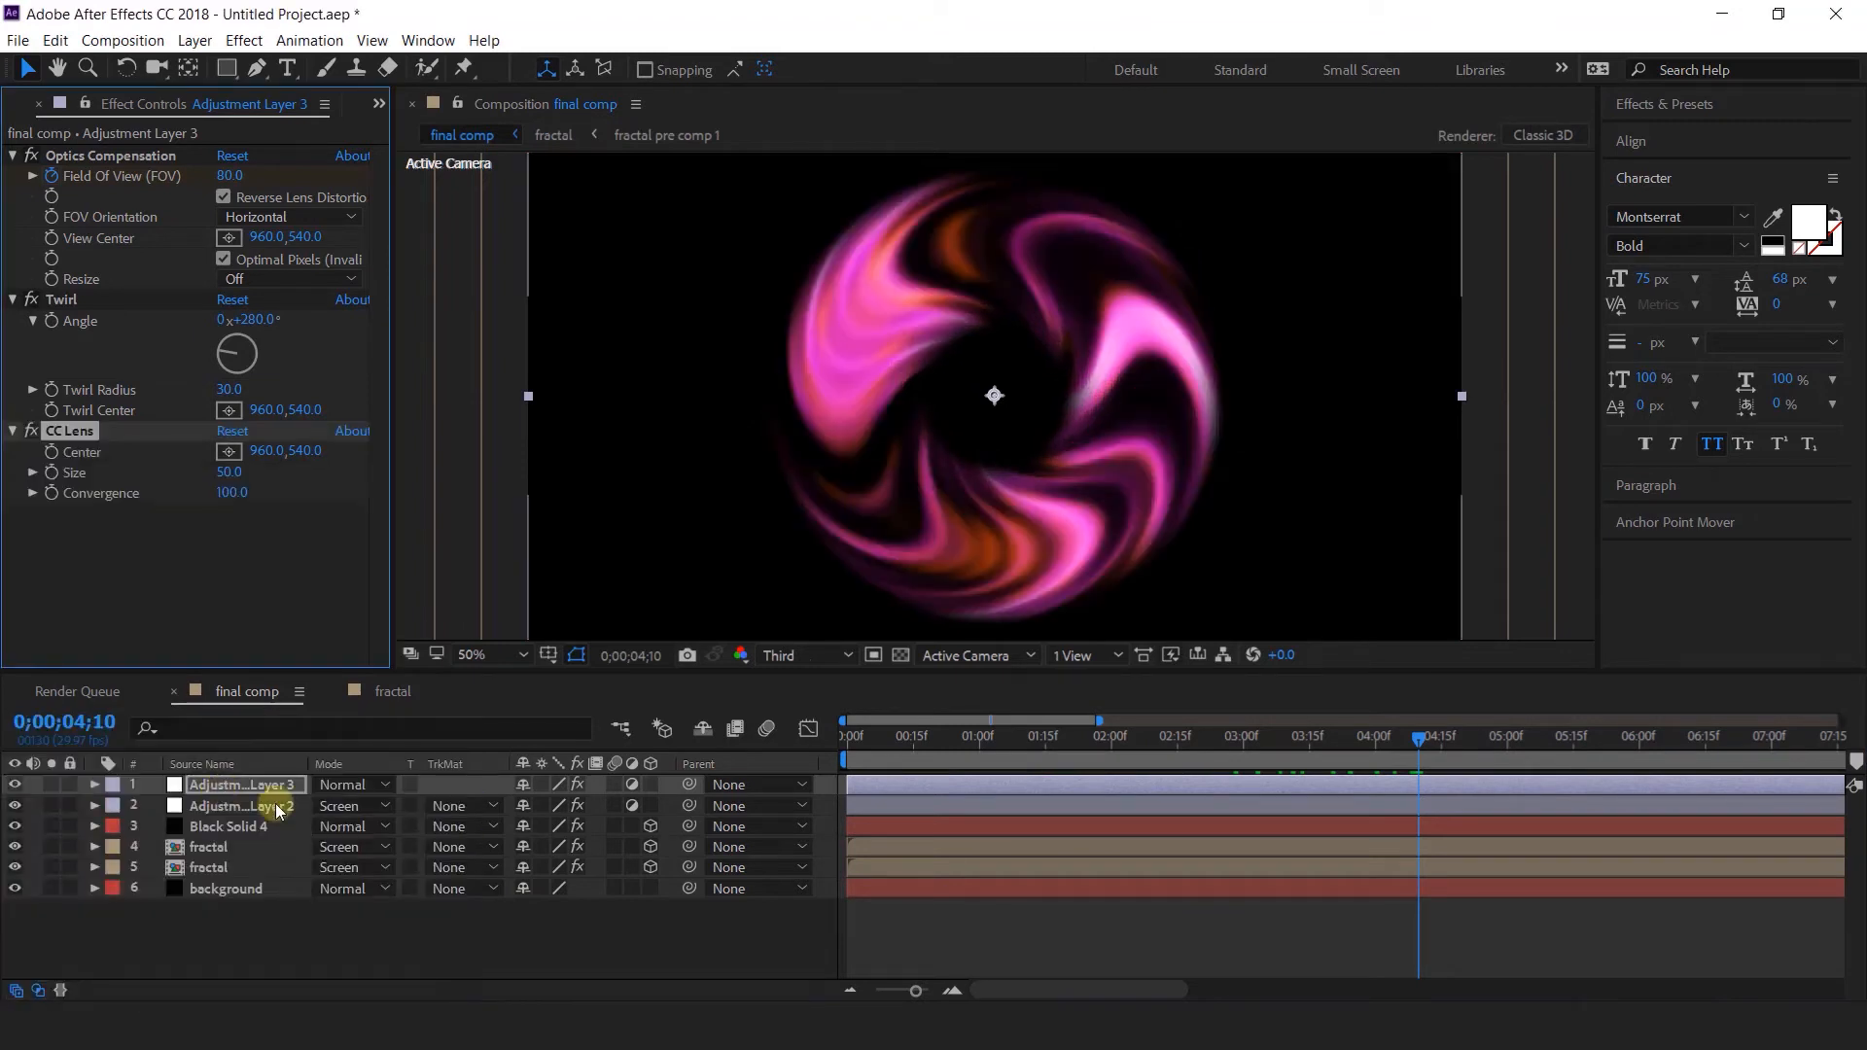
left_click_drag(230, 476, 194, 492)
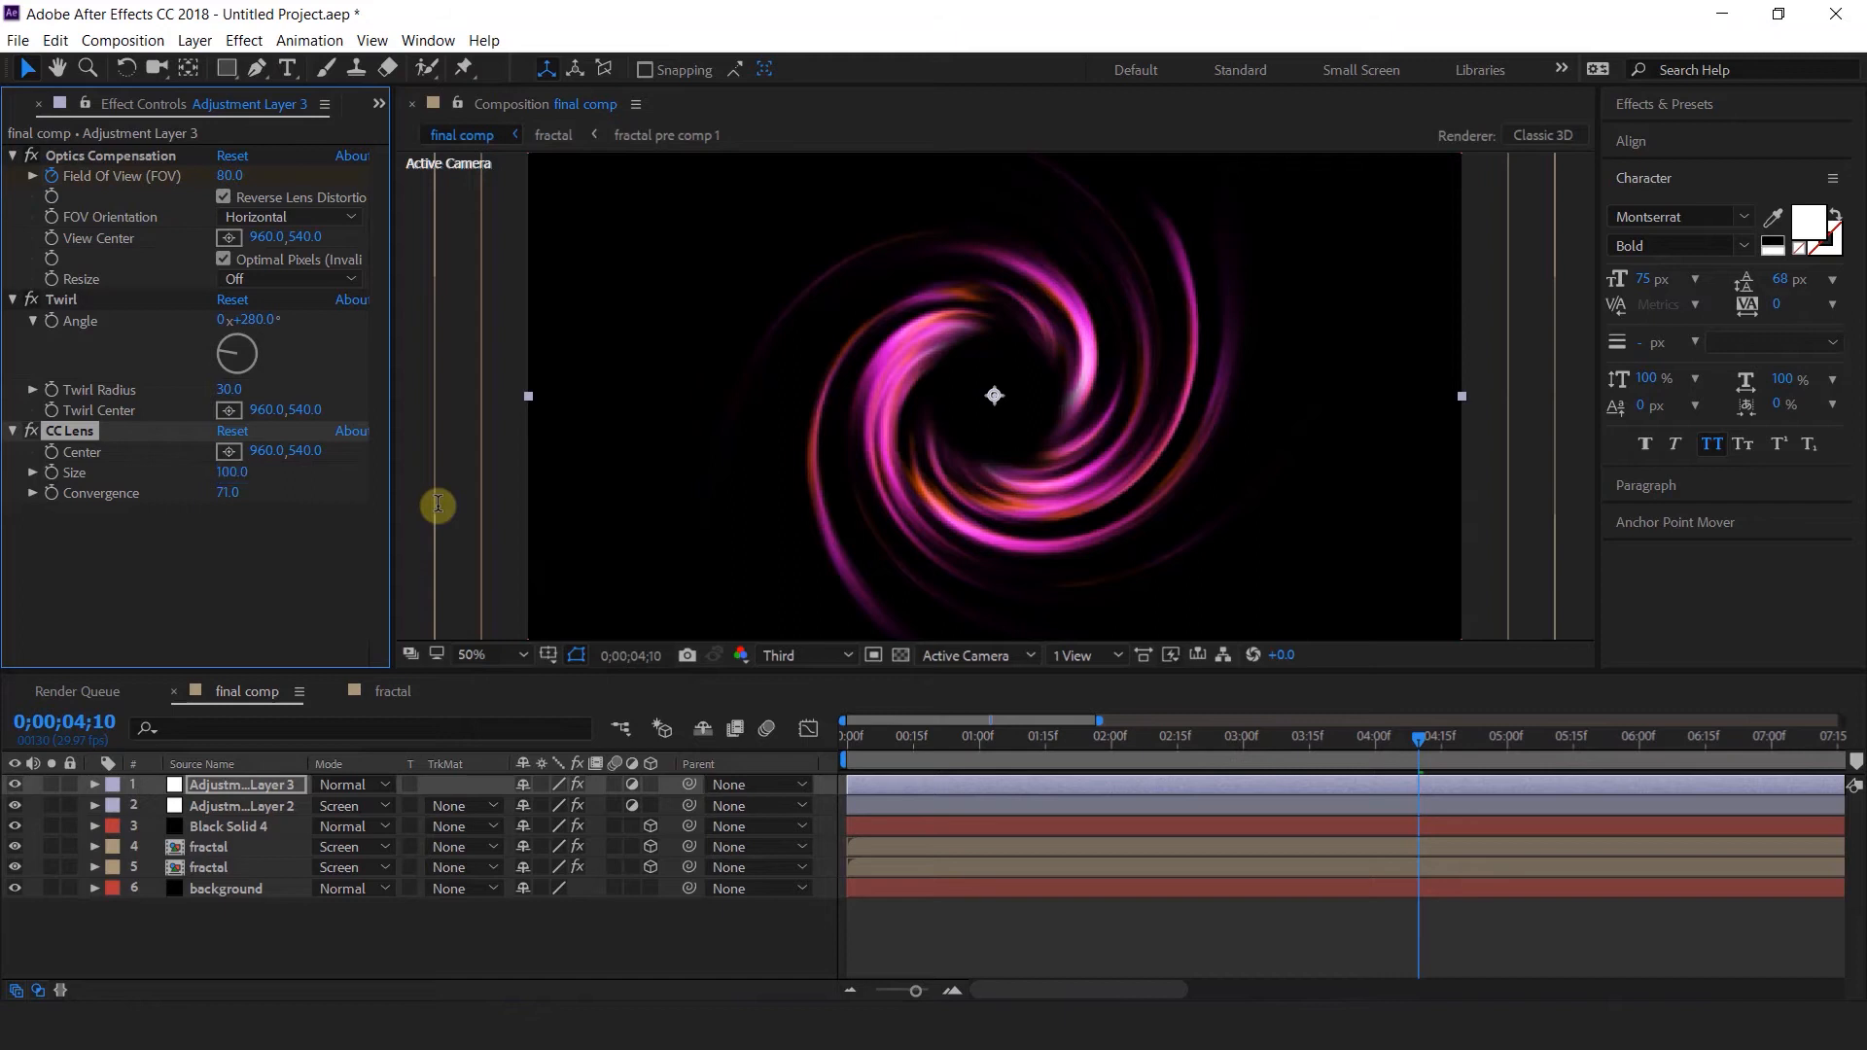
left_click(230, 492)
type("80")
key("Return")
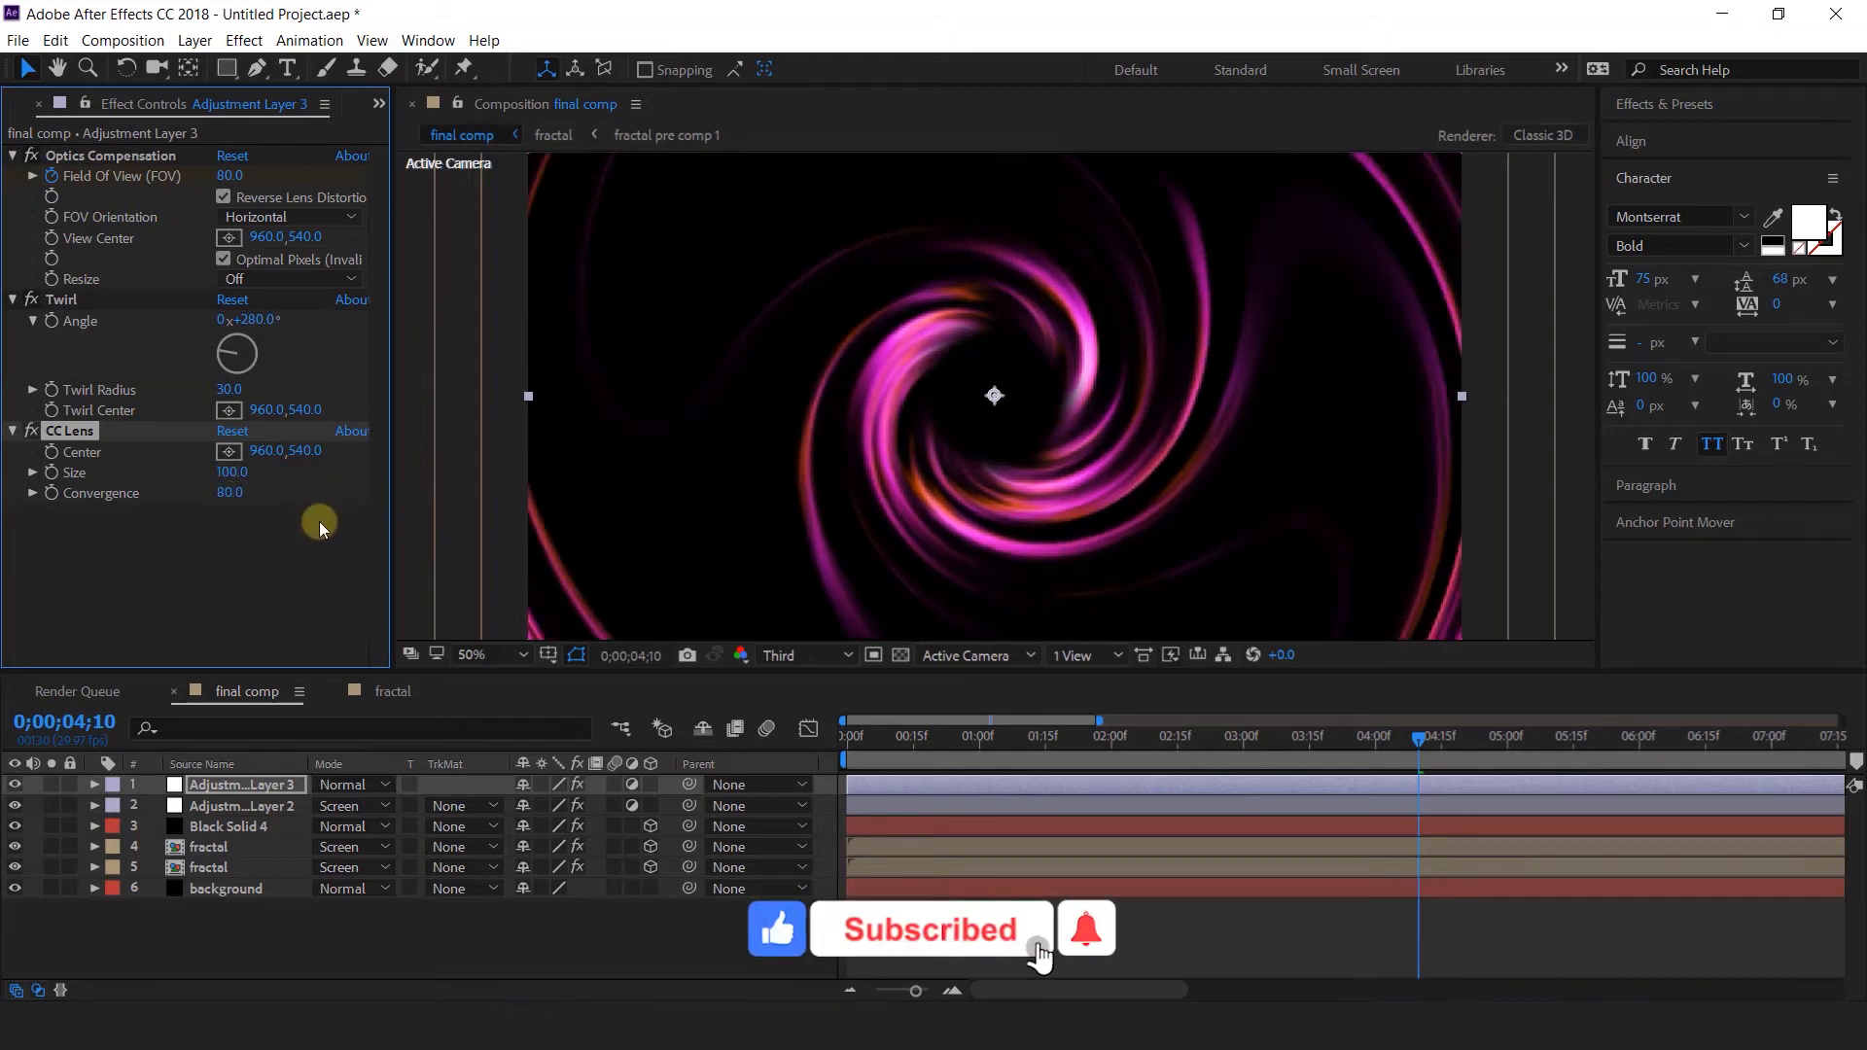
Add a second Optics Compensation with Reverse Lens Distortion, Optimal Pixels and a Field of View of 90, and scrub through the result.
left_click(224, 786)
key("ctrl+space")
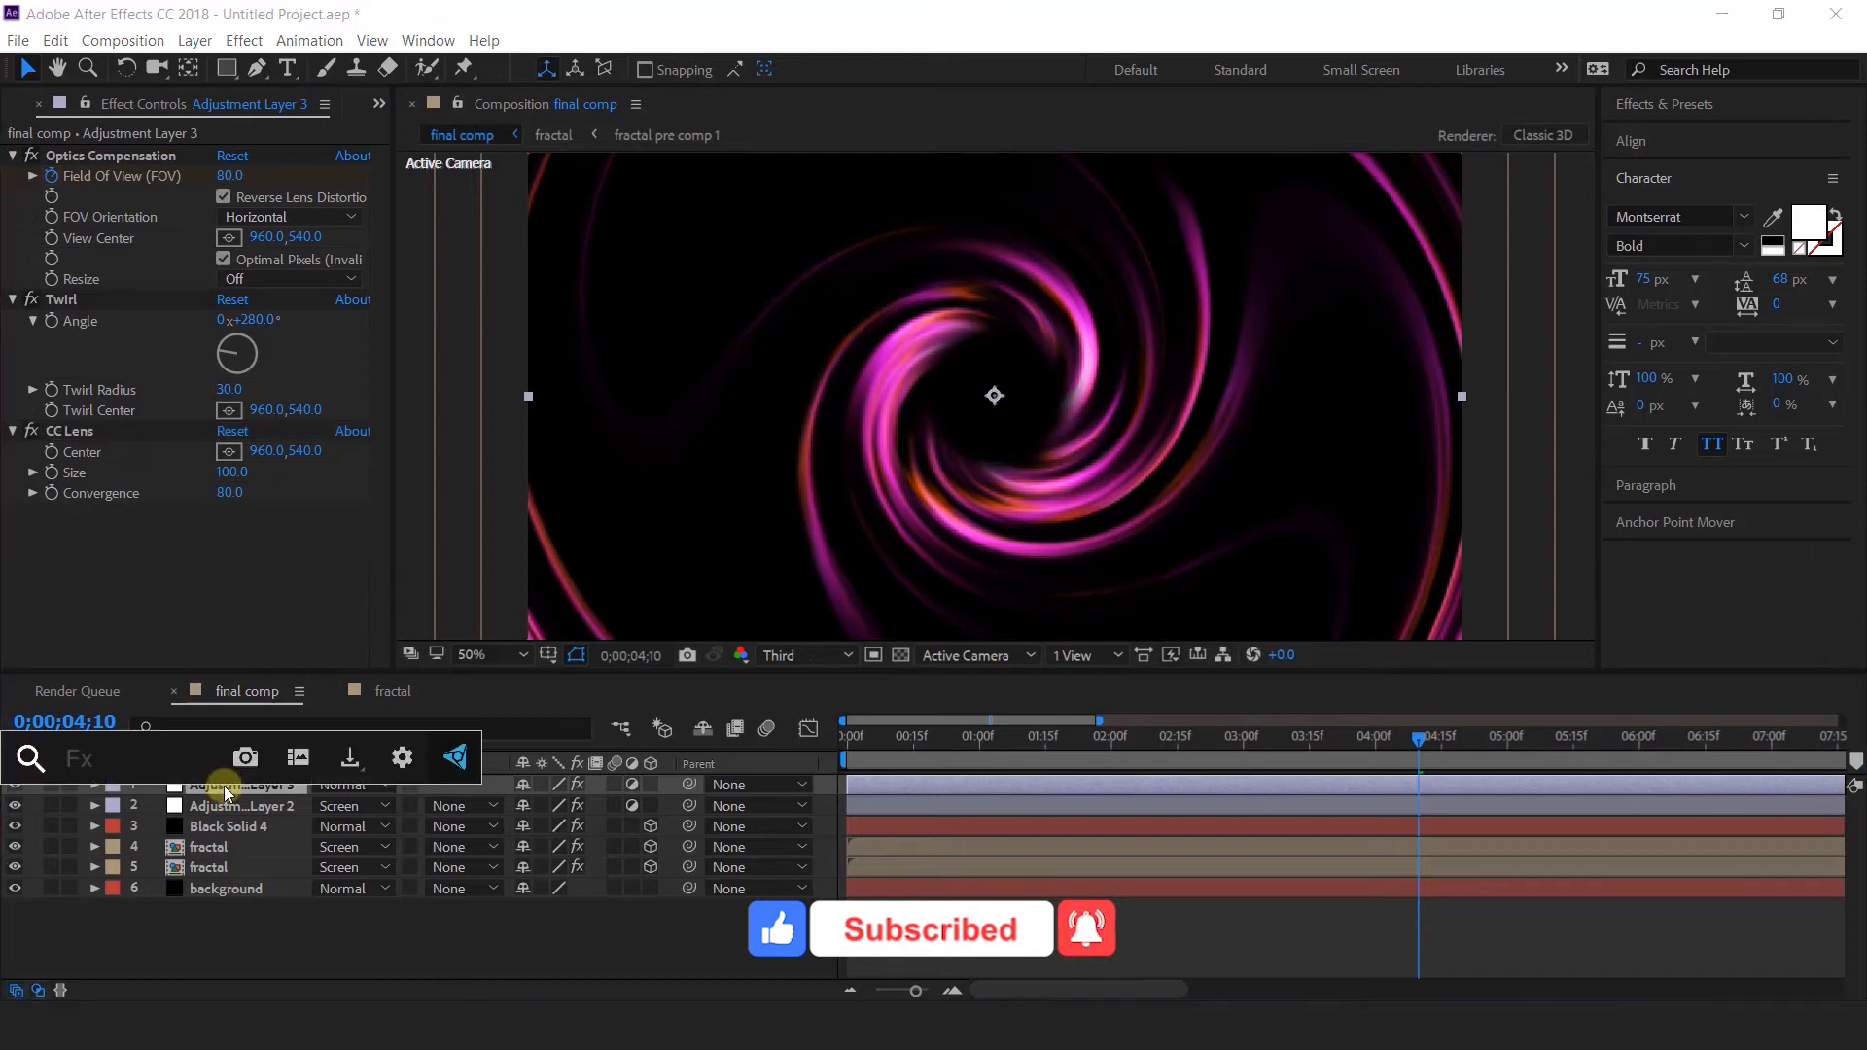
type("op")
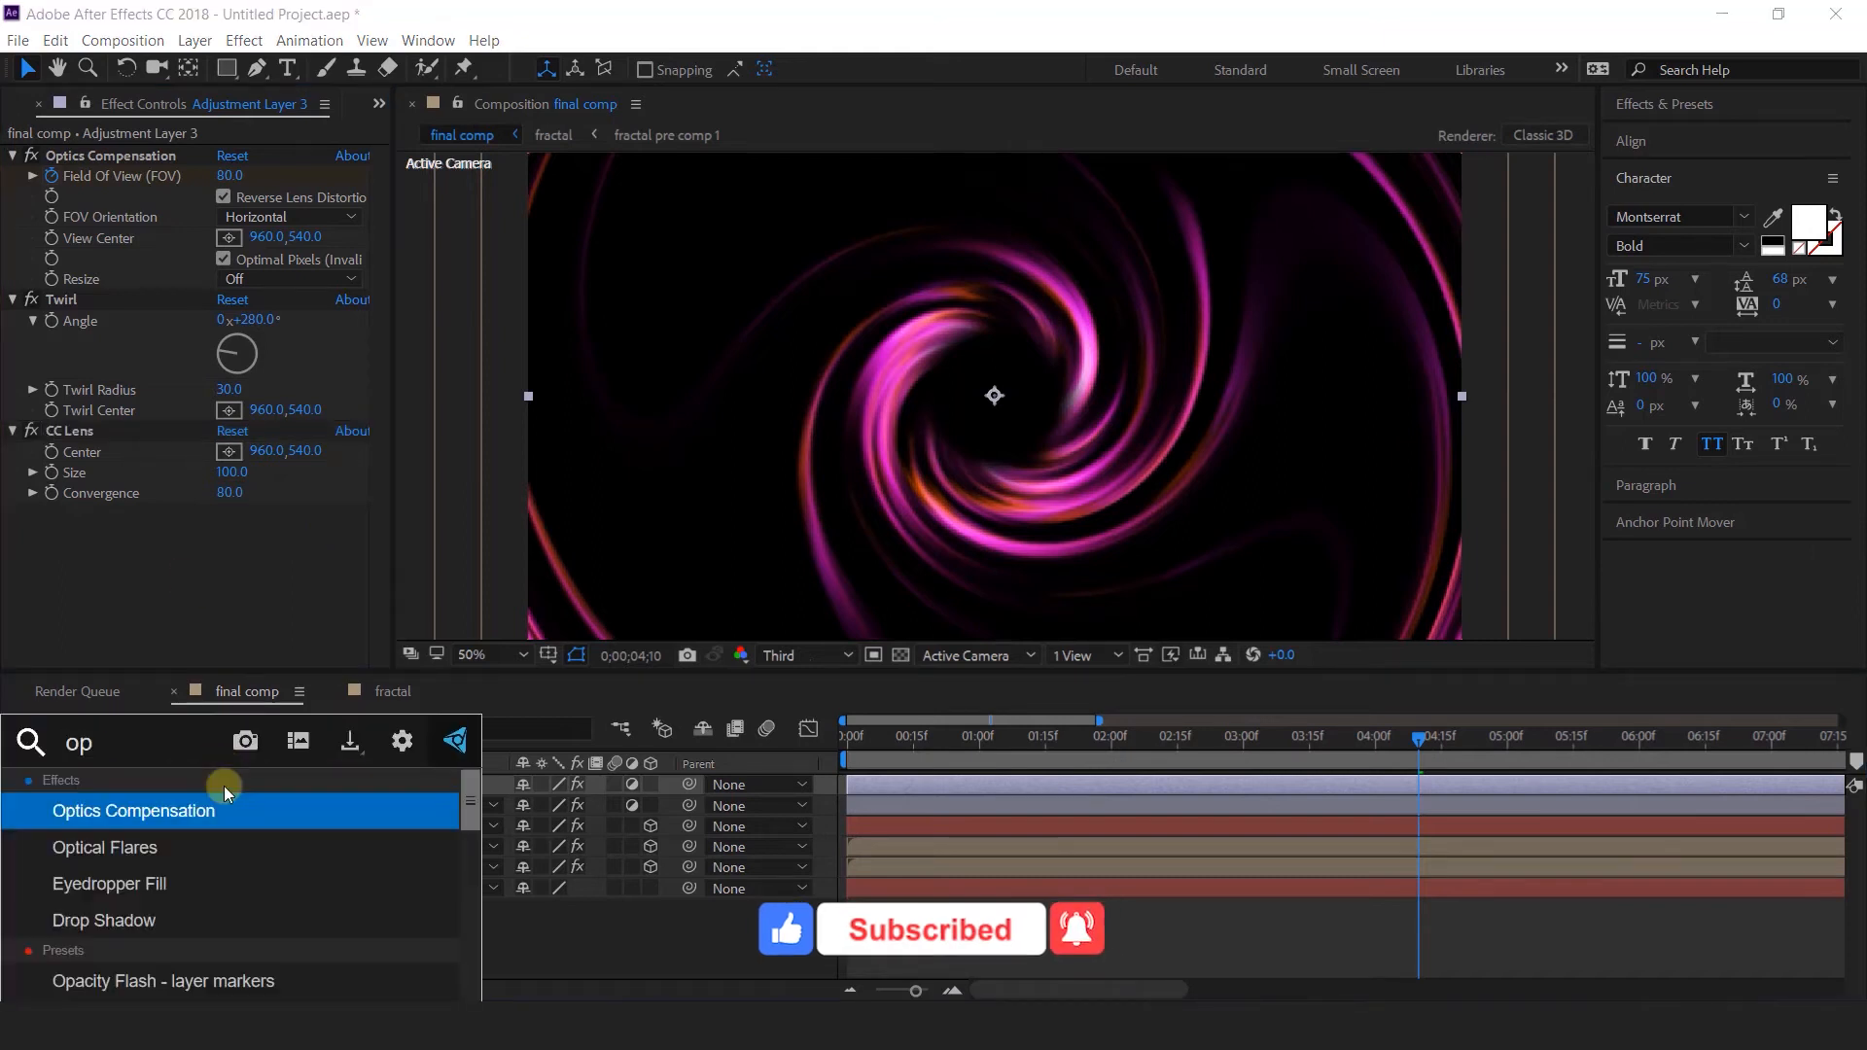
key("Return")
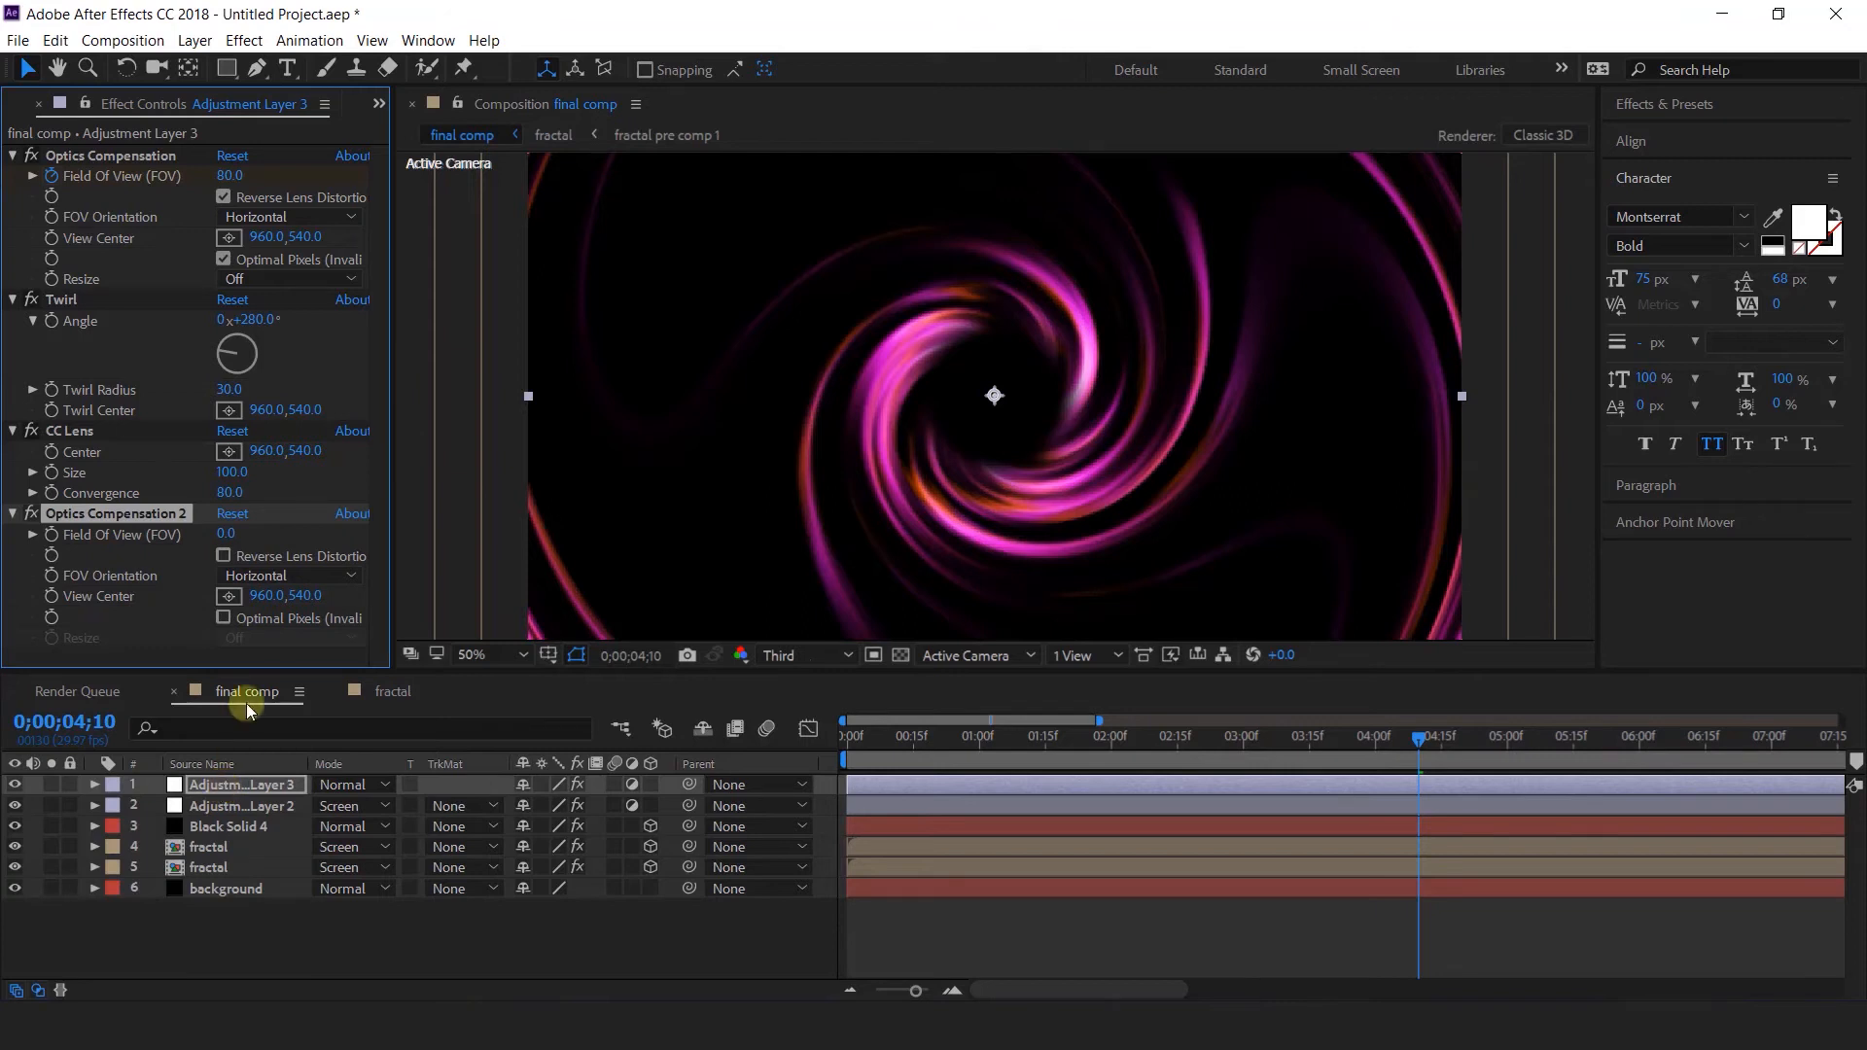
left_click(224, 556)
left_click(223, 620)
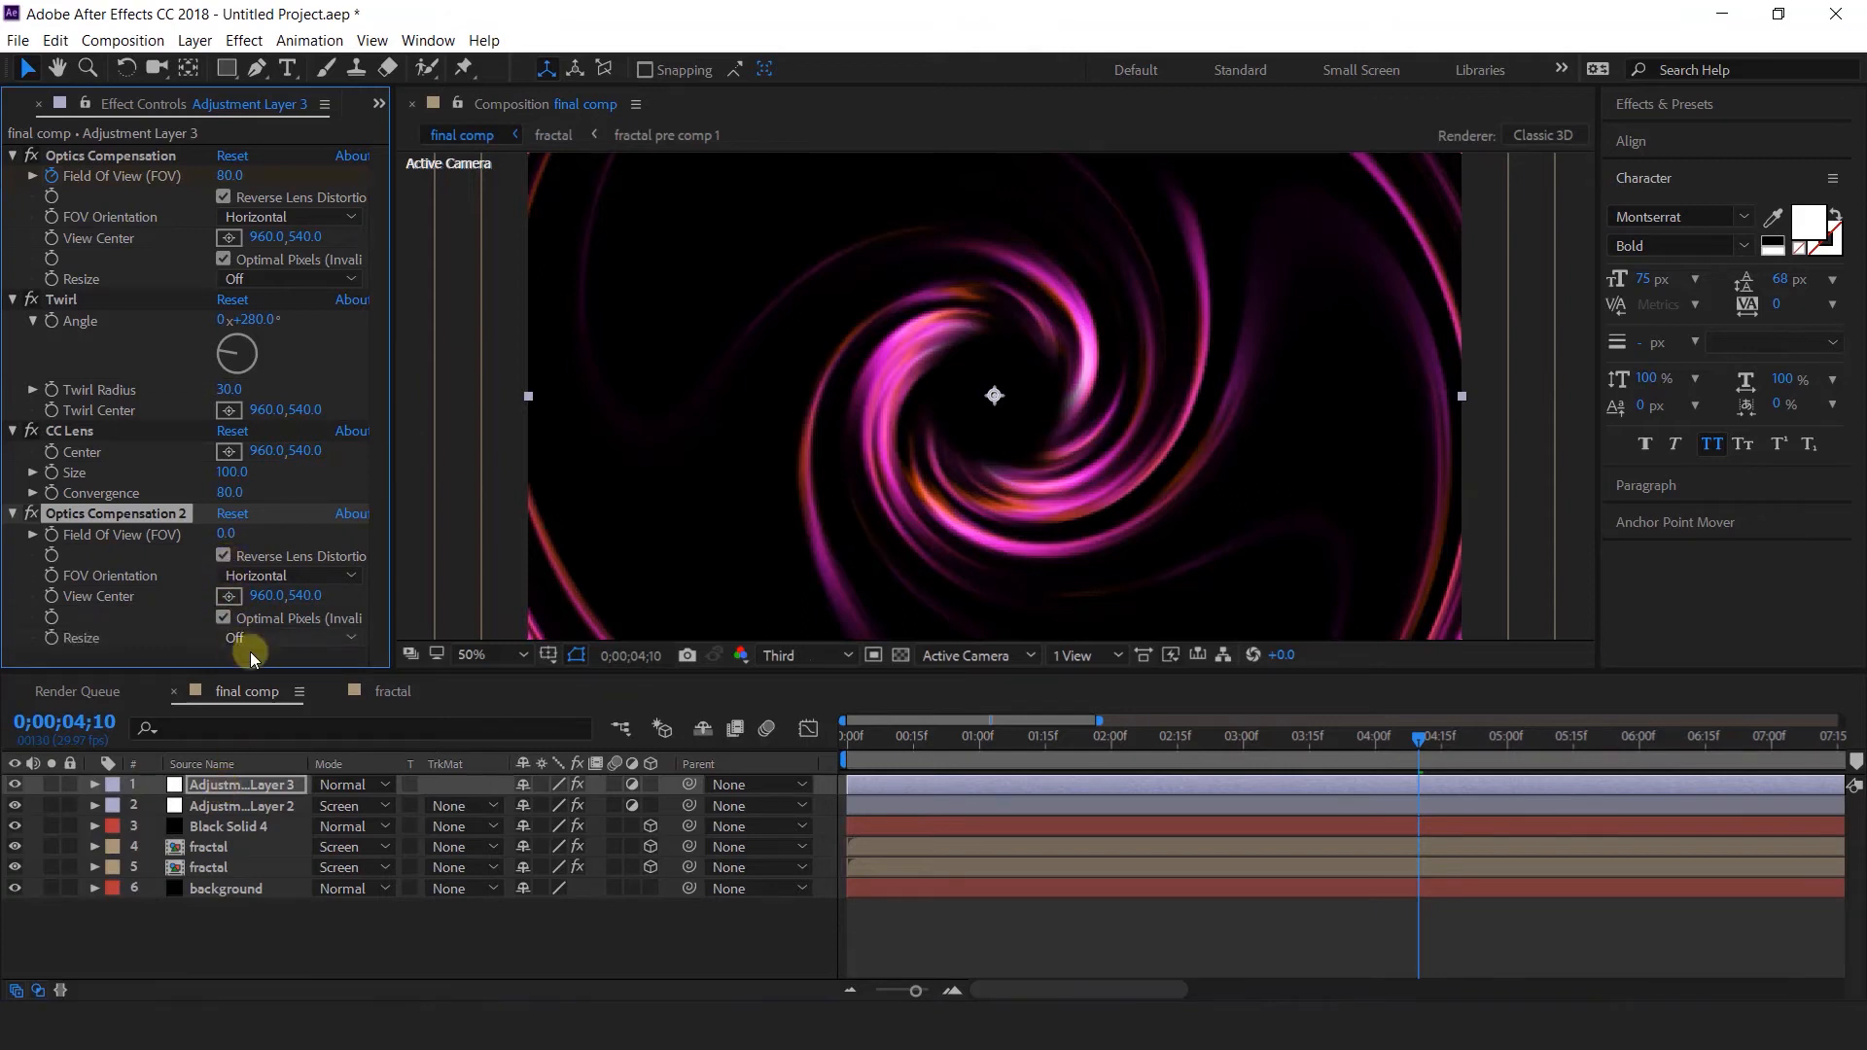
left_click_drag(231, 535, 355, 579)
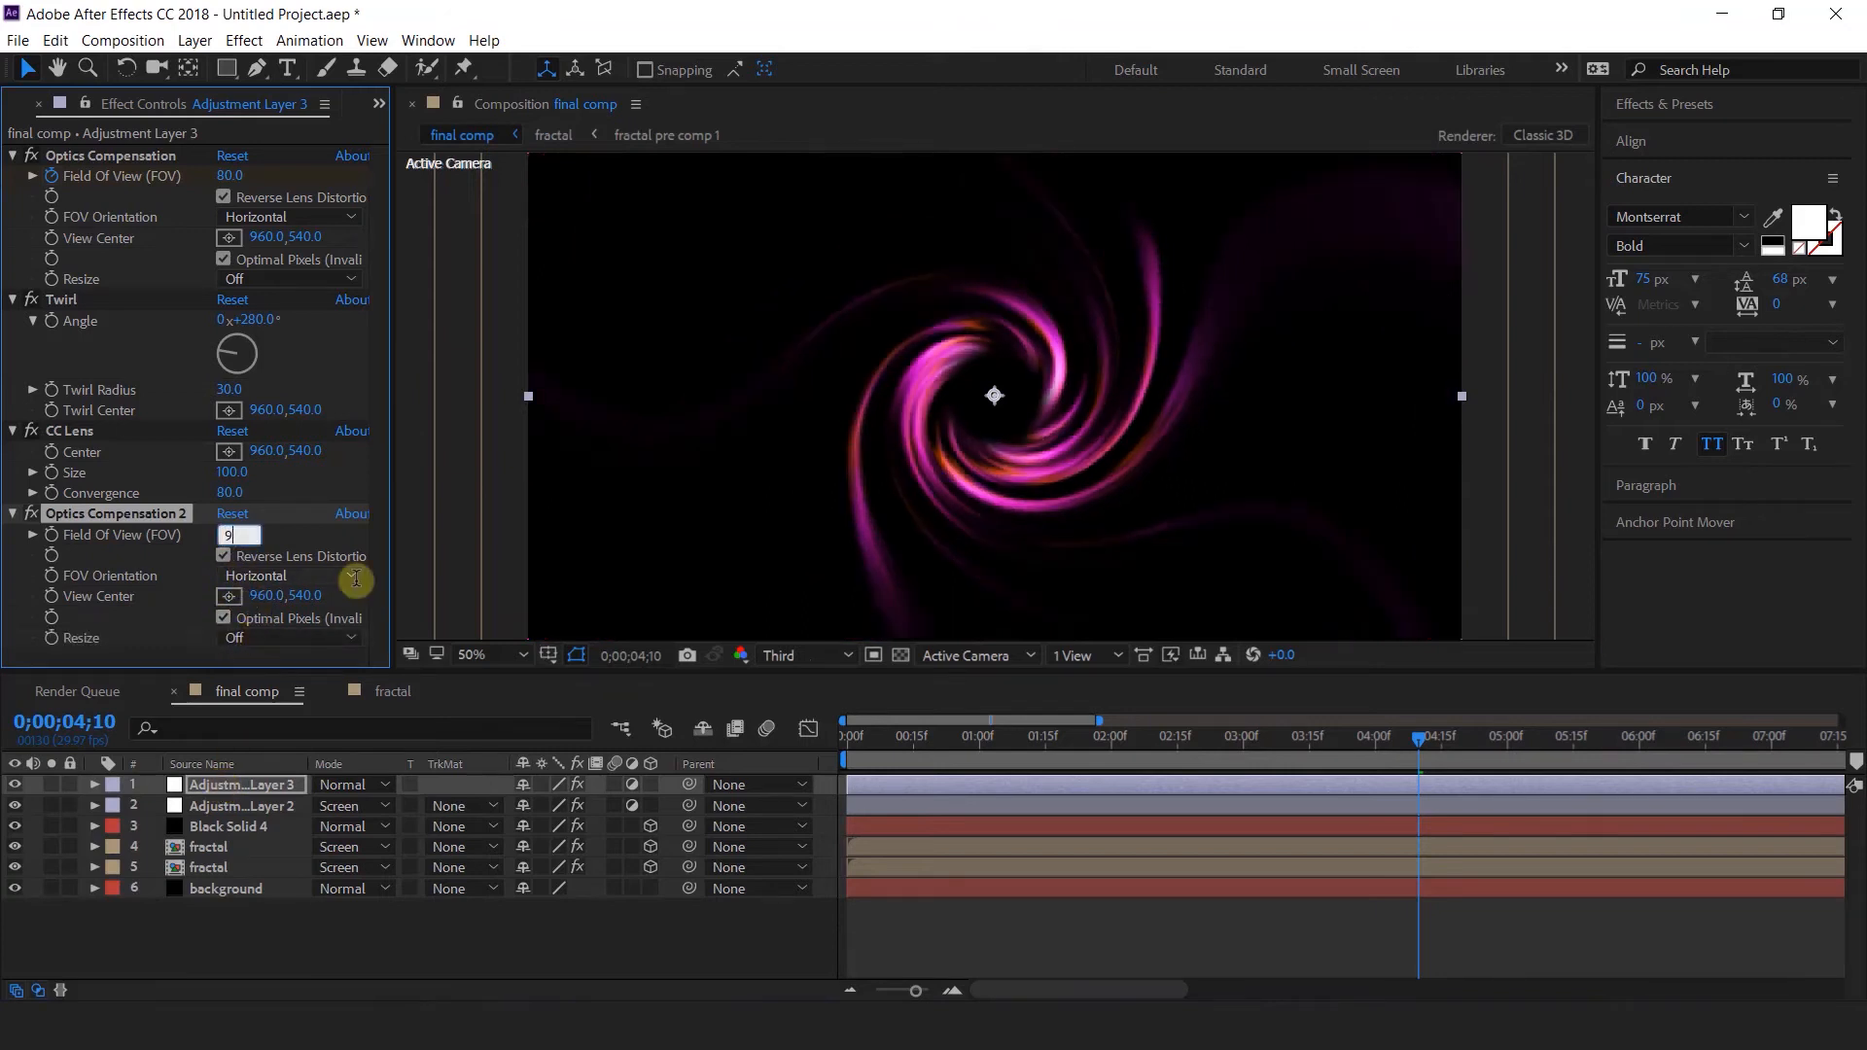
left_click_drag(920, 755, 1073, 773)
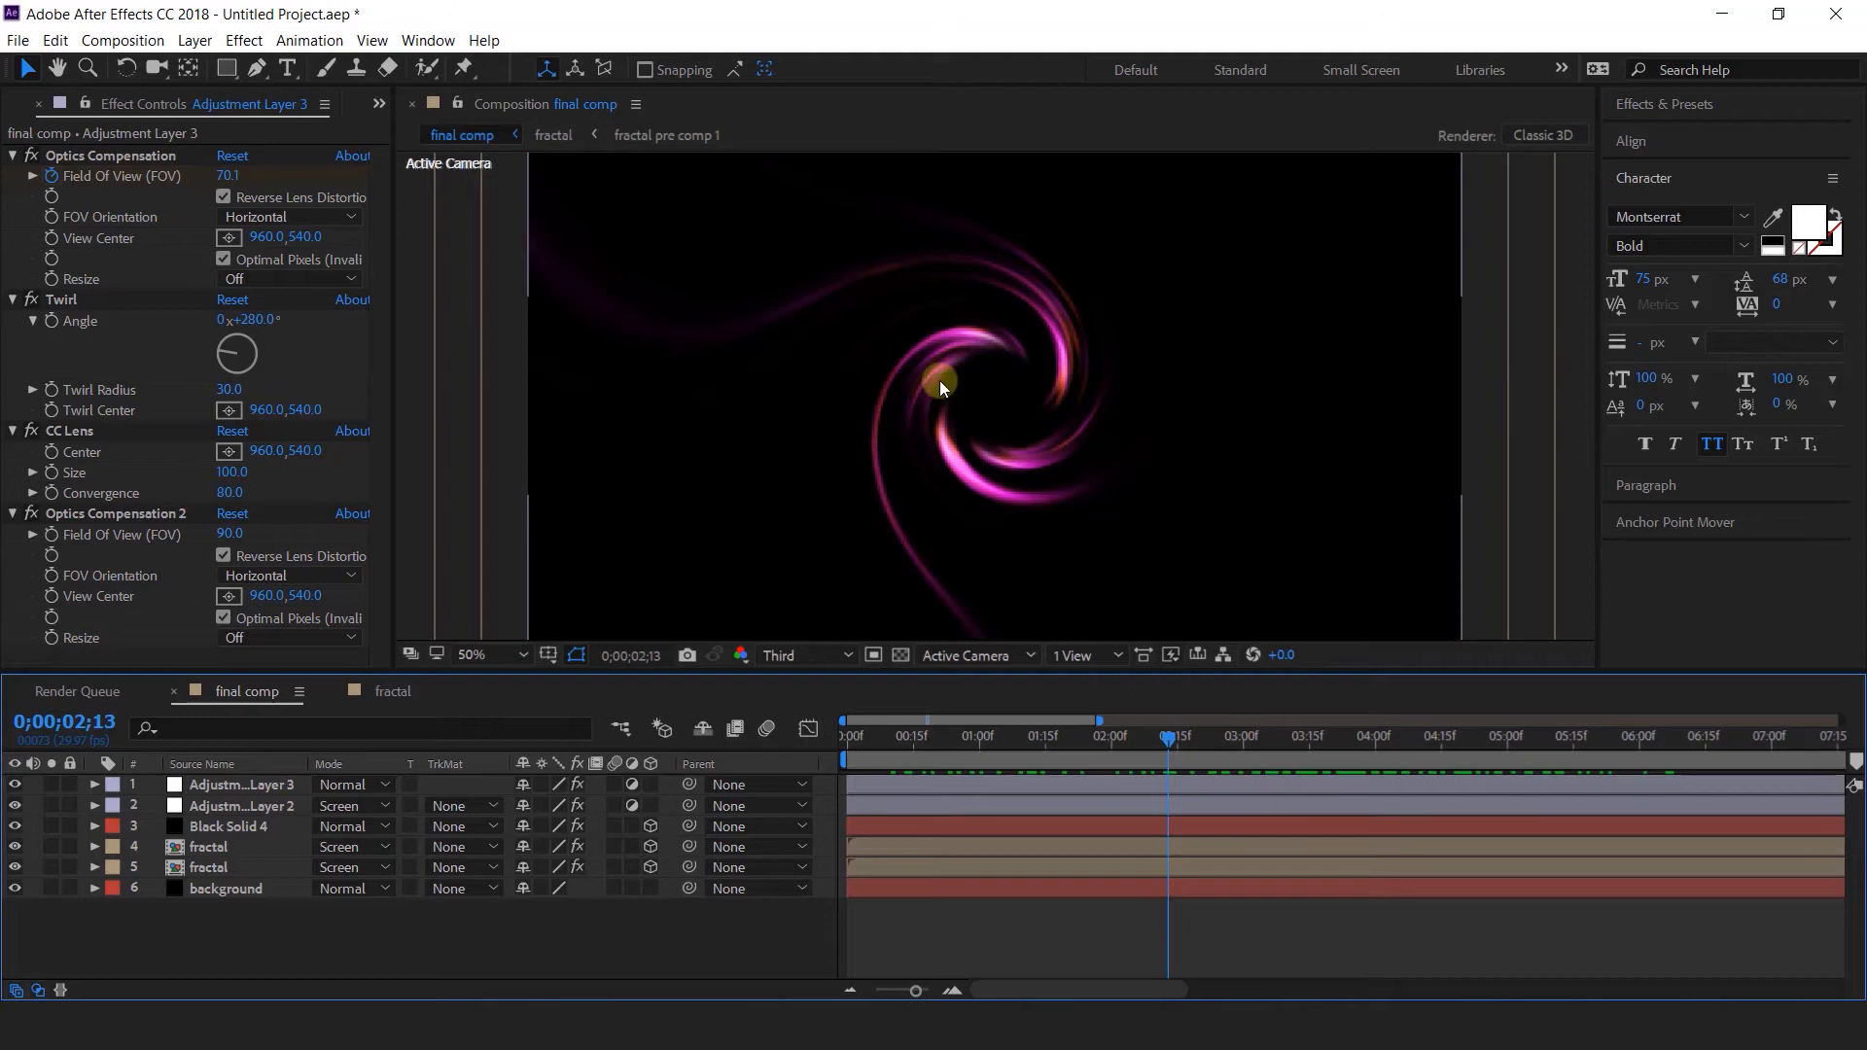
Create a new composition named star with the HDTV 1080 29.97 preset and a 30-second duration.
left_click(178, 108)
left_click(173, 457)
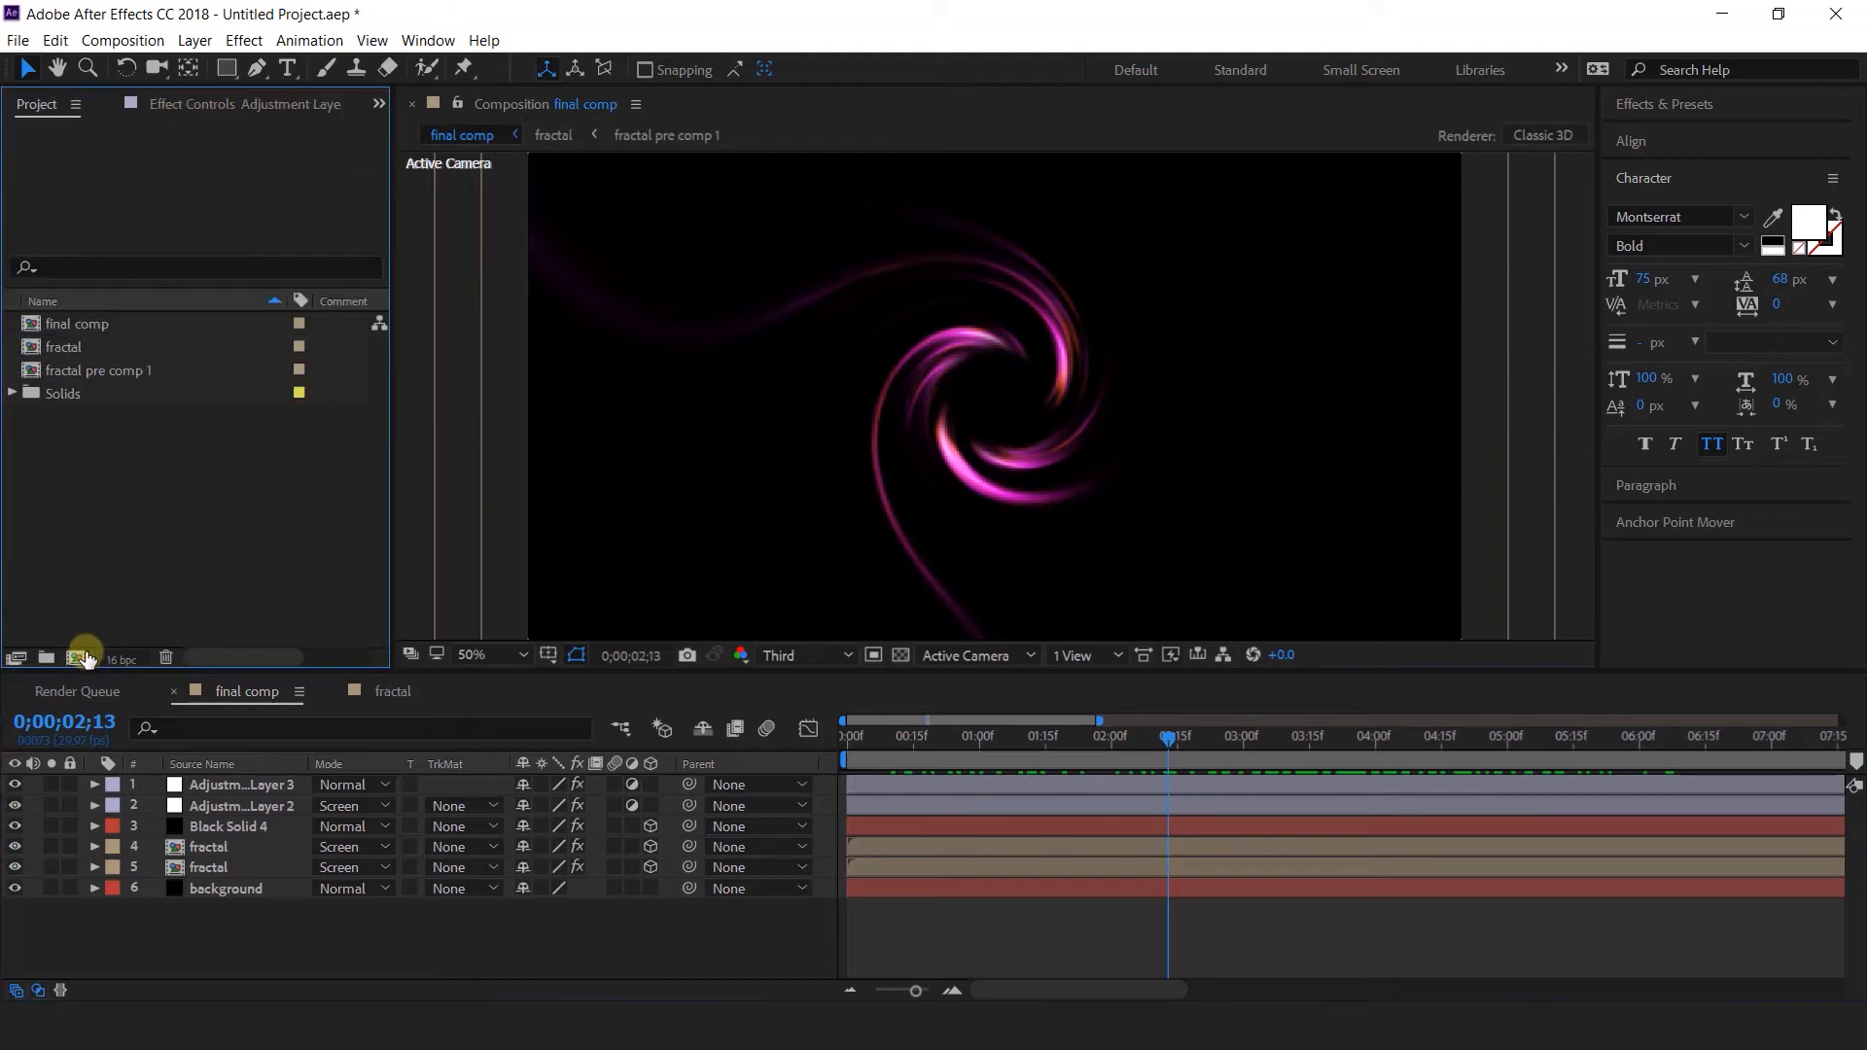
left_click(83, 659)
type("star")
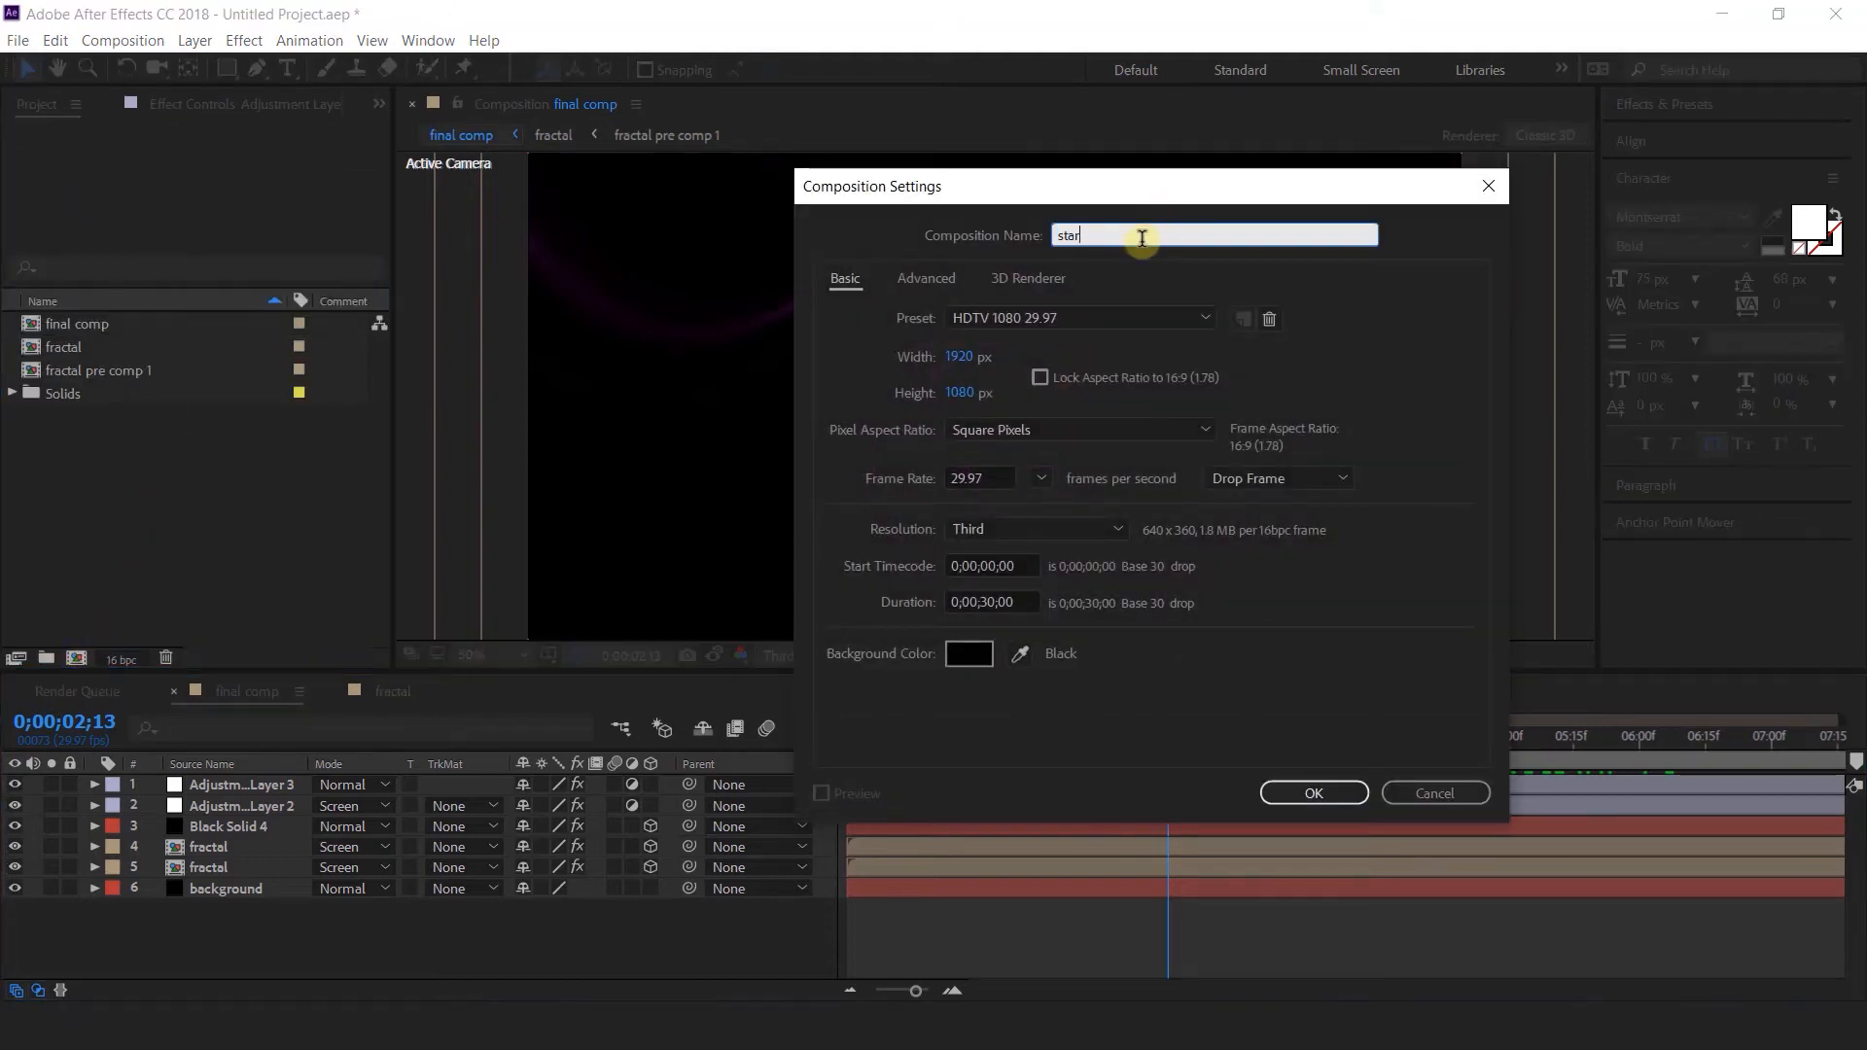
key("Return")
Add a 1920 x 1080 black solid to the star composition and apply Fractal Noise to it.
right_click(702, 850)
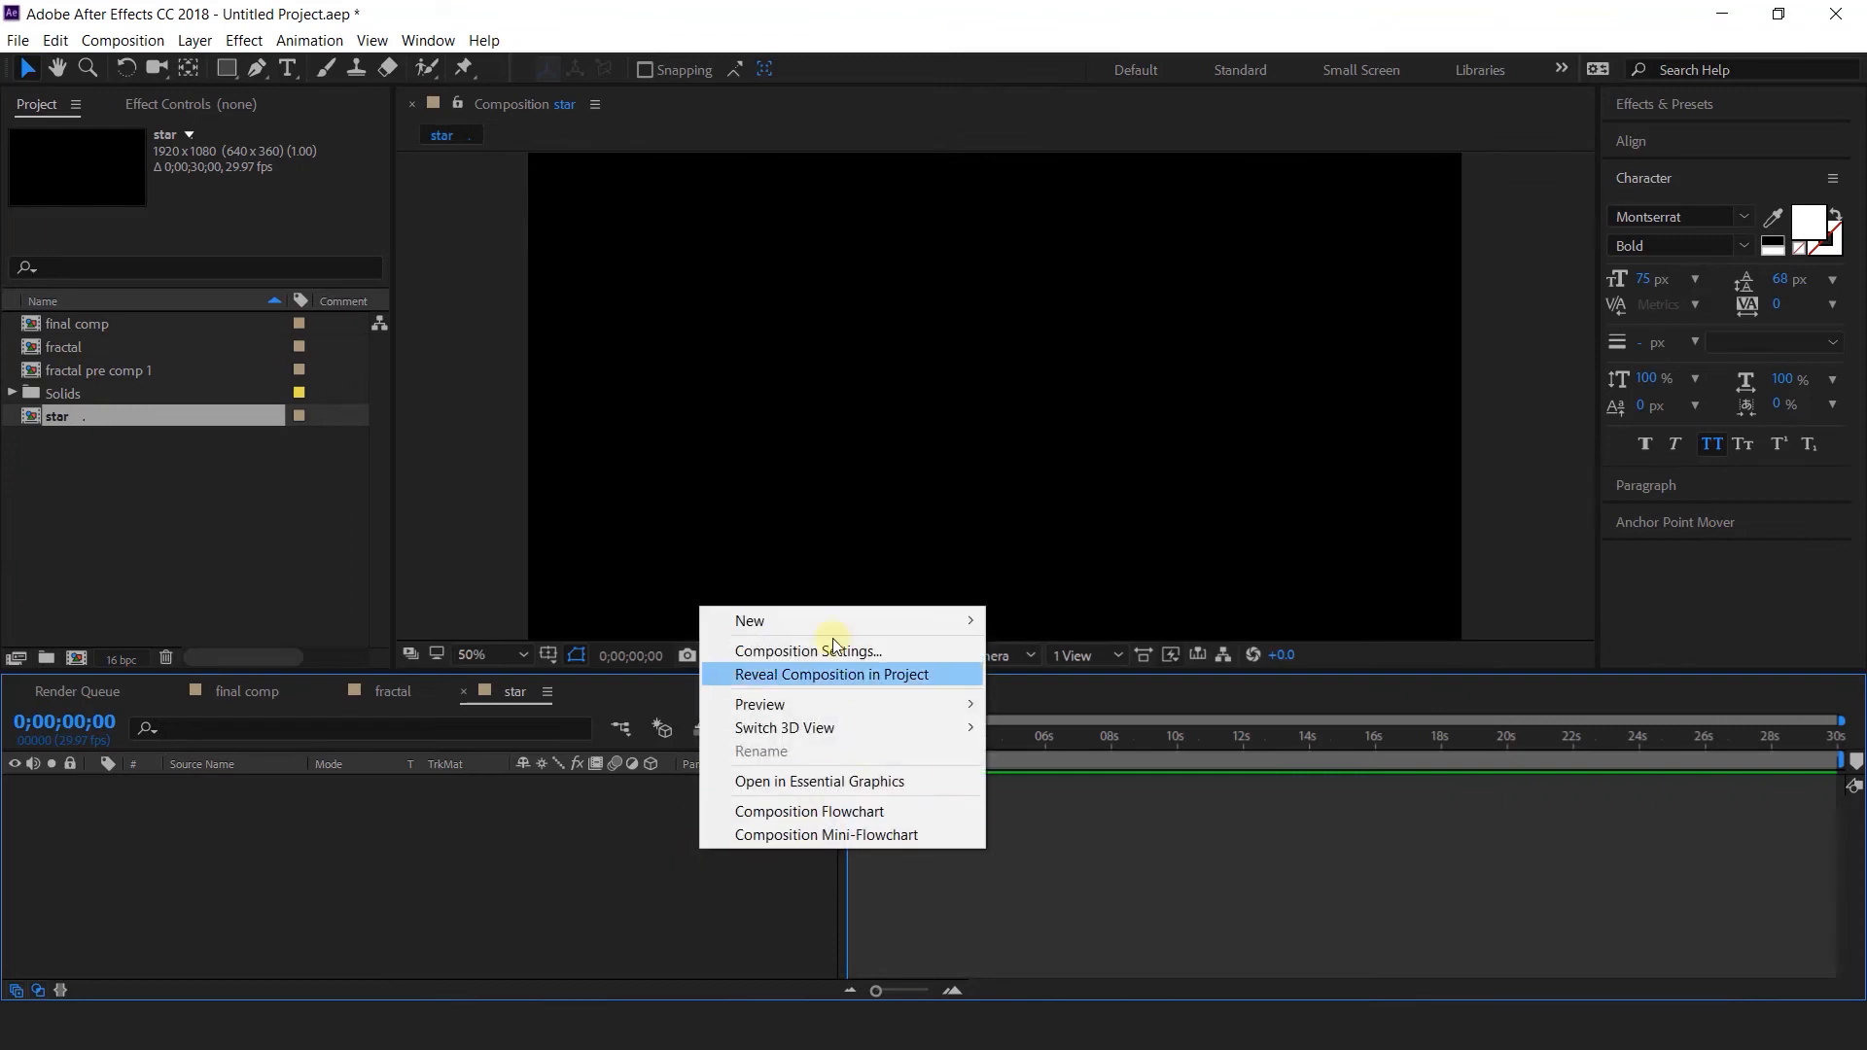
mouse_move(922, 624)
left_click(1075, 675)
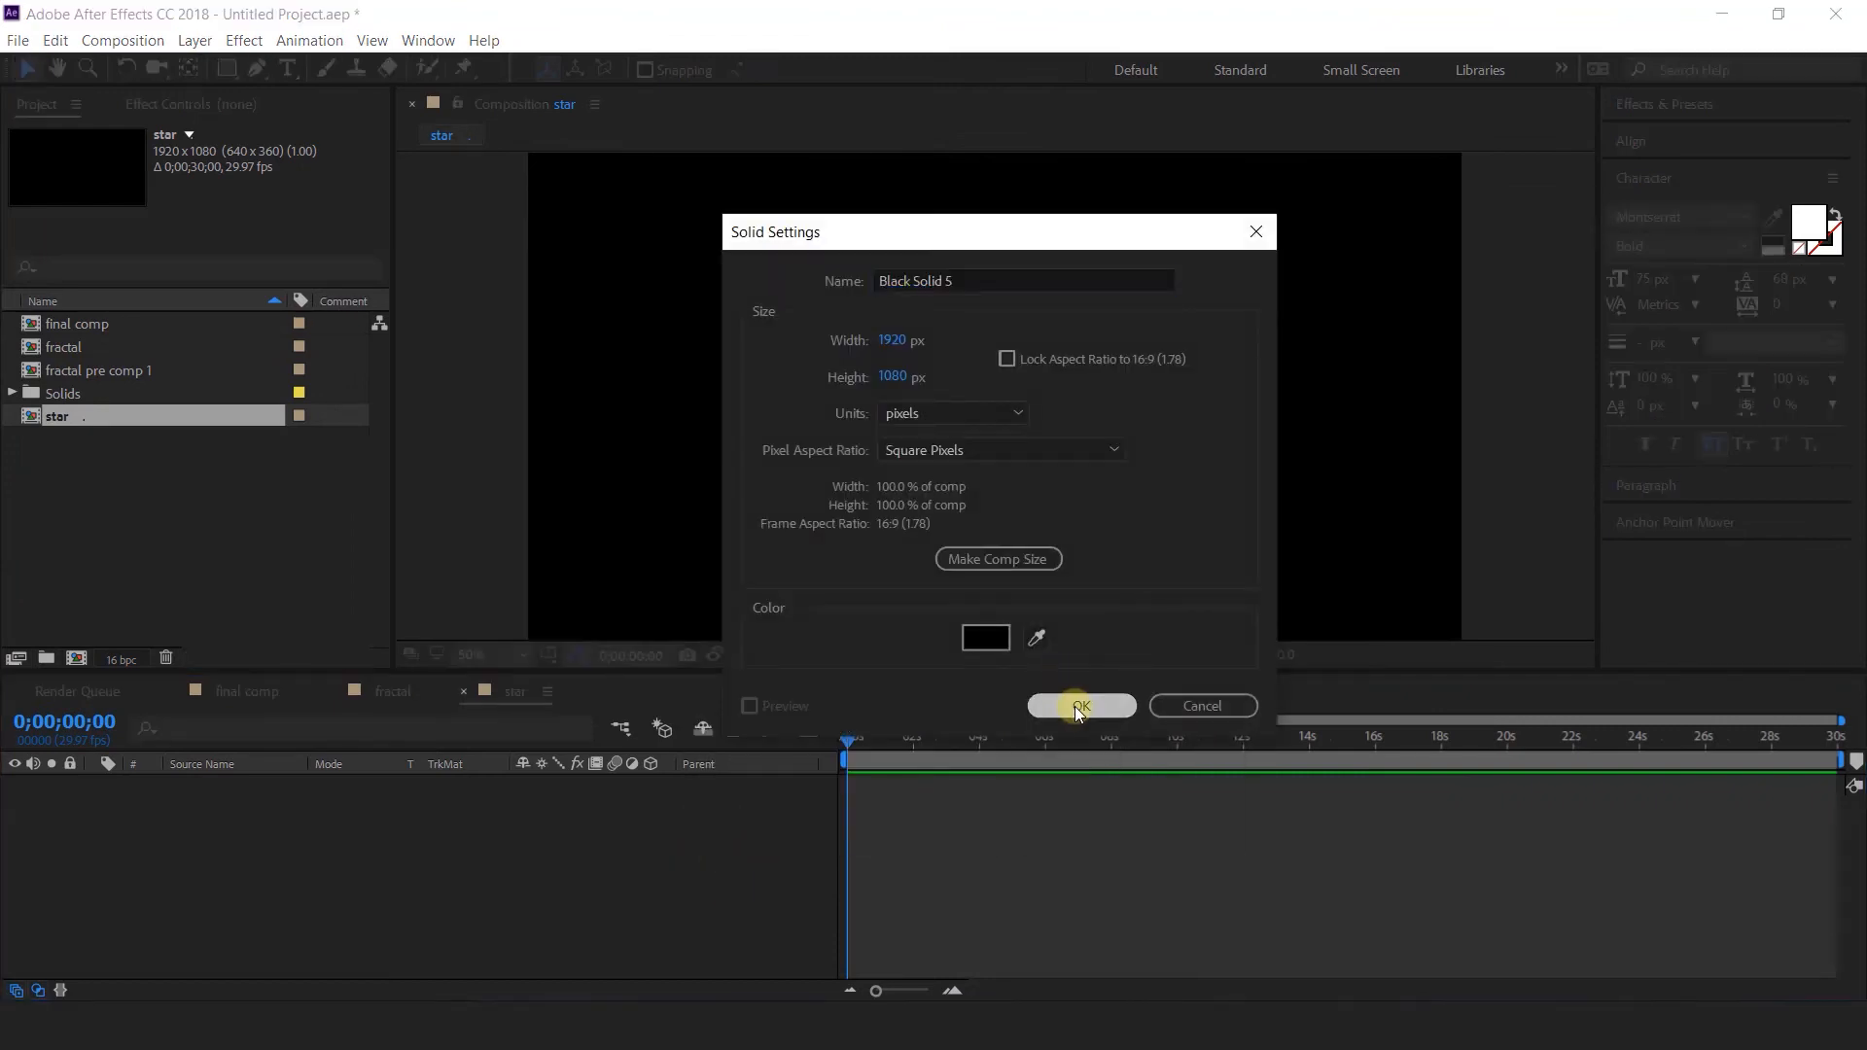
left_click(1076, 704)
key("ctrl+space")
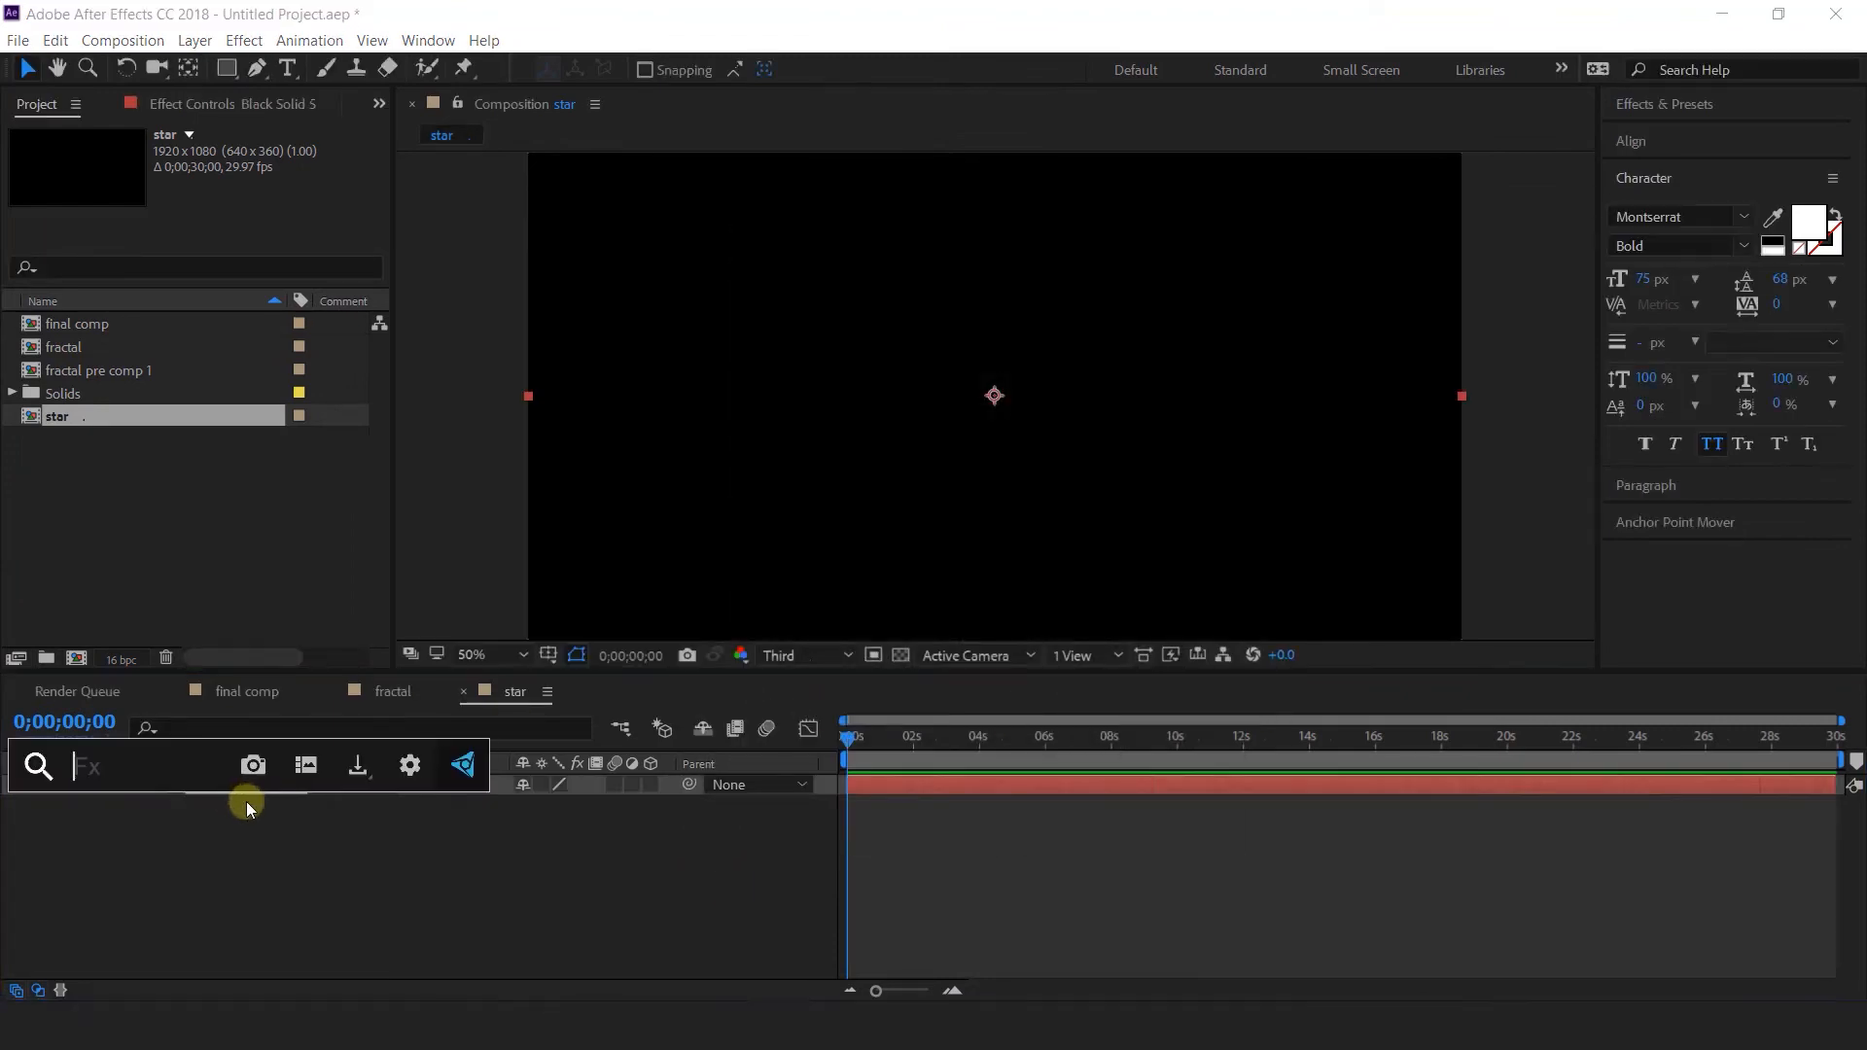
type("fra")
left_click(125, 854)
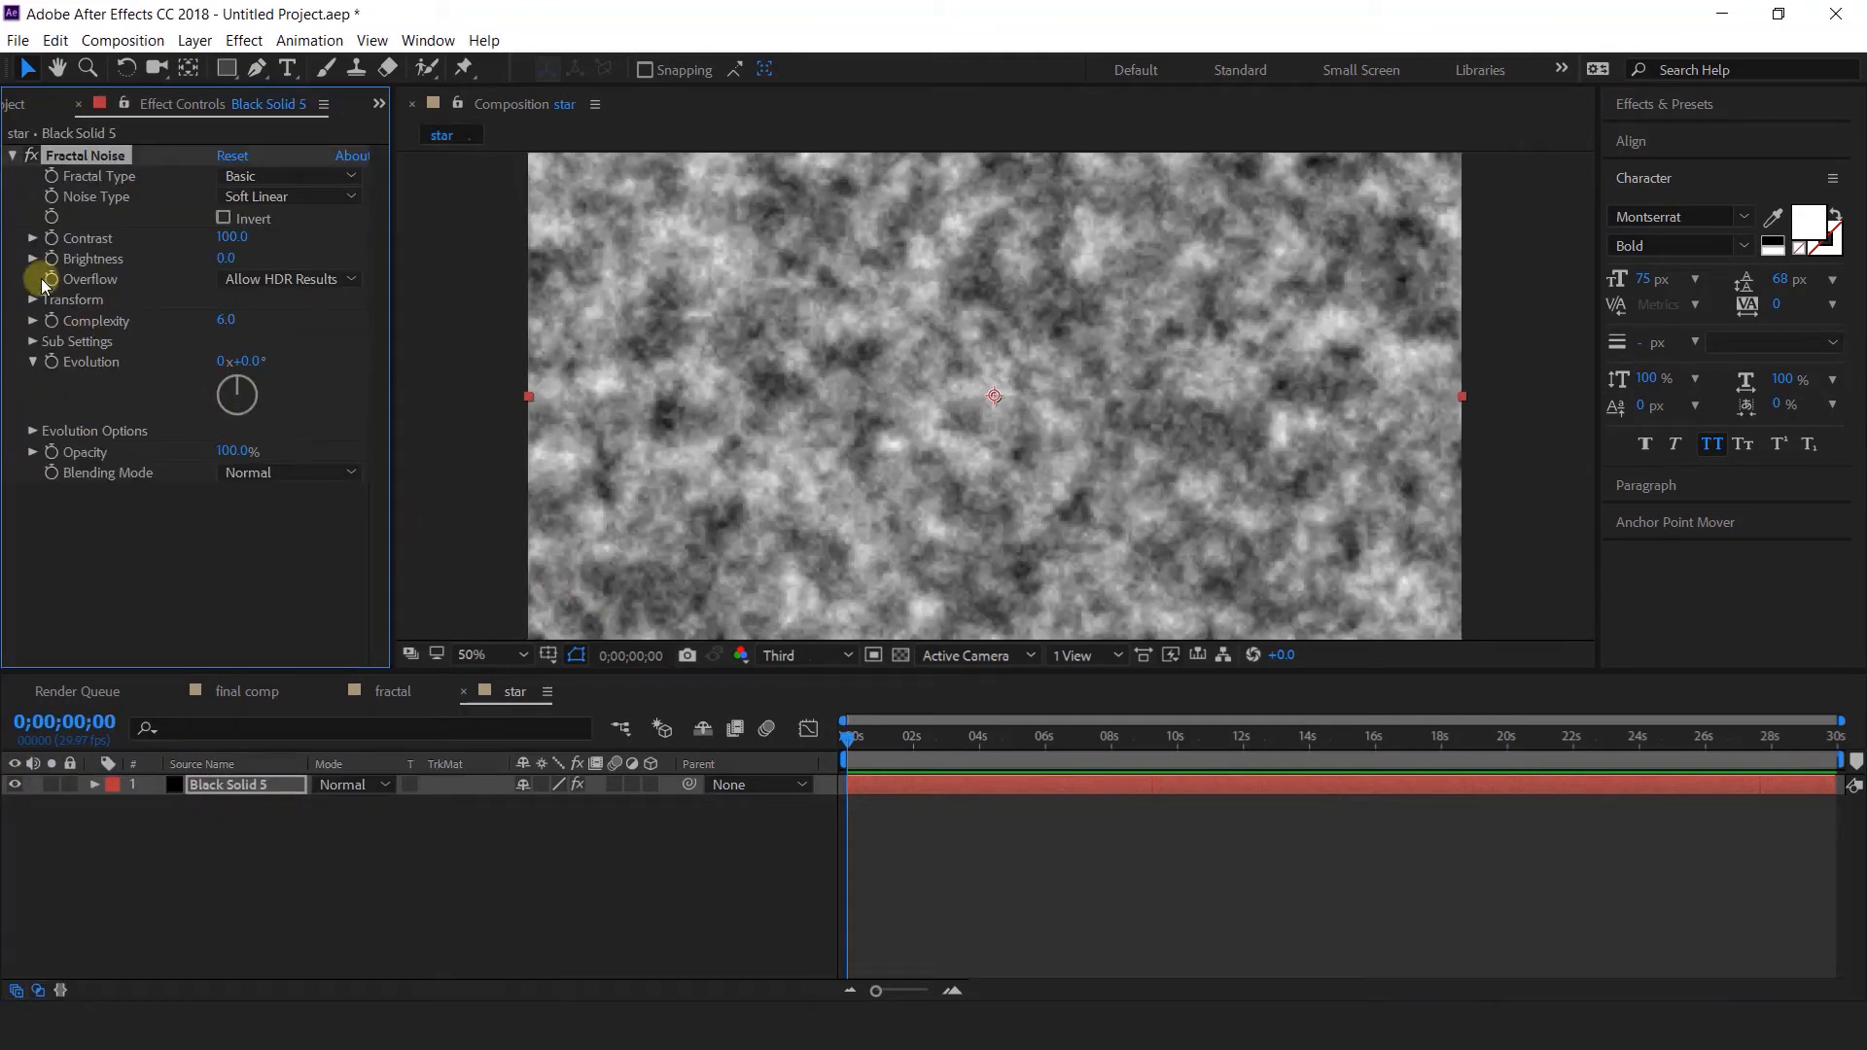
Set the Fractal Noise Contrast to 350, Brightness to -165 and Overflow to Clip, and expand its Transform settings.
left_click(230, 237)
type("350")
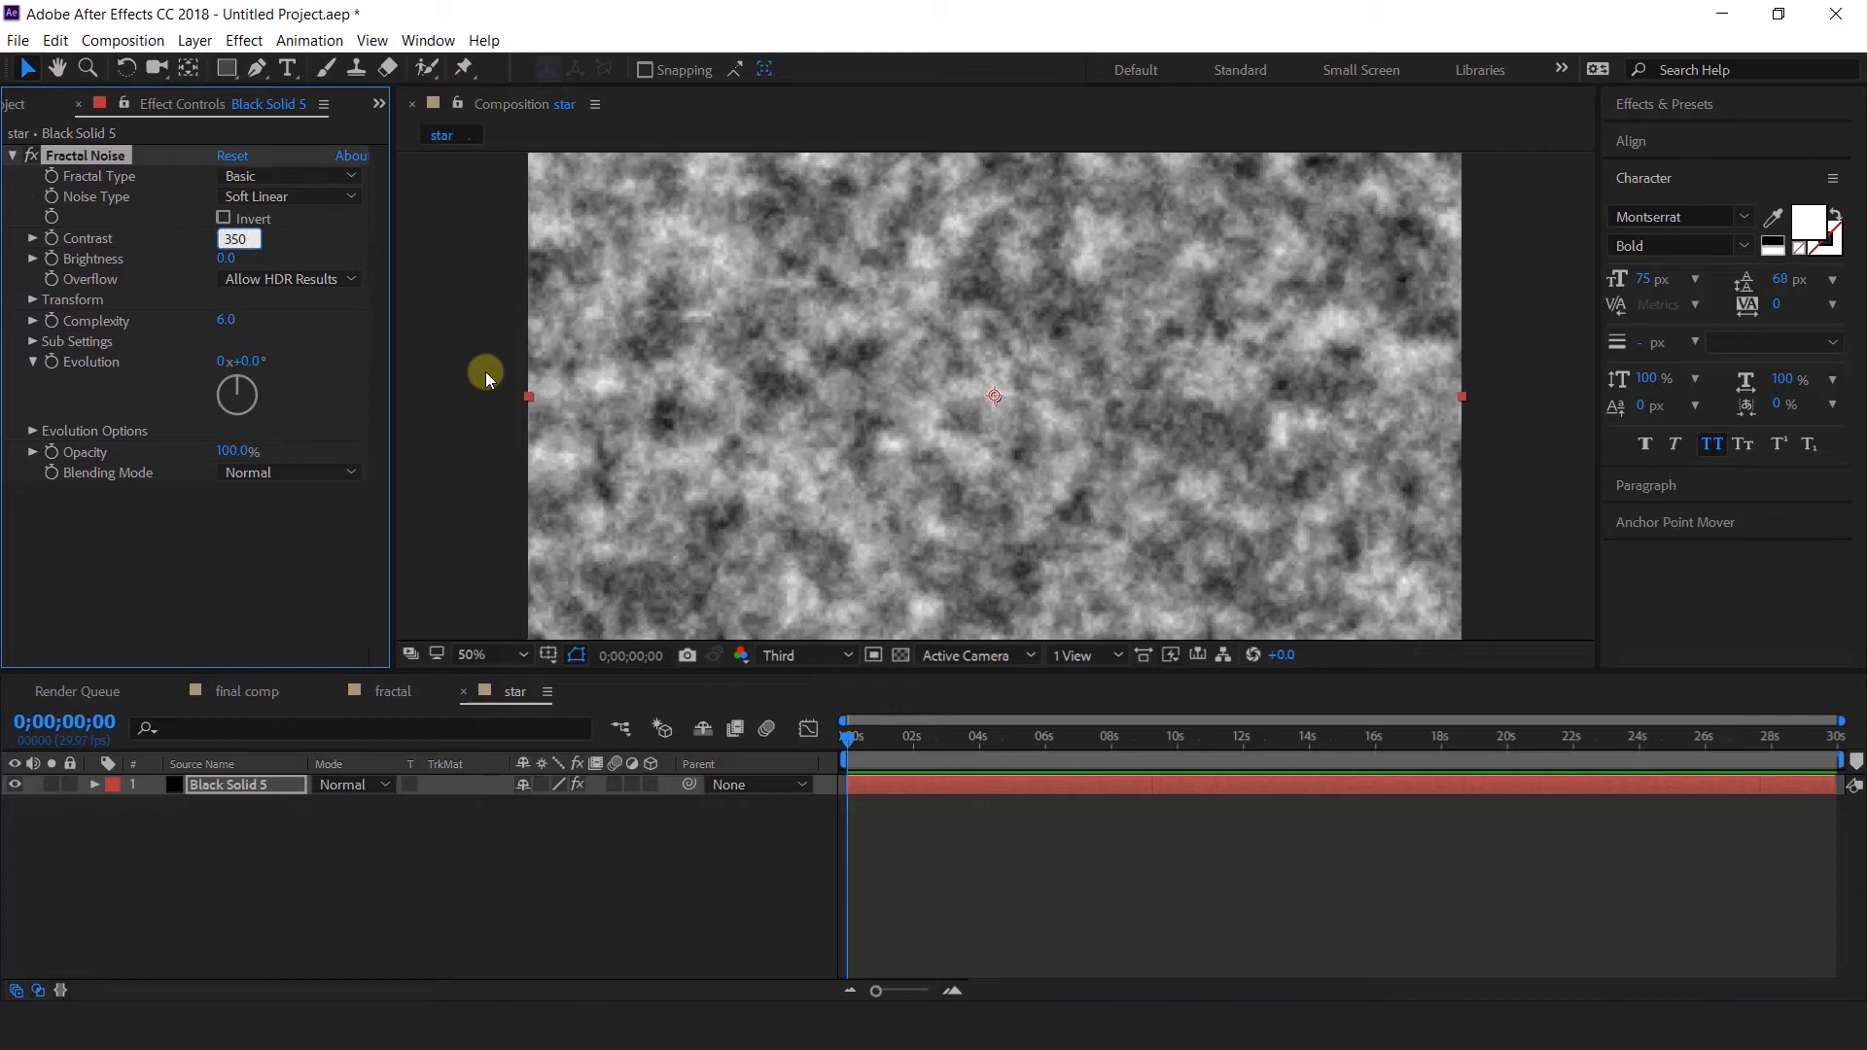
key("Return")
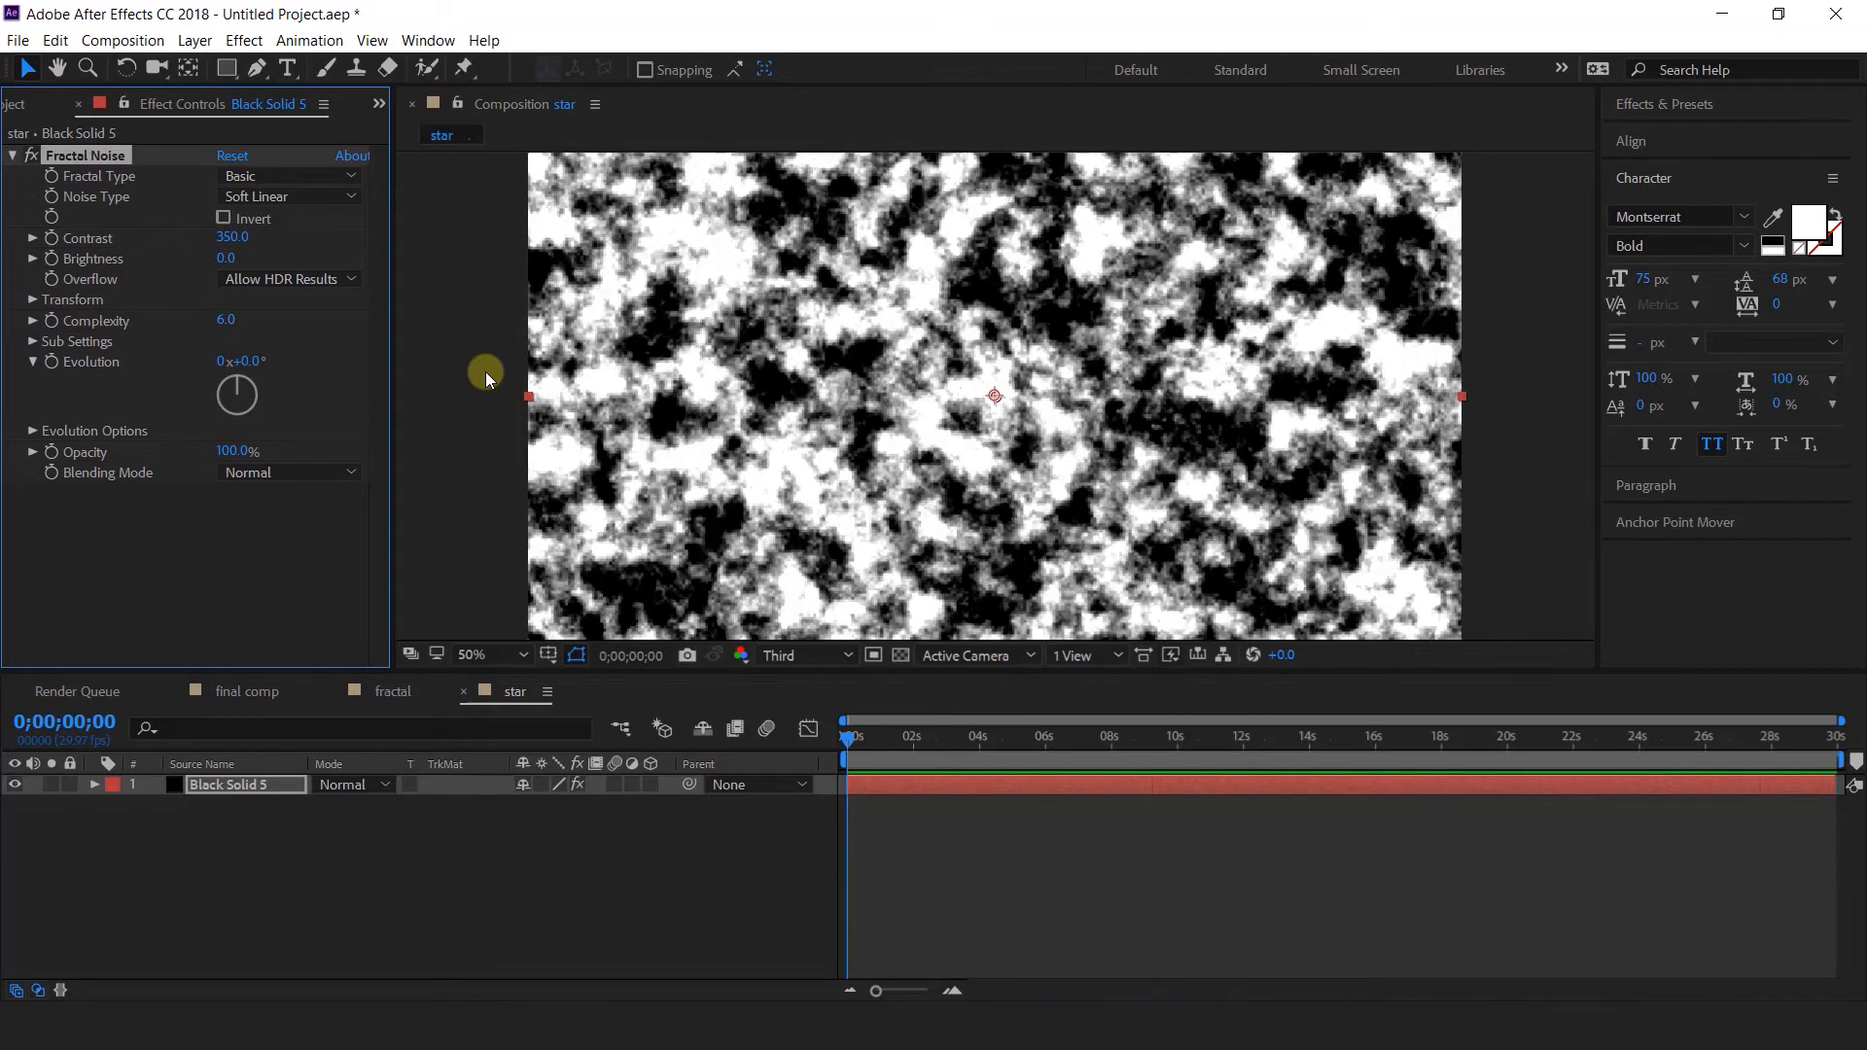
left_click(225, 260)
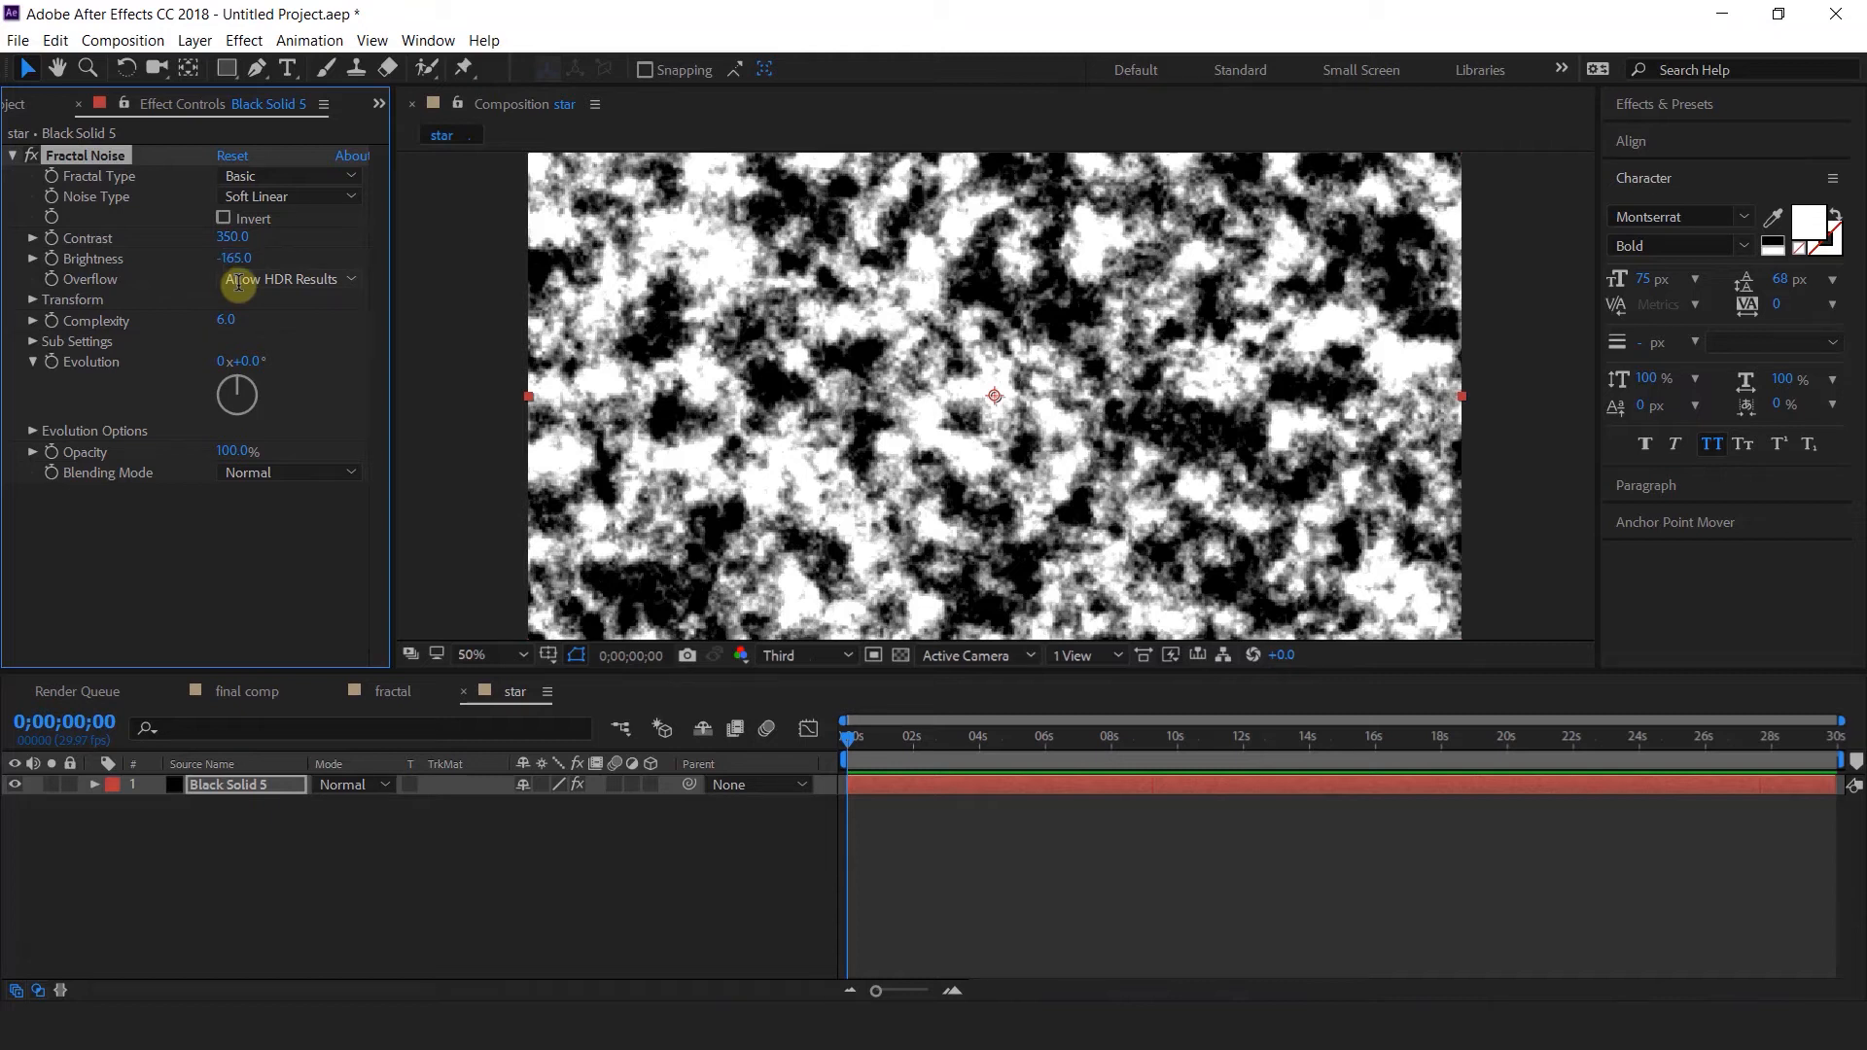
left_click(259, 286)
left_click(259, 300)
left_click(32, 302)
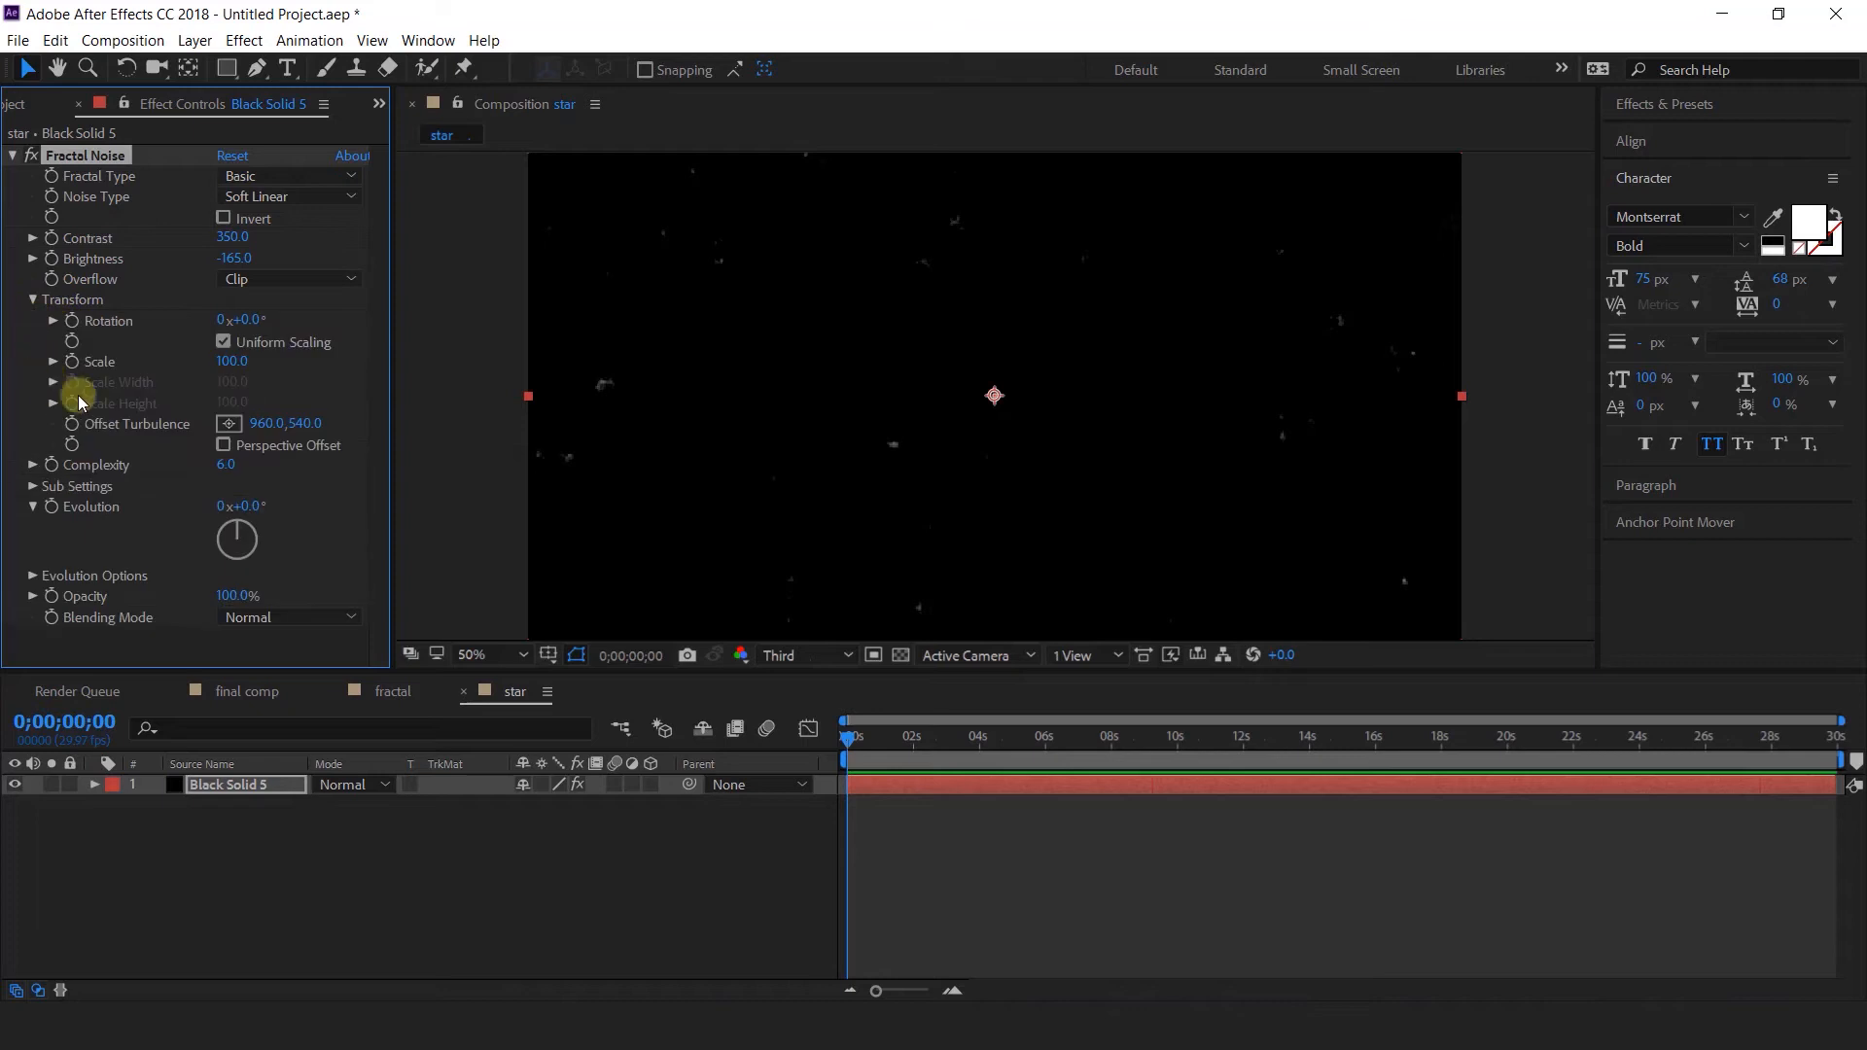
Set the Fractal Noise Scale to 2 and Complexity to 2 to form a field of tiny stars.
left_click(231, 364)
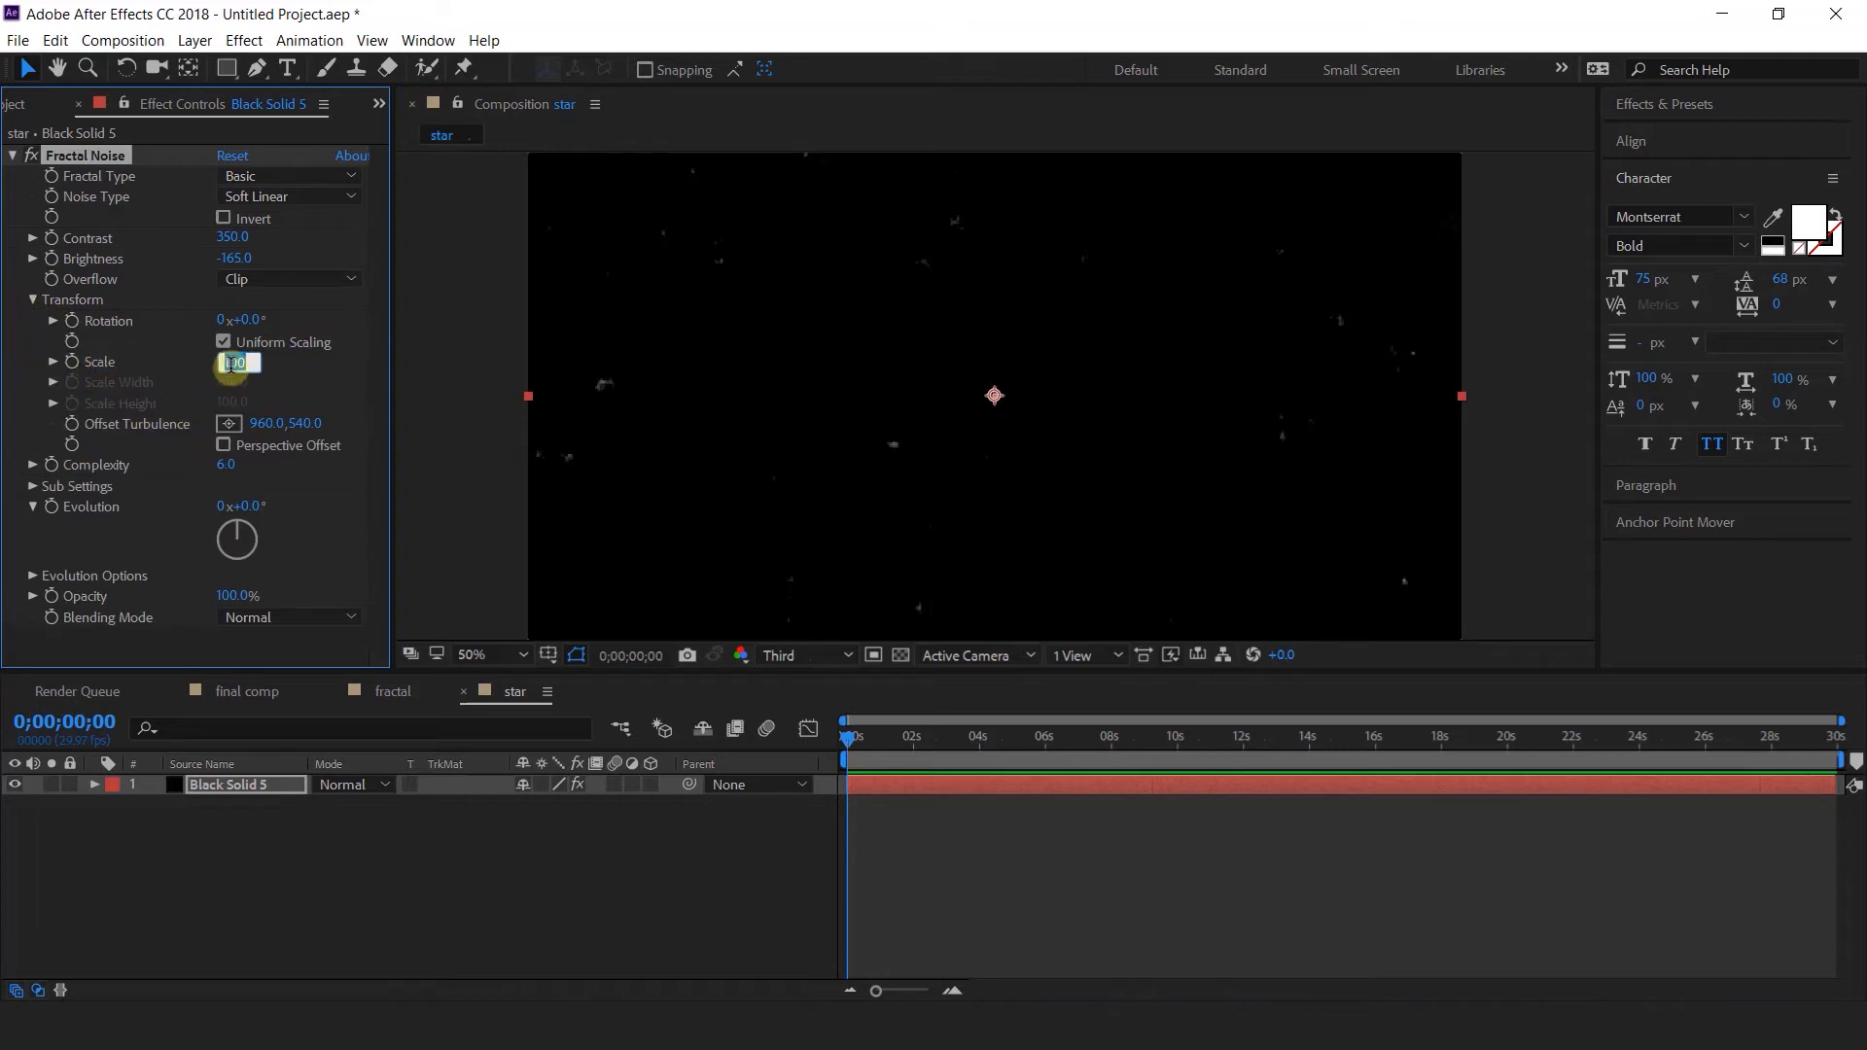
type("2")
key("Return")
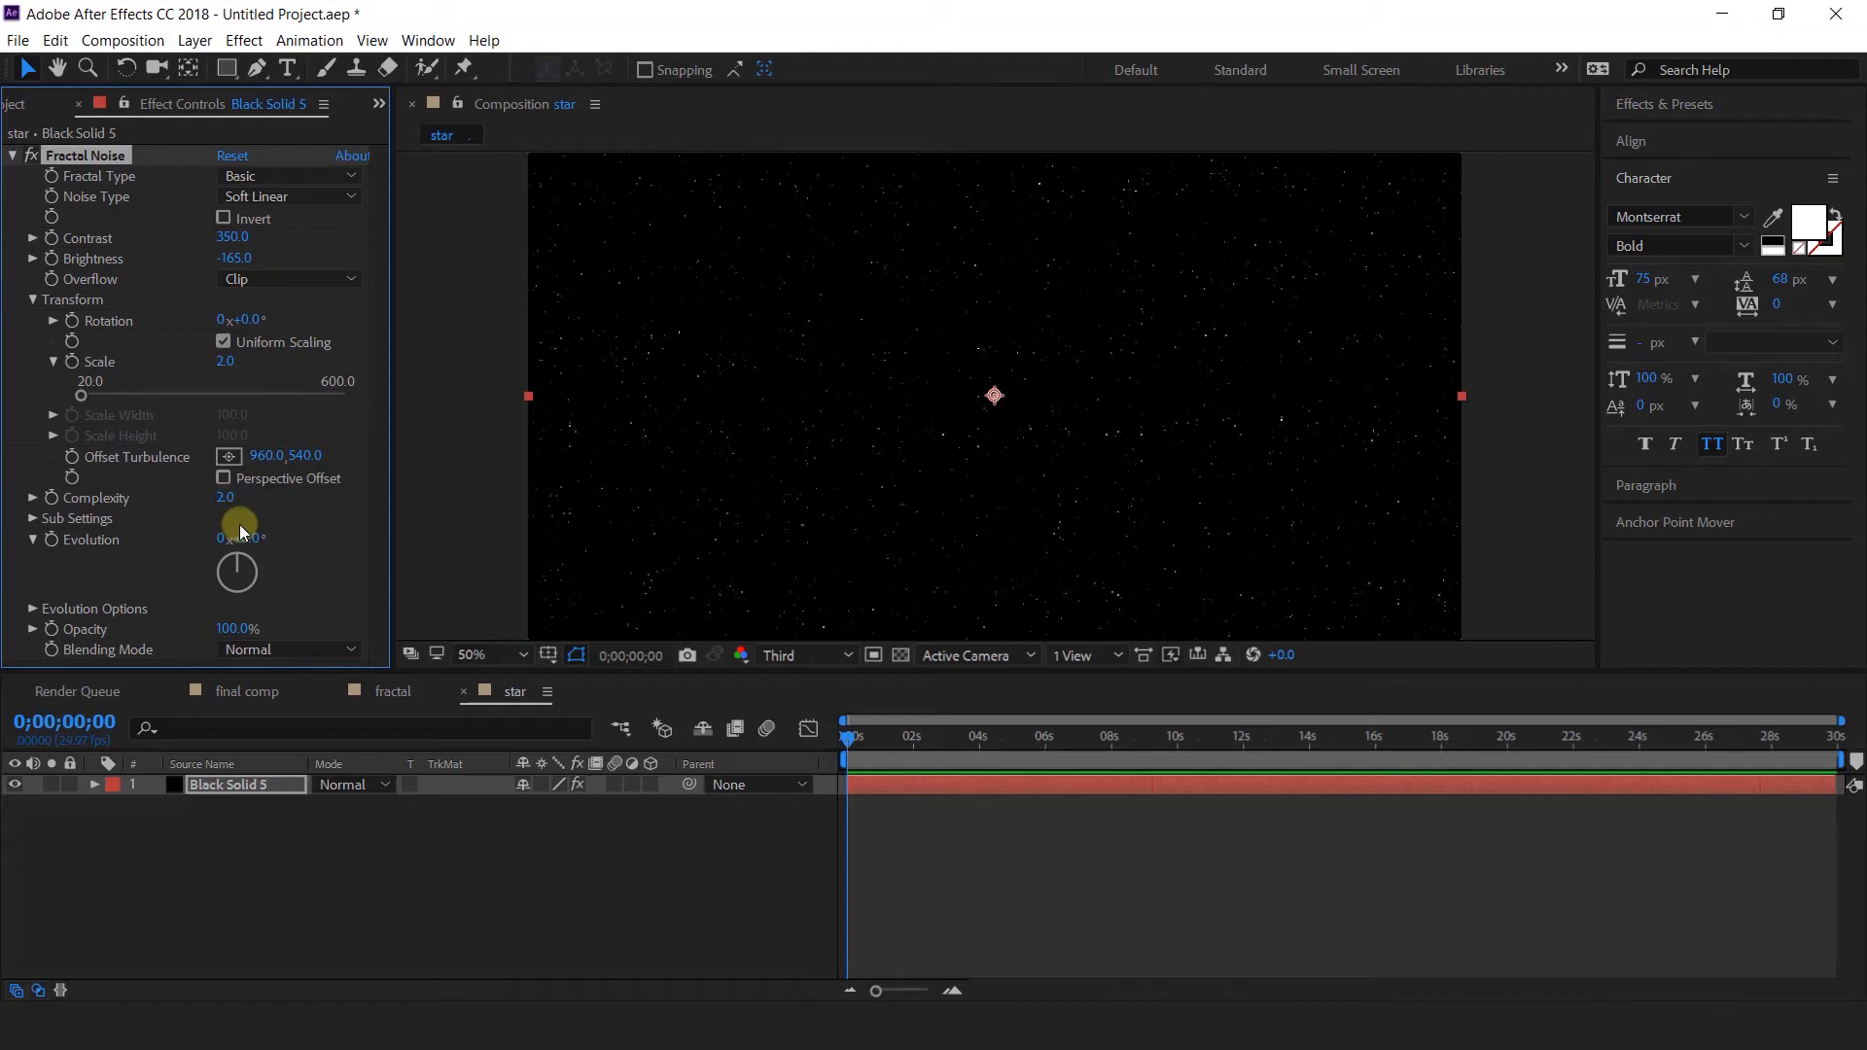
Move to 0;00;00;20 and drive the Fractal Noise Evolution with the expression time*100.
left_click(430, 906)
left_click(868, 739)
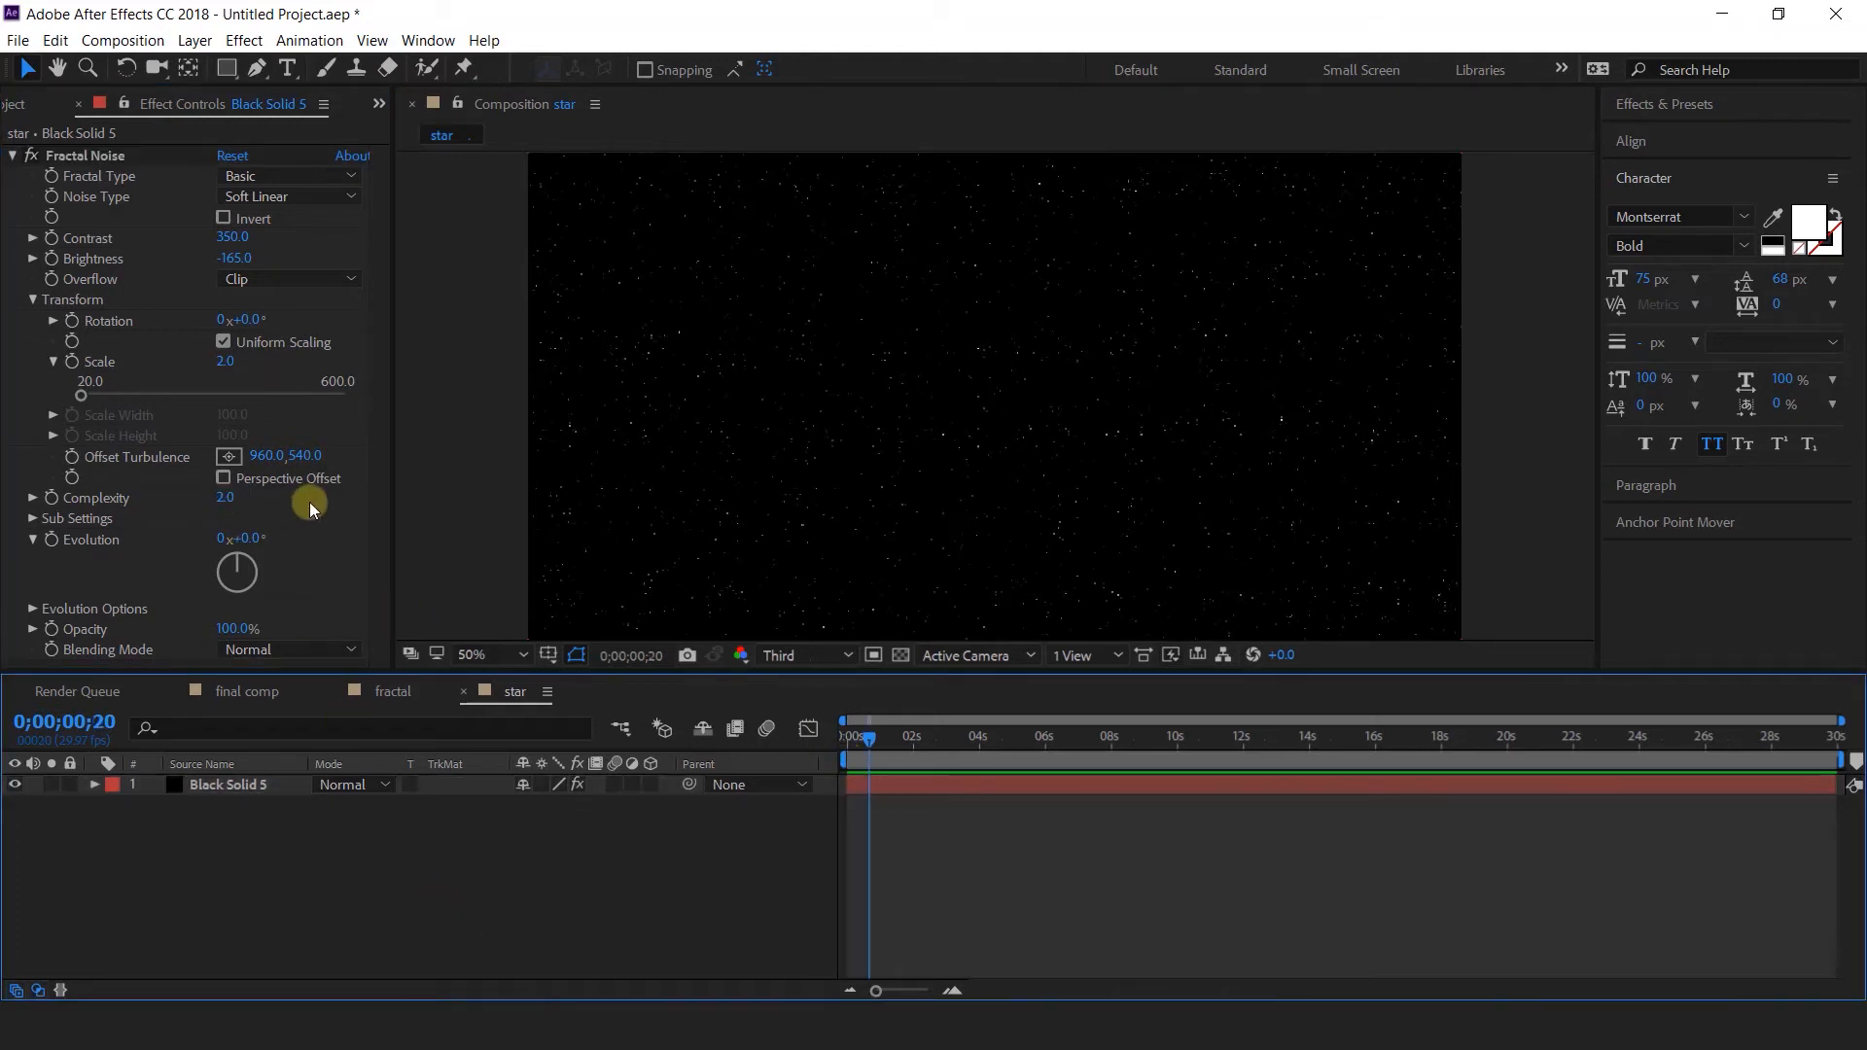
left_click(52, 542, "alt")
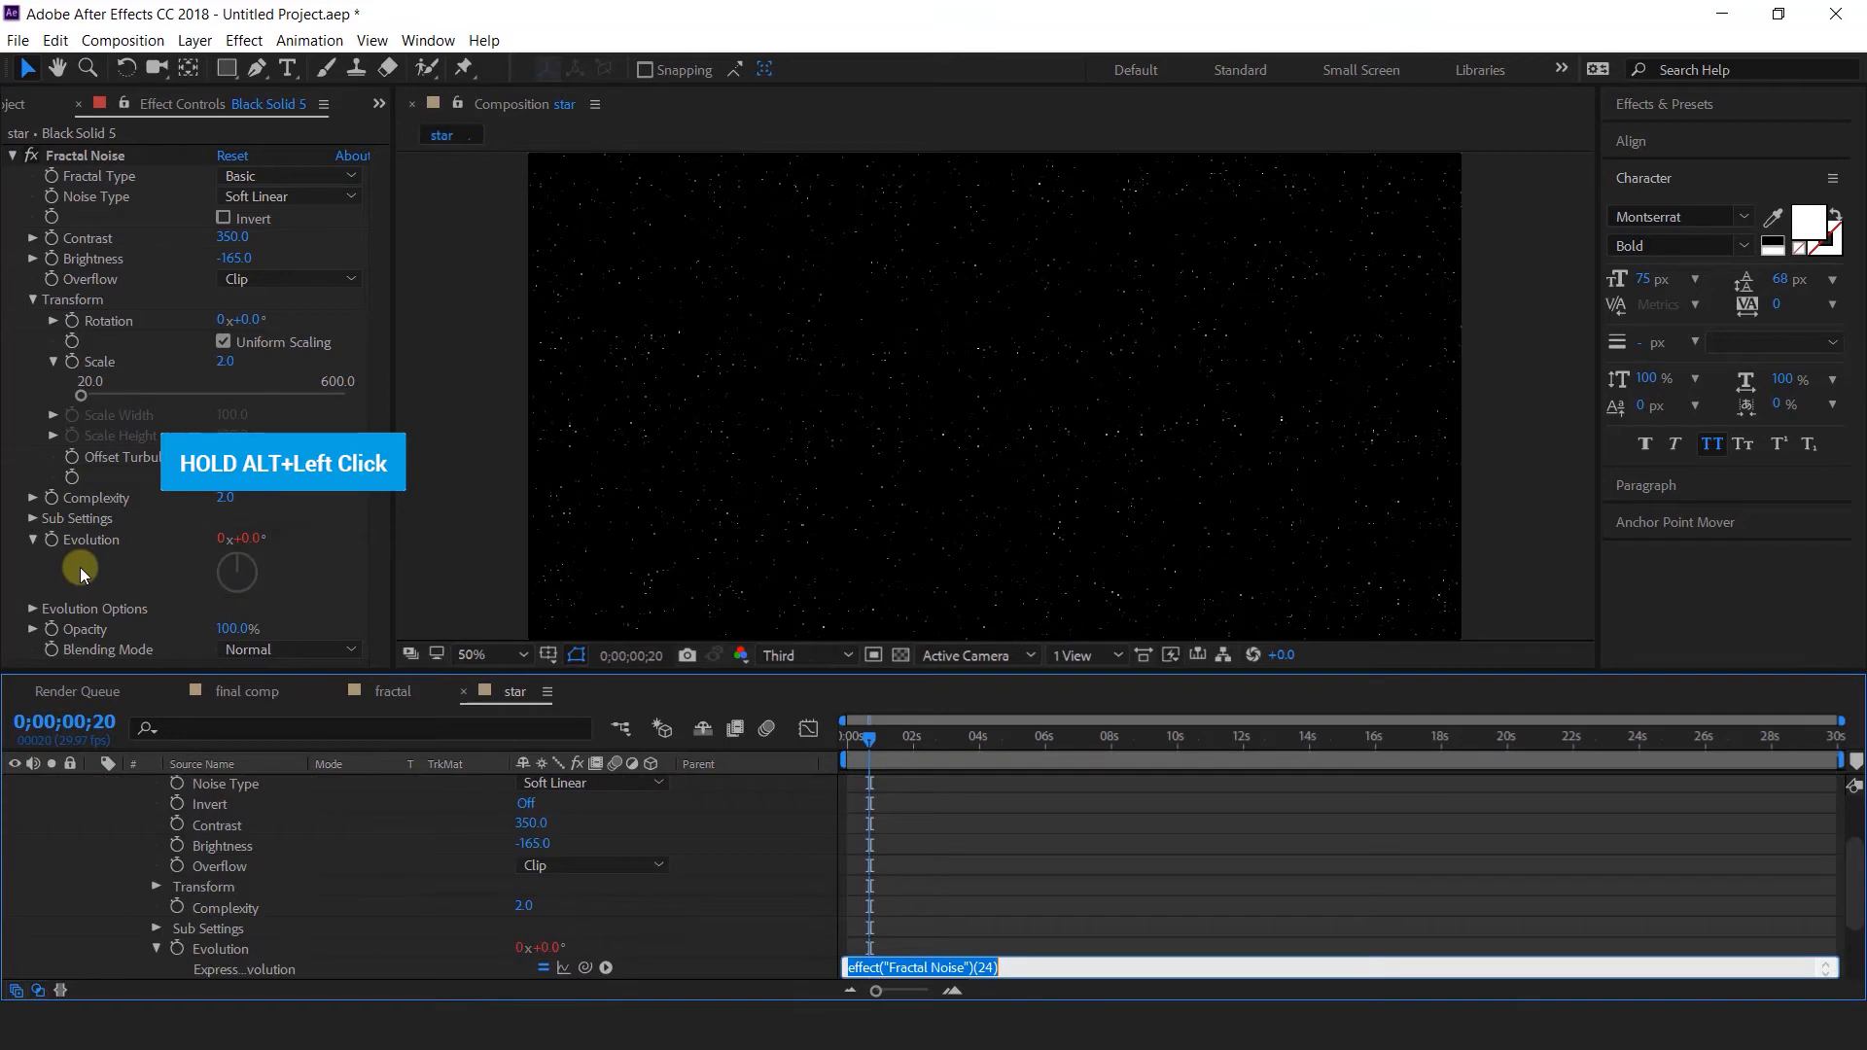
type("time")
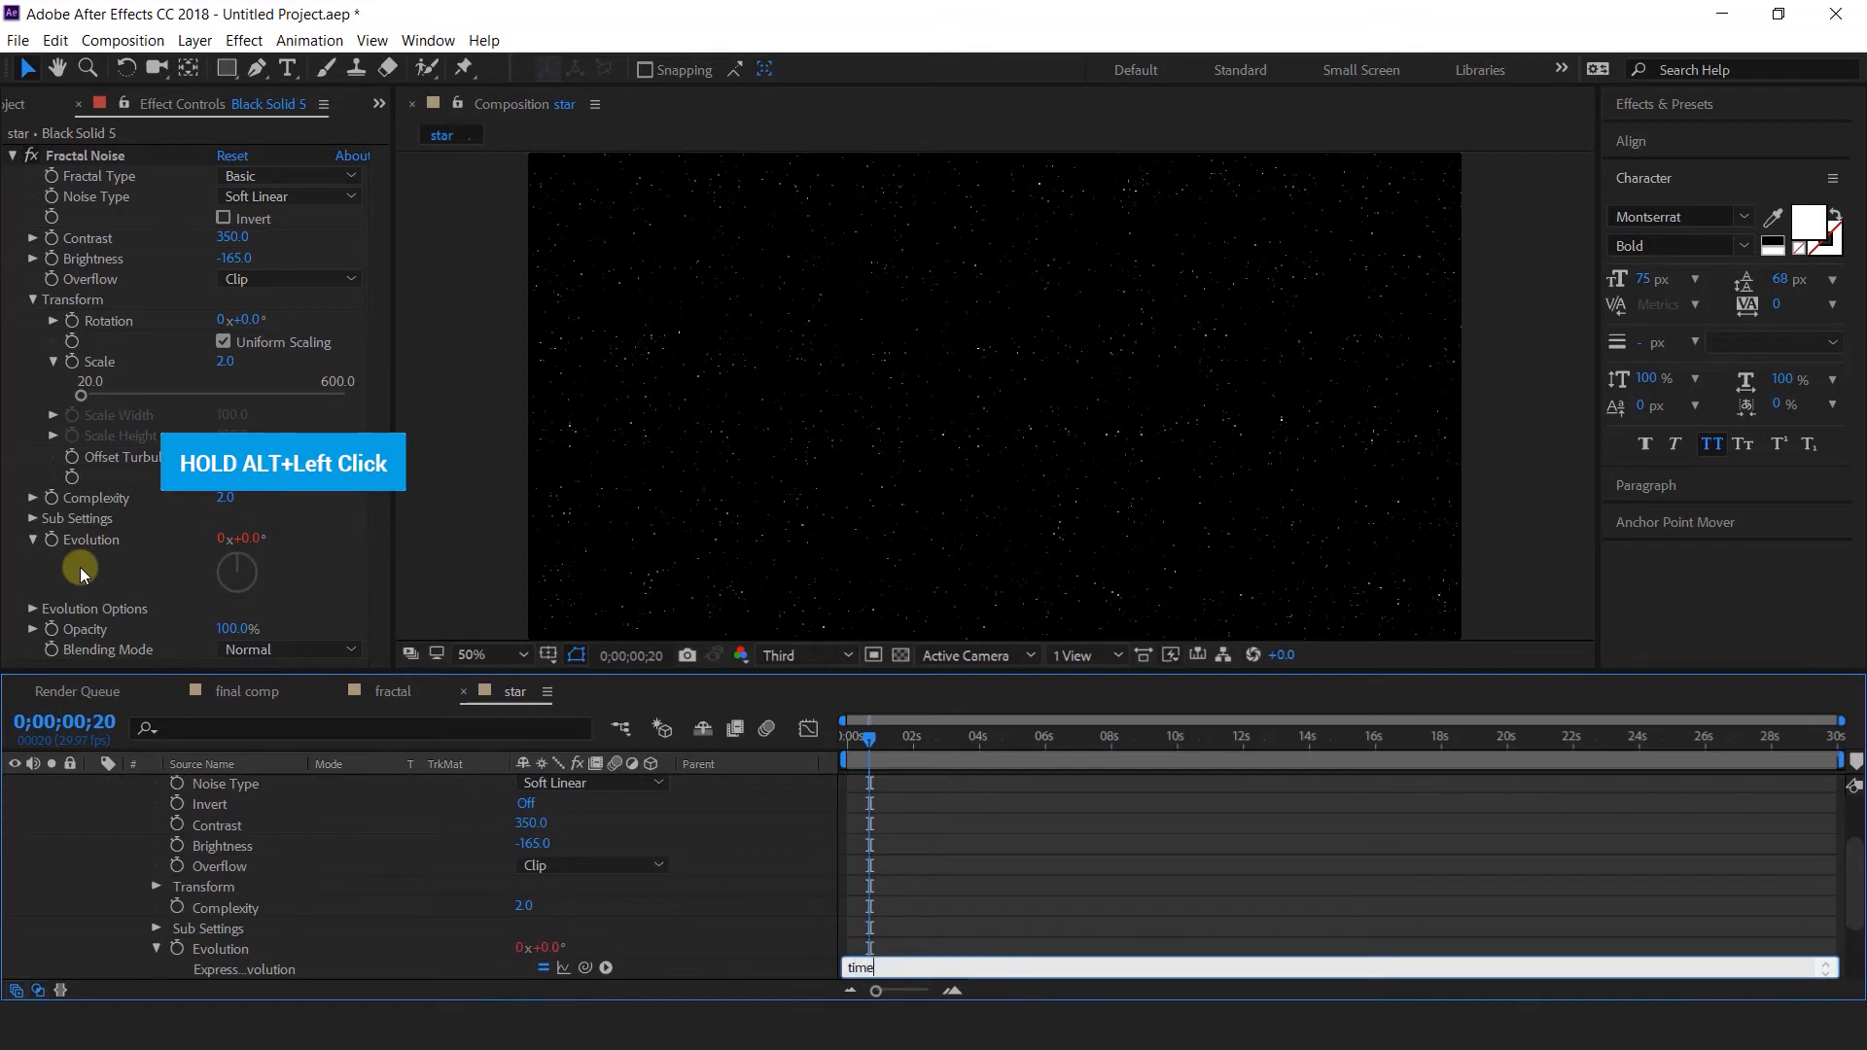
type("*100")
key("KP_Enter")
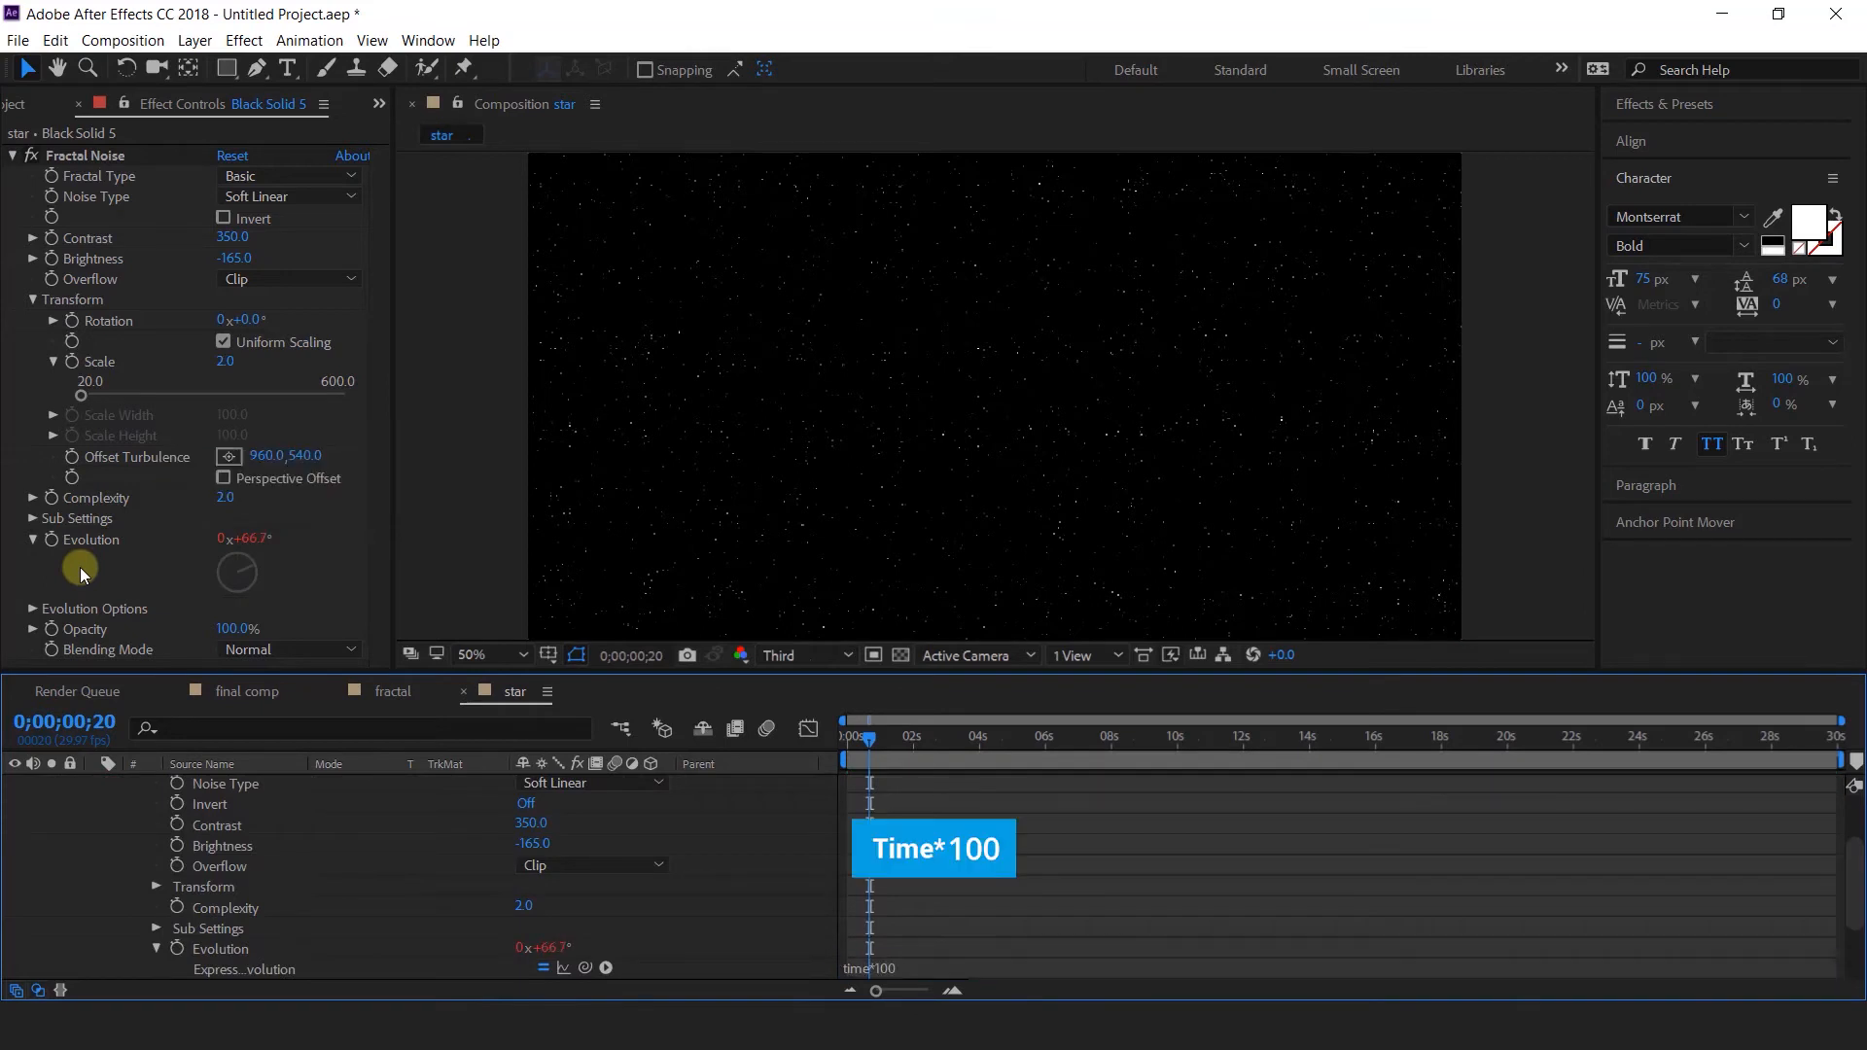
Preview the animated star noise, scrub through it to 0;00;04;25 and collapse the solid's properties.
key("space")
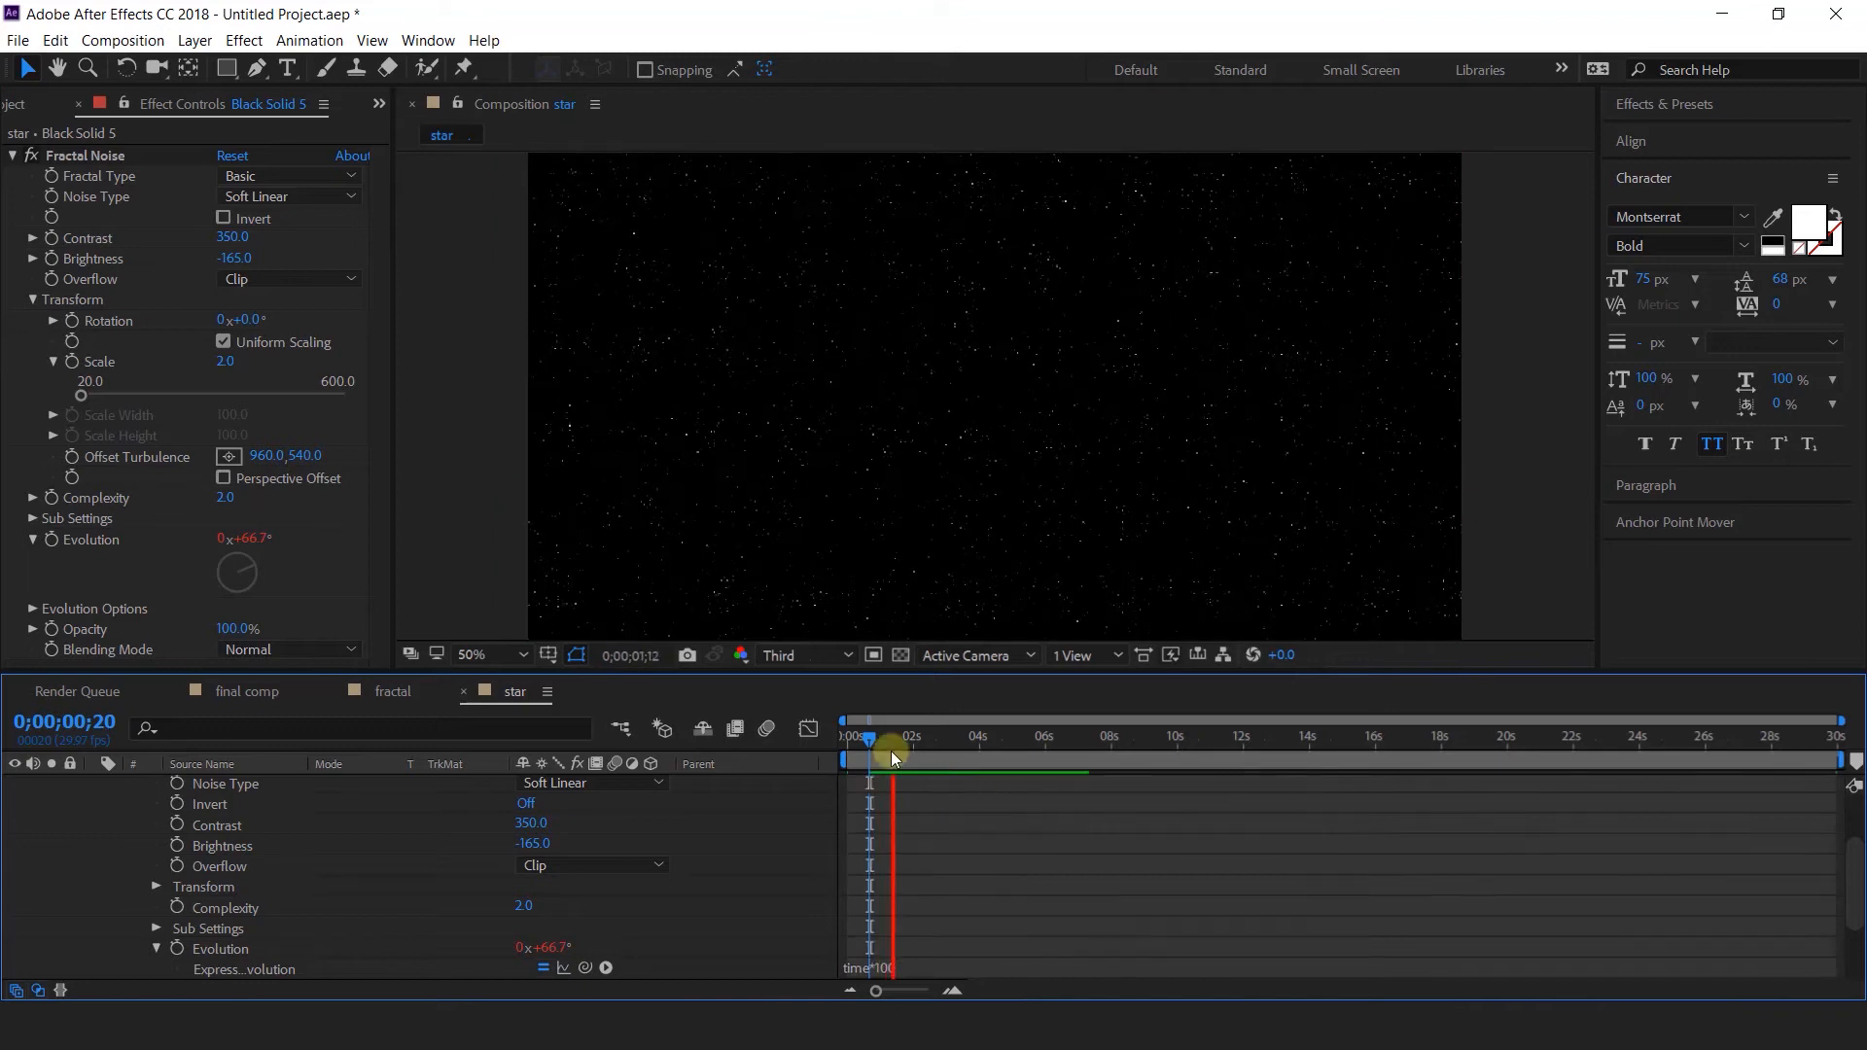
left_click_drag(924, 746, 1007, 761)
scroll(57, 837, "up", 2)
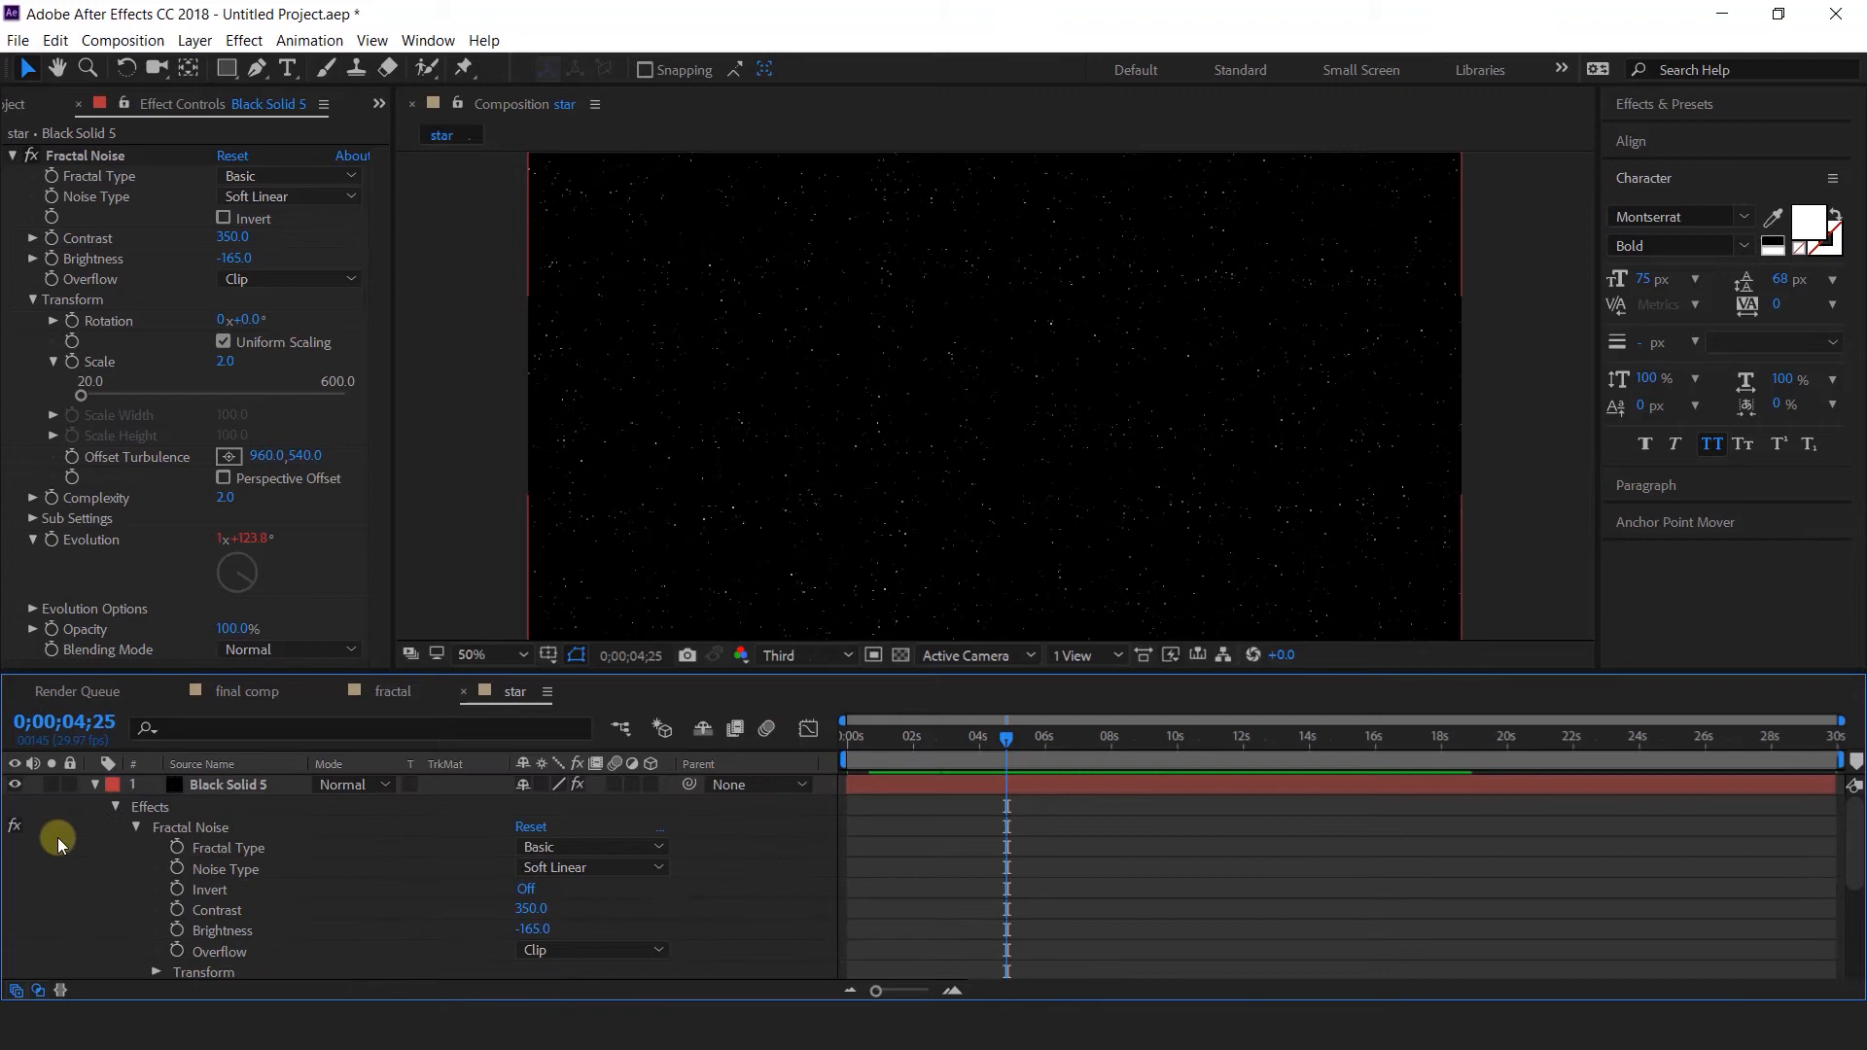
left_click(95, 784)
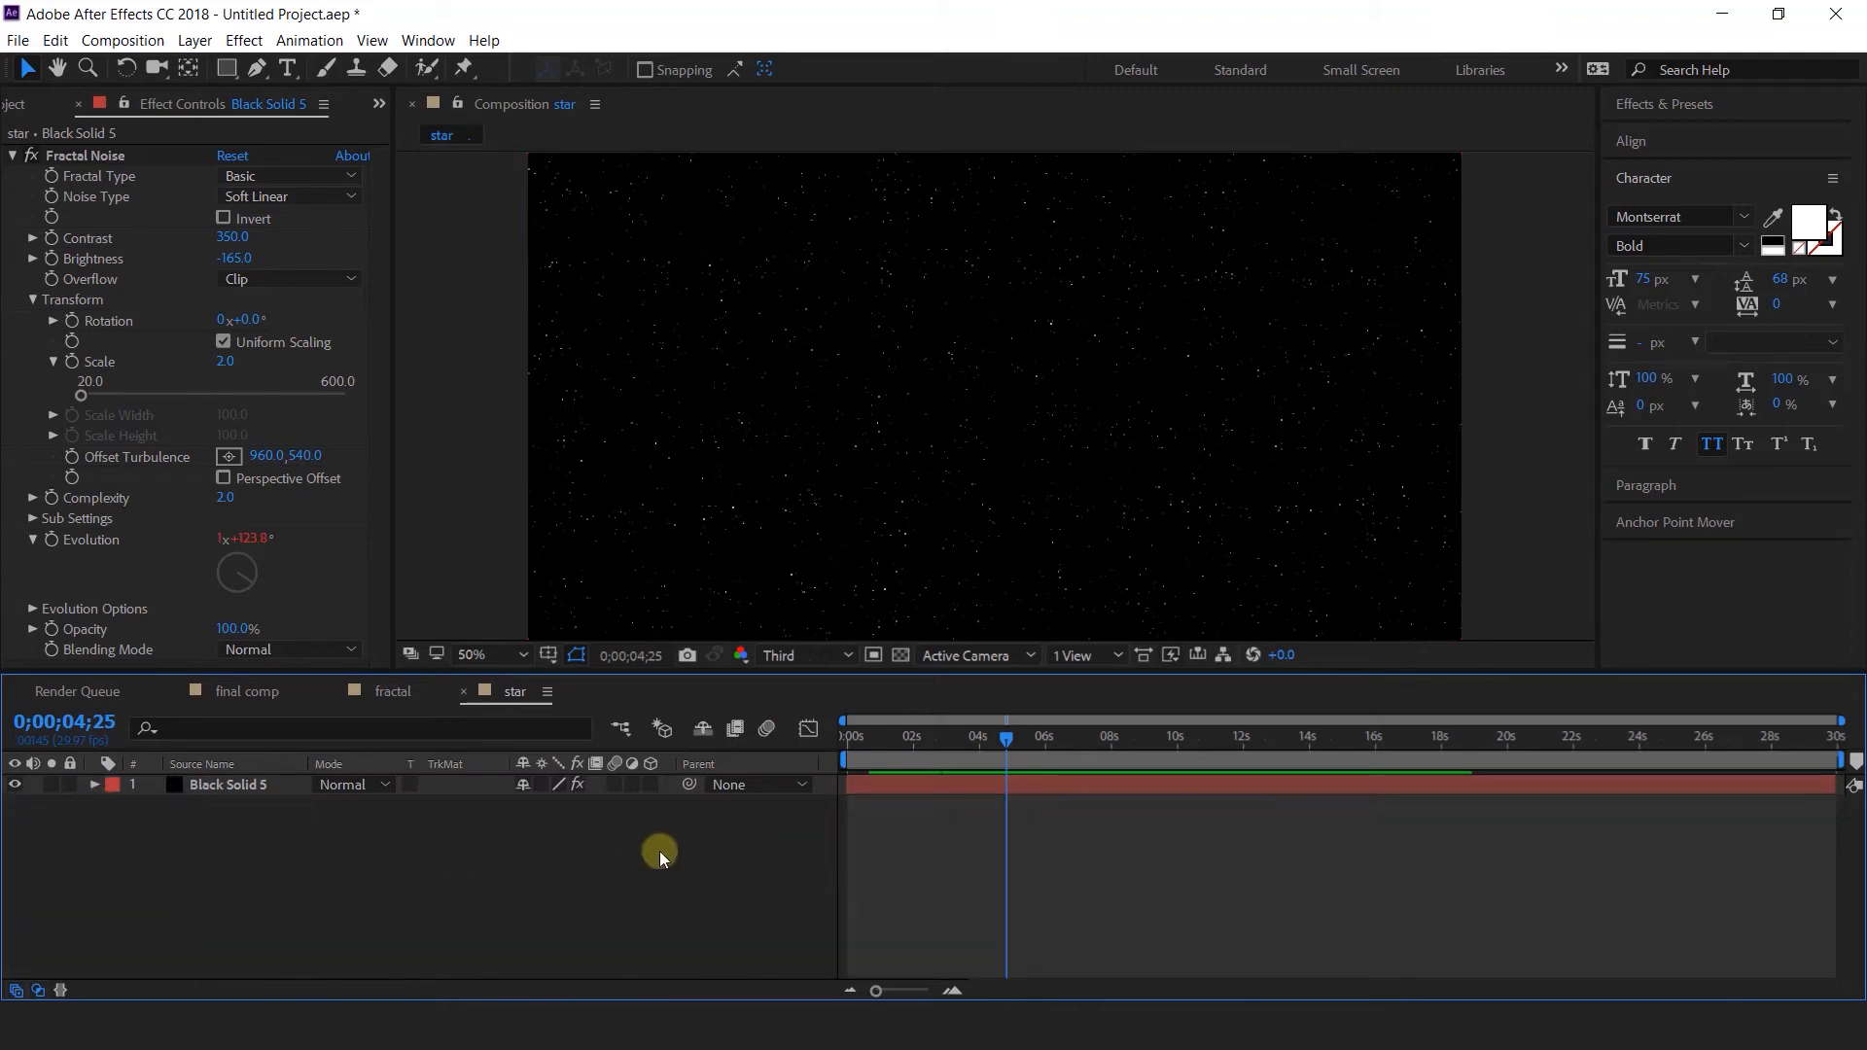
Add the star composition to final comp as the topmost layer.
left_click(243, 691)
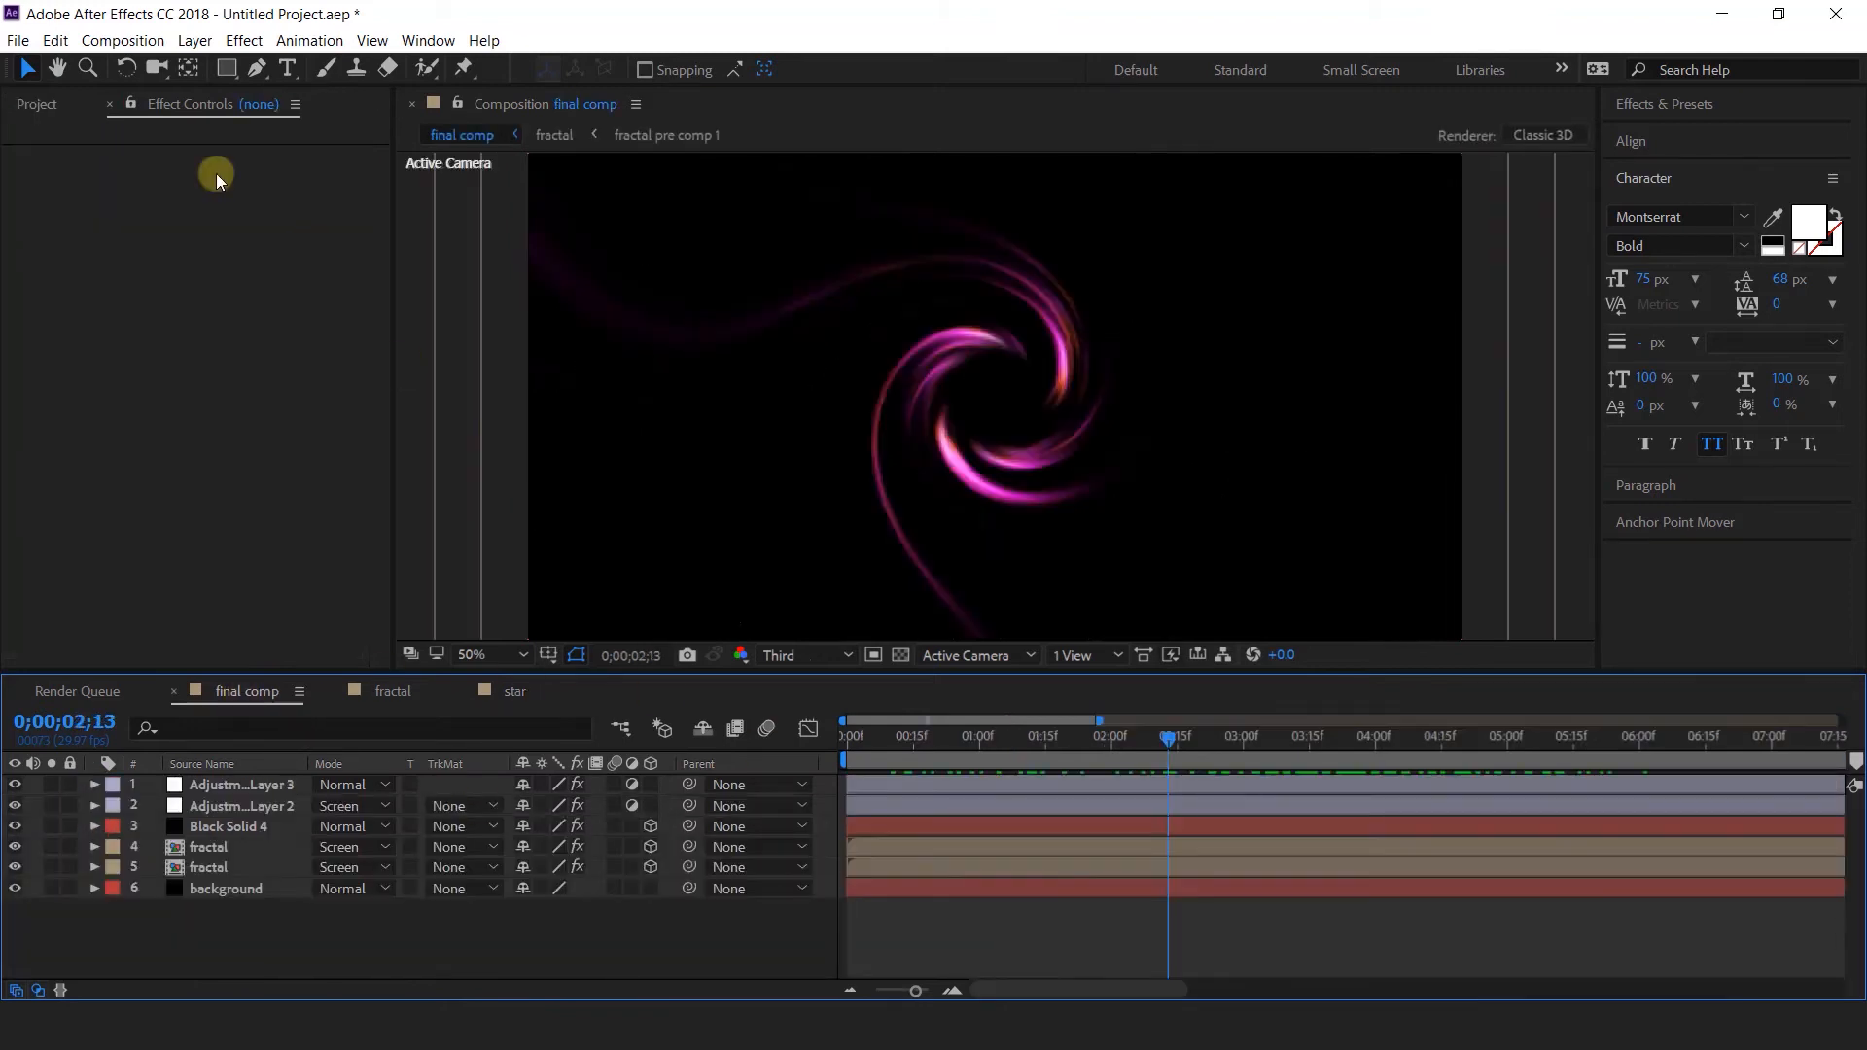
left_click(37, 104)
left_click(96, 512)
left_click(56, 418)
left_click_drag(31, 417, 248, 780)
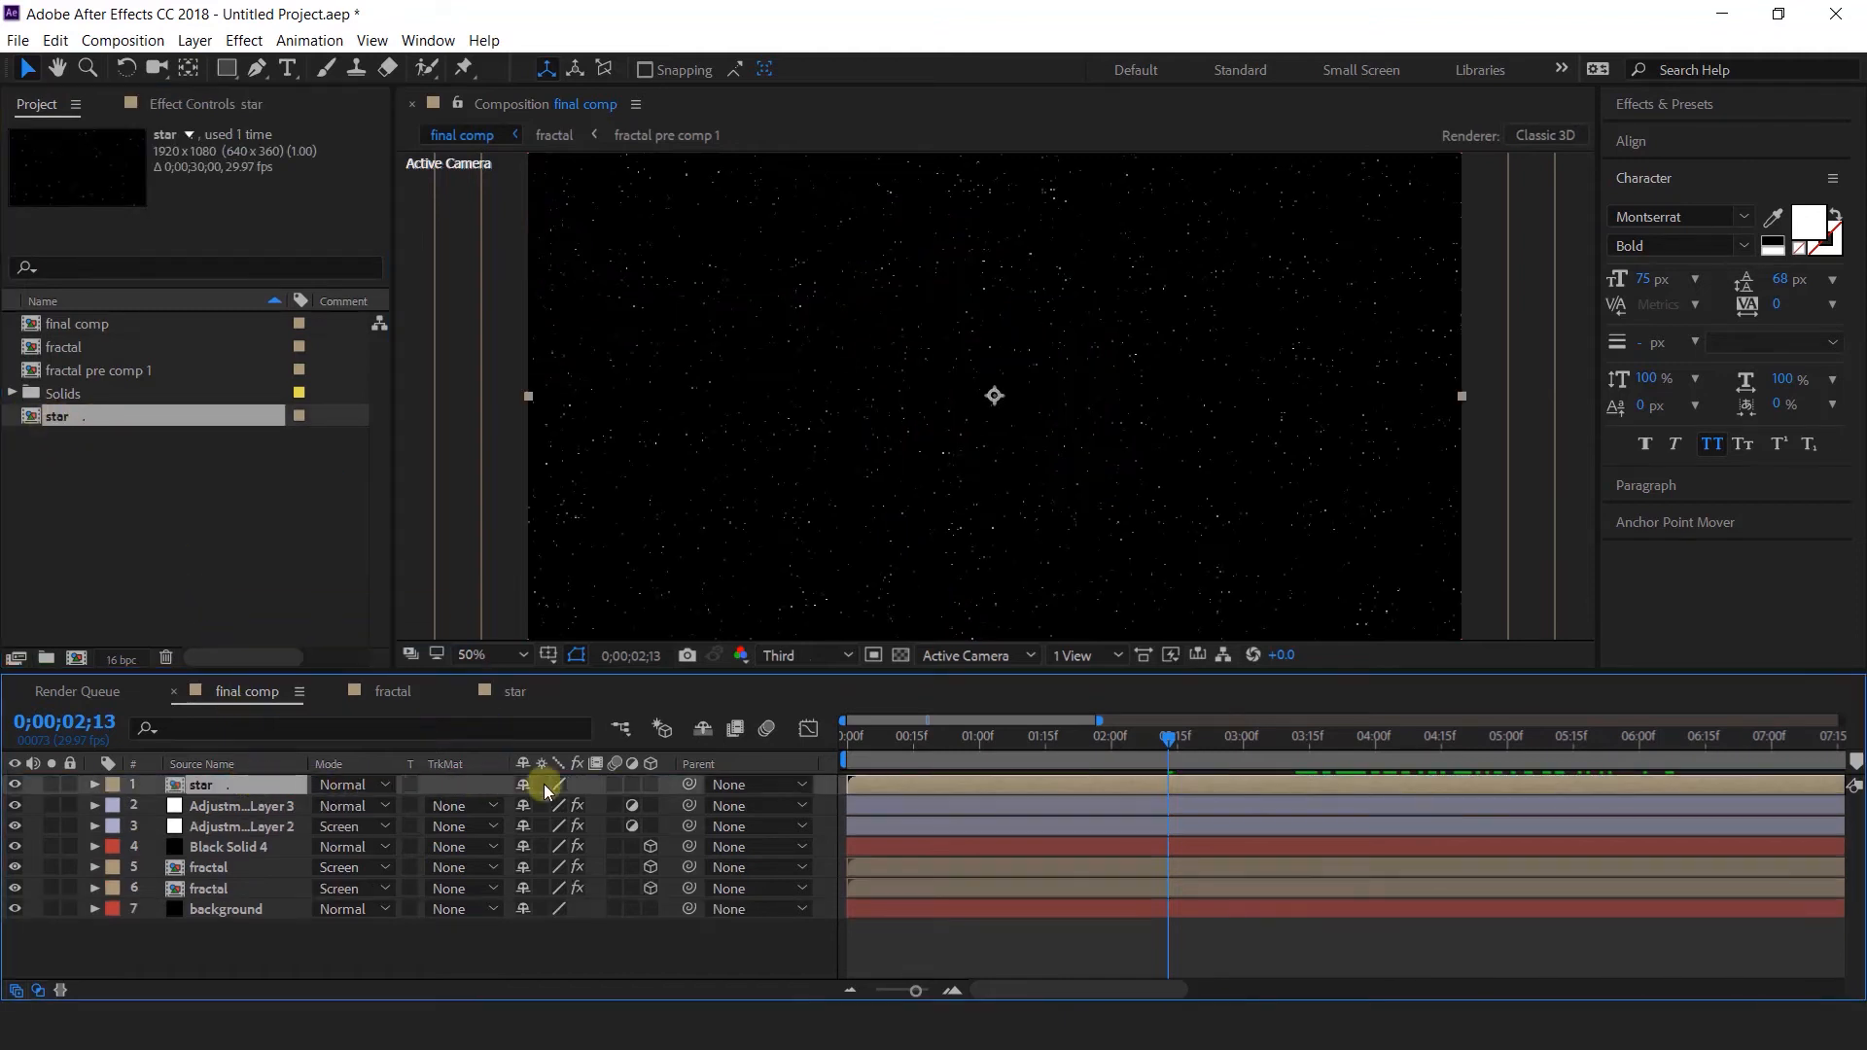
Make the star layer 3D and set its blending mode to Screen.
left_click(650, 784)
left_click(374, 784)
left_click(373, 783)
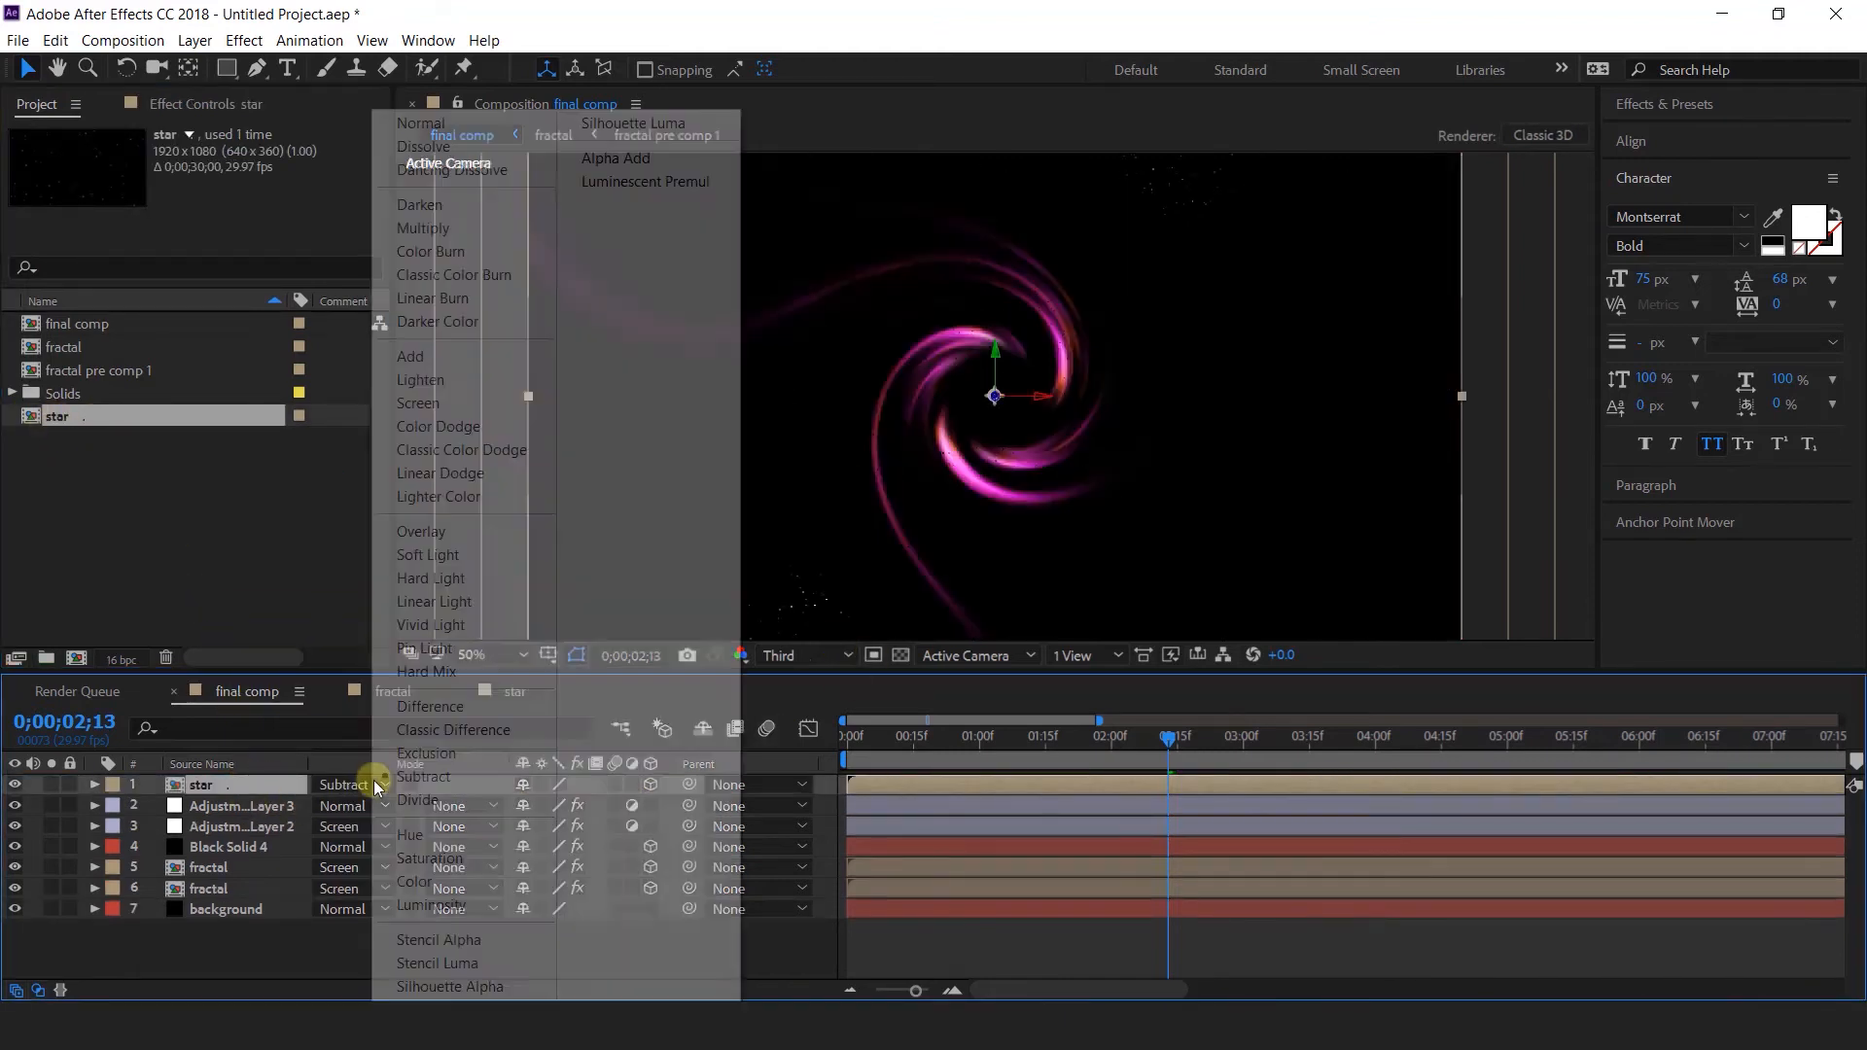
left_click(391, 405)
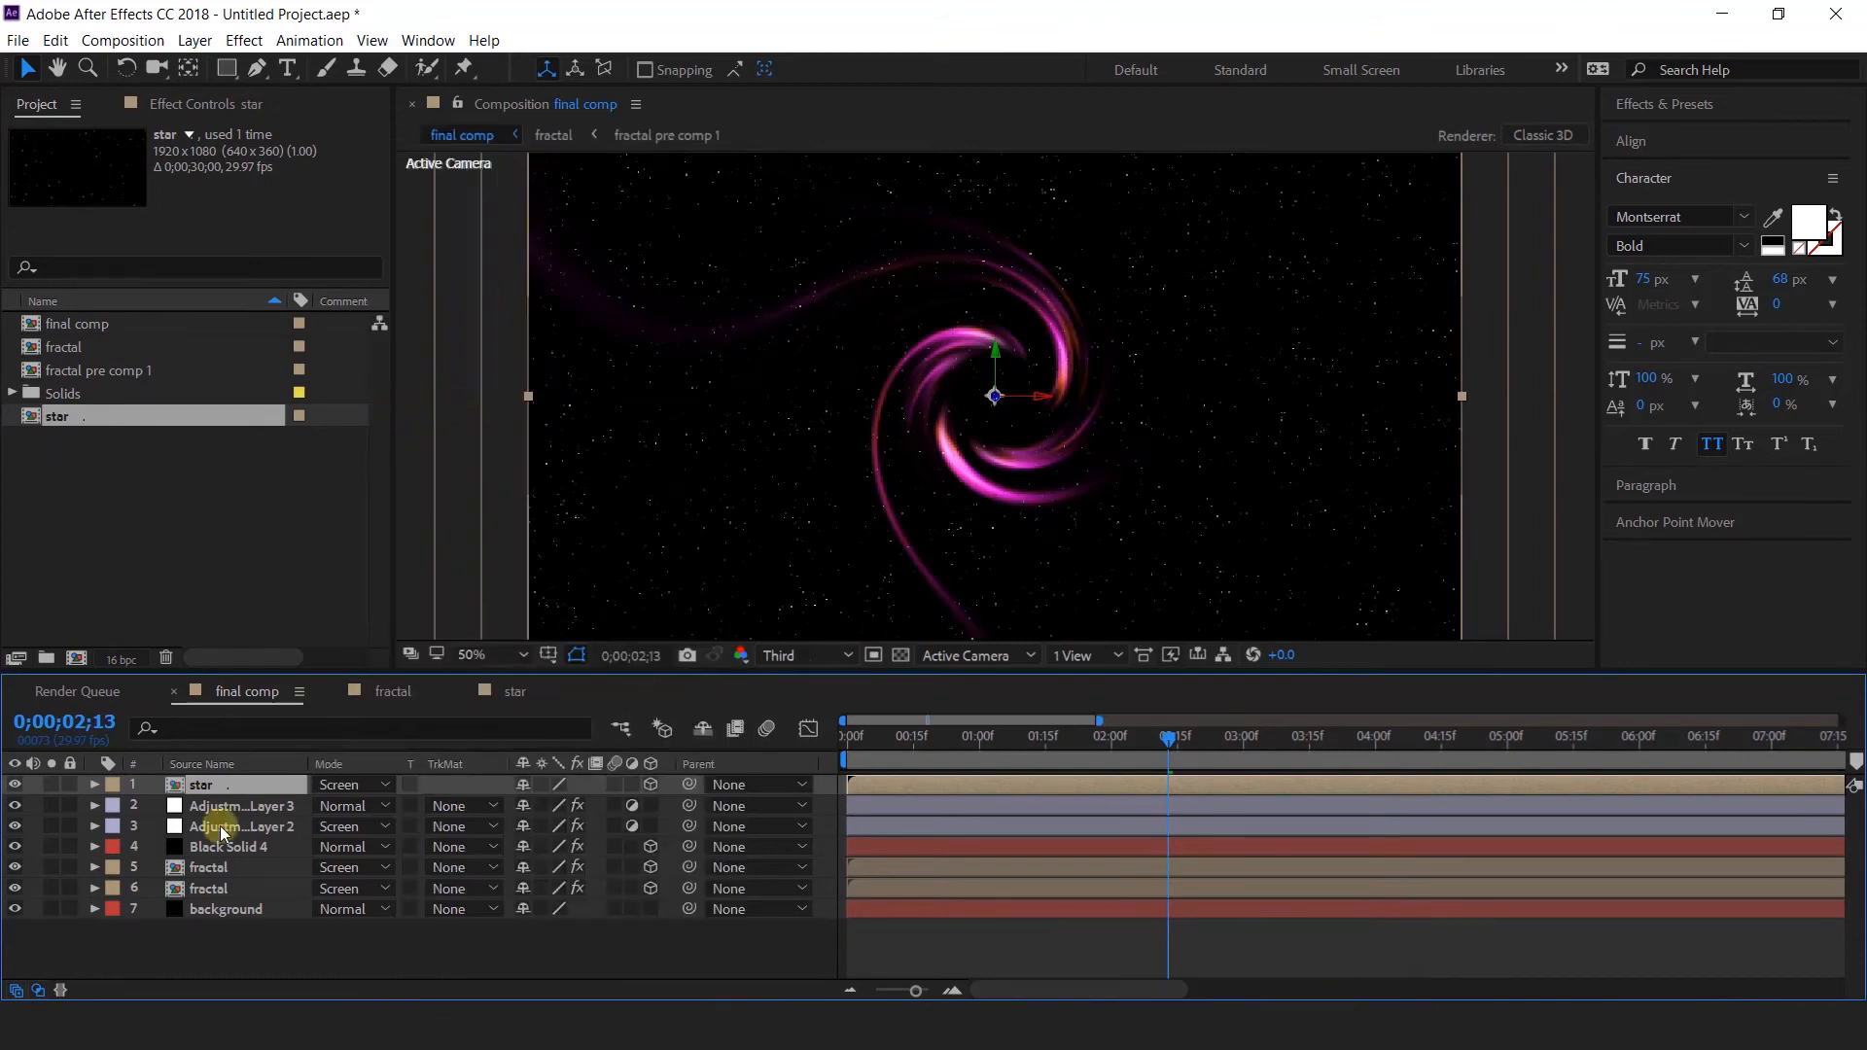
Apply Curves to the star layer, shift the RGB black point inward to dim the faint stars, and scrub to 0;00;04;18.
key("ctrl+space")
type("cur")
key("Return")
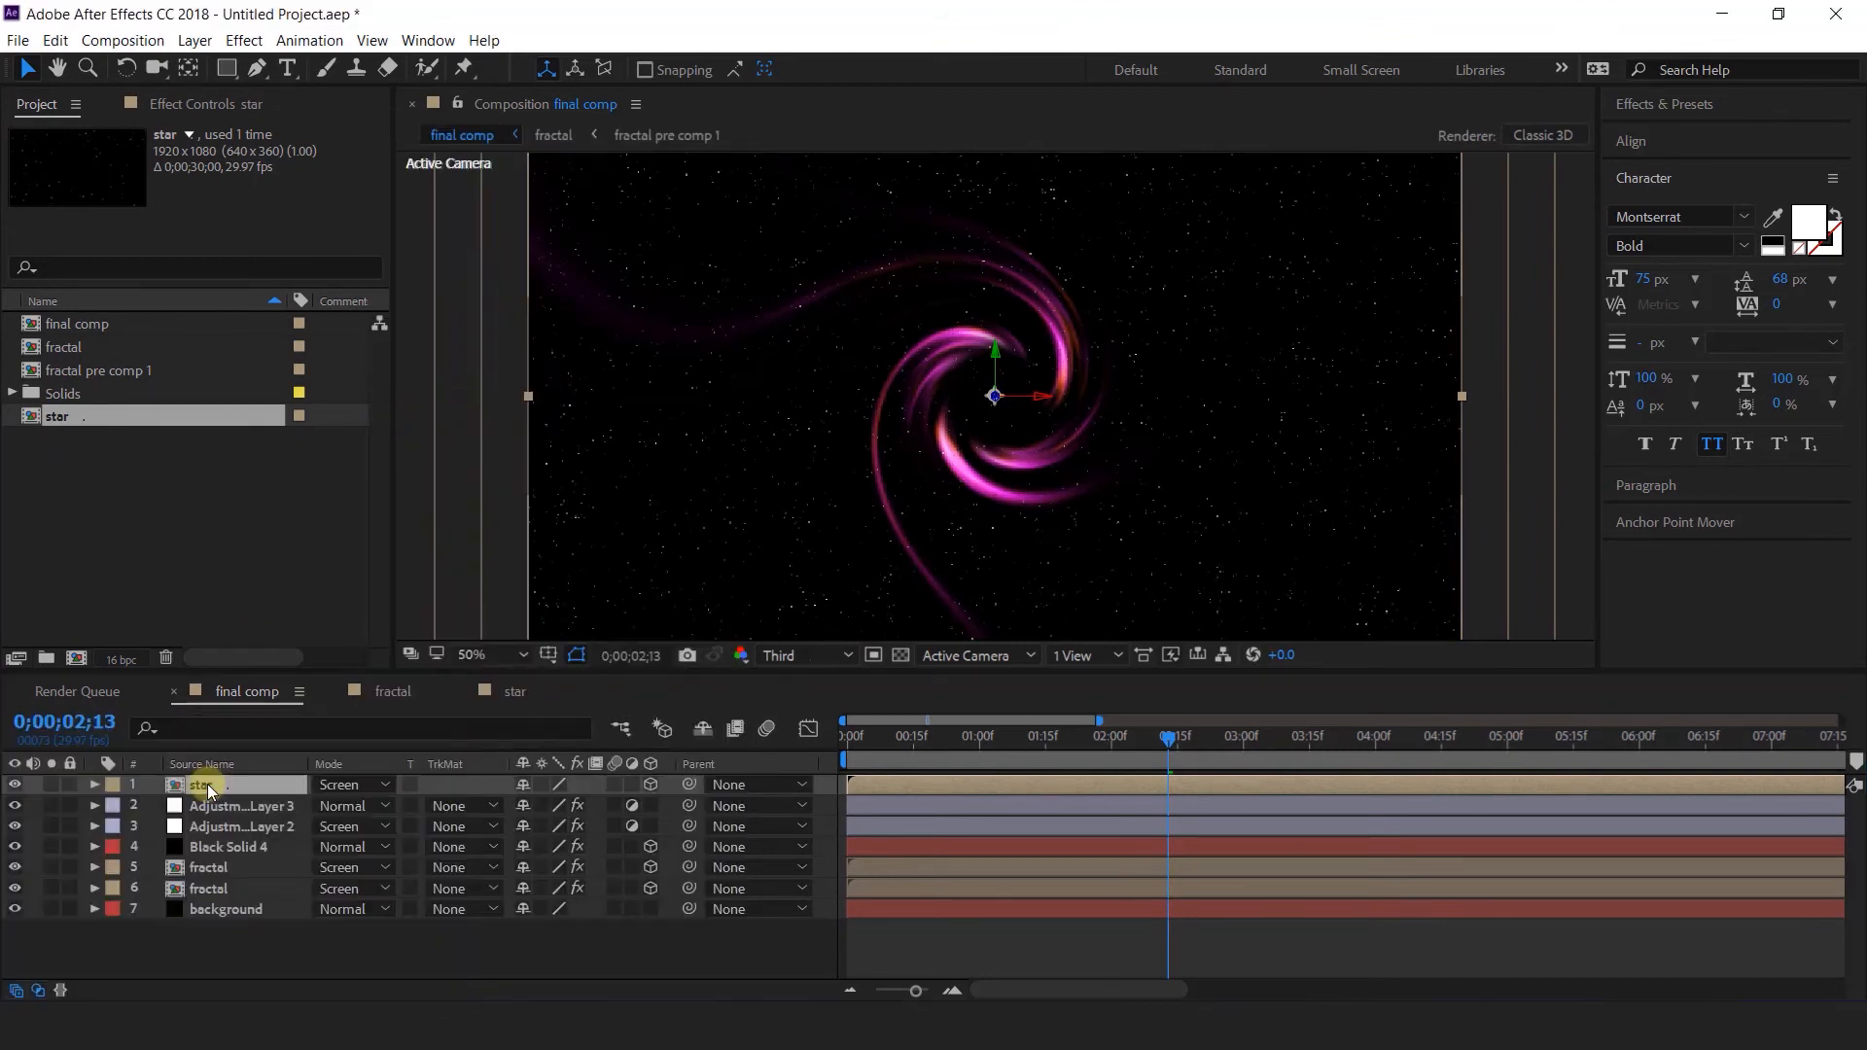
left_click_drag(61, 541, 159, 566)
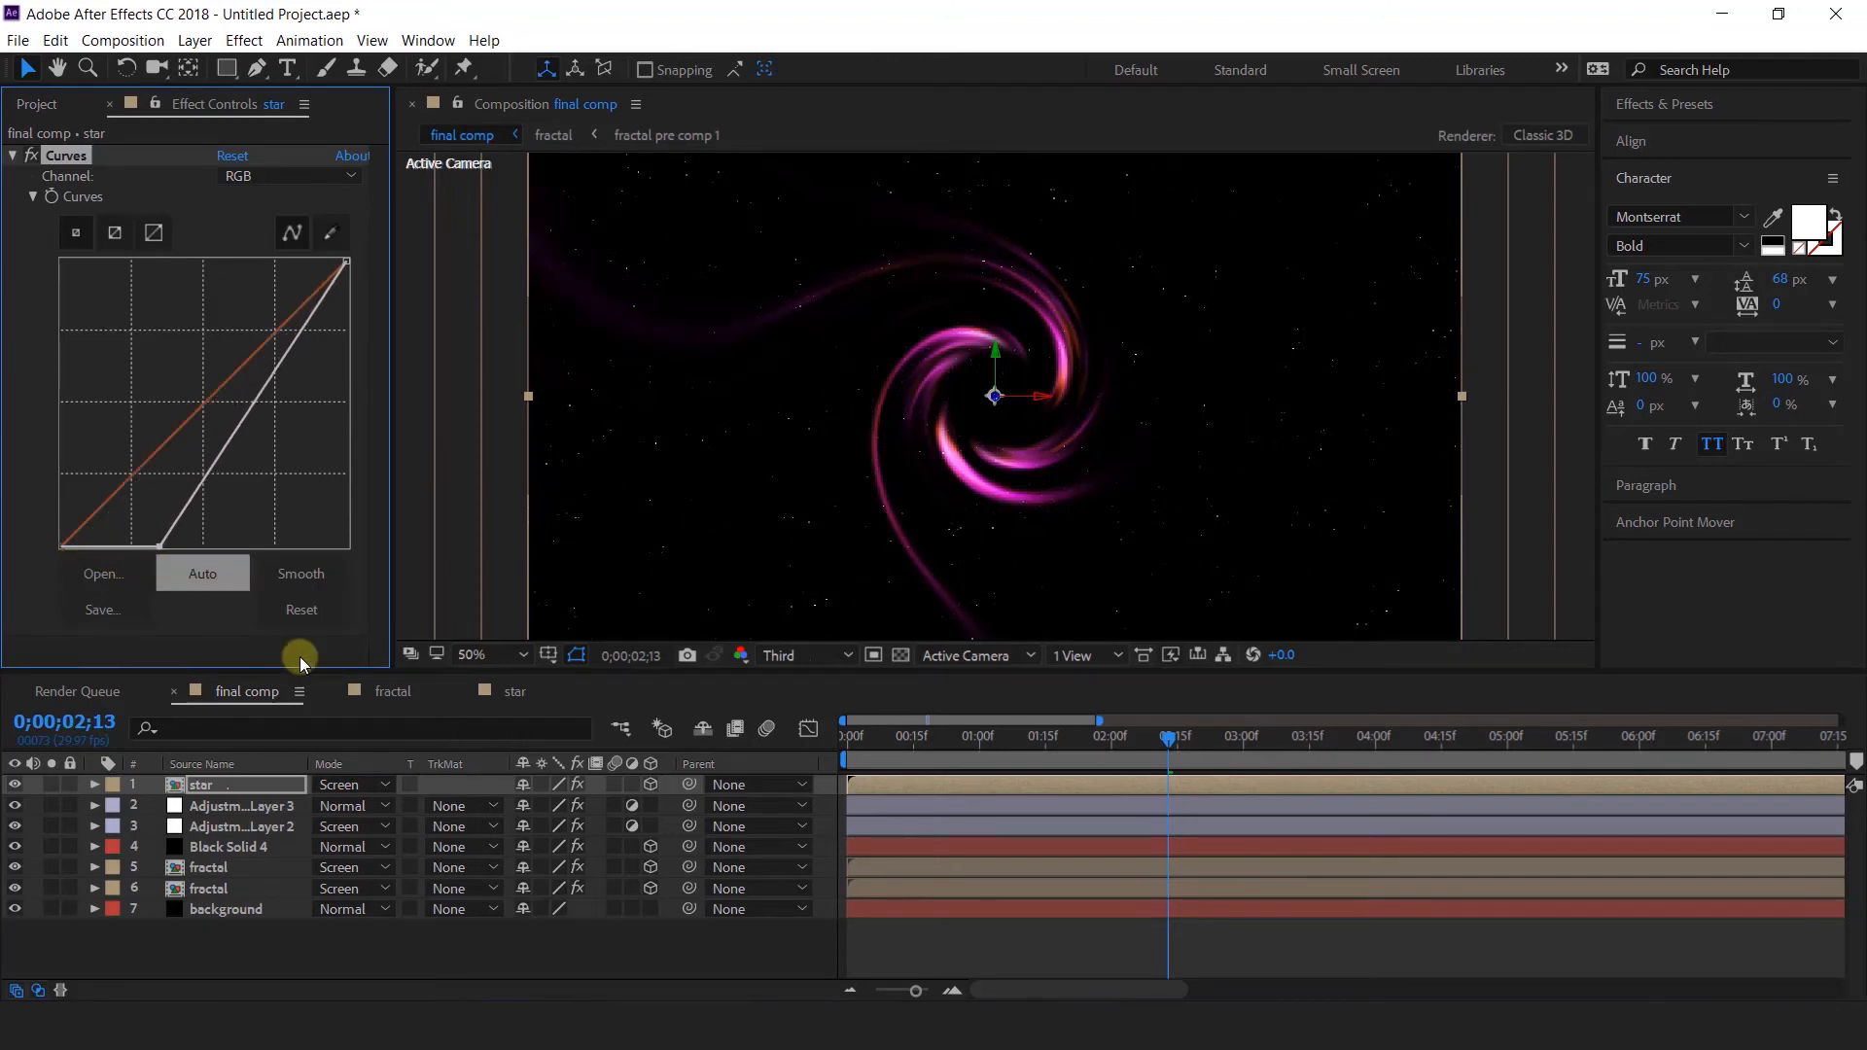
left_click(1111, 942)
left_click_drag(971, 760, 1453, 736)
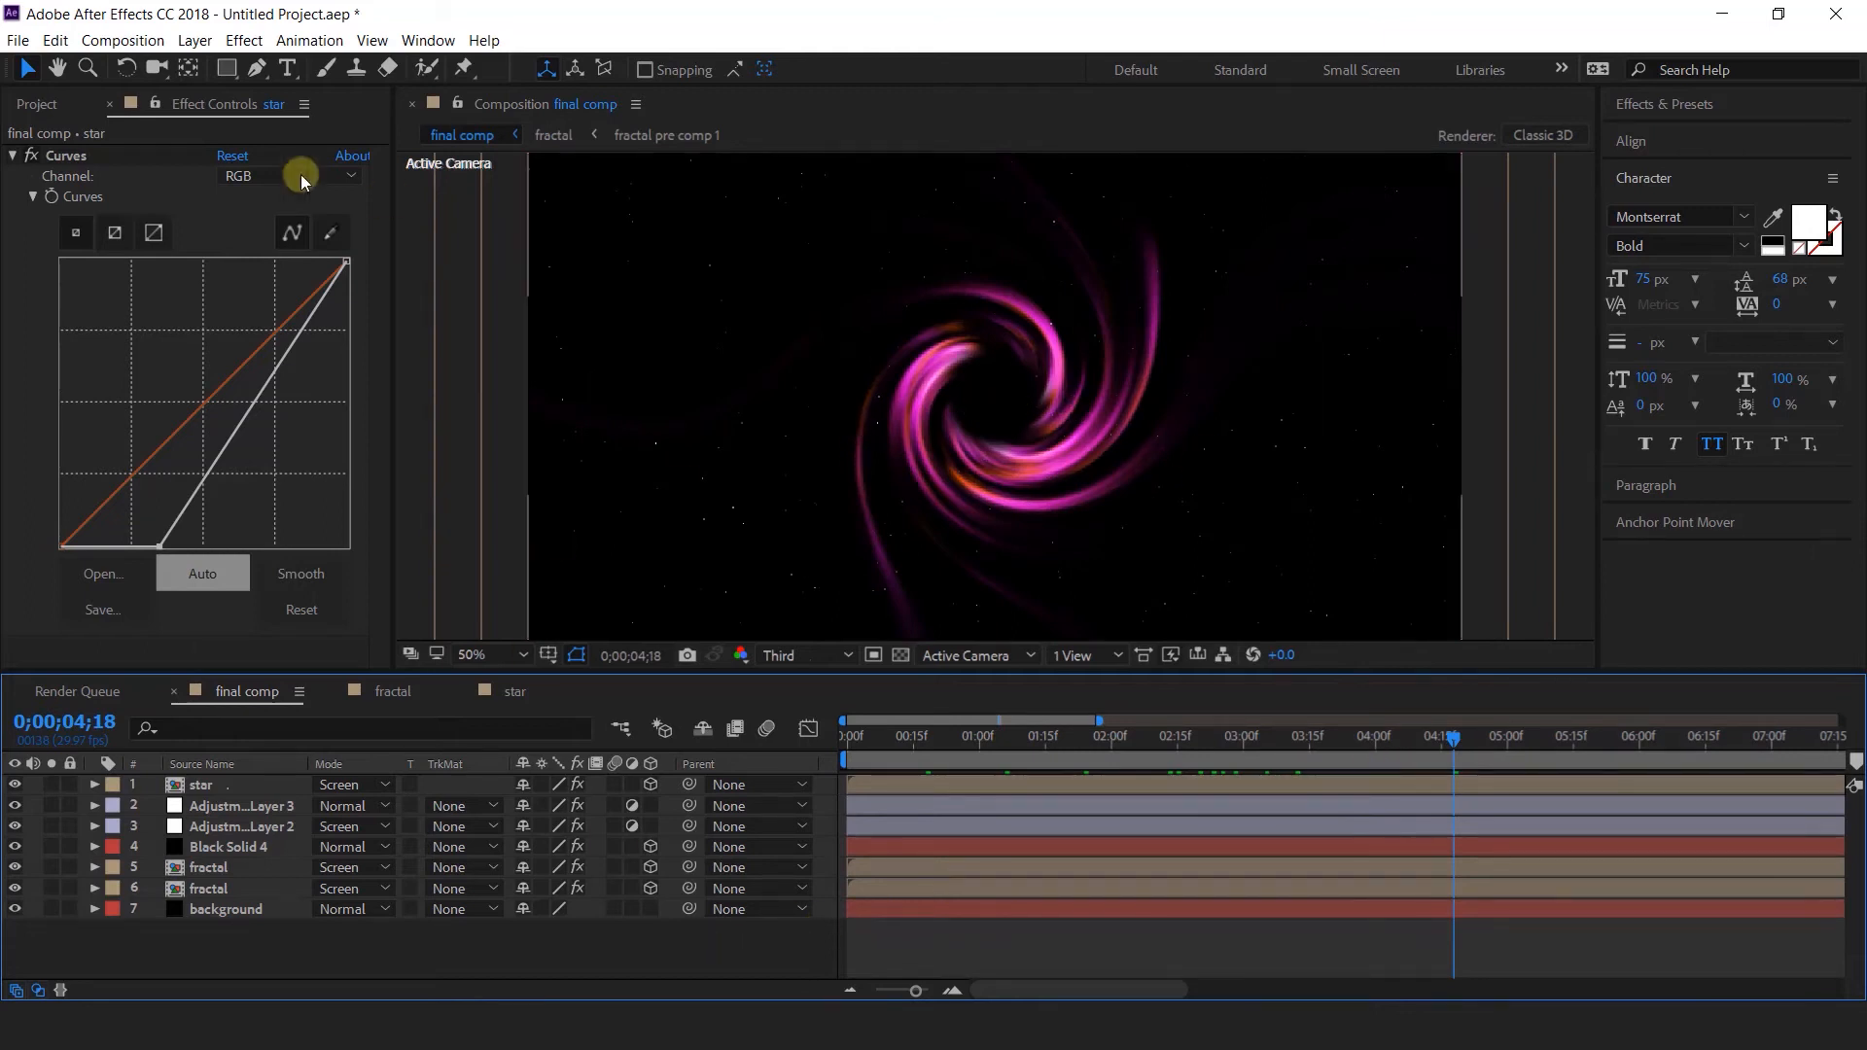
Create a new composition named text 1 with the HDTV 1080 29.97 preset and a 30-second duration.
left_click(37, 105)
left_click(76, 555)
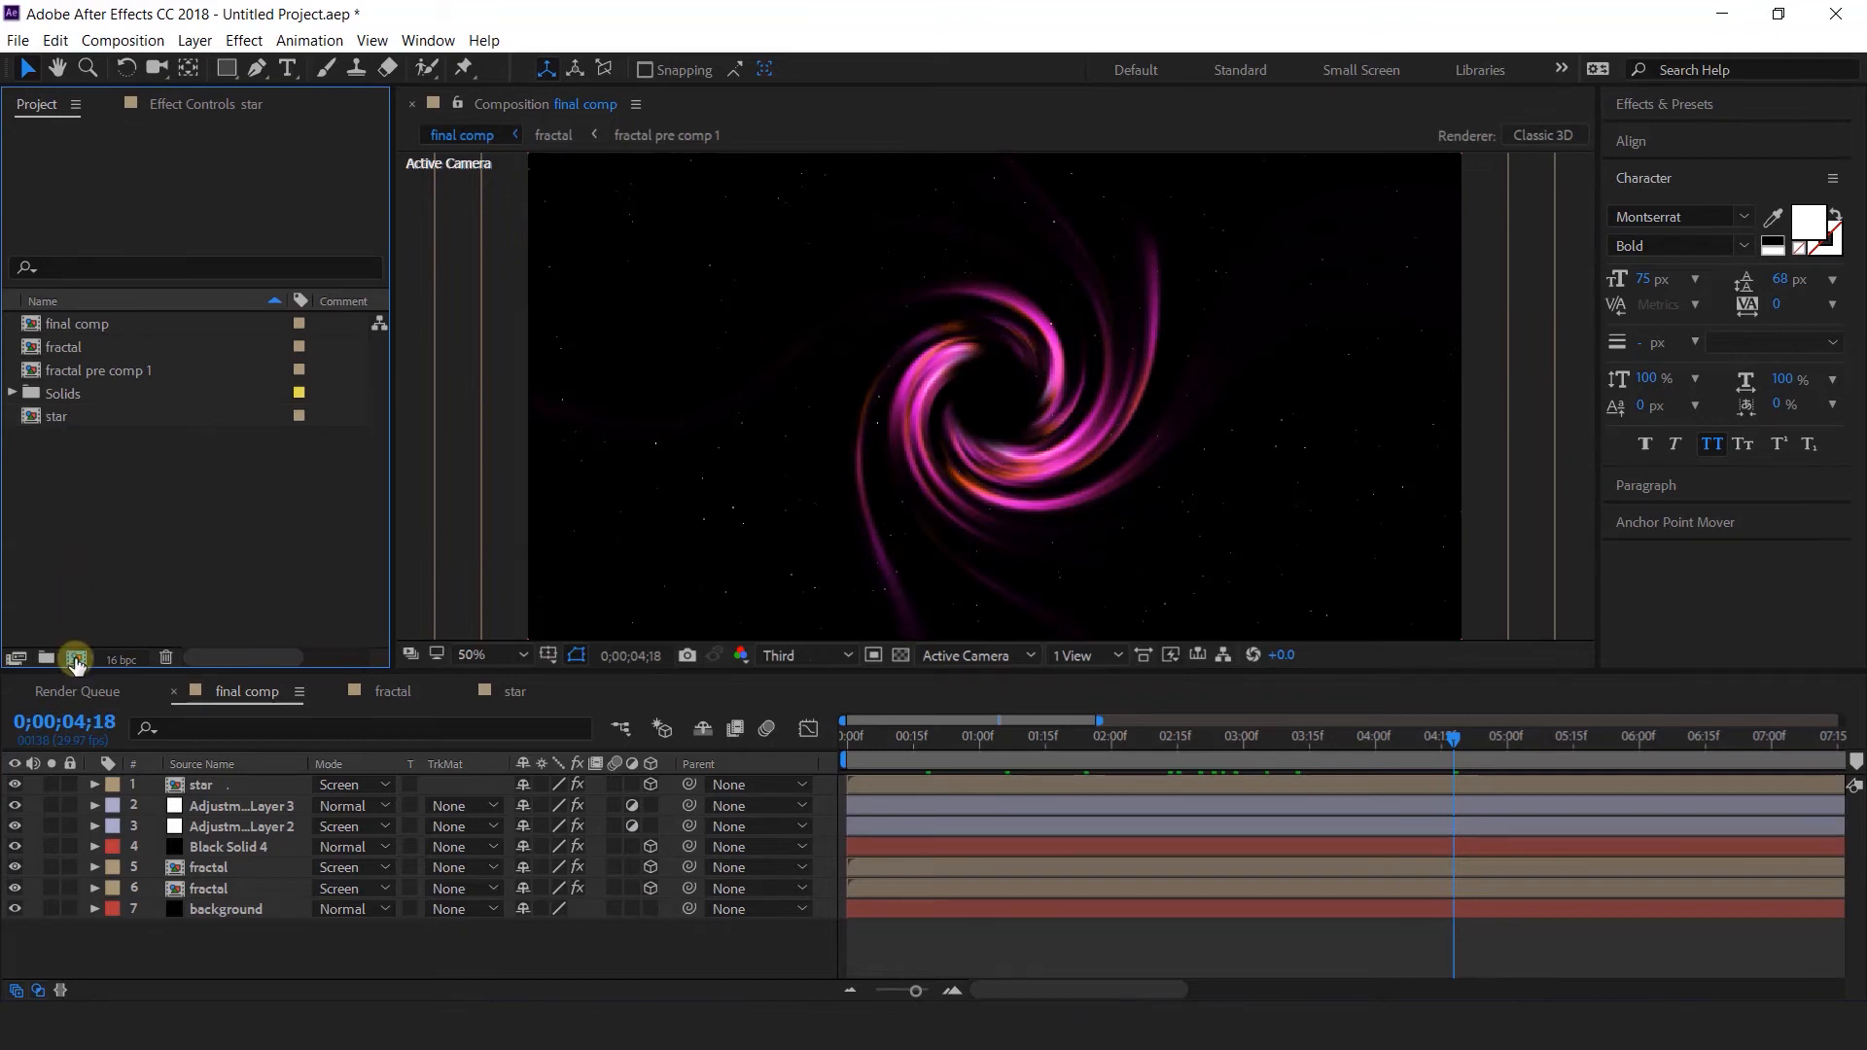
left_click(76, 661)
type("text 1")
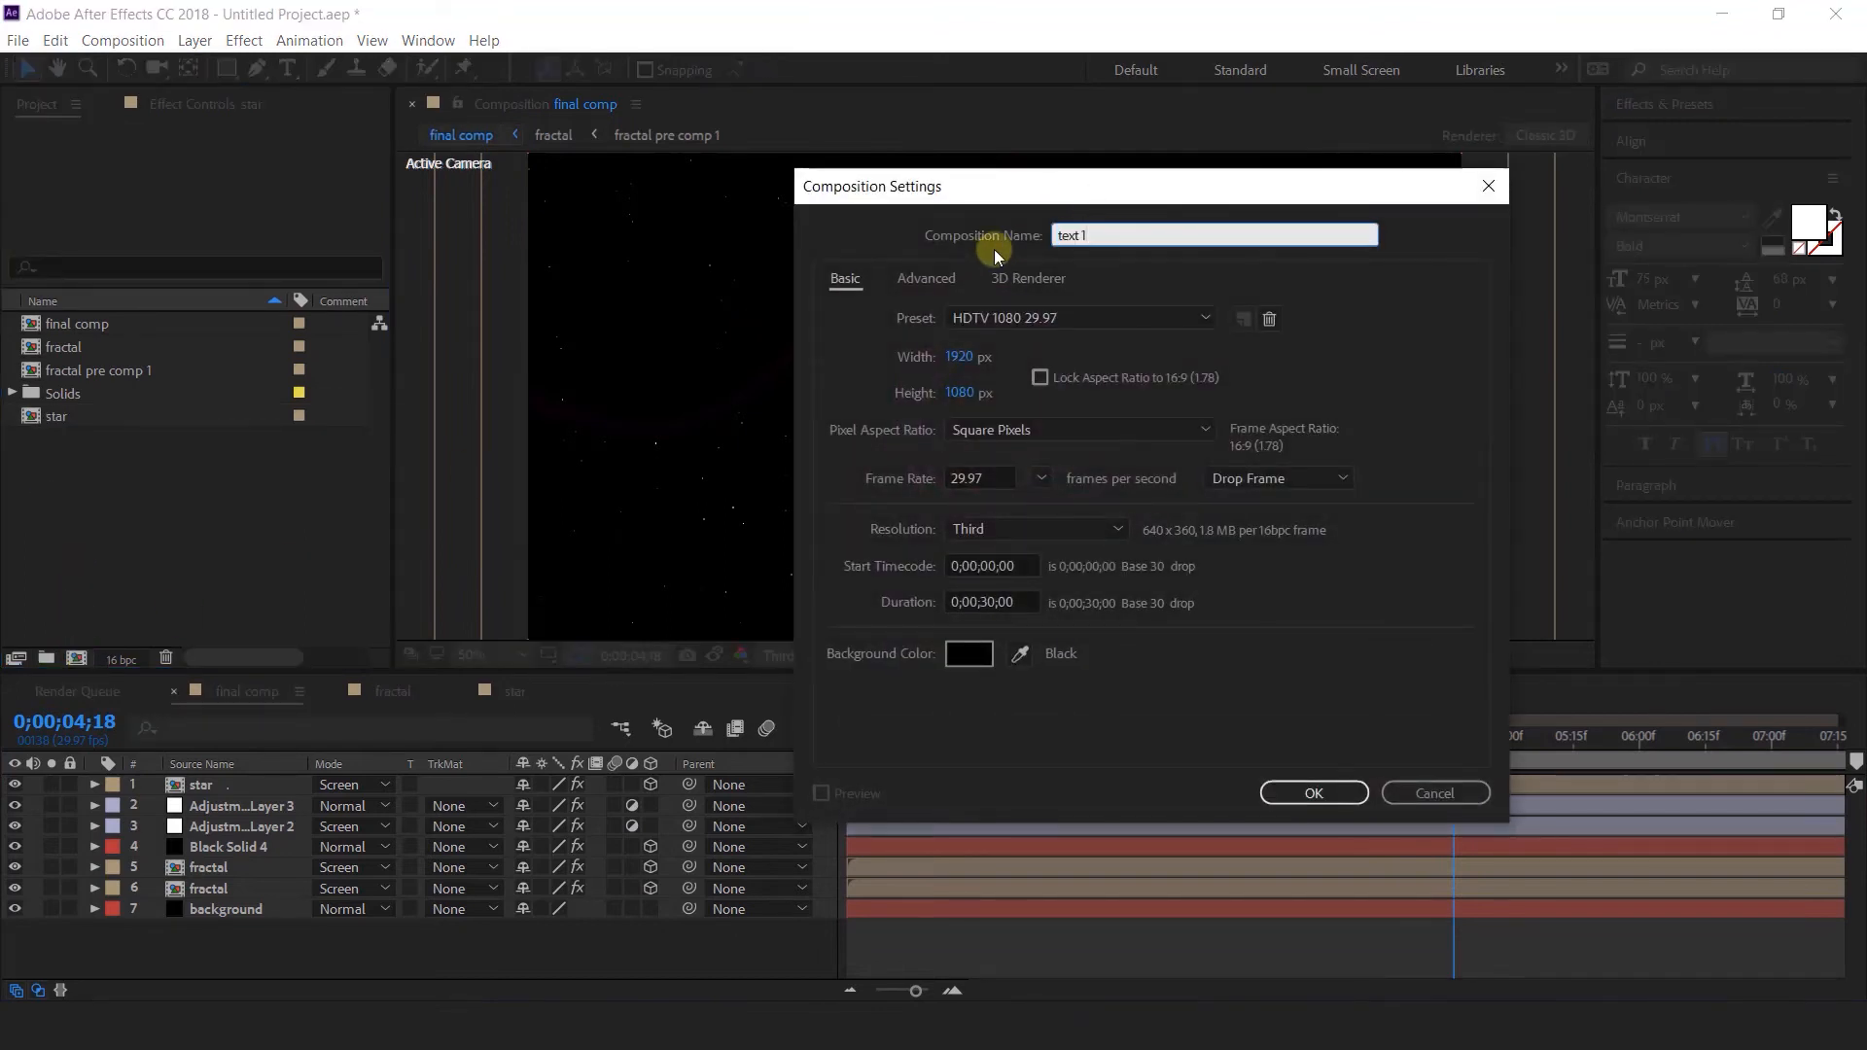
key("Return")
Add a text layer reading "Colorful twirl" to the text 1 composition.
left_click(285, 68)
left_click(852, 416)
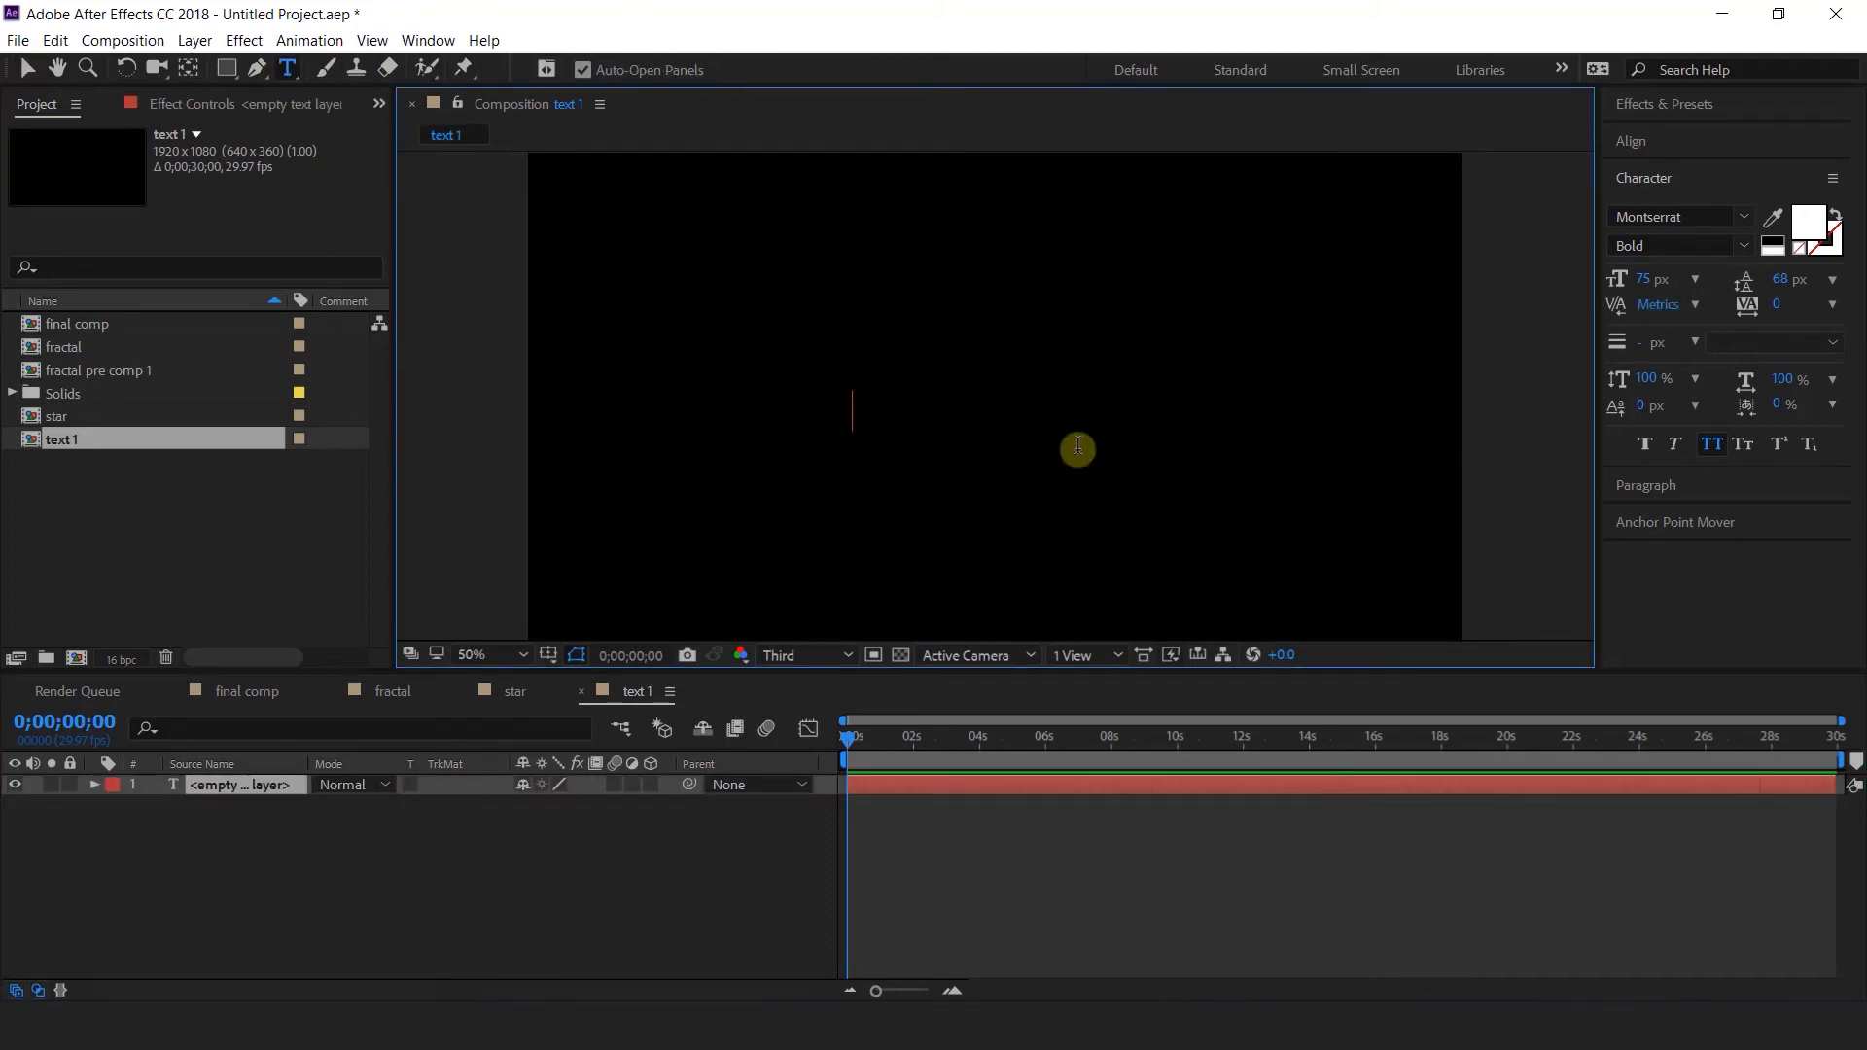
type("Colorful ")
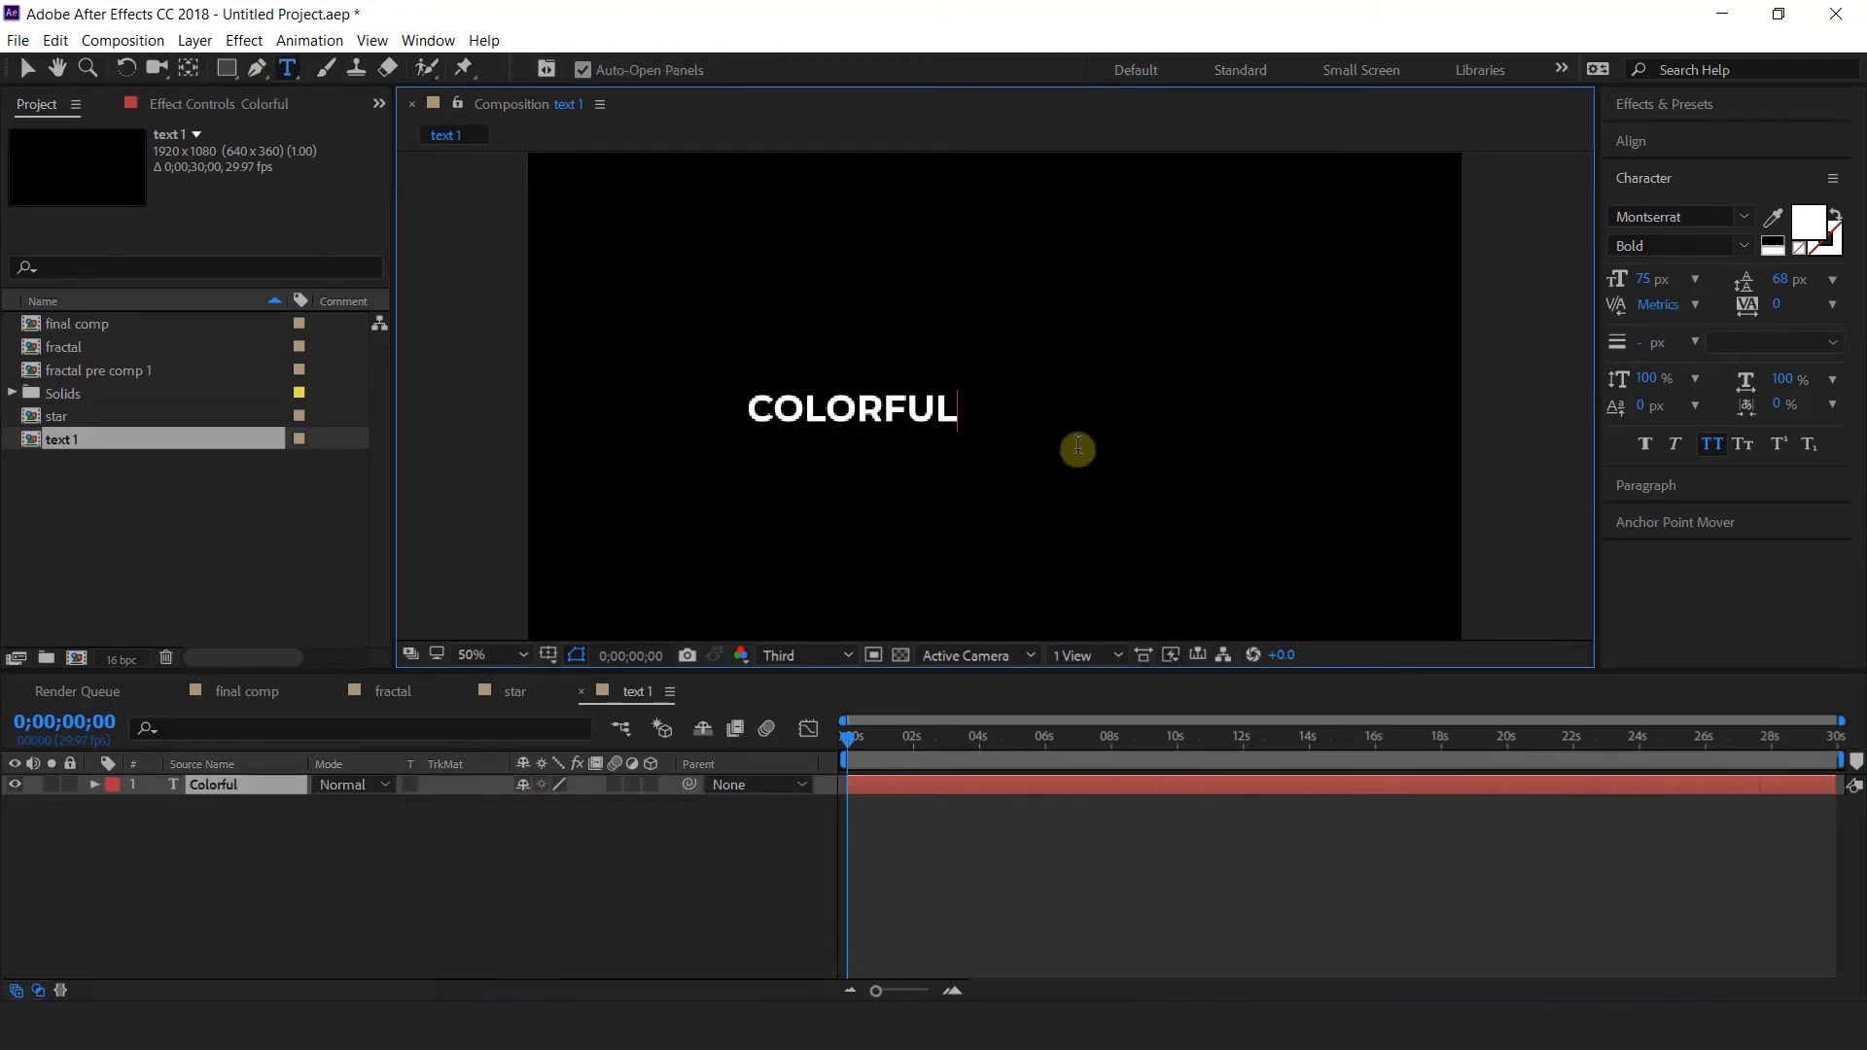
type("twirl")
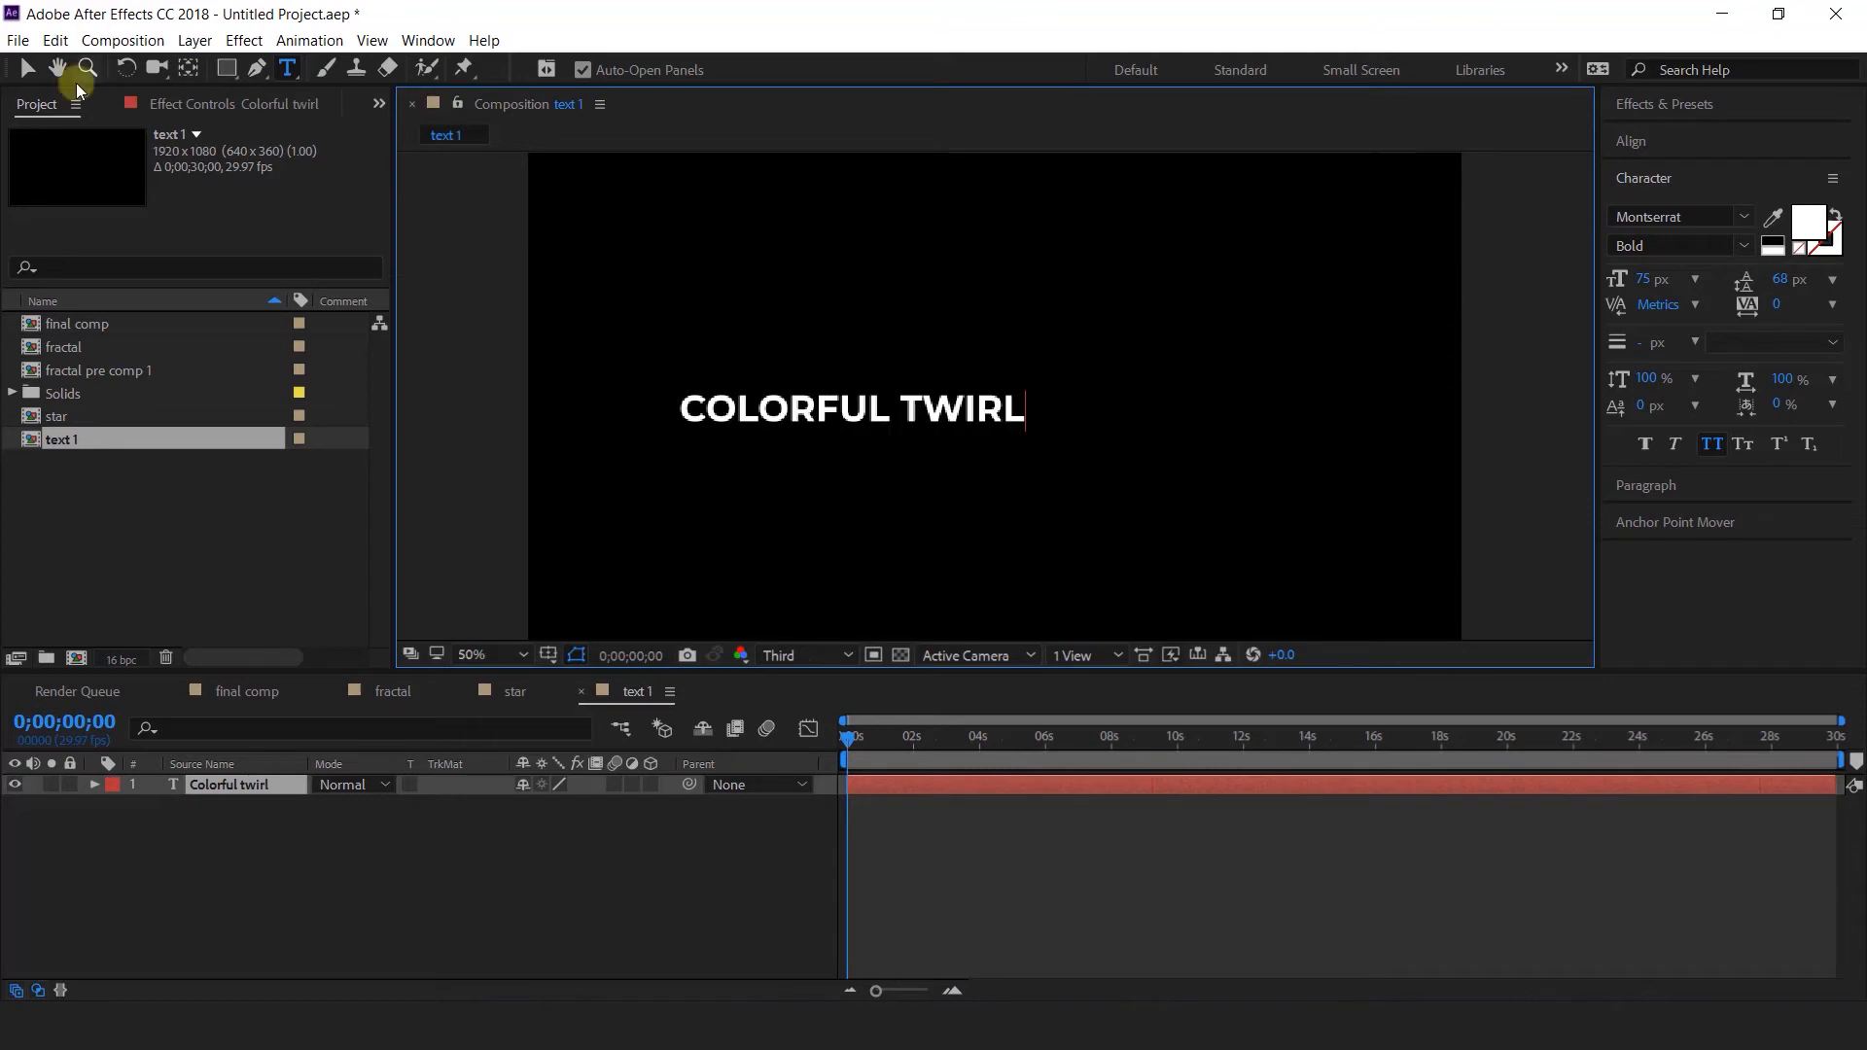
Center the text horizontally and vertically in the composition.
left_click(27, 68)
left_click(1665, 144)
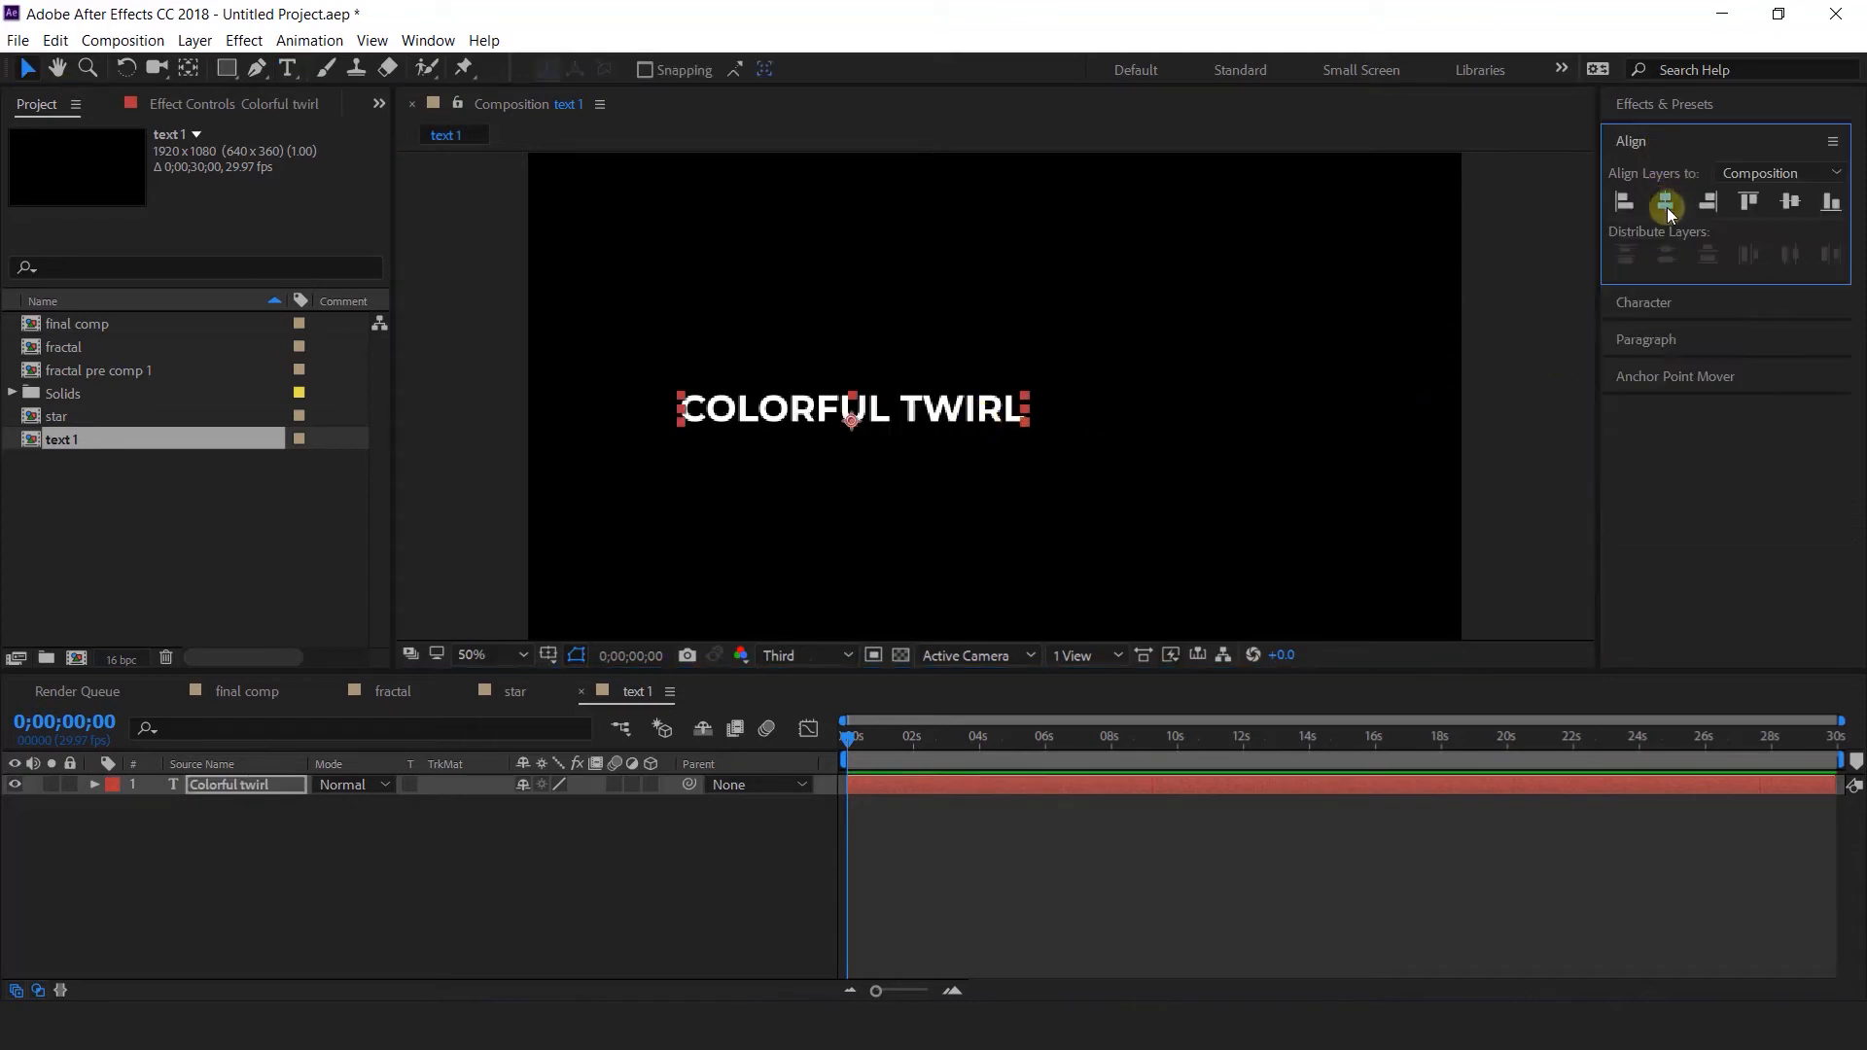
left_click(1665, 203)
left_click(1789, 199)
left_click(1638, 143)
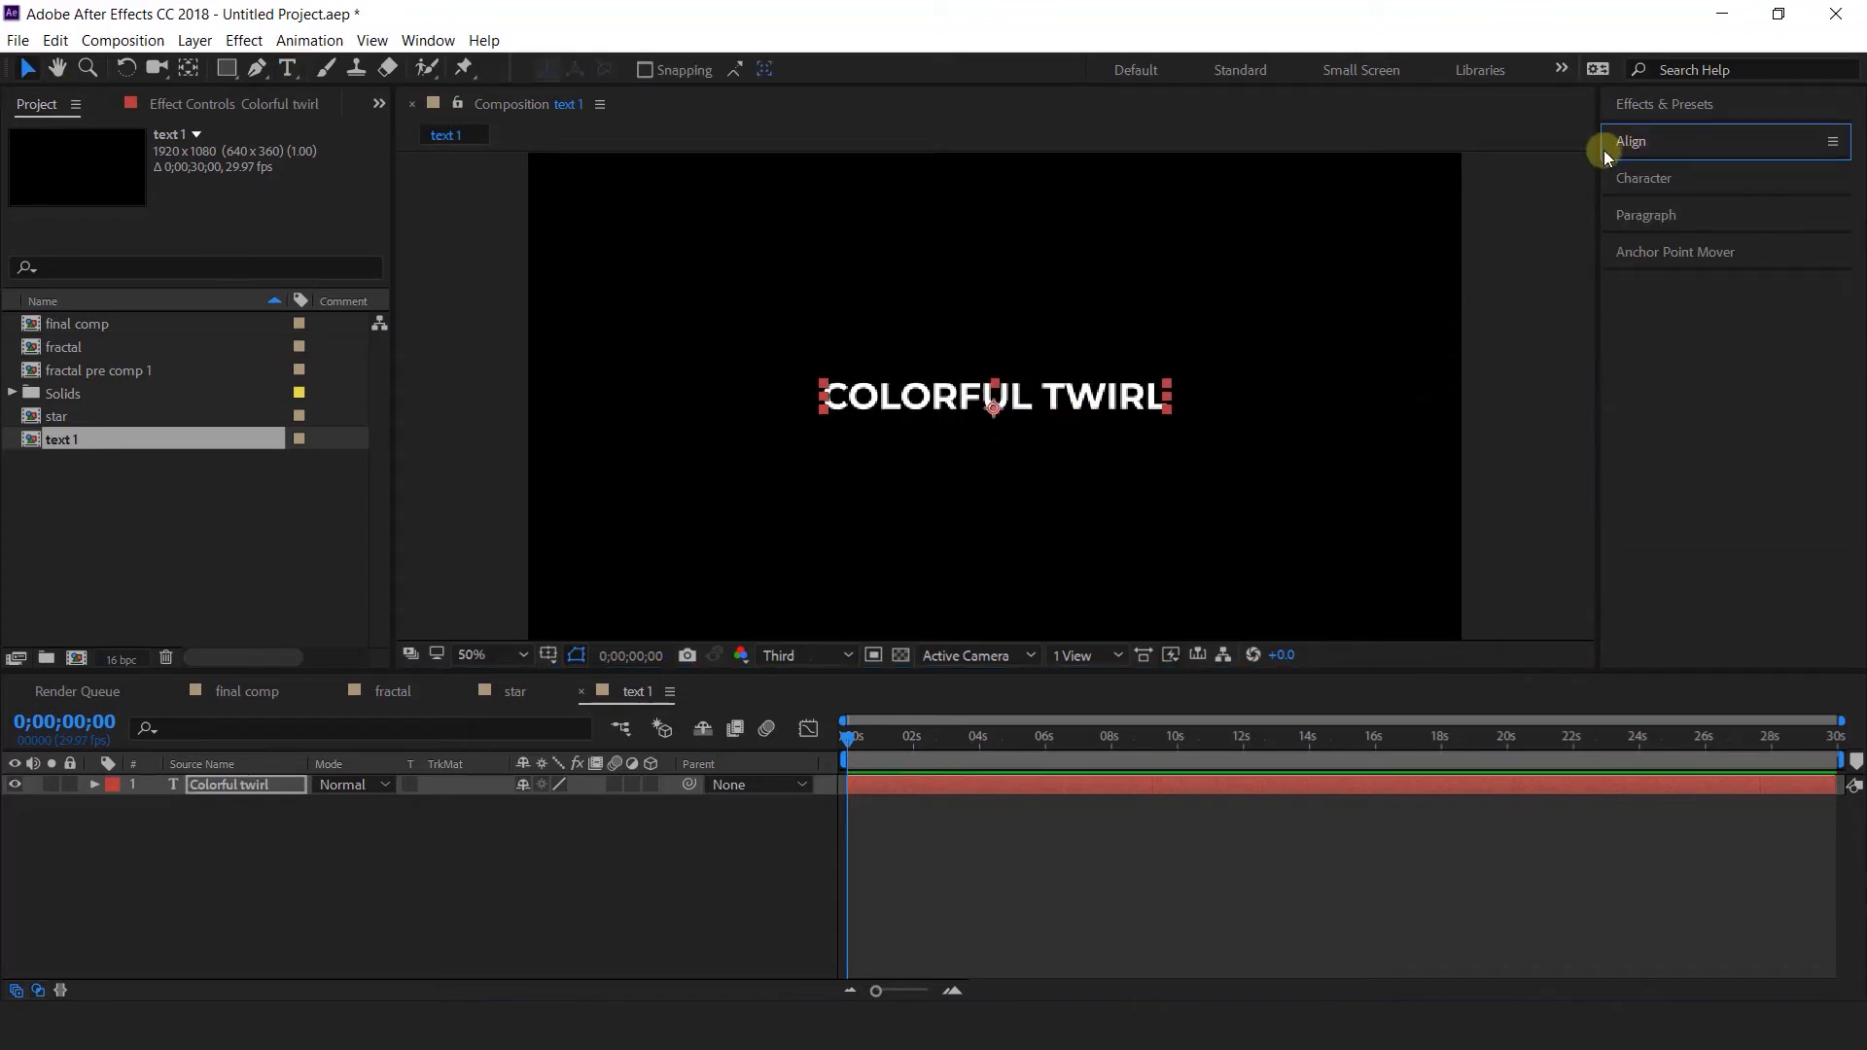
Enable per-character 3D on the text layer and add Position, Rotation and Opacity to a text animator.
left_click(236, 787)
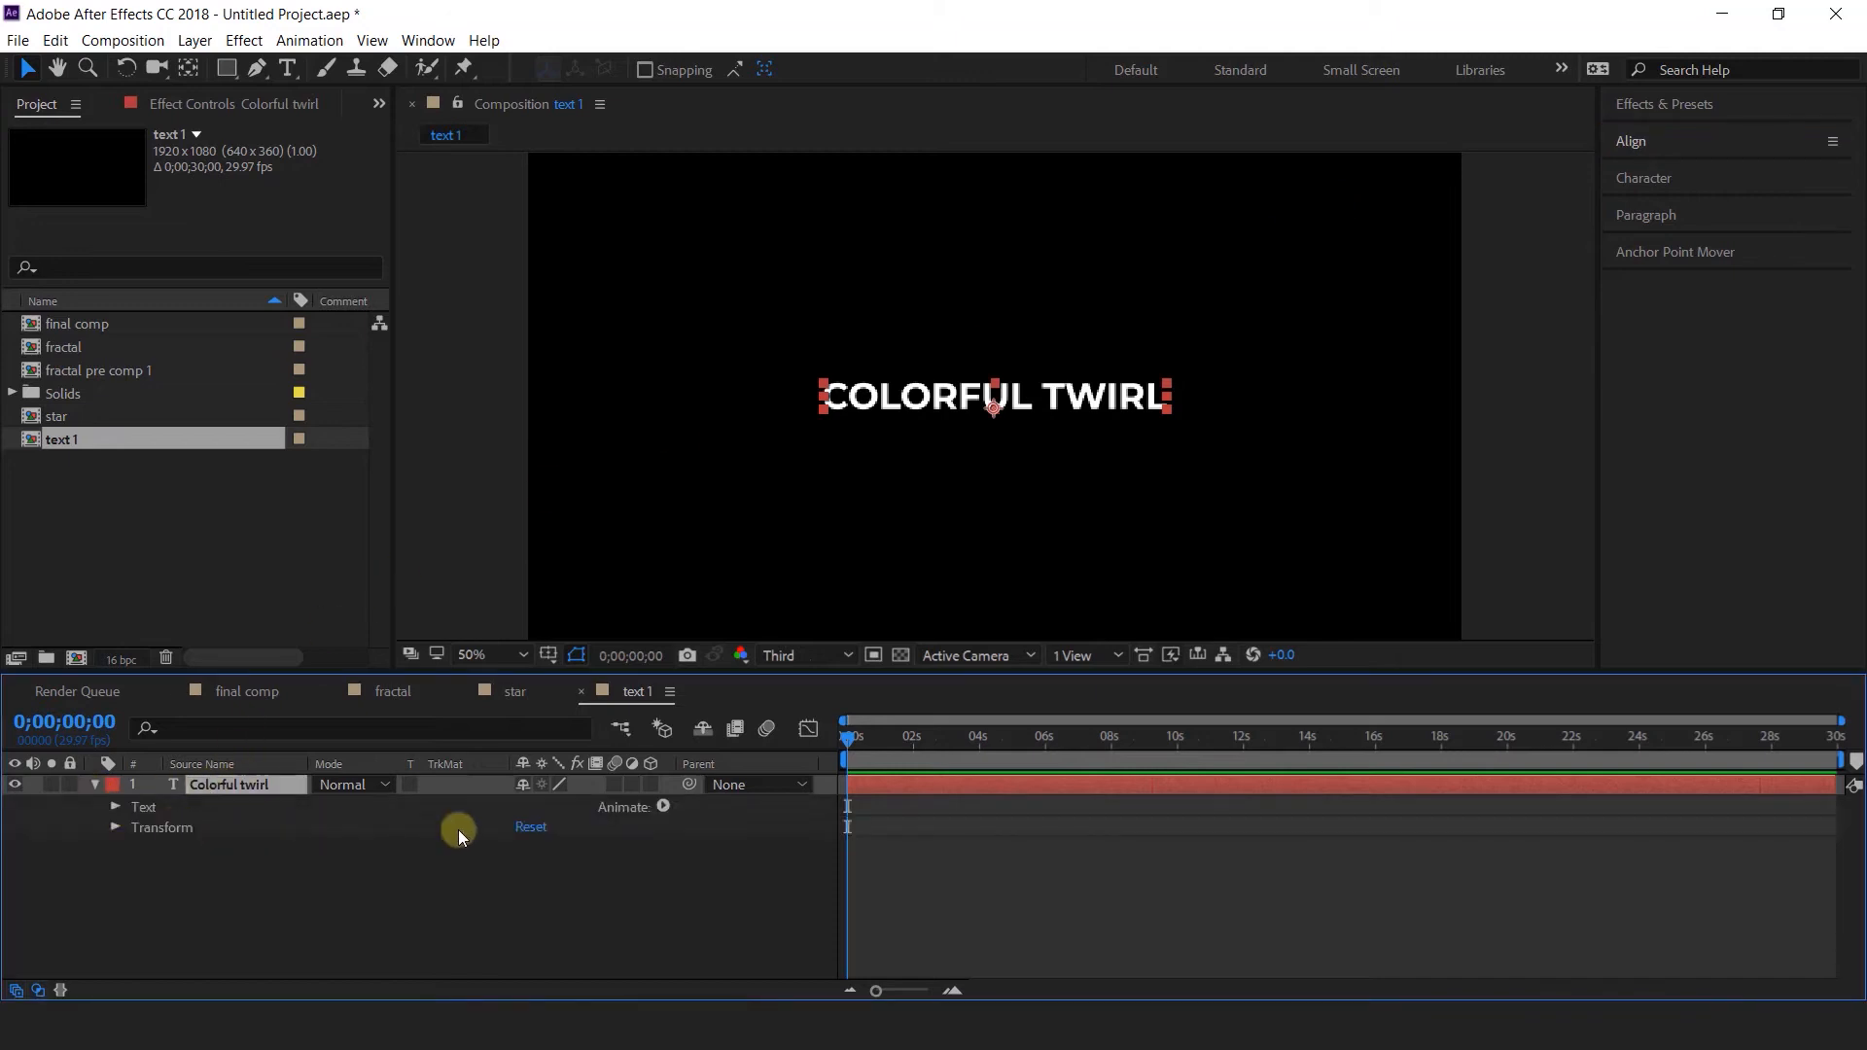
left_click(665, 806)
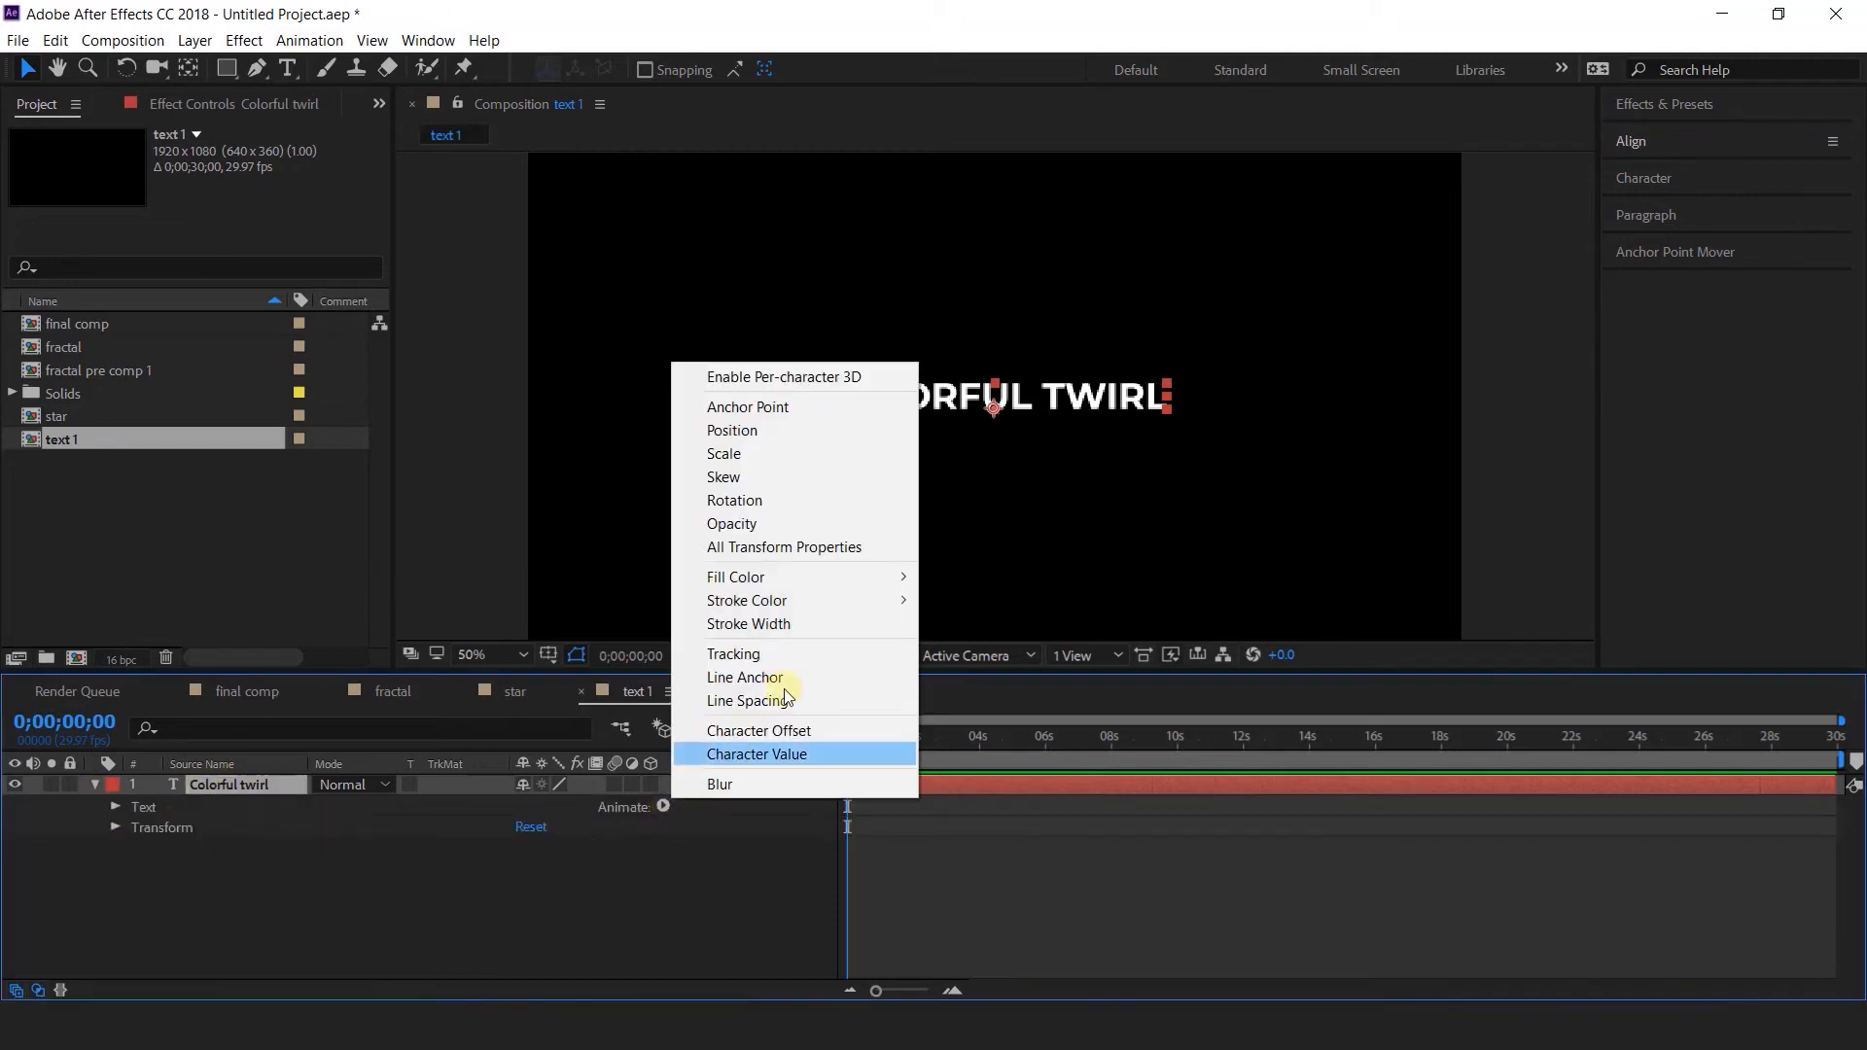
left_click(783, 372)
left_click(664, 806)
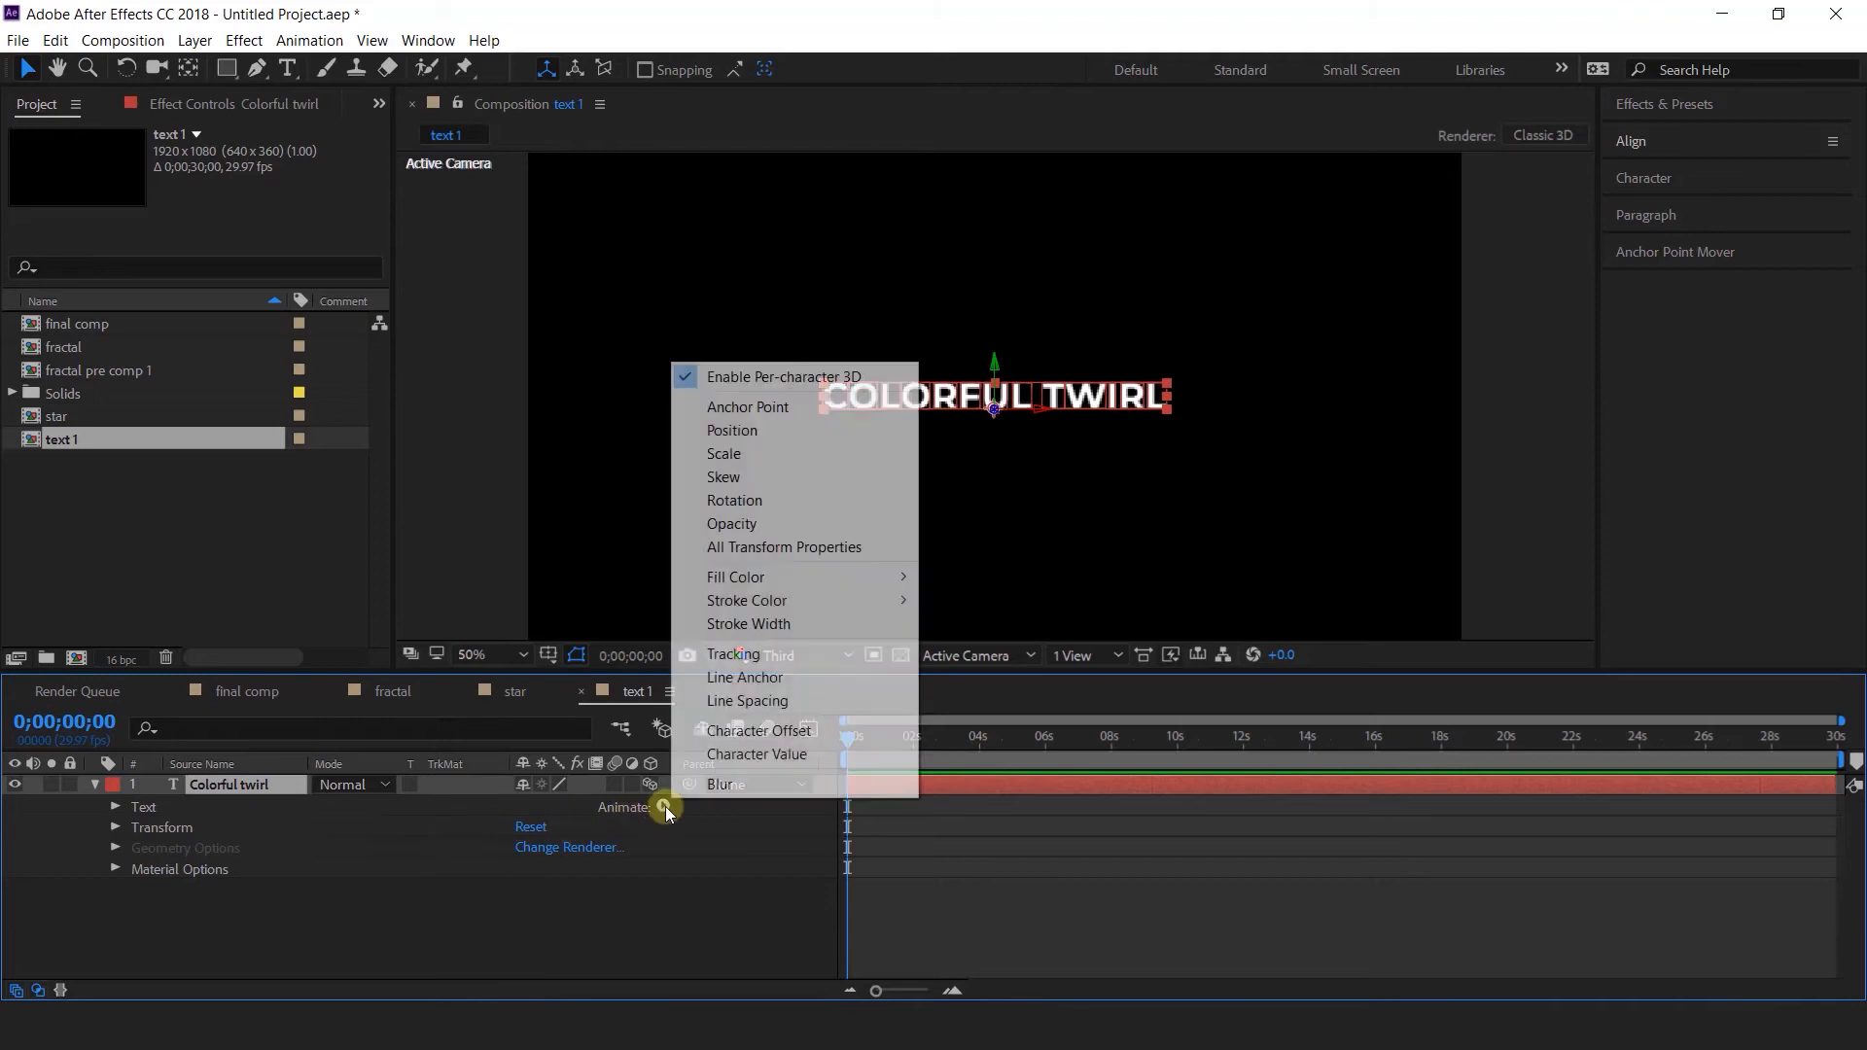
left_click(778, 430)
left_click(663, 807)
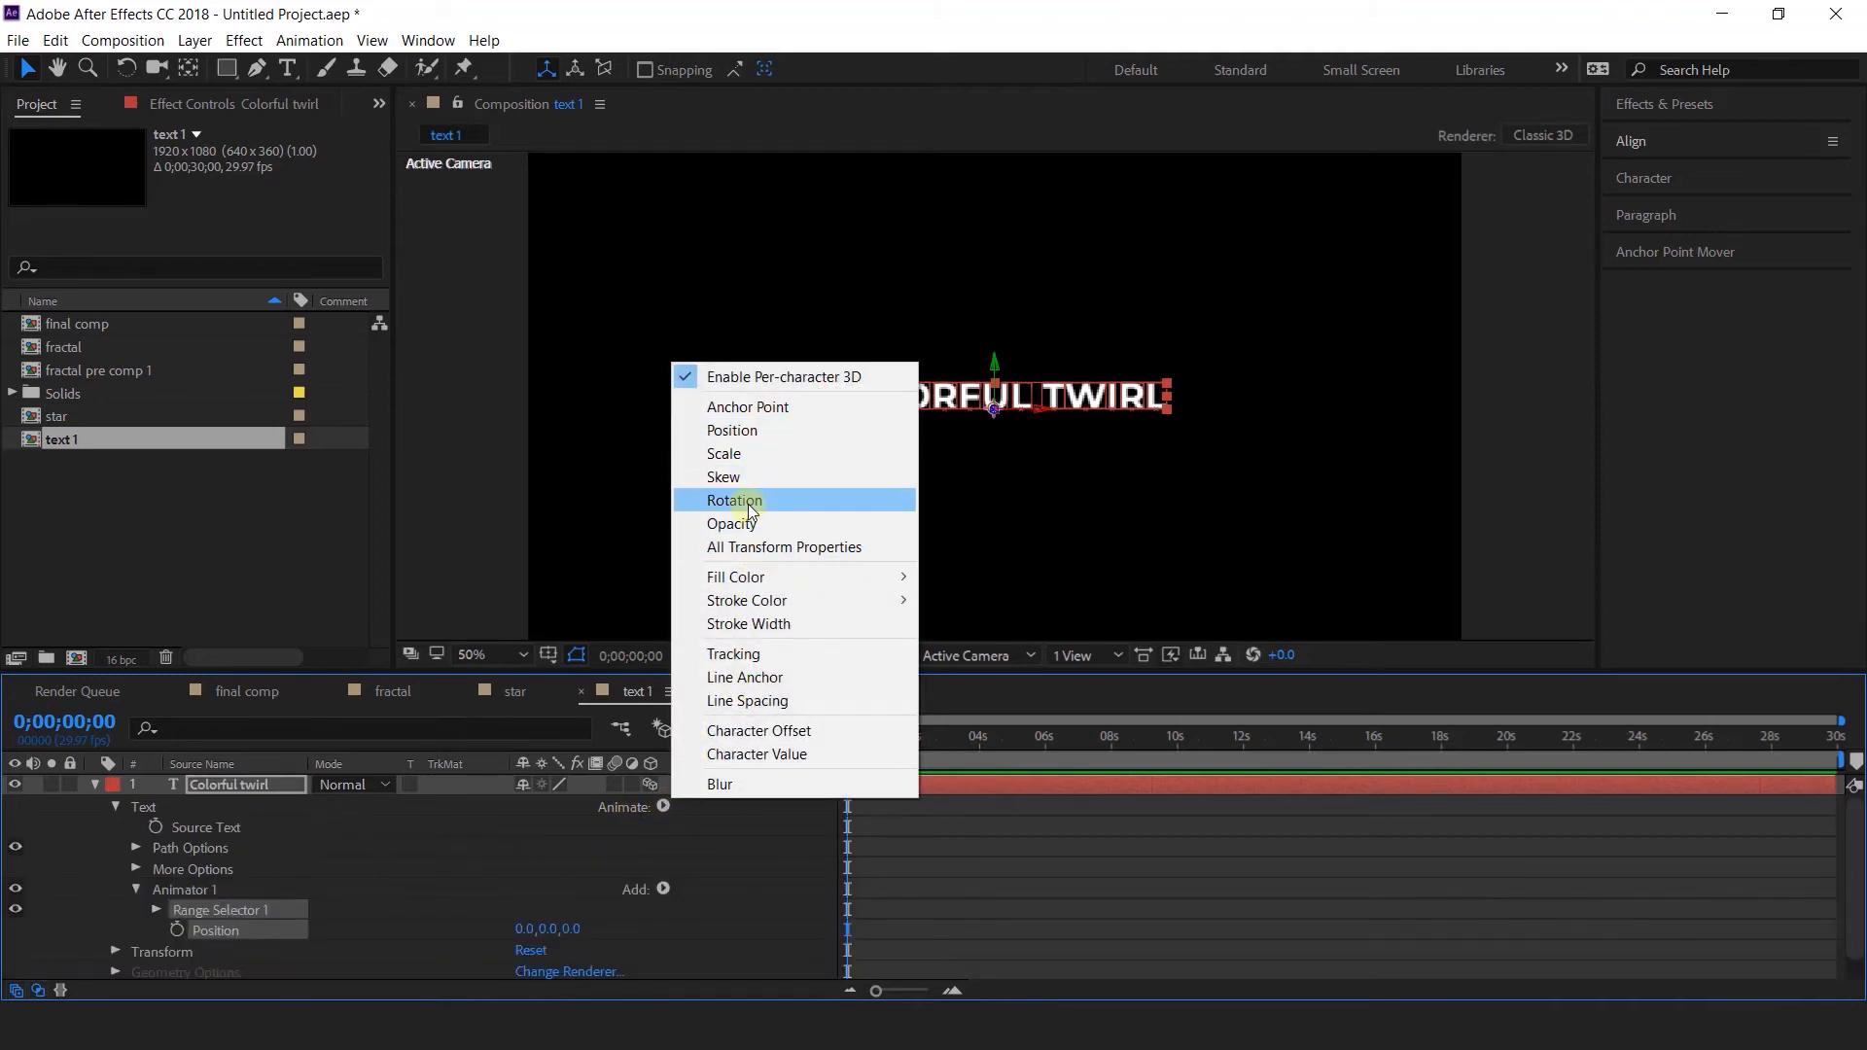
left_click(739, 499)
left_click(663, 783)
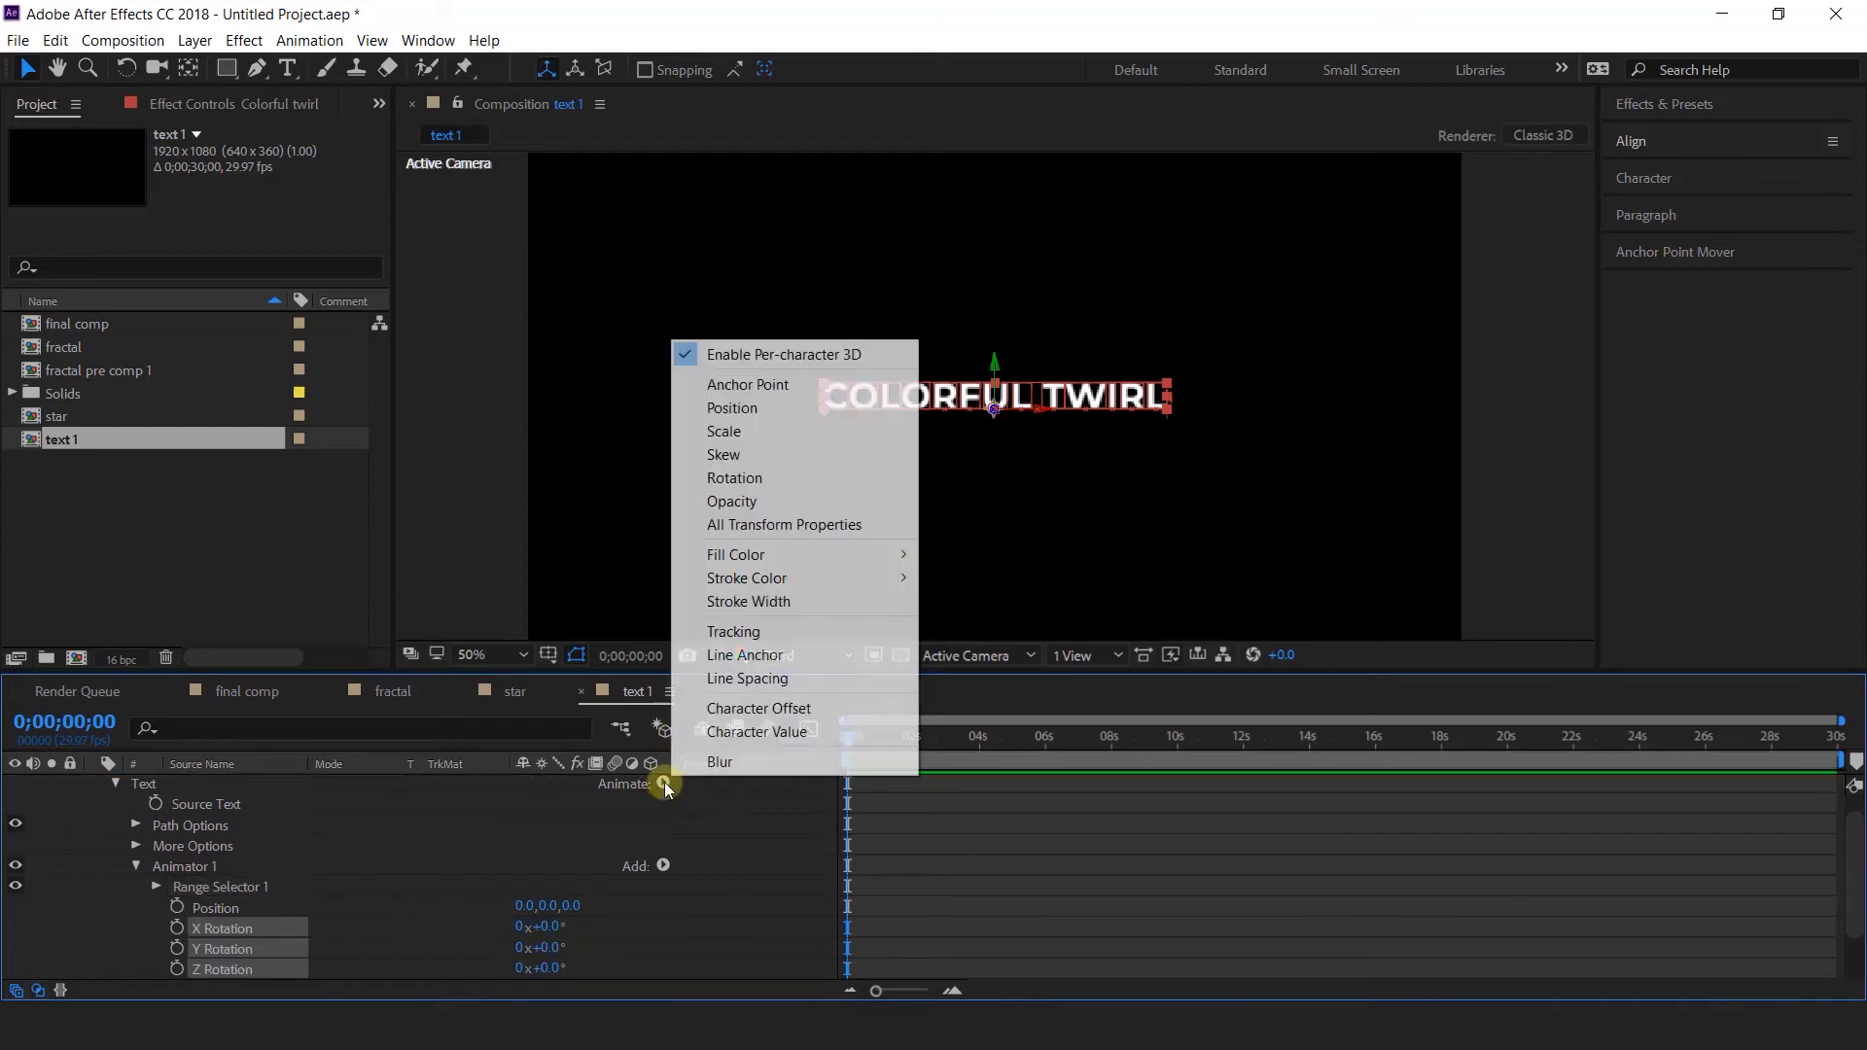
left_click(760, 500)
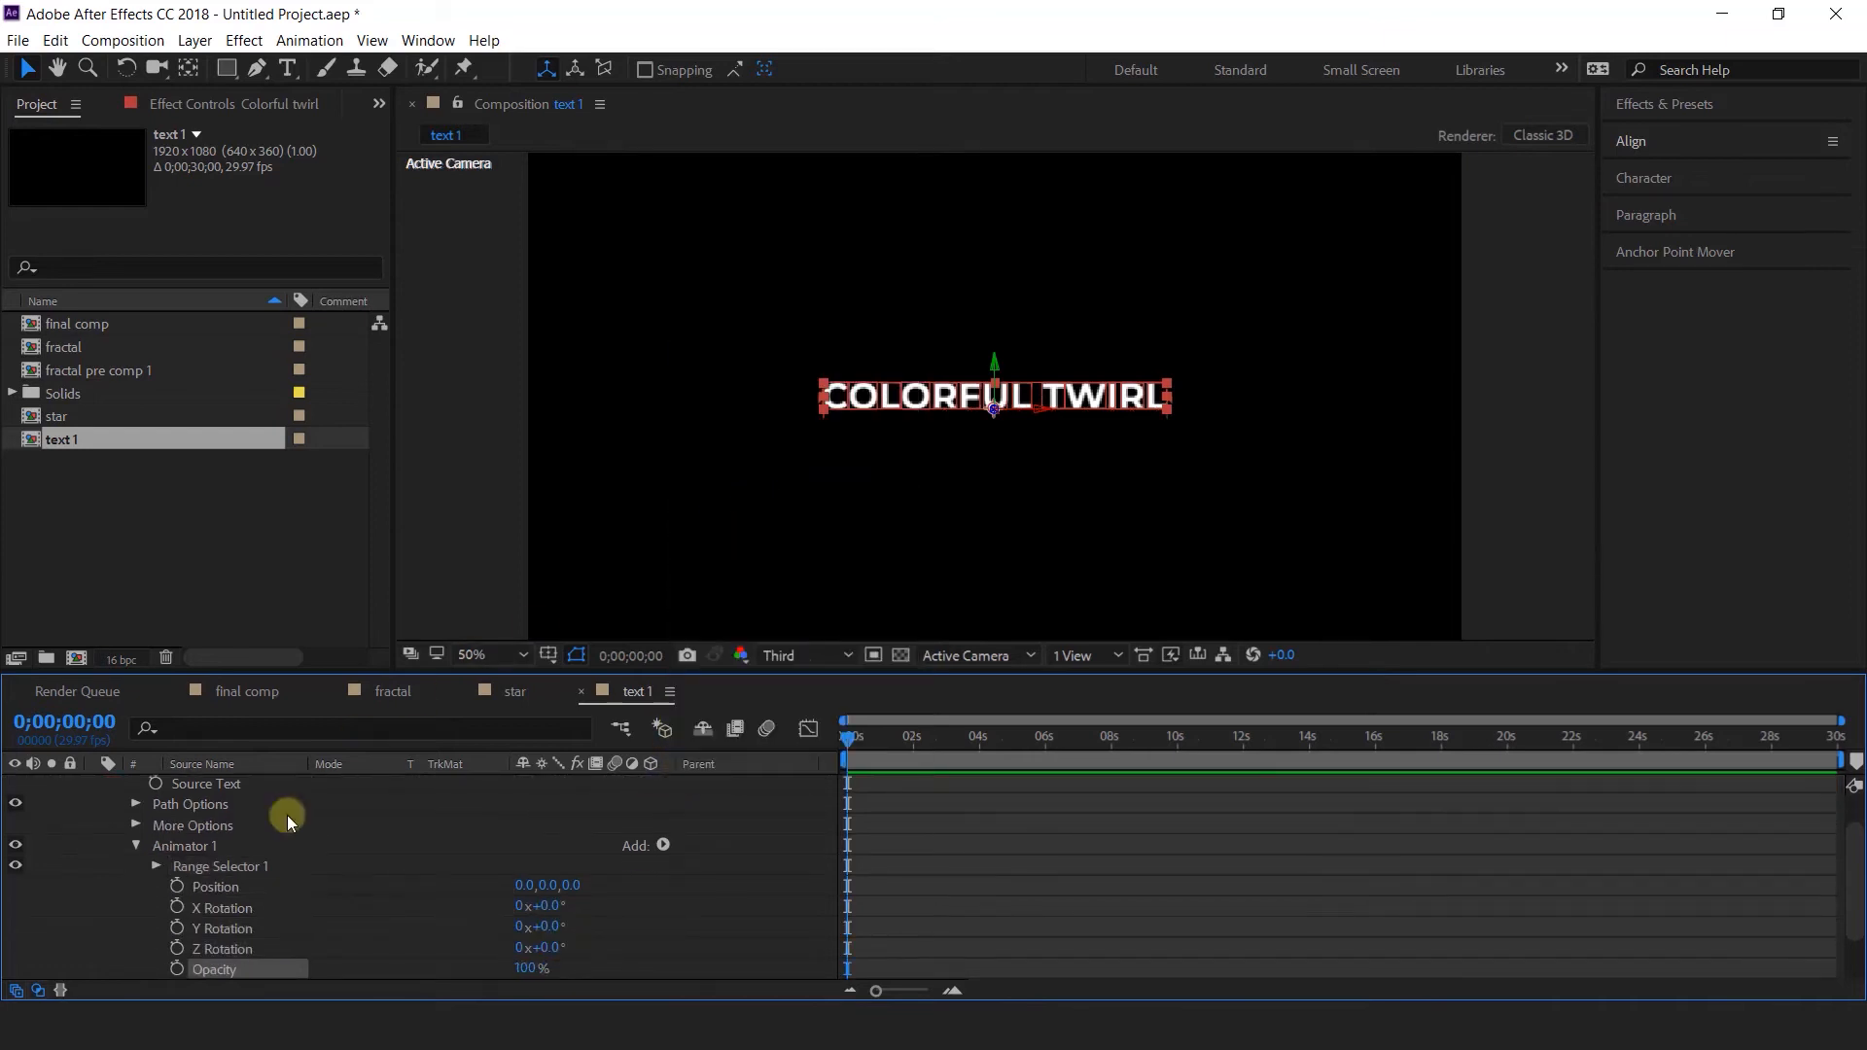
Set Animator 1's Z Position to 400, Y Rotation to 90° and Opacity to 0%.
left_click(571, 885)
type("400")
key("Return")
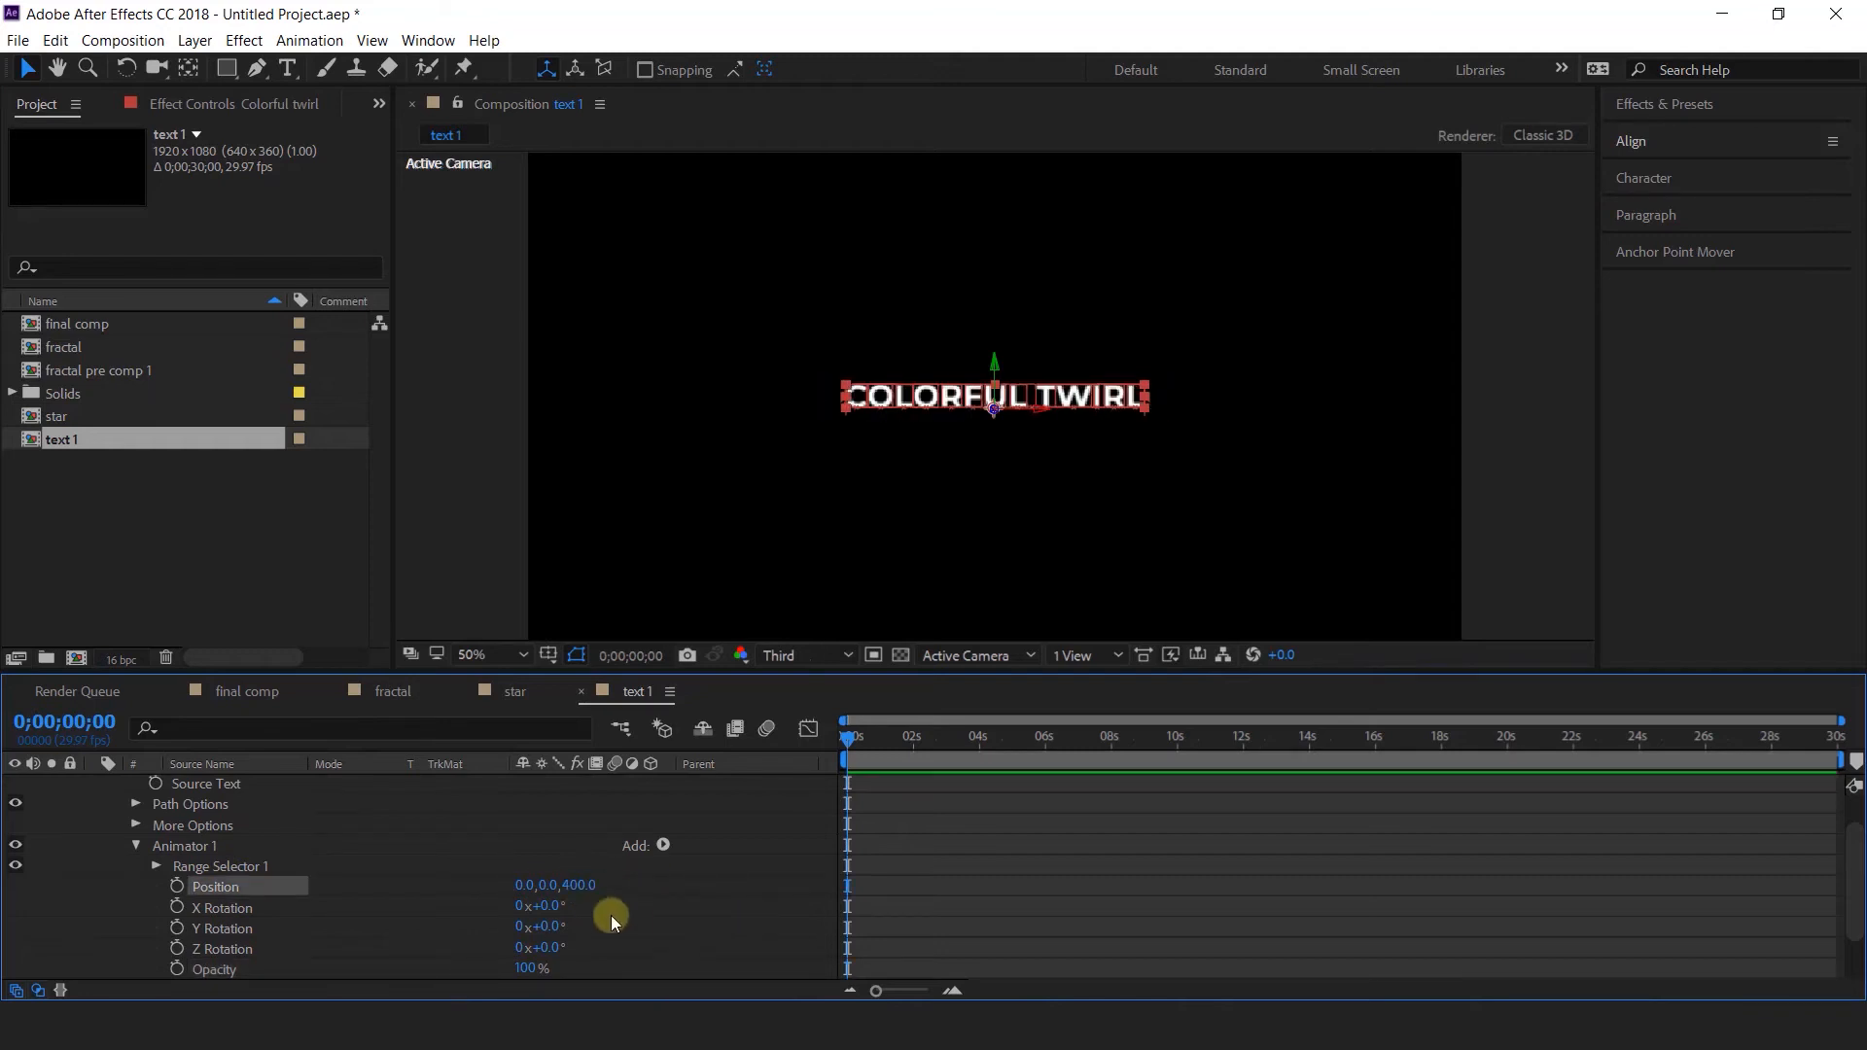
scroll(327, 918, "down", 3)
left_click_drag(540, 867, 560, 871)
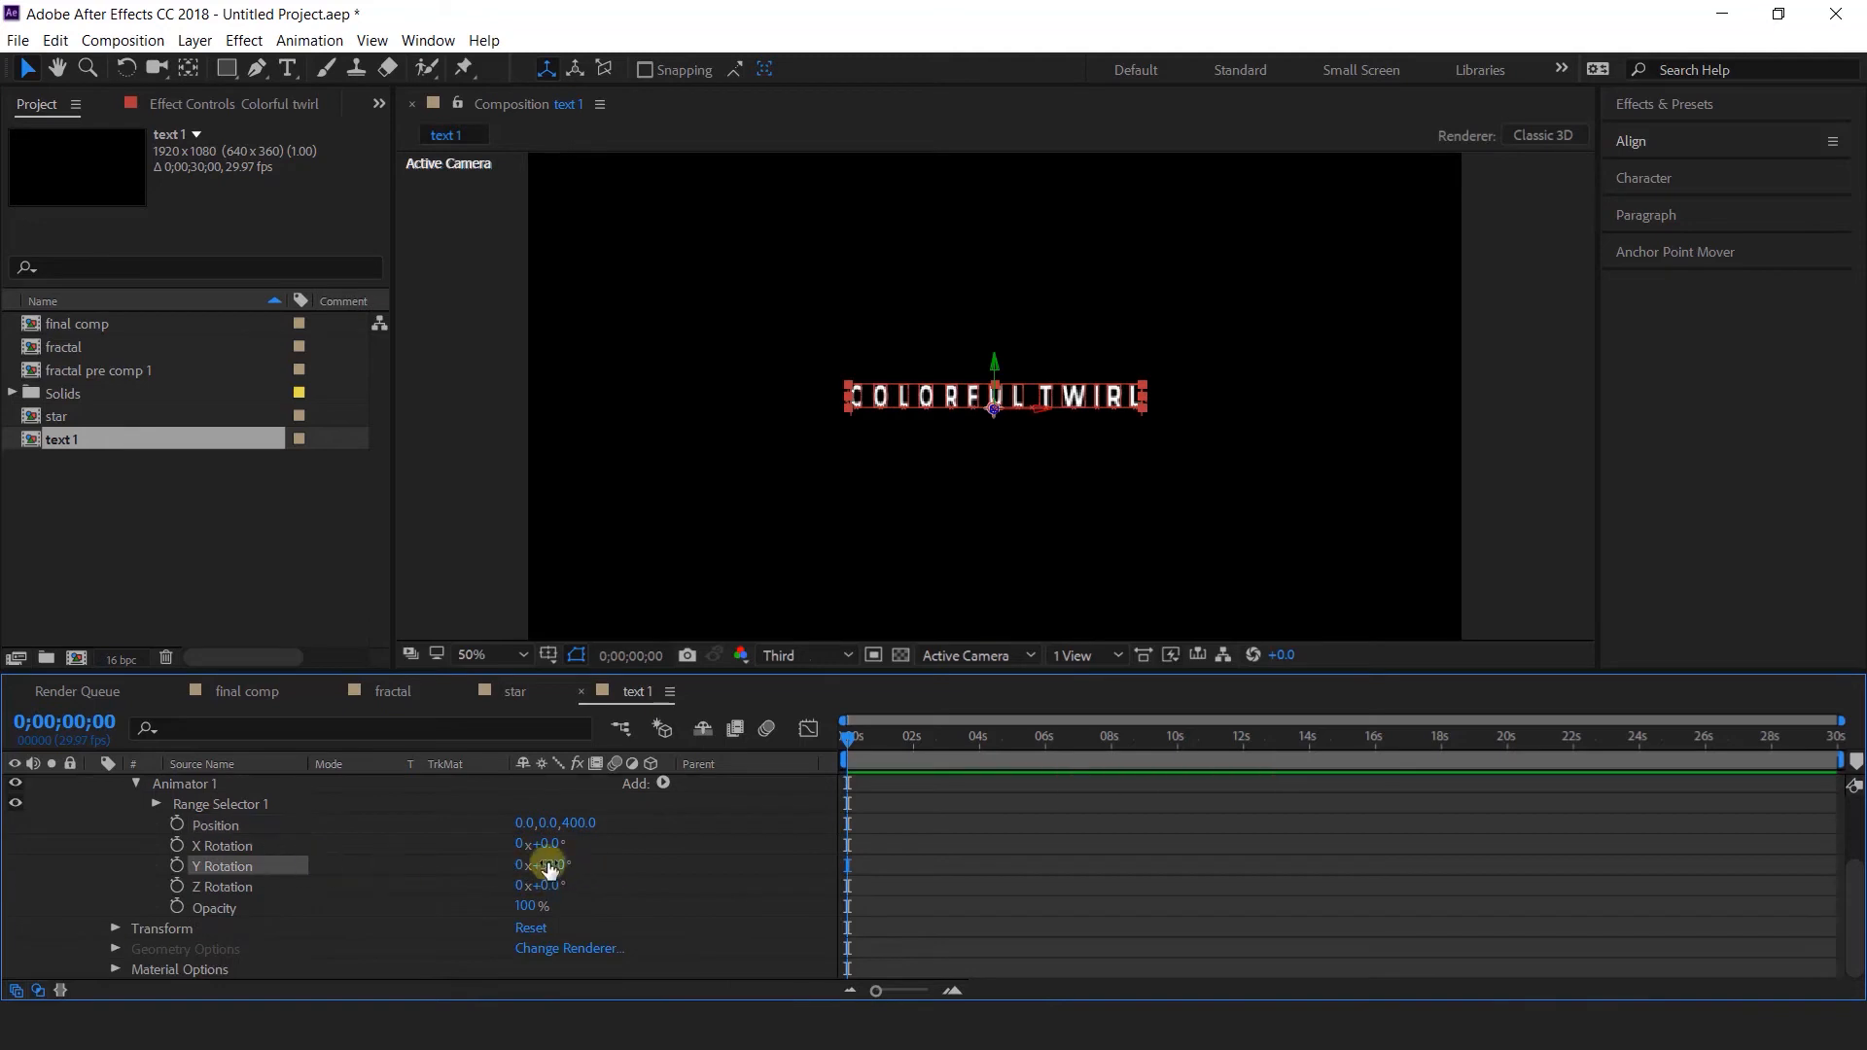
left_click(544, 864)
type("90")
key("Return")
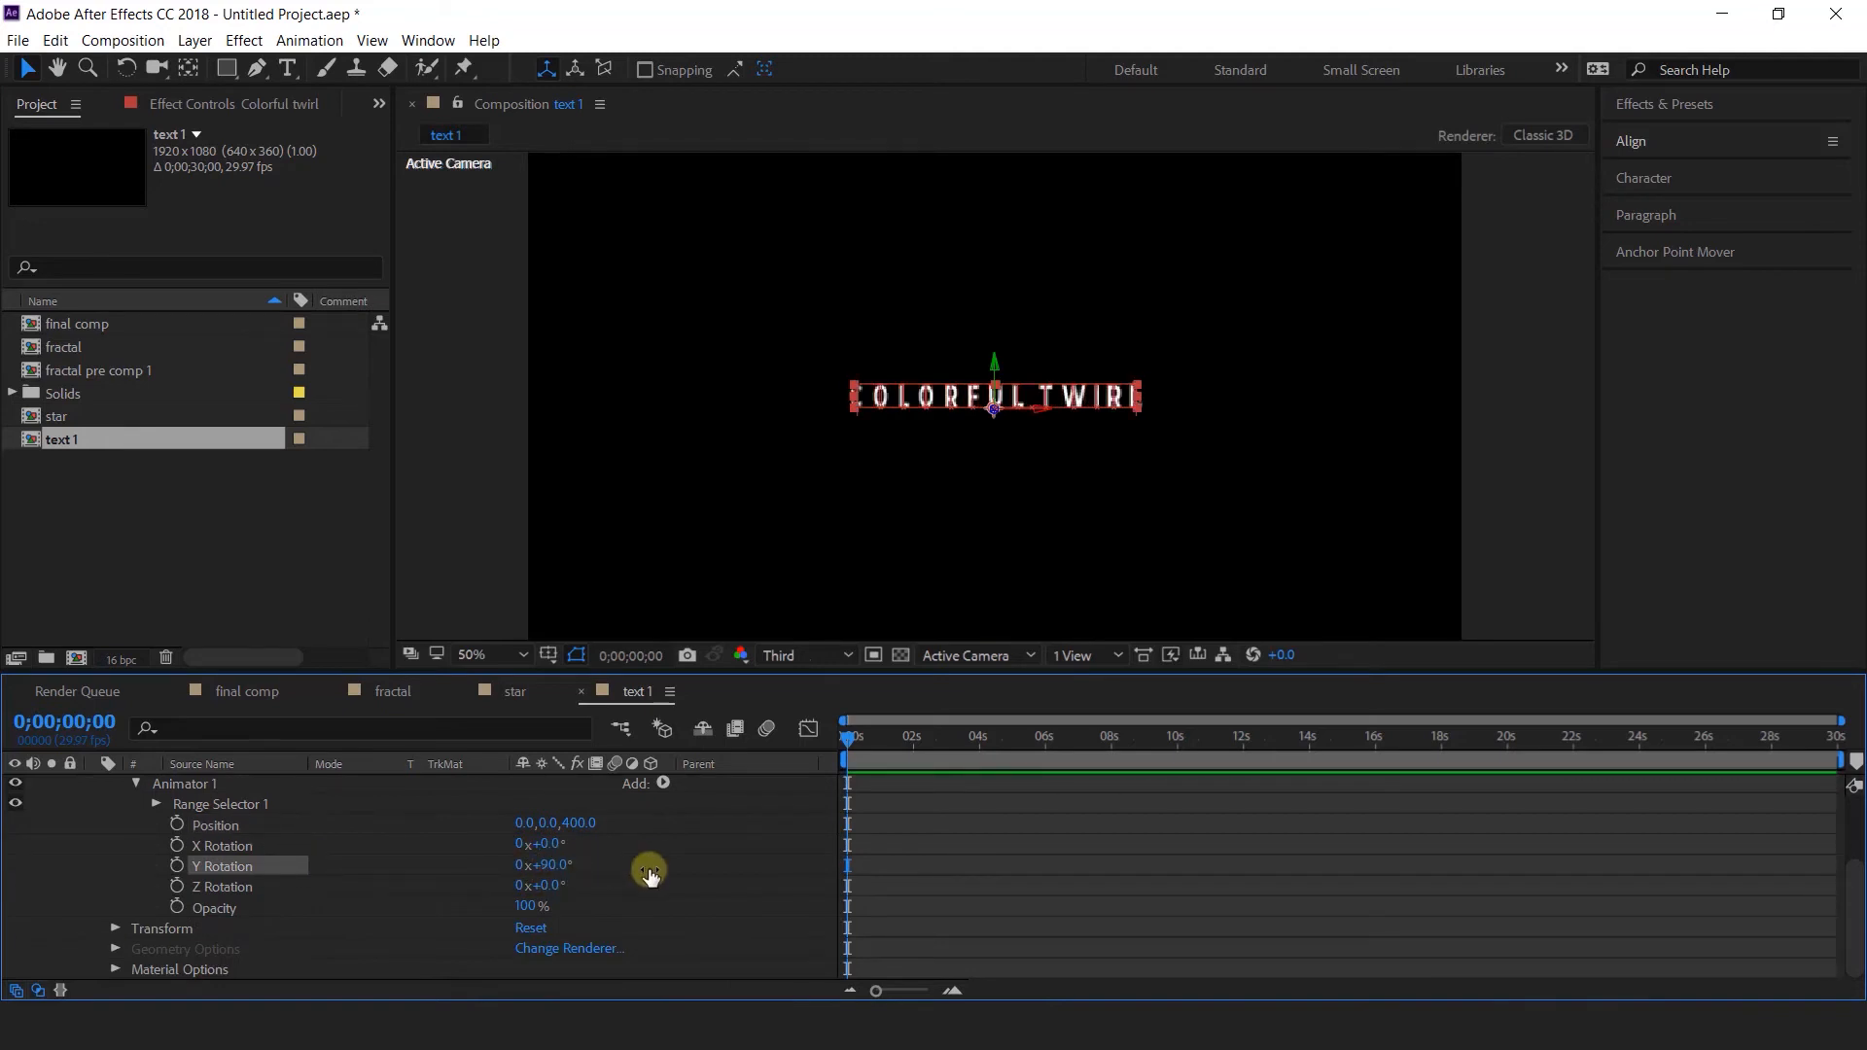
left_click(527, 907)
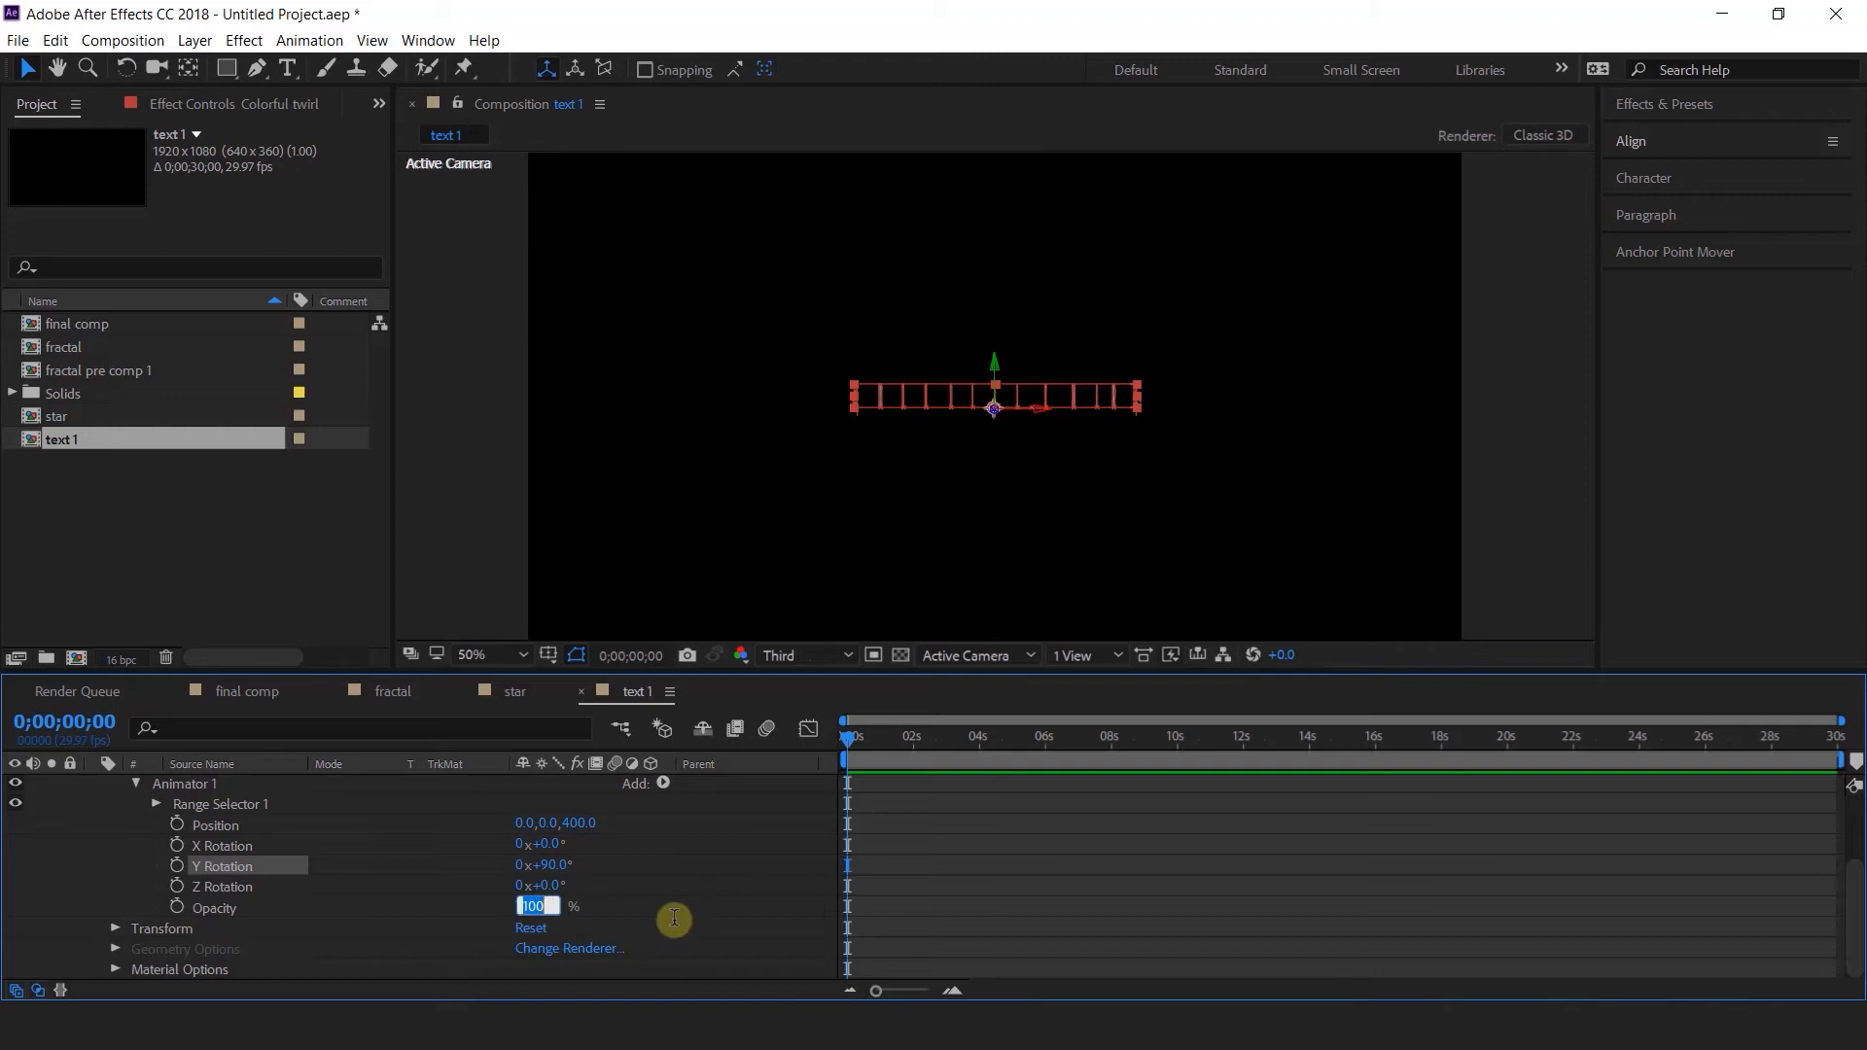
key("Return")
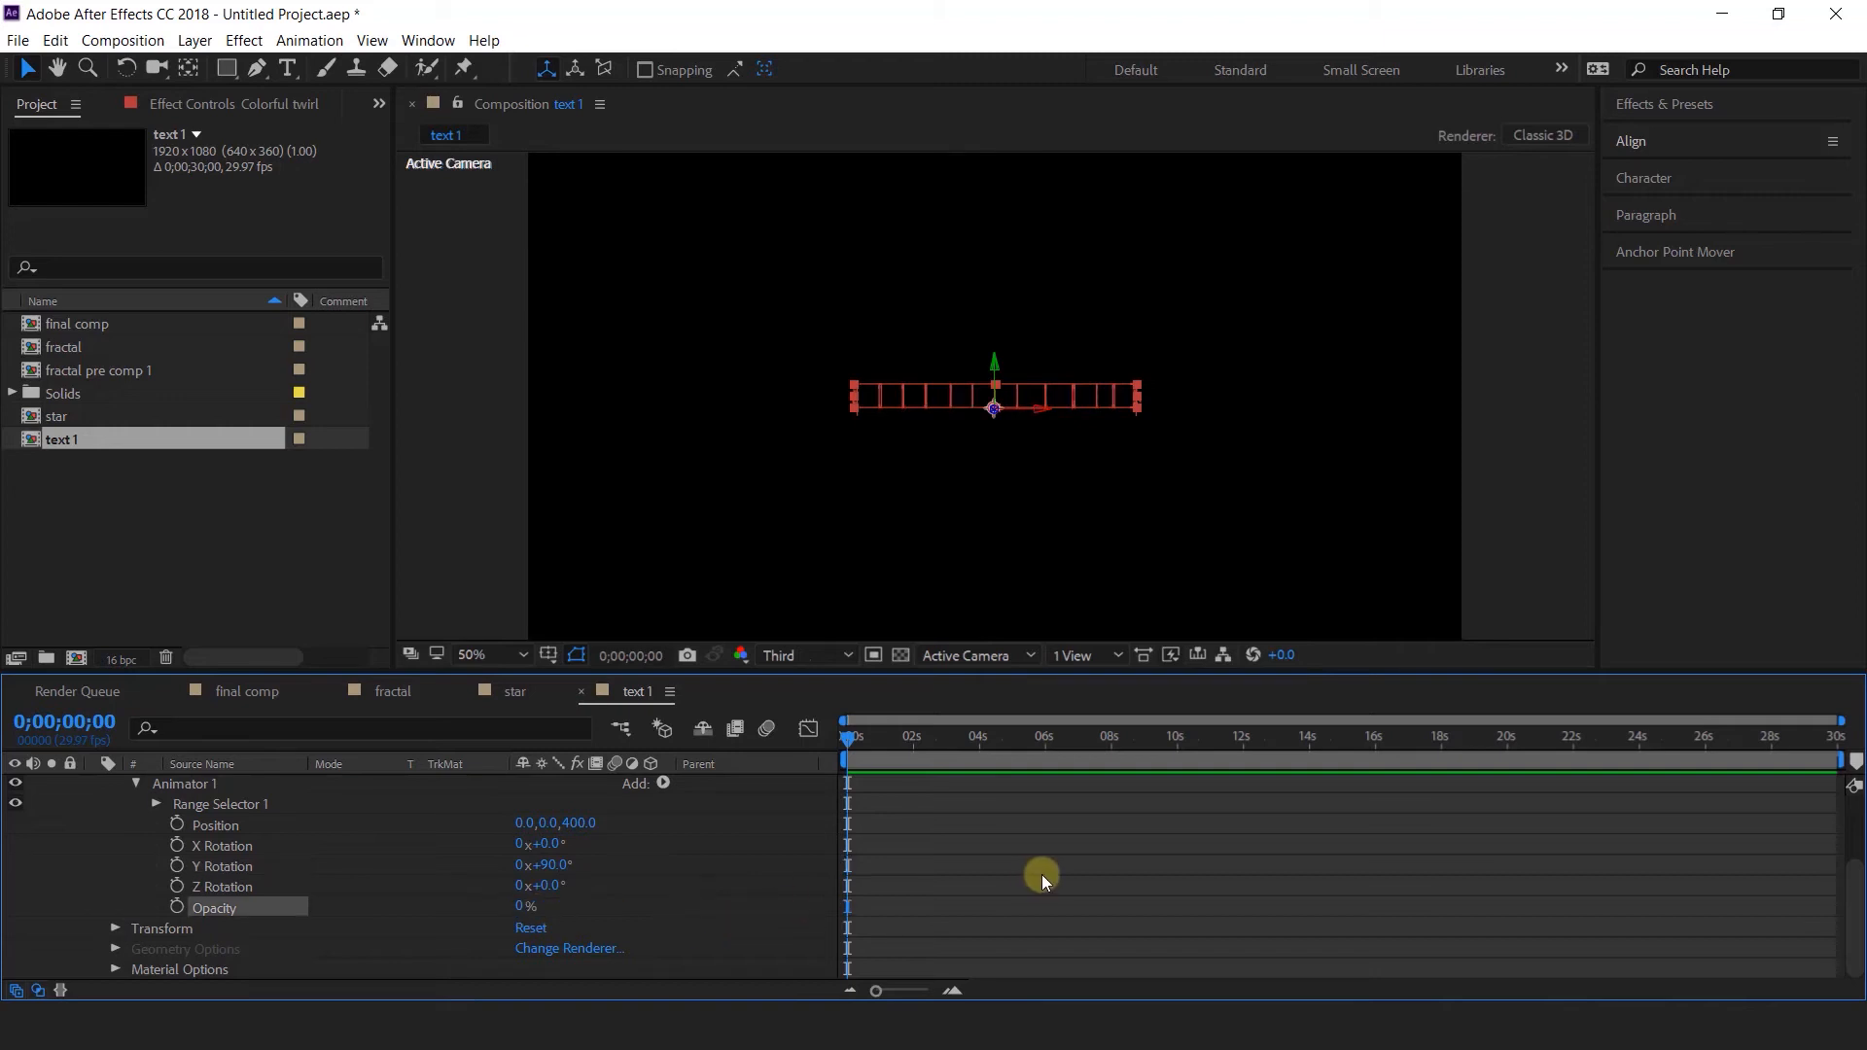
Set Range Selector 1's advanced Shape to Ramp Up and turn on Randomize Order.
left_click(156, 804)
left_click(176, 887)
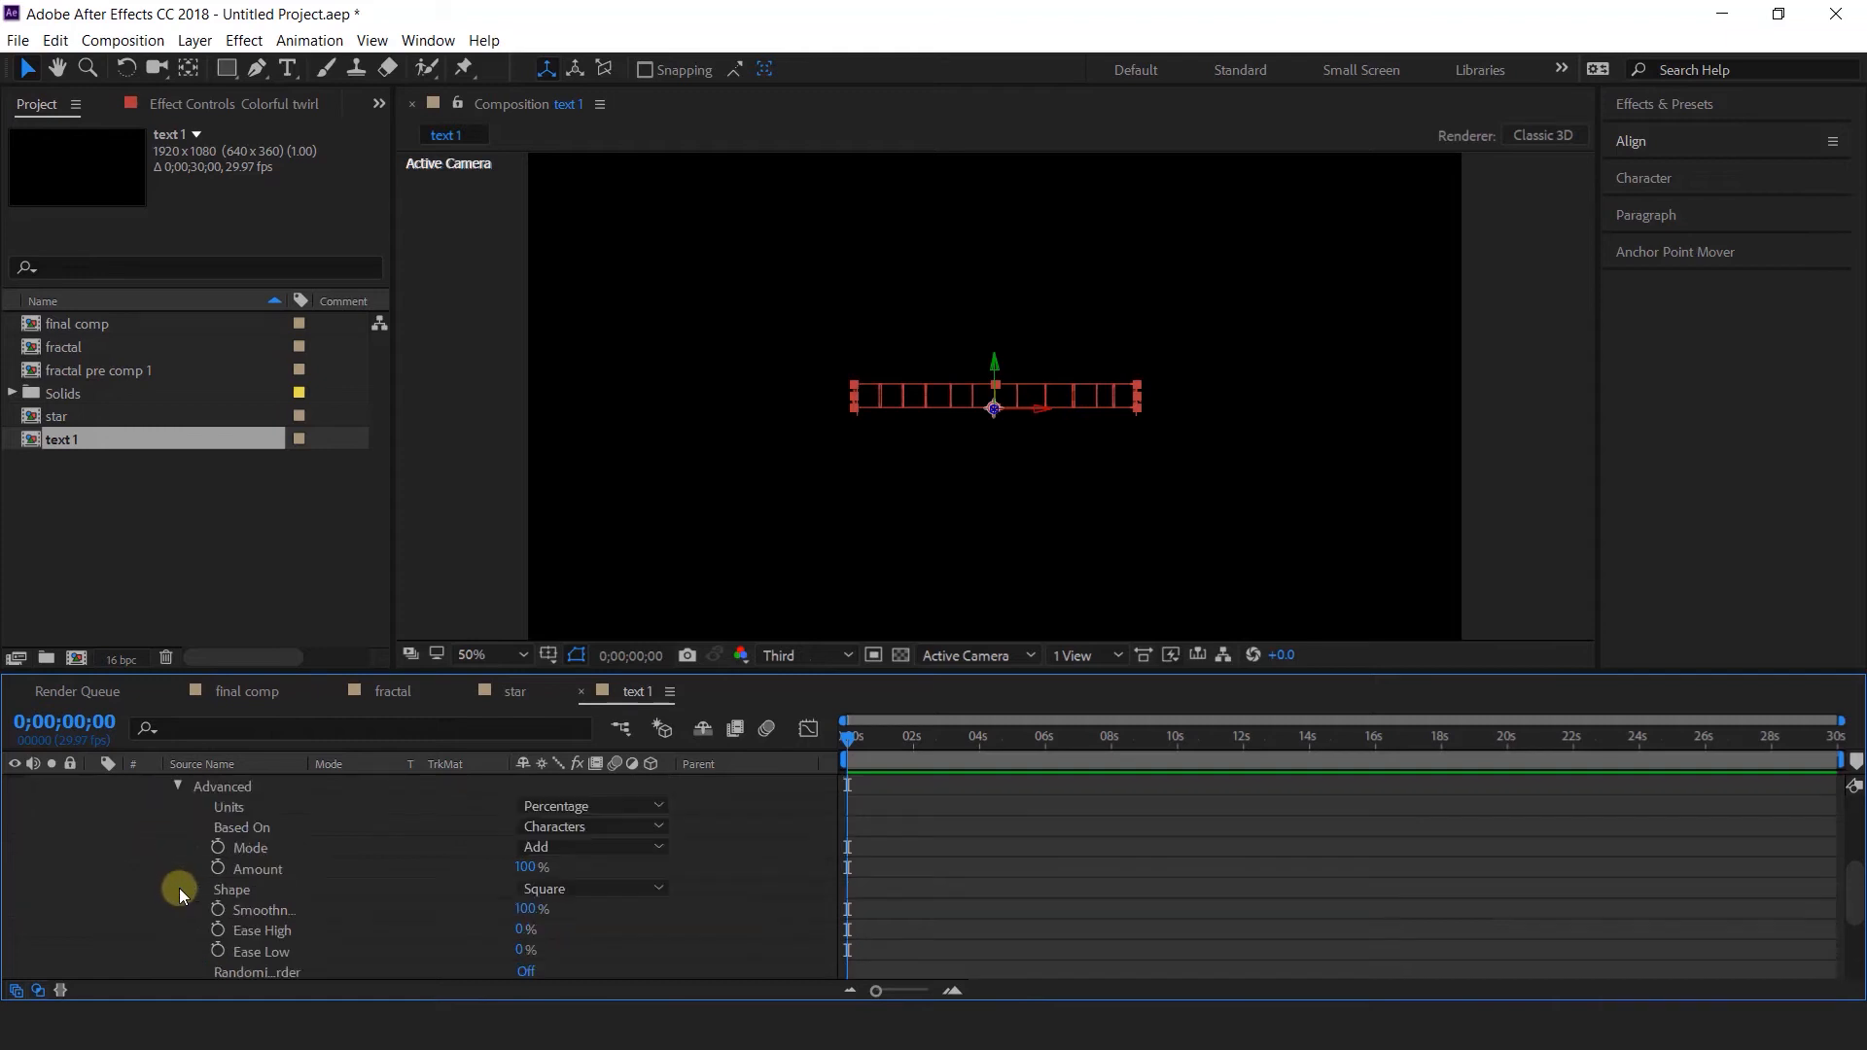
left_click(240, 894)
left_click(595, 899)
left_click(609, 770)
scroll(593, 943, "down", 2)
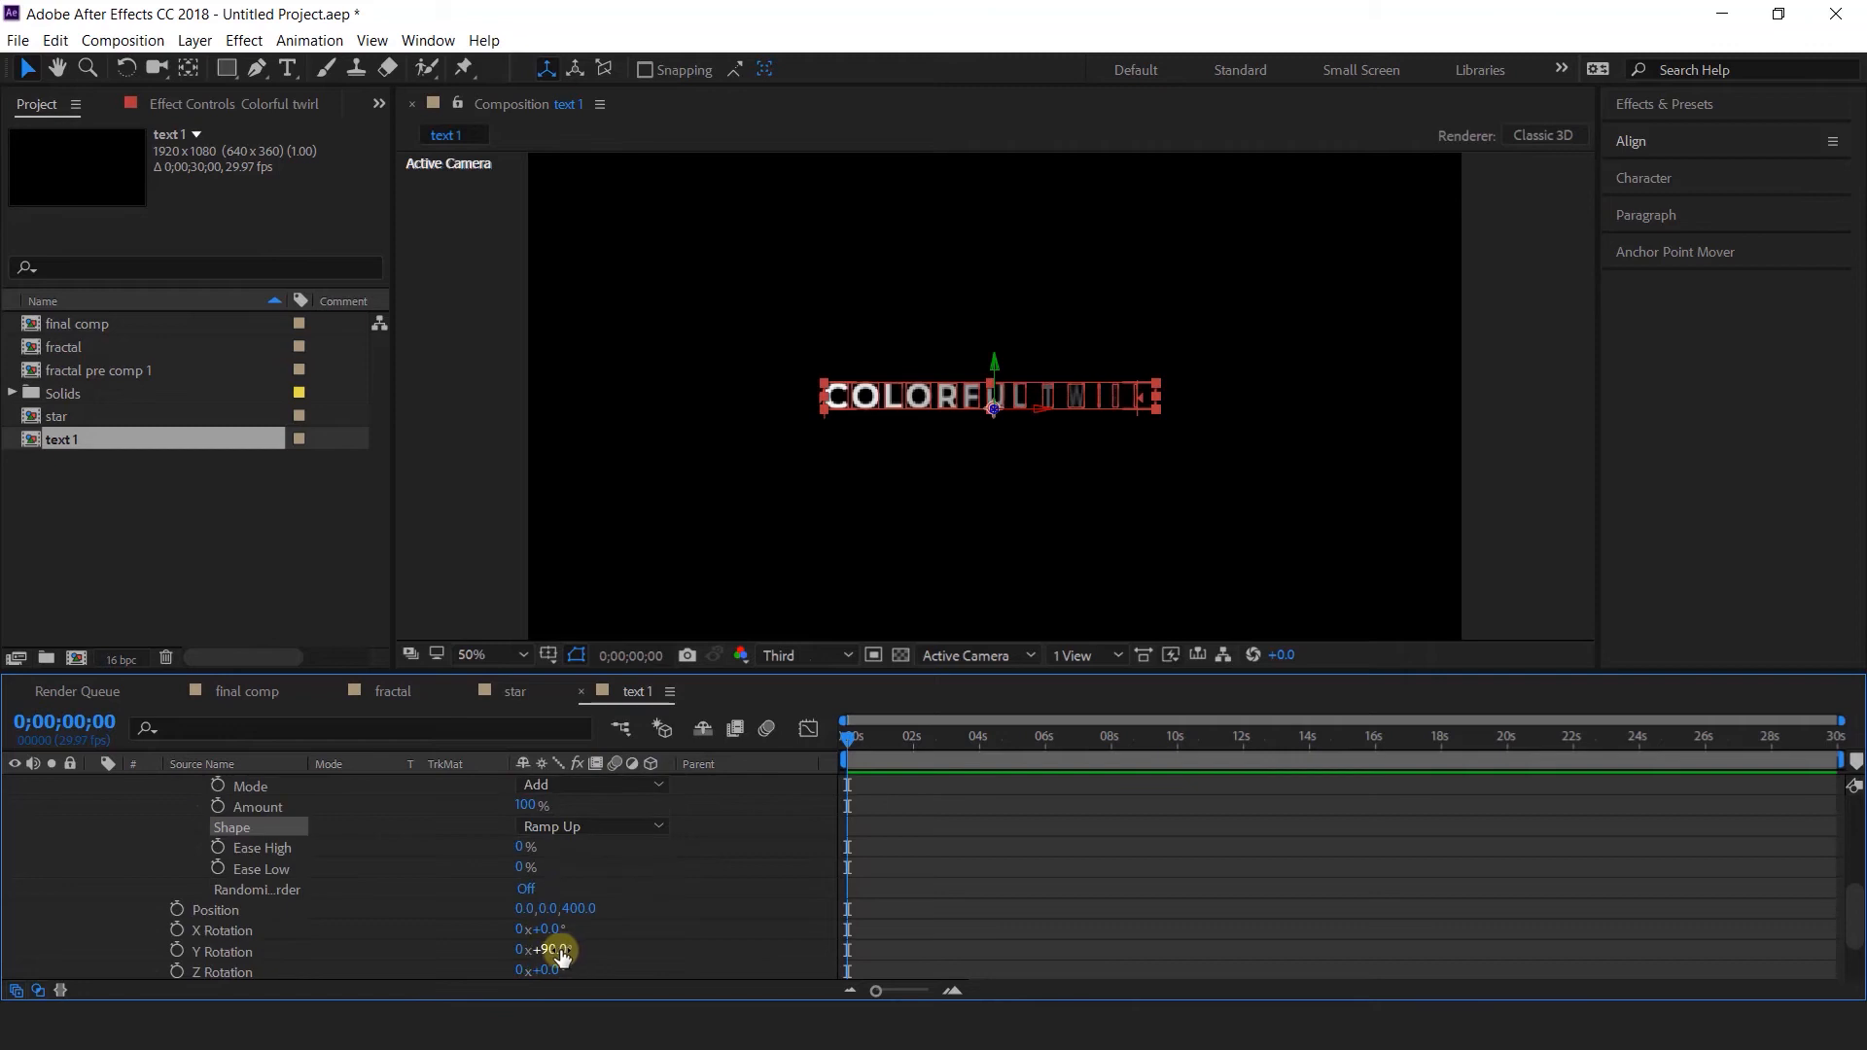
left_click(528, 891)
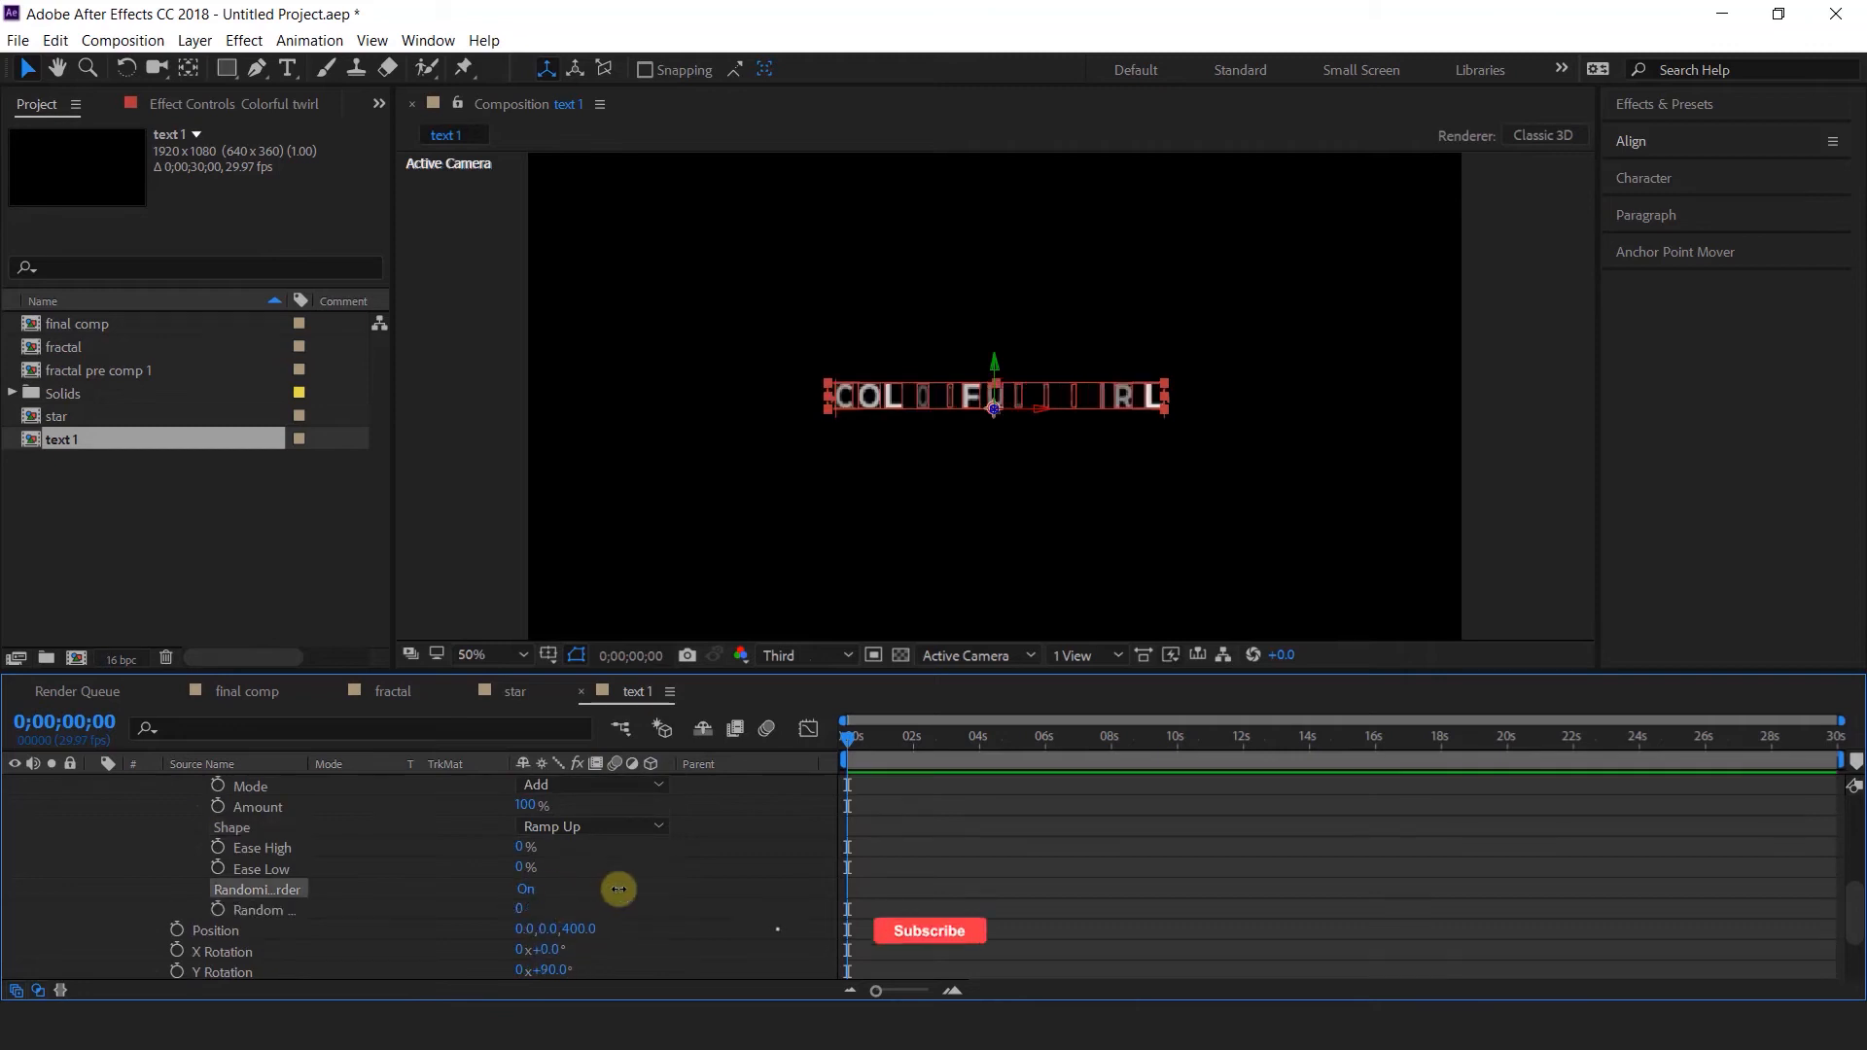
Set the range selector's Ease Low to 58% and Ease High to 50%.
scroll(616, 889, "up", 2)
mouse_move(523, 922)
left_mouse_down()
mouse_move(594, 927)
mouse_move(529, 912)
left_mouse_up()
left_click(529, 912)
type("50")
key("Return")
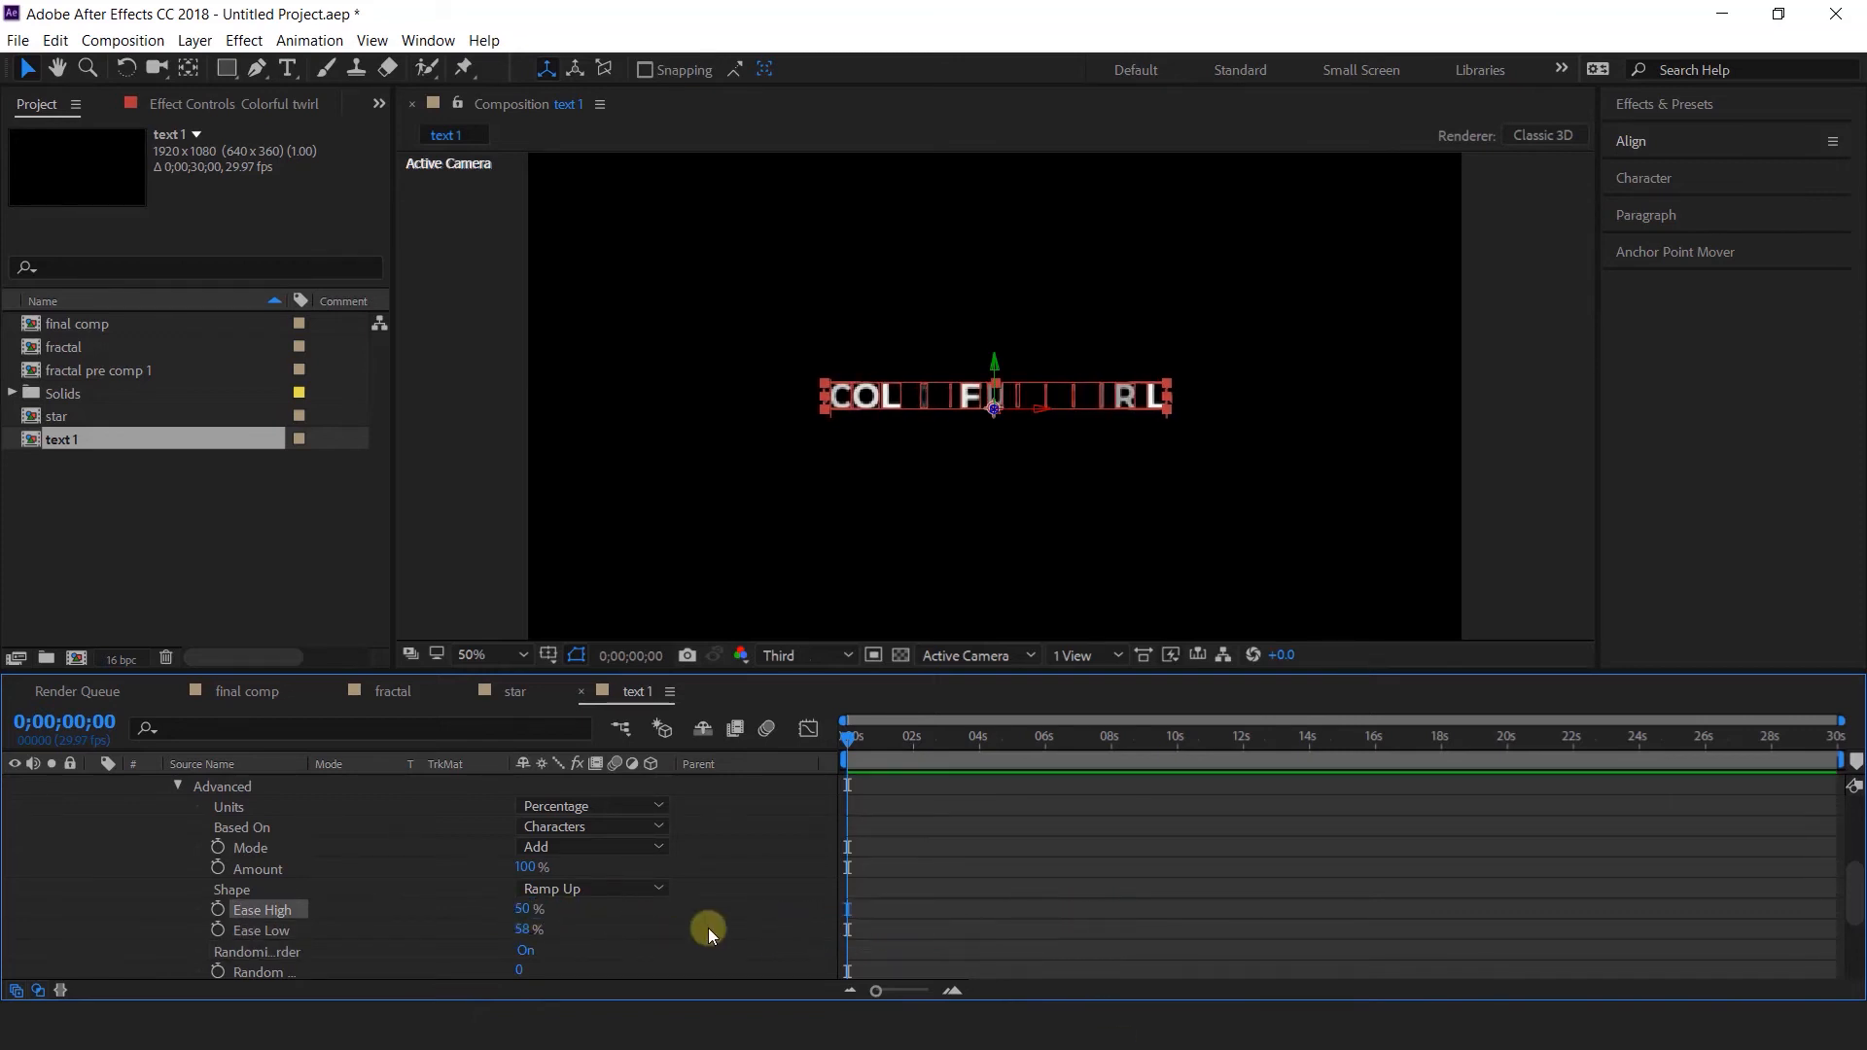
Keyframe Range Selector 1's Offset at 0;00;00;00 with a value of -100%.
scroll(733, 936, "up", 1)
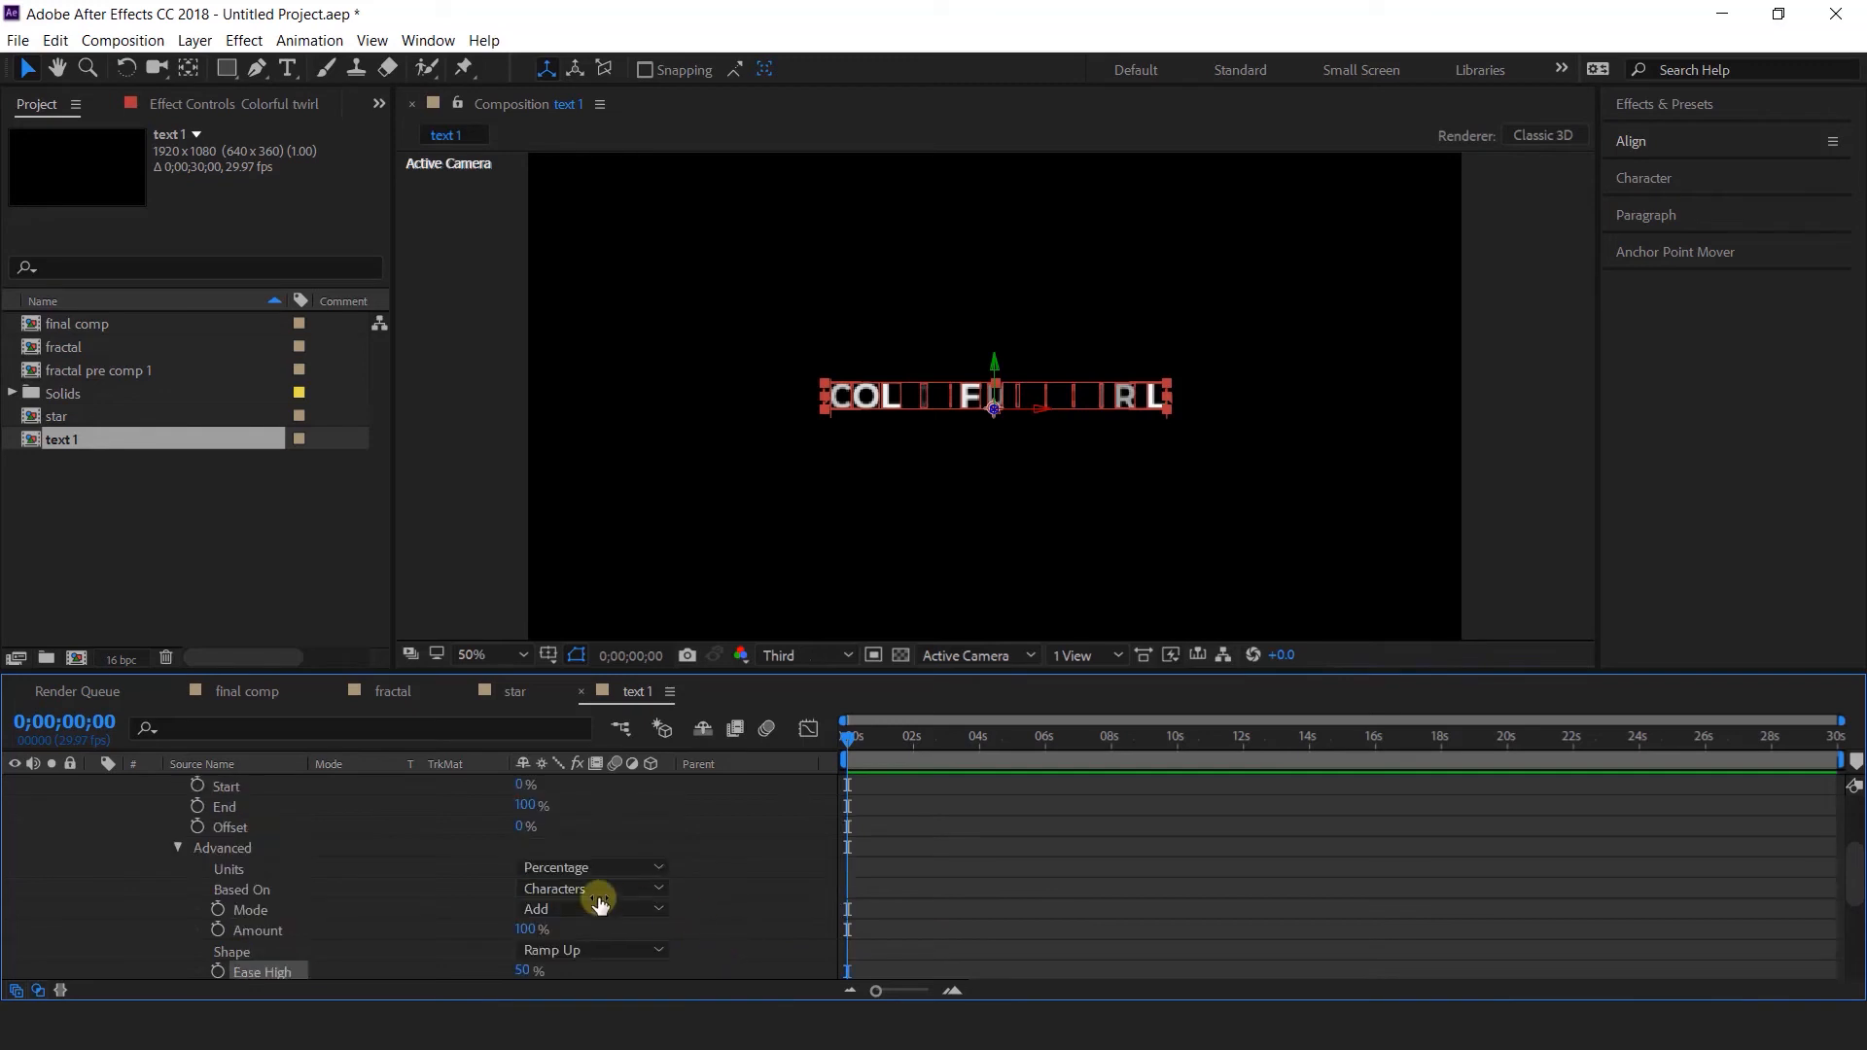
left_click(178, 848)
left_click(245, 828)
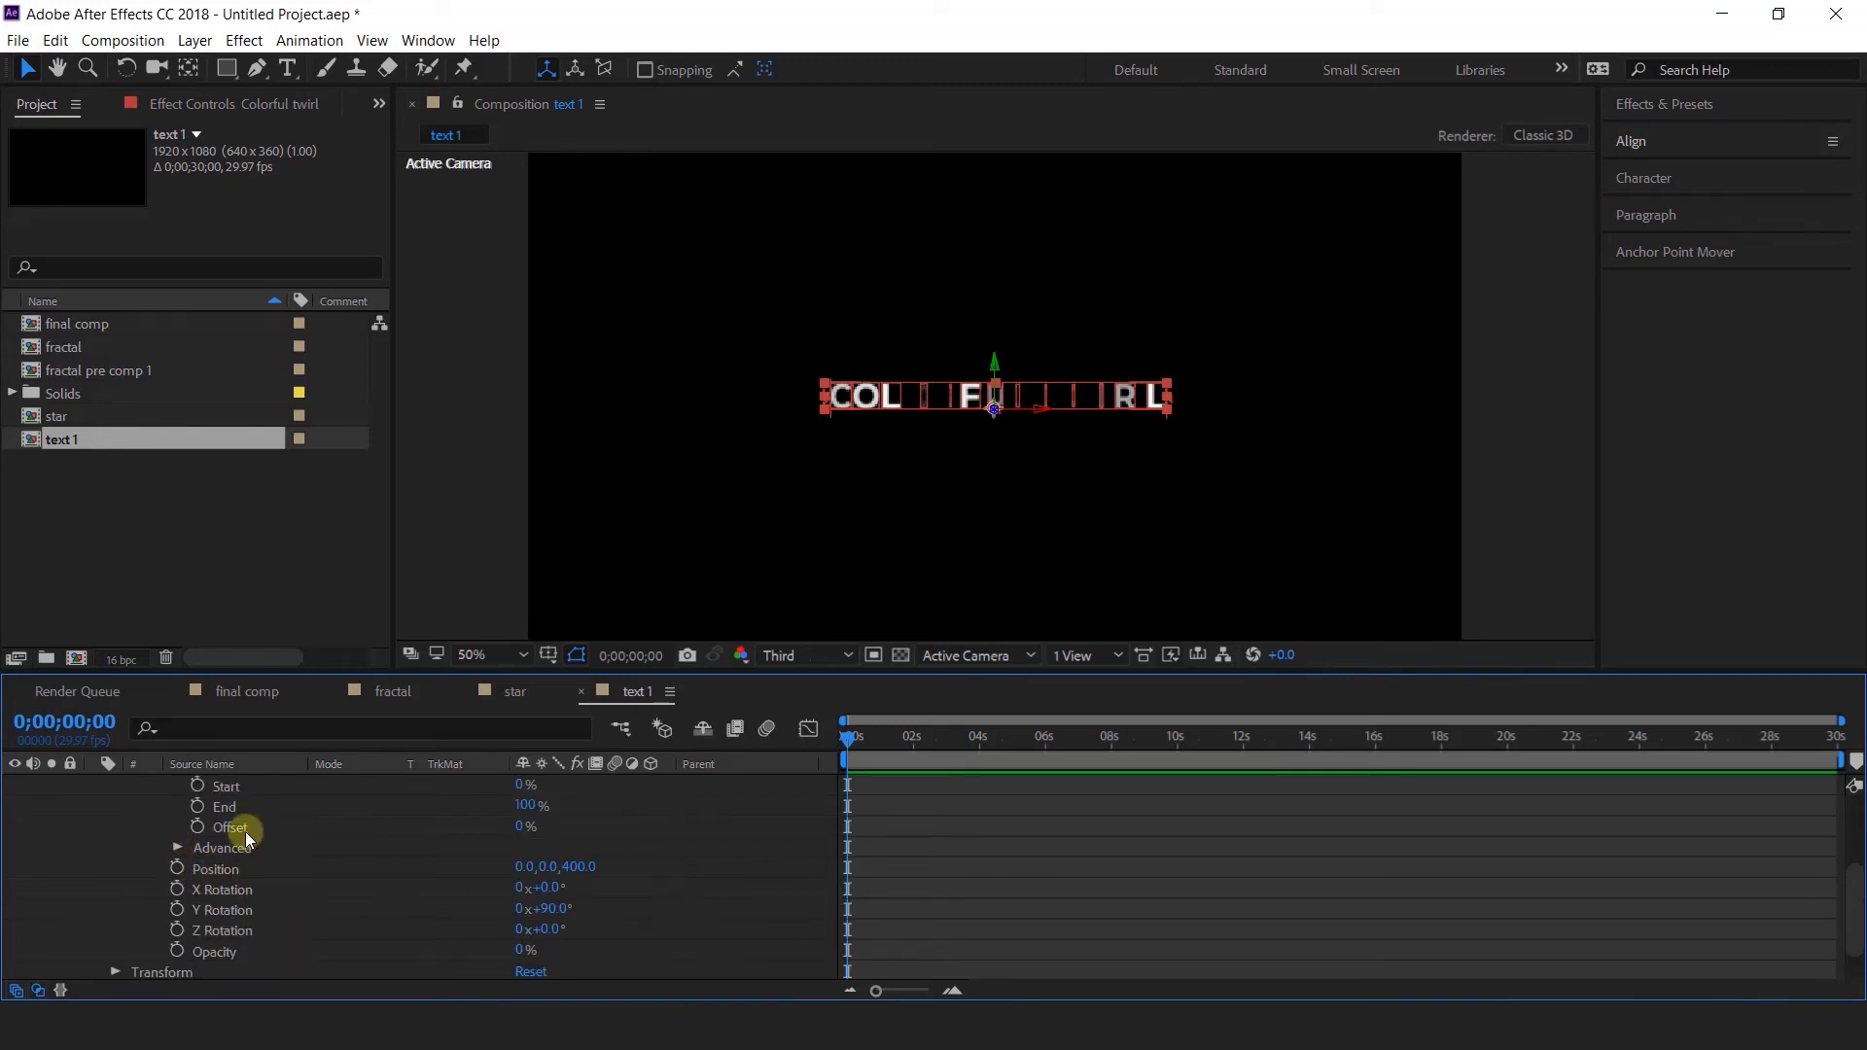
scroll(583, 846, "up", 1)
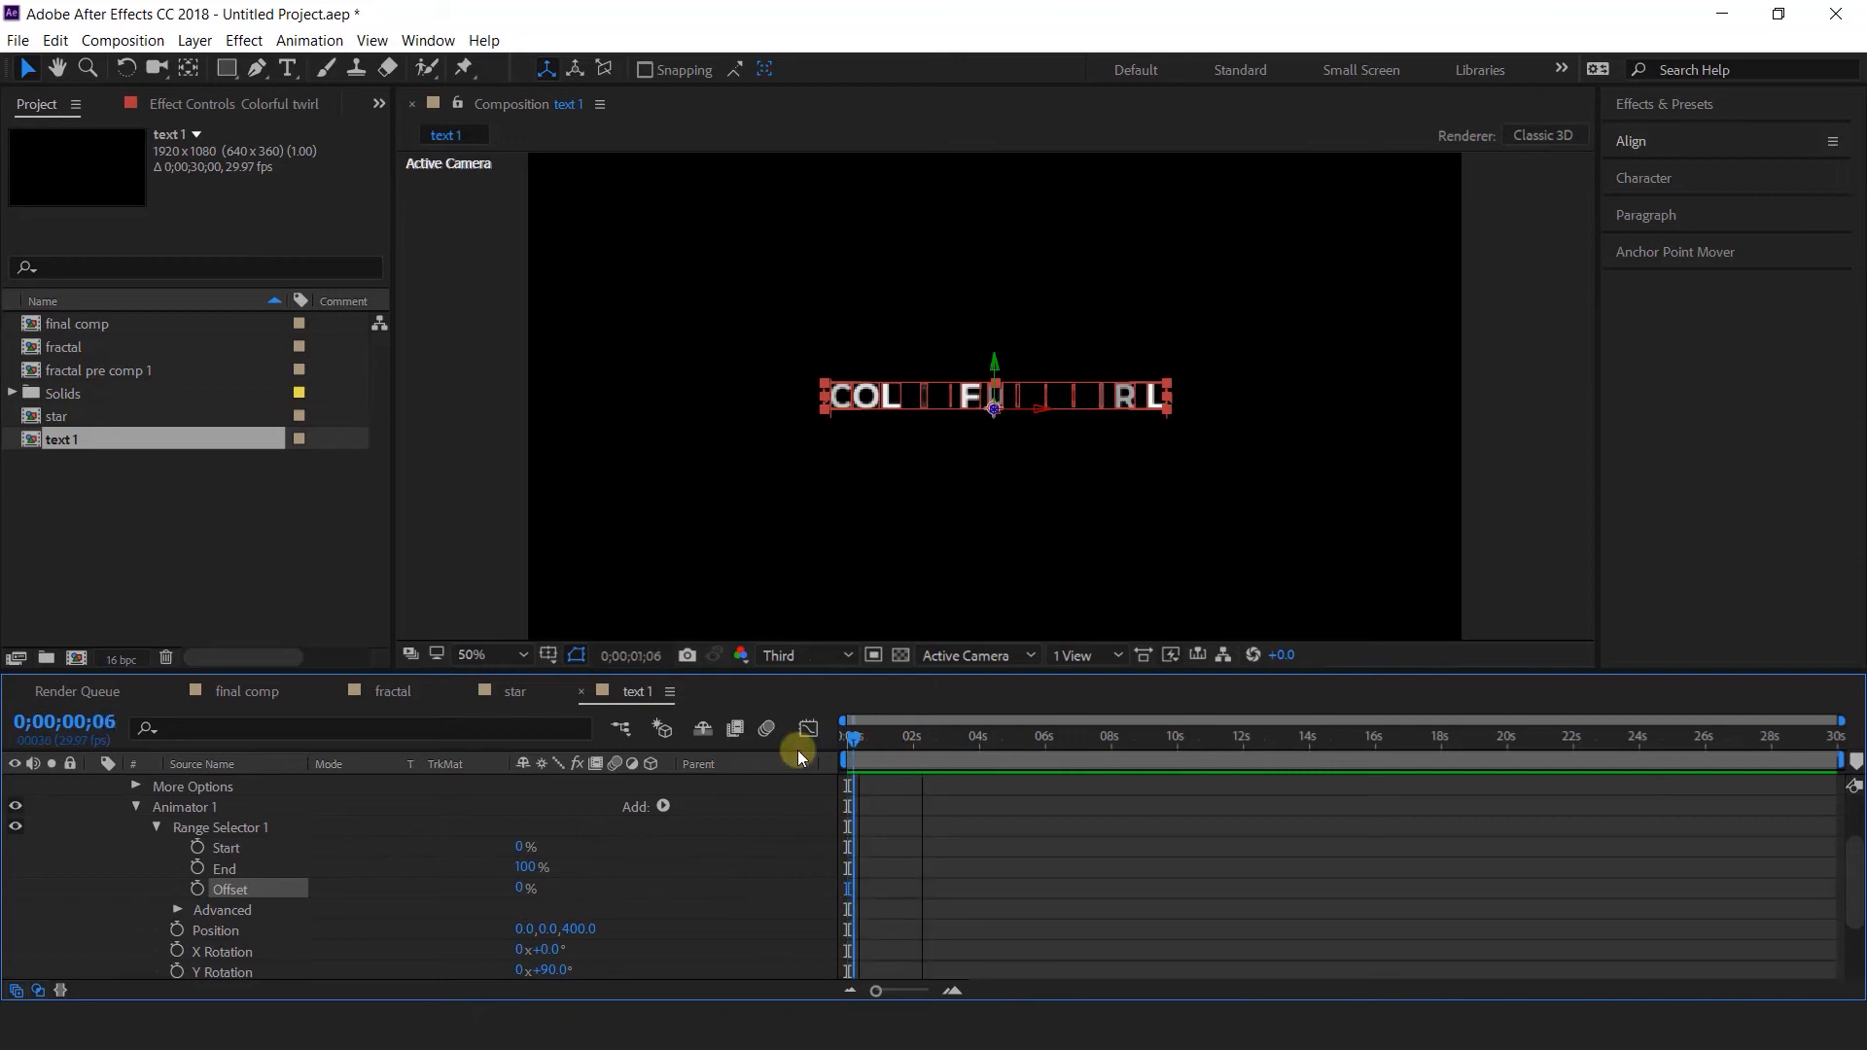
scroll(295, 815, "down", 1)
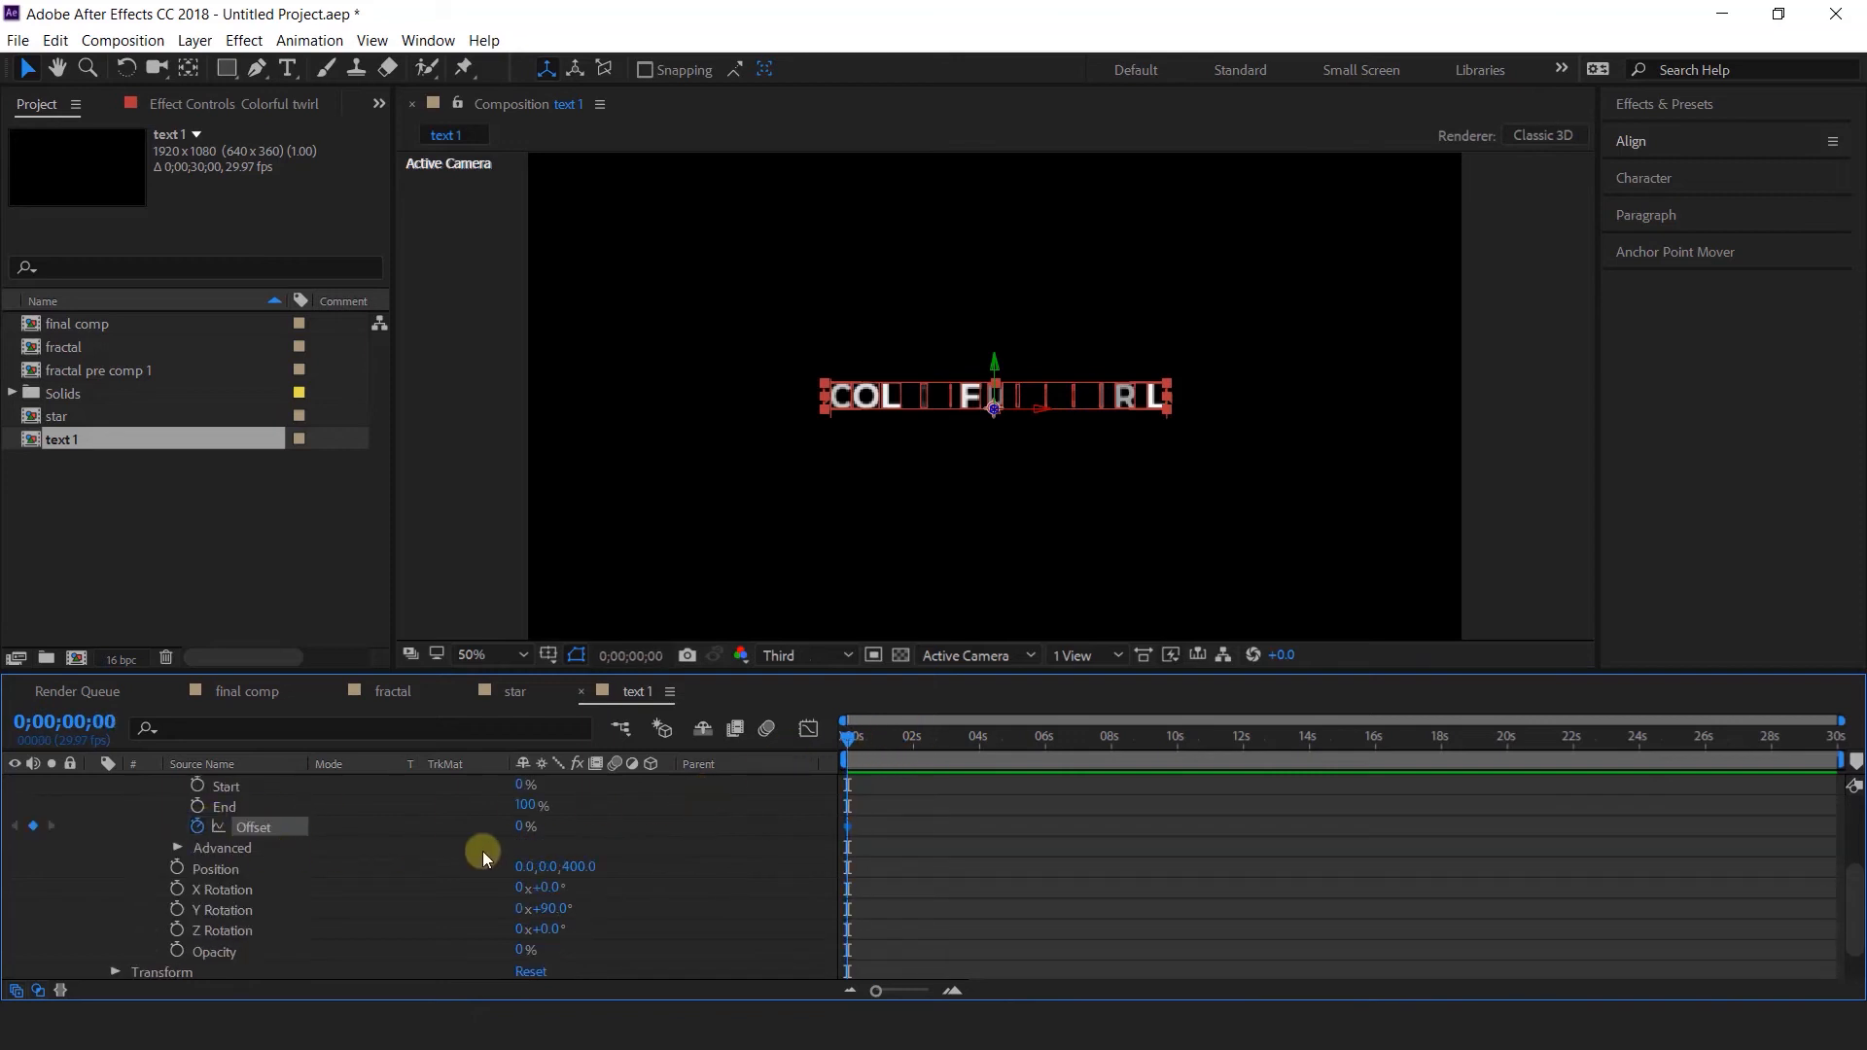
left_click(525, 827)
type("-100")
key("Return")
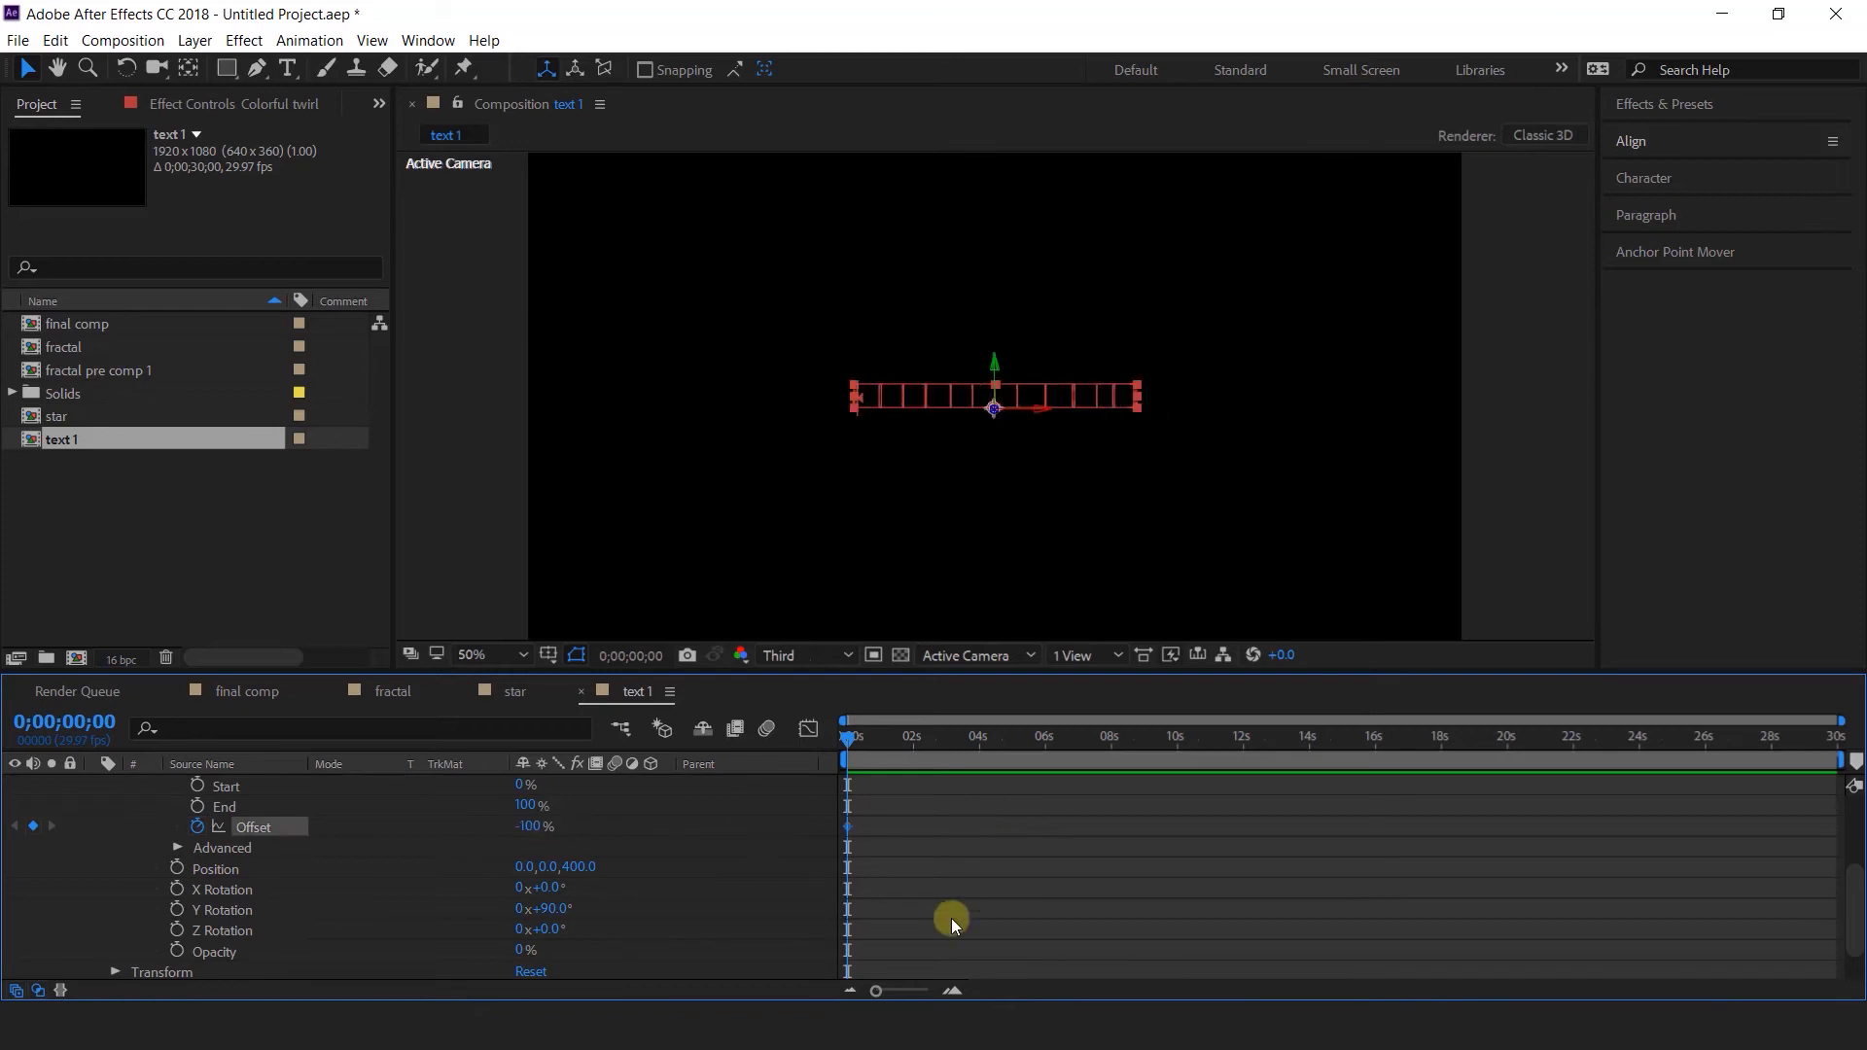
Add a second Offset keyframe of 100% at 0;00;01;13.
left_click(950, 992)
left_click_drag(861, 741, 941, 744)
left_click(559, 827)
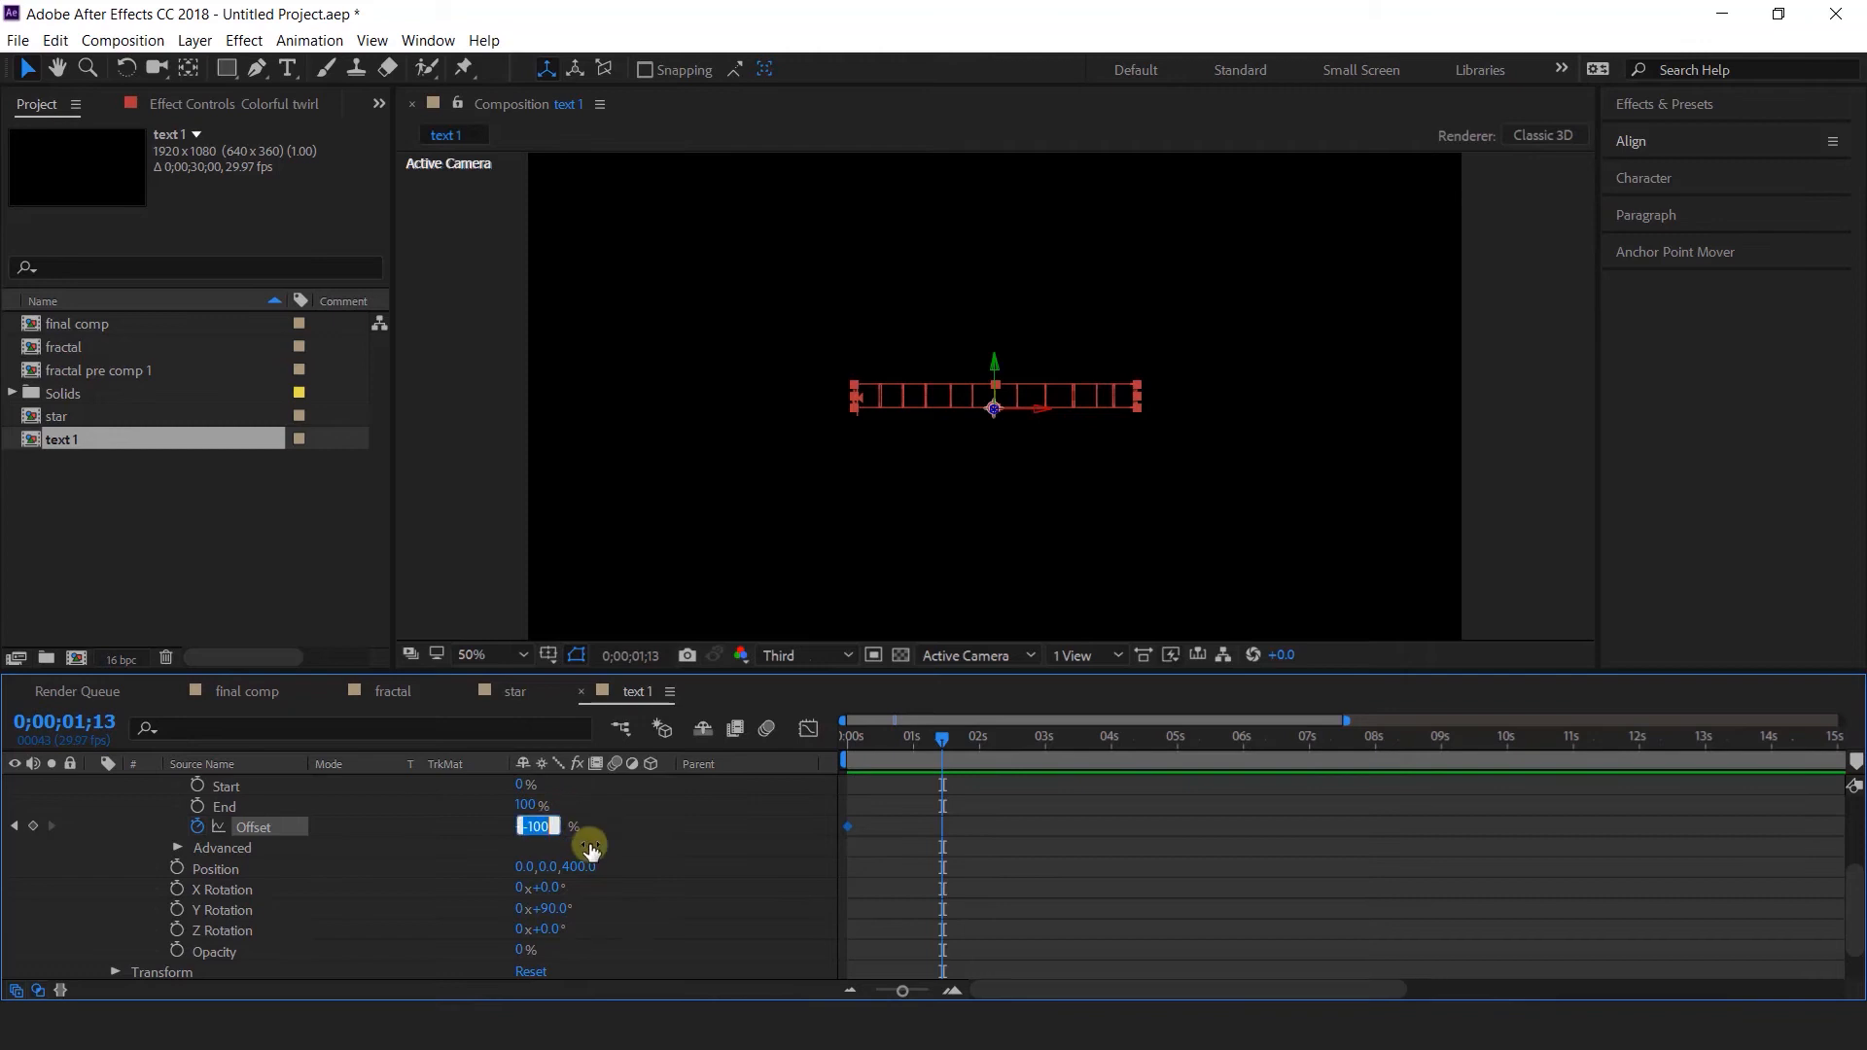
type("100")
key("Return")
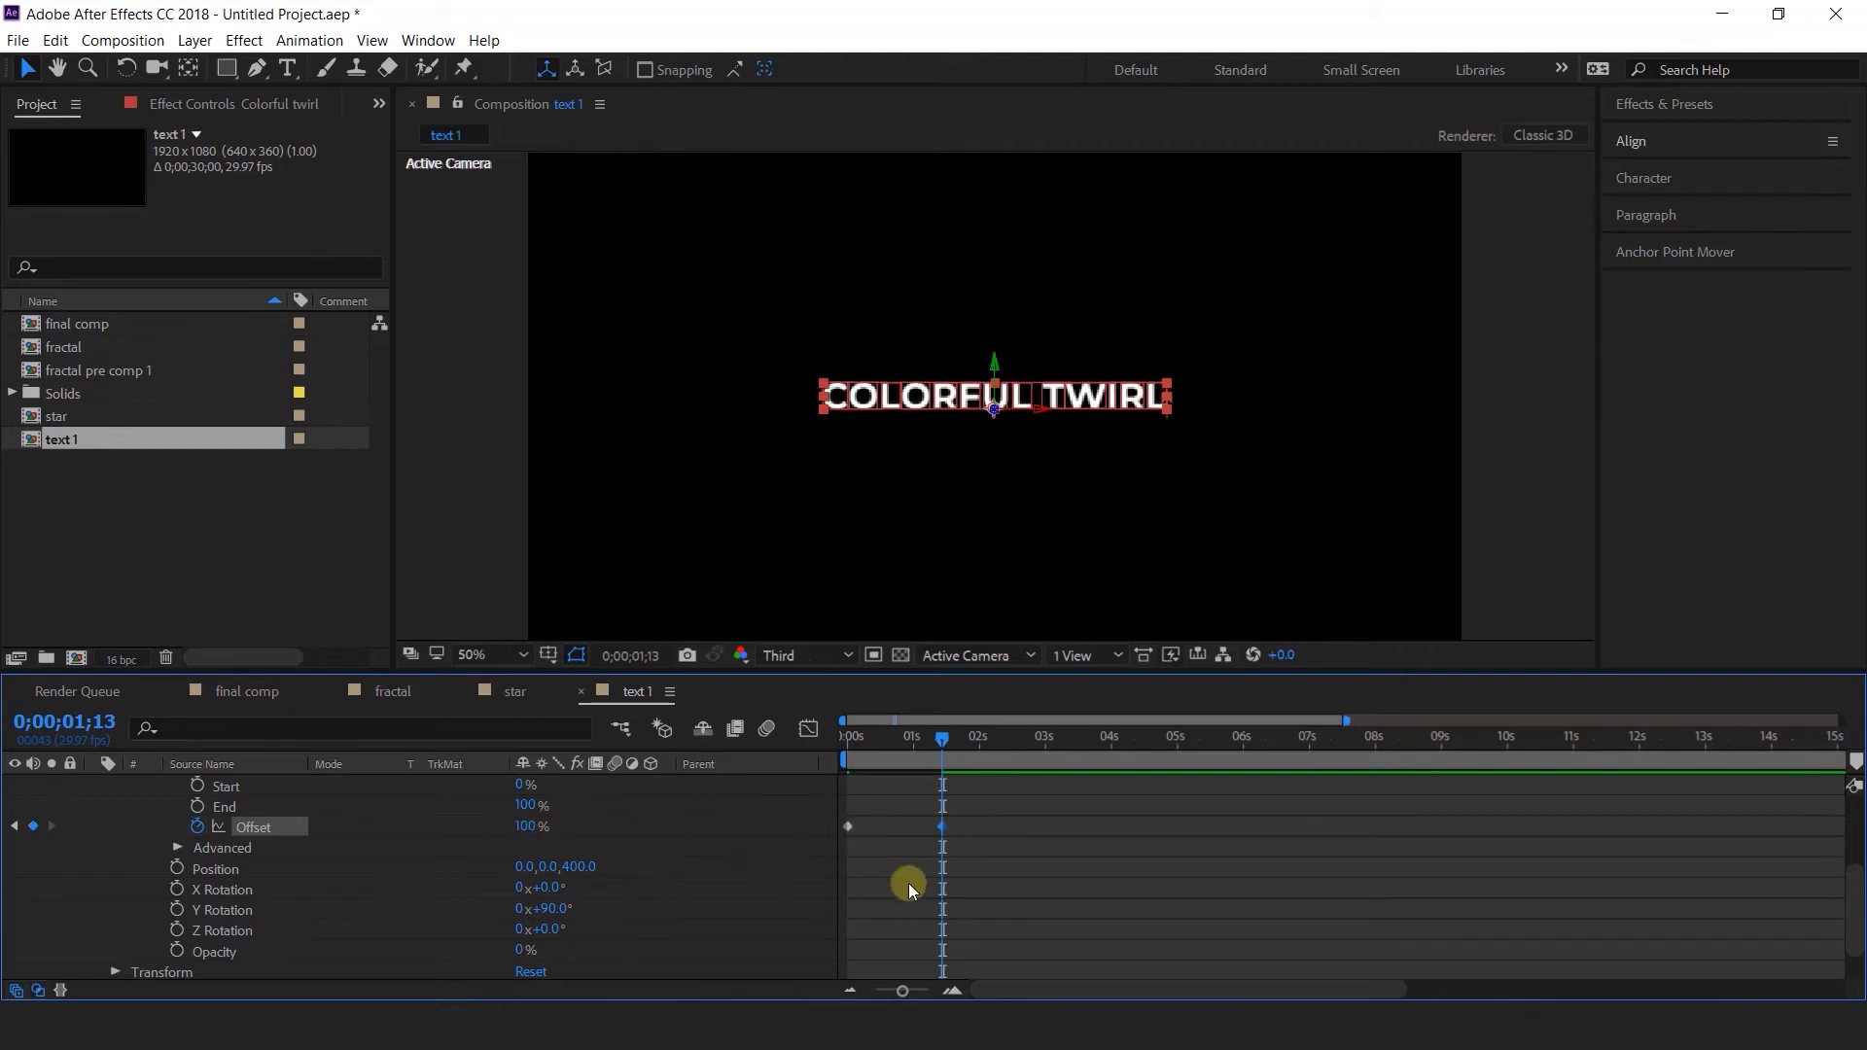
Preview the text animation and slow it by moving the second Offset keyframe to 0;00;03;00.
left_click_drag(942, 741, 851, 753)
key("space")
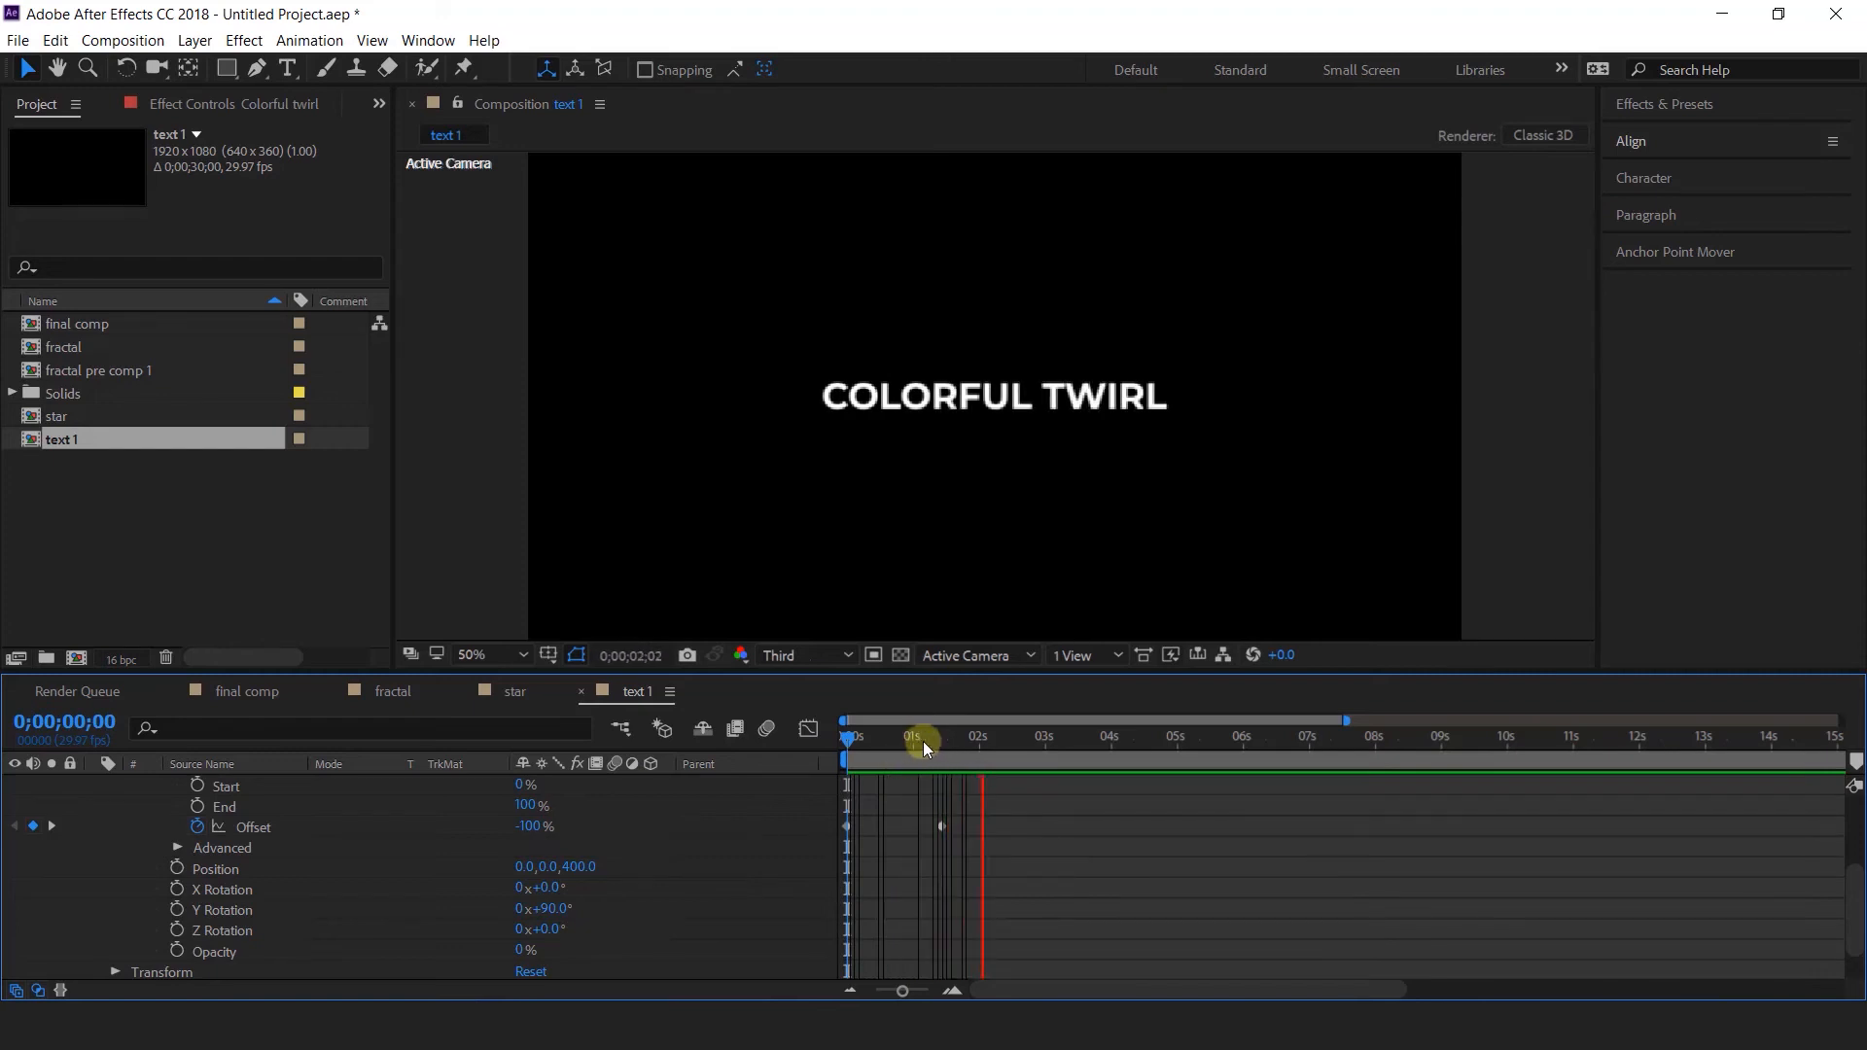
left_click_drag(926, 741, 943, 745)
left_click_drag(1041, 826, 1252, 833)
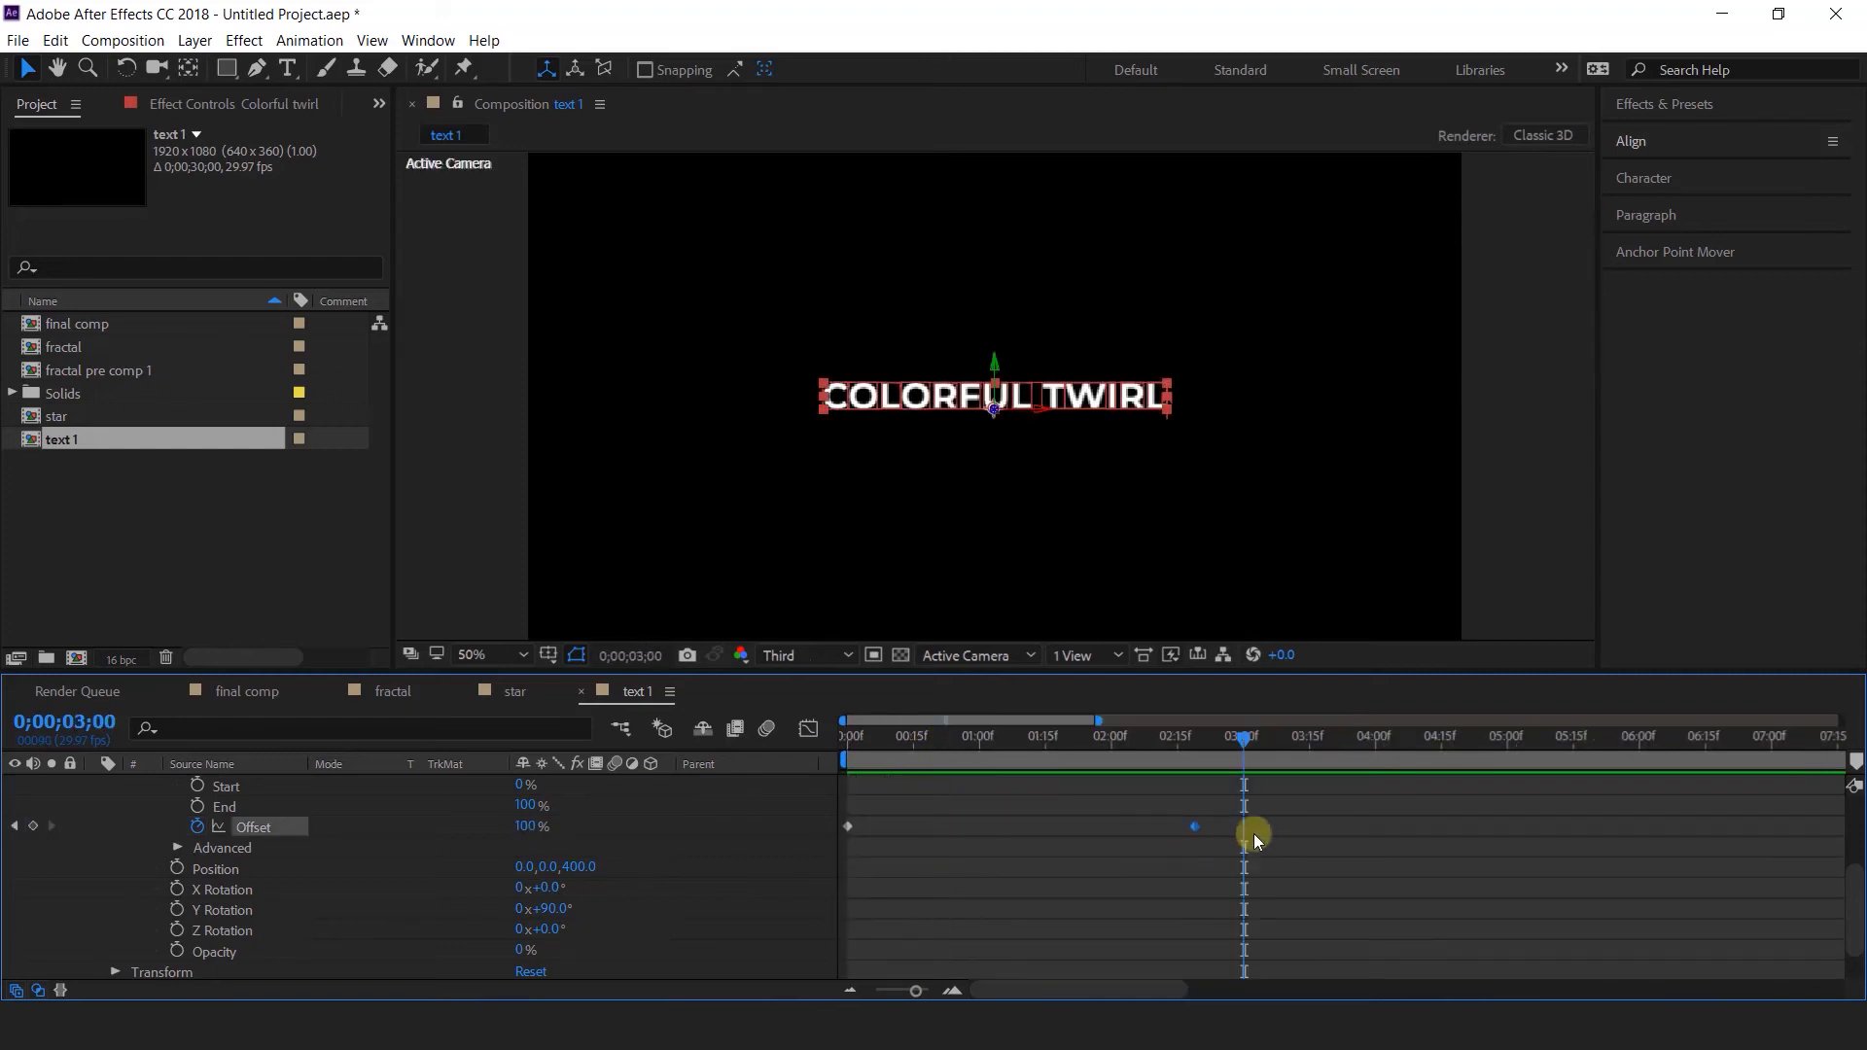
key("Home")
key("space")
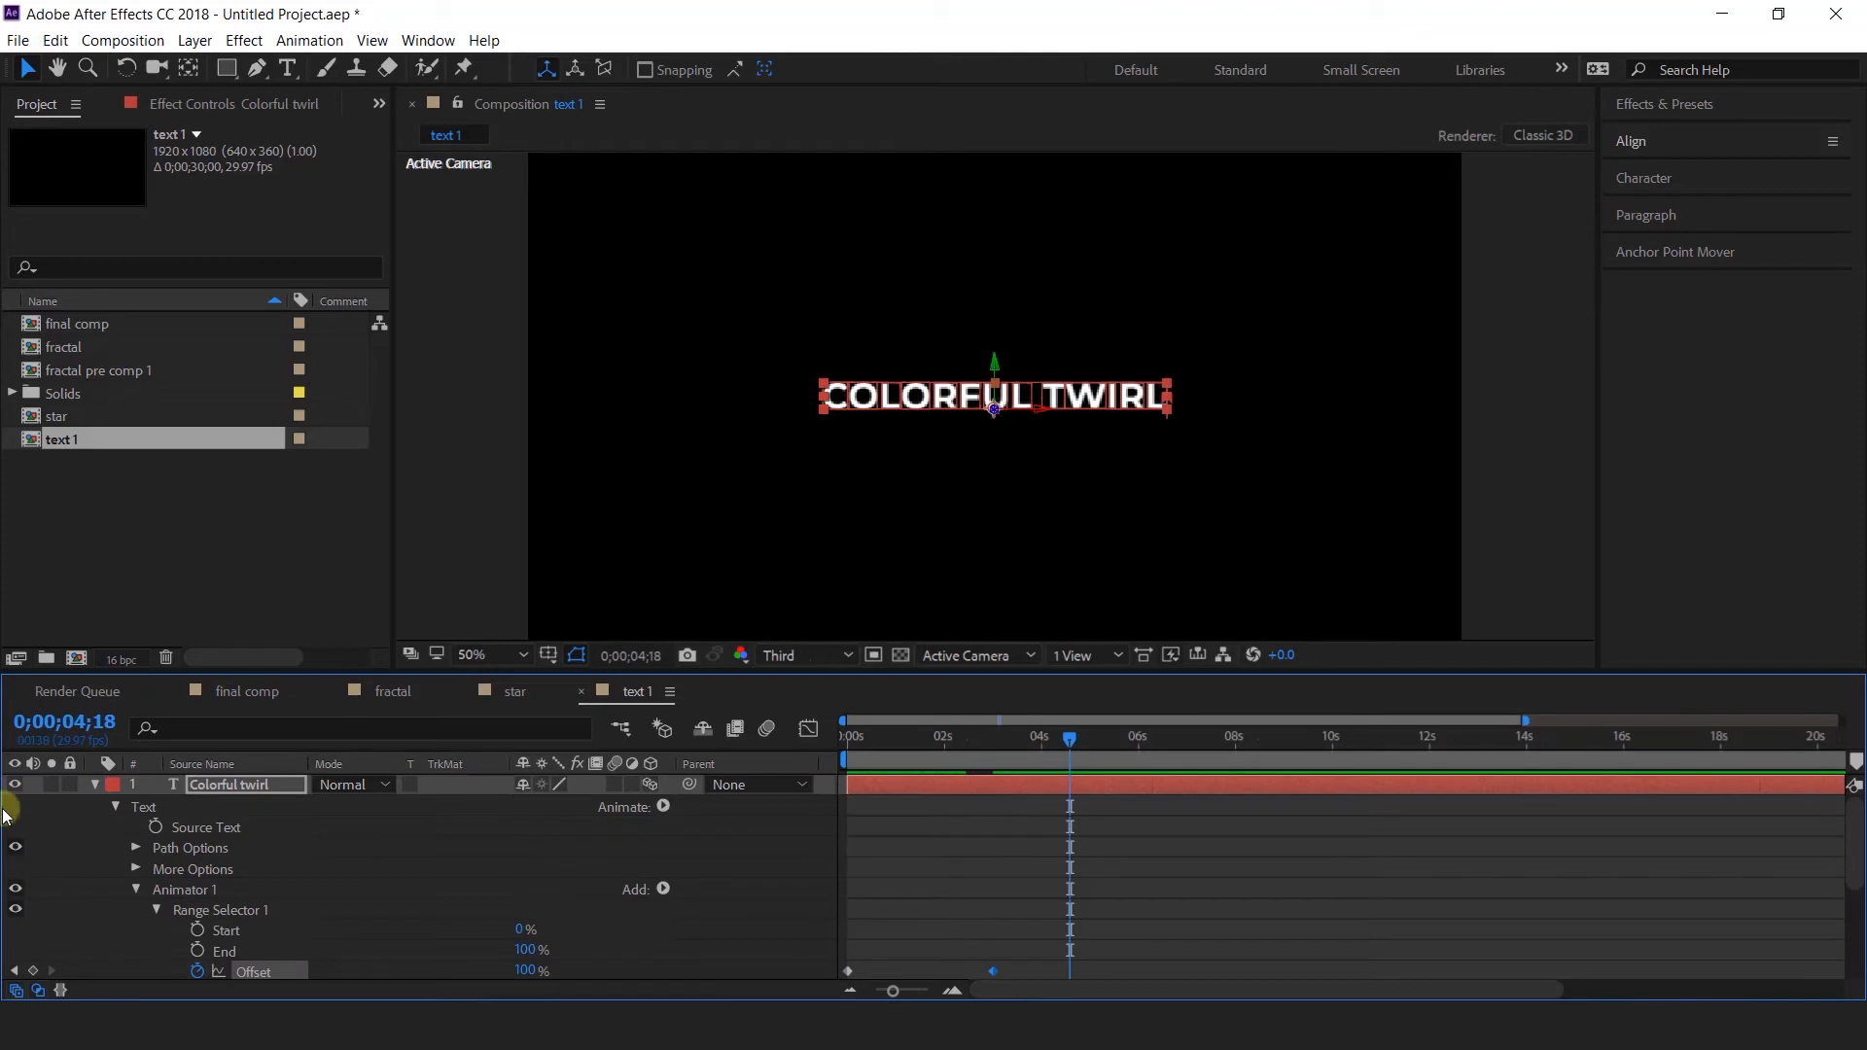
Duplicate the Colorful twirl text layer and move the copy just below the original line.
left_click(411, 894)
left_click_drag(953, 739, 1029, 741)
left_click(254, 786)
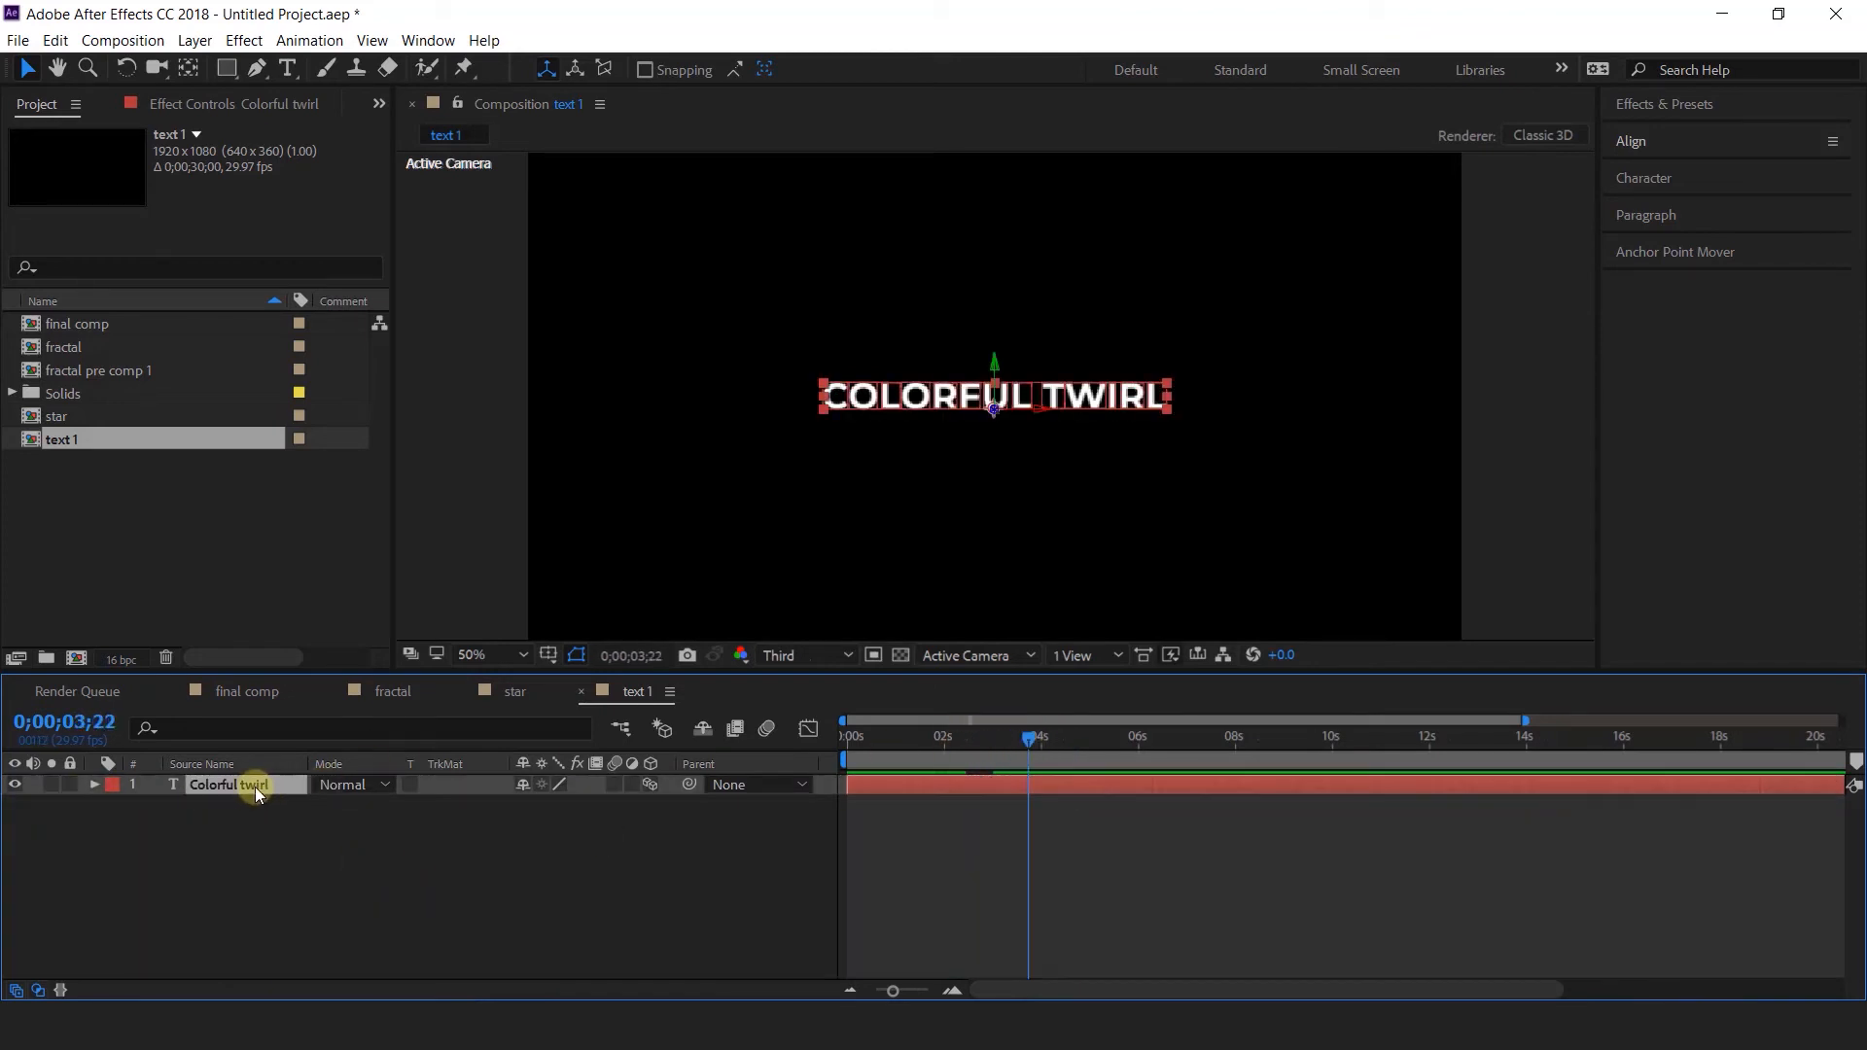
key("ctrl+d")
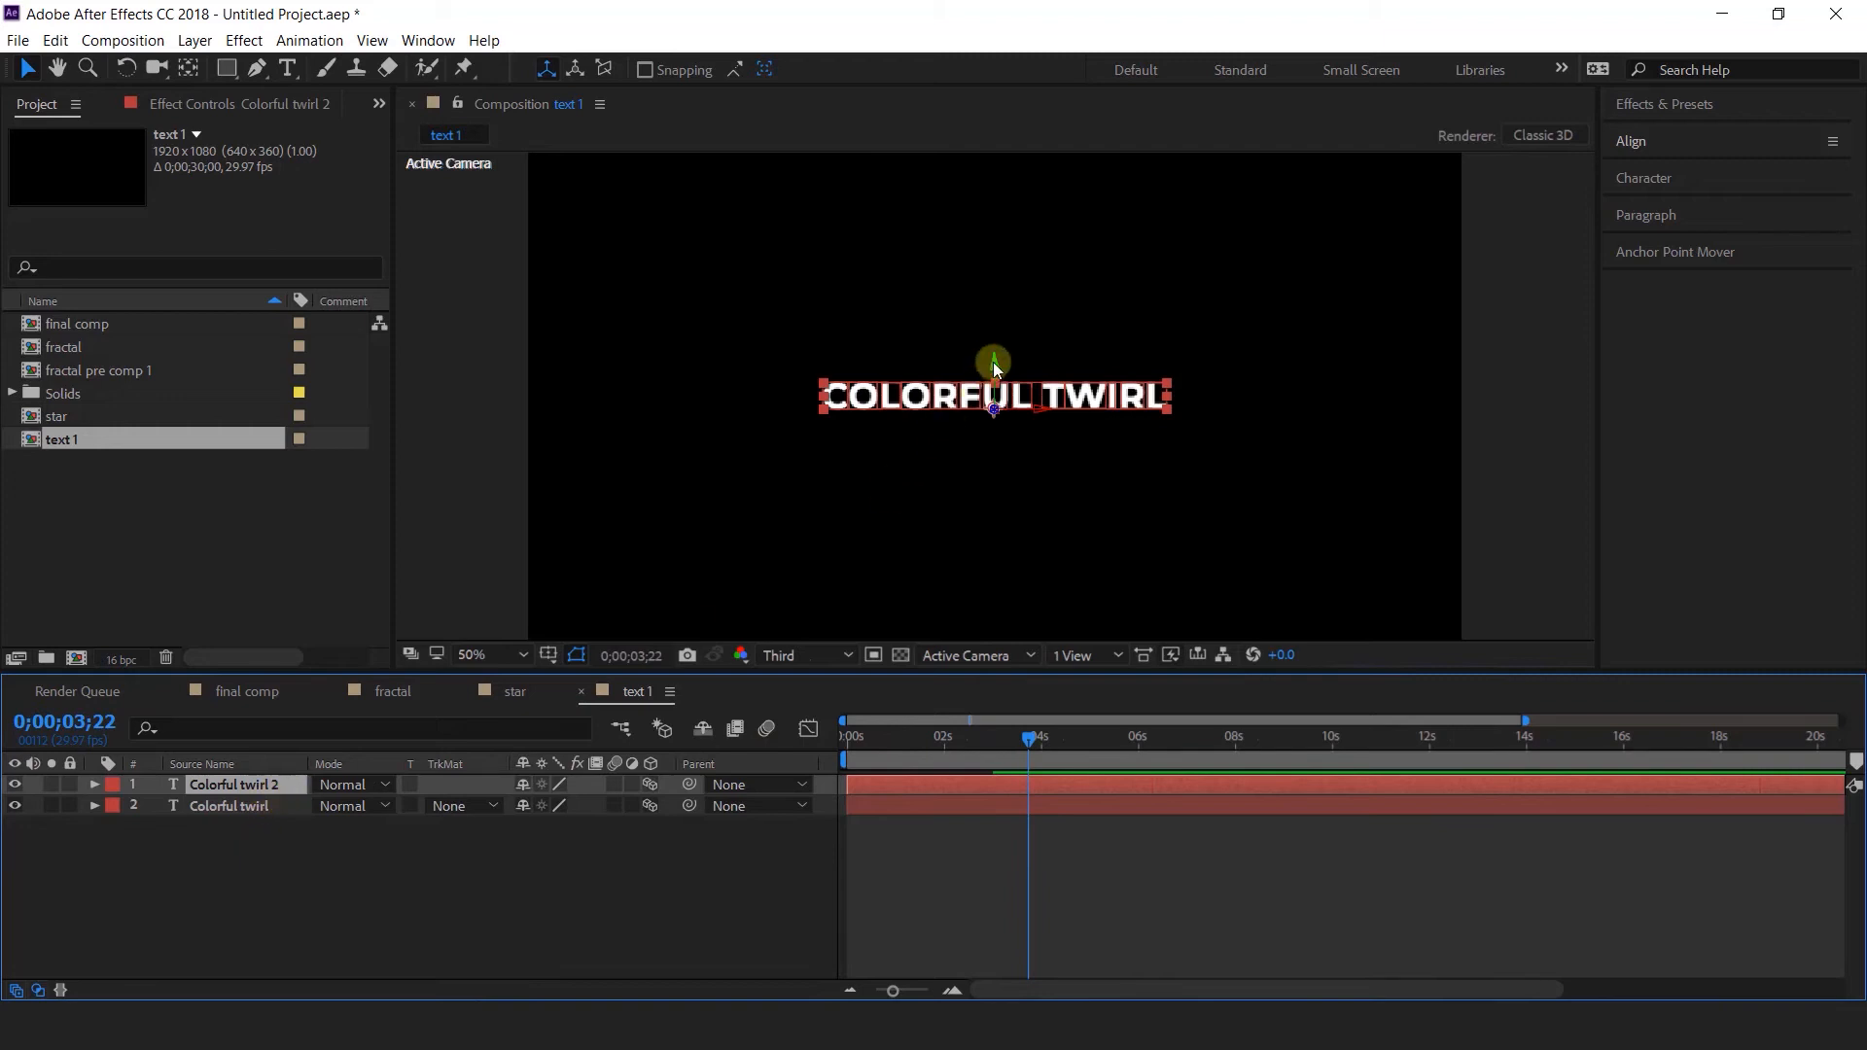
left_click_drag(996, 372, 992, 423)
Replace the duplicated line's text with "title".
double_click(1082, 448)
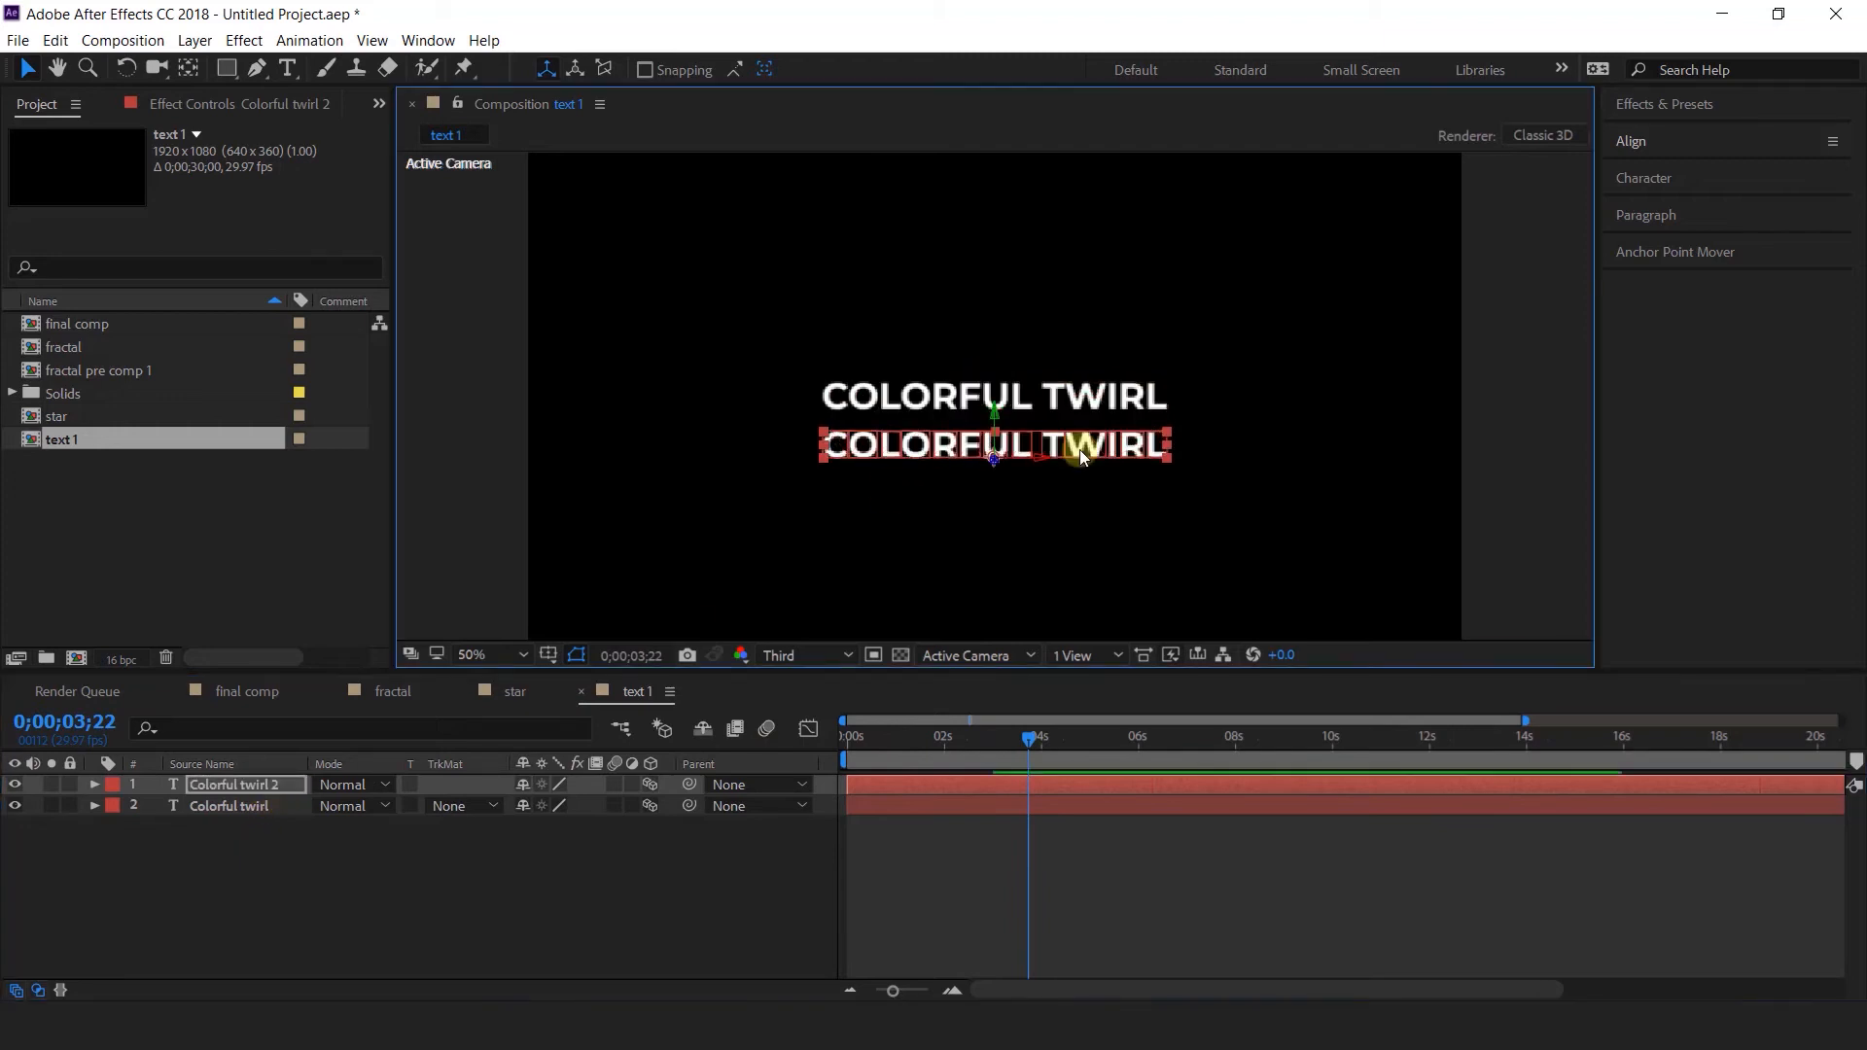
type("title")
left_click(27, 68)
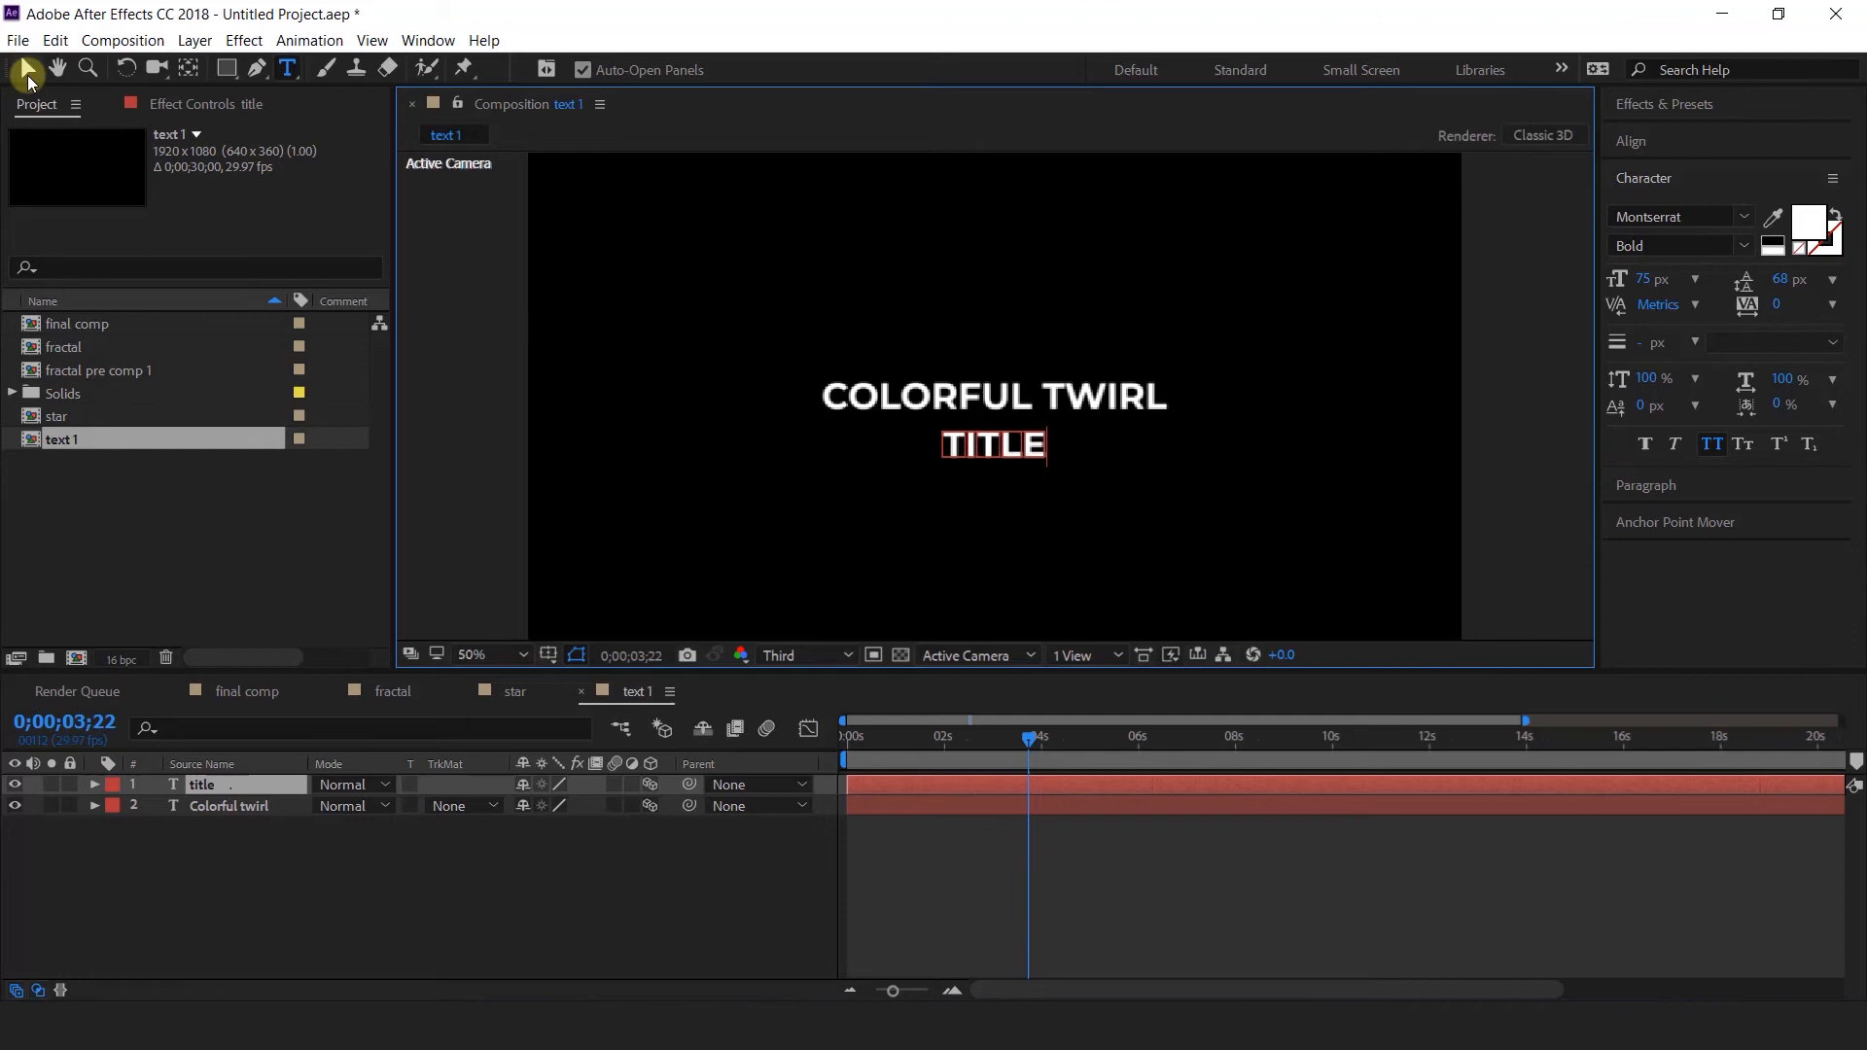
Restyle the title line to Montserrat Regular at 66 px and nudge it slightly closer to the line above.
left_click(1738, 245)
left_click(1662, 411)
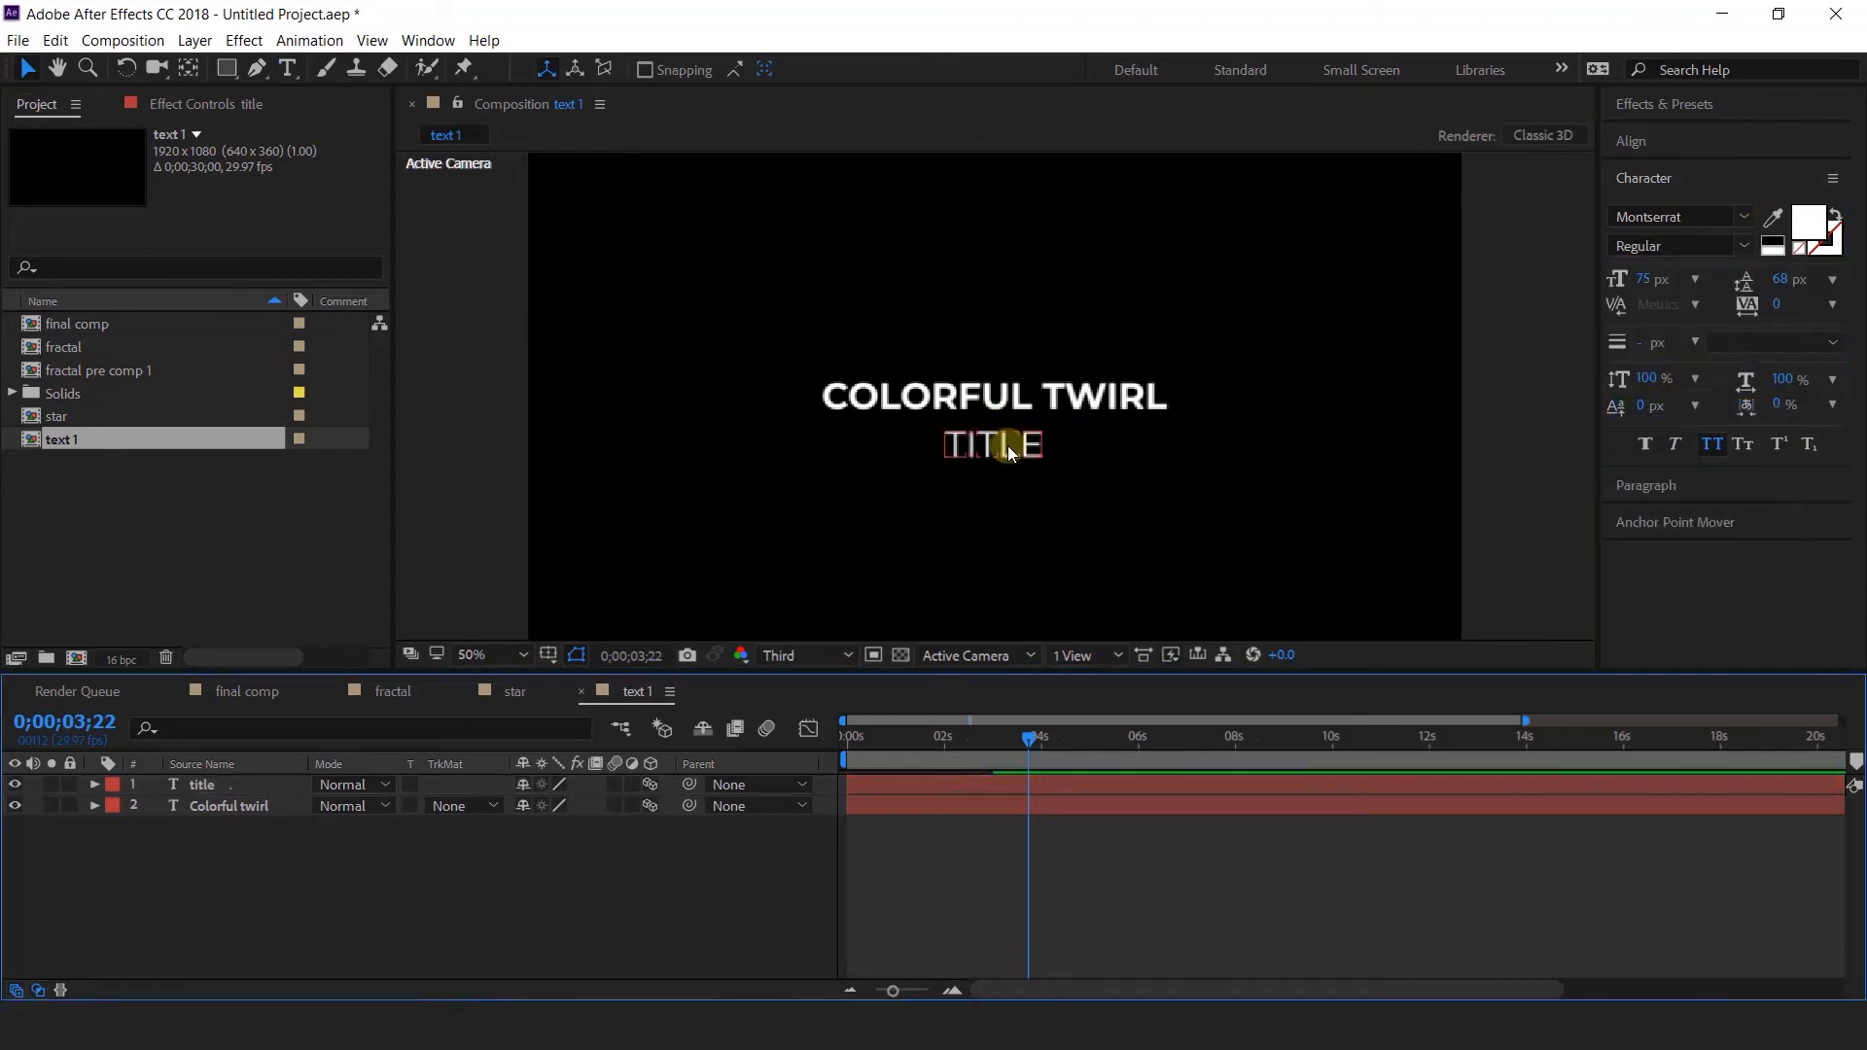
left_click_drag(1632, 280, 1624, 283)
left_click(725, 901)
left_click(1001, 418)
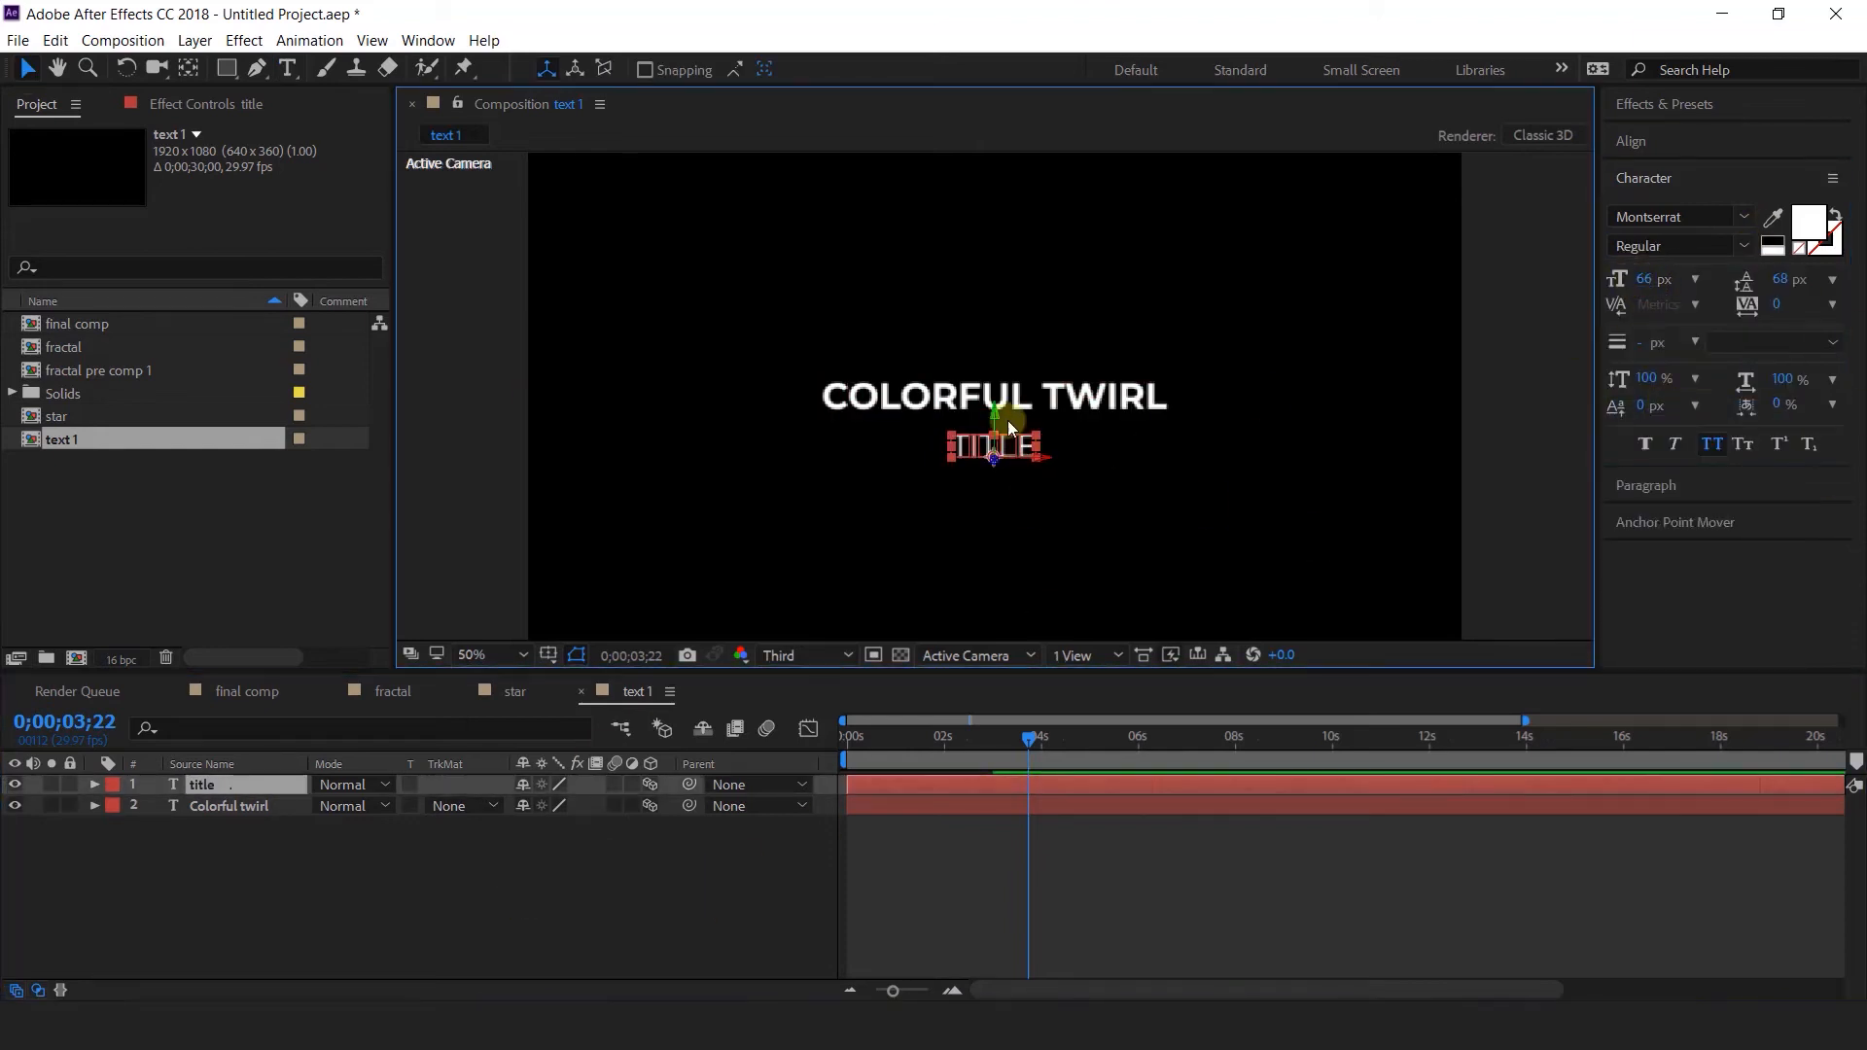
left_click(958, 878)
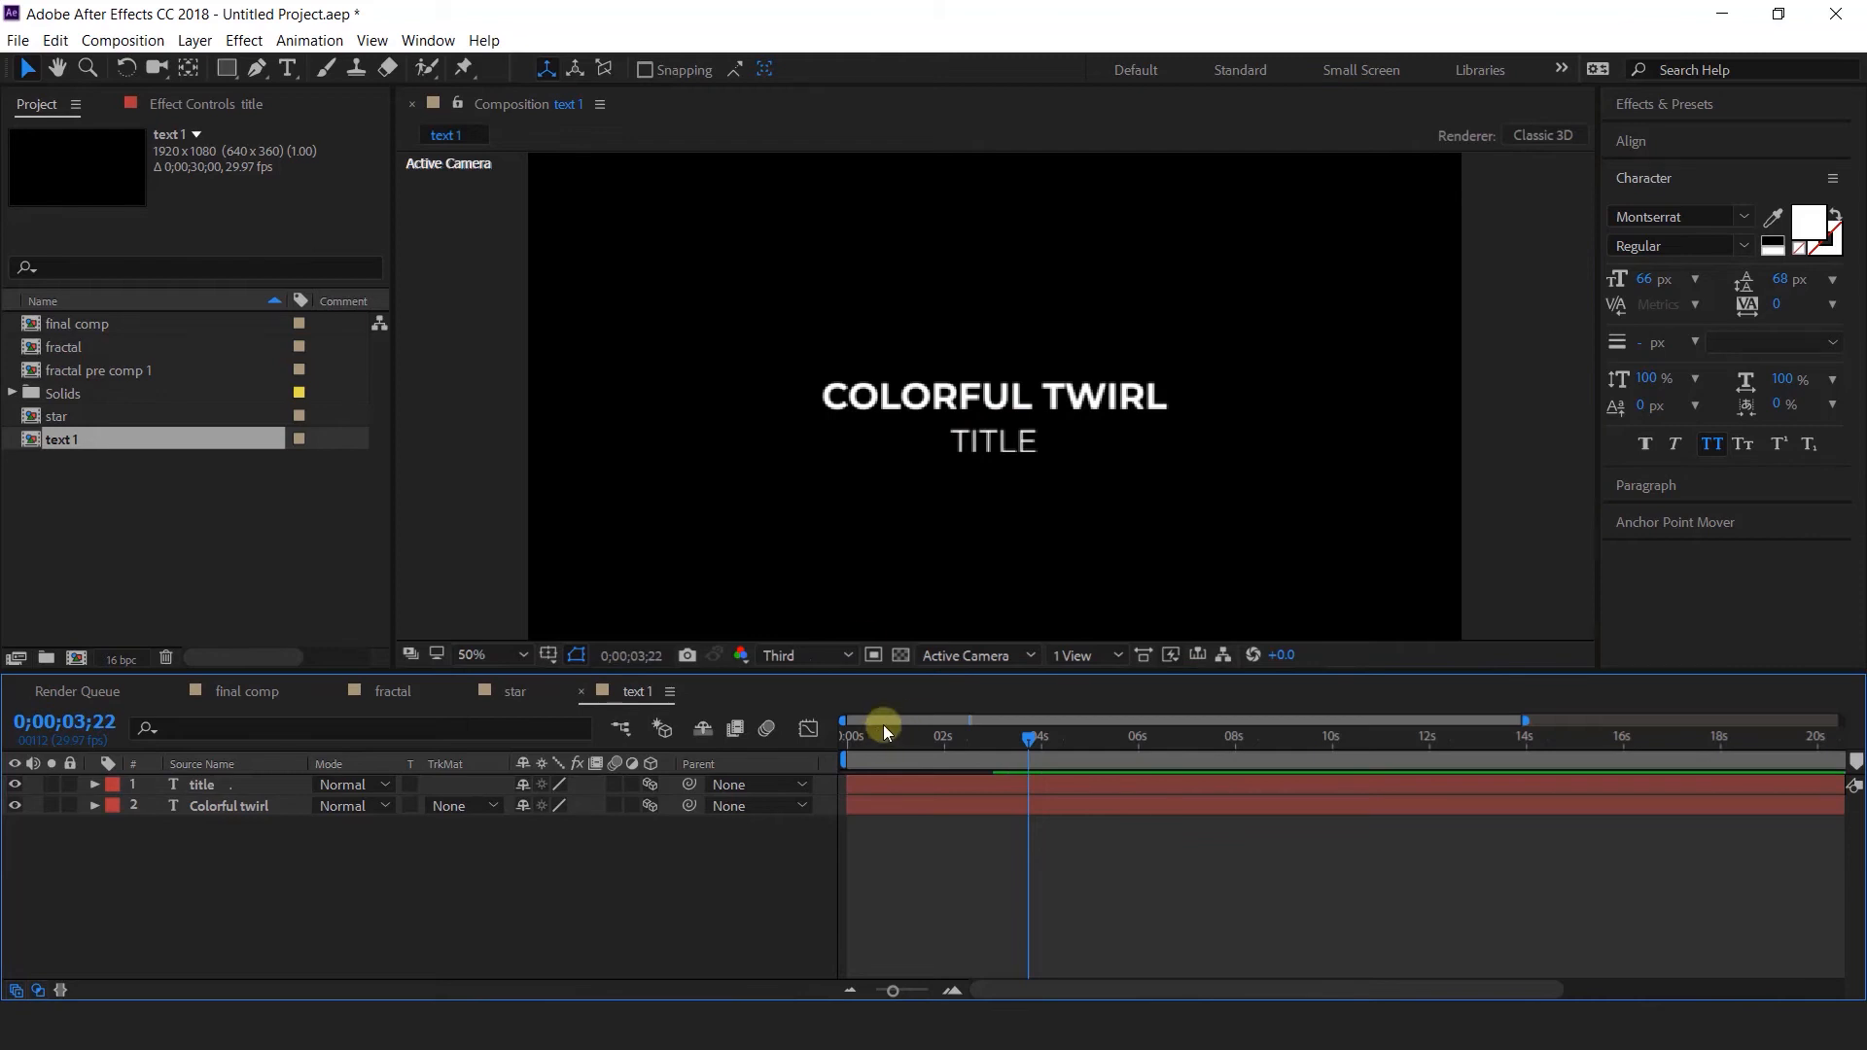
Add the text 1 composition as the top layer of final comp and preview the result.
left_click(251, 696)
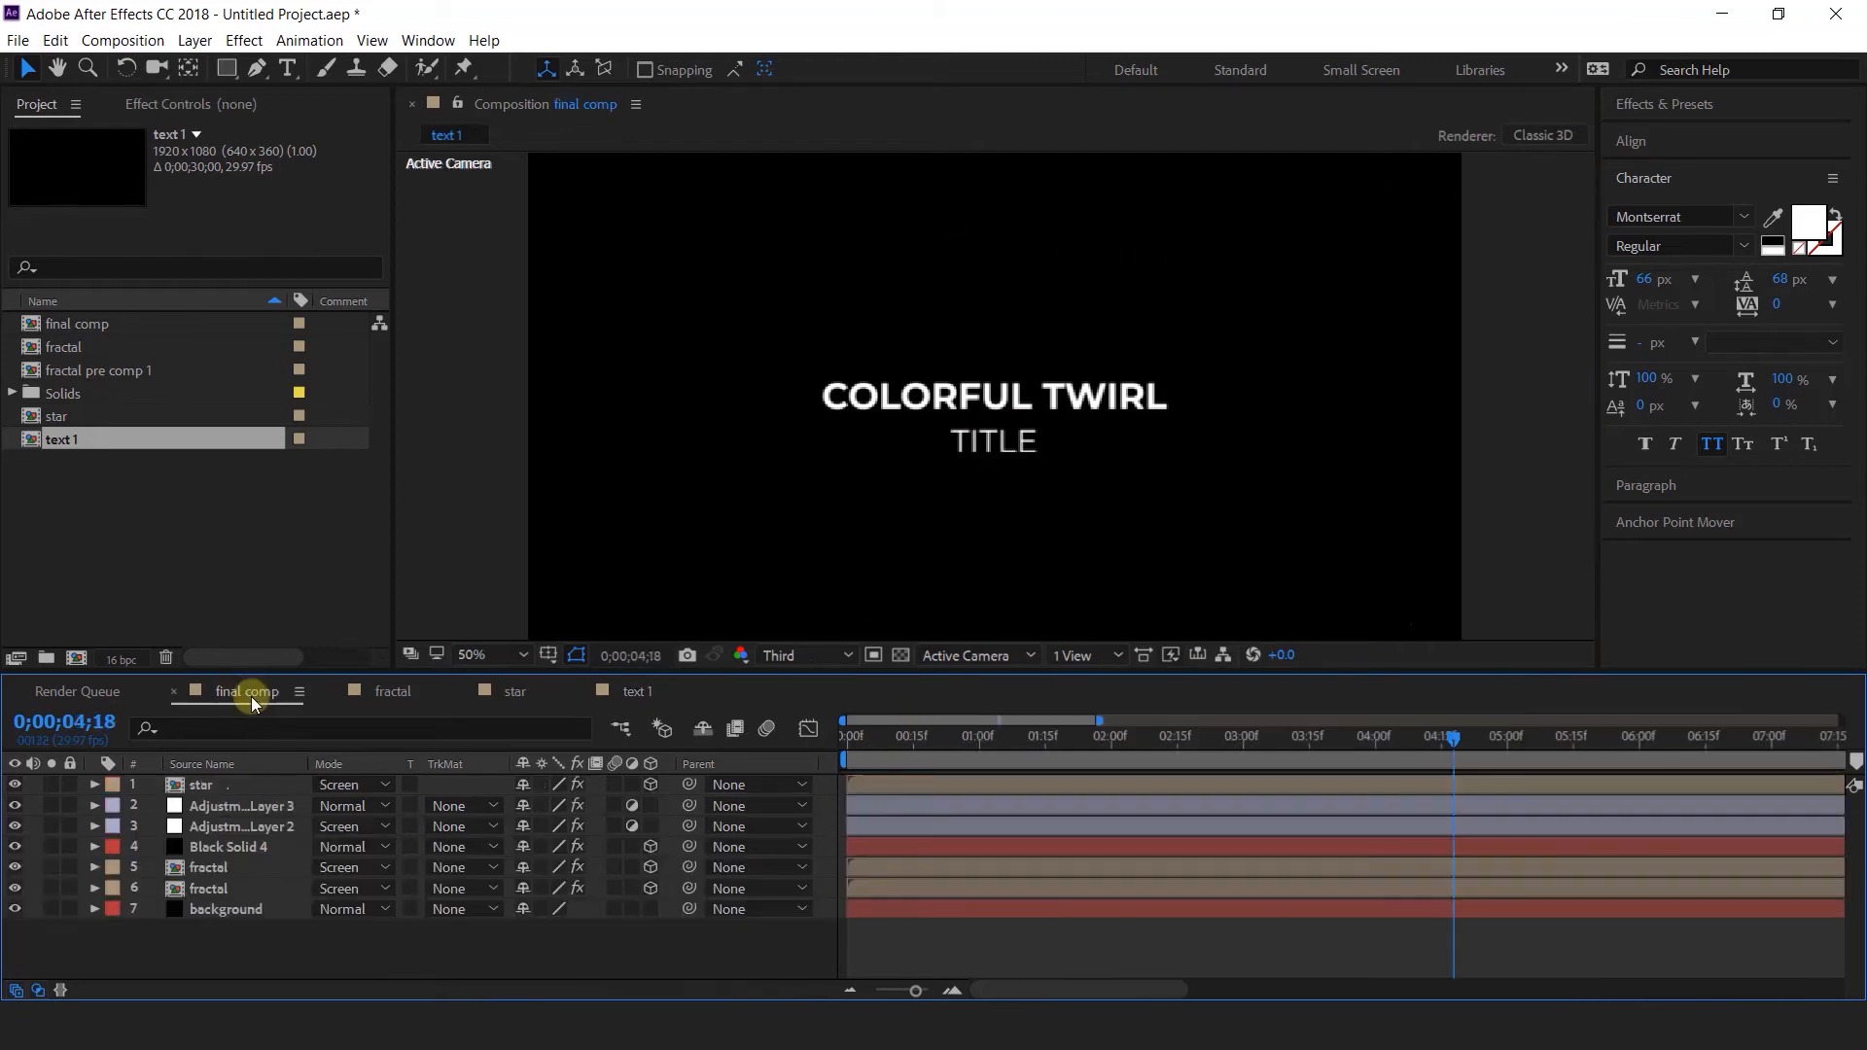
left_click_drag(34, 442, 213, 783)
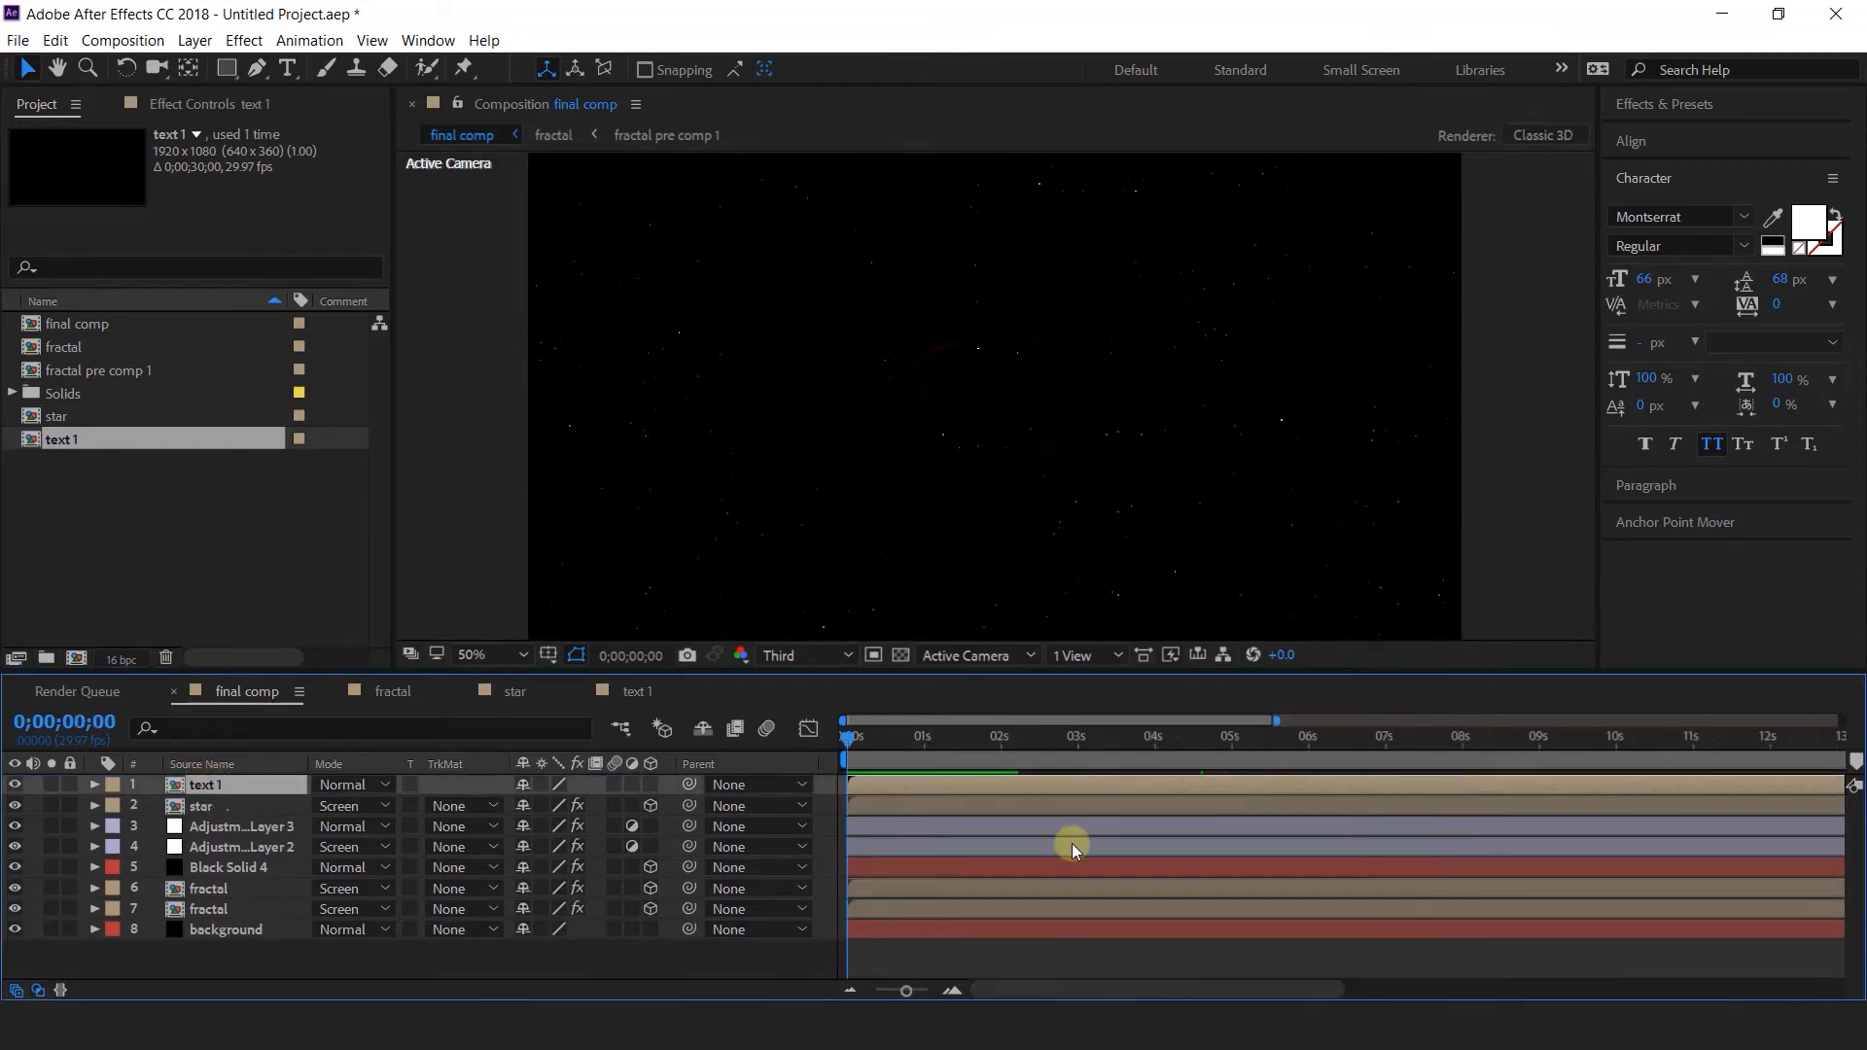
key("space")
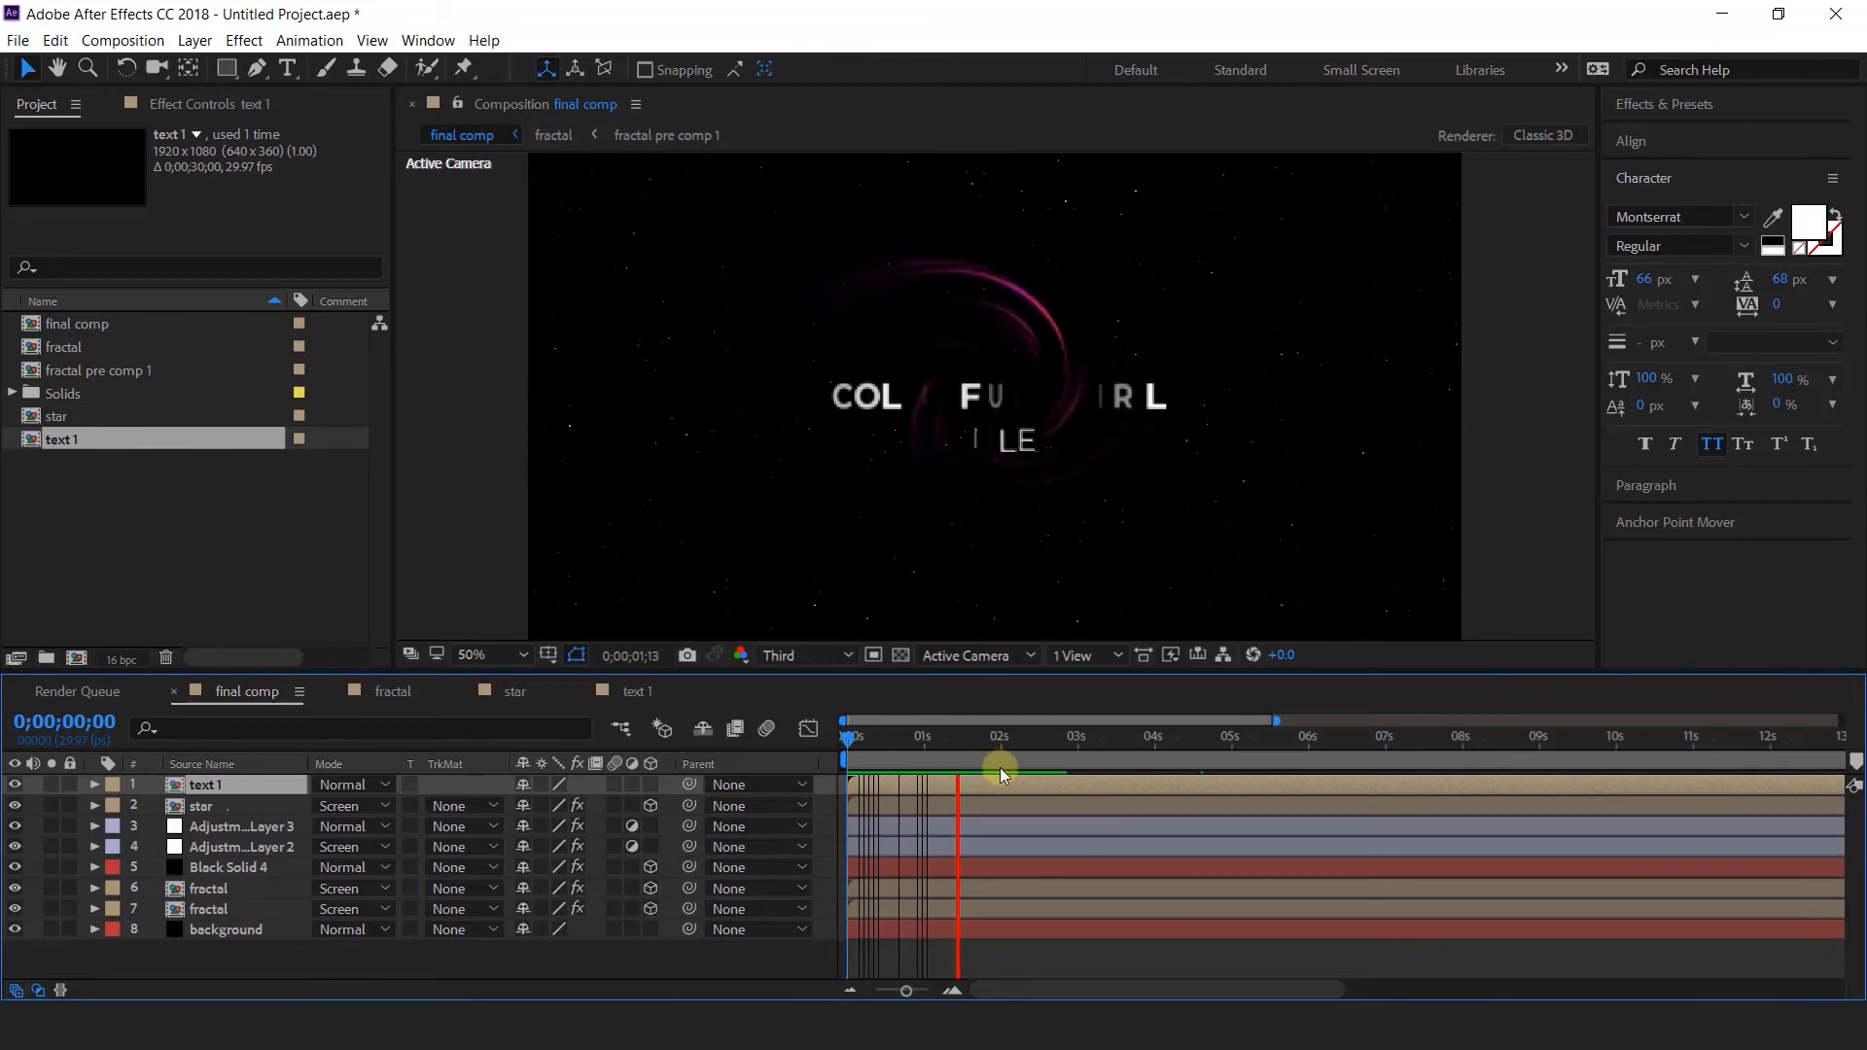
Delay the text 1 layer so it starts at about 0.6 s, and preview the timing.
left_click(1009, 740)
left_click_drag(926, 782, 945, 782)
left_click(869, 739)
key("space")
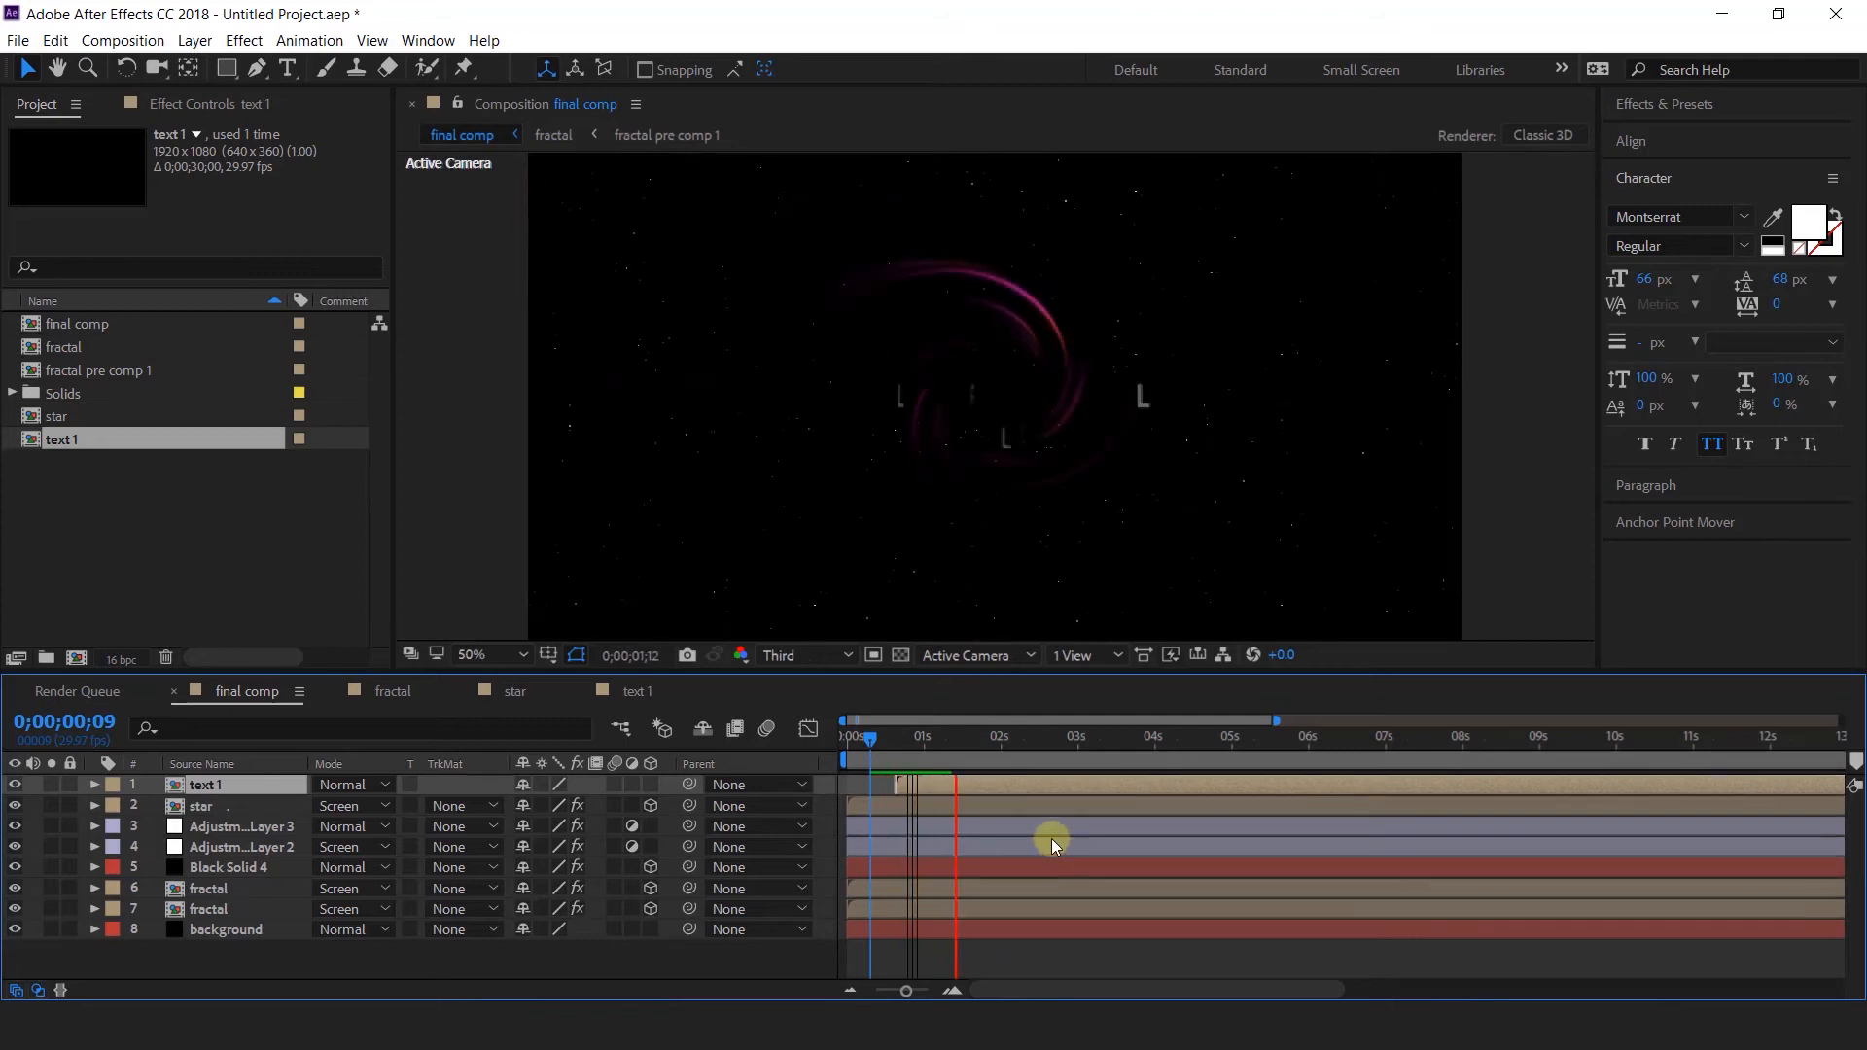
Apply Gradient Ramp to the text 1 layer as a Radial Ramp with its colors swapped.
left_click_drag(1075, 742, 1128, 749)
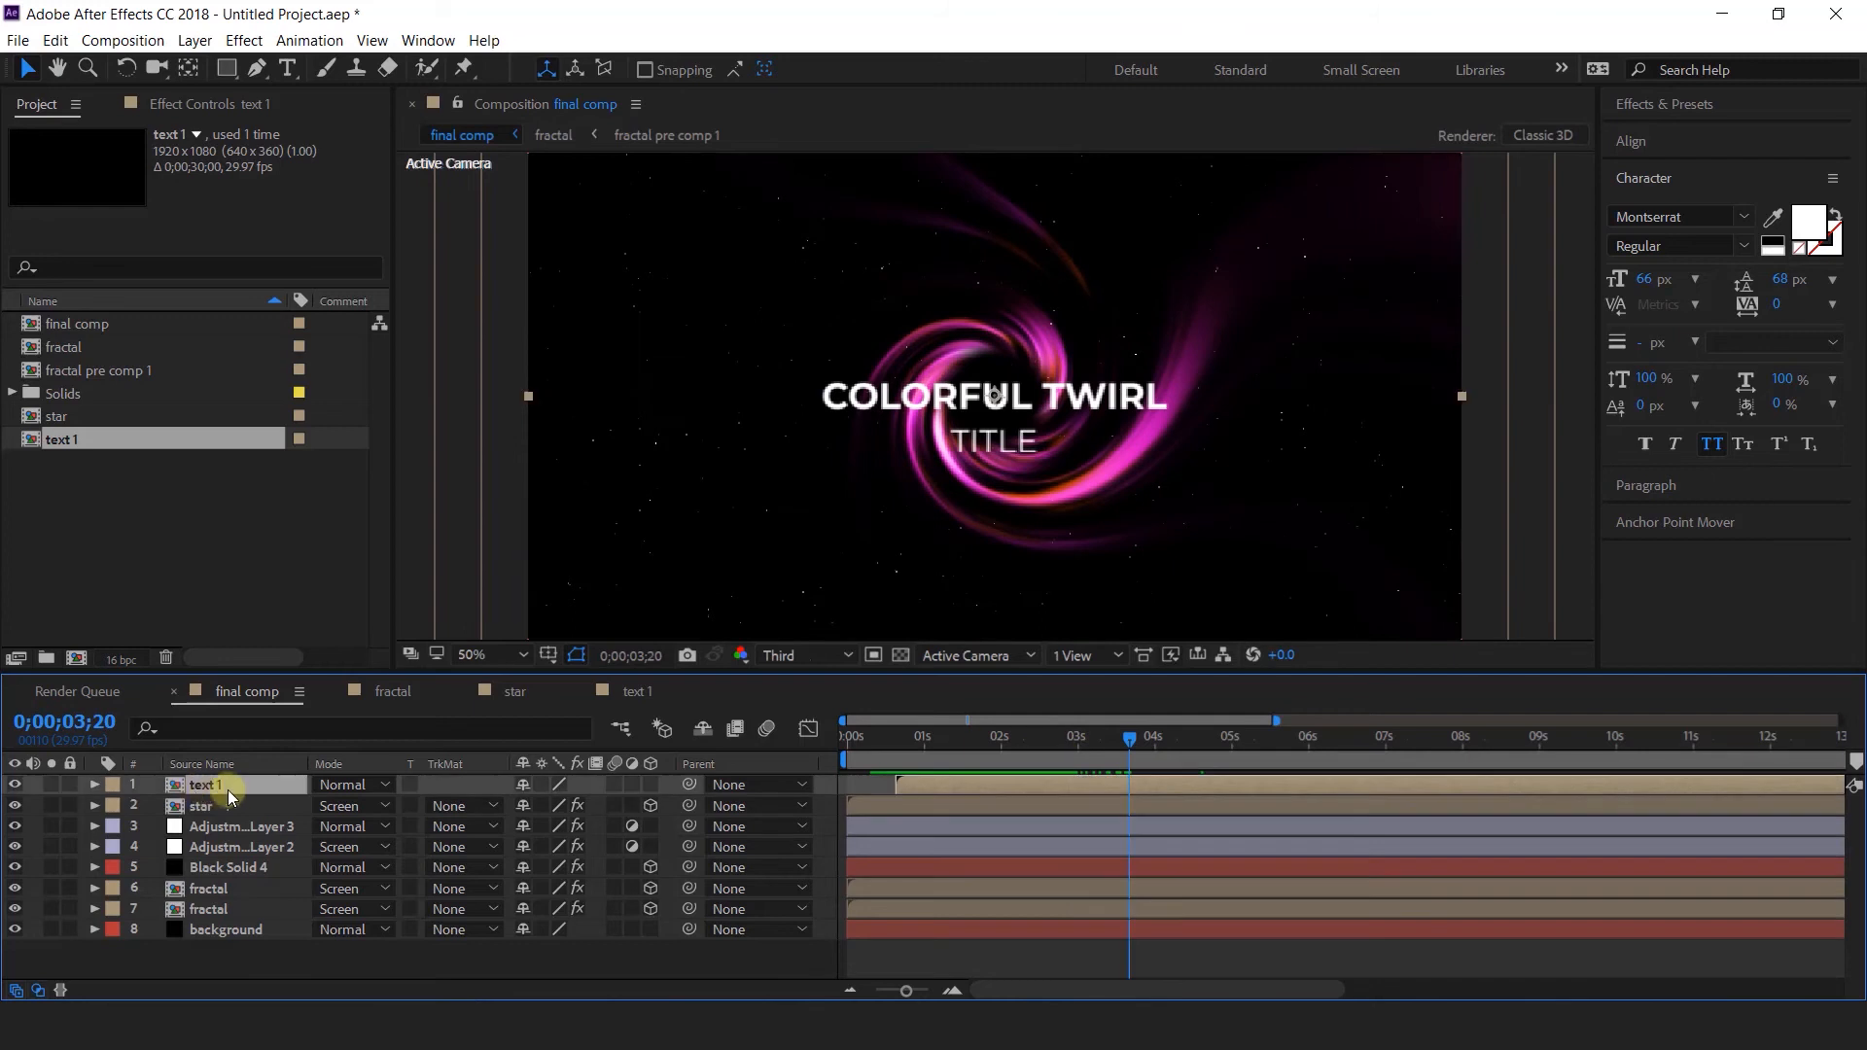
key("ctrl+space")
type("gra")
key("Return")
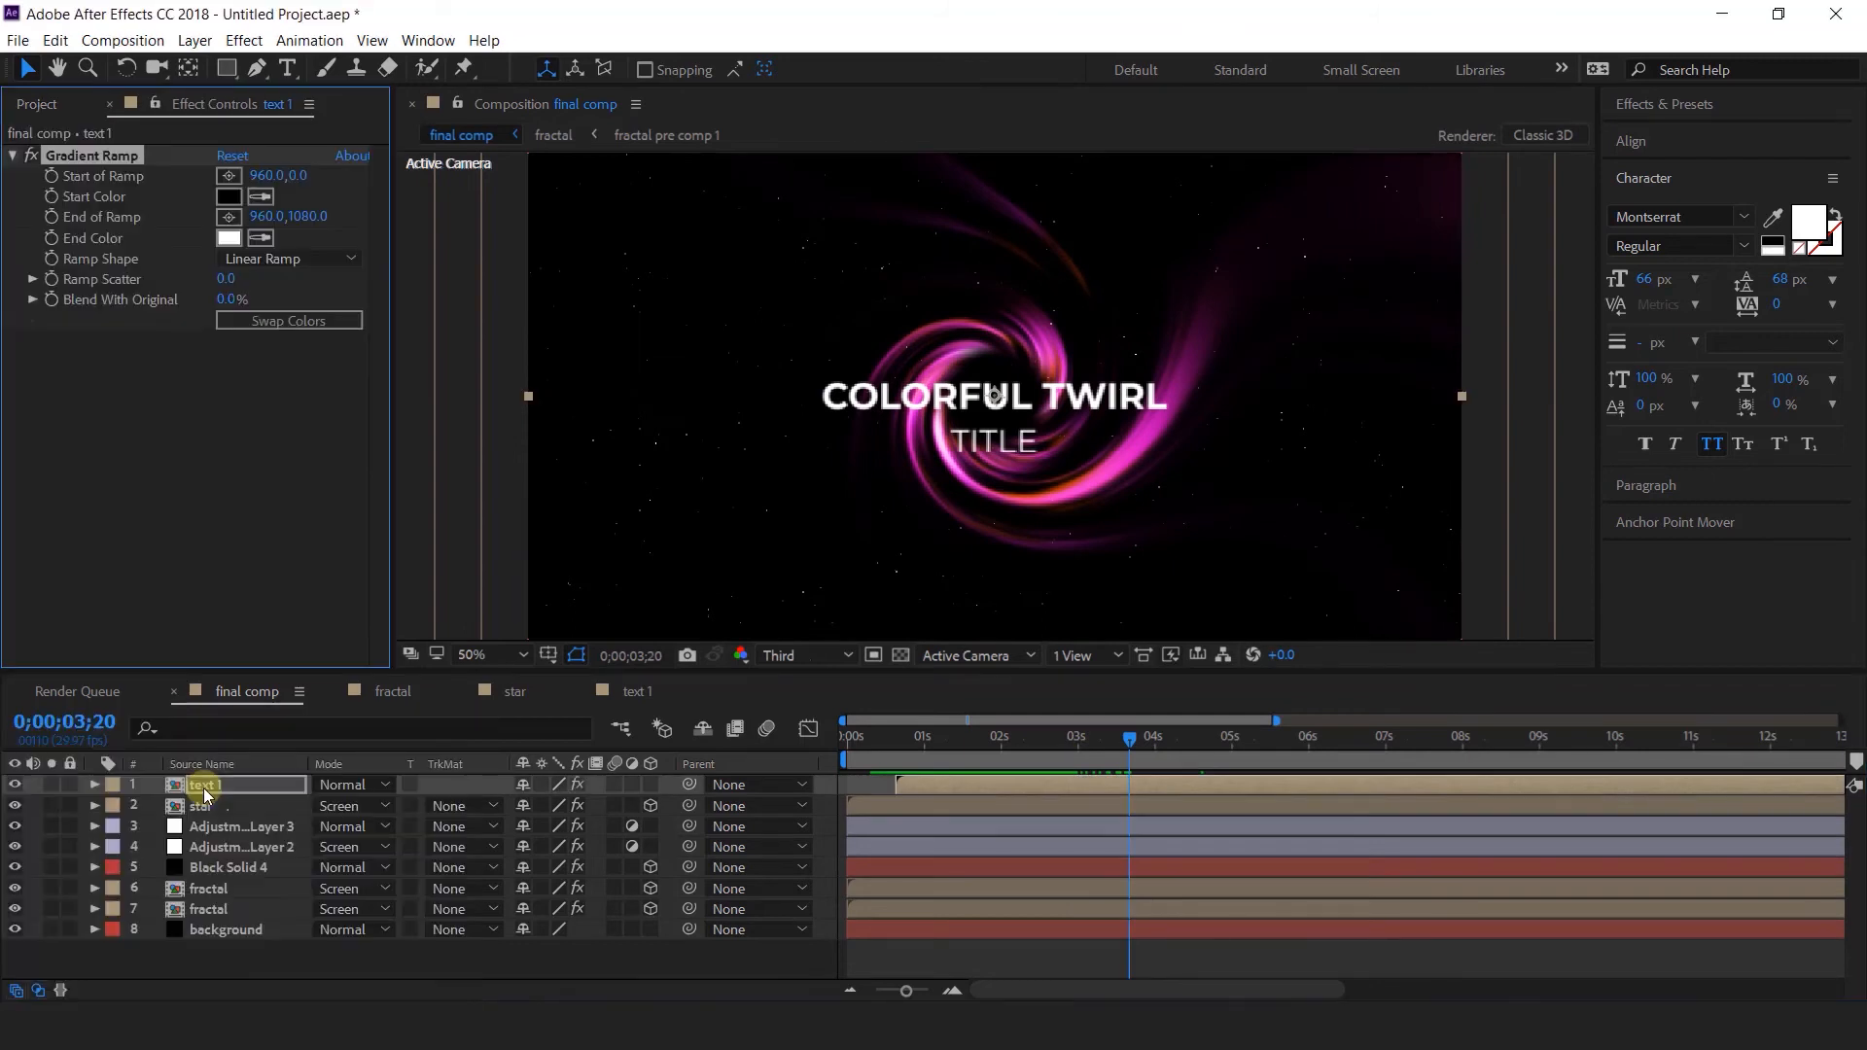
left_click(279, 275)
left_click(270, 299)
left_click(292, 320)
Set the Gradient Ramp's Start Color to a very pale blue.
left_click(230, 197)
mouse_move(467, 285)
left_mouse_down()
mouse_move(467, 200)
mouse_move(473, 289)
left_mouse_up()
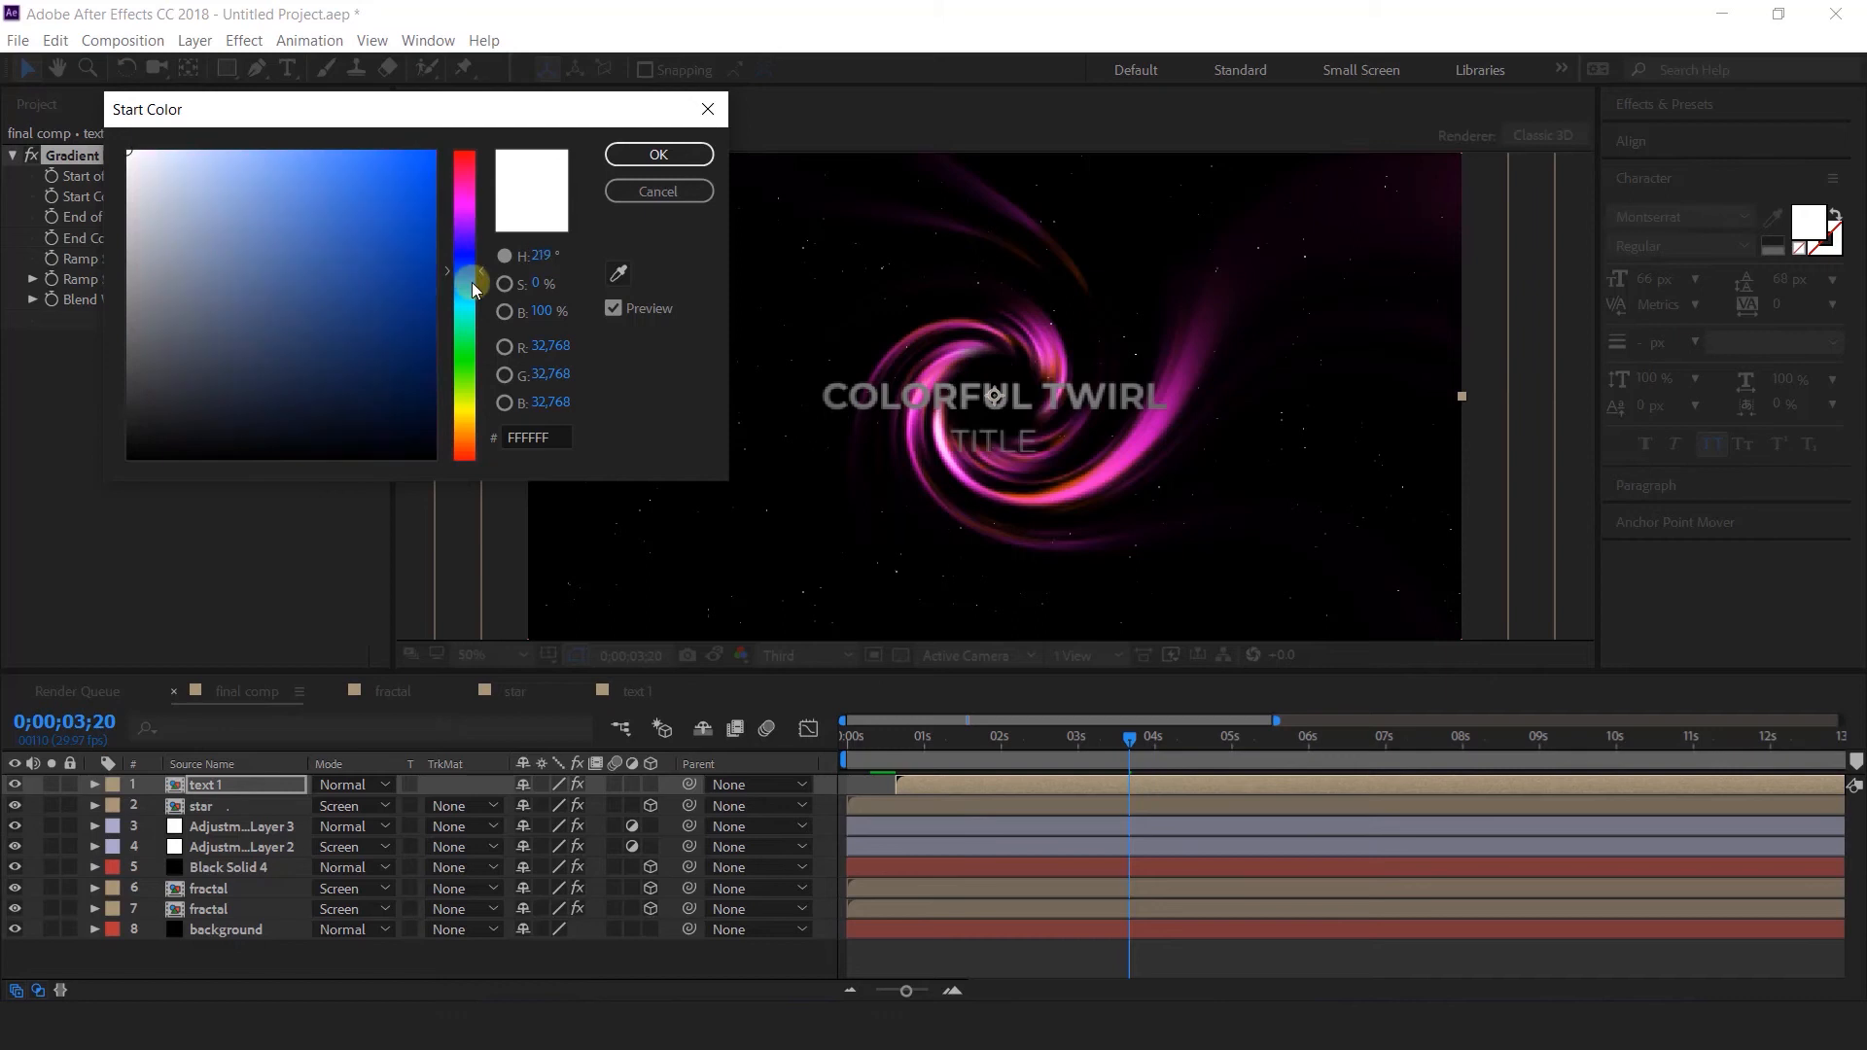
left_click(171, 166)
left_click(655, 154)
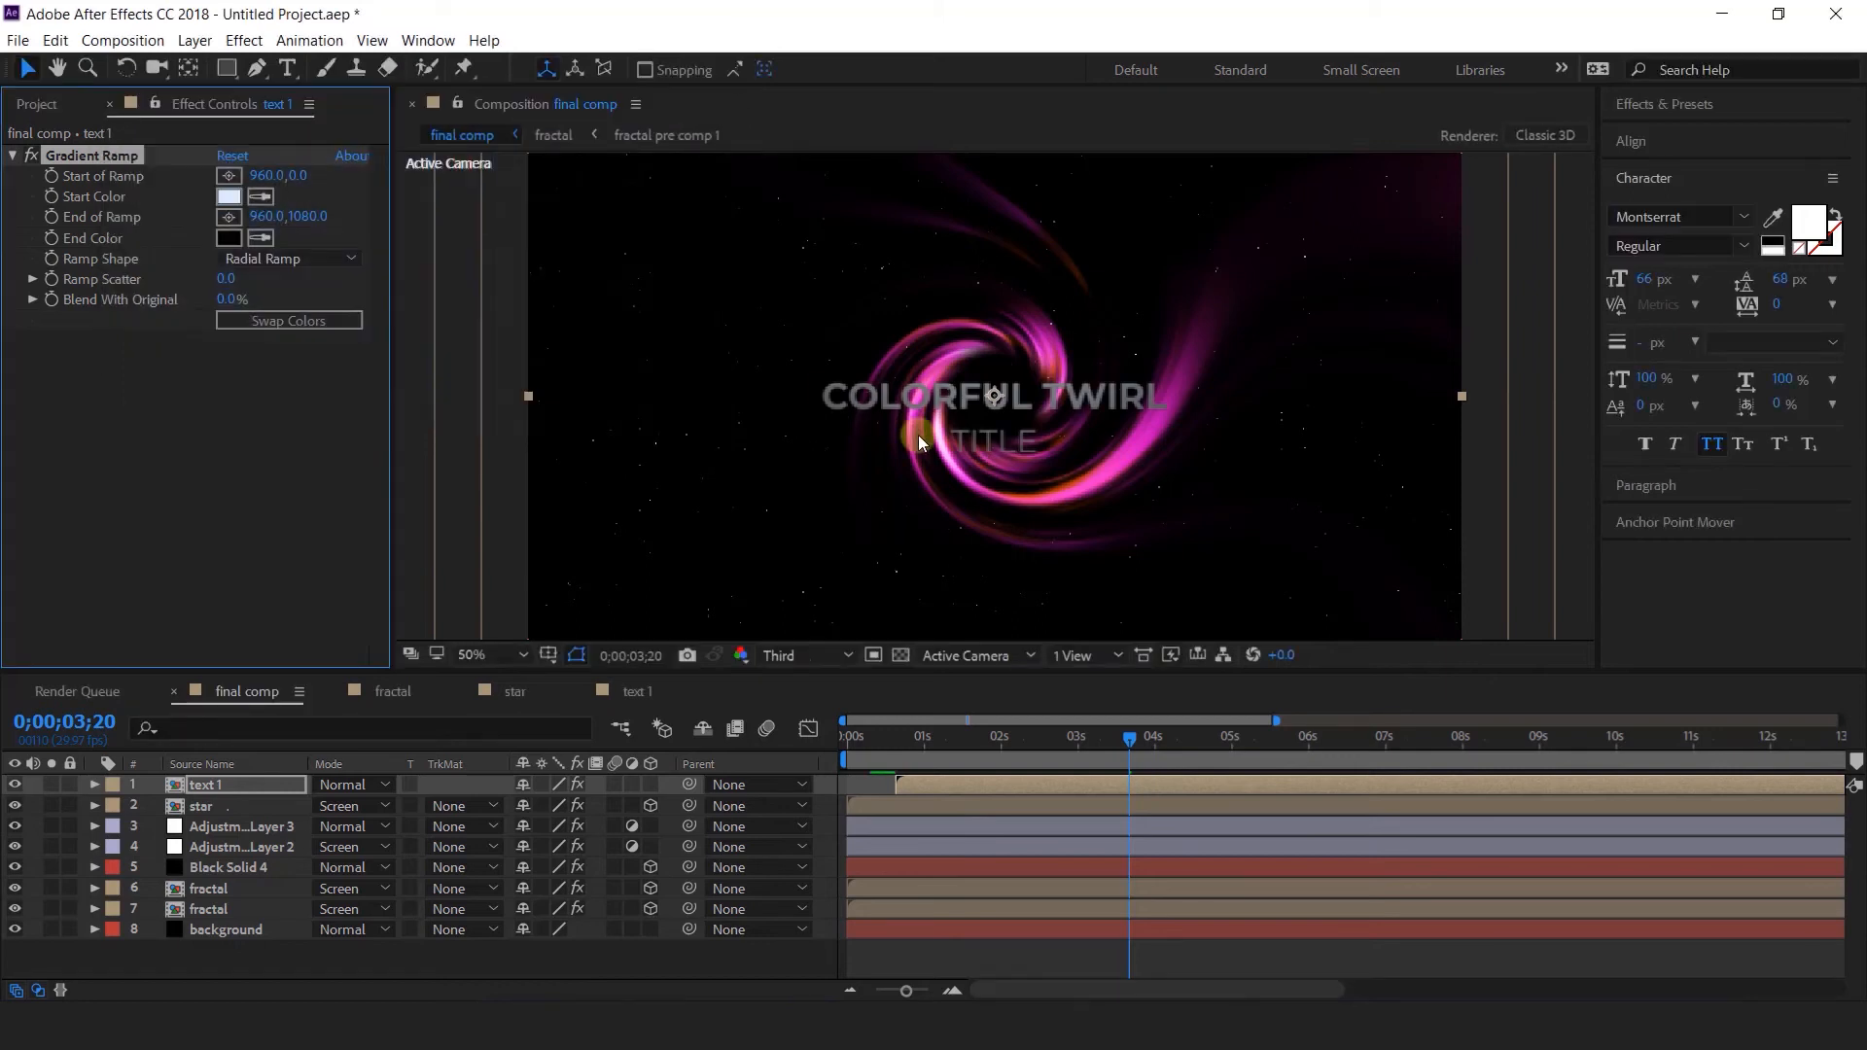
Position the Gradient Ramp's start point at 942, 446 and its end point at 992, 1180.
key("comma")
left_click_drag(996, 296, 986, 362)
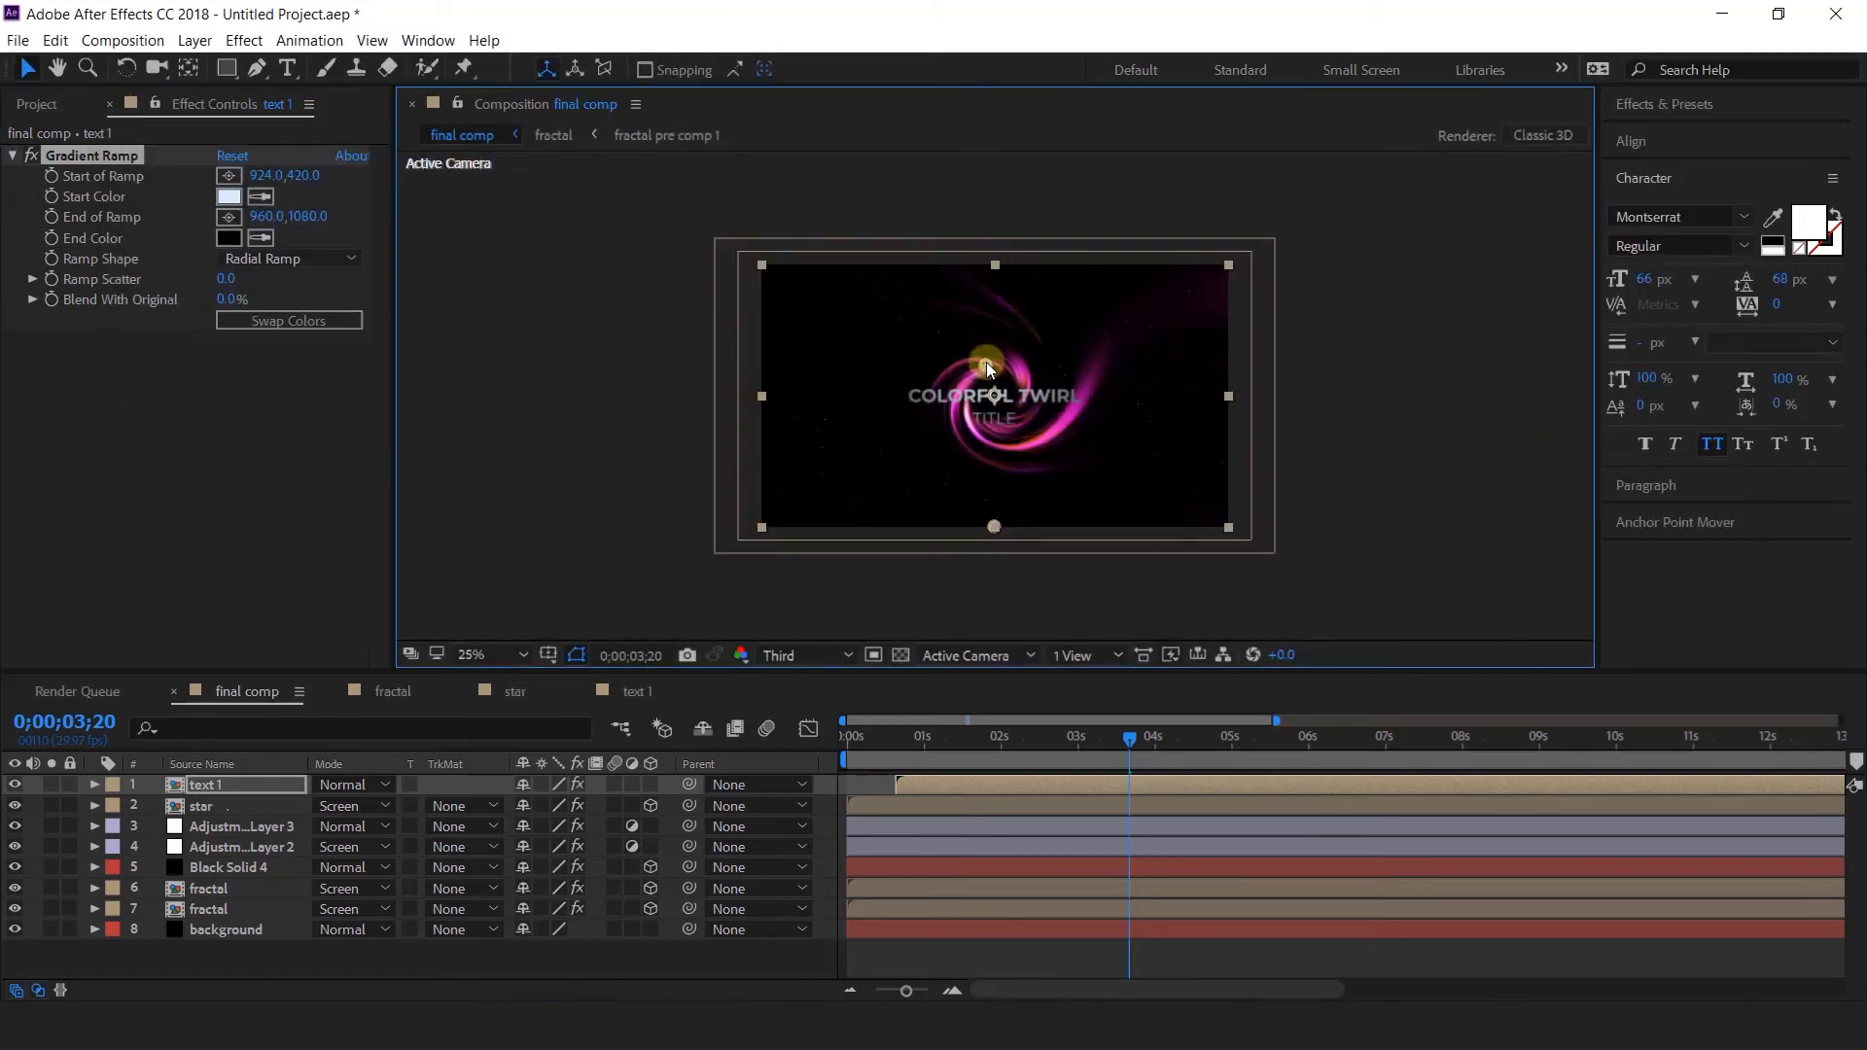
key("period")
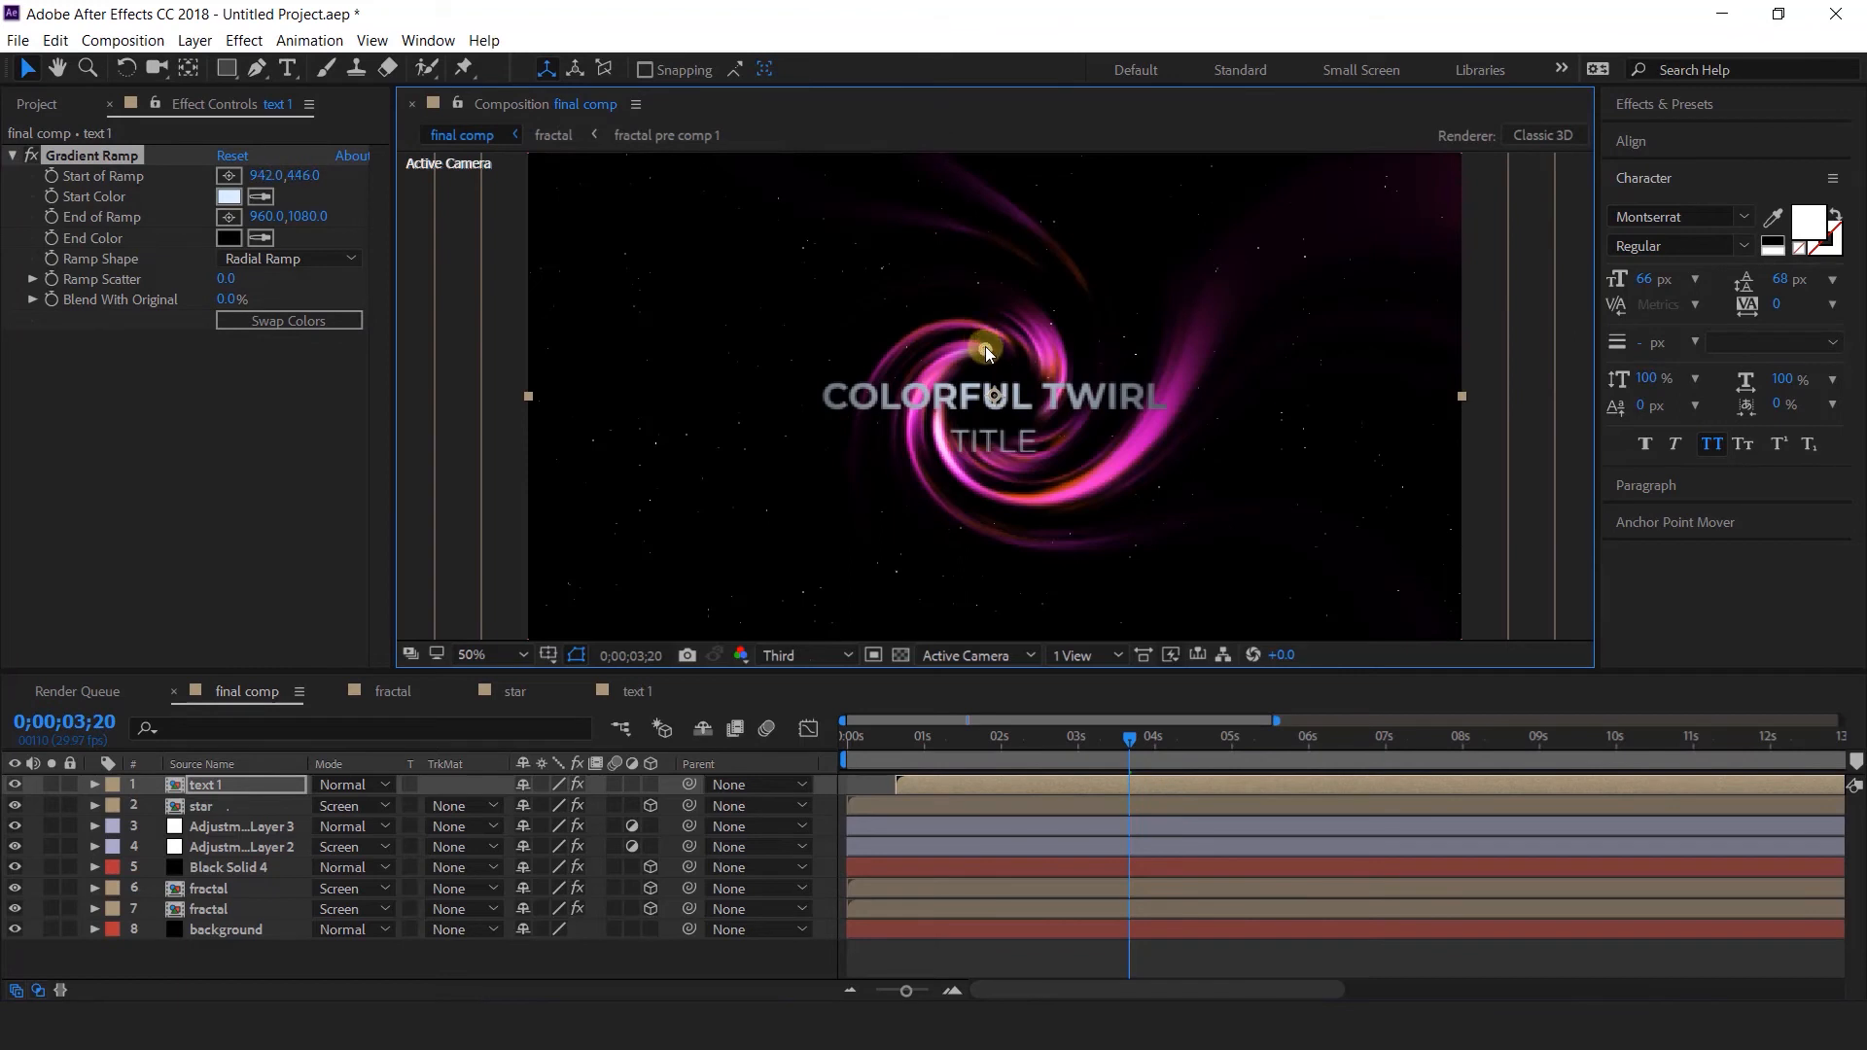
key("comma")
mouse_move(993, 526)
left_mouse_down()
mouse_move(999, 441)
mouse_move(1002, 547)
left_mouse_up()
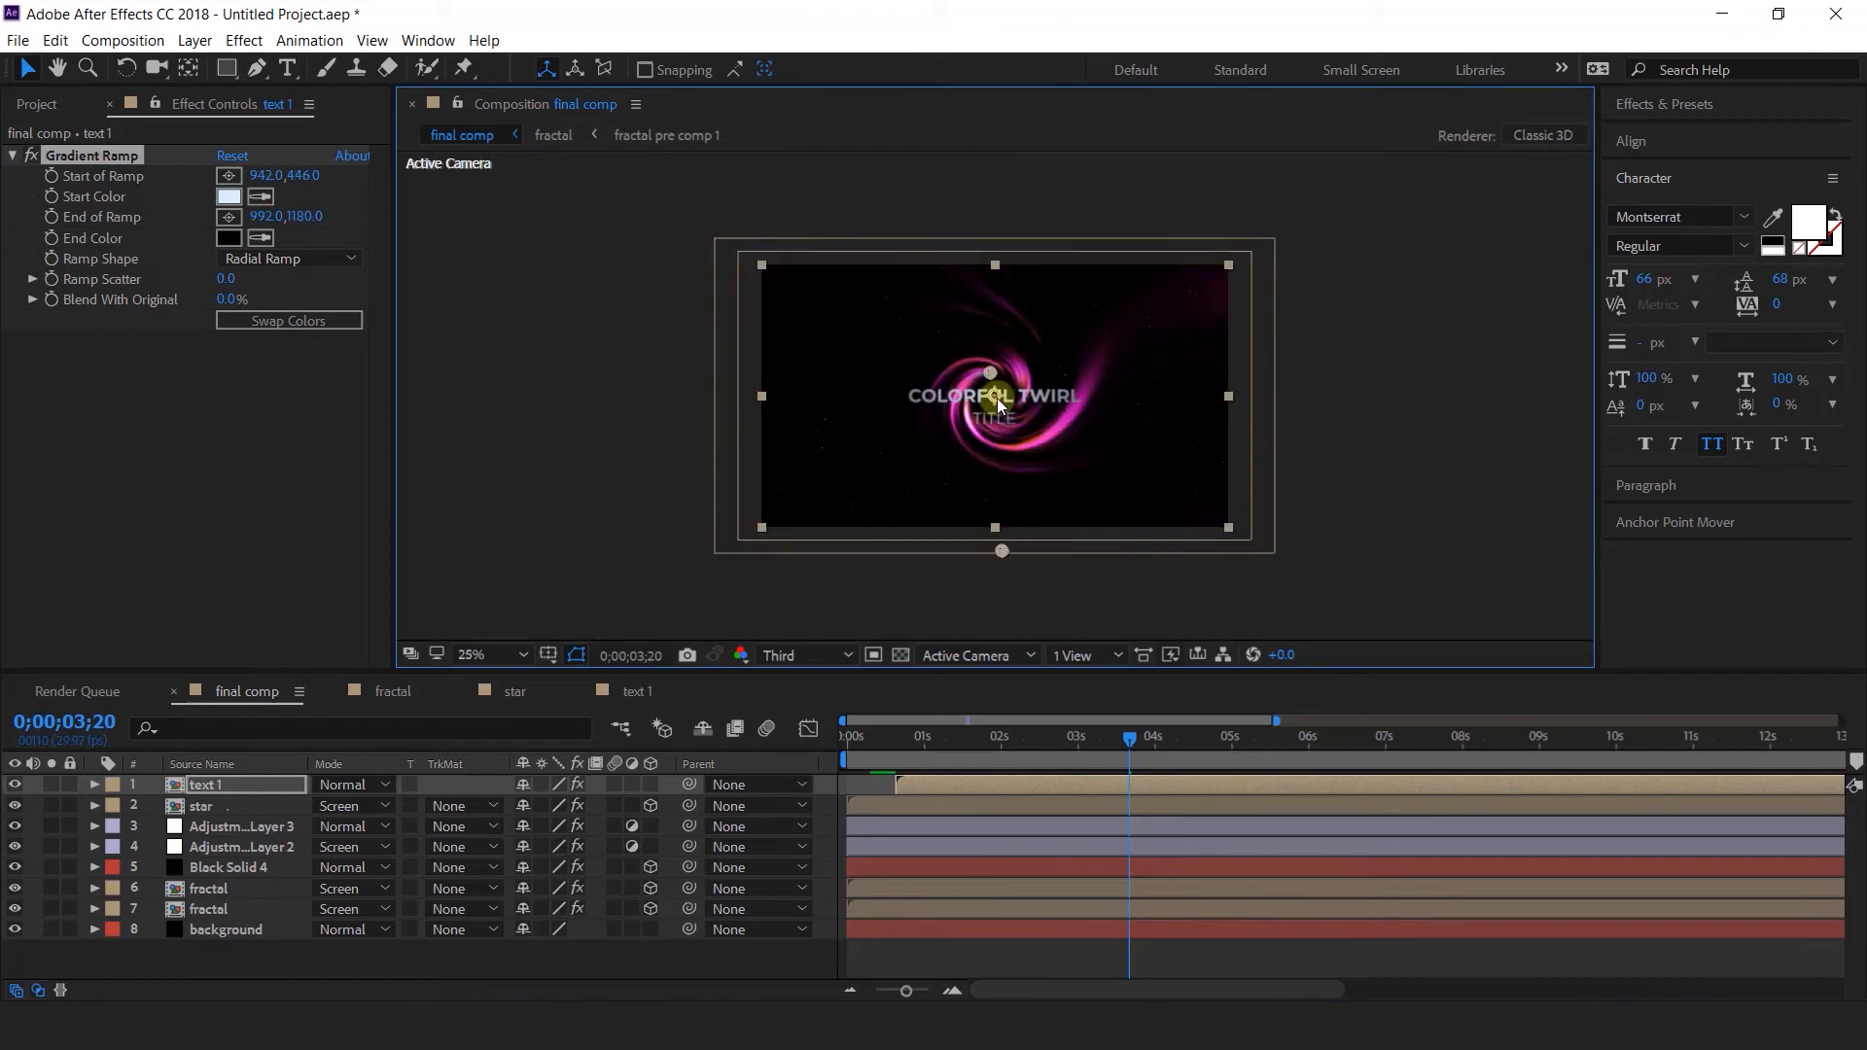
key("period")
left_click(214, 477)
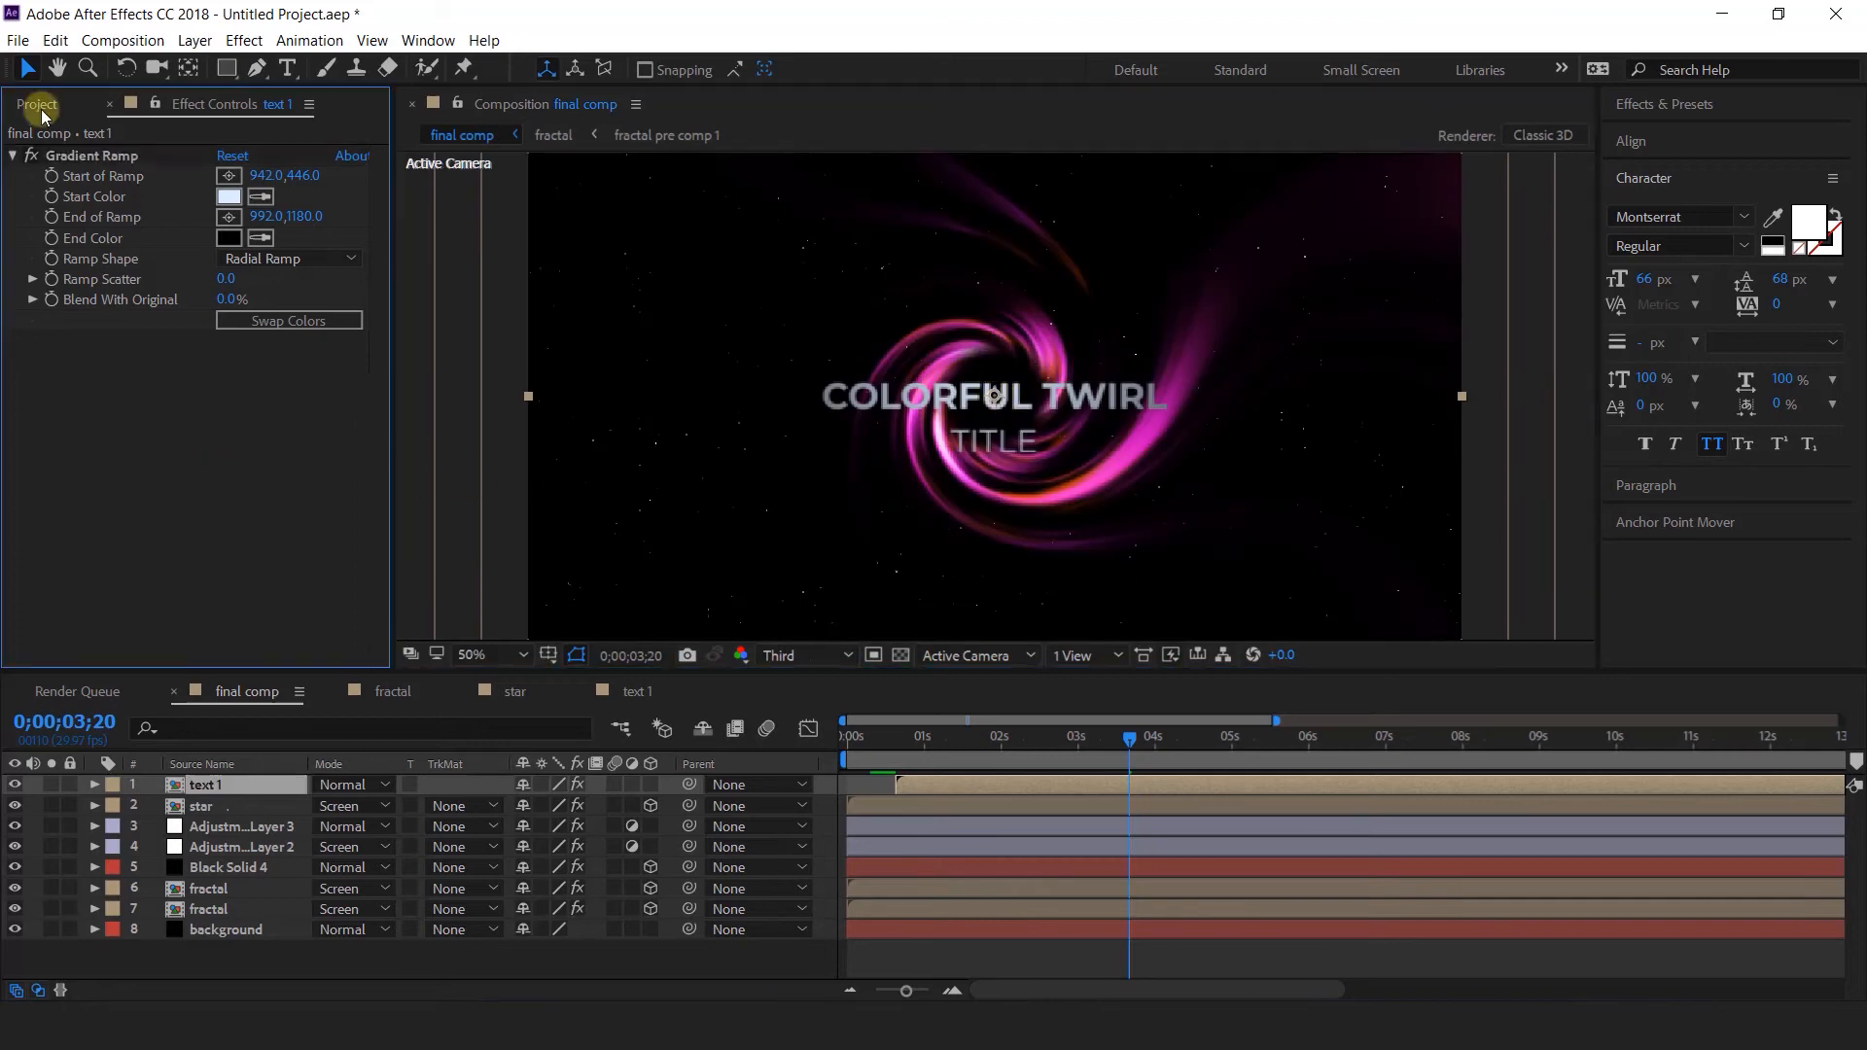
Import Small flicker.mov and place it directly below the text 1 layer in final comp.
left_click(40, 107)
left_click(173, 497)
left_click(54, 395)
left_click_drag(34, 398, 258, 792)
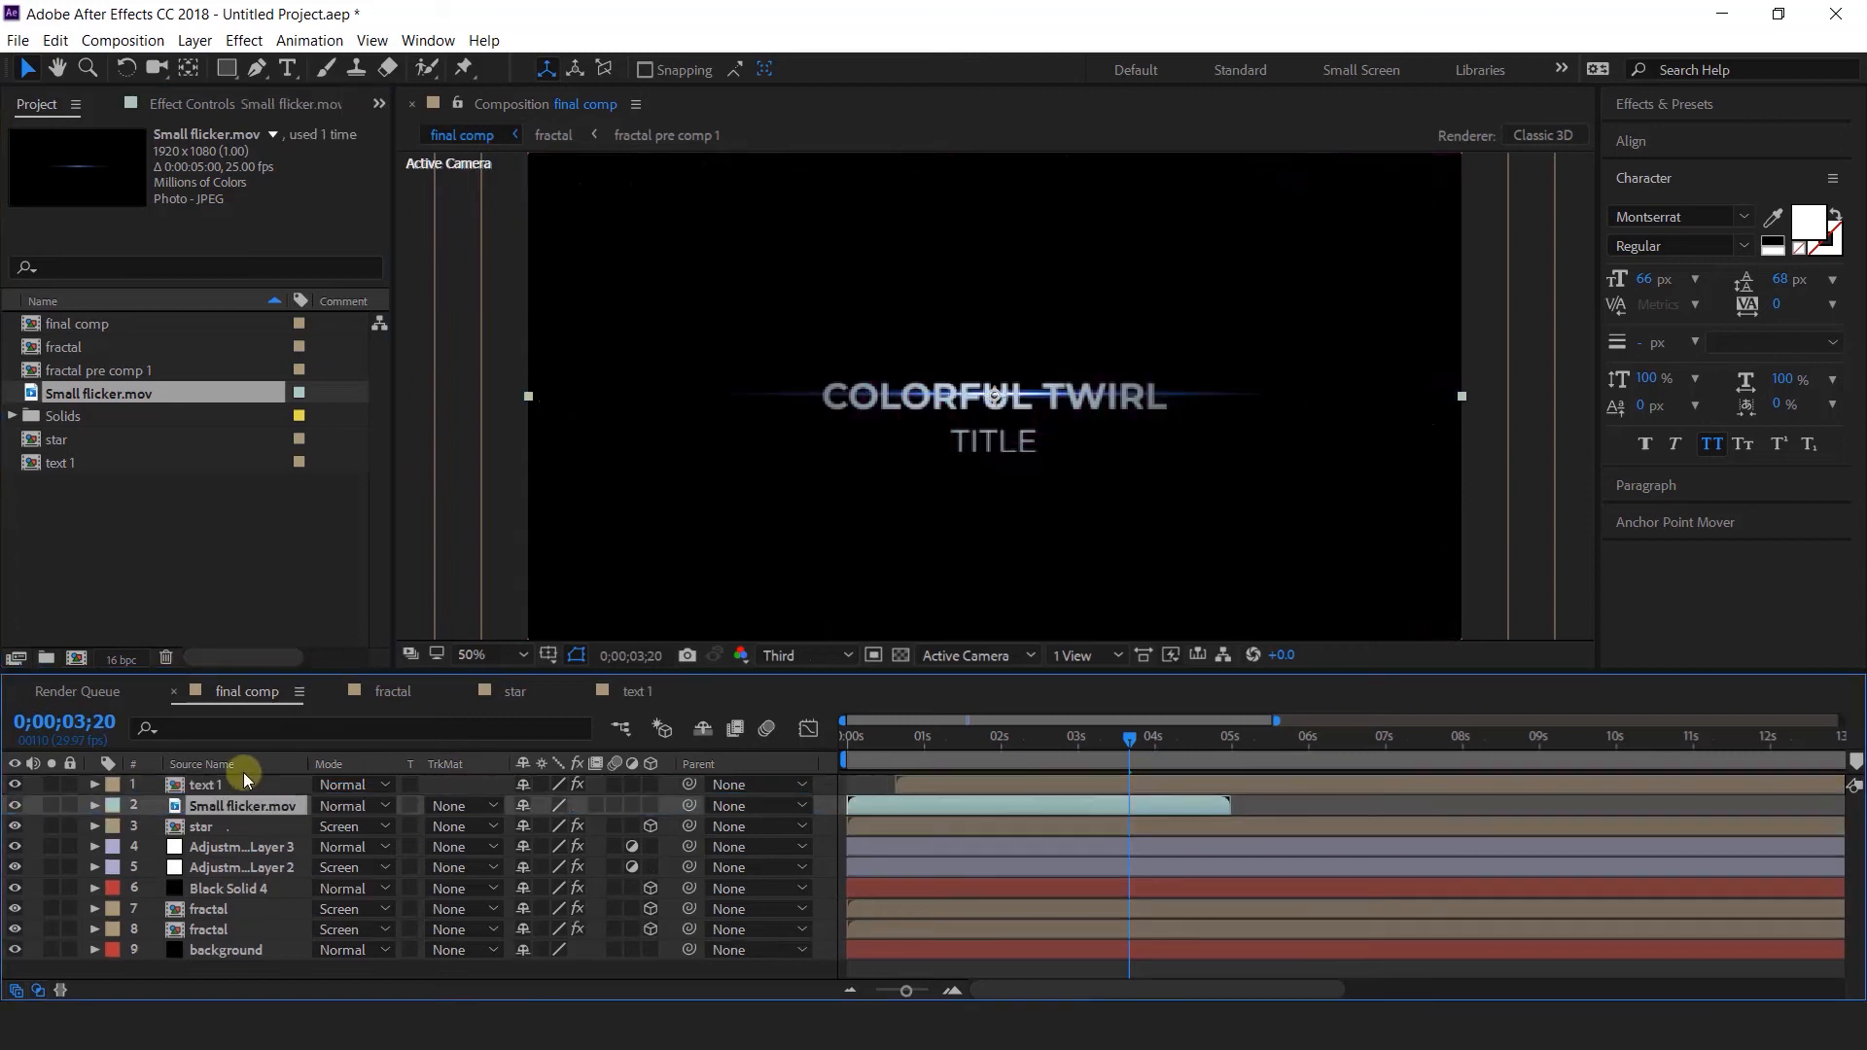
Set the Small flicker.mov layer to Screen blending and move it down so it sits between the two title lines.
left_click(384, 802)
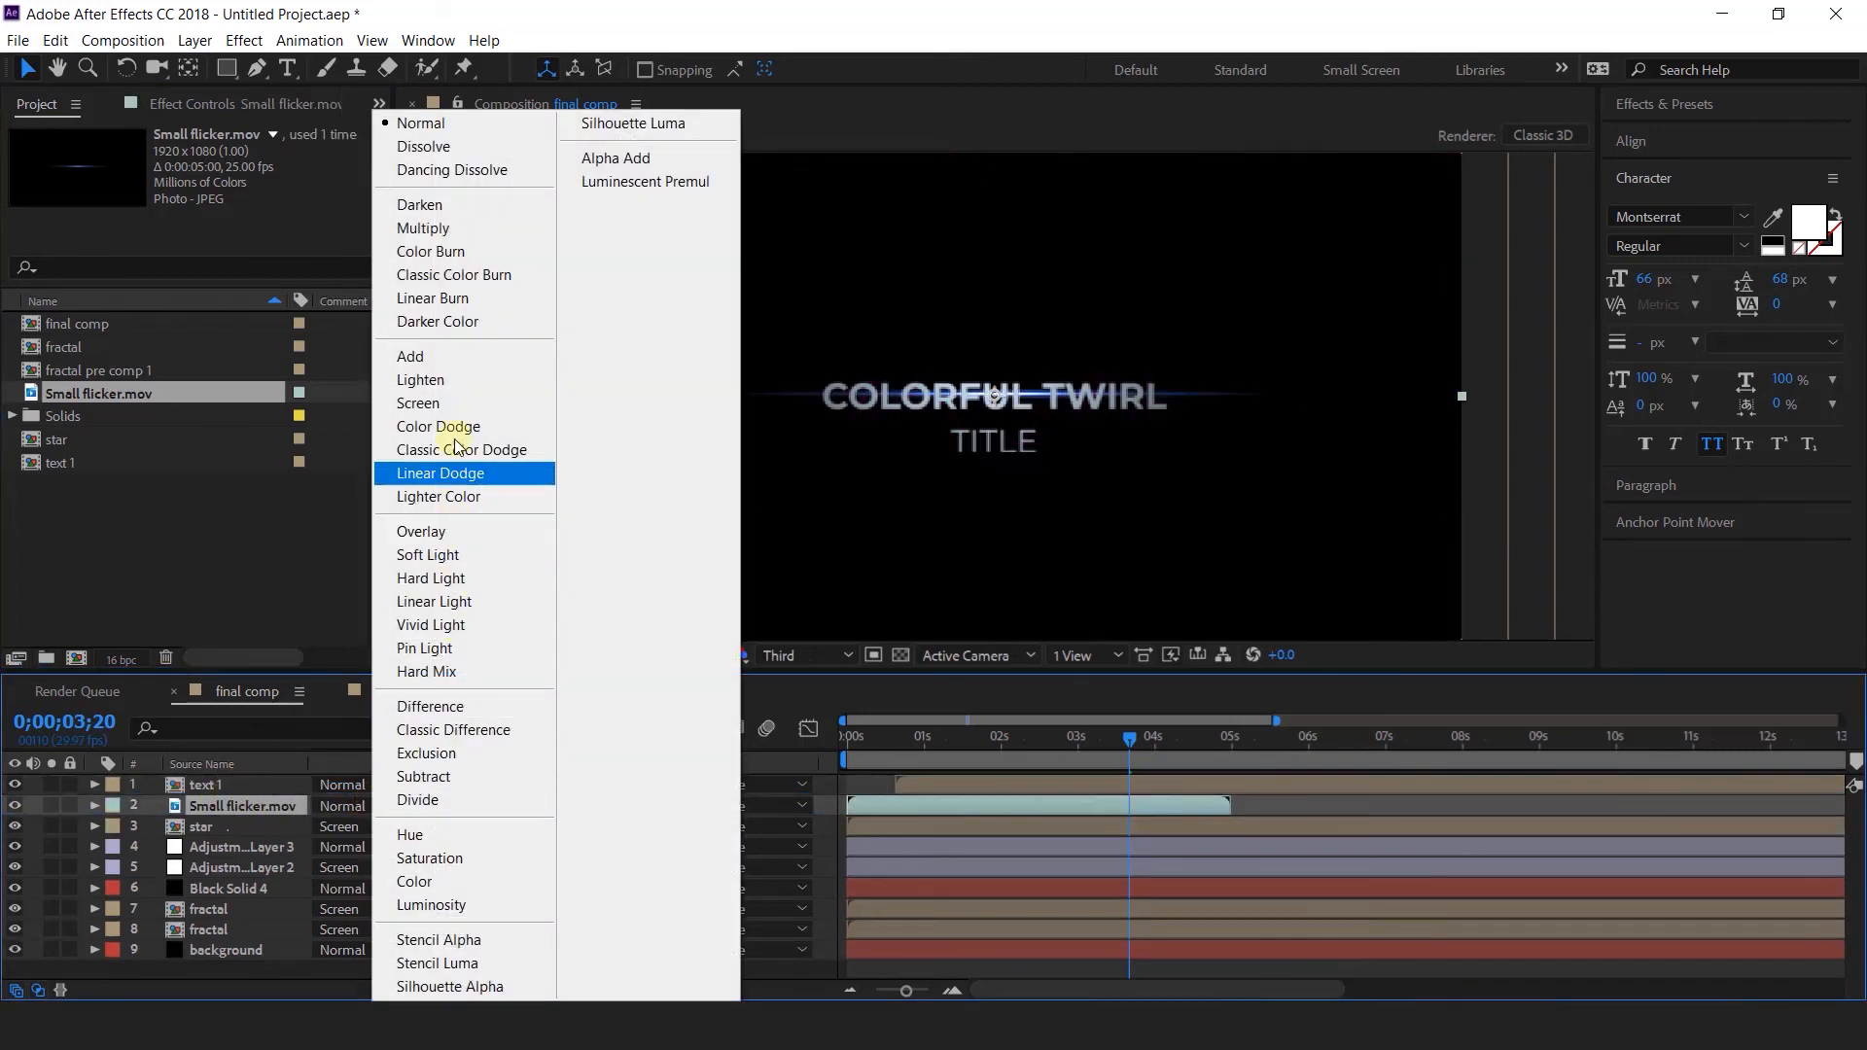
left_click(442, 402)
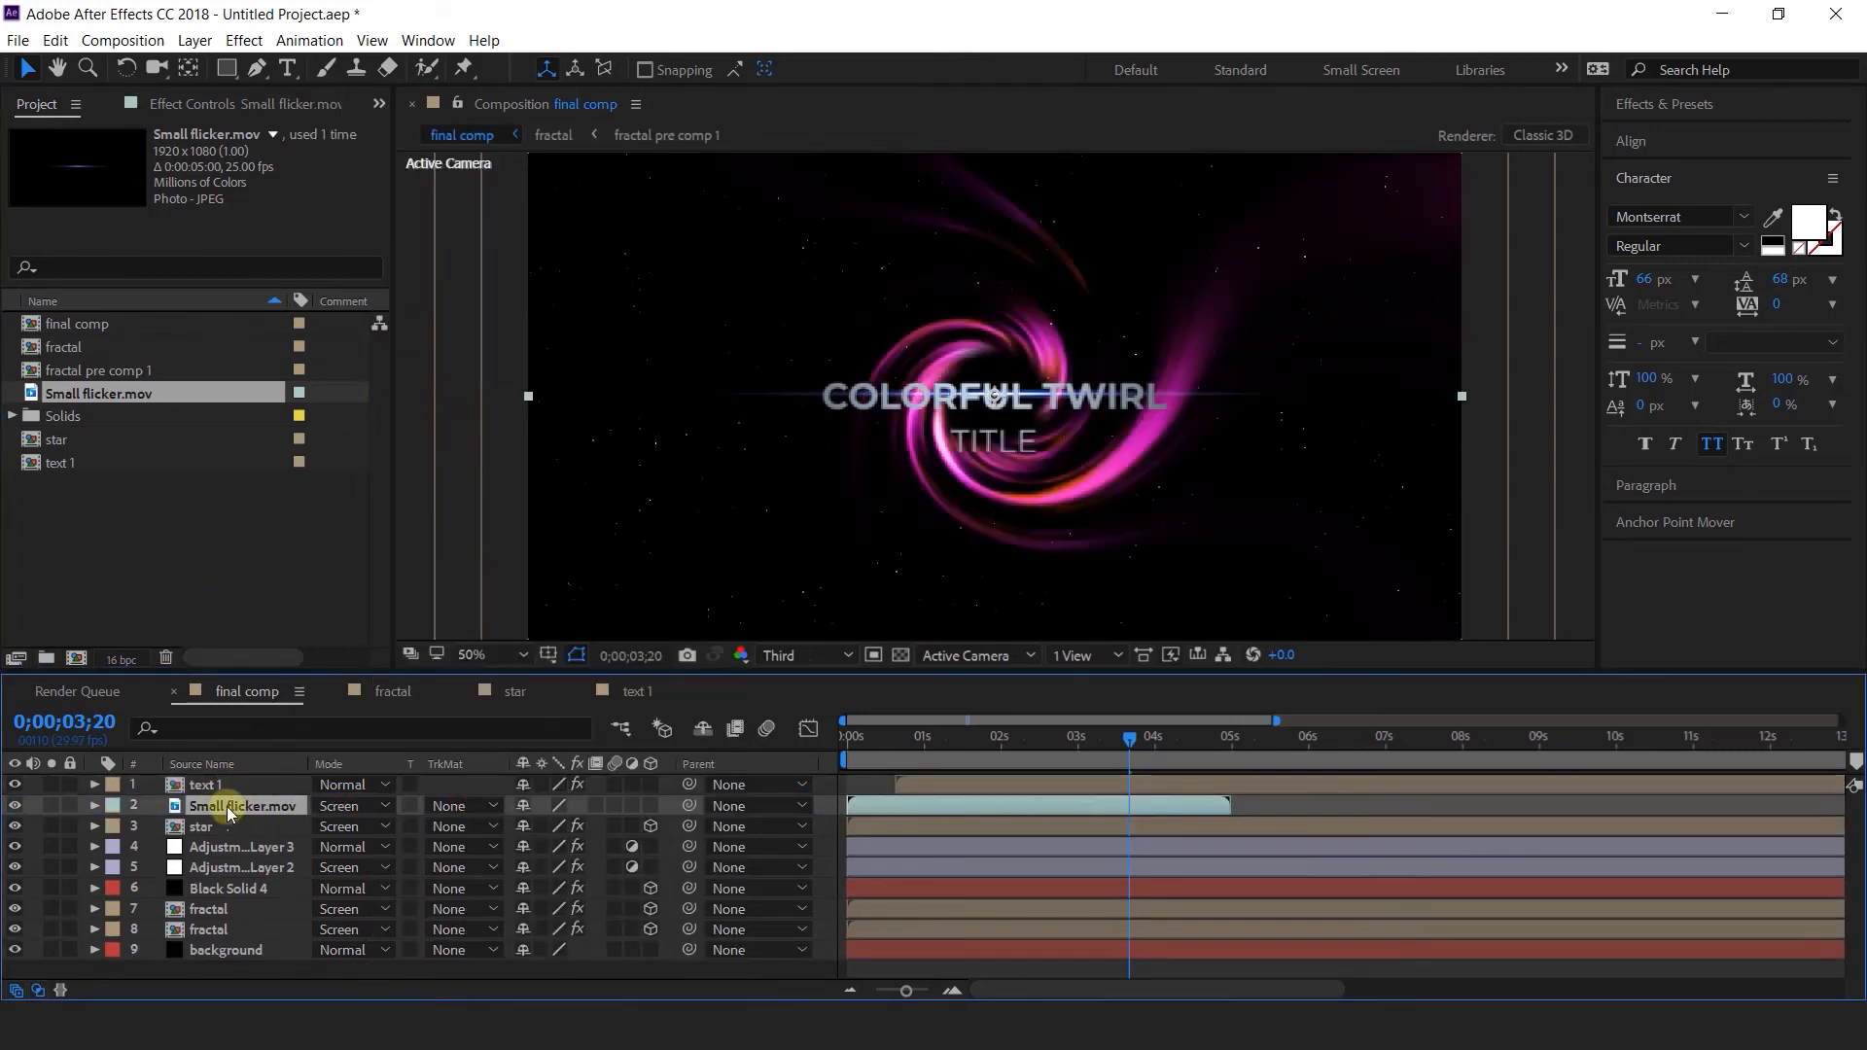
left_click_drag(1110, 474, 1111, 501)
key("Left")
key("Left")
key("Left")
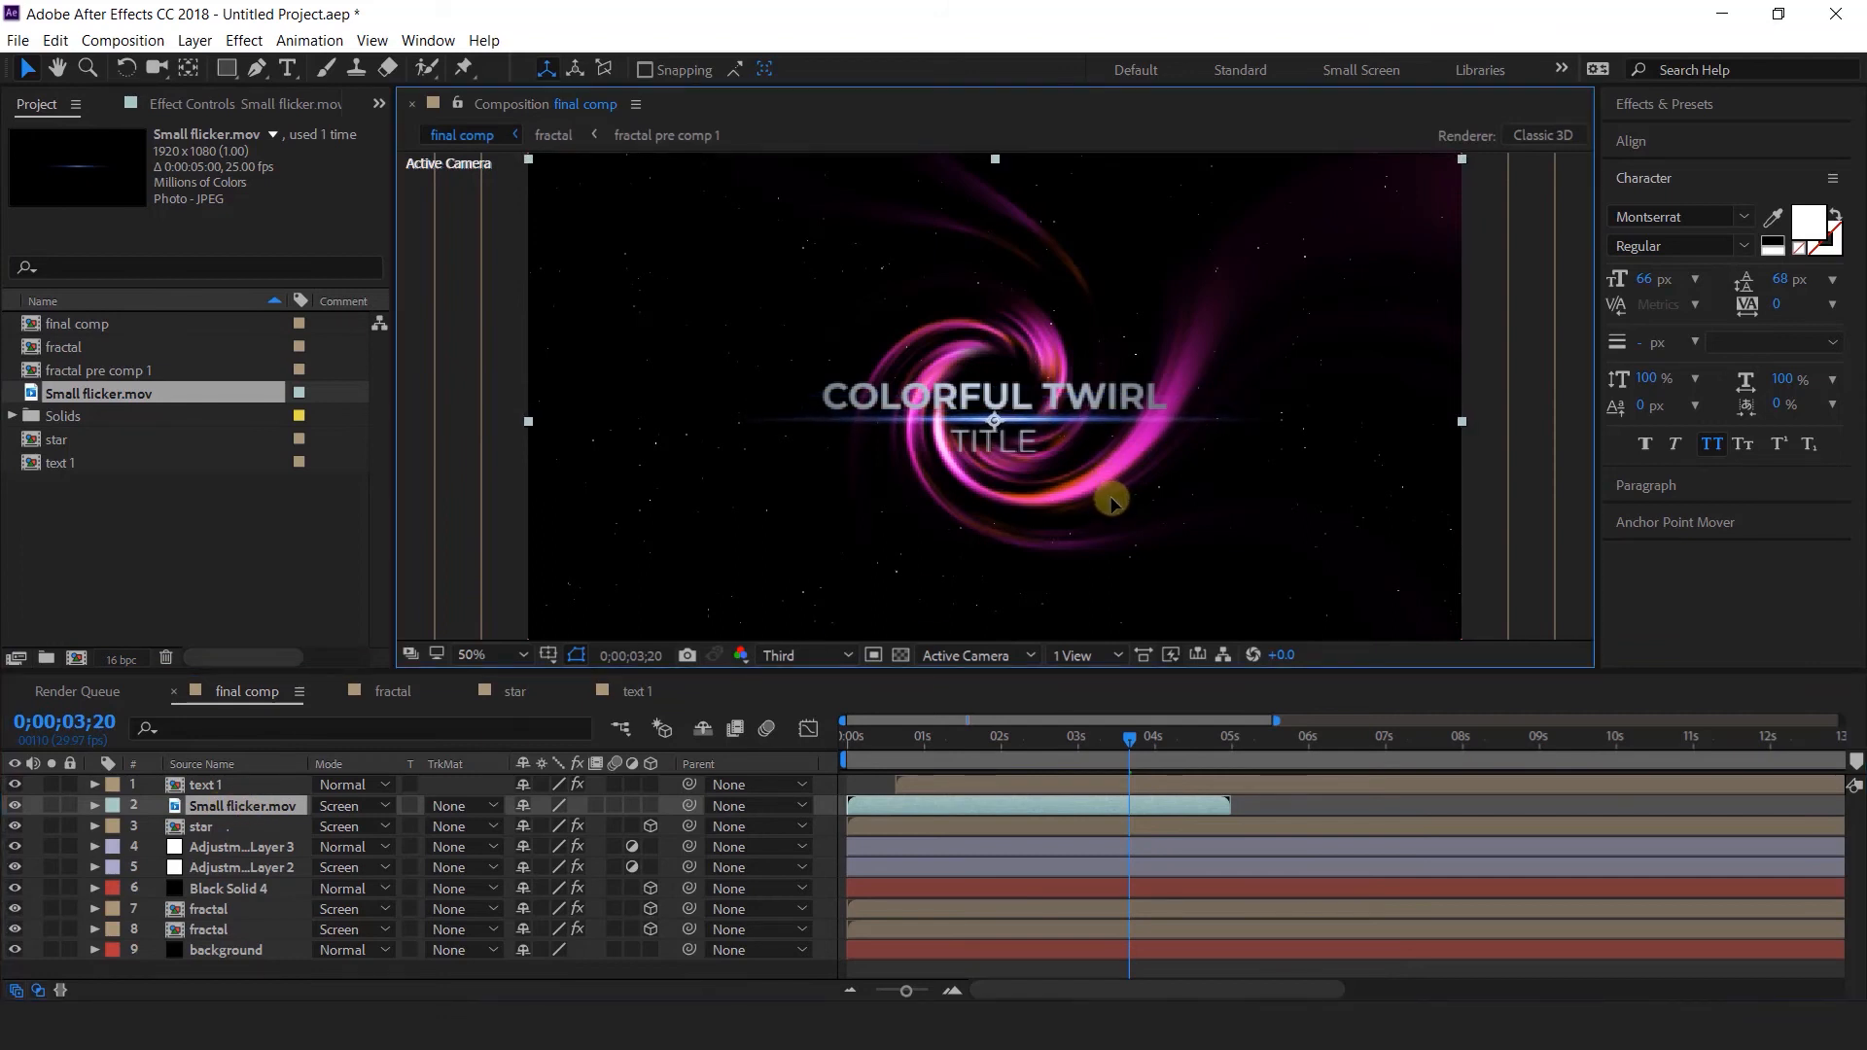
Apply CC Toner to Small flicker.mov and set its Midtones to a light purple.
left_click(233, 813)
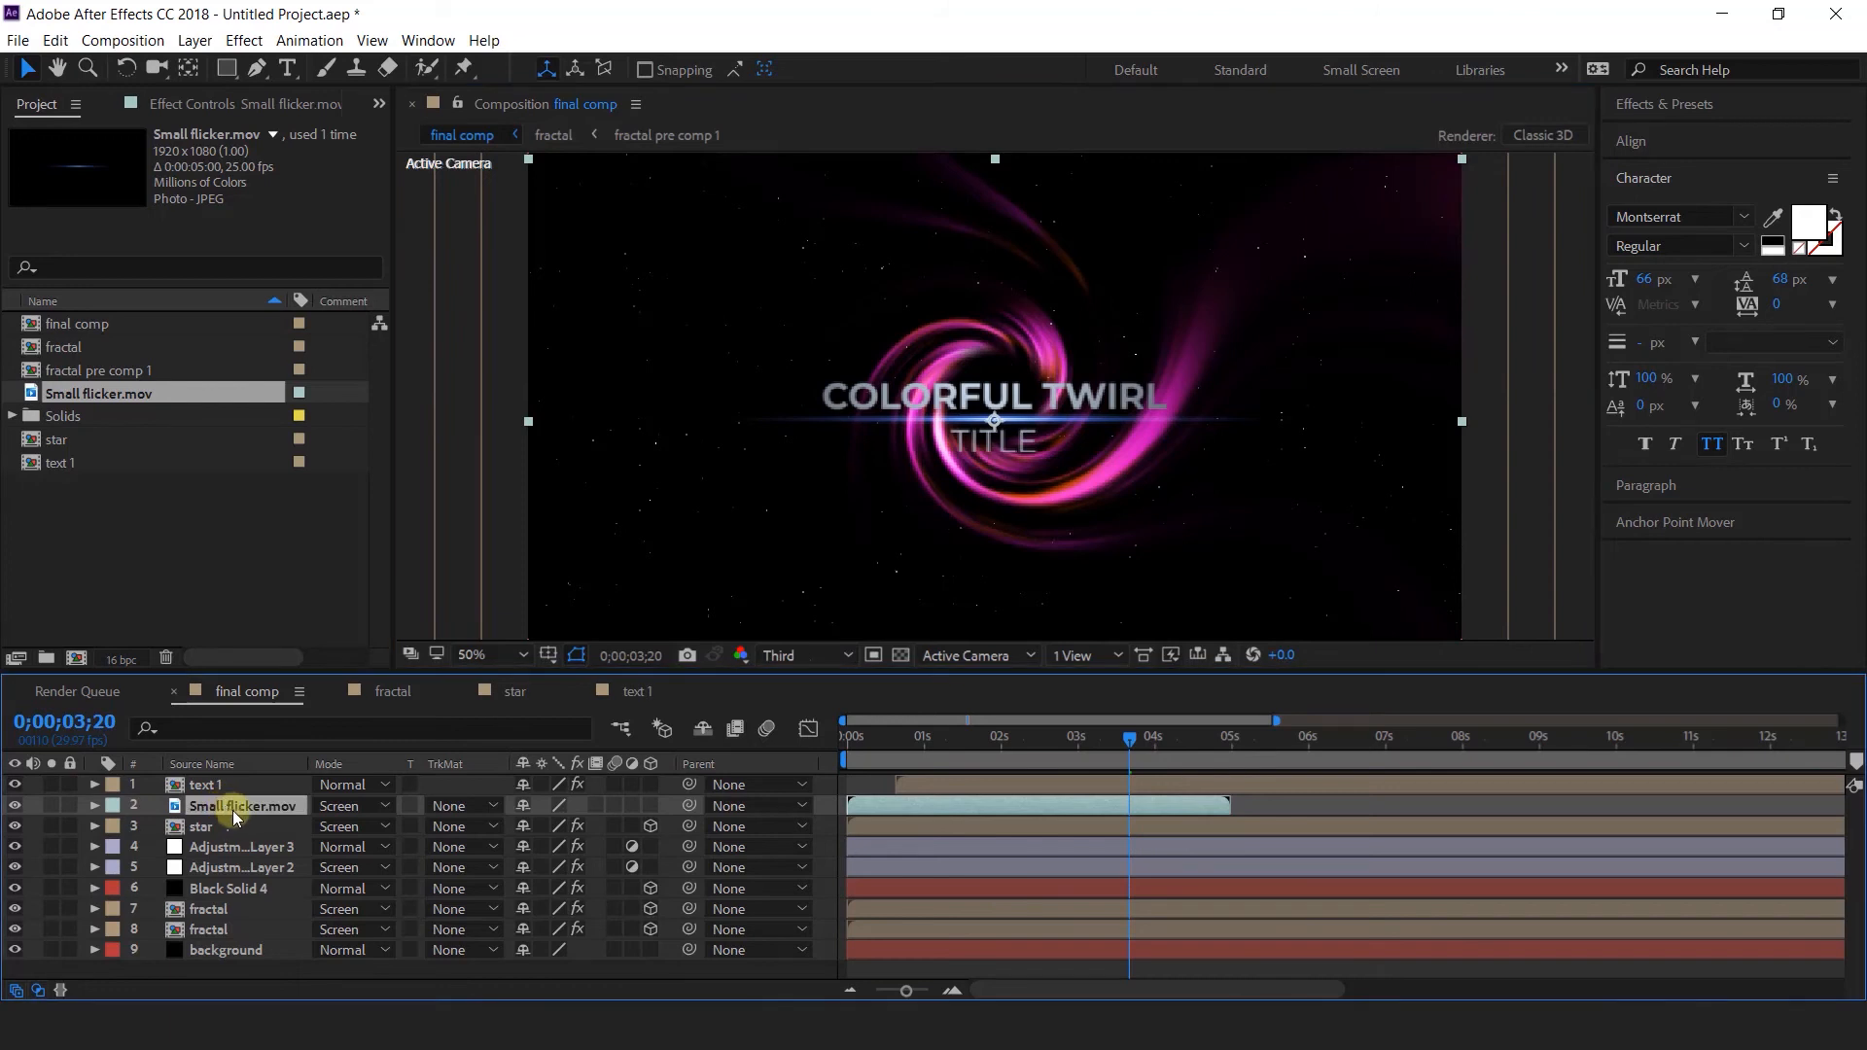
key("ctrl+space")
type("cc t")
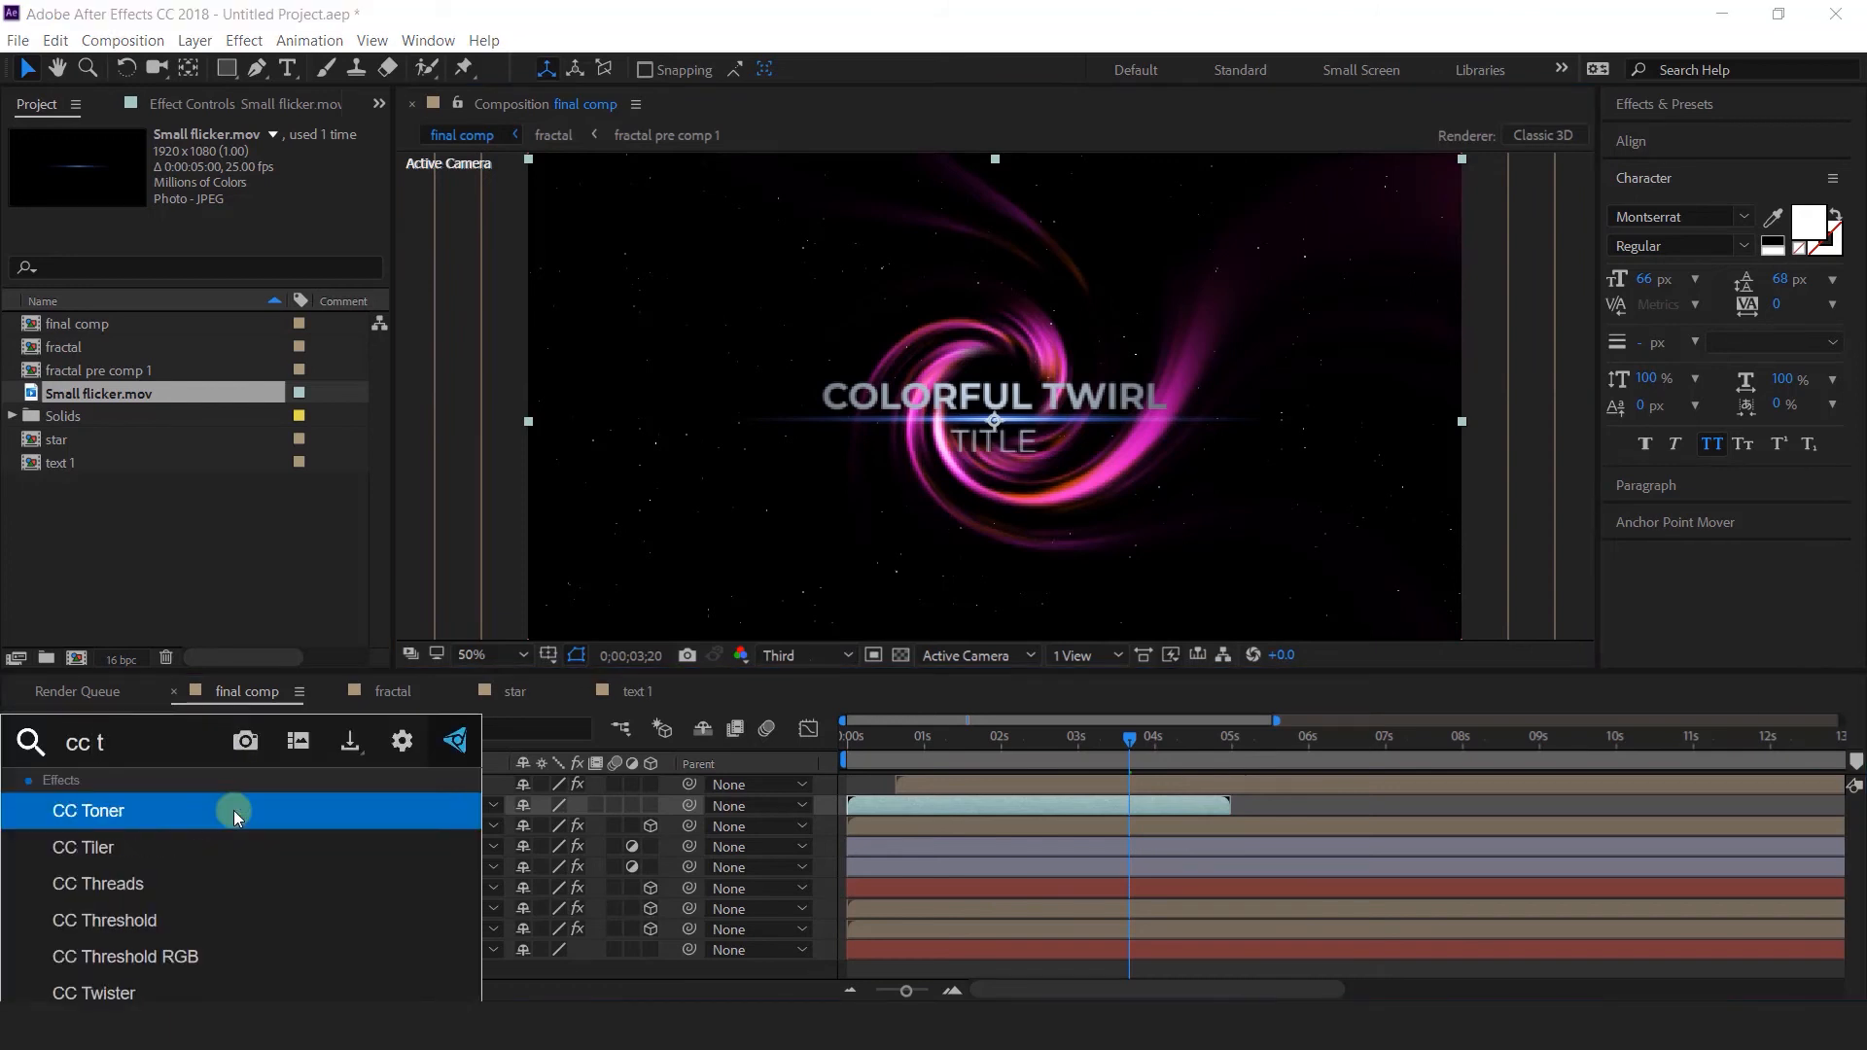
left_click(237, 812)
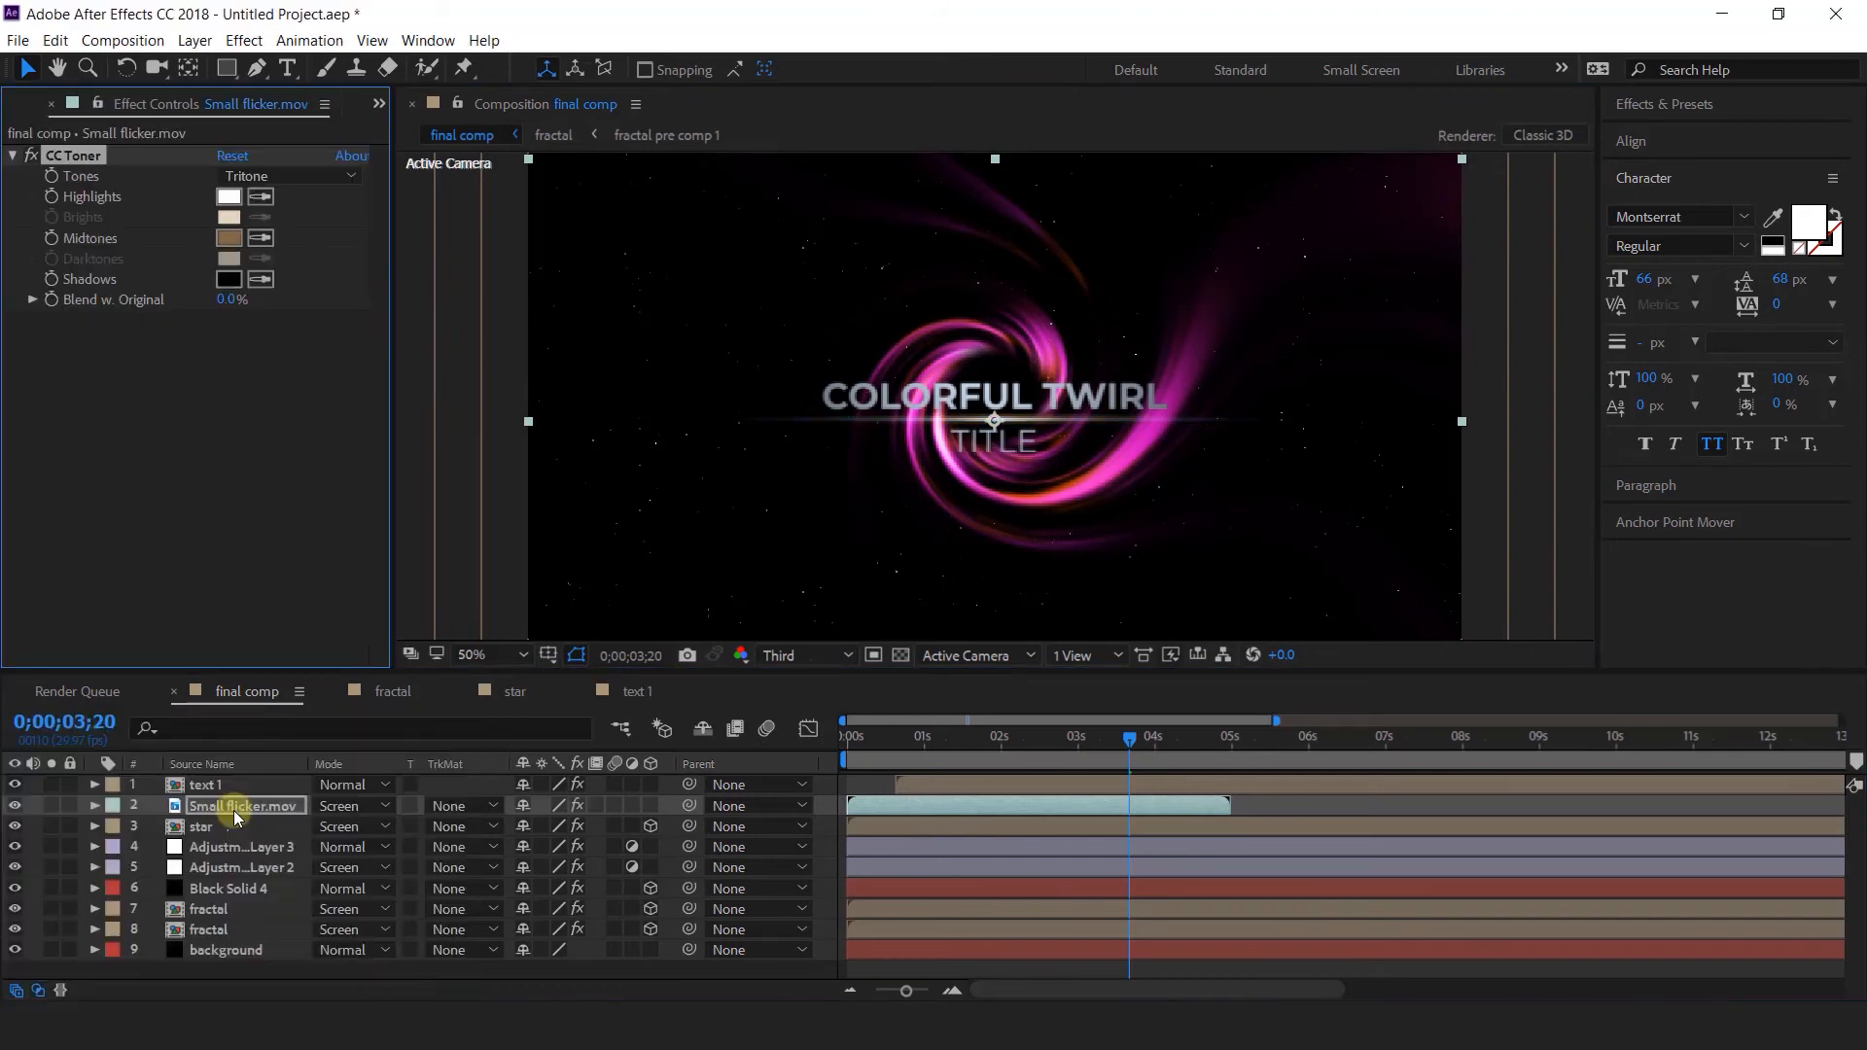
left_click(229, 238)
left_click(472, 226)
left_click_drag(236, 189, 229, 138)
mouse_move(483, 207)
left_mouse_down()
mouse_move(483, 266)
mouse_move(487, 243)
left_mouse_up()
left_click(657, 155)
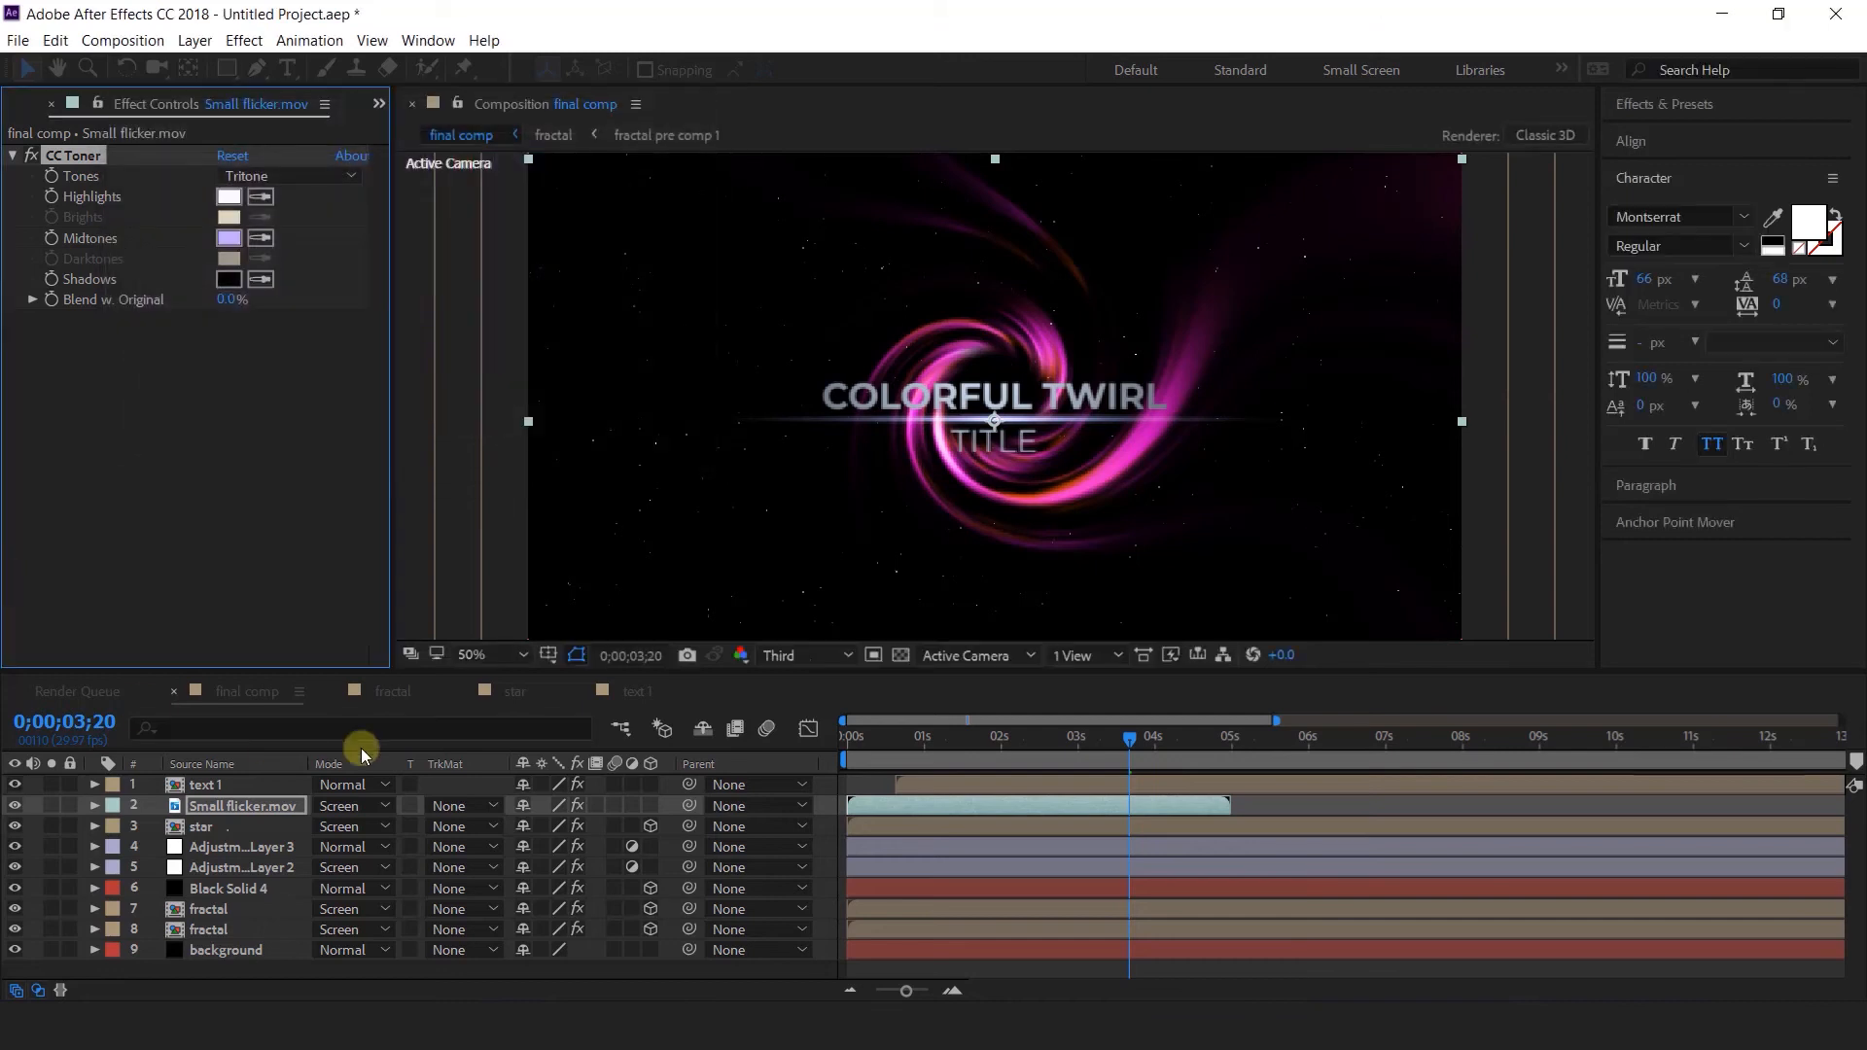
Apply Fast Box Blur to Small flicker.mov with Horizontal blur dimensions and a blur radius of 65.
key("ctrl+space")
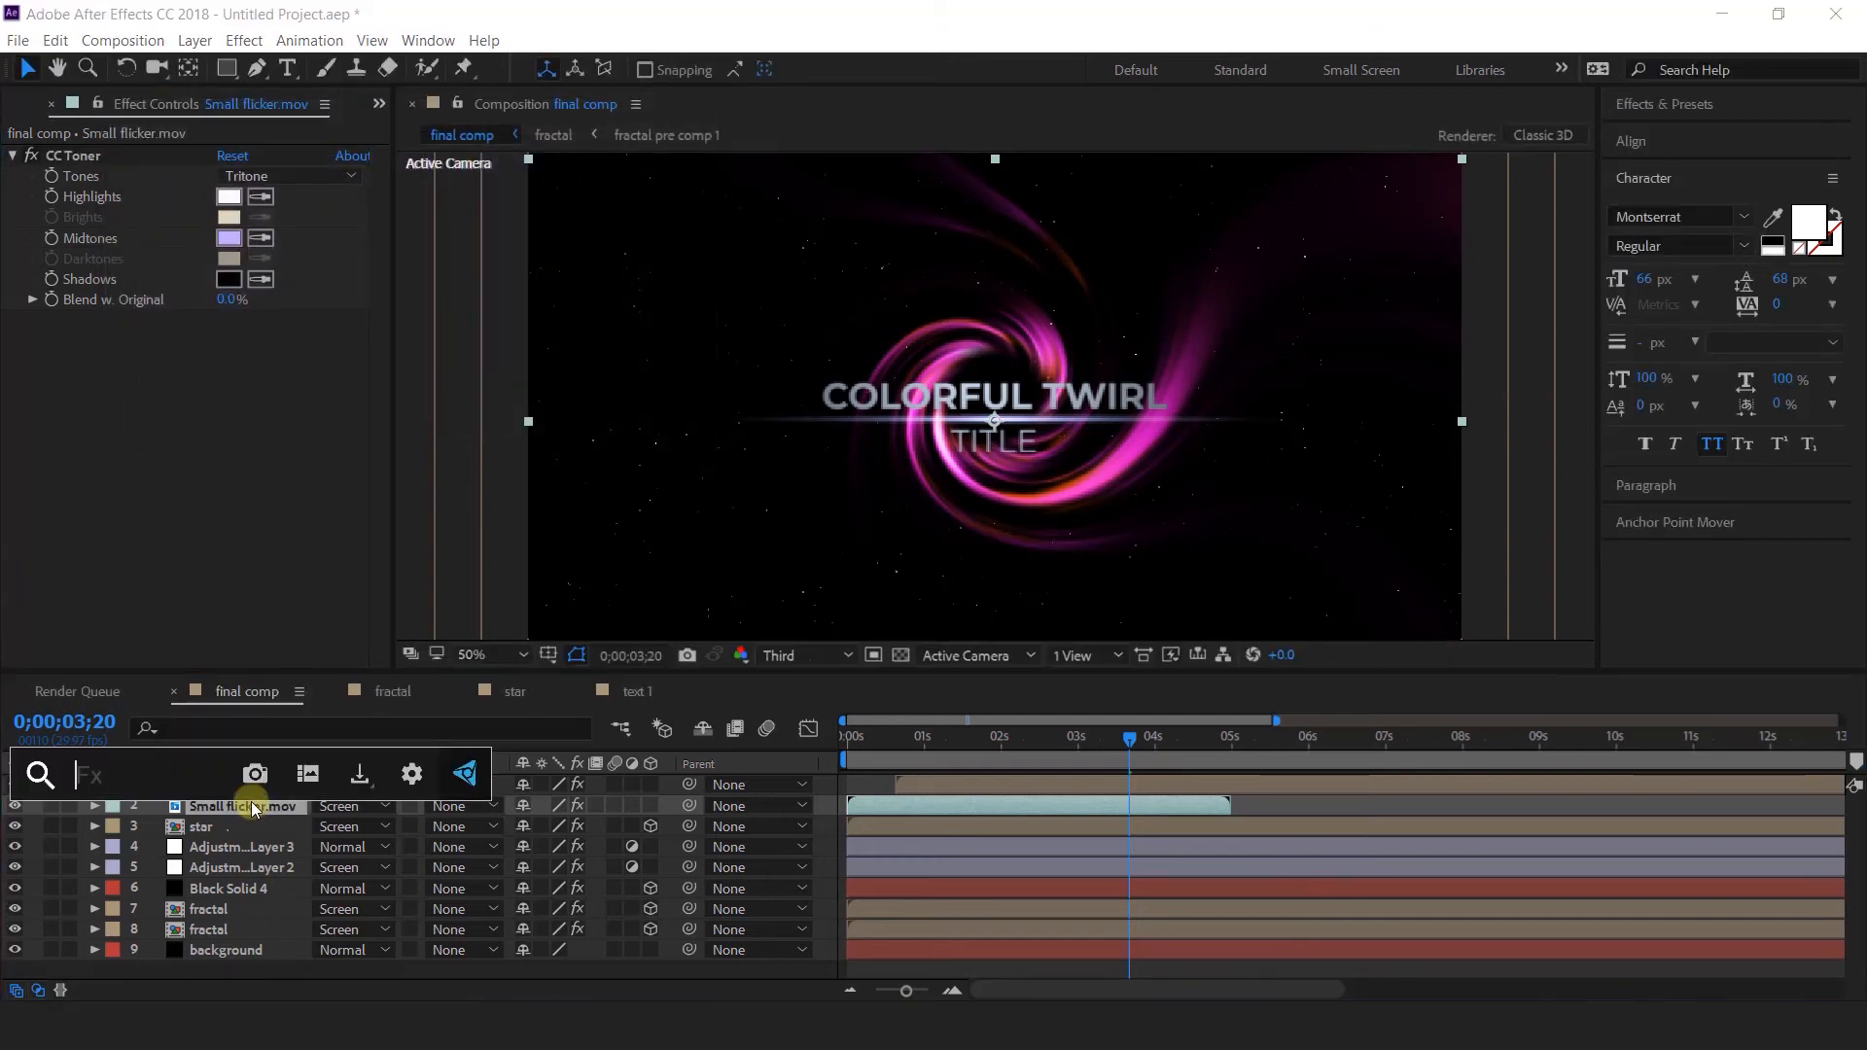
type("fast")
key("Return")
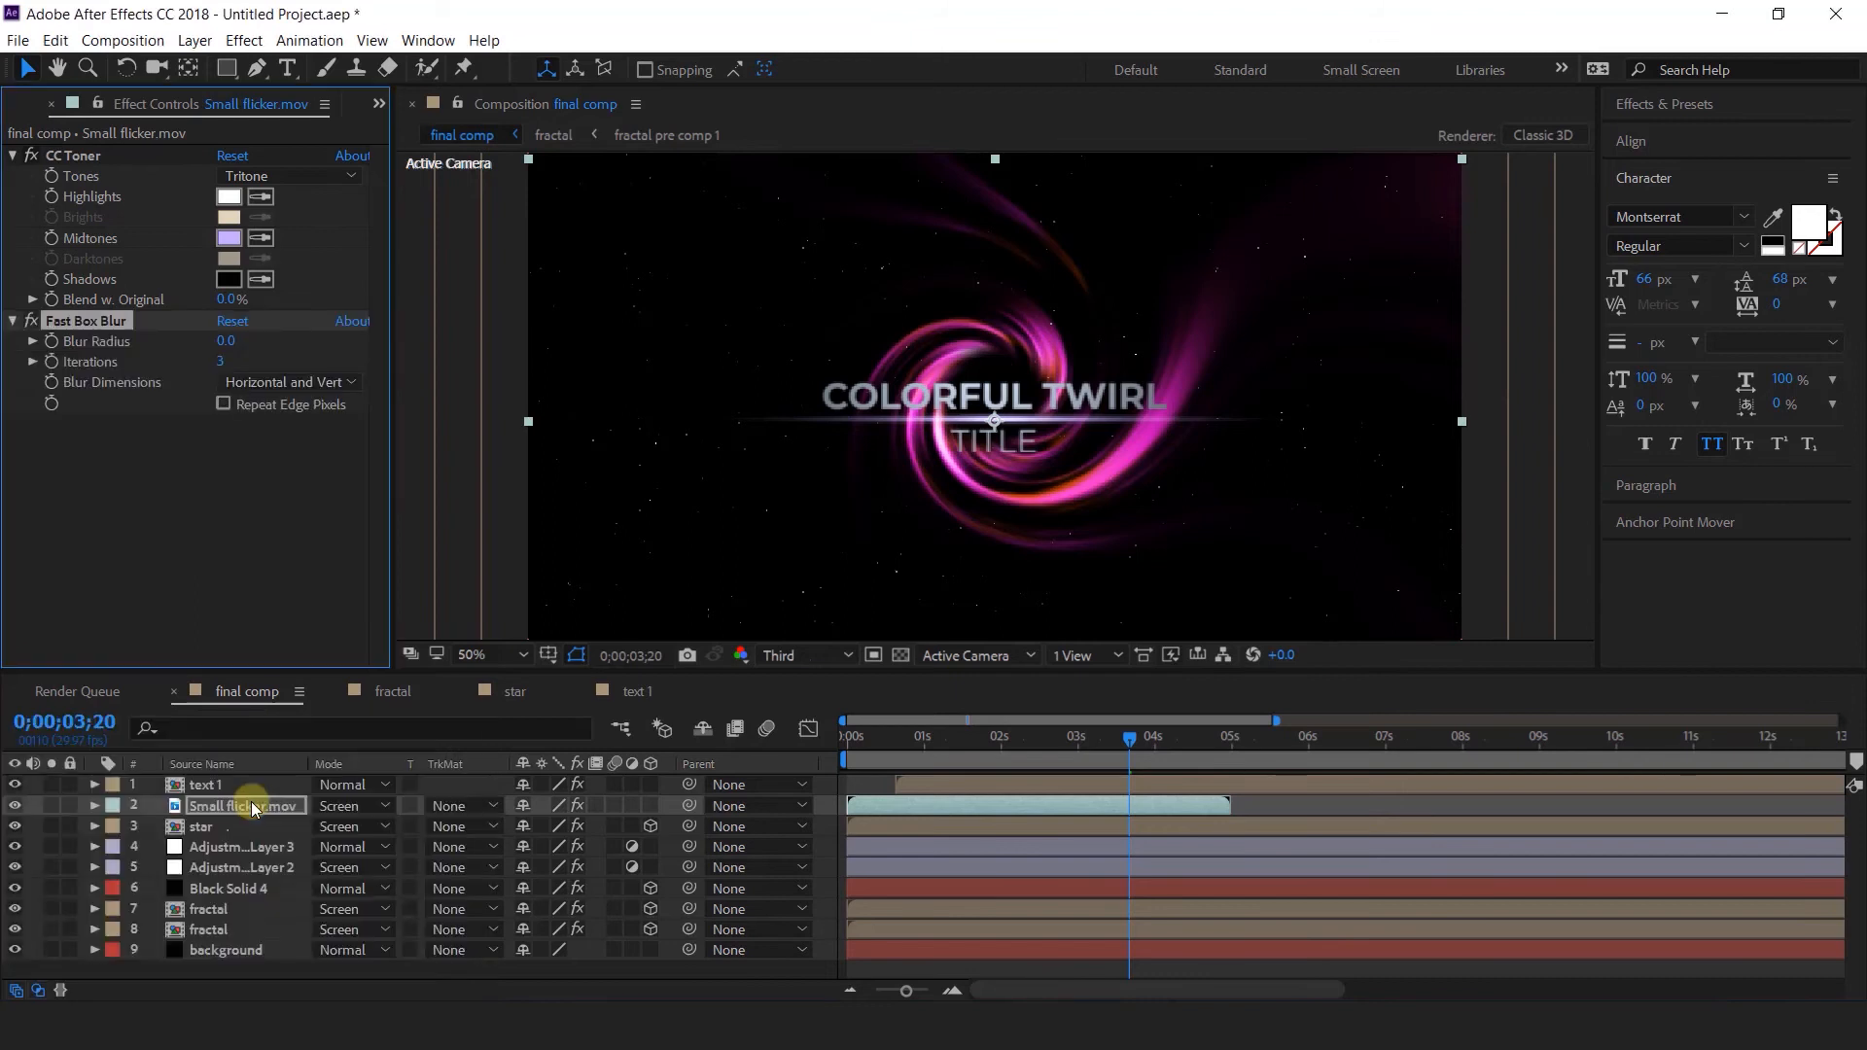
left_click(291, 383)
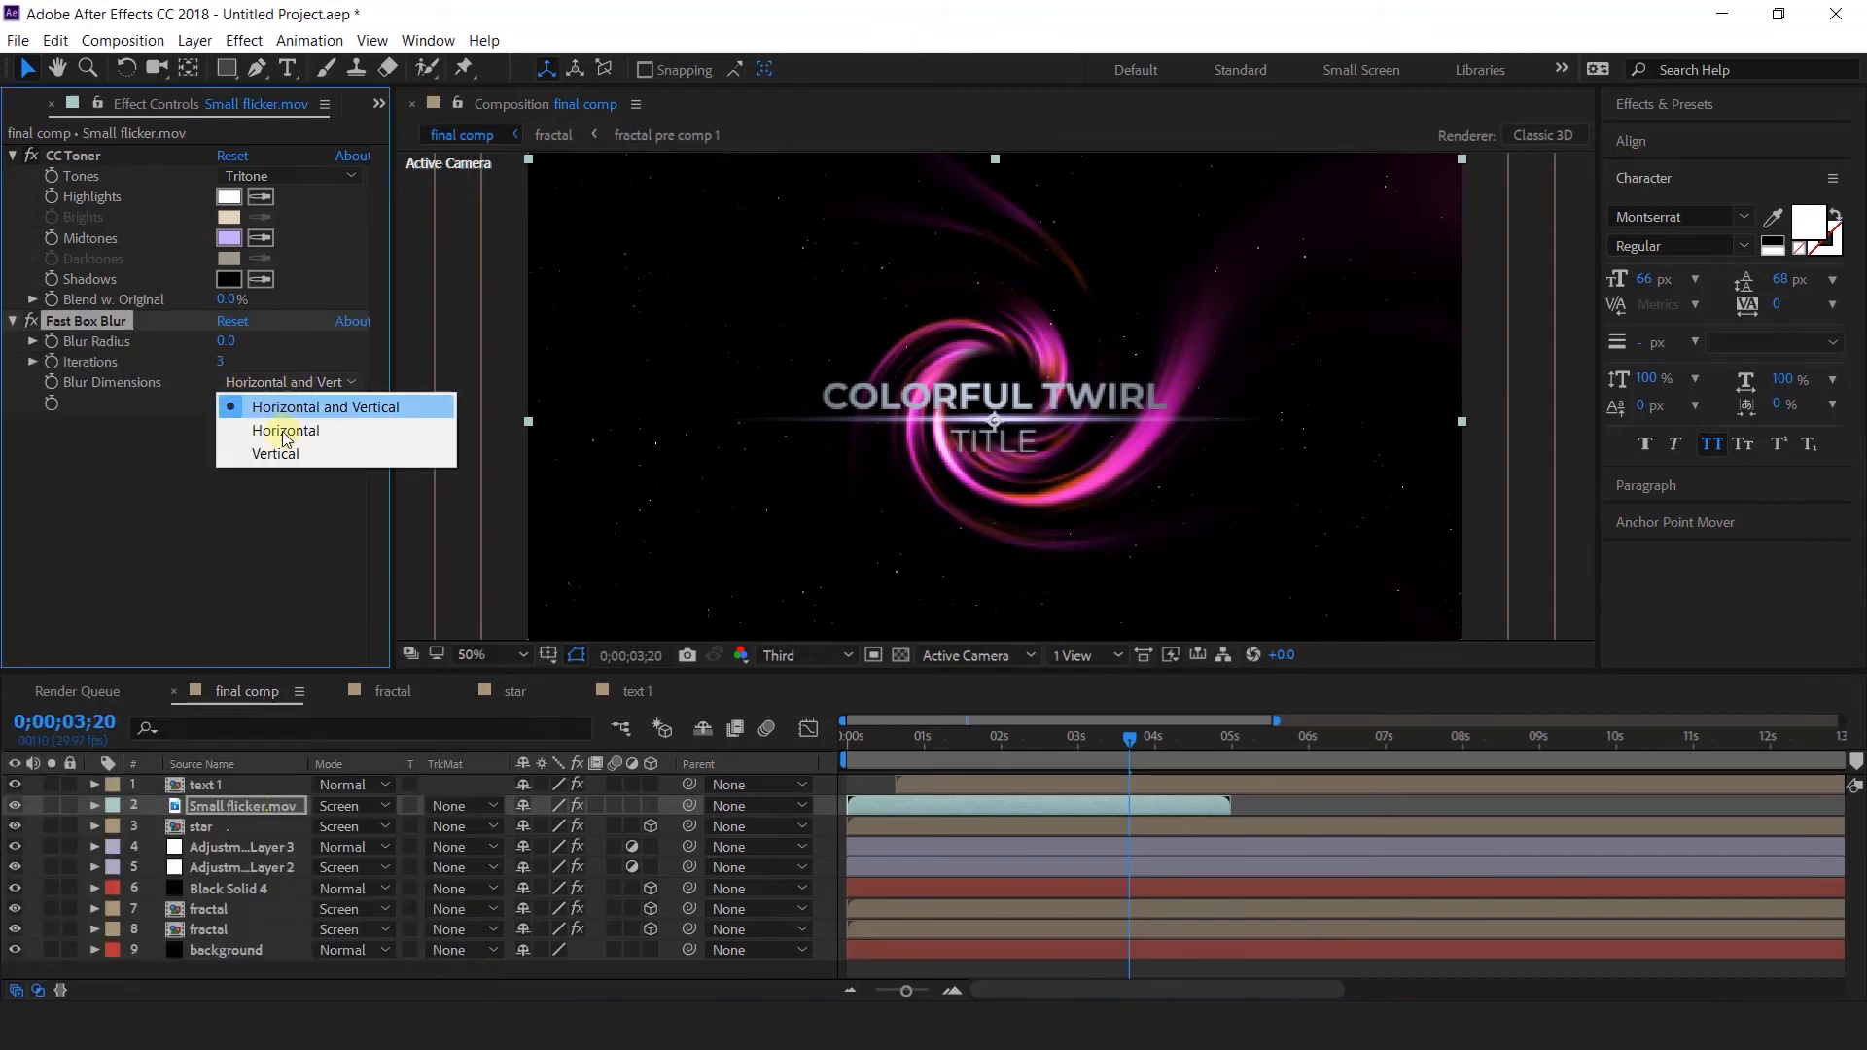
left_click(307, 432)
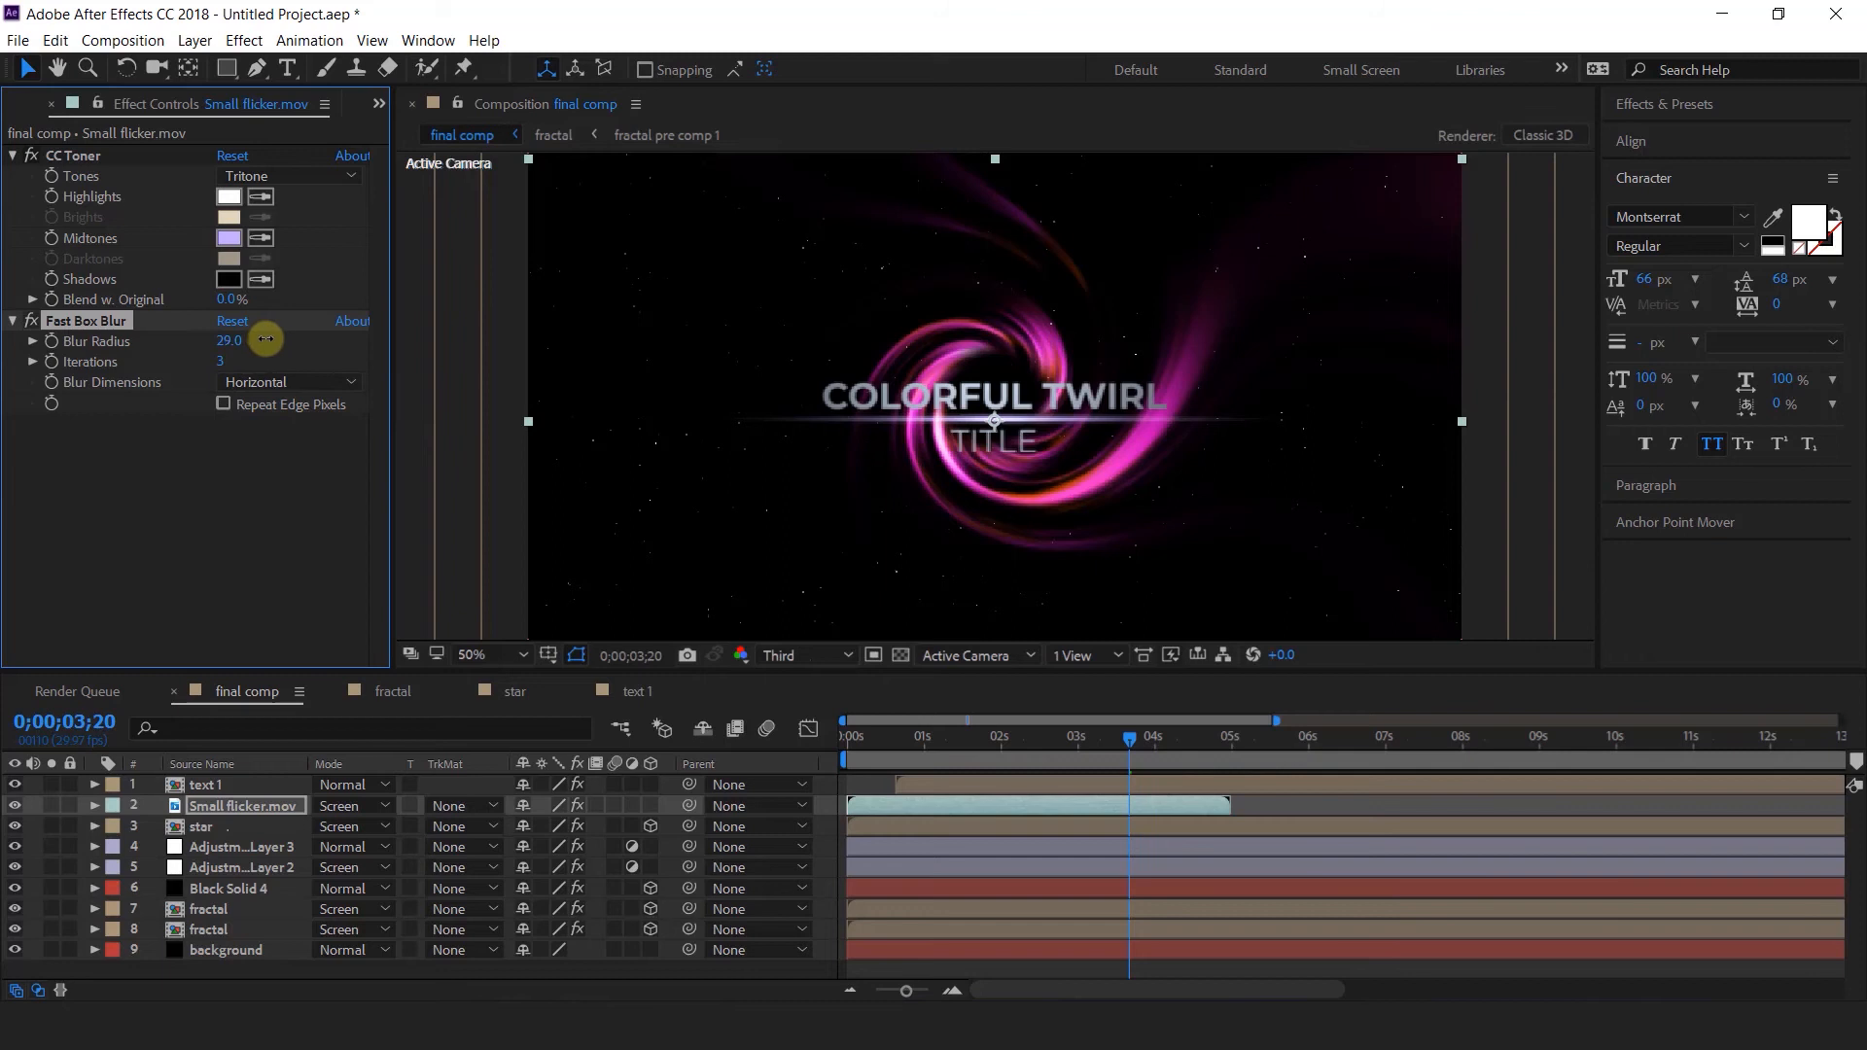
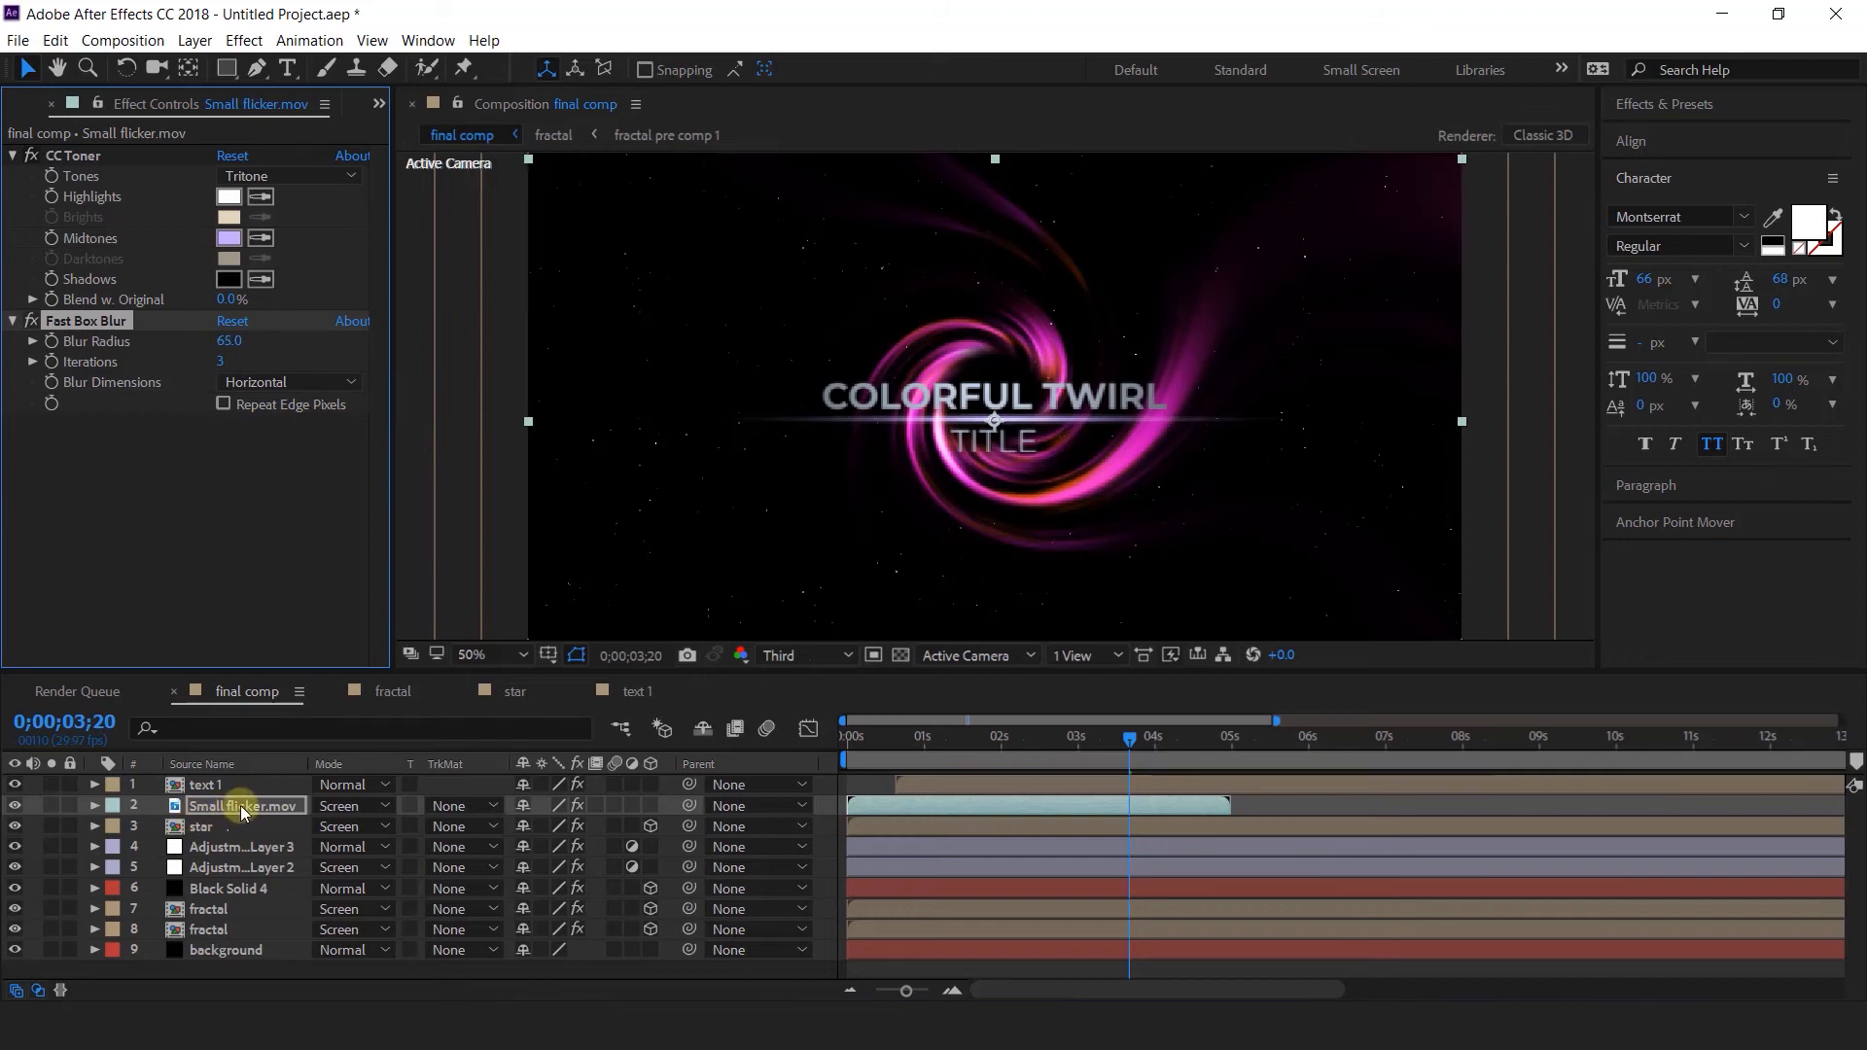
Set Small flicker.mov's opacity to 82% and shift its layer to start together with the text 1 layer.
key("t")
left_click(507, 824)
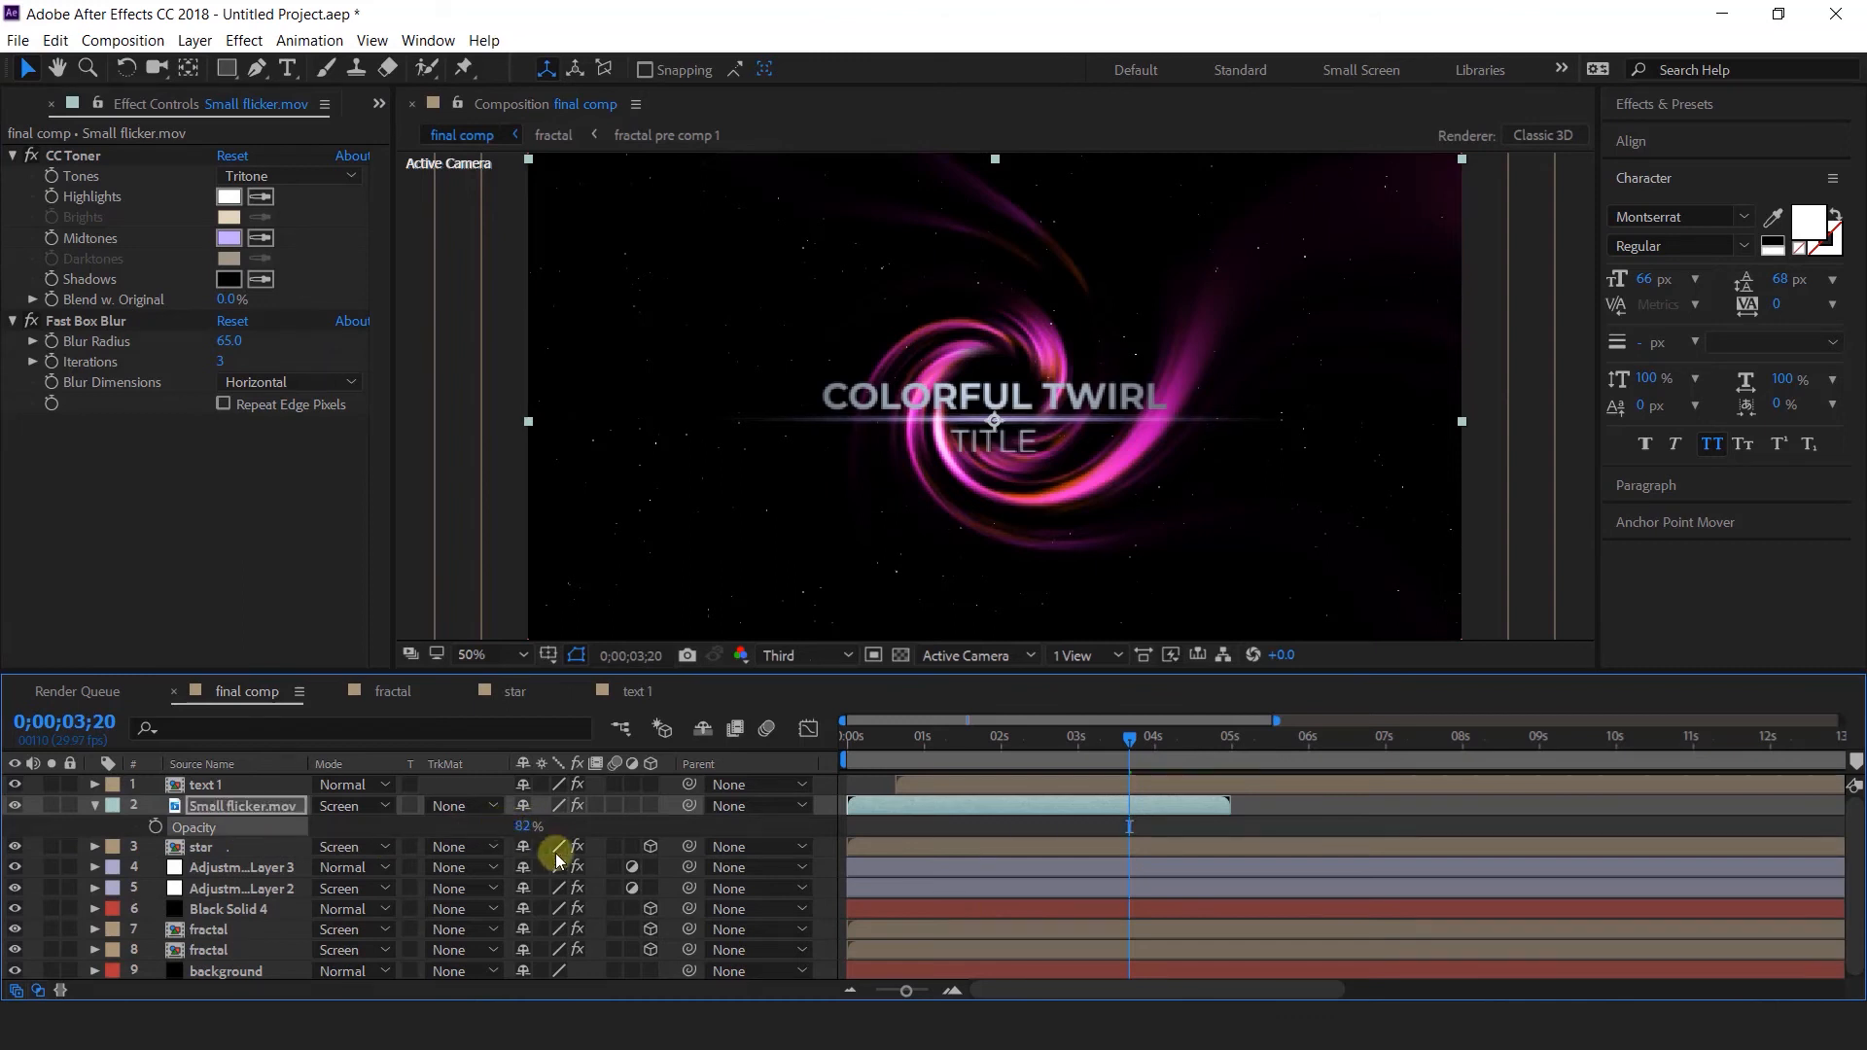
left_click(94, 807)
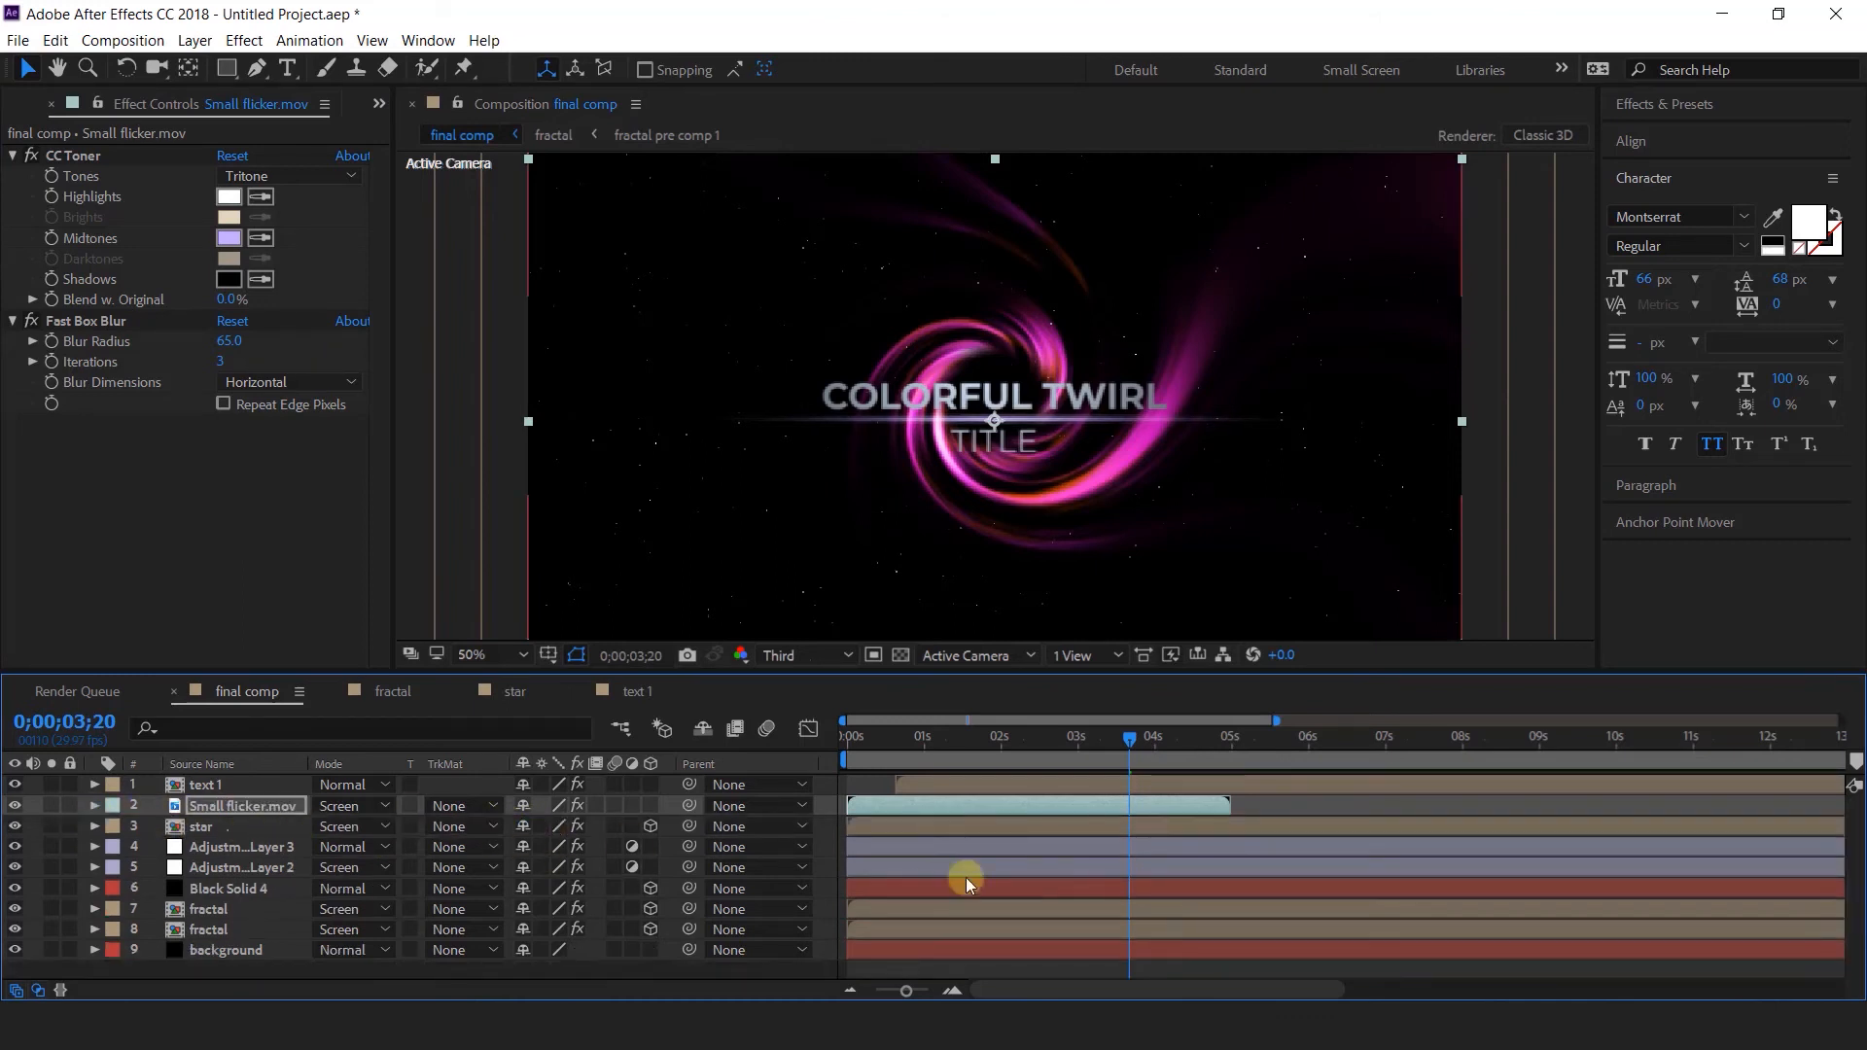
left_click_drag(860, 807, 907, 807)
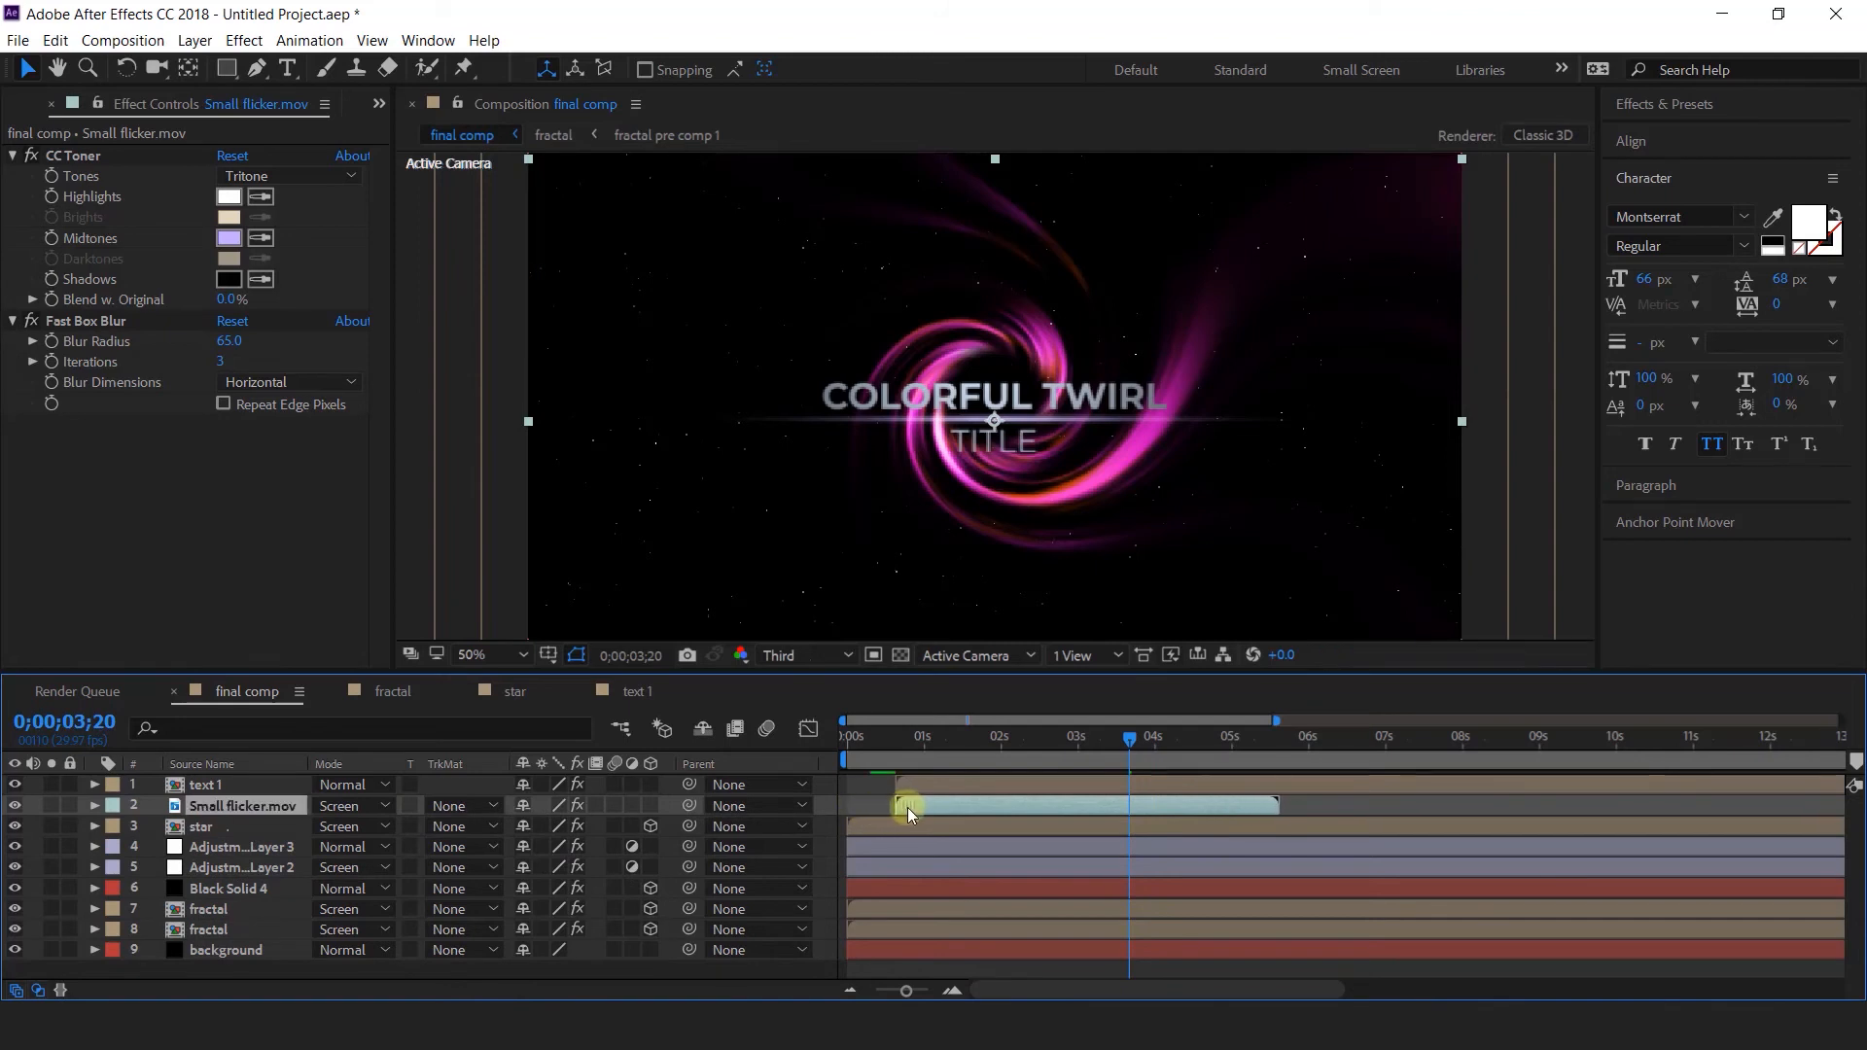
left_click_drag(895, 742, 840, 742)
key("space")
Add an opacity keyframe of 0% to Small flicker.mov at 0;00;00;19, where its layer starts.
left_click(895, 735)
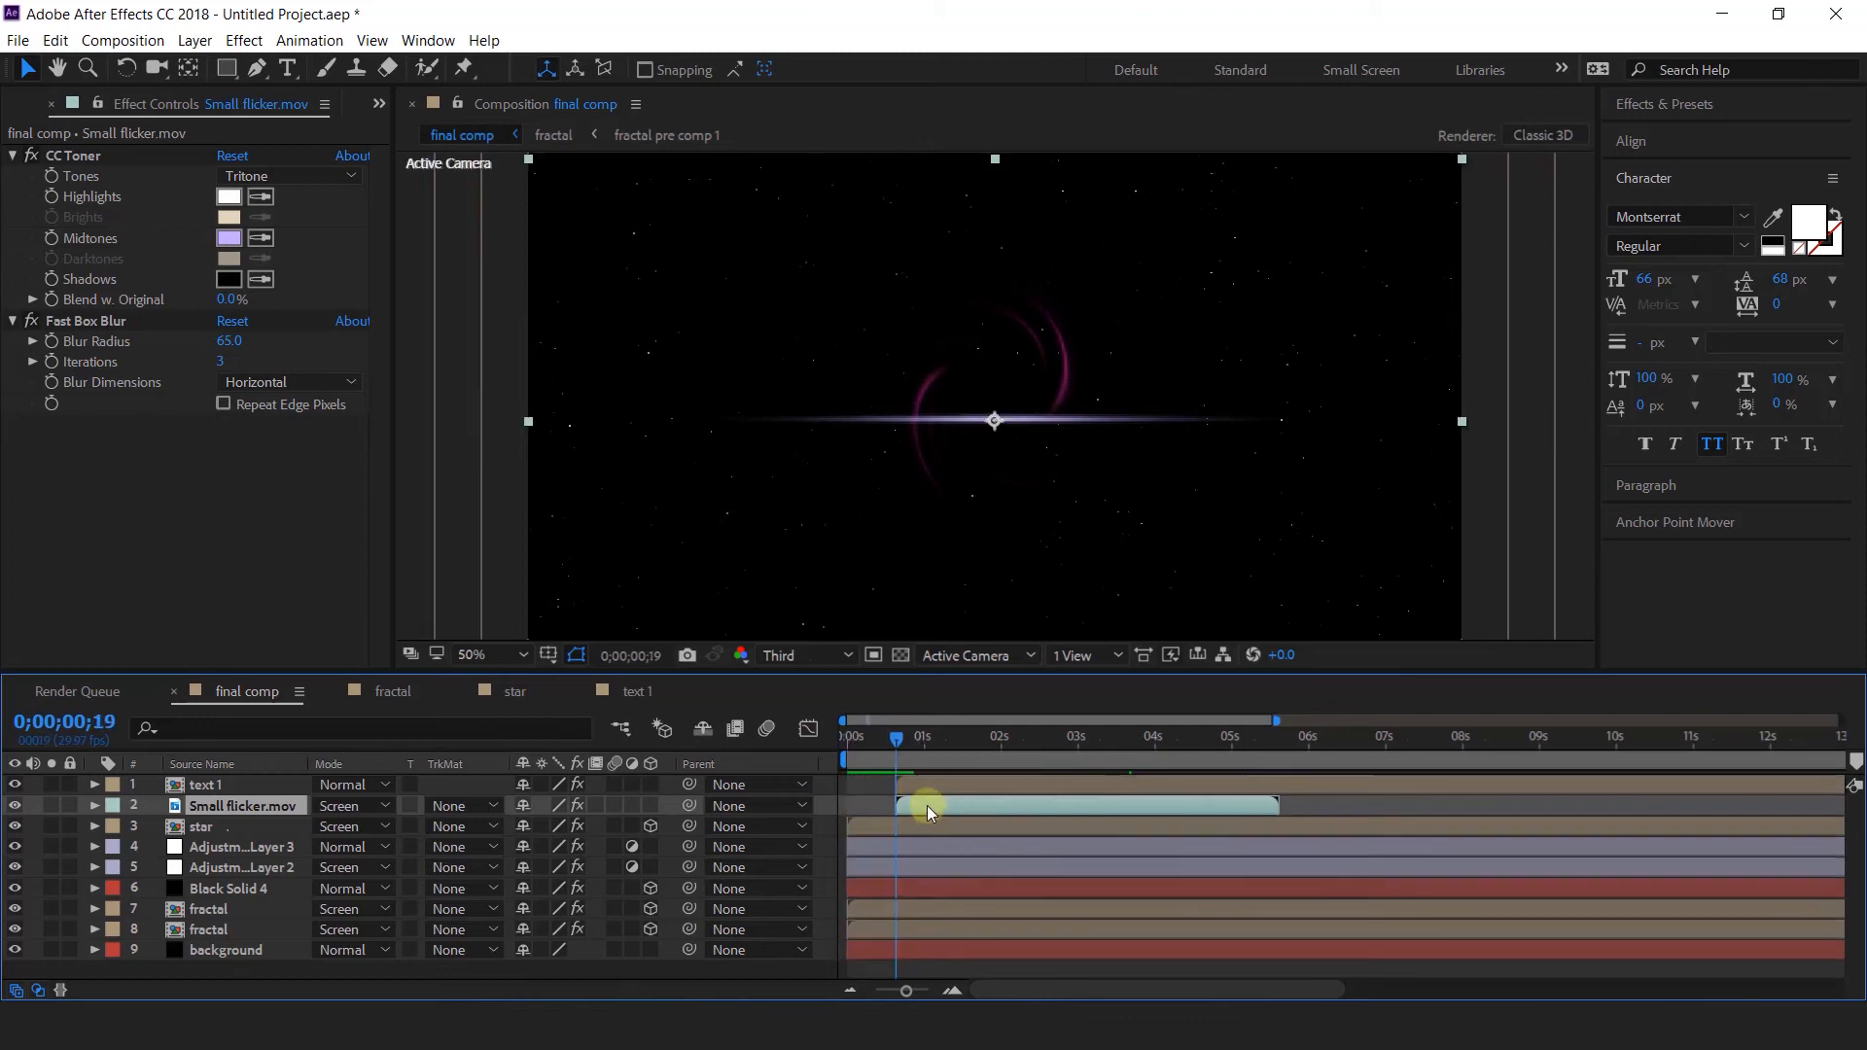
key("t")
left_click(155, 827)
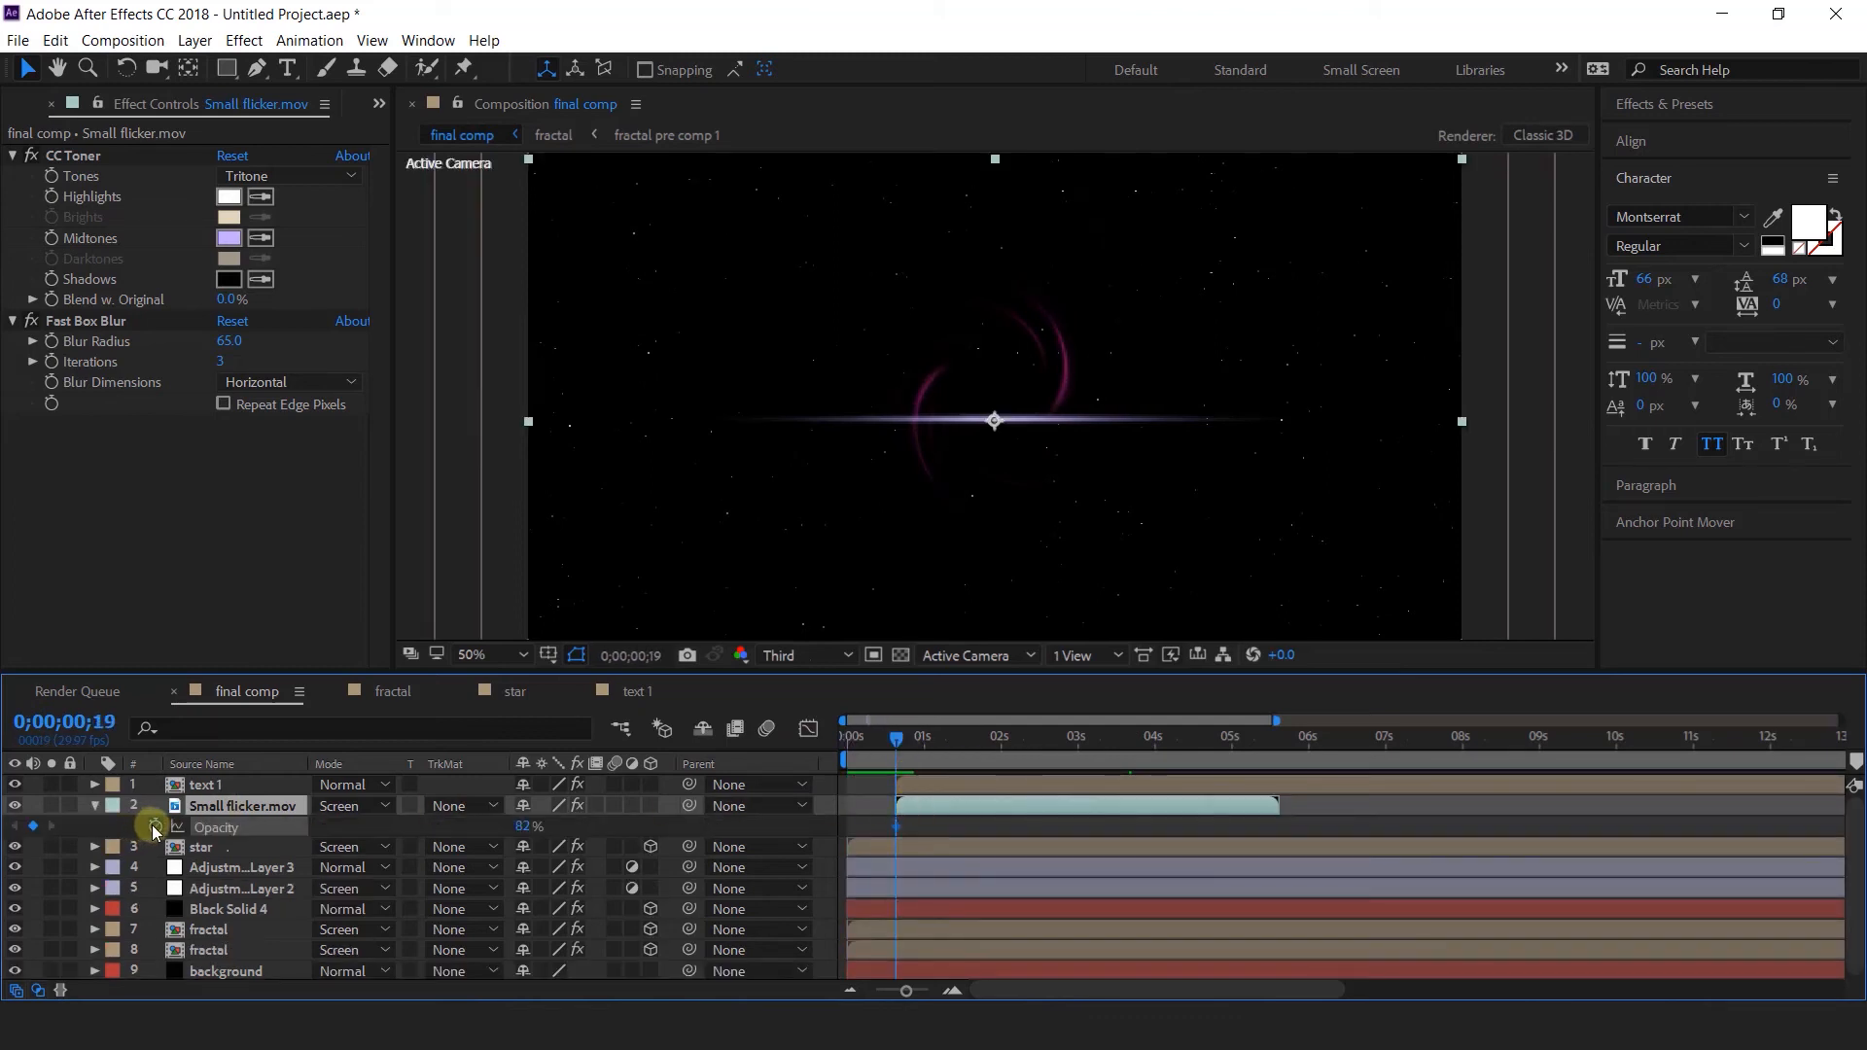
left_click_drag(526, 826, 36, 838)
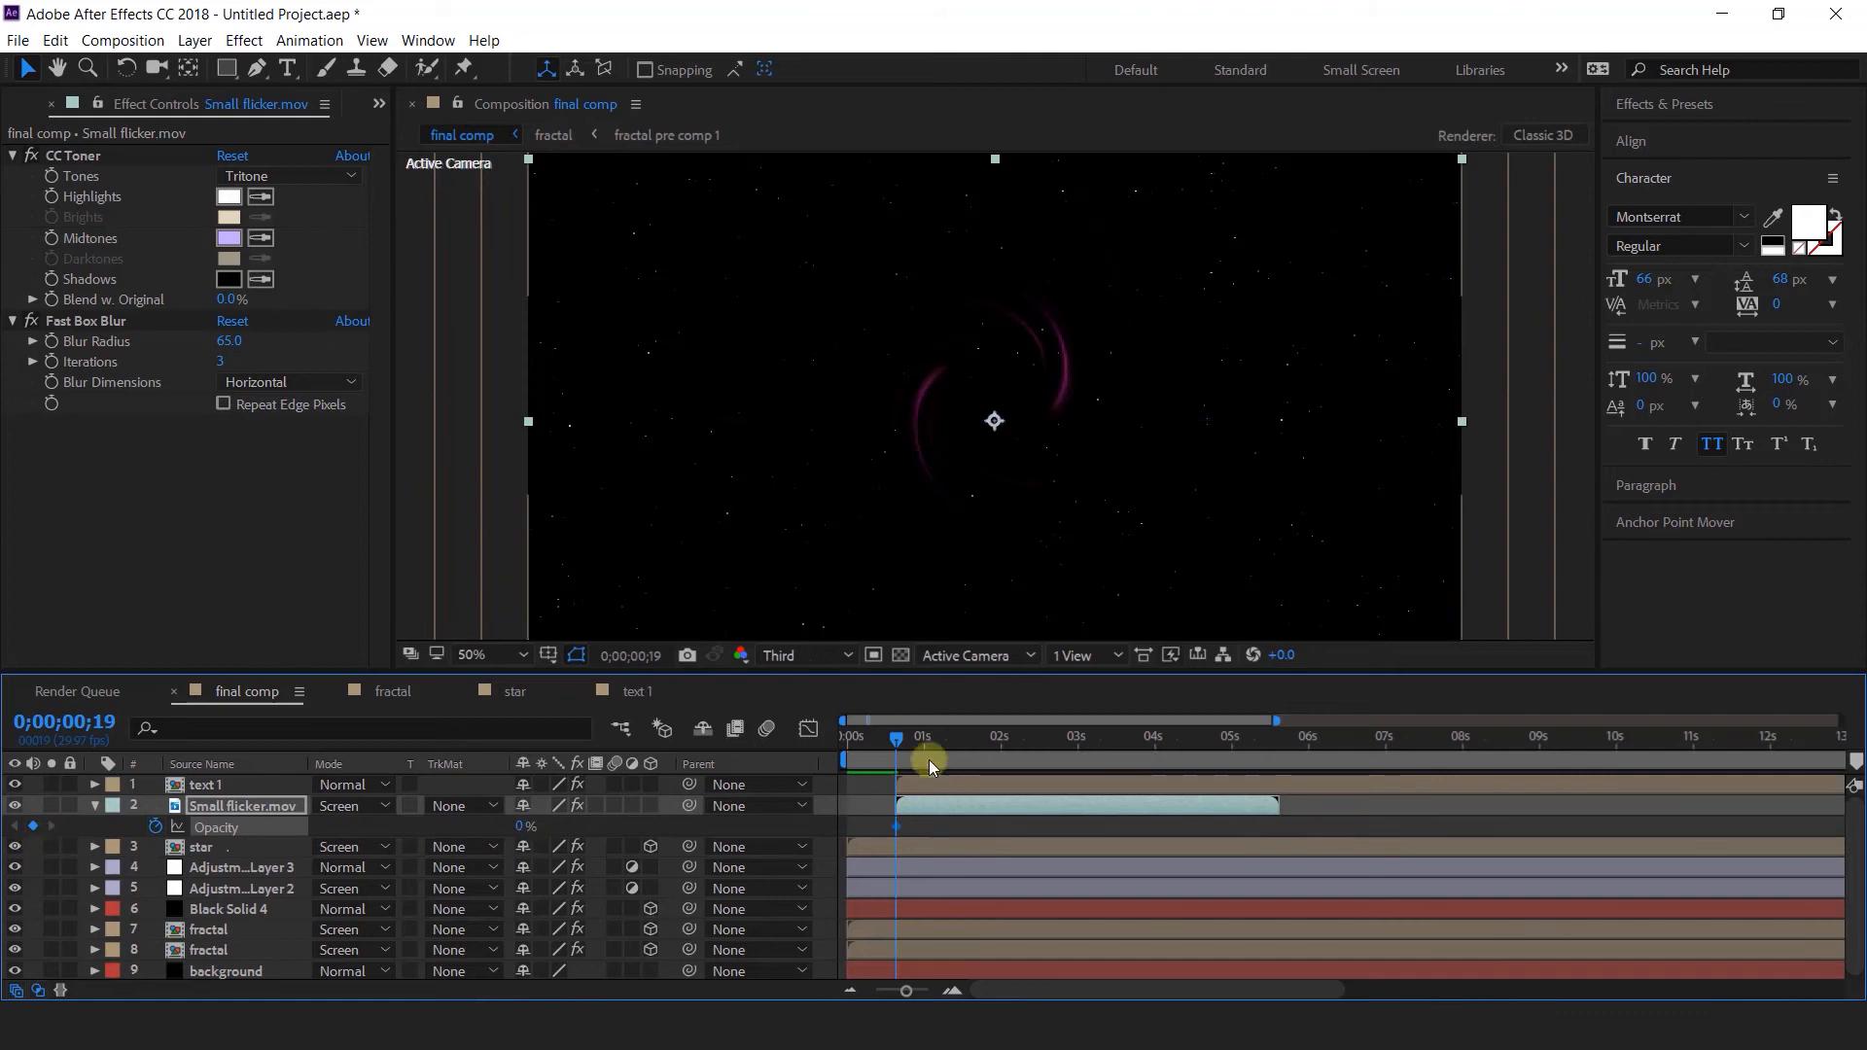
Add an opacity keyframe of 80% to Small flicker.mov at 0;00;01;05.
left_click_drag(900, 741, 931, 747)
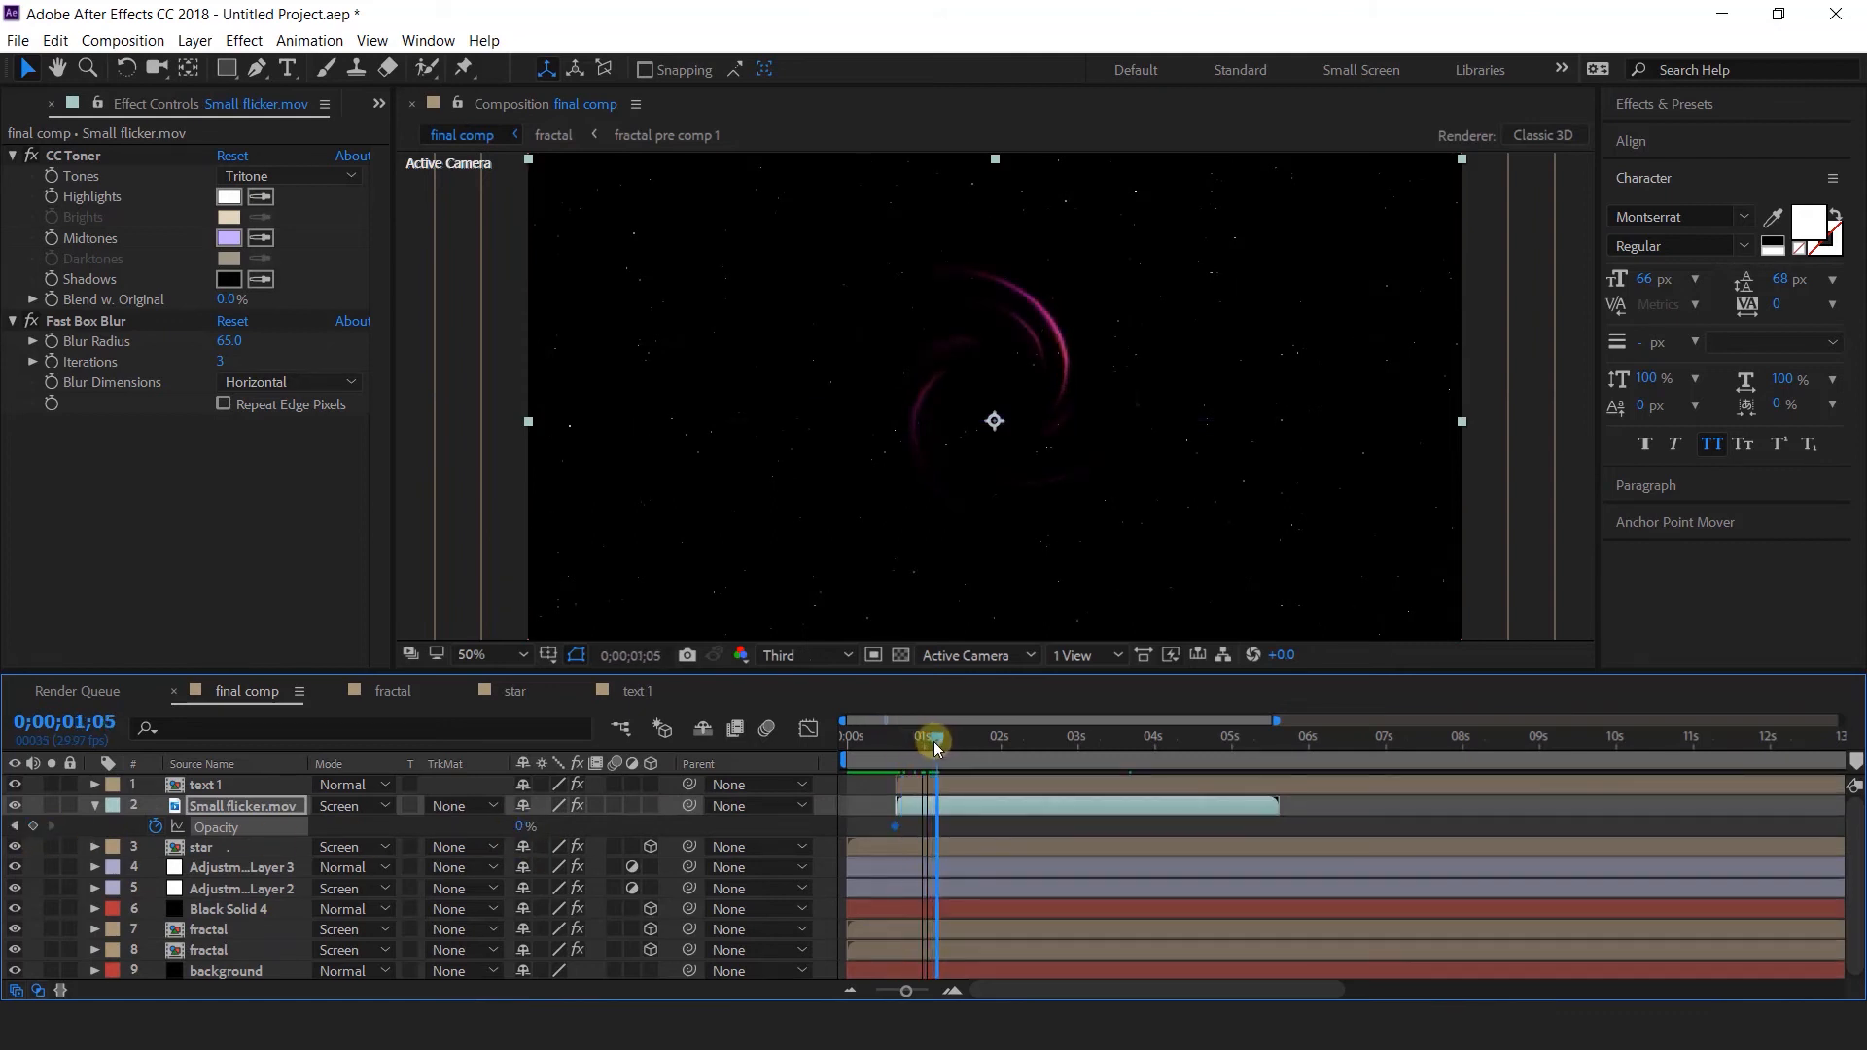
left_click_drag(533, 827, 616, 833)
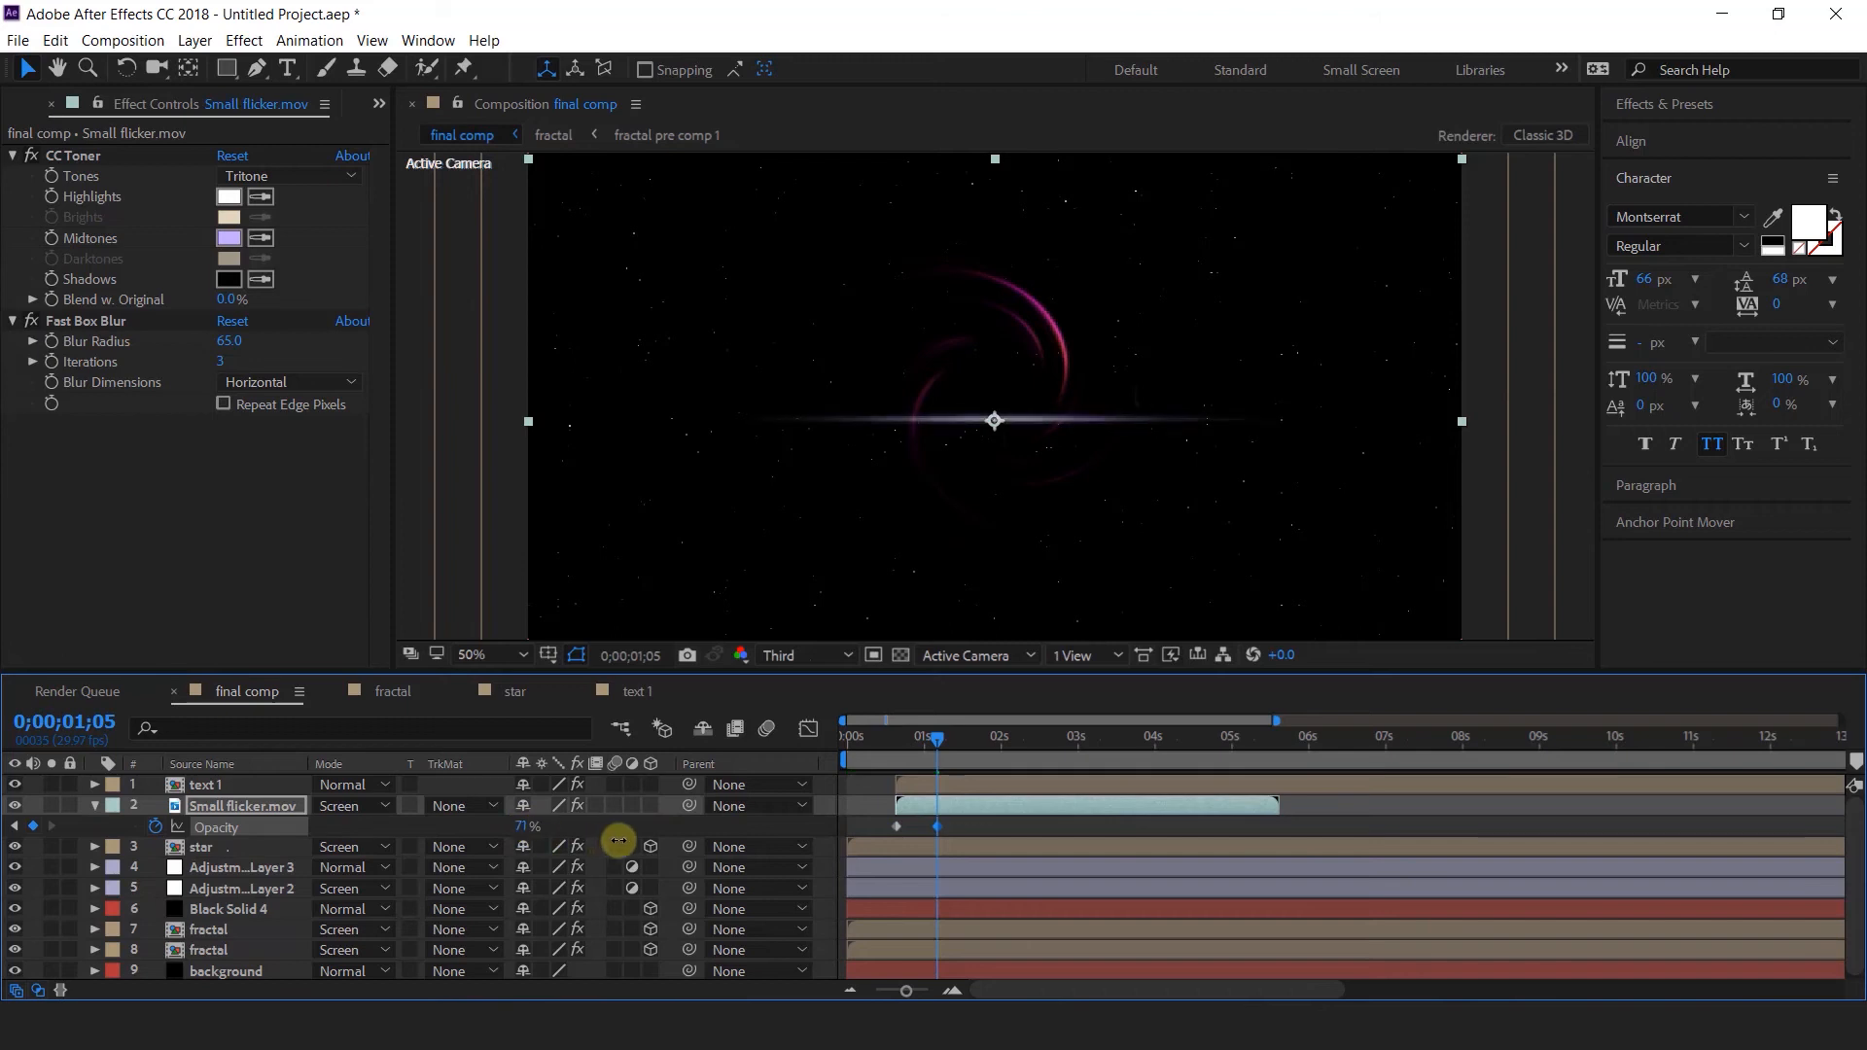
left_click(530, 827)
type("80")
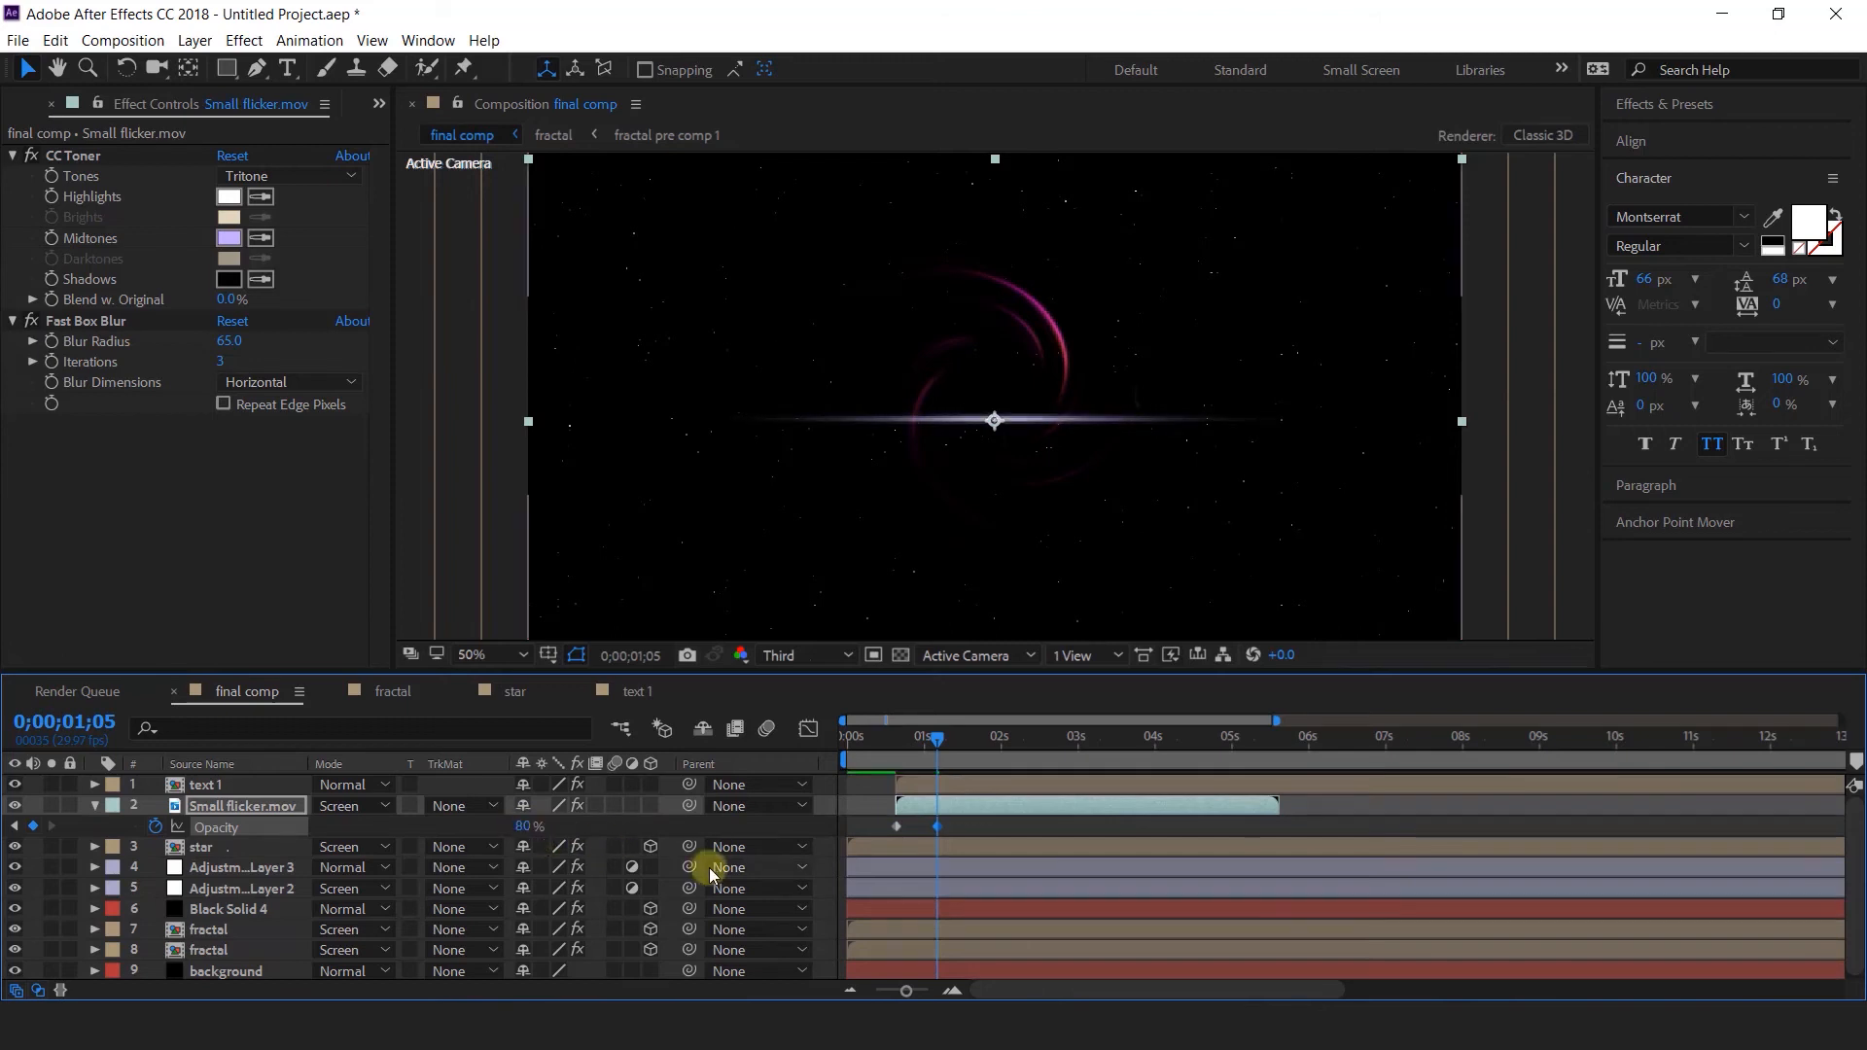
left_click(95, 805)
Preview the flicker fade-in and shift the Small flicker.mov layer to start at about 1.6 seconds.
left_click(888, 741)
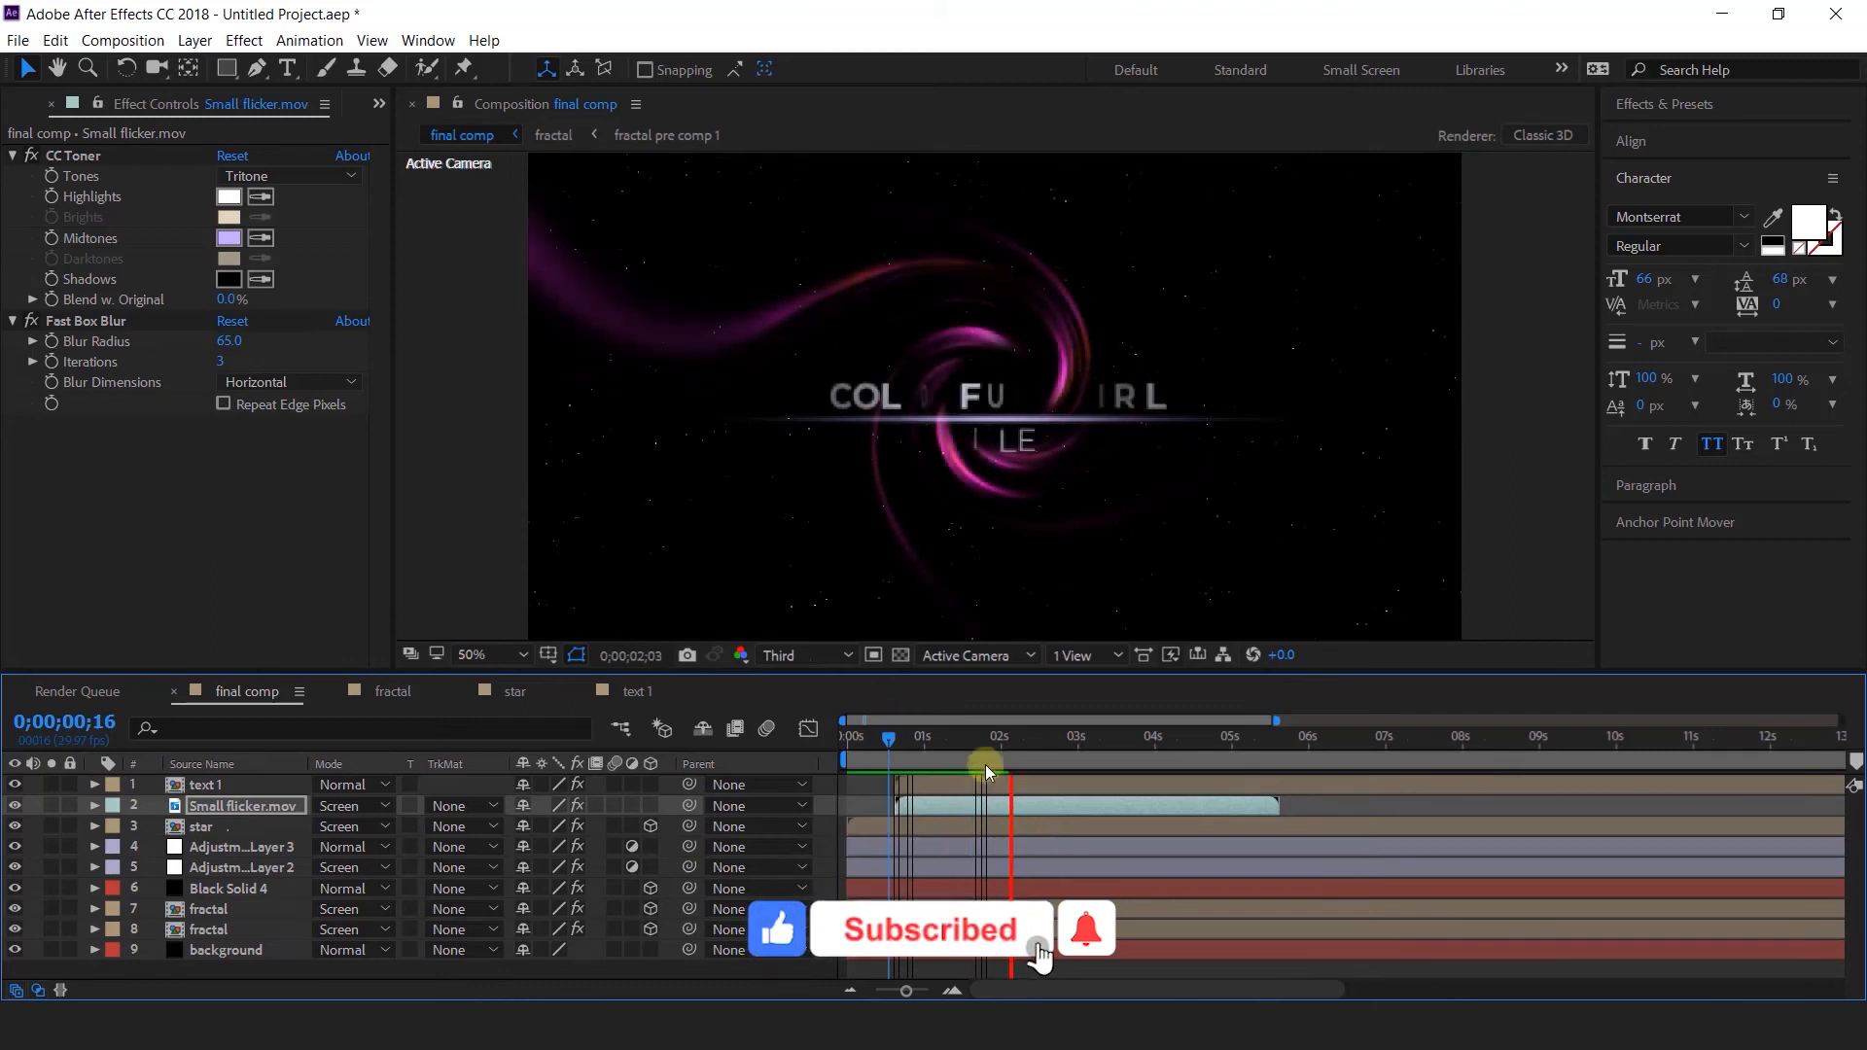
left_click(1103, 744)
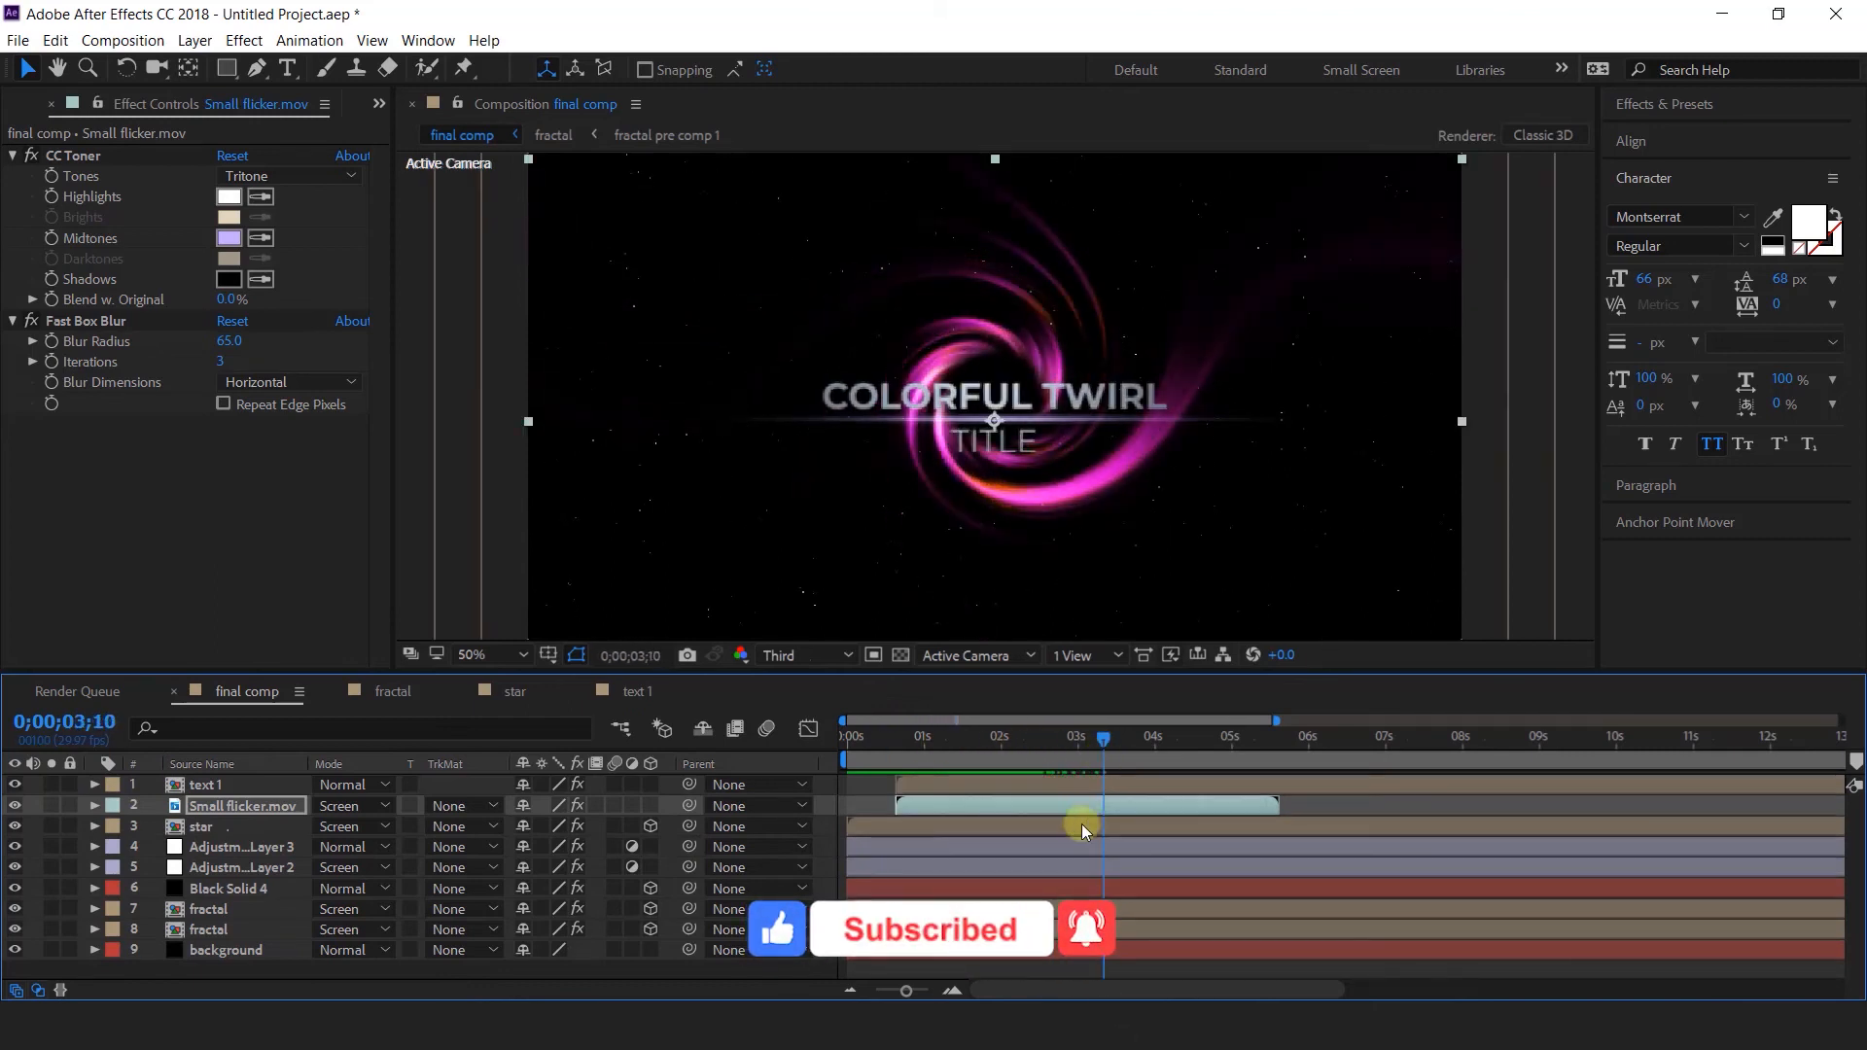
left_click_drag(1100, 801, 1156, 801)
left_click_drag(965, 744, 1007, 803)
left_click_drag(926, 741, 974, 747)
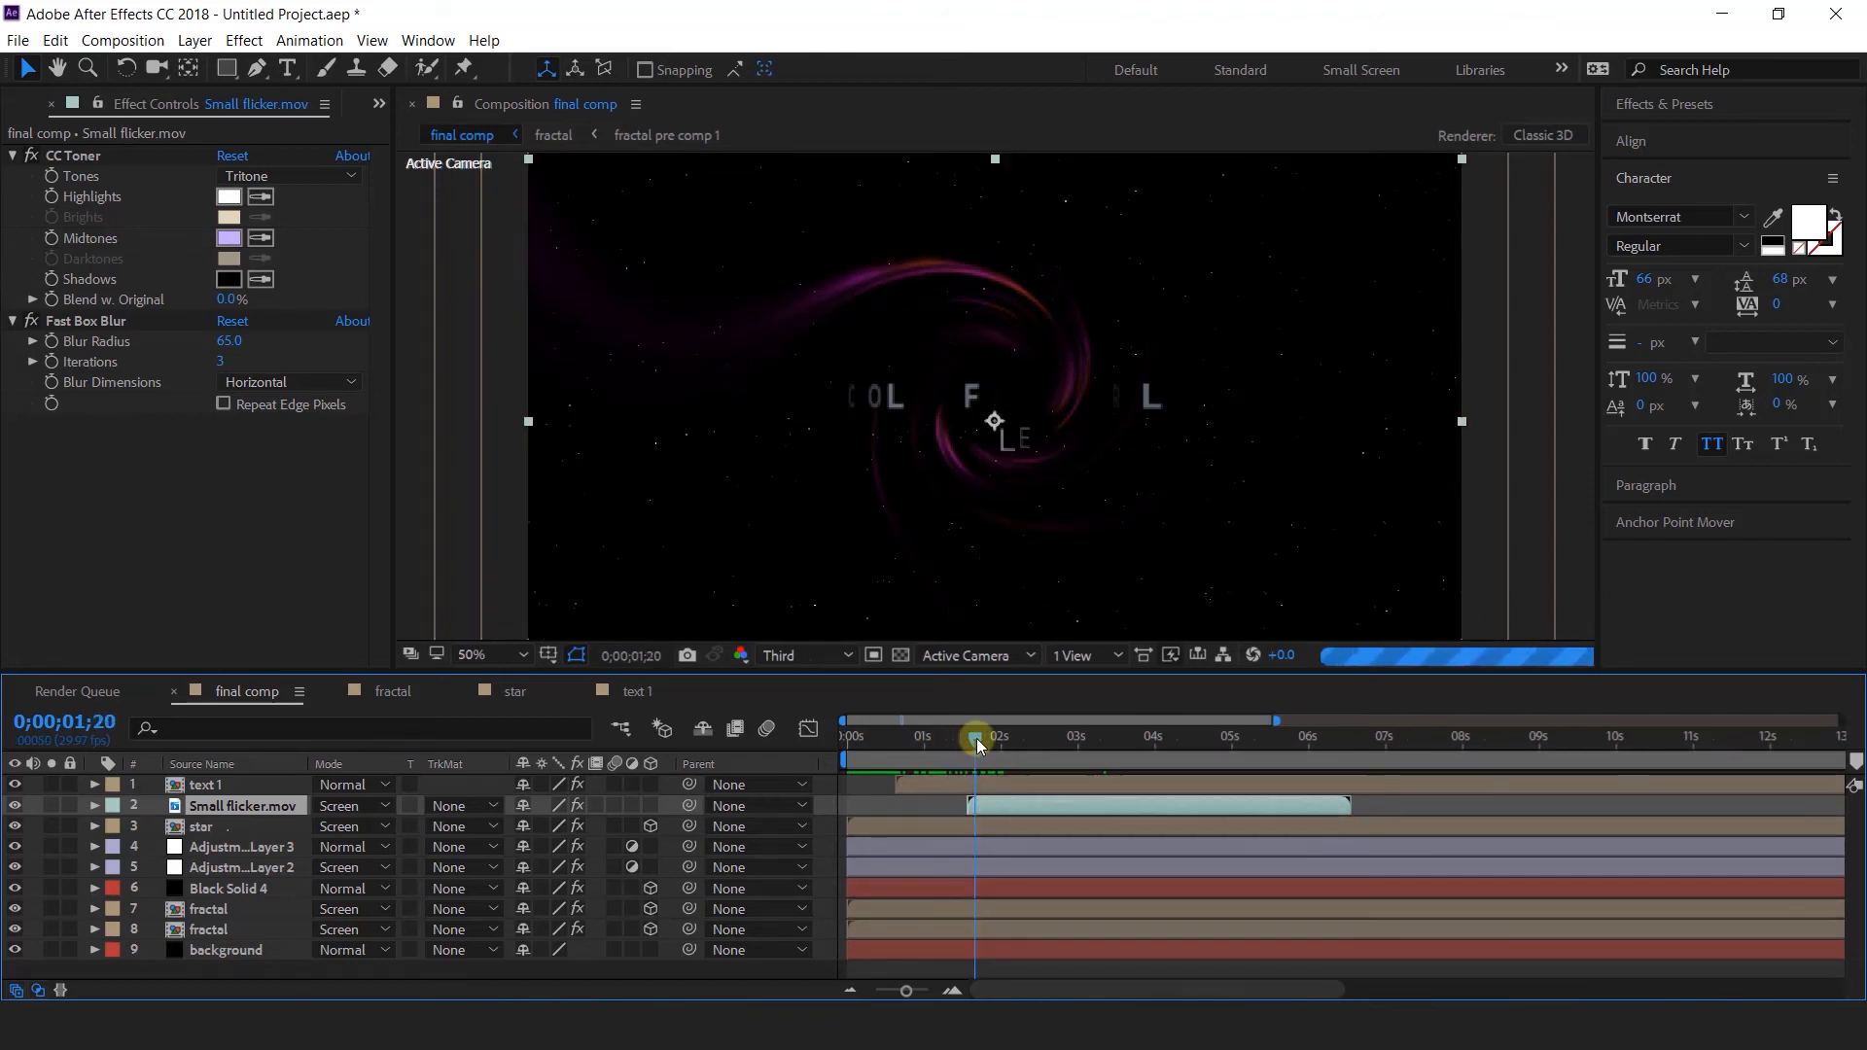
Preview the title with the shifted flicker and change its CC Toner Midtones to a more saturated blue.
left_click(897, 742)
key("space")
left_click_drag(959, 749, 1098, 747)
left_click_drag(953, 734, 1122, 746)
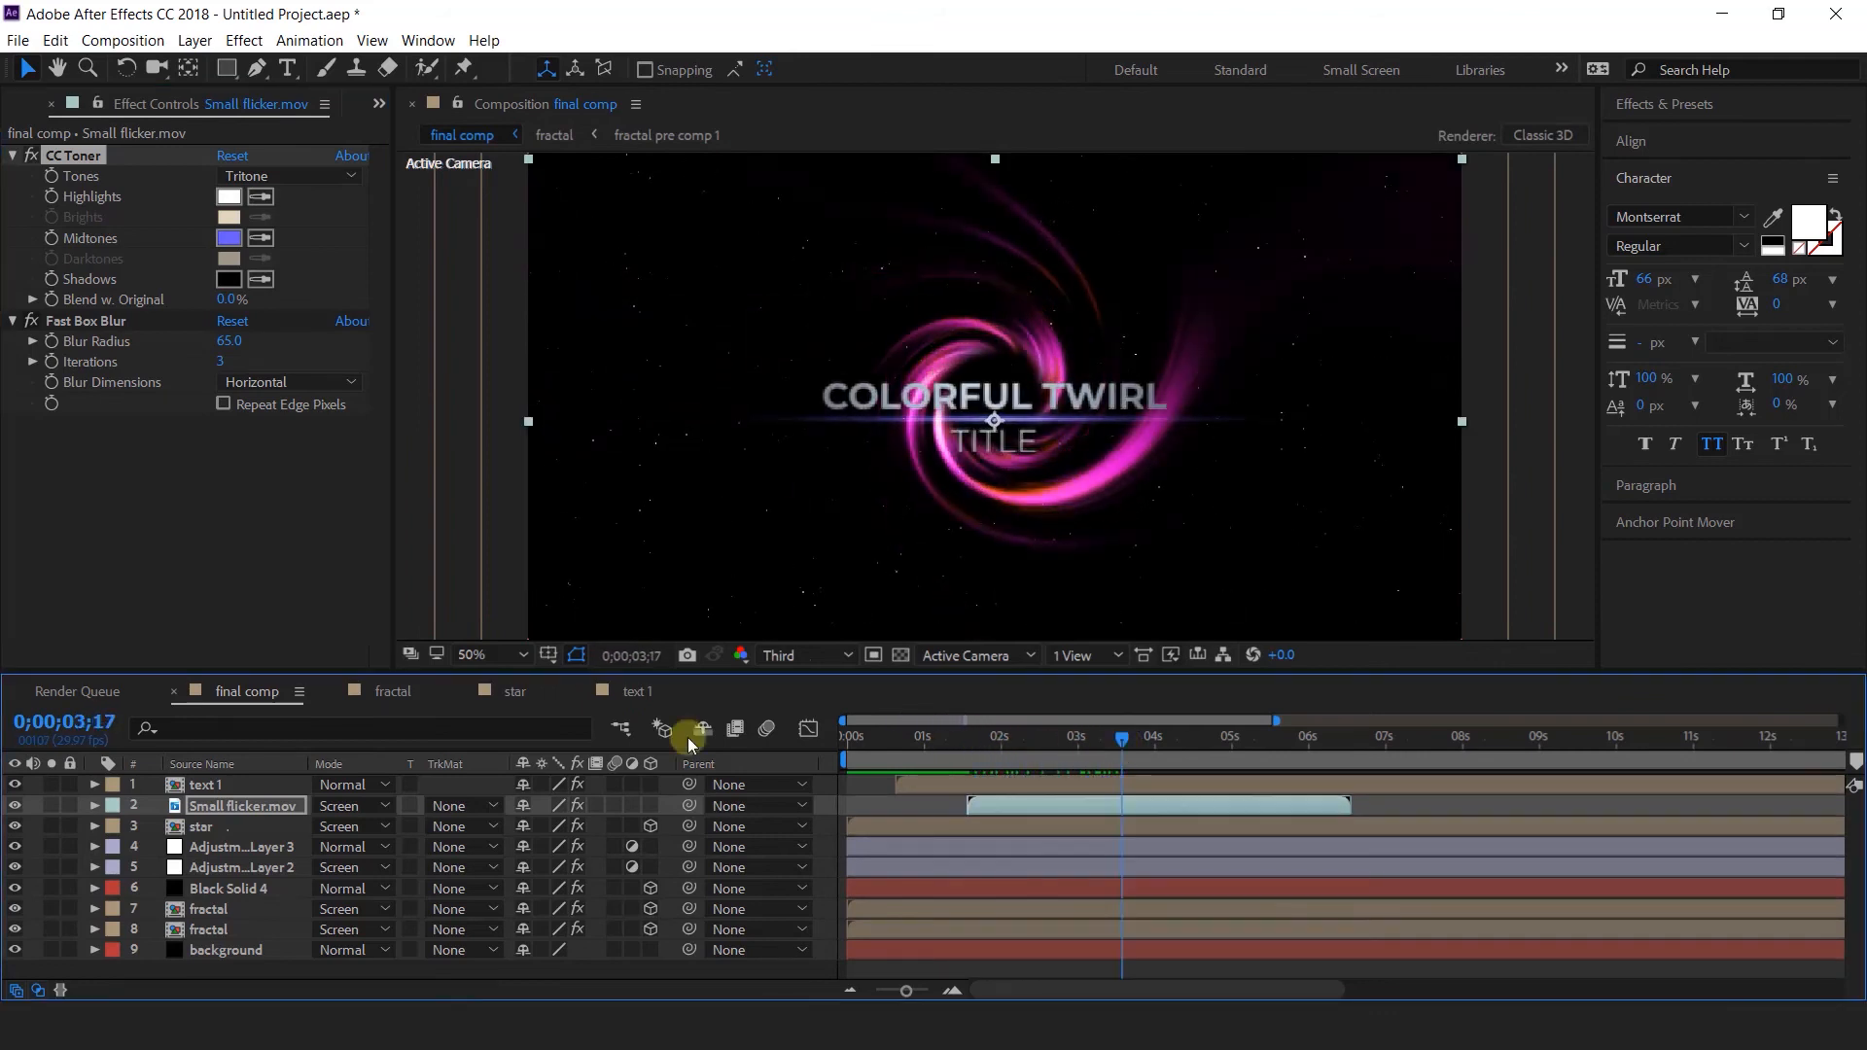
Create a black 1920 x 1080 px solid above all layers in final comp.
left_click(888, 809)
right_click(828, 782)
mouse_move(966, 550)
left_click(1196, 605)
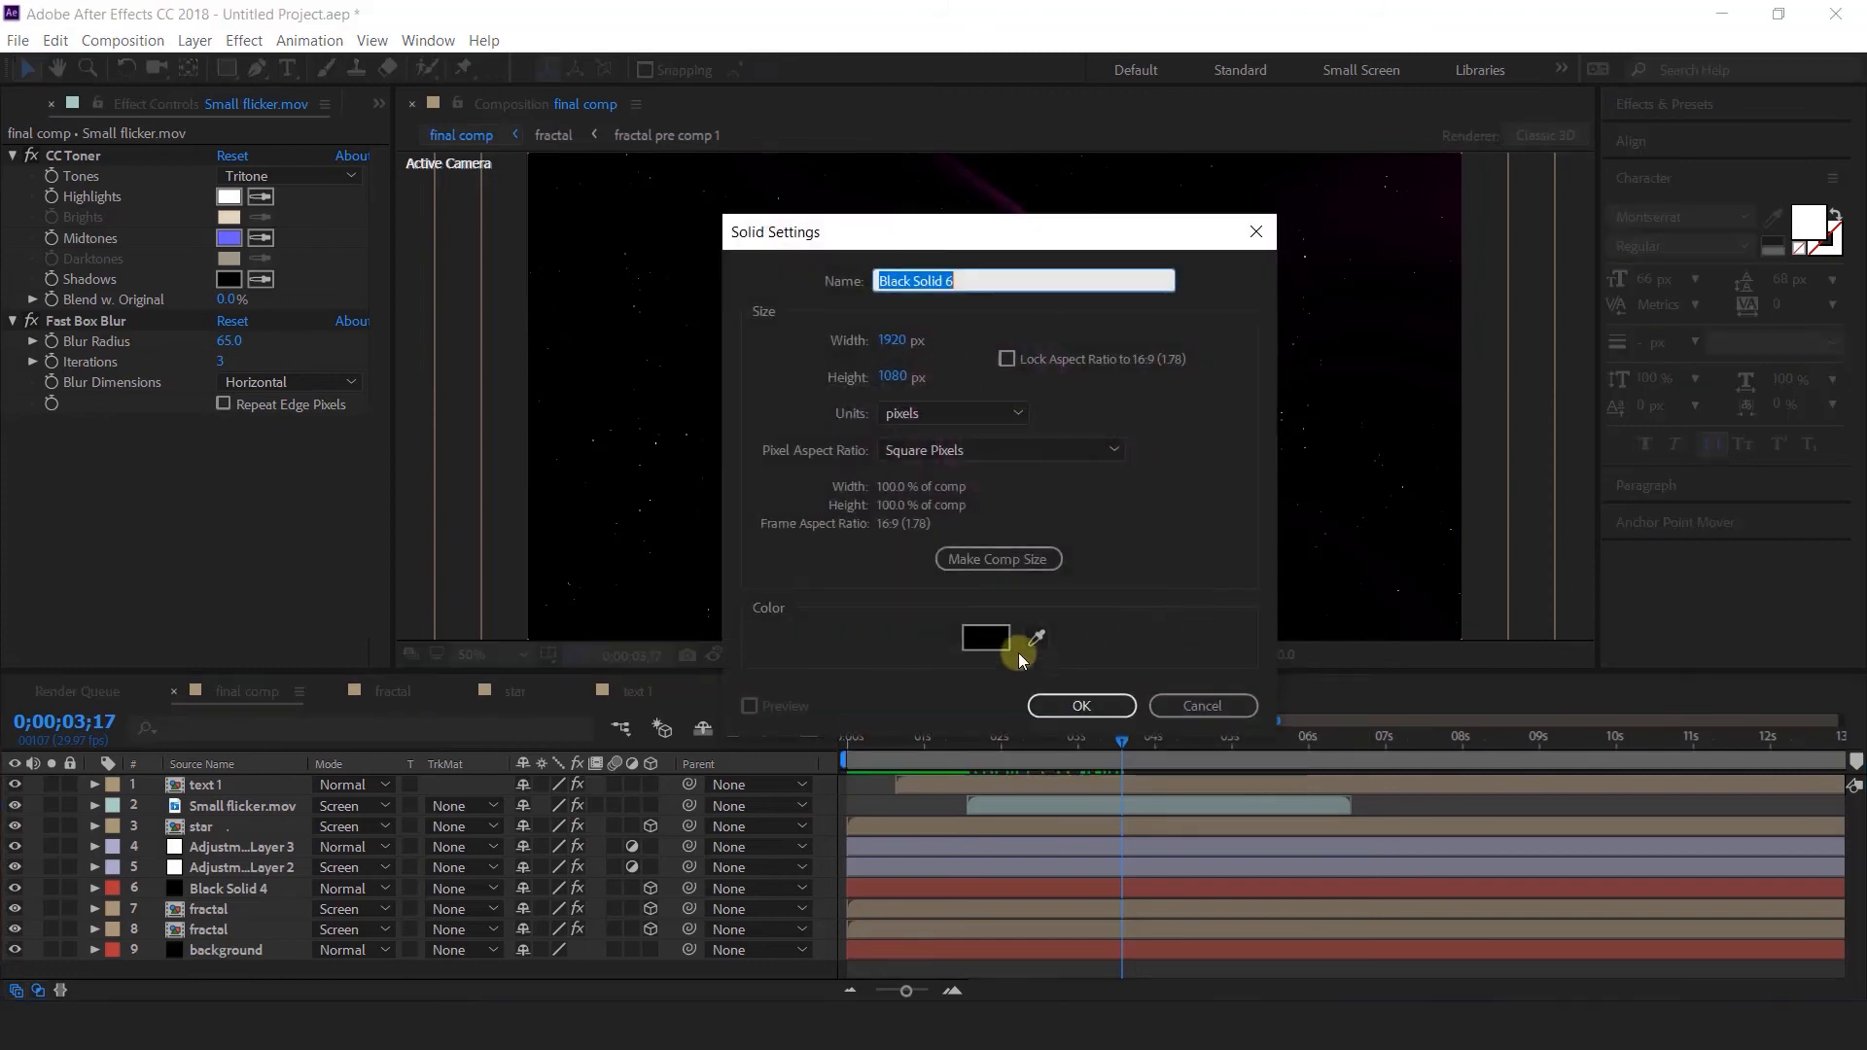
left_click(1081, 706)
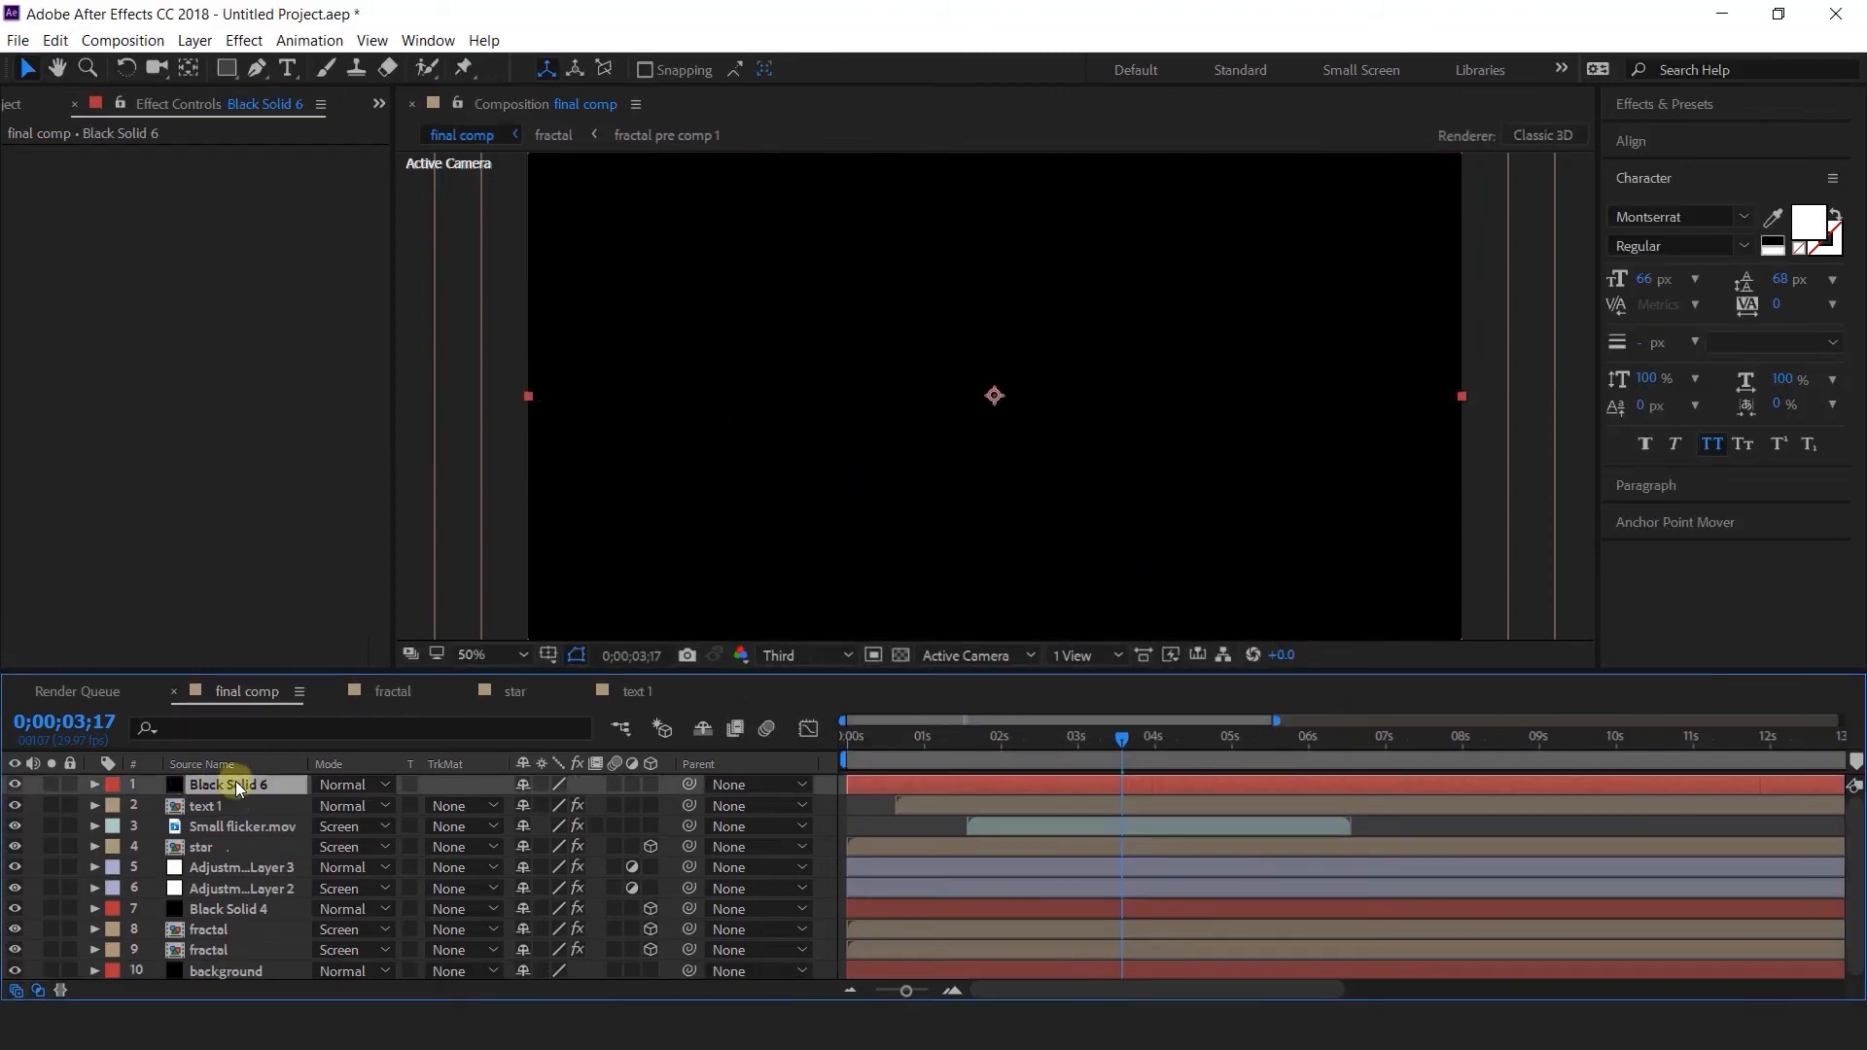
Add a full-size elliptical mask to the new black solid and set the mask mode to Subtract.
left_click_drag(229, 72, 272, 120)
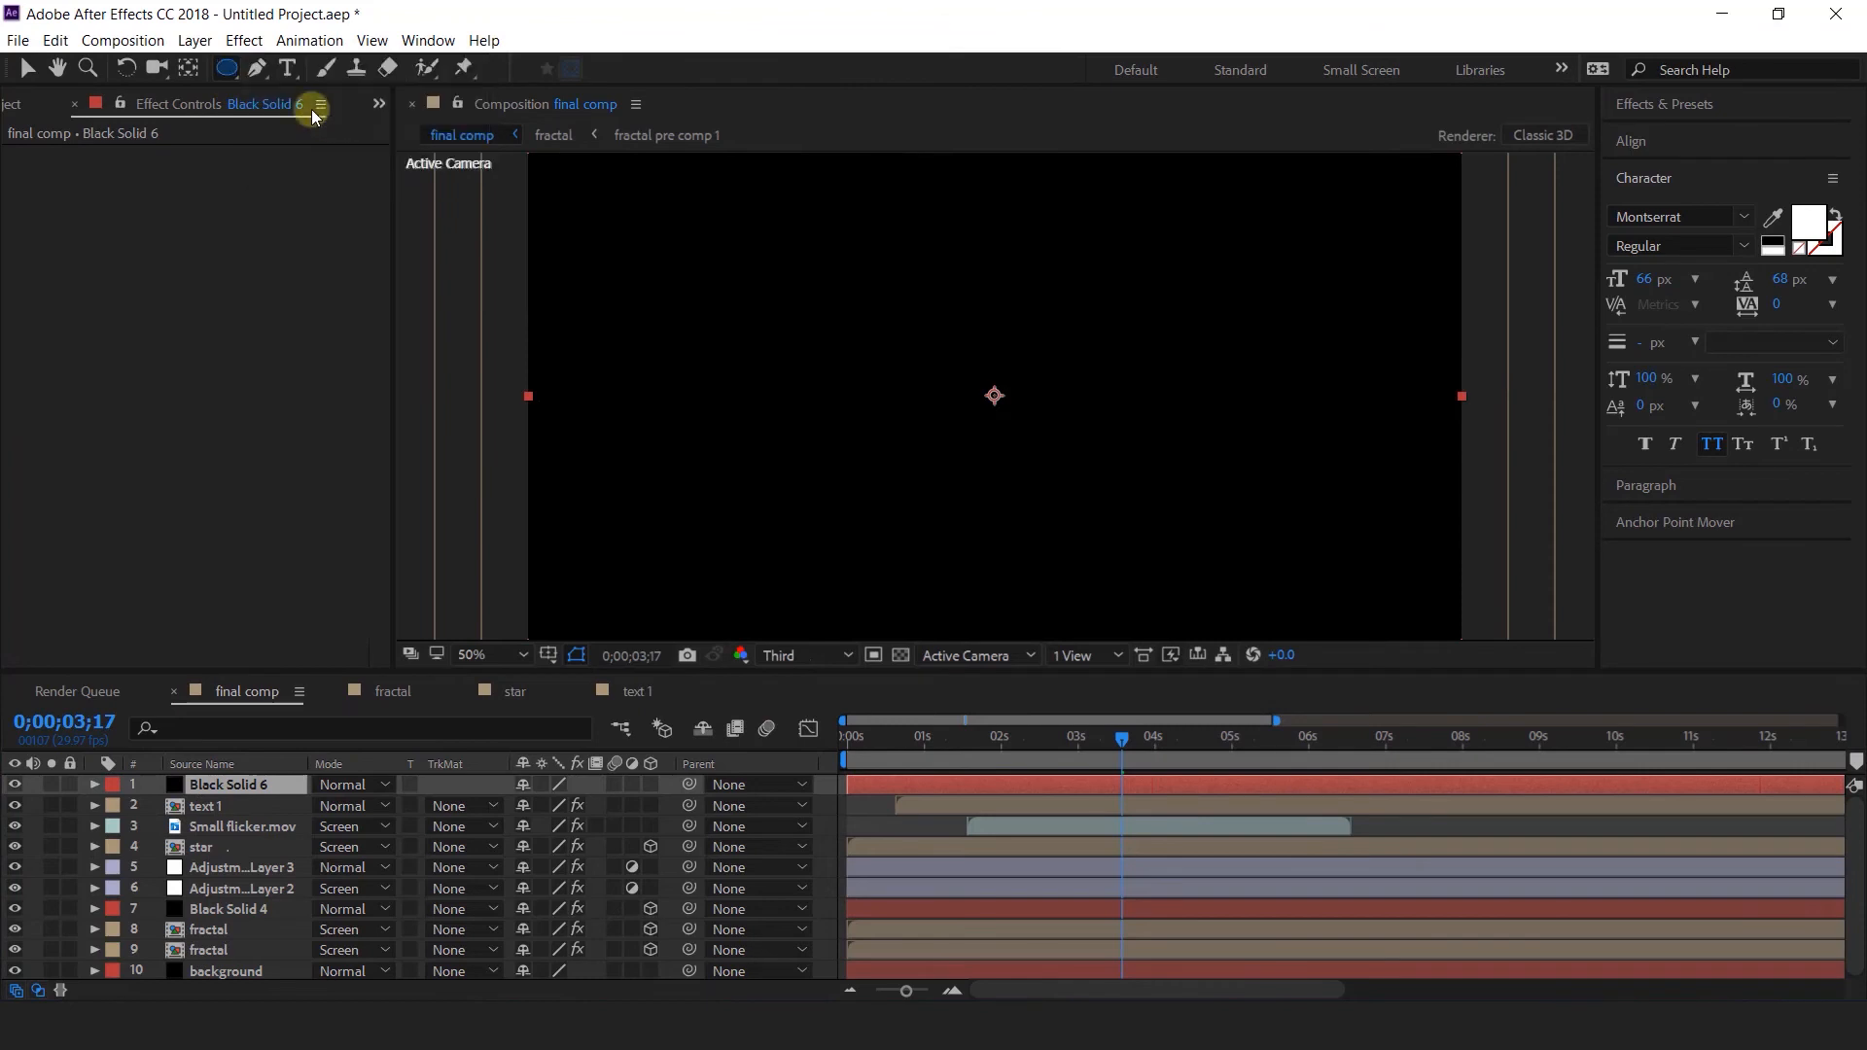
double_click(234, 70)
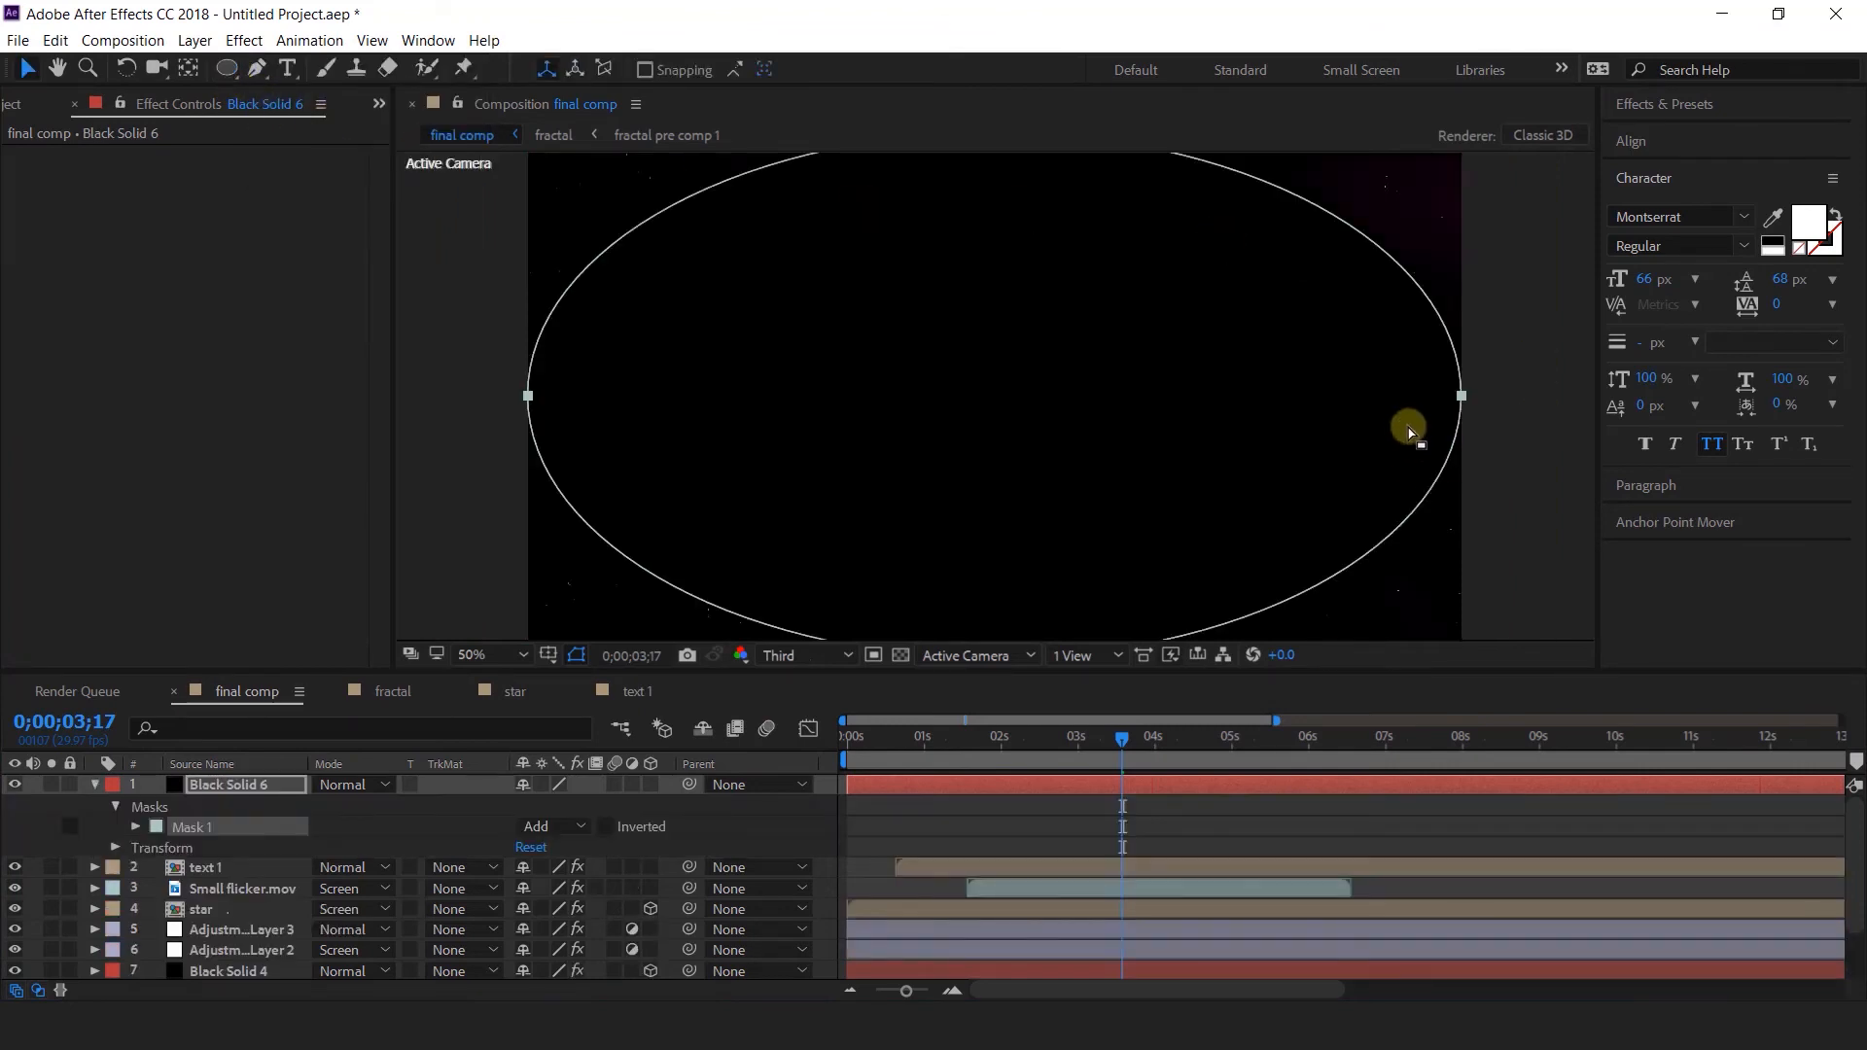
key("comma")
left_click(575, 826)
left_click(550, 709)
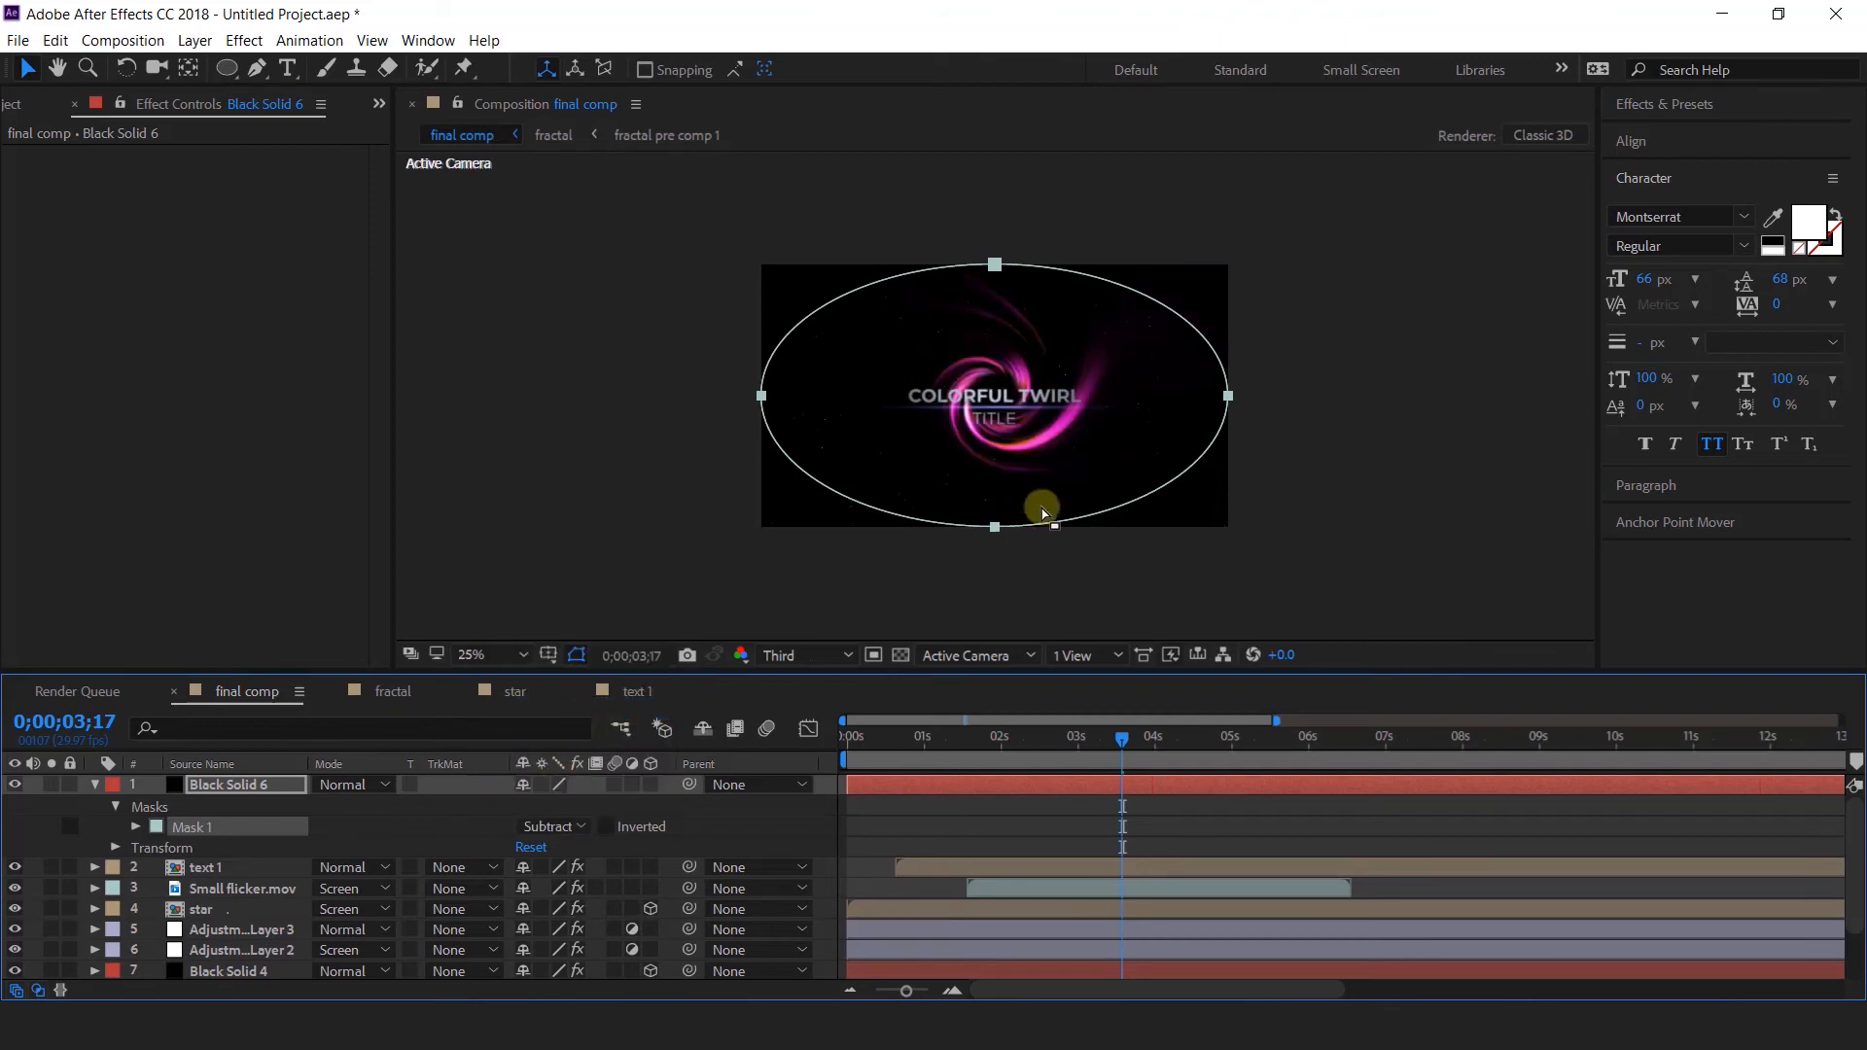
Pull all four points of the elliptical mask inward to leave a dark border around the frame.
left_click(1228, 398)
left_click_drag(1228, 399, 1195, 395)
left_click(994, 266)
left_click_drag(994, 289, 993, 291)
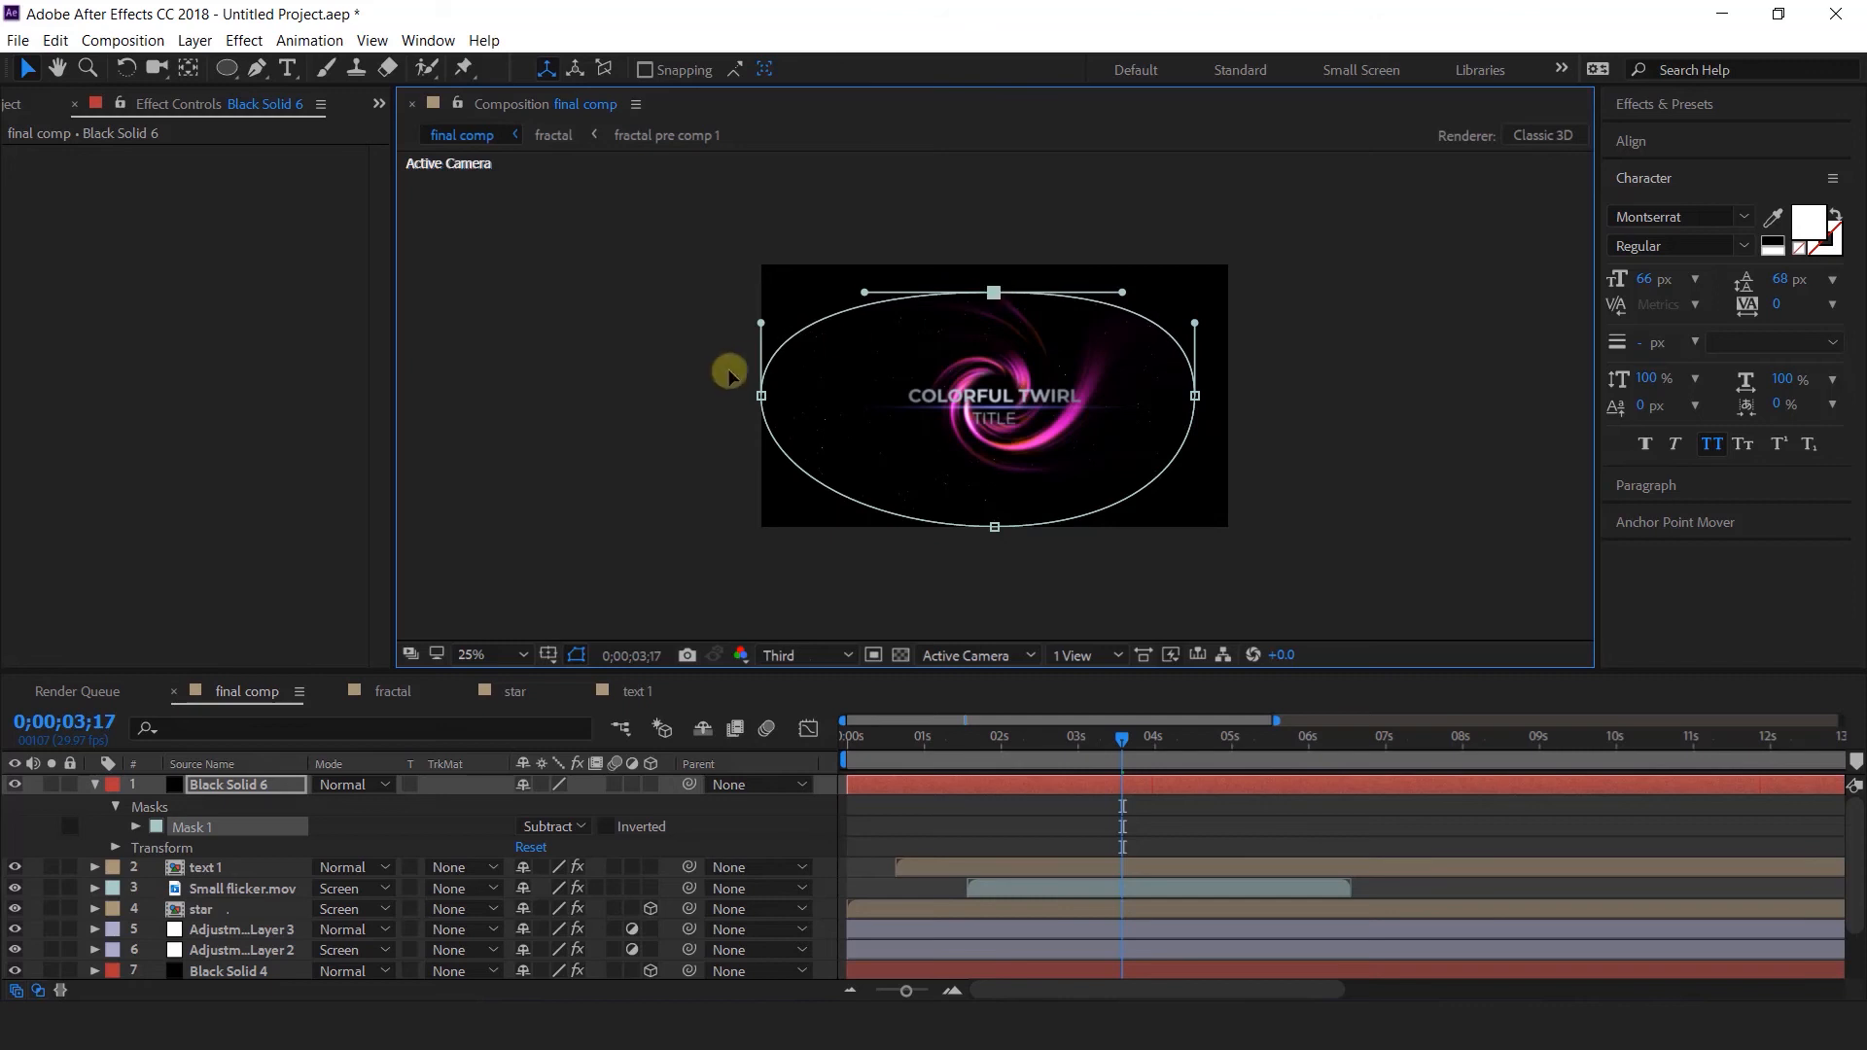
left_click_drag(761, 390, 799, 394)
left_click_drag(994, 526, 999, 501)
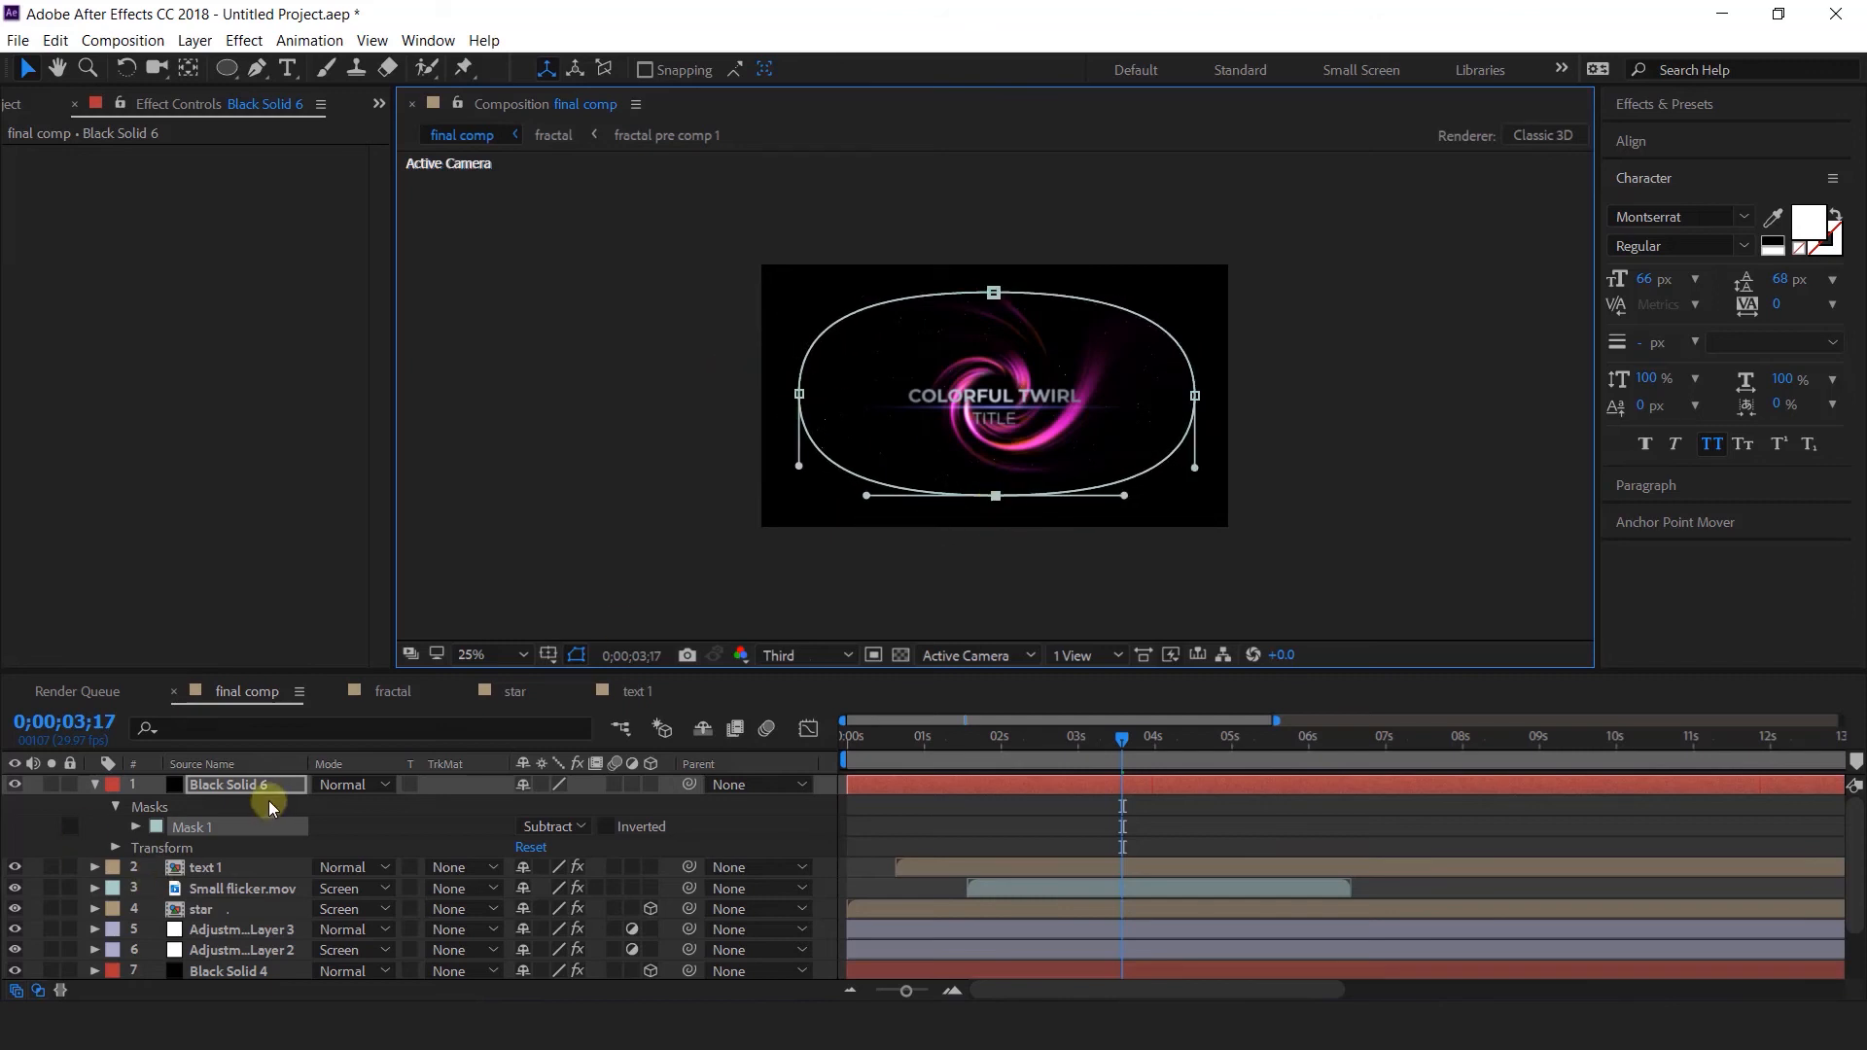
Feather the solid's mask by 333 pixels and check the vignette at a later point in the animation.
left_click(136, 827)
left_click_drag(568, 869, 999, 868)
left_click(1242, 836)
left_click_drag(1045, 747, 1222, 749)
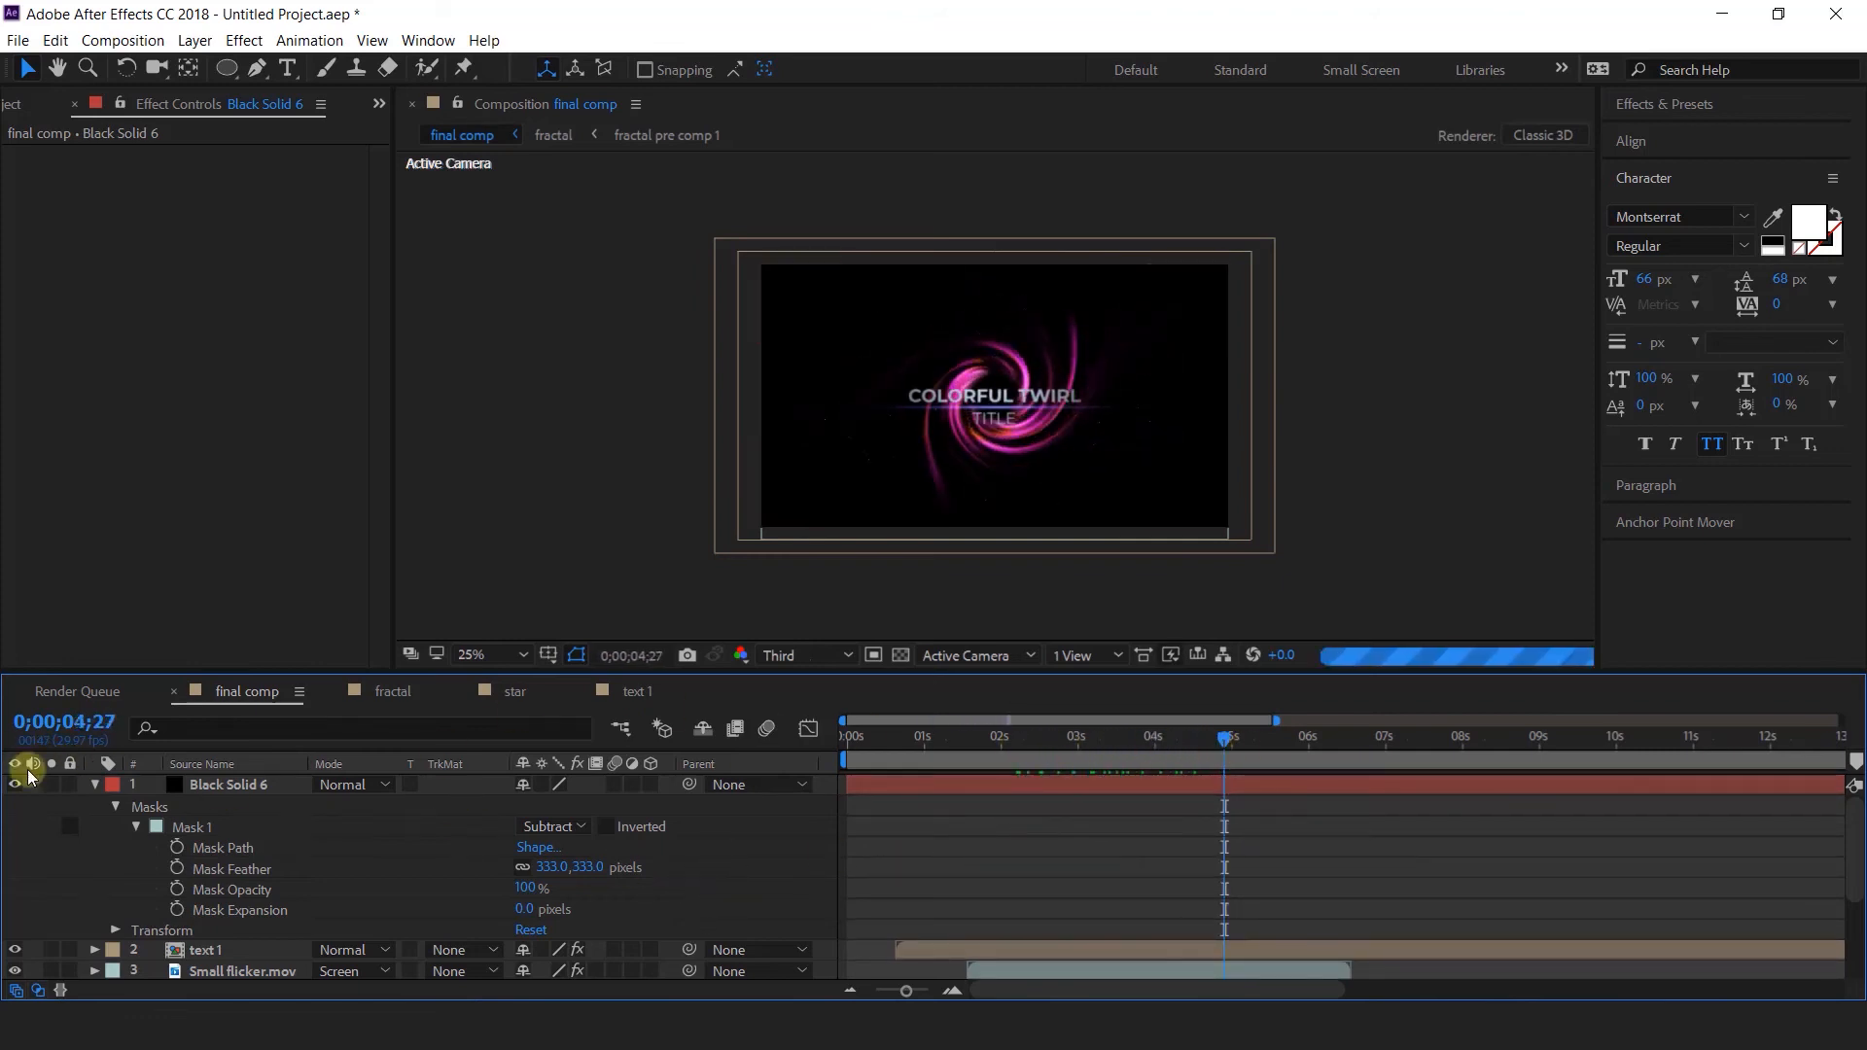
left_click(94, 785)
Create a new adjustment layer above all layers in final comp.
right_click(820, 789)
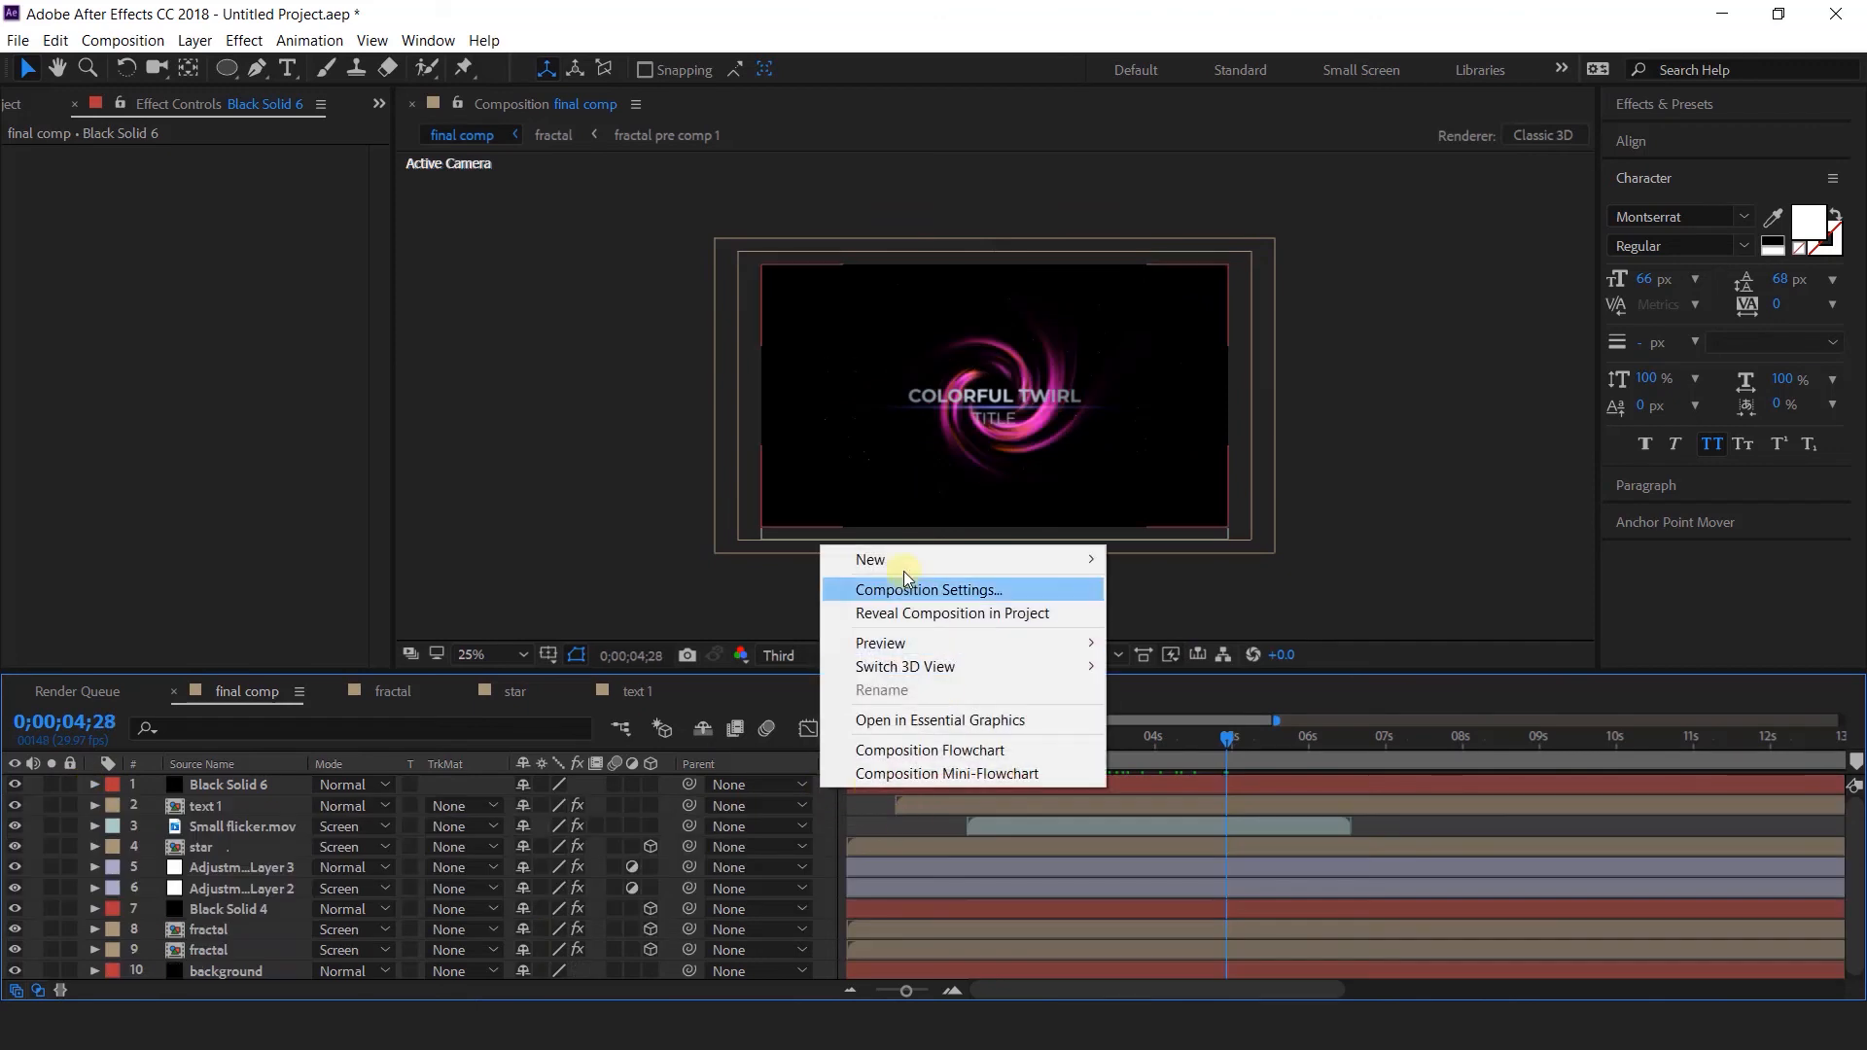
mouse_move(1025, 560)
left_click(1206, 729)
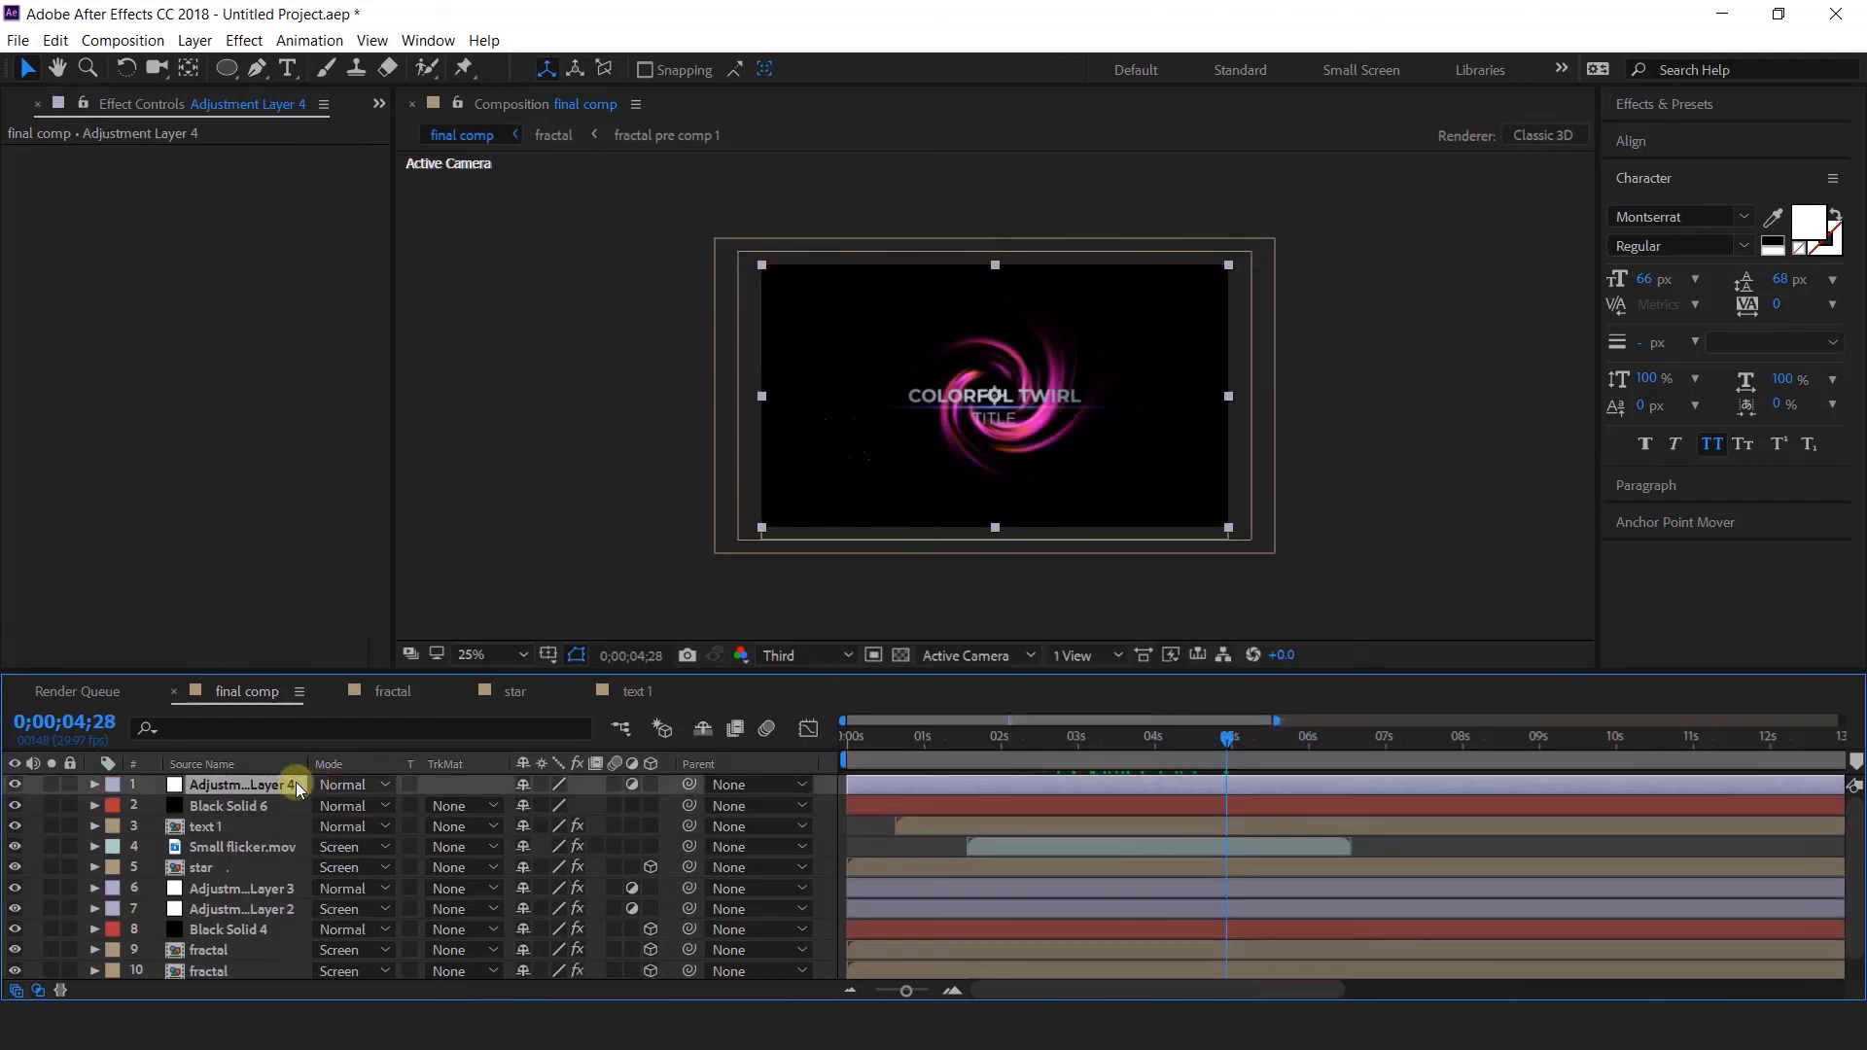
Apply a Glow effect to the new top adjustment layer and set its Glow Threshold to 50%.
key("ctrl+space")
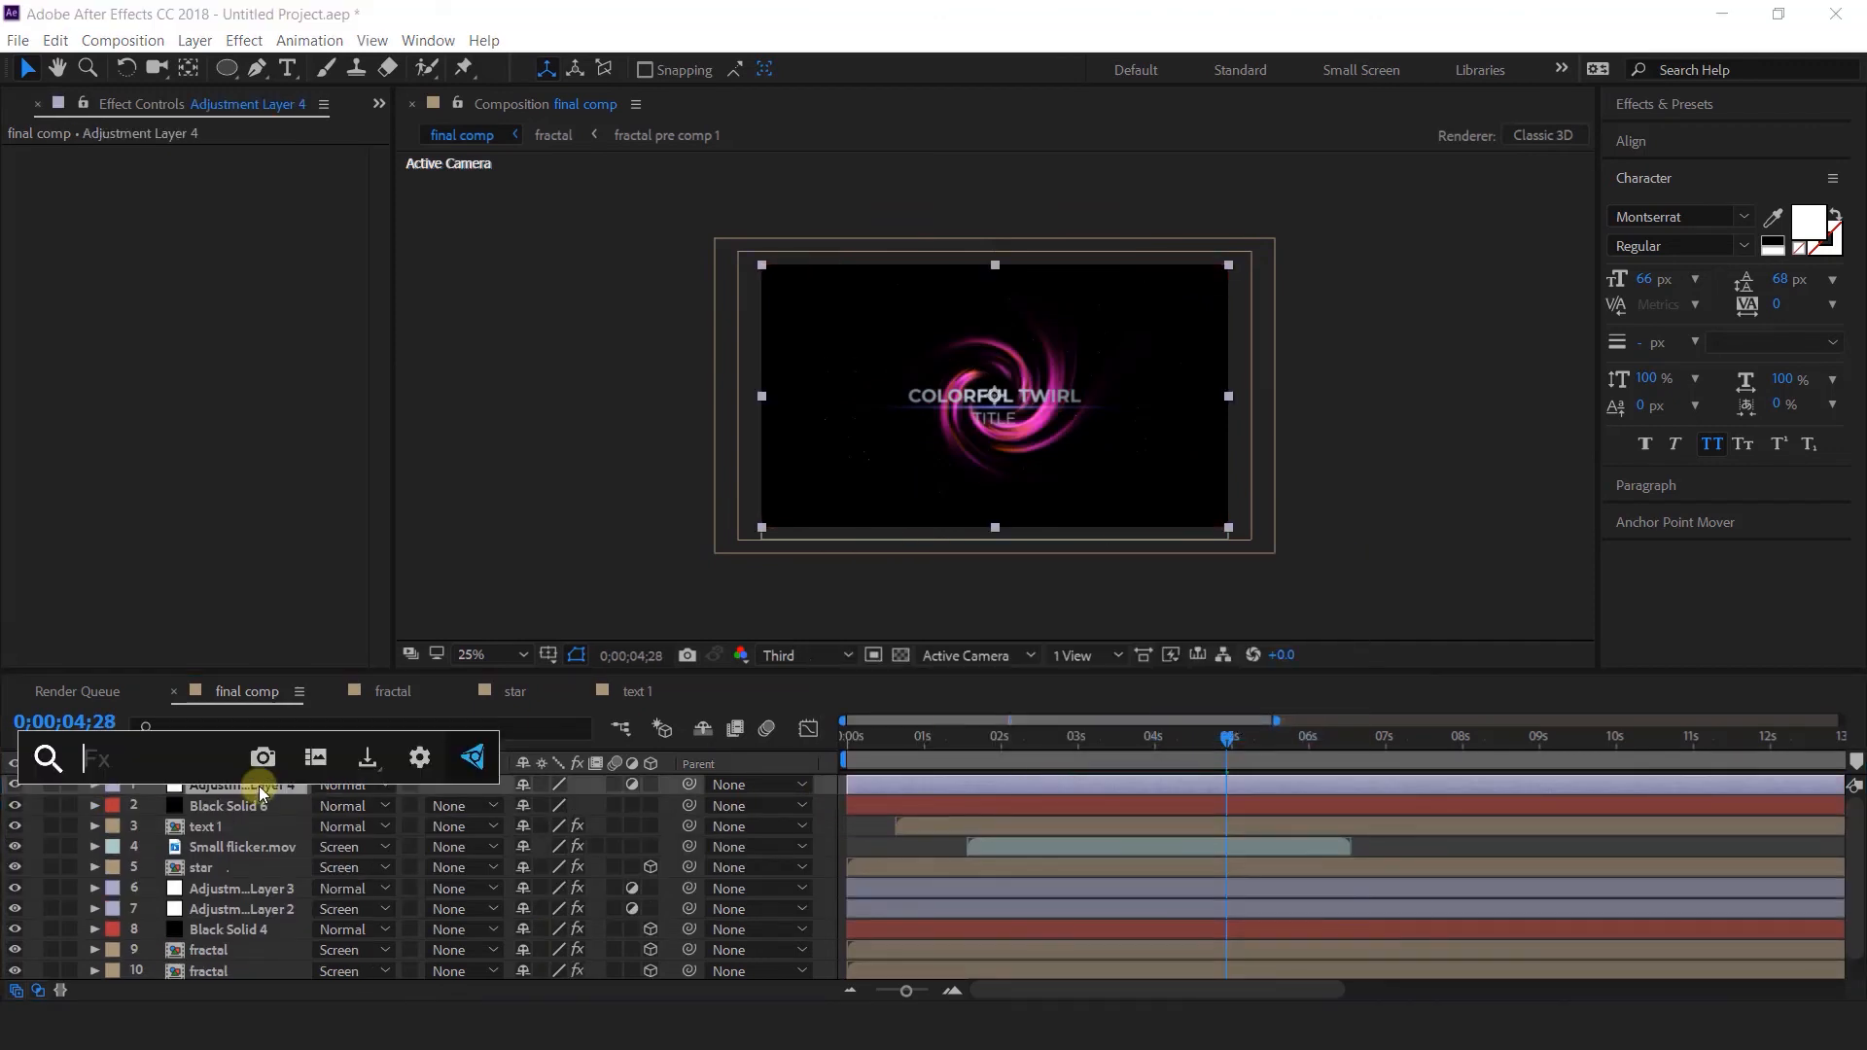
type("glow")
key("Return")
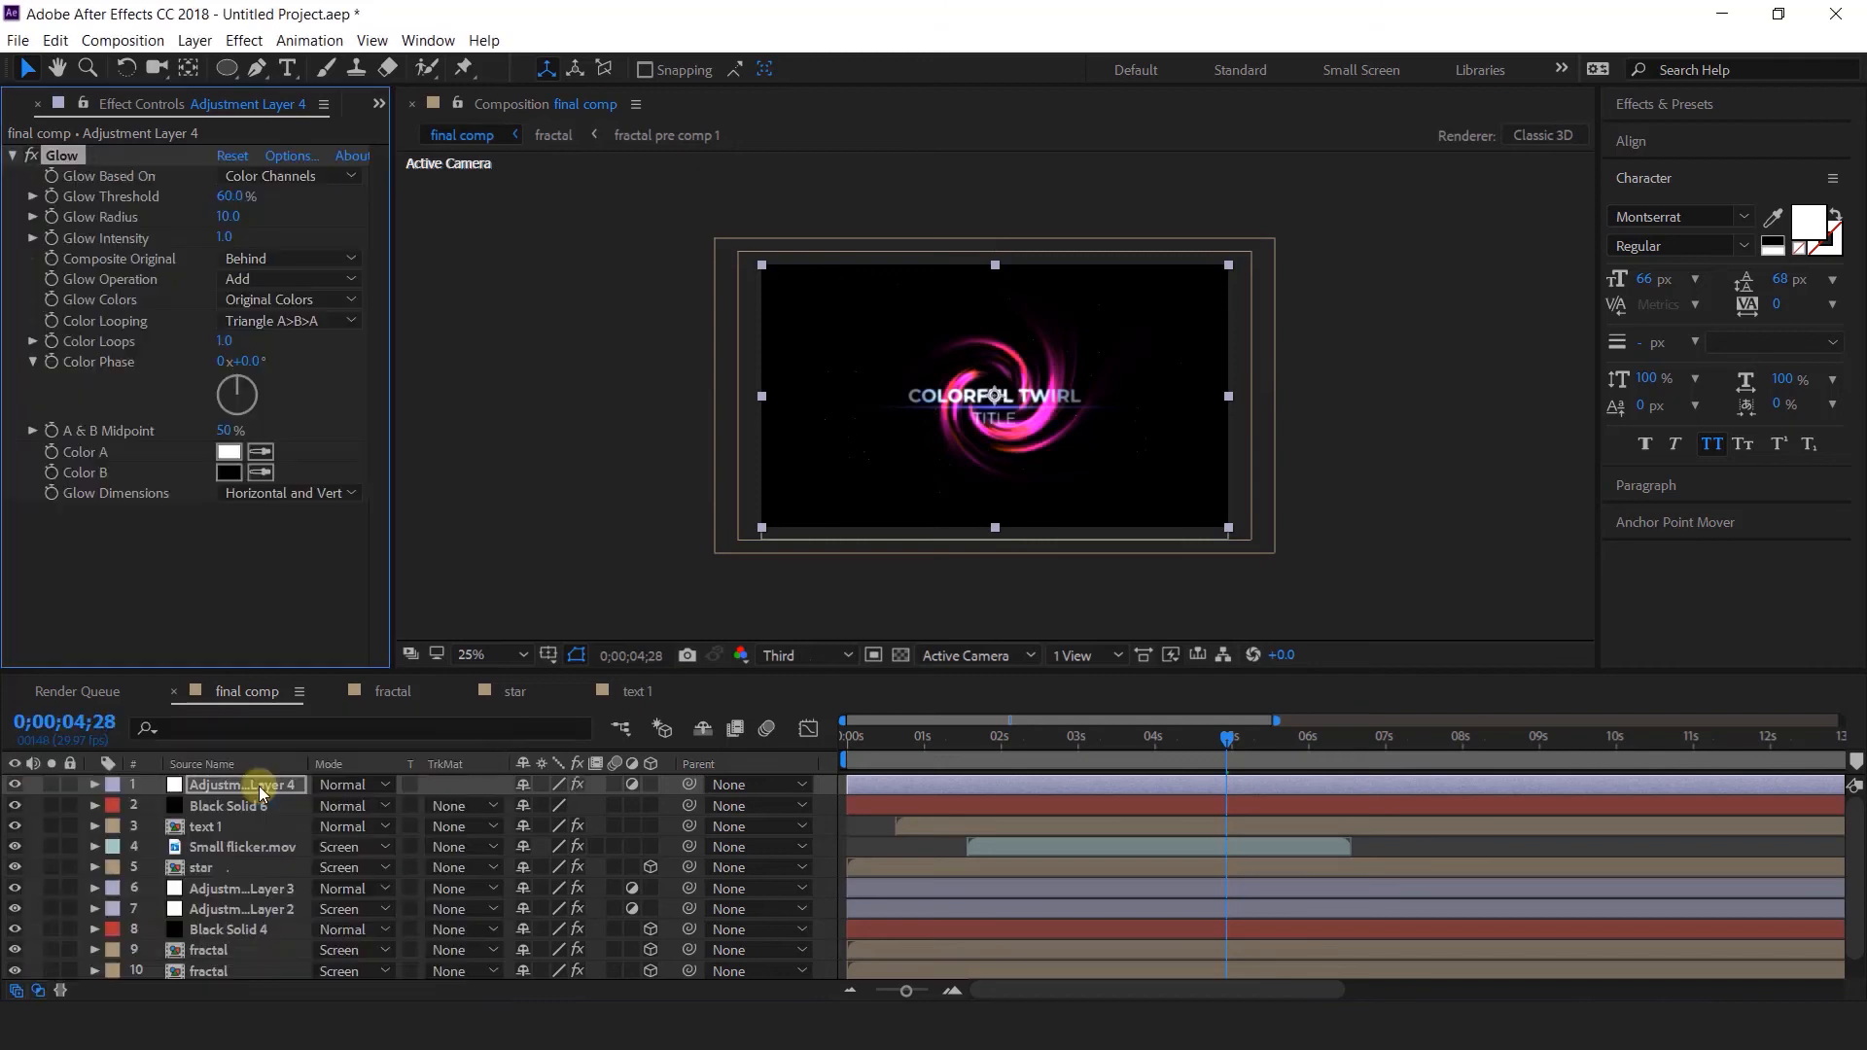
key(".")
left_click_drag(225, 203, 184, 205)
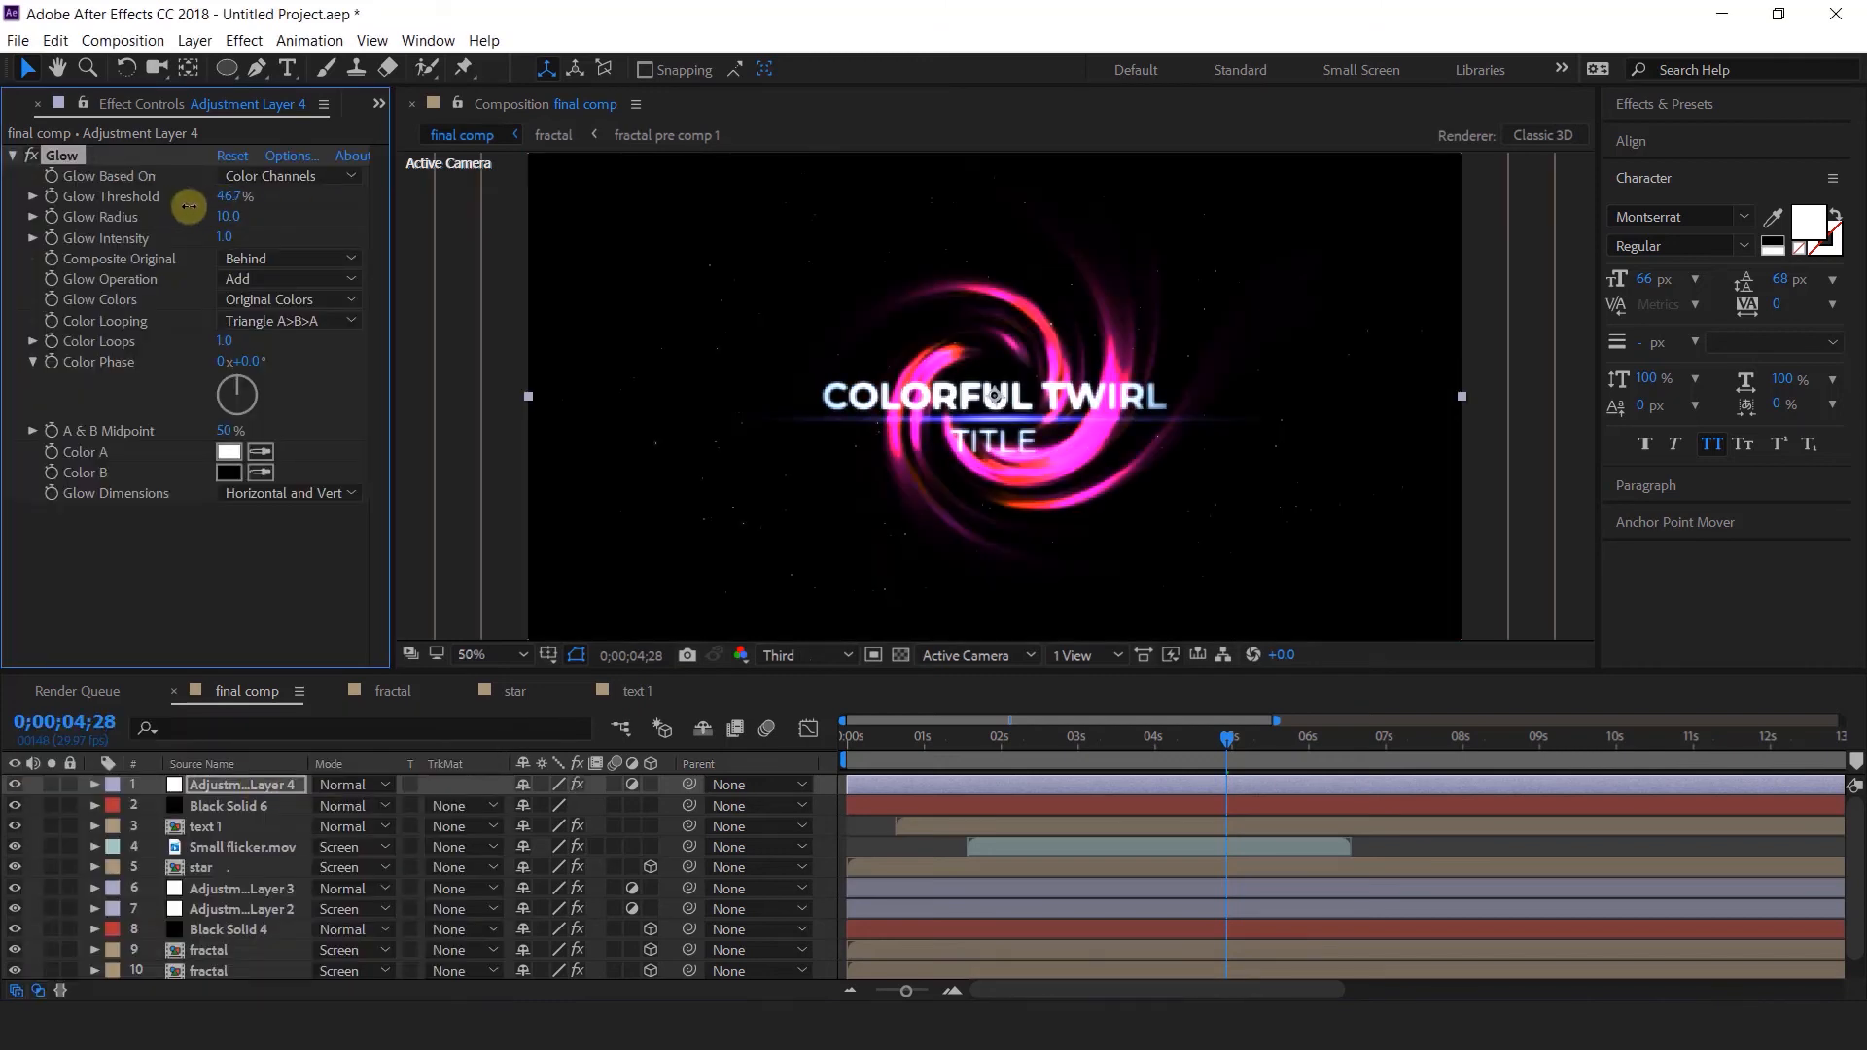
left_click(234, 197)
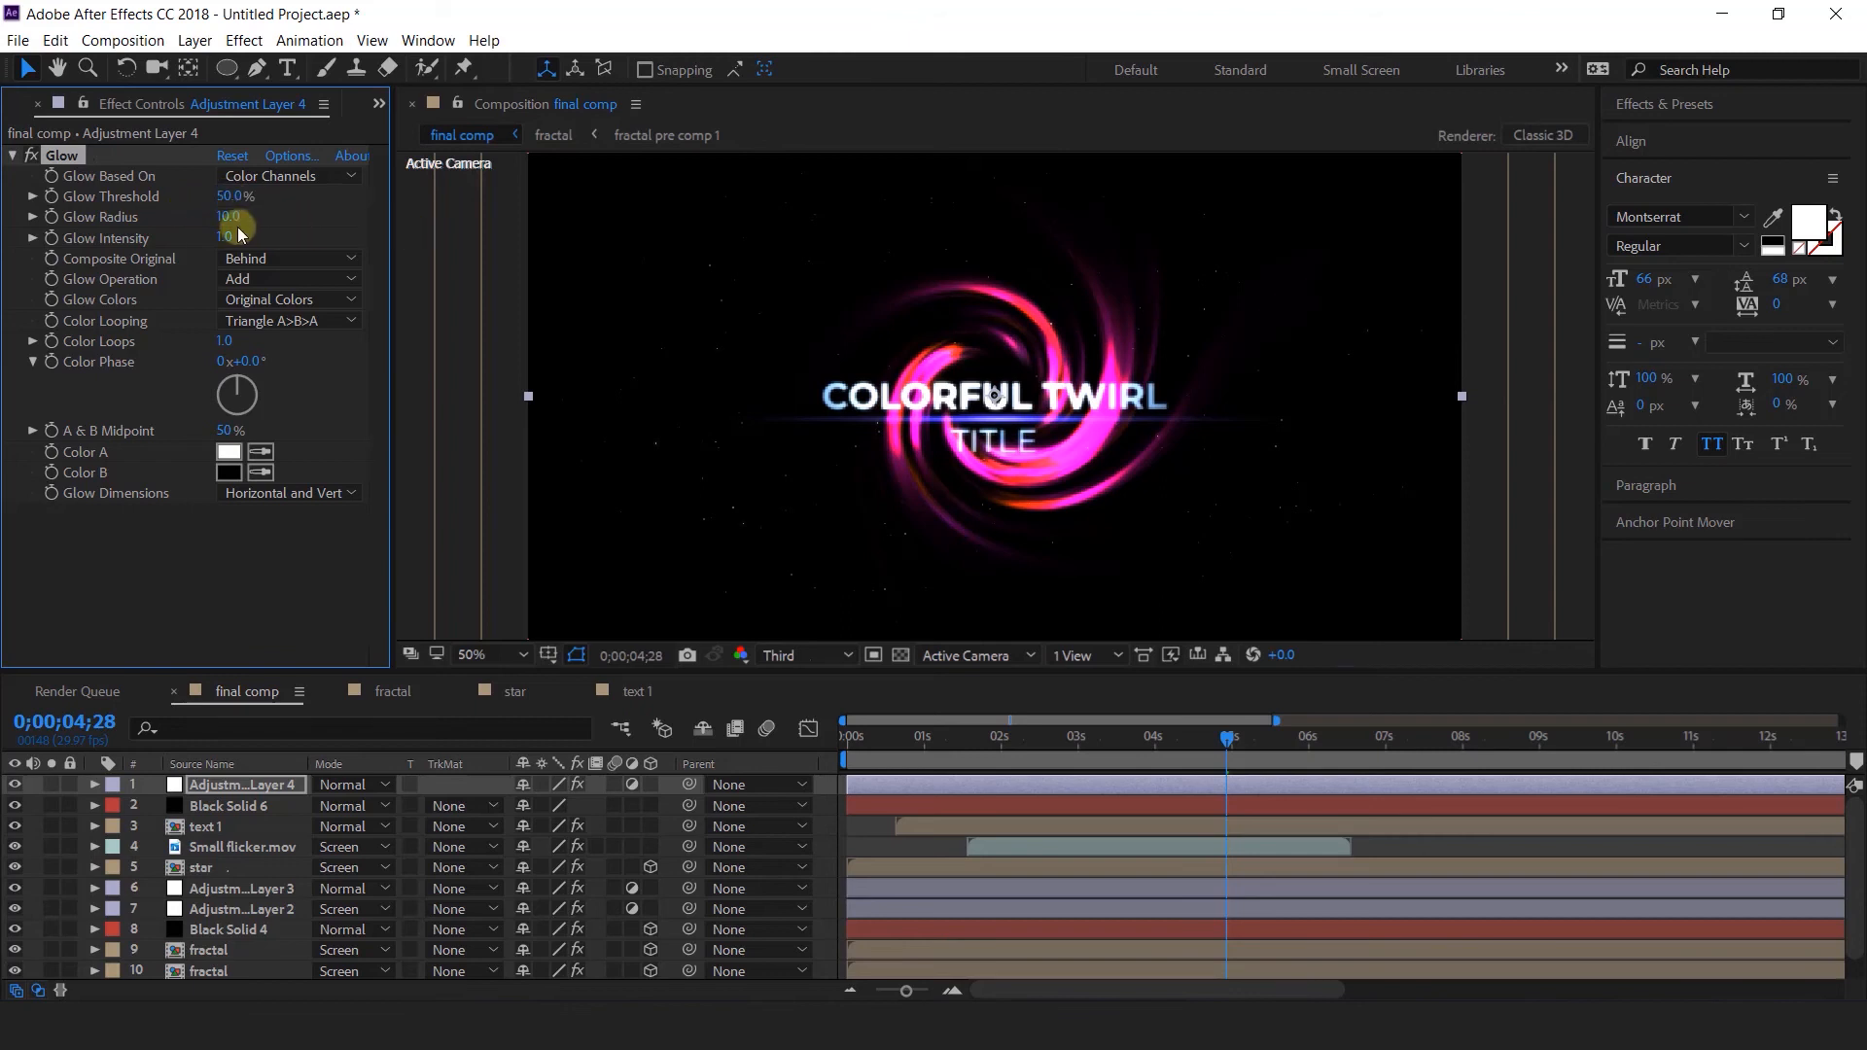
Set the Glow's radius to 50 and intensity to 0.6, with Screen as the glow operation.
left_click_drag(234, 216, 318, 241)
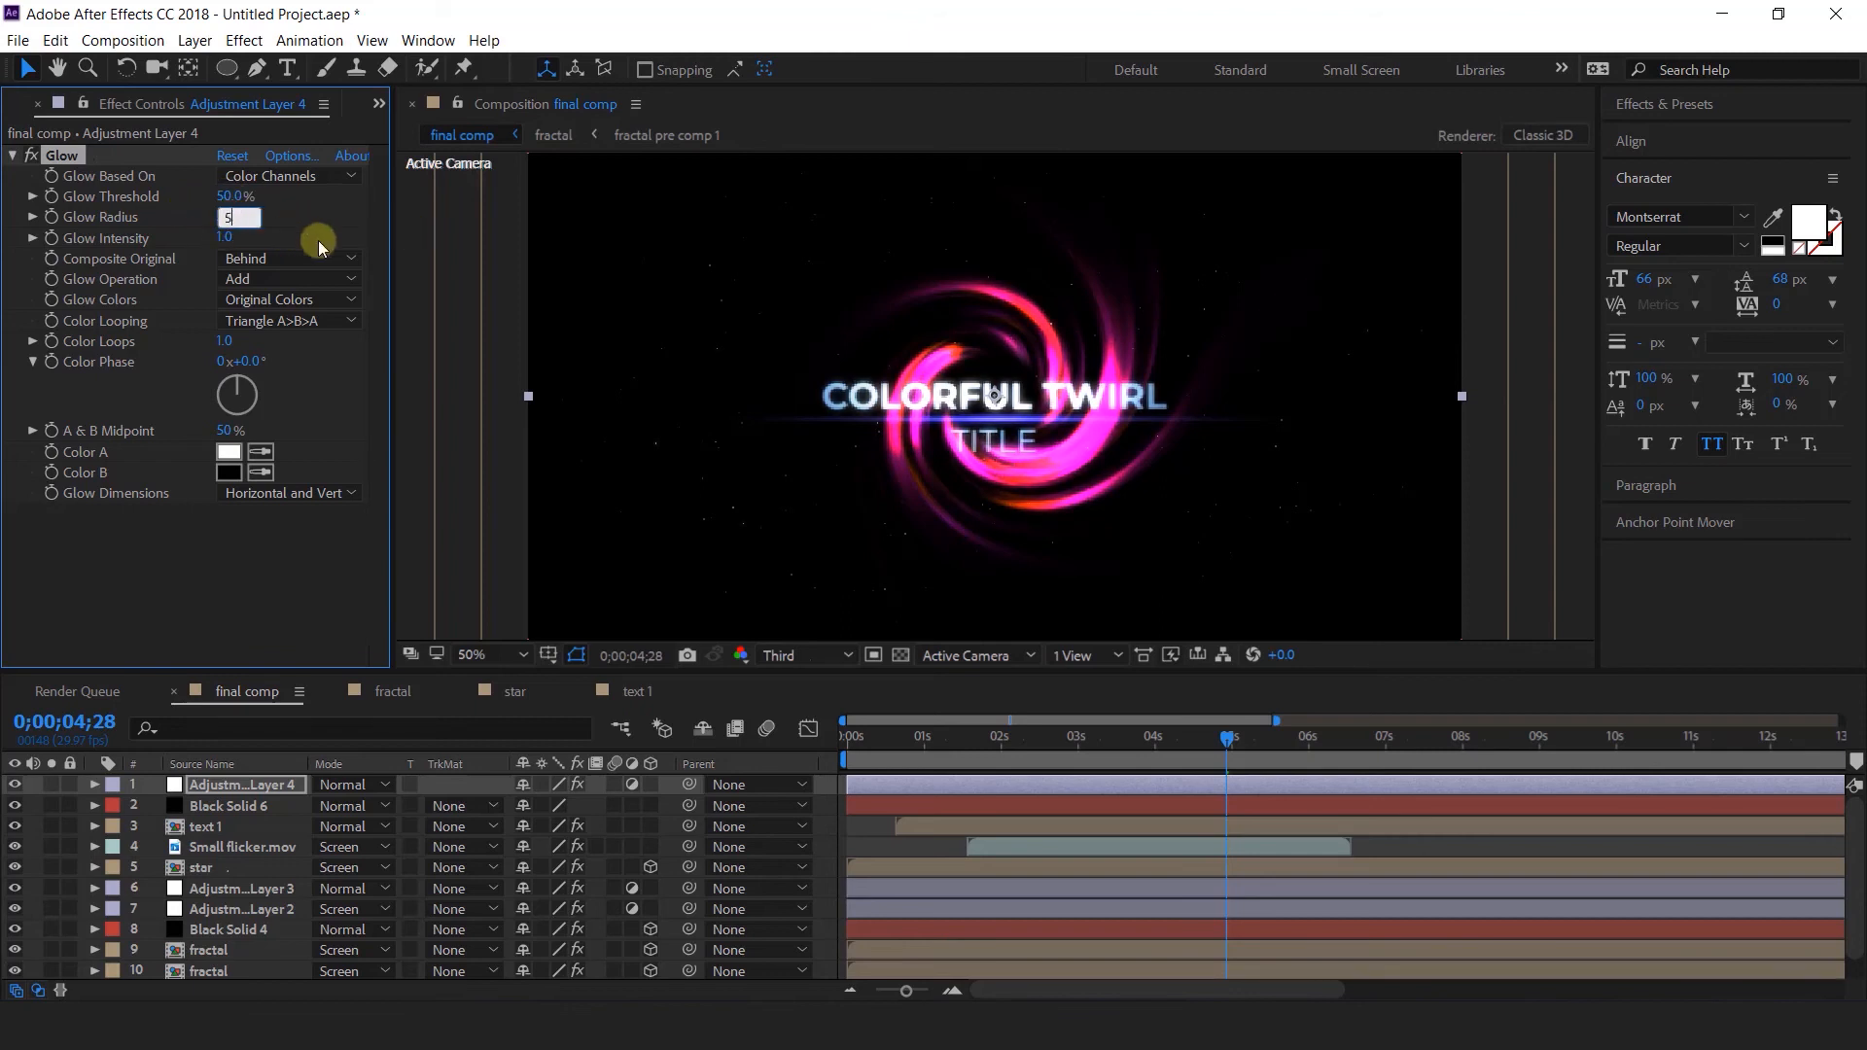
left_click(231, 239)
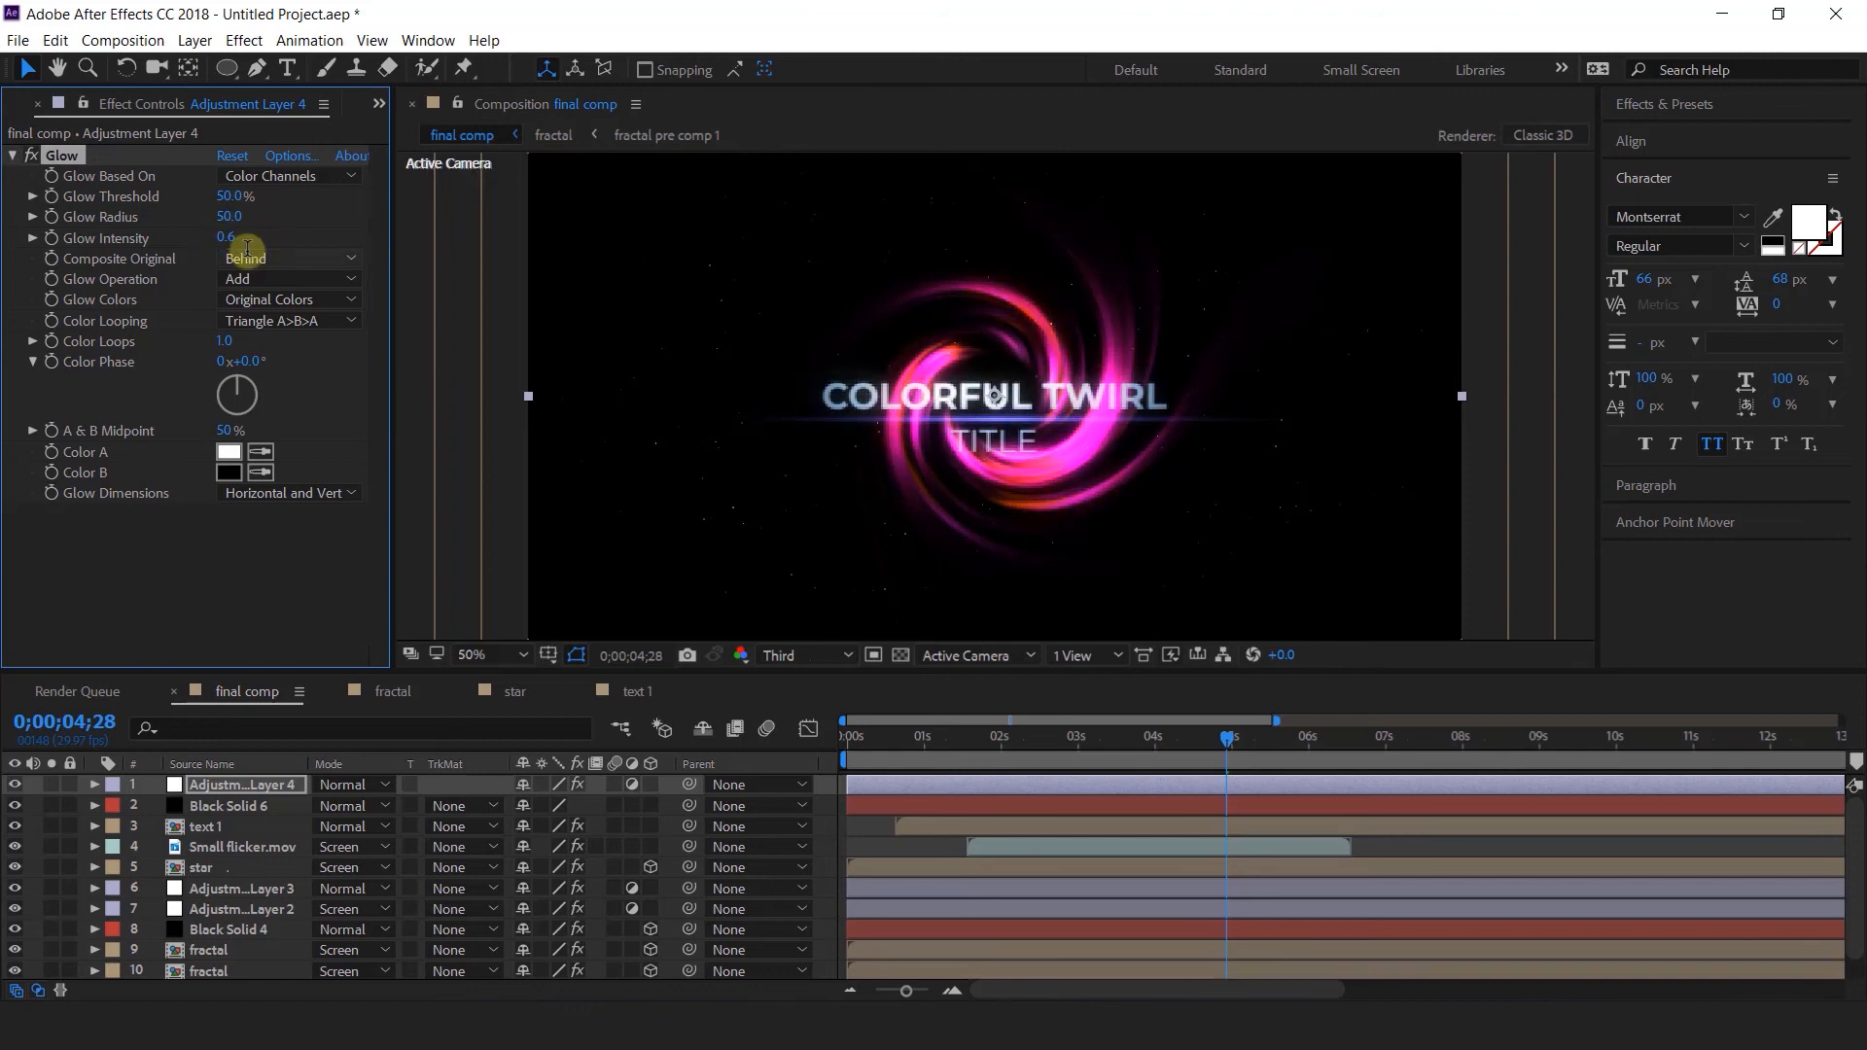
left_click(282, 280)
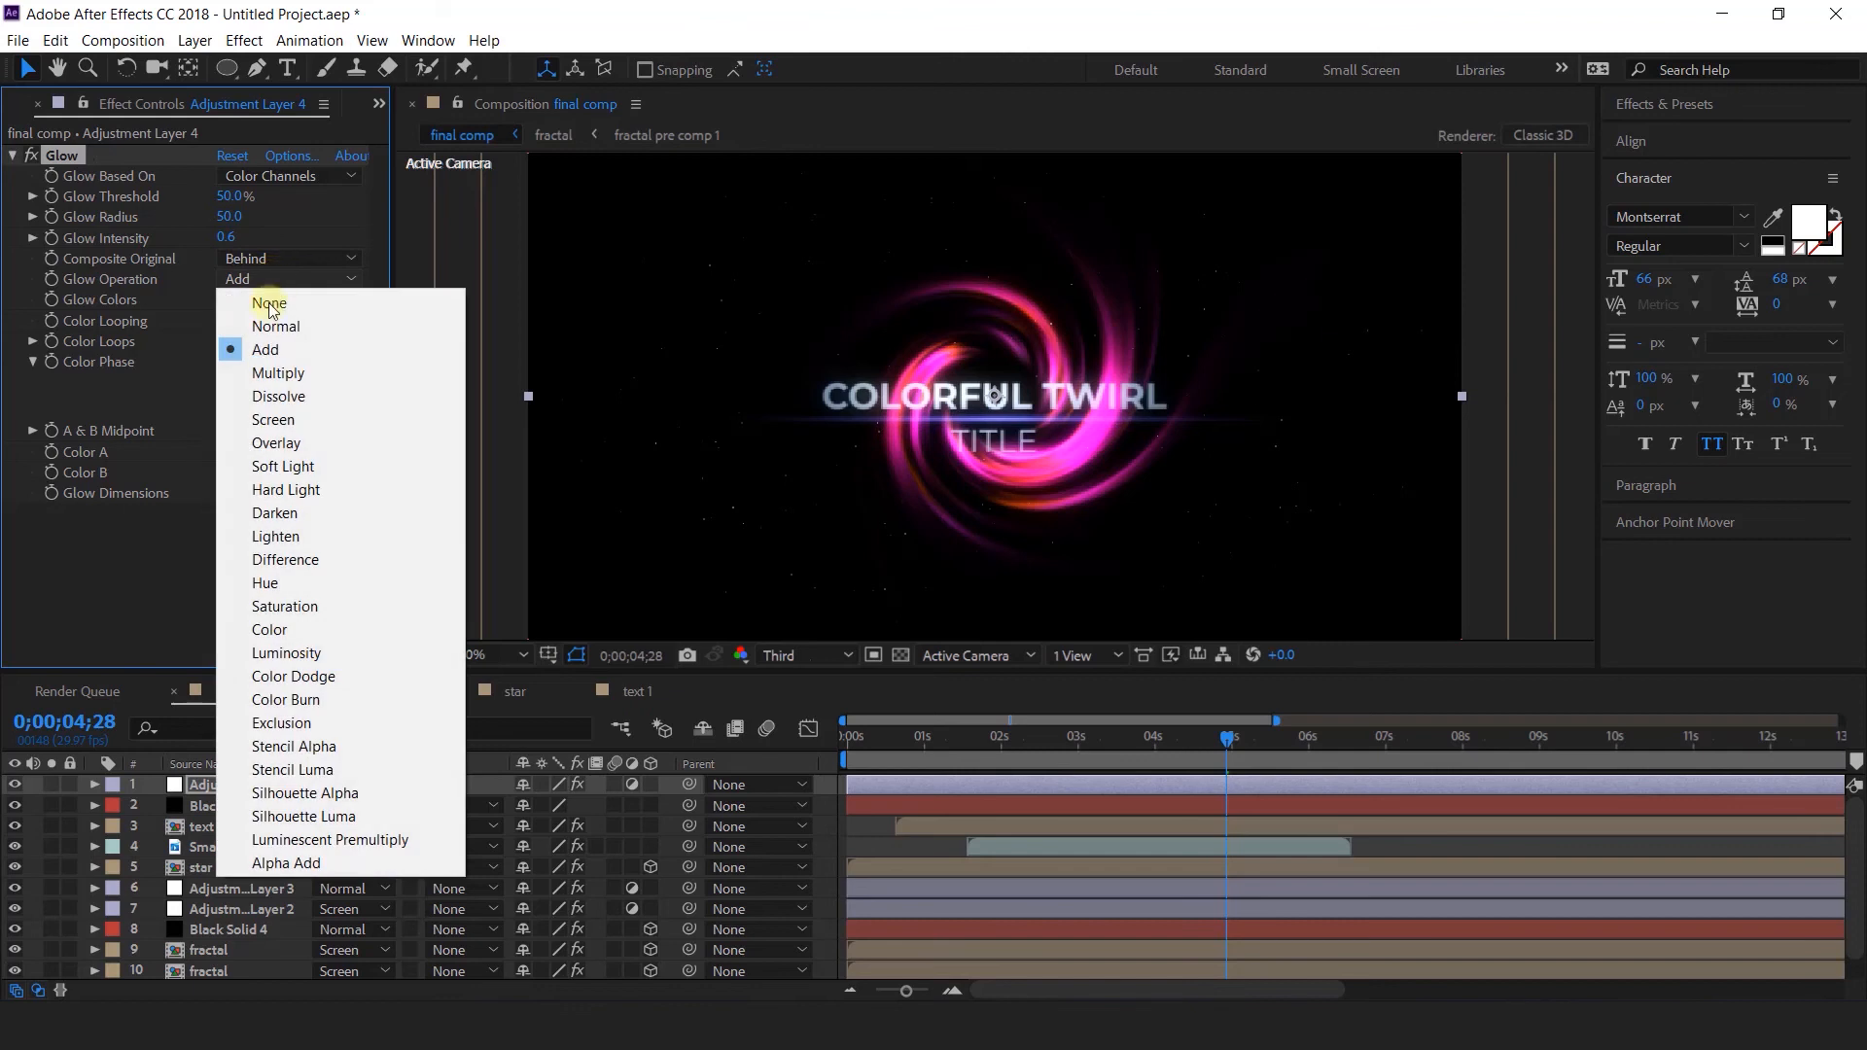
left_click(270, 421)
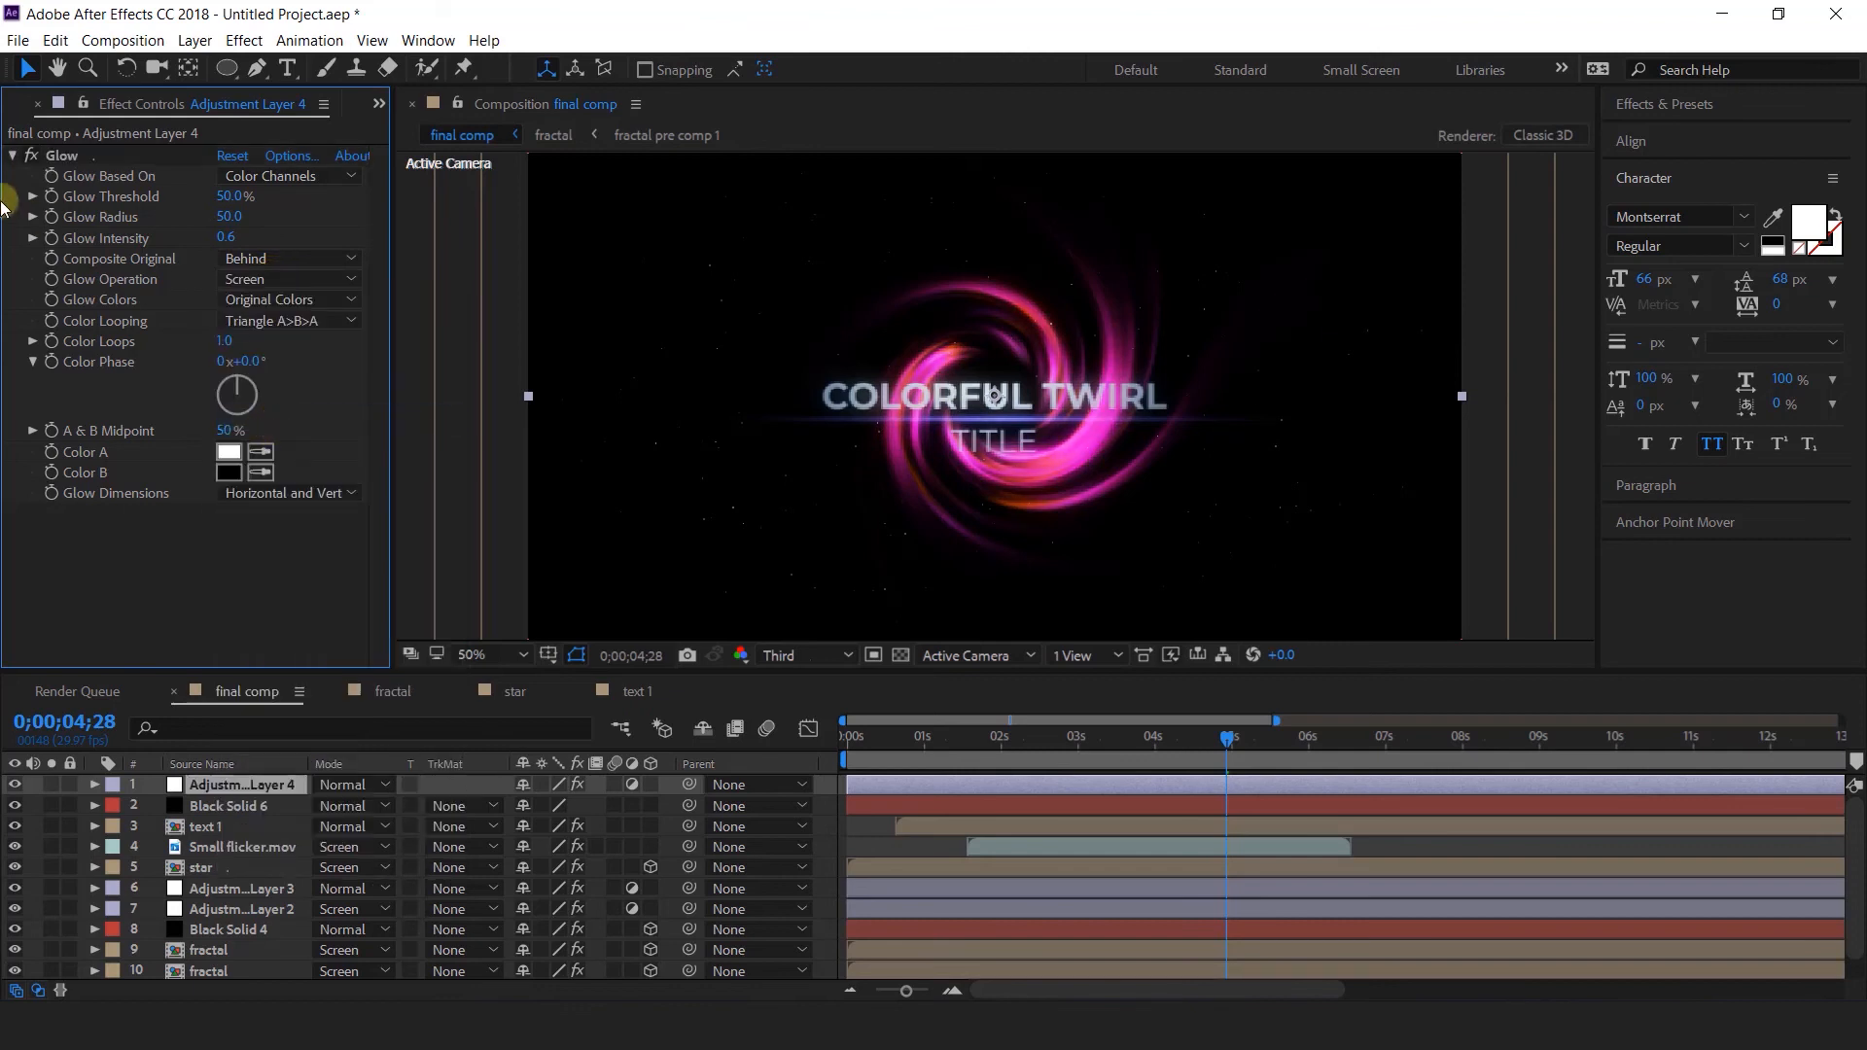
Duplicate the Glow effect and set the copy's threshold to 20%, radius to 430 and intensity to 0.3.
key("ctrl+d")
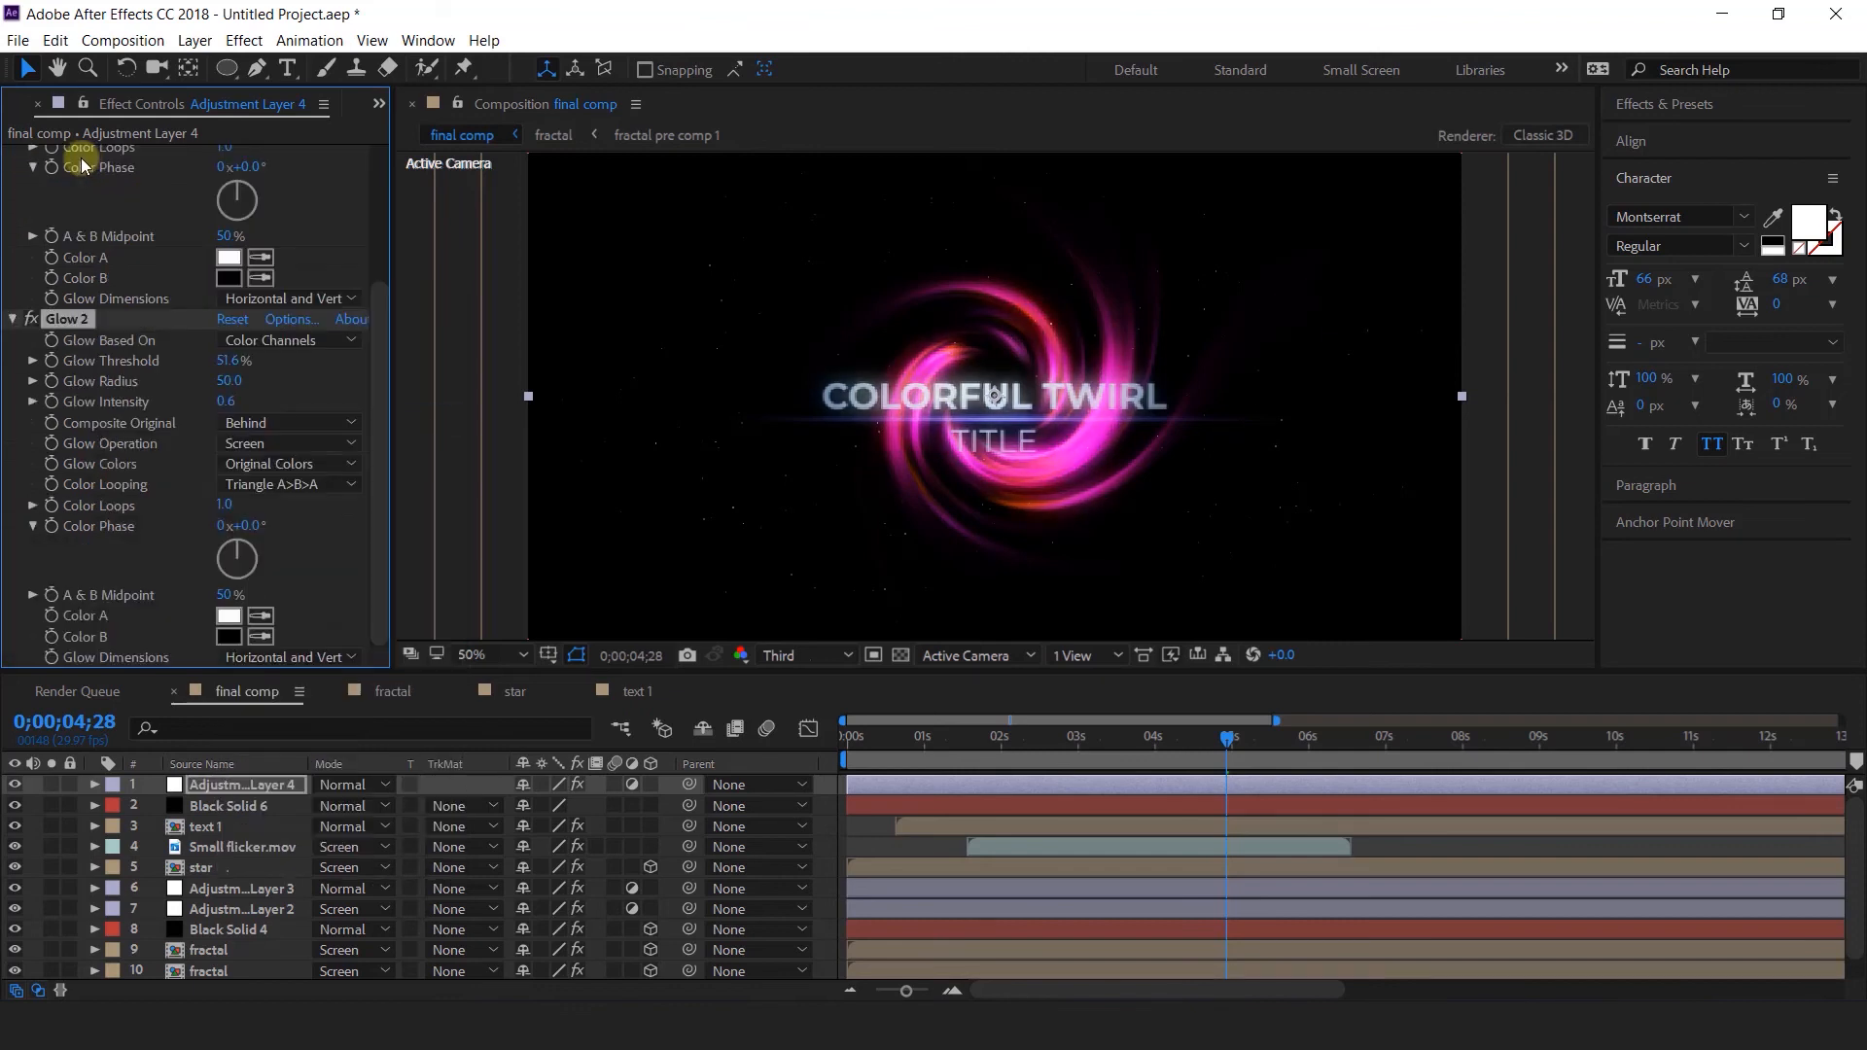
left_click(217, 361)
type("20")
key("Return")
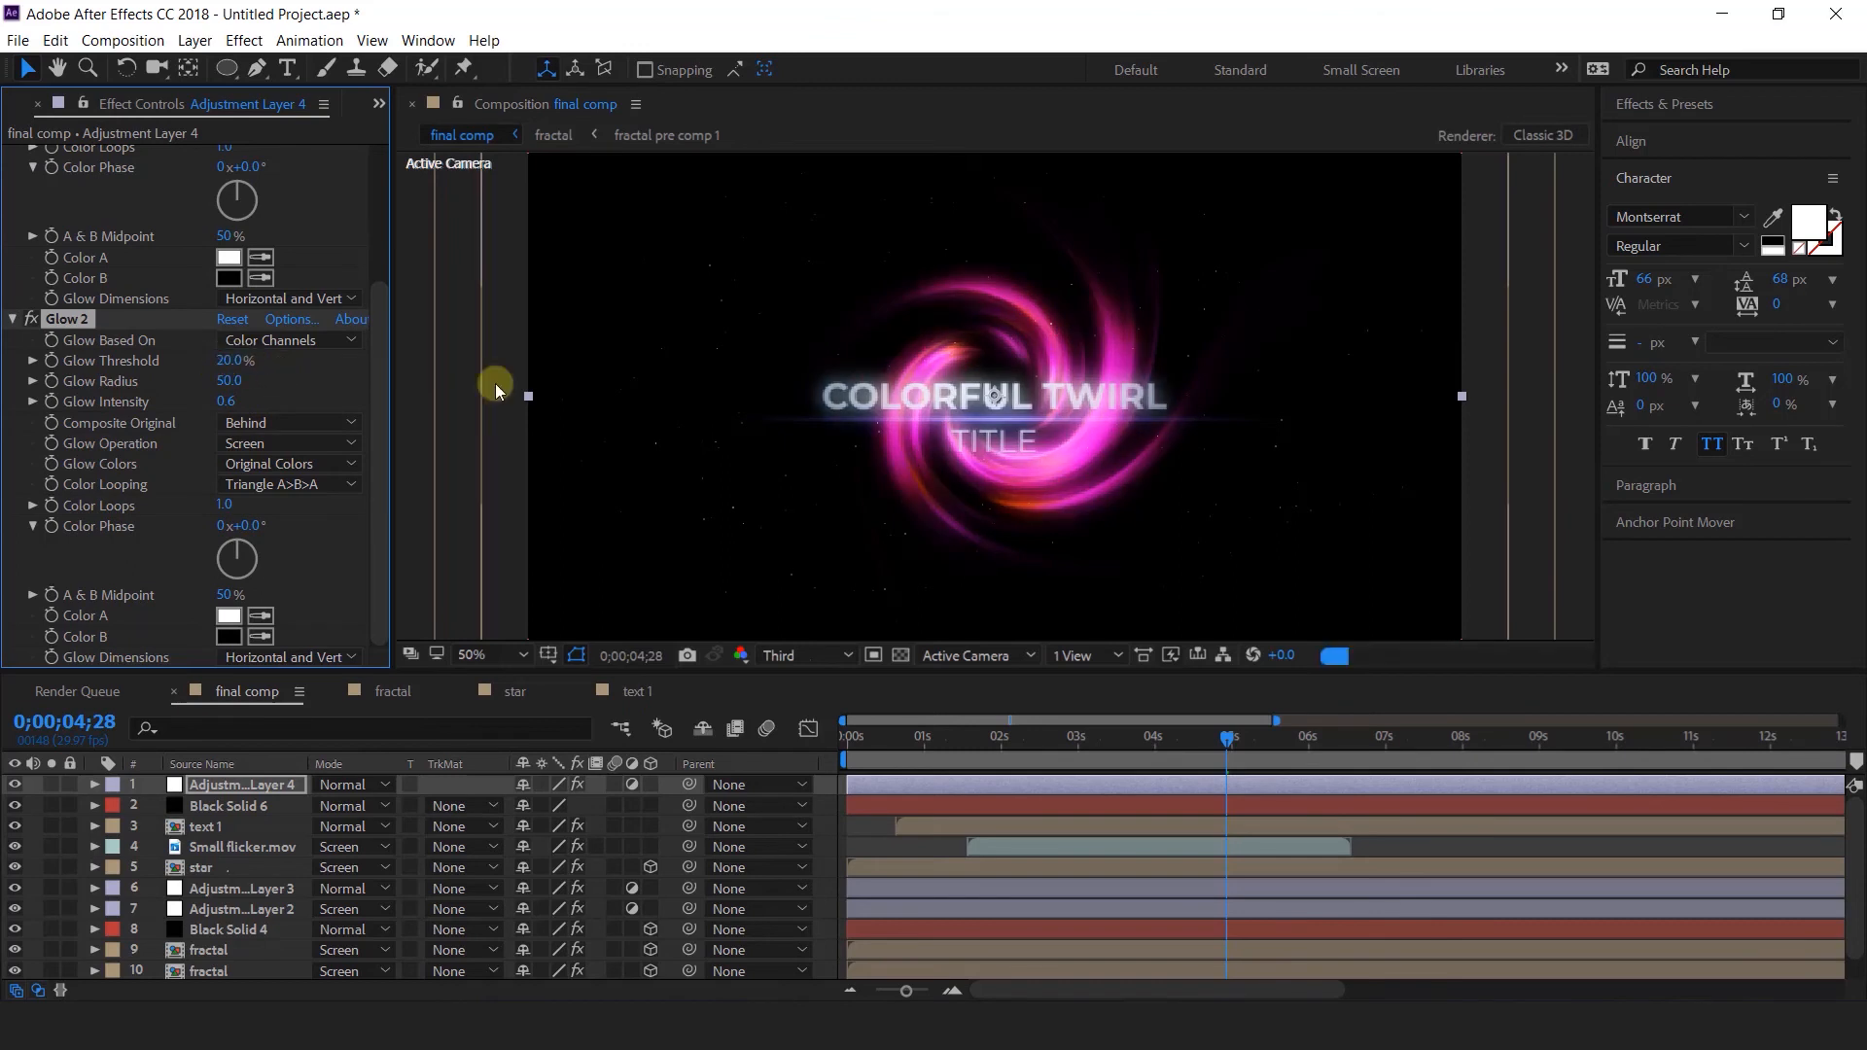
left_click_drag(255, 384, 963, 380)
left_click(234, 381)
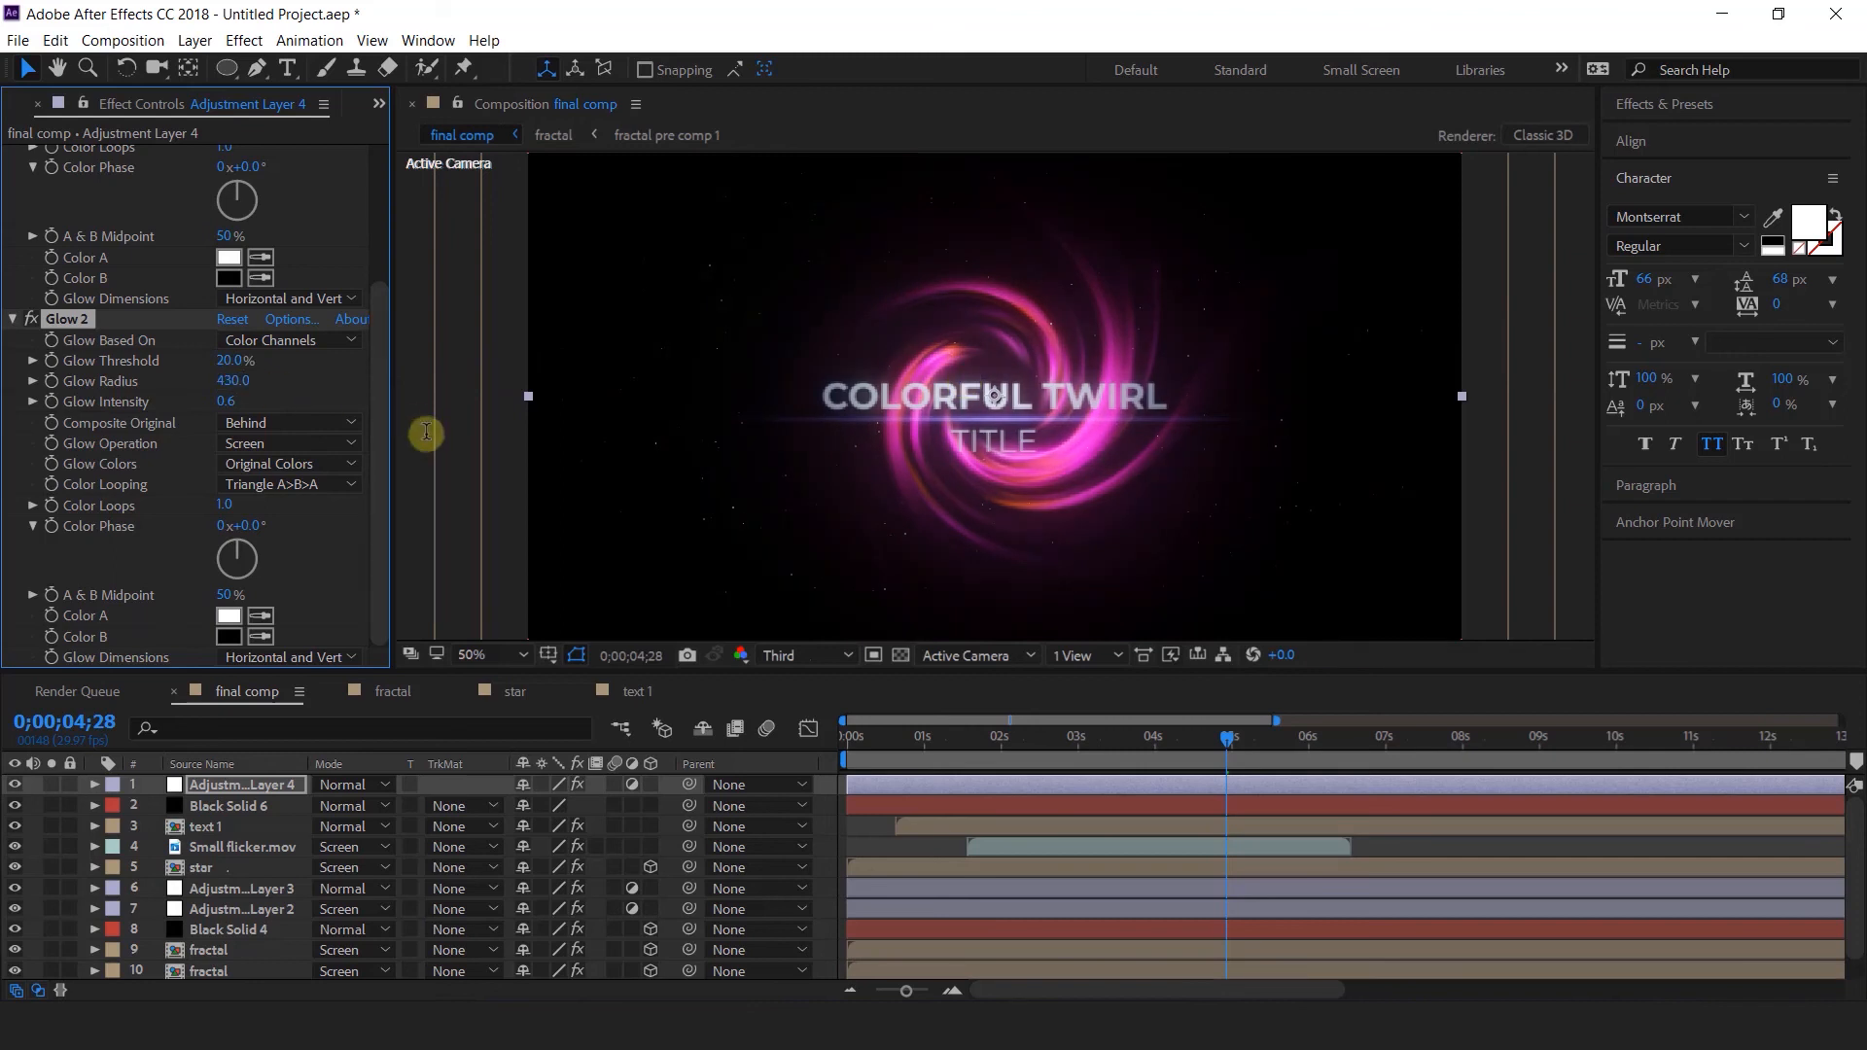
left_click_drag(225, 401, 174, 402)
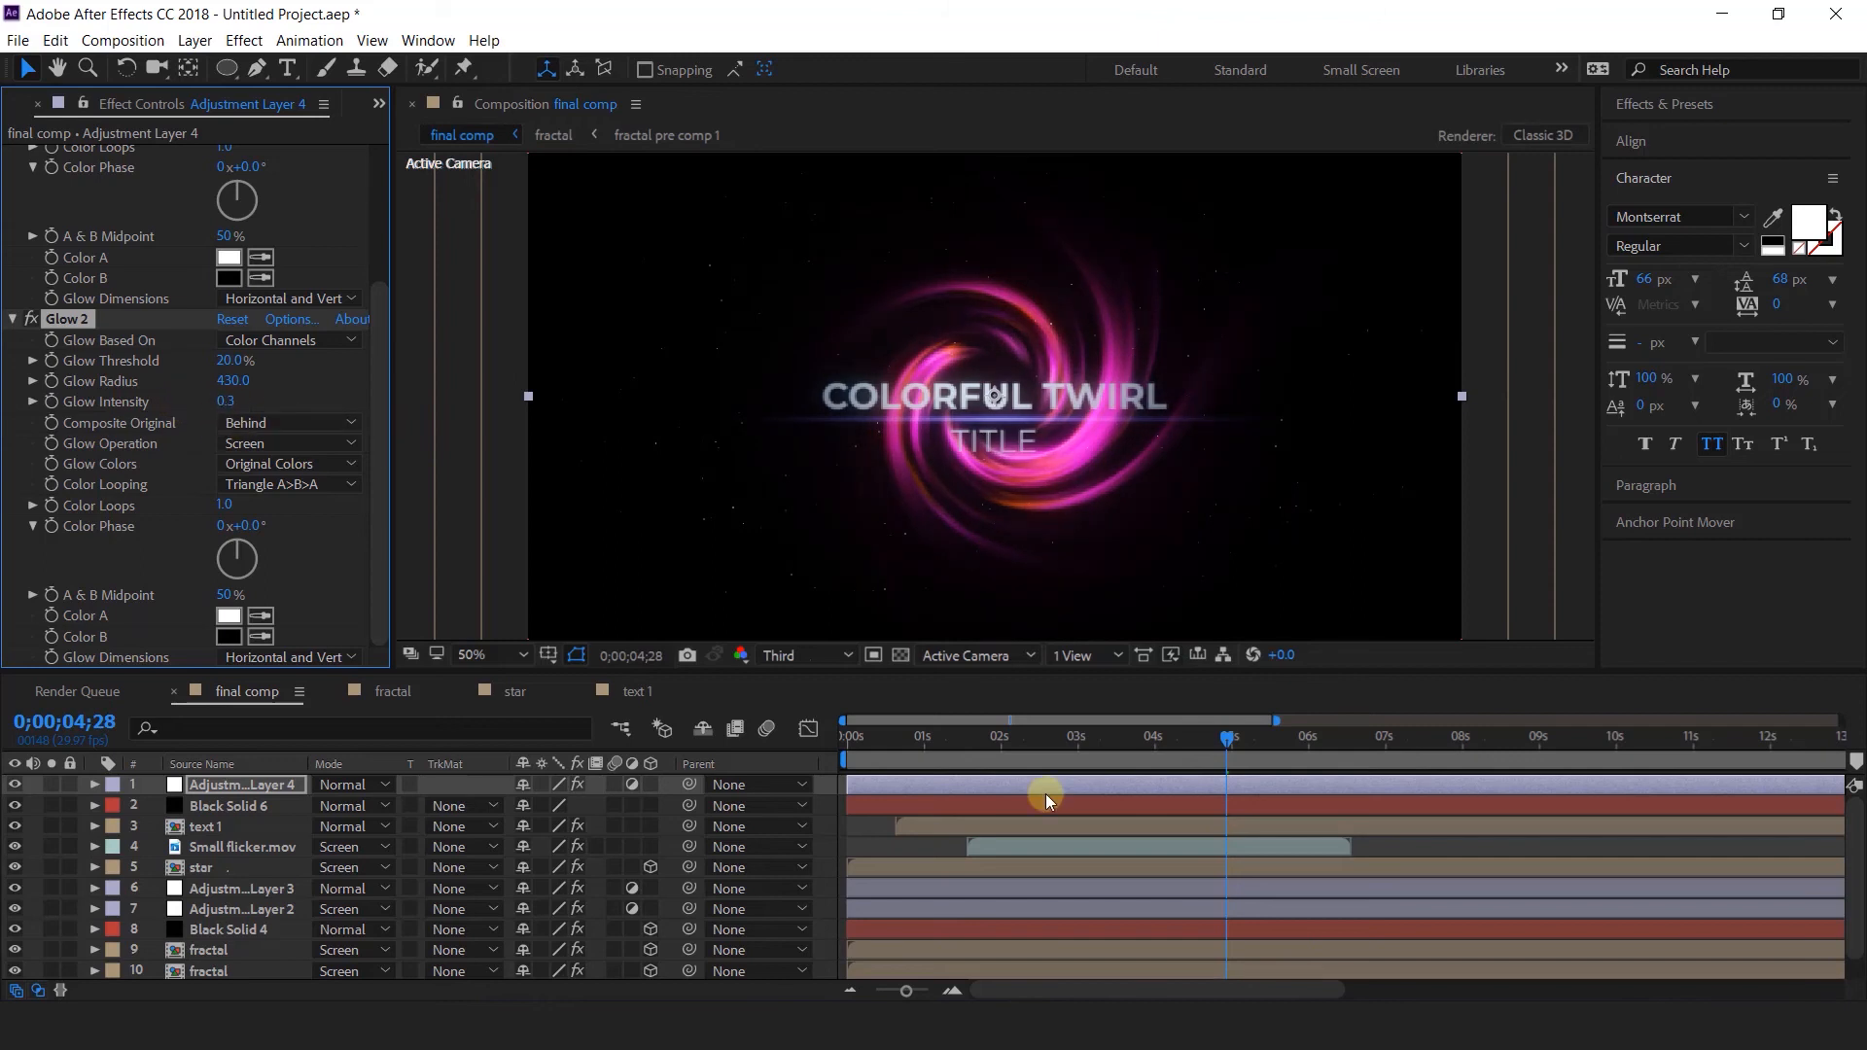
Create another adjustment layer on top of the stack and apply Camera Lens Blur to it.
right_click(819, 797)
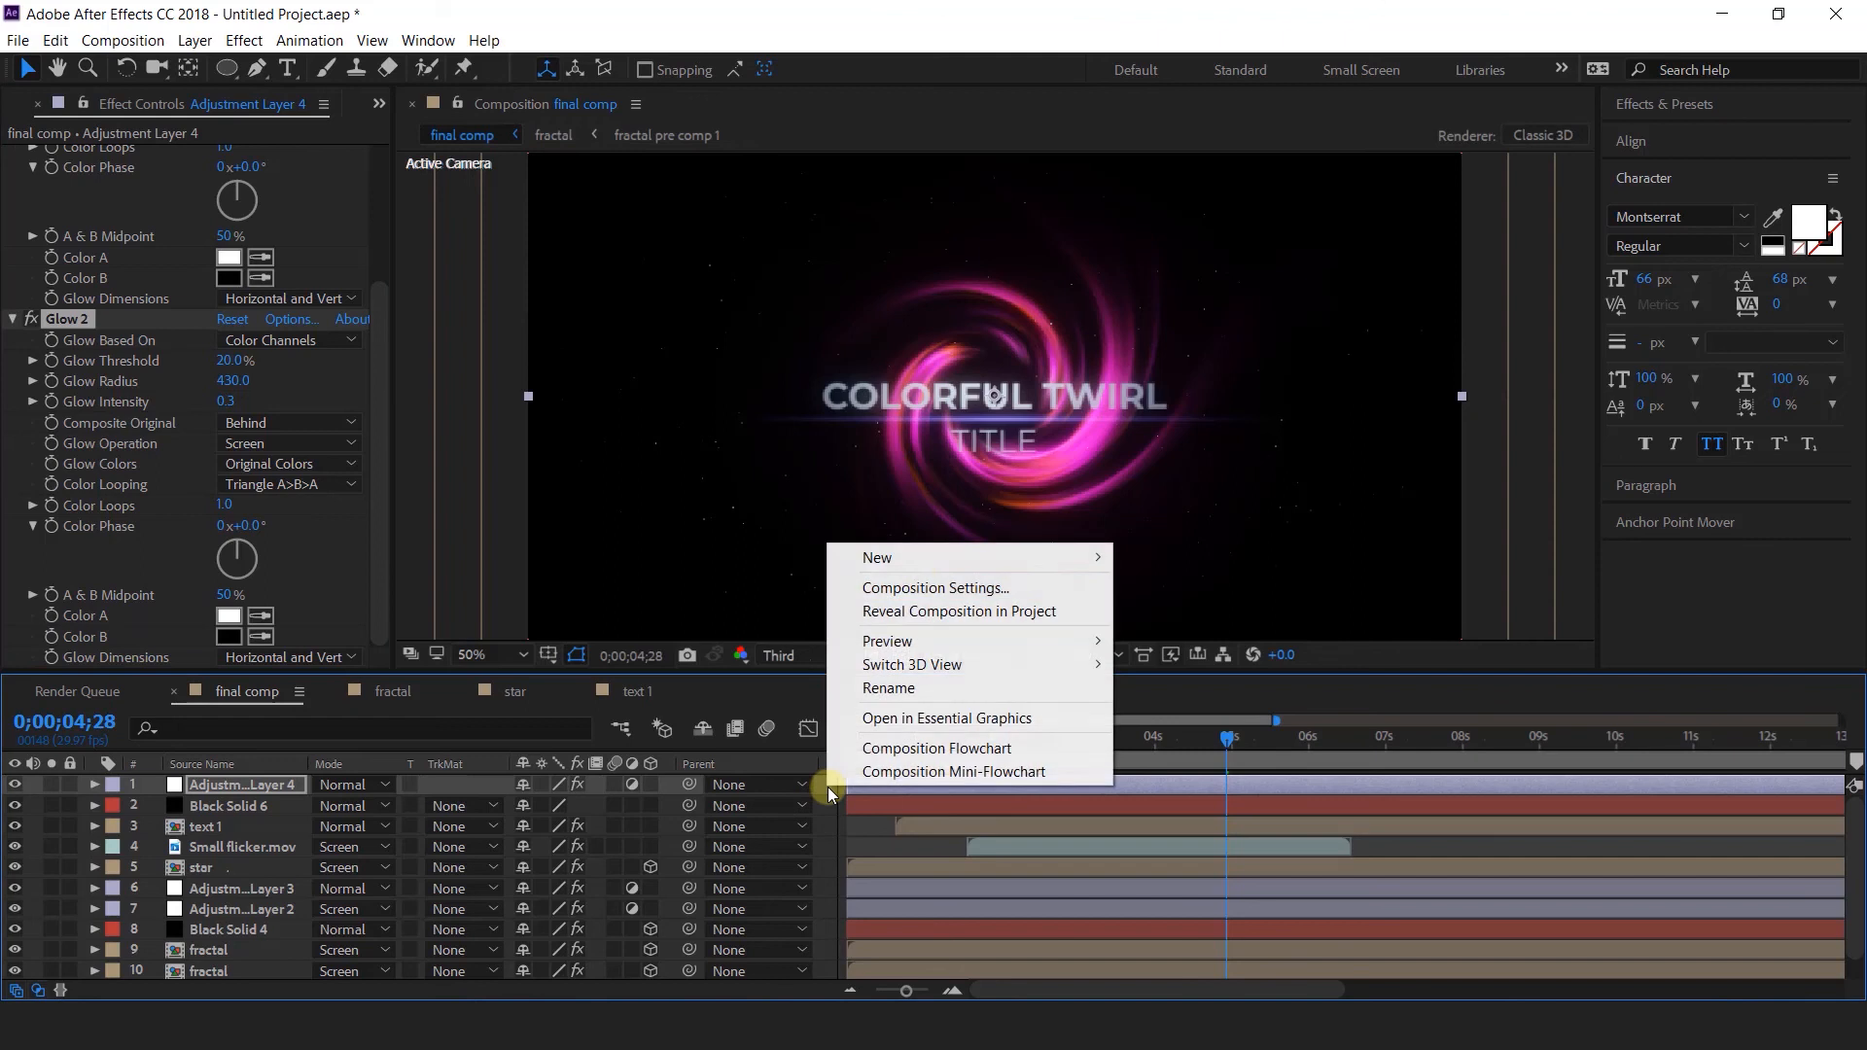
mouse_move(896, 557)
left_click(1206, 741)
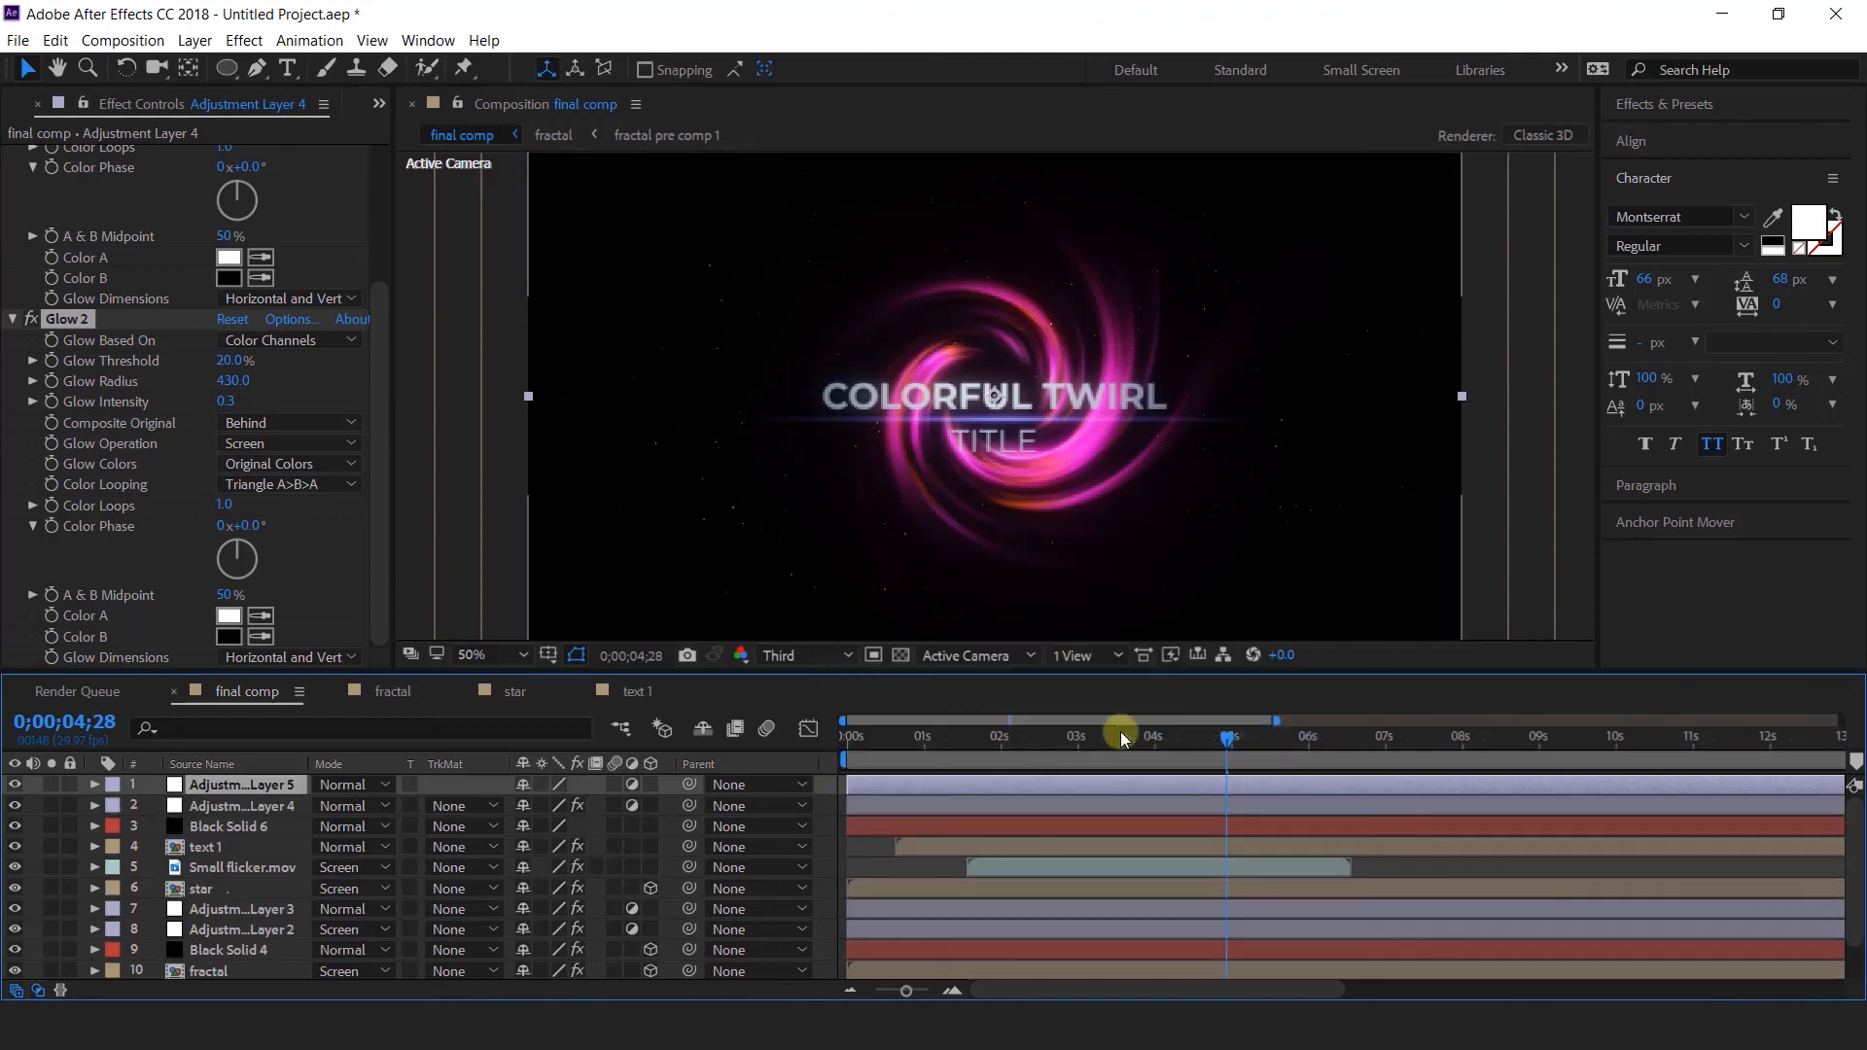
key("ctrl+space")
type("ca")
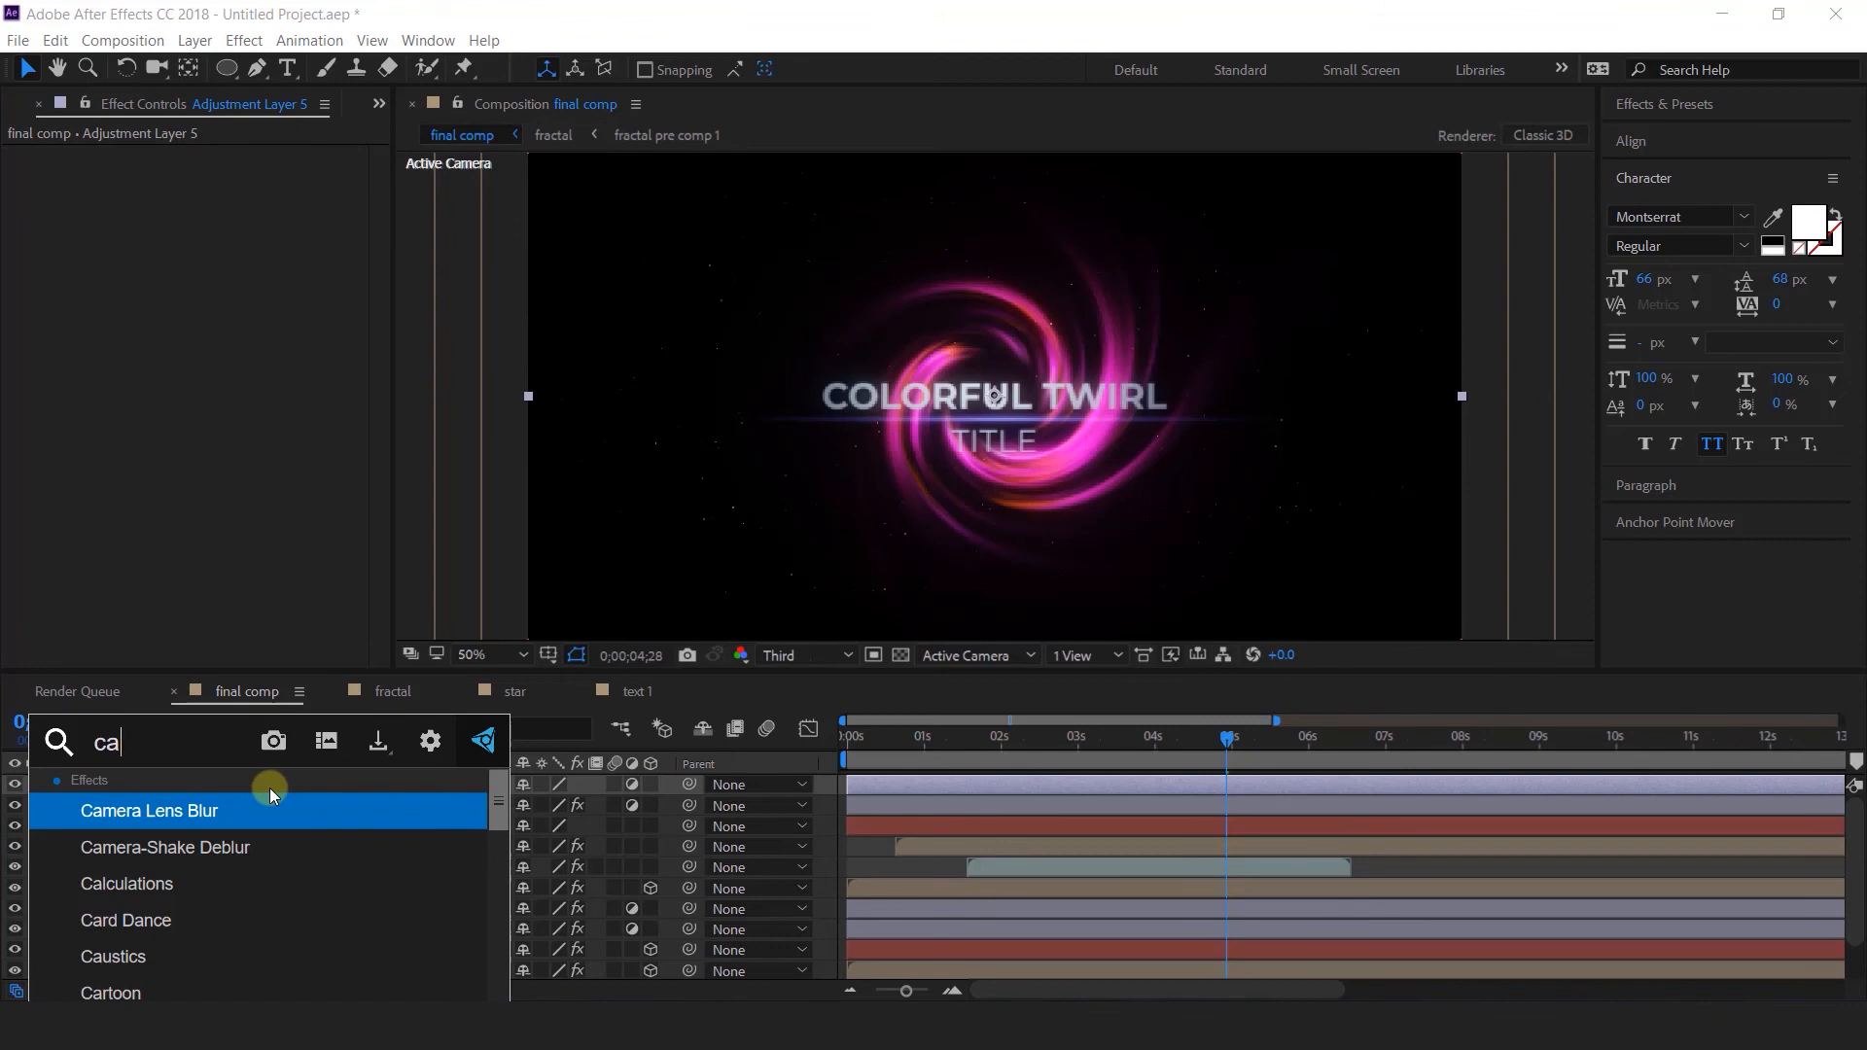
key("Return")
Add a Blur Radius keyframe of 50 at 0;00;00;17 and reveal the layer's keyframes.
left_click(855, 736)
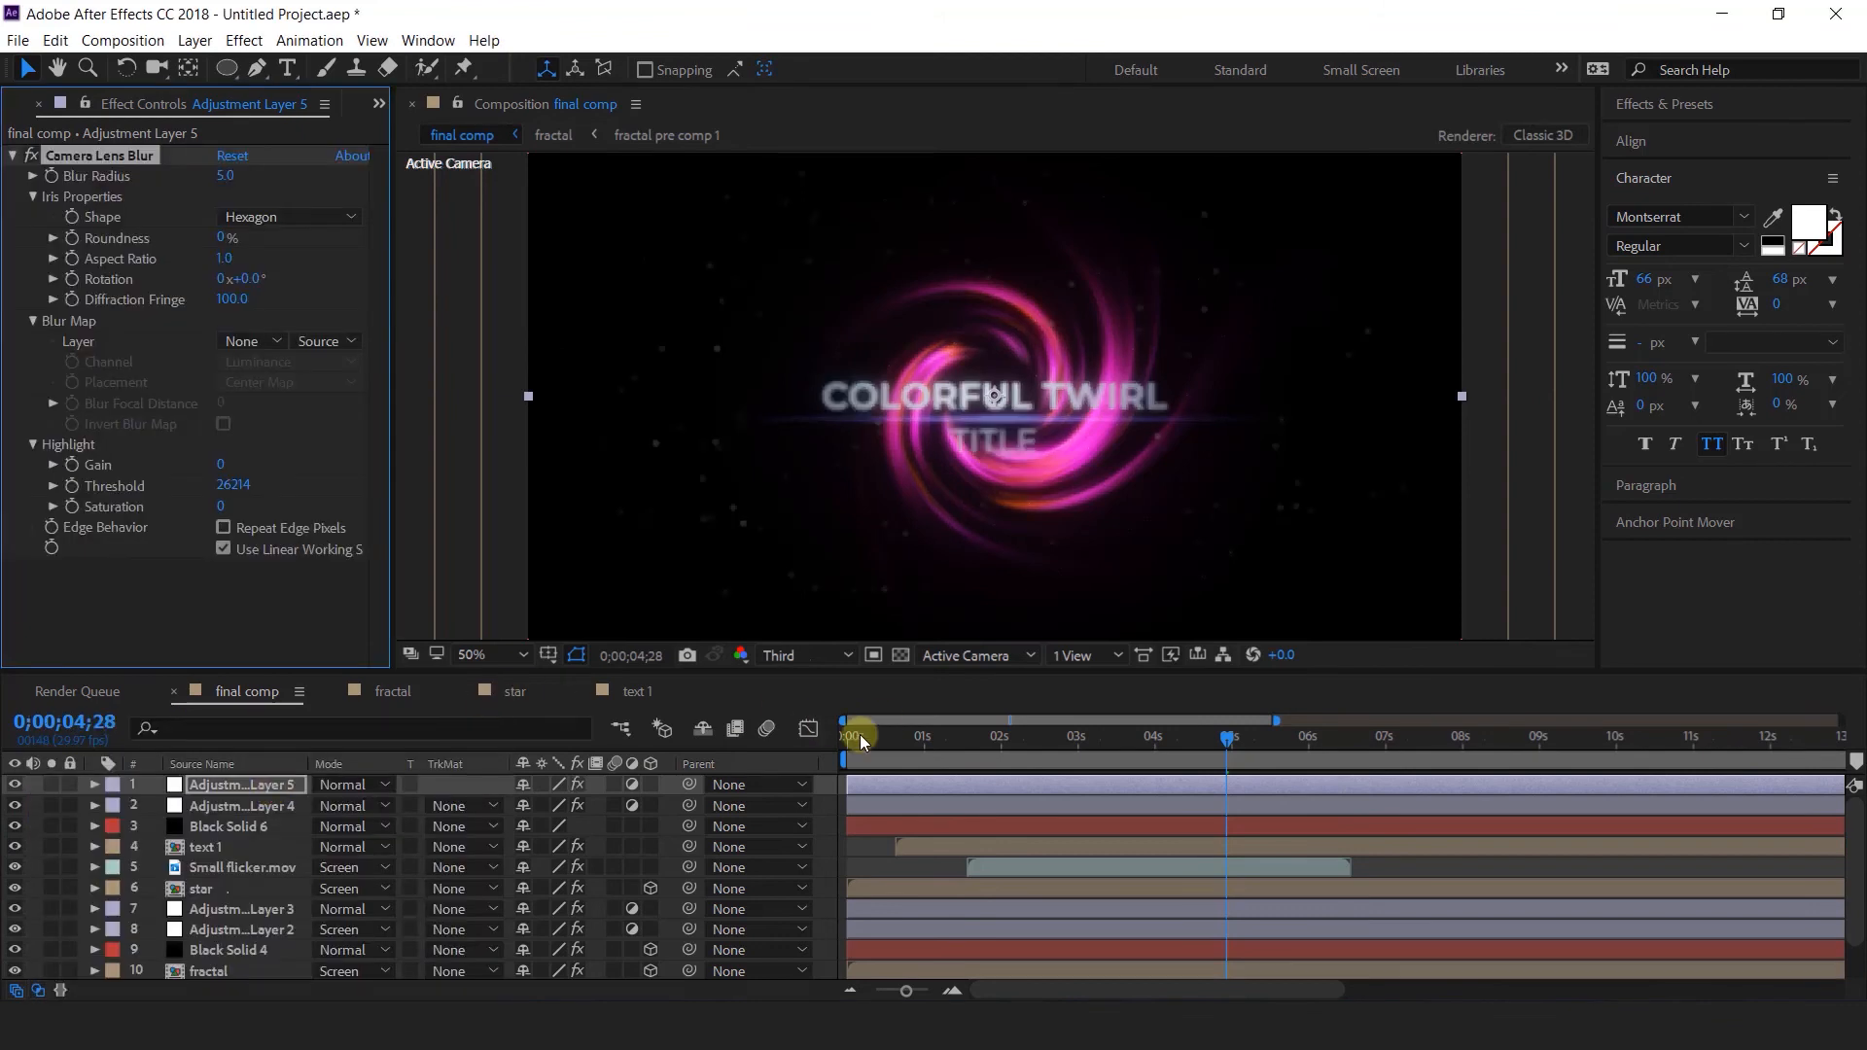
left_click_drag(867, 737, 900, 739)
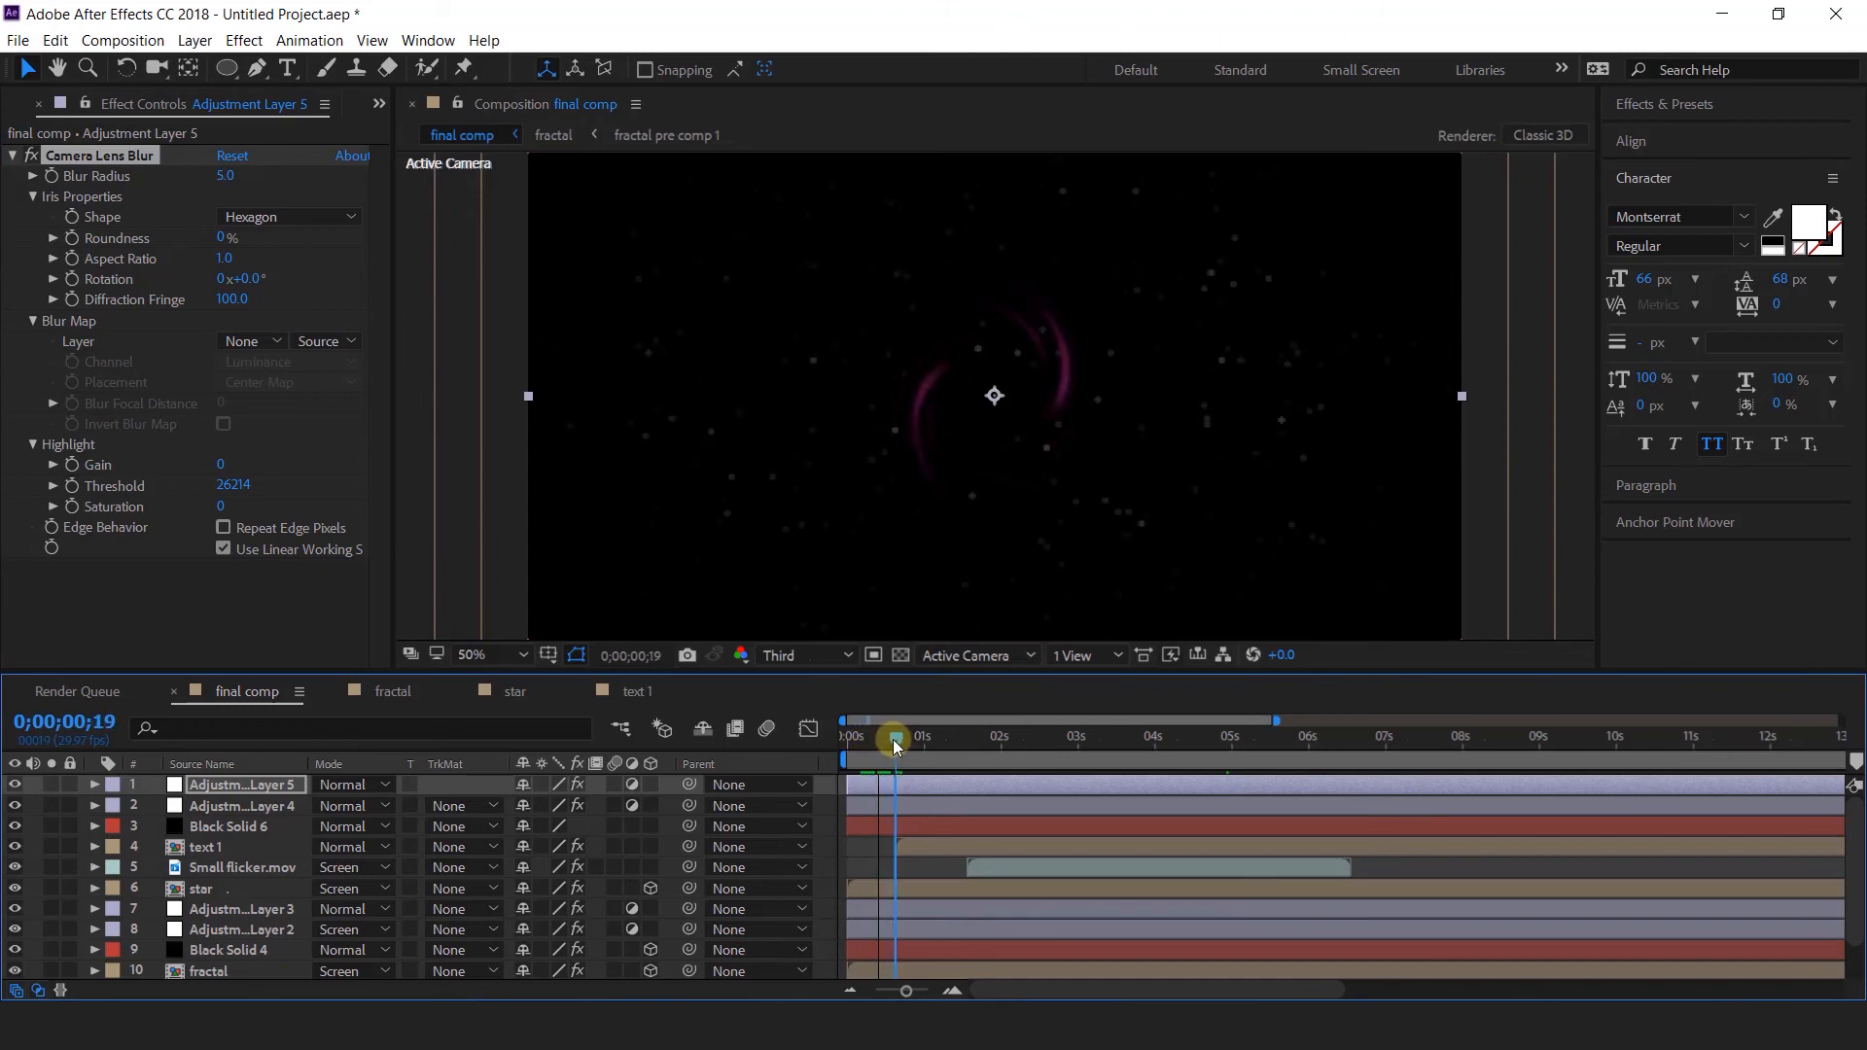
left_click(54, 187)
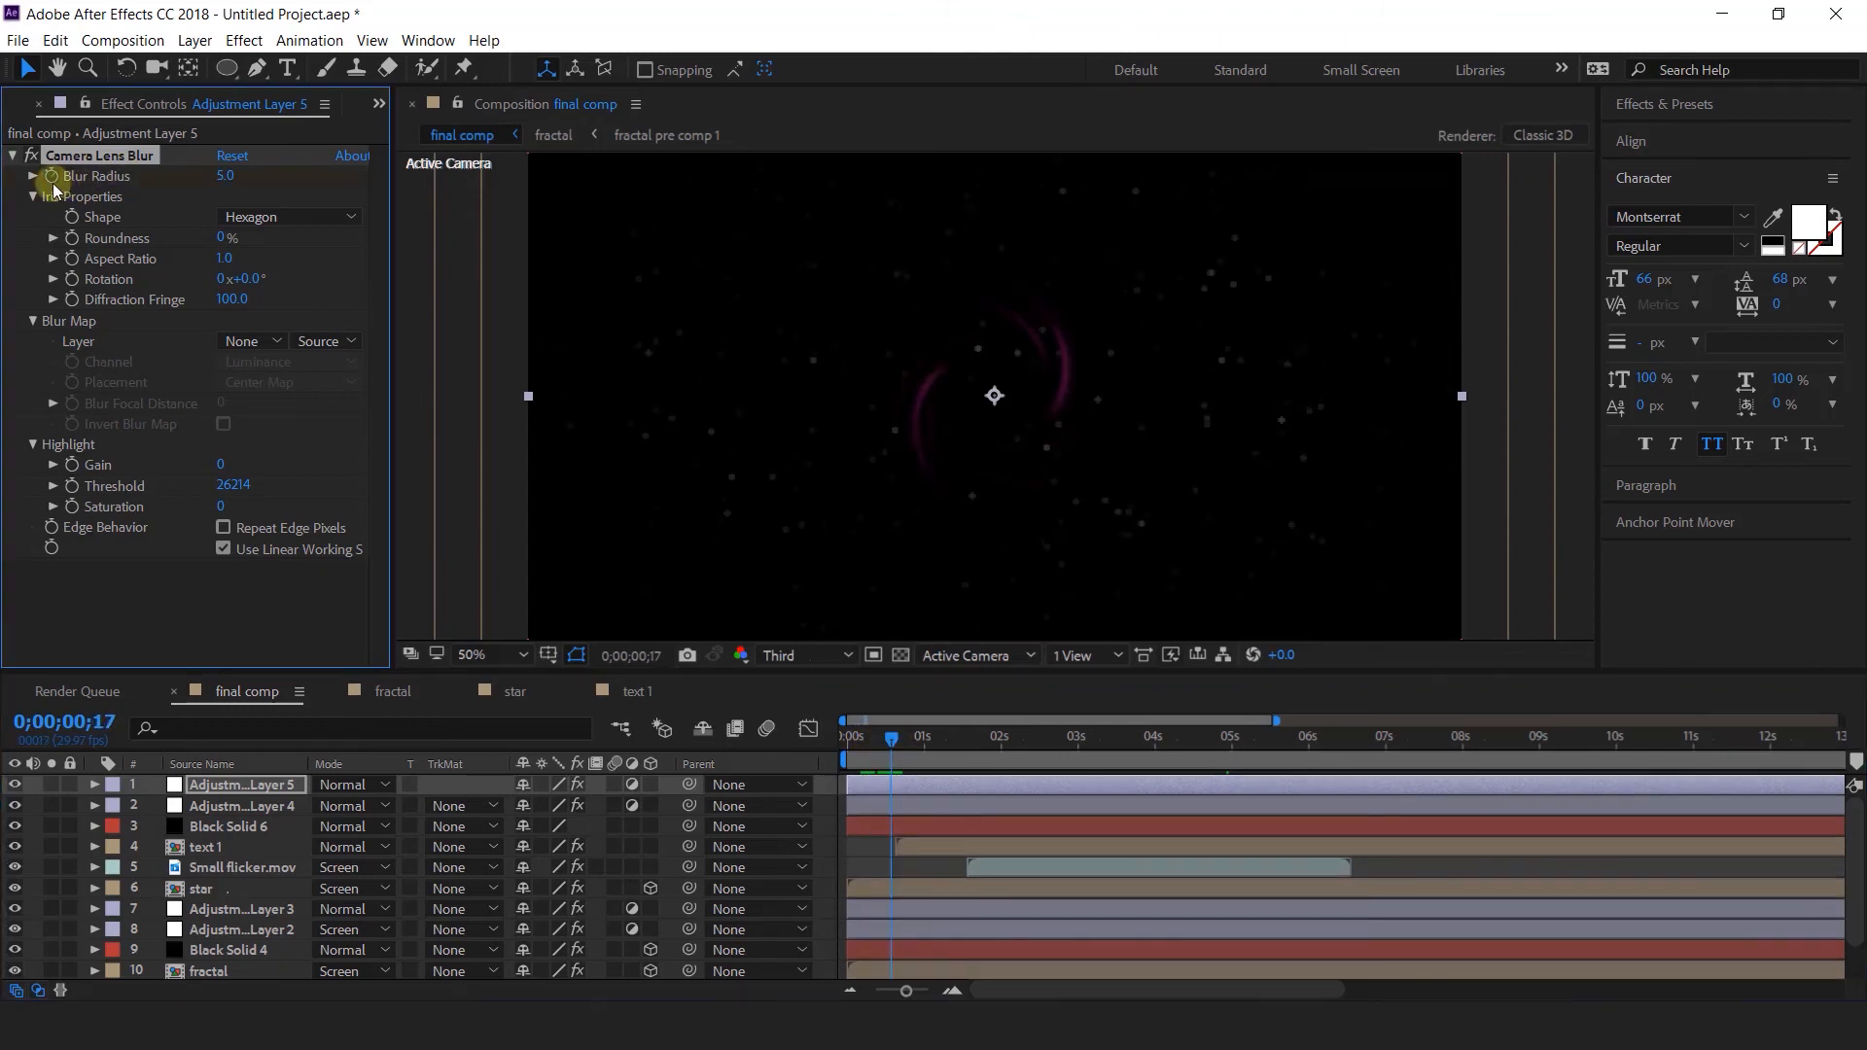
left_click(227, 176)
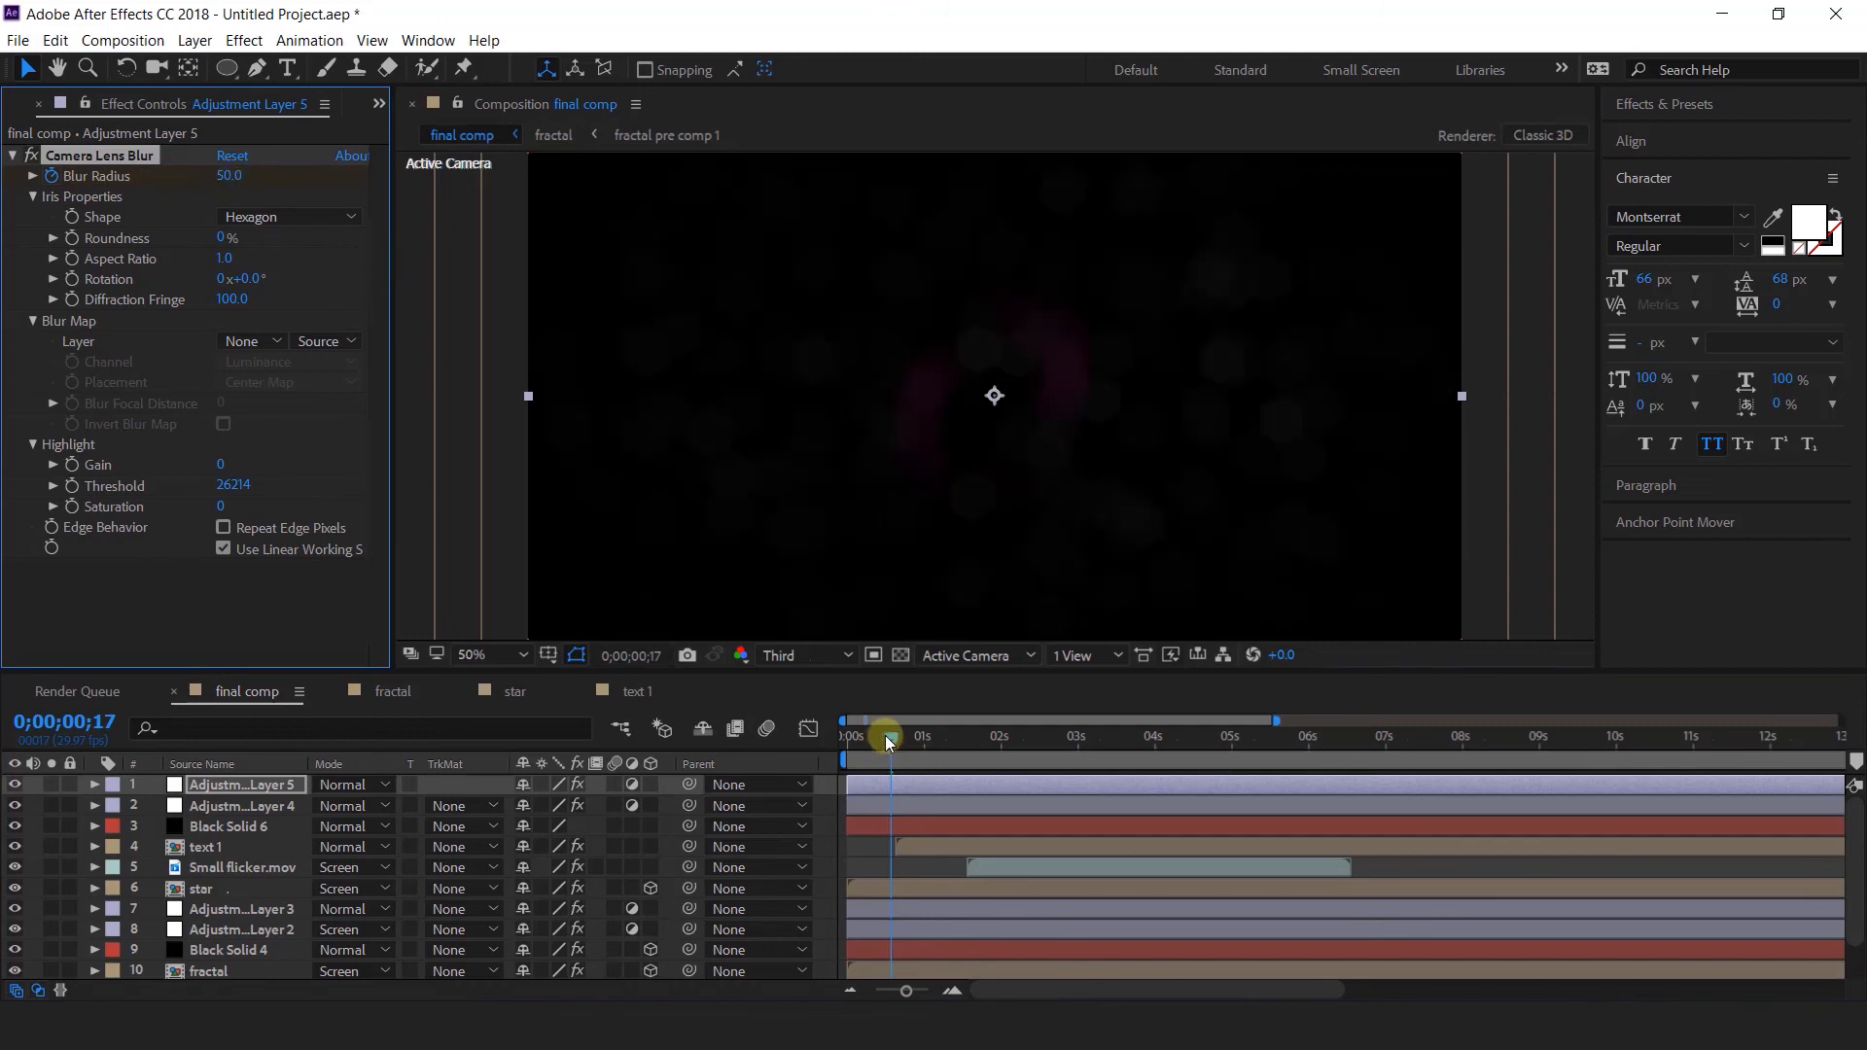
key("u")
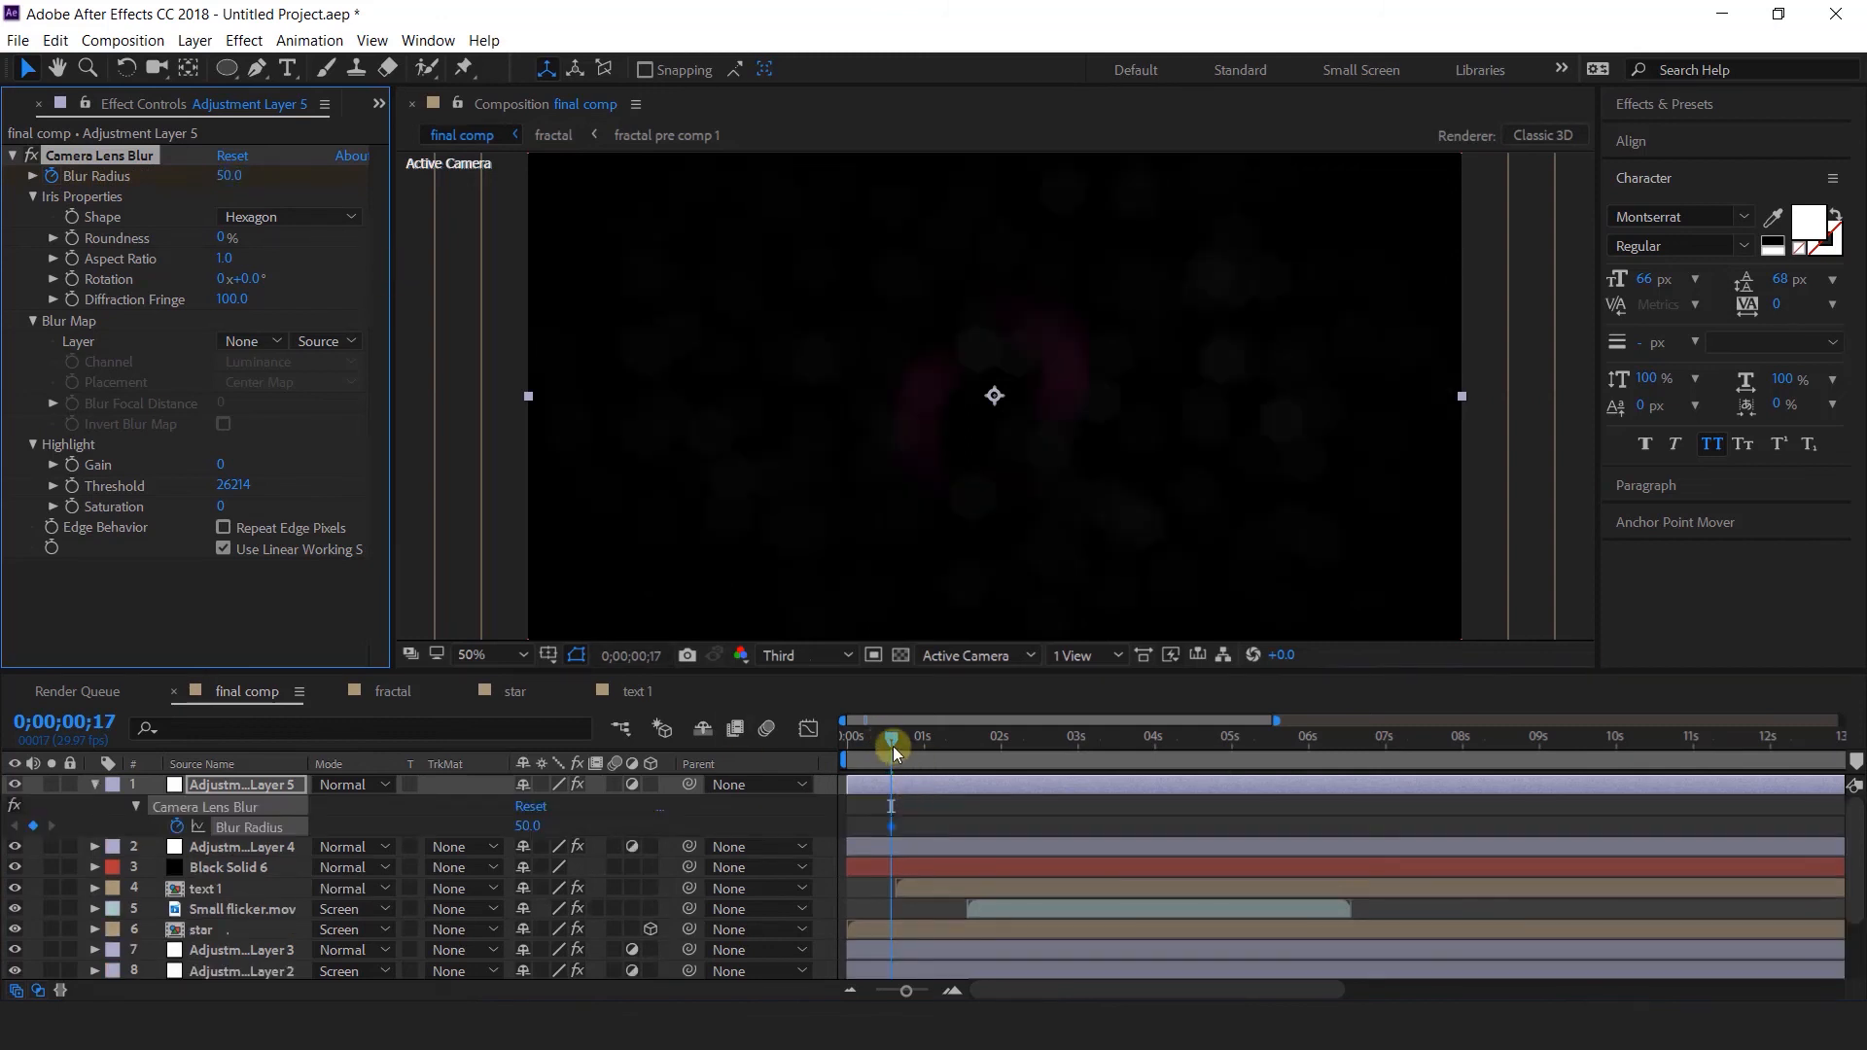
Set the Blur Radius to 0 at about 2 seconds to add the ending blur keyframe.
left_click_drag(890, 741, 997, 744)
left_click(182, 154)
left_click(227, 178)
type("0")
key("Return")
Shift the ending Blur Radius keyframe slightly later, preview the blur transition and collapse the layer's properties.
left_click(1046, 739)
left_click_drag(997, 827, 1023, 826)
left_click(988, 736)
key("space")
left_click(1029, 741)
left_click(96, 786)
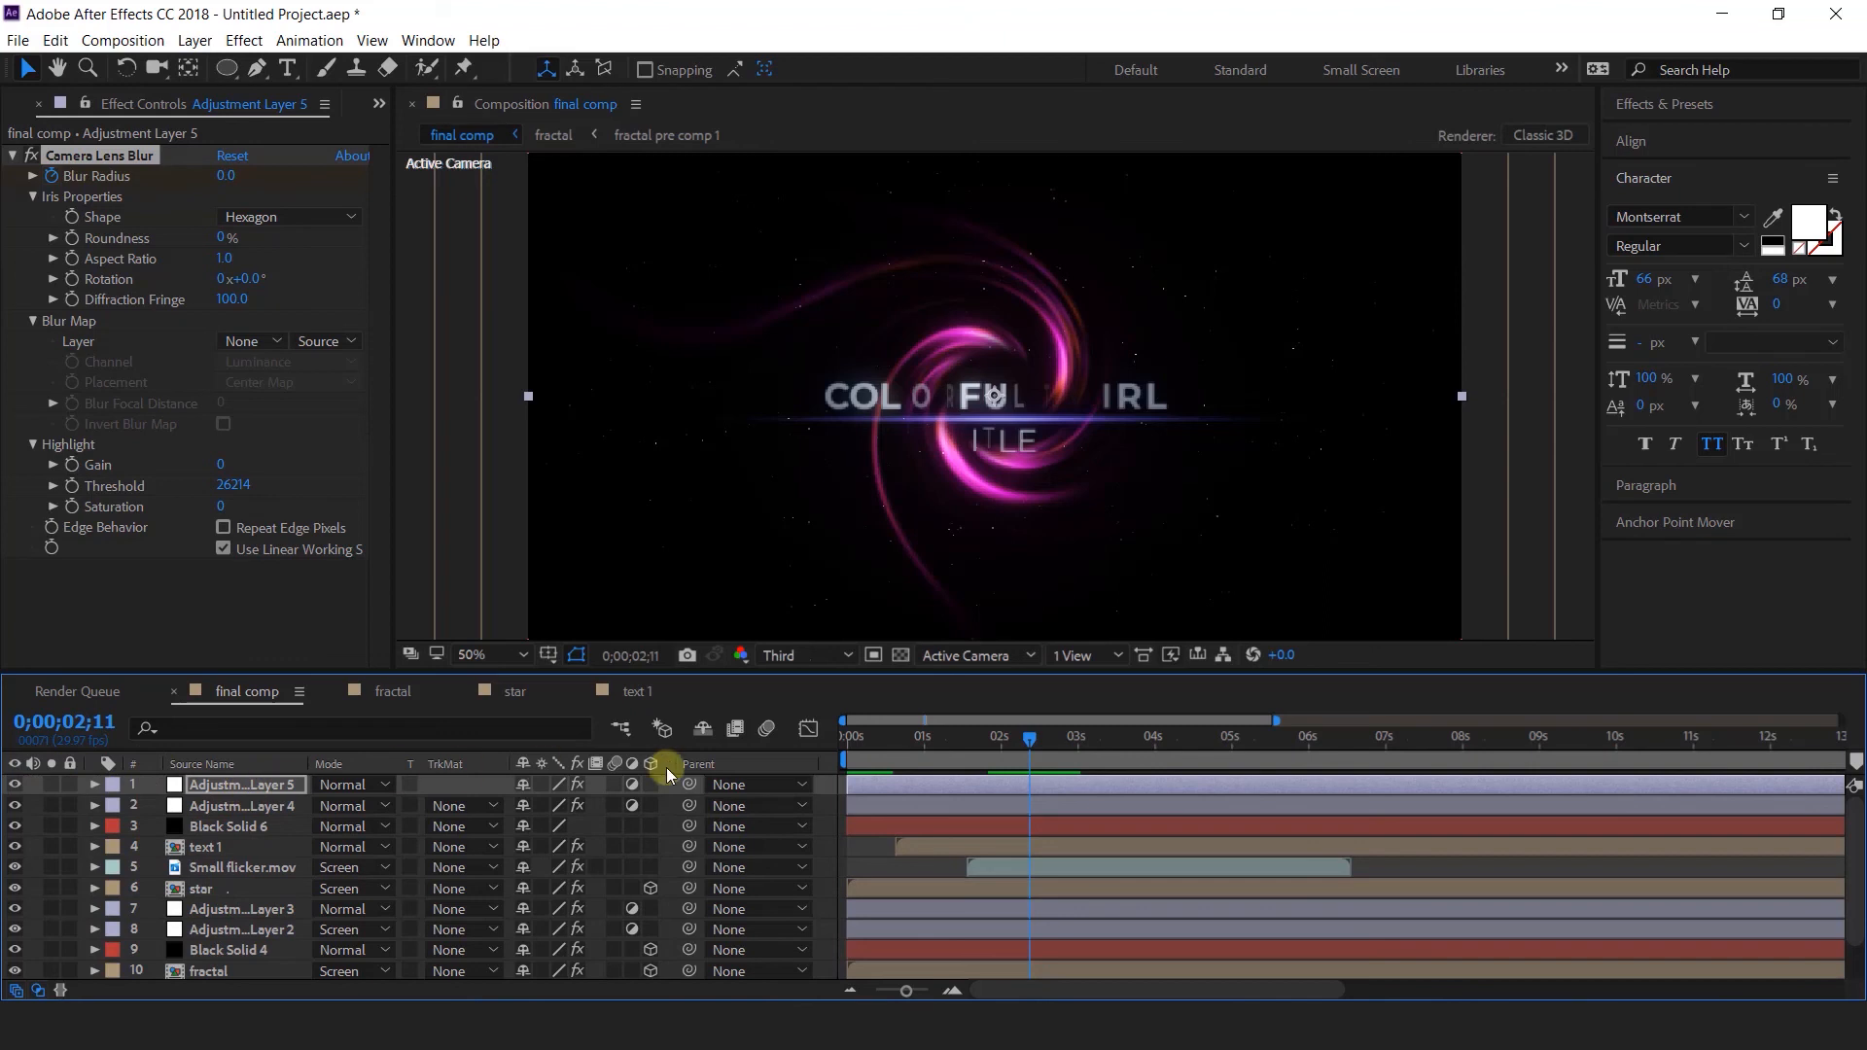
Create a further adjustment layer above the lens blur layer and apply the Curves effect to it.
right_click(824, 786)
mouse_move(1085, 558)
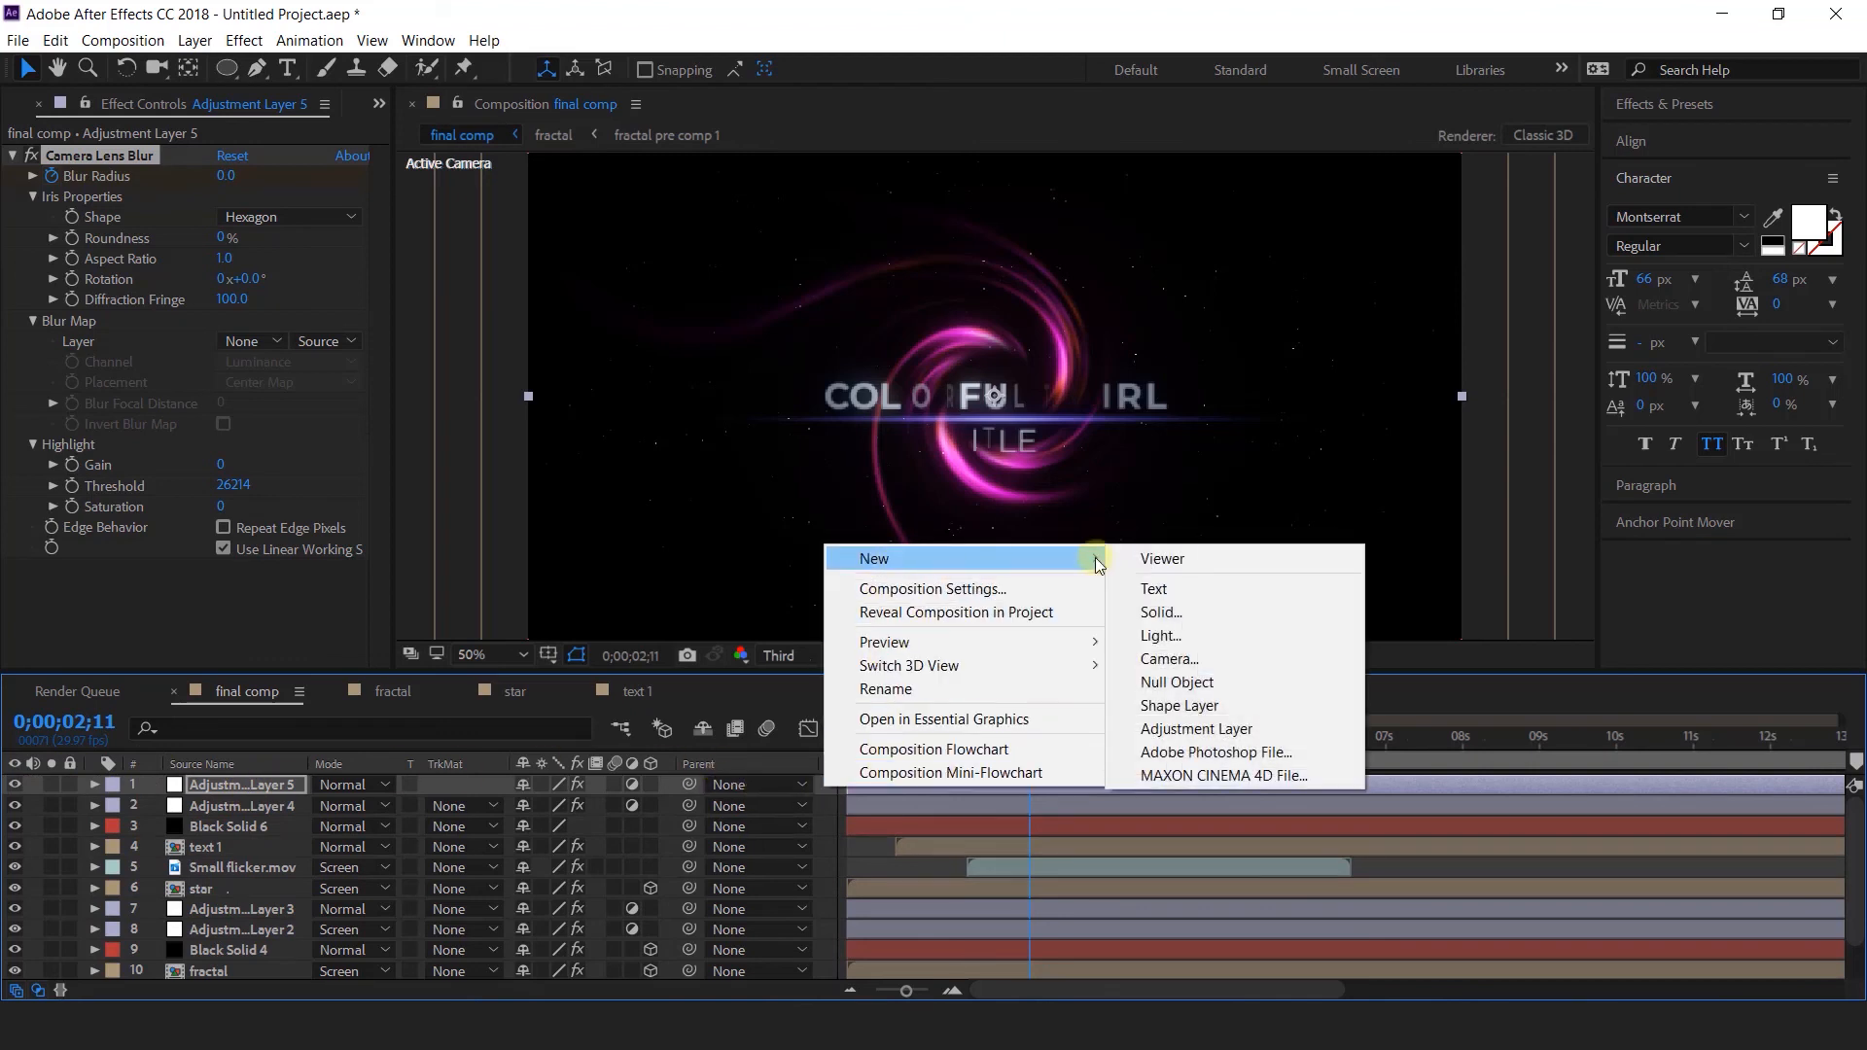
left_click(1196, 728)
key("ctrl+space")
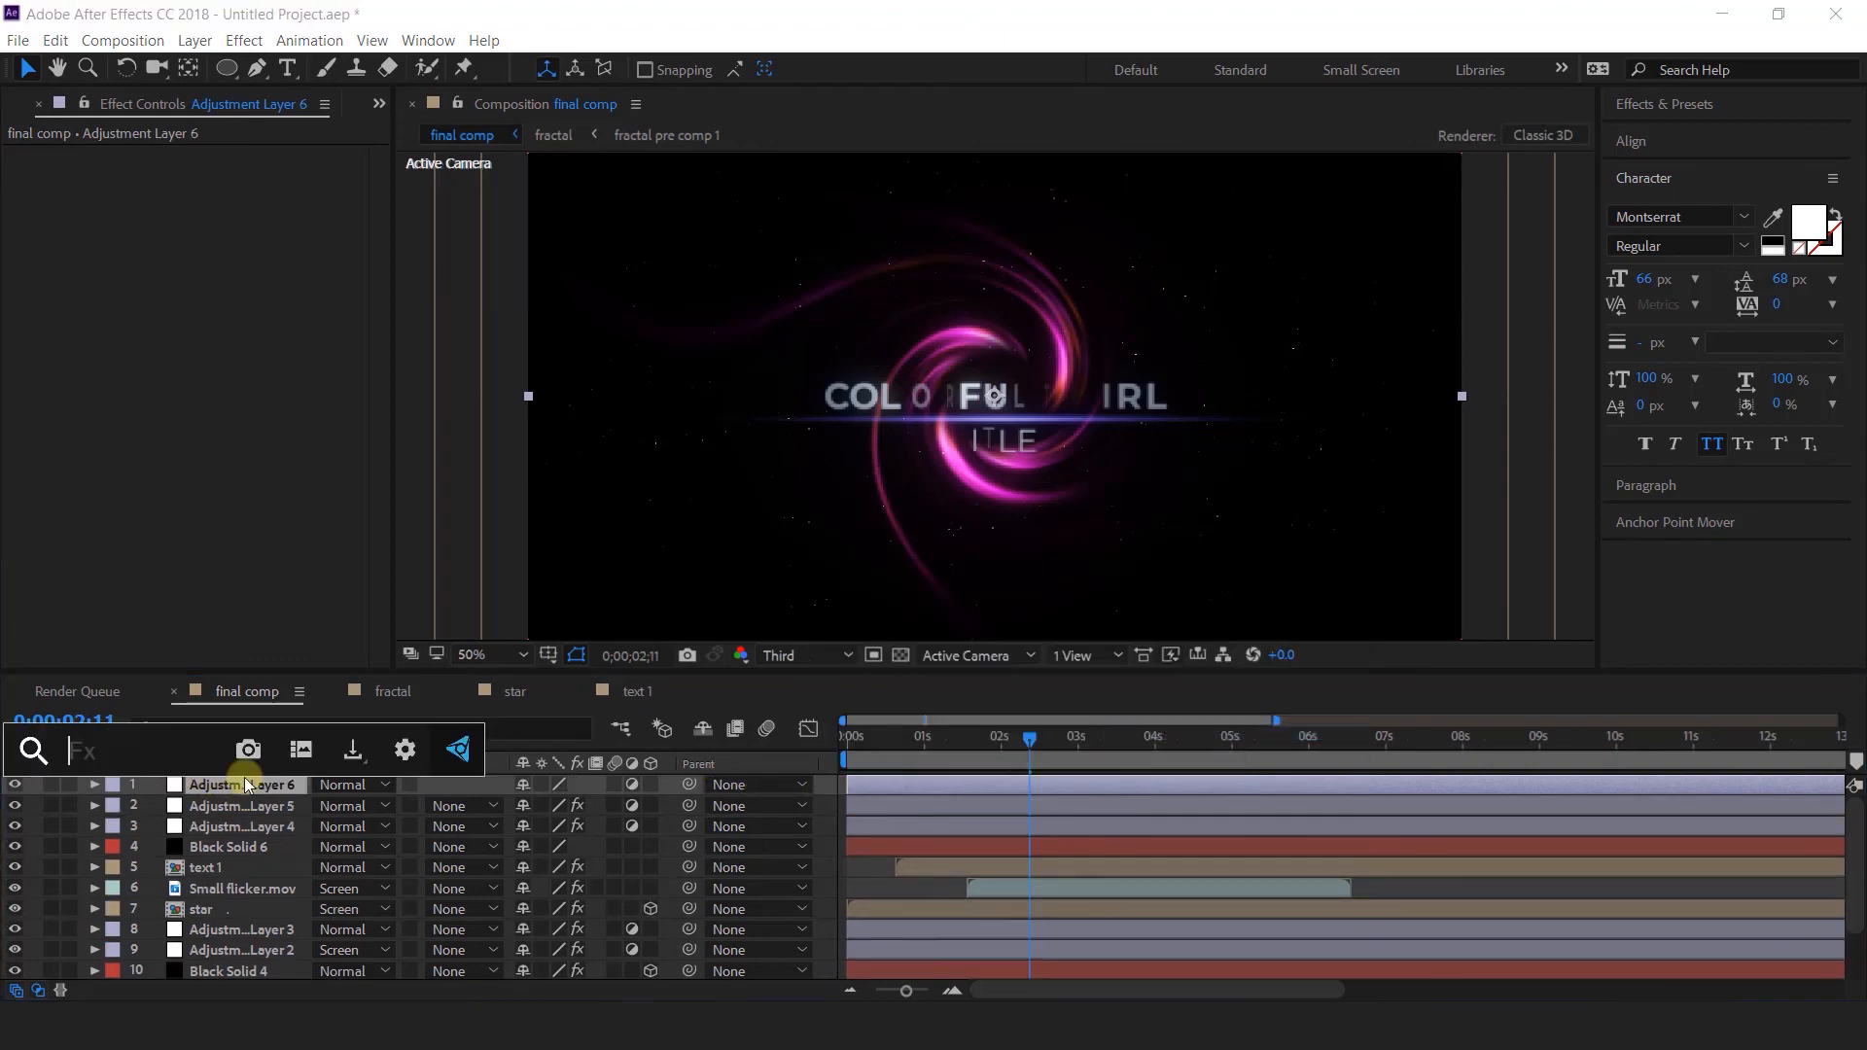
type("cu")
key("Return")
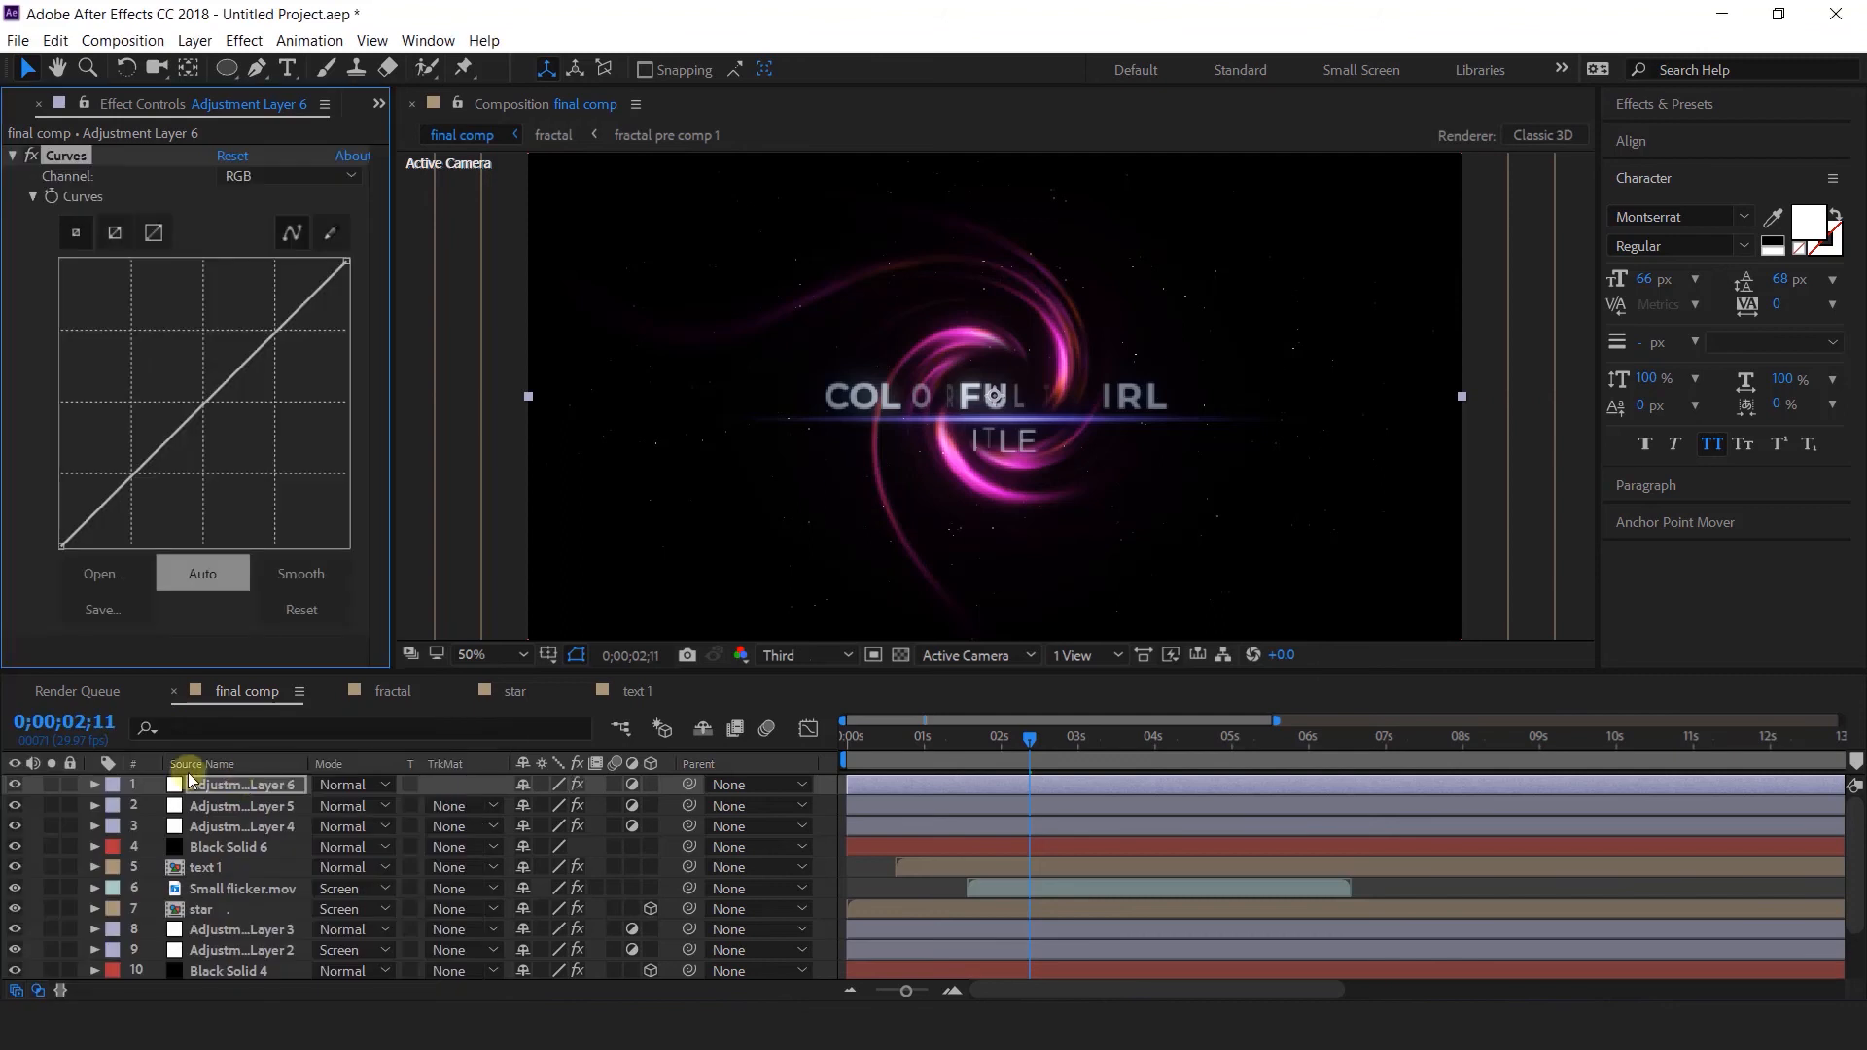
Shape a gentle S-curve on the RGB channel and lift the Red channel's shadows, with a brief preview.
left_click_drag(124, 486, 131, 491)
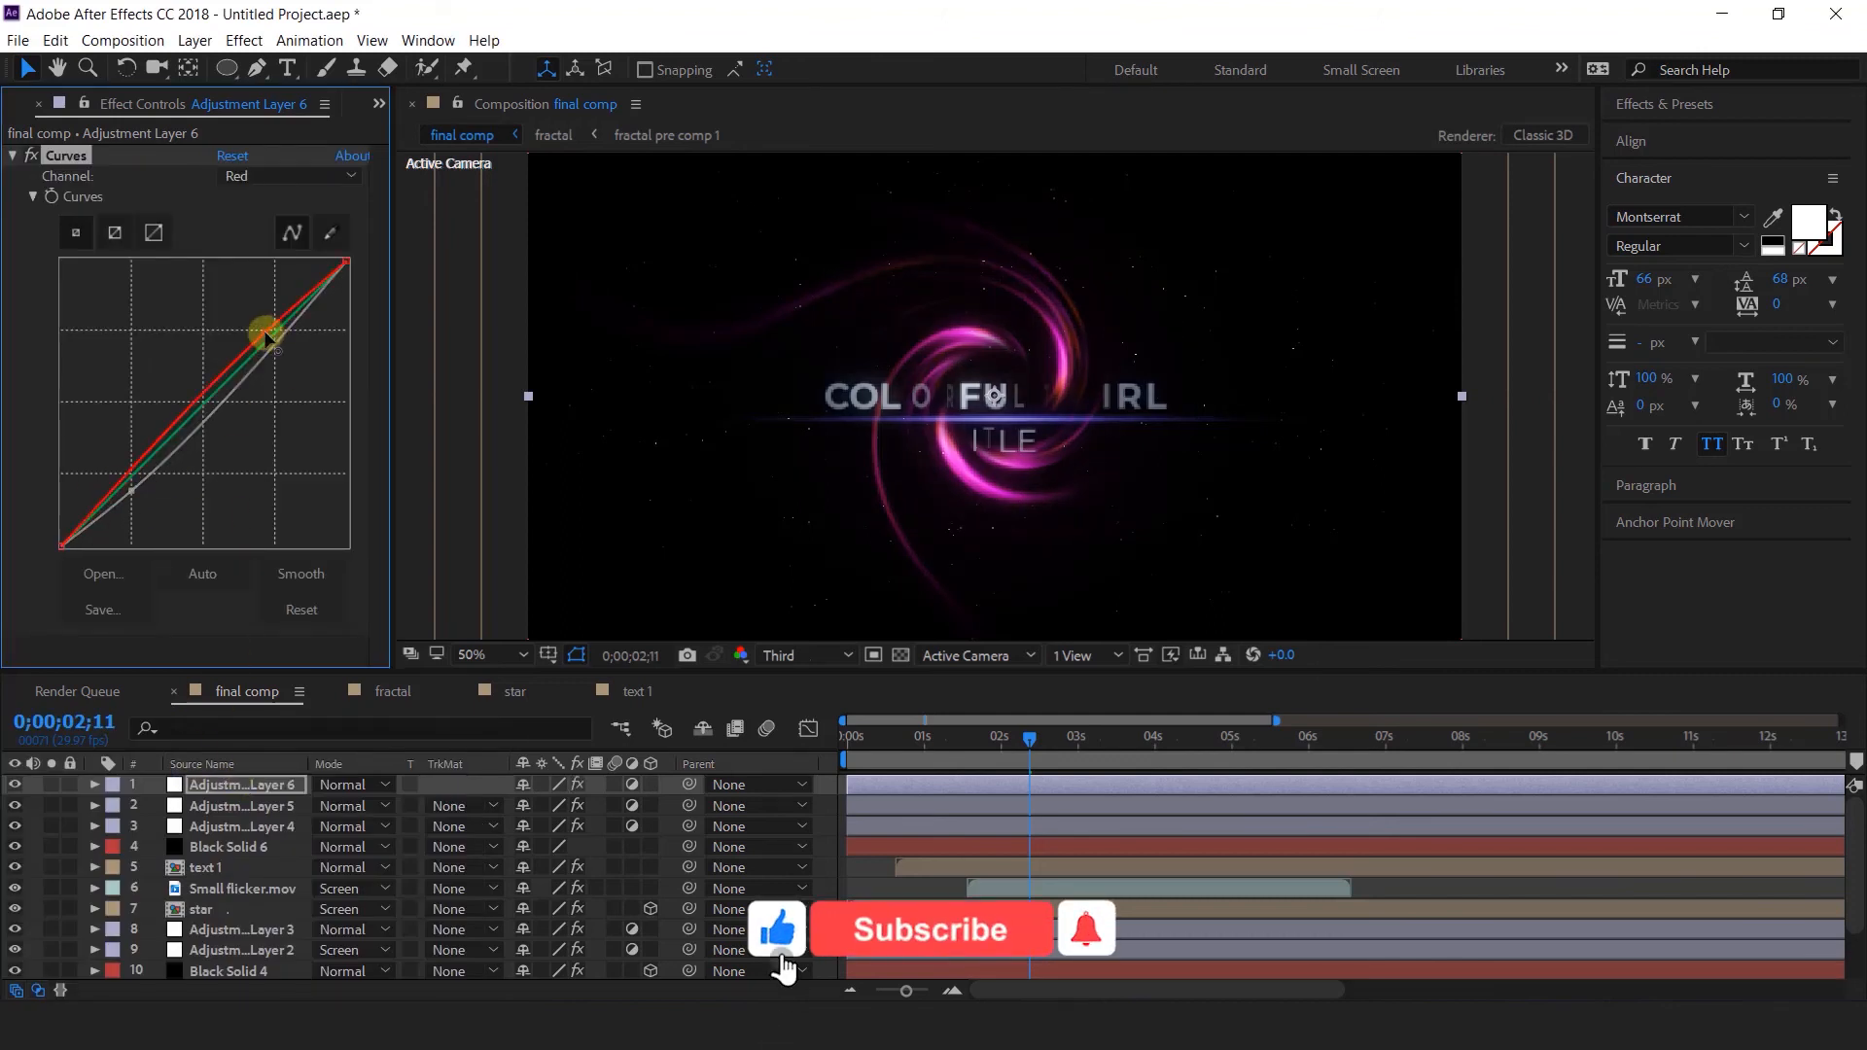
left_click_drag(272, 340, 263, 333)
left_click(292, 176)
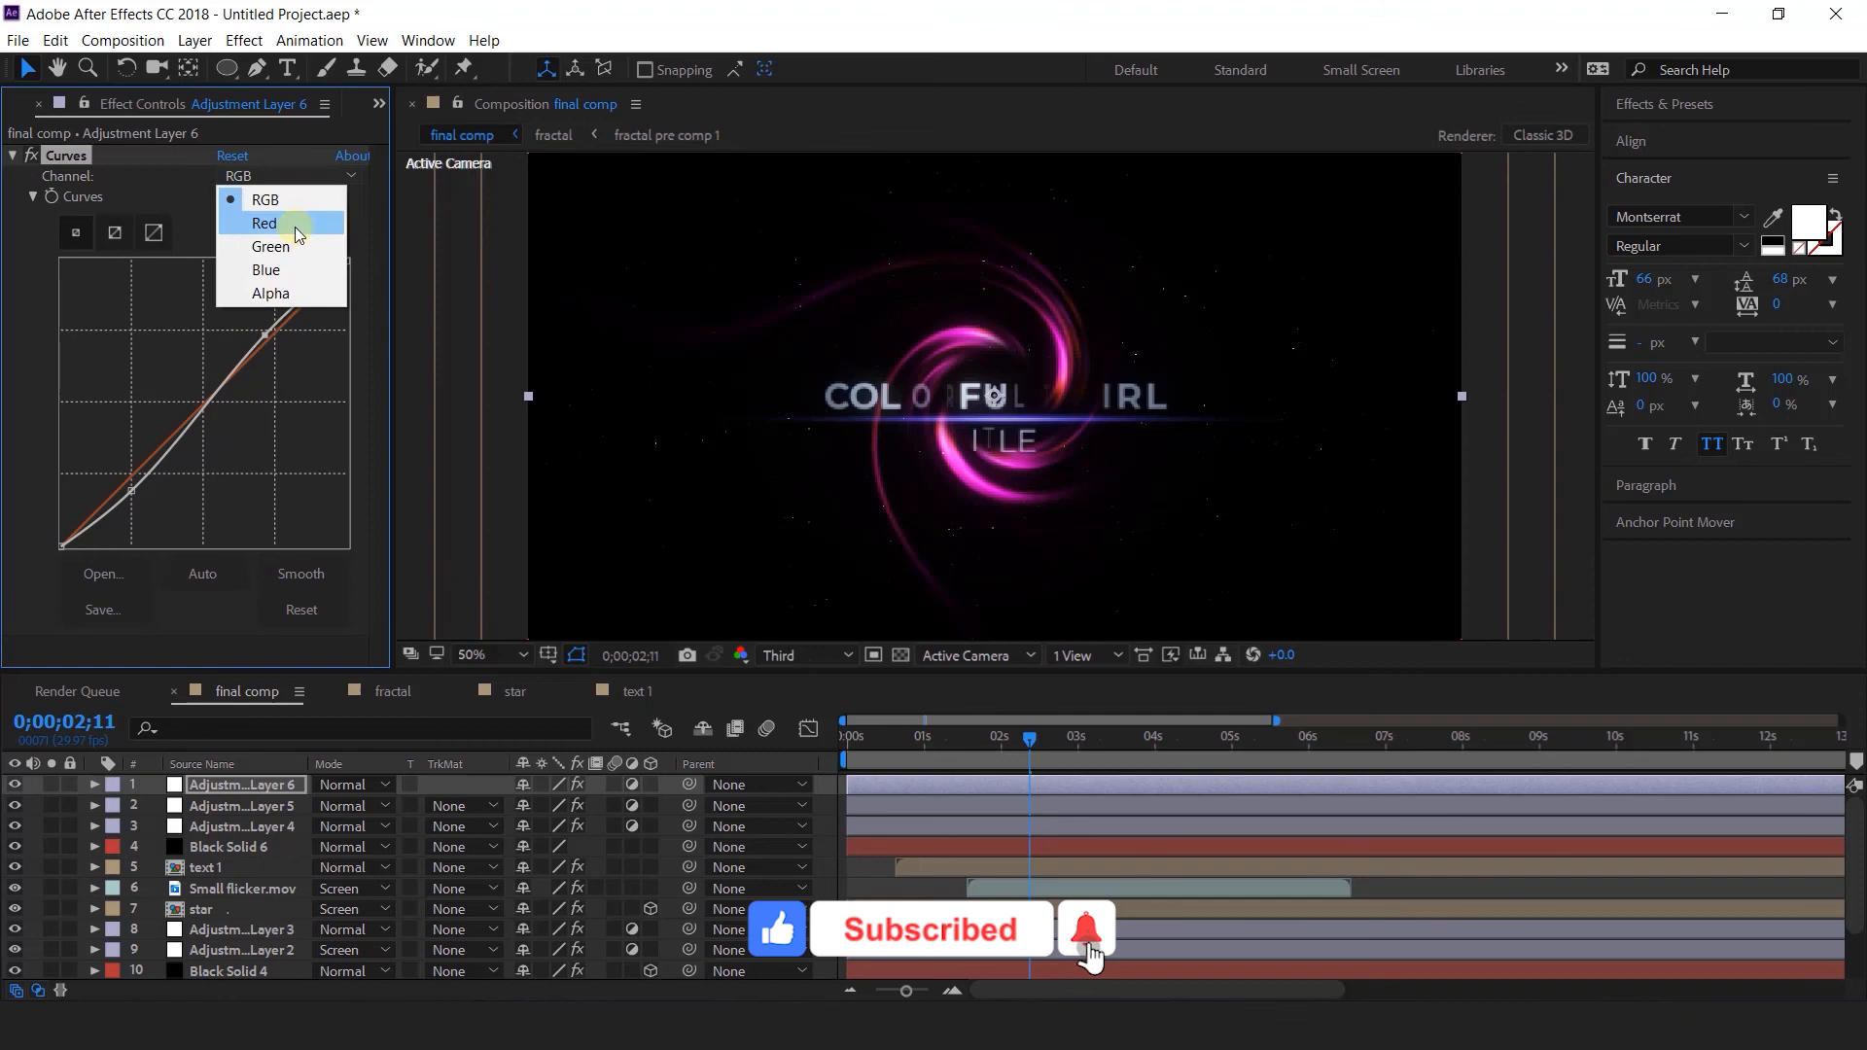
left_click(267, 218)
left_click_drag(137, 483, 122, 469)
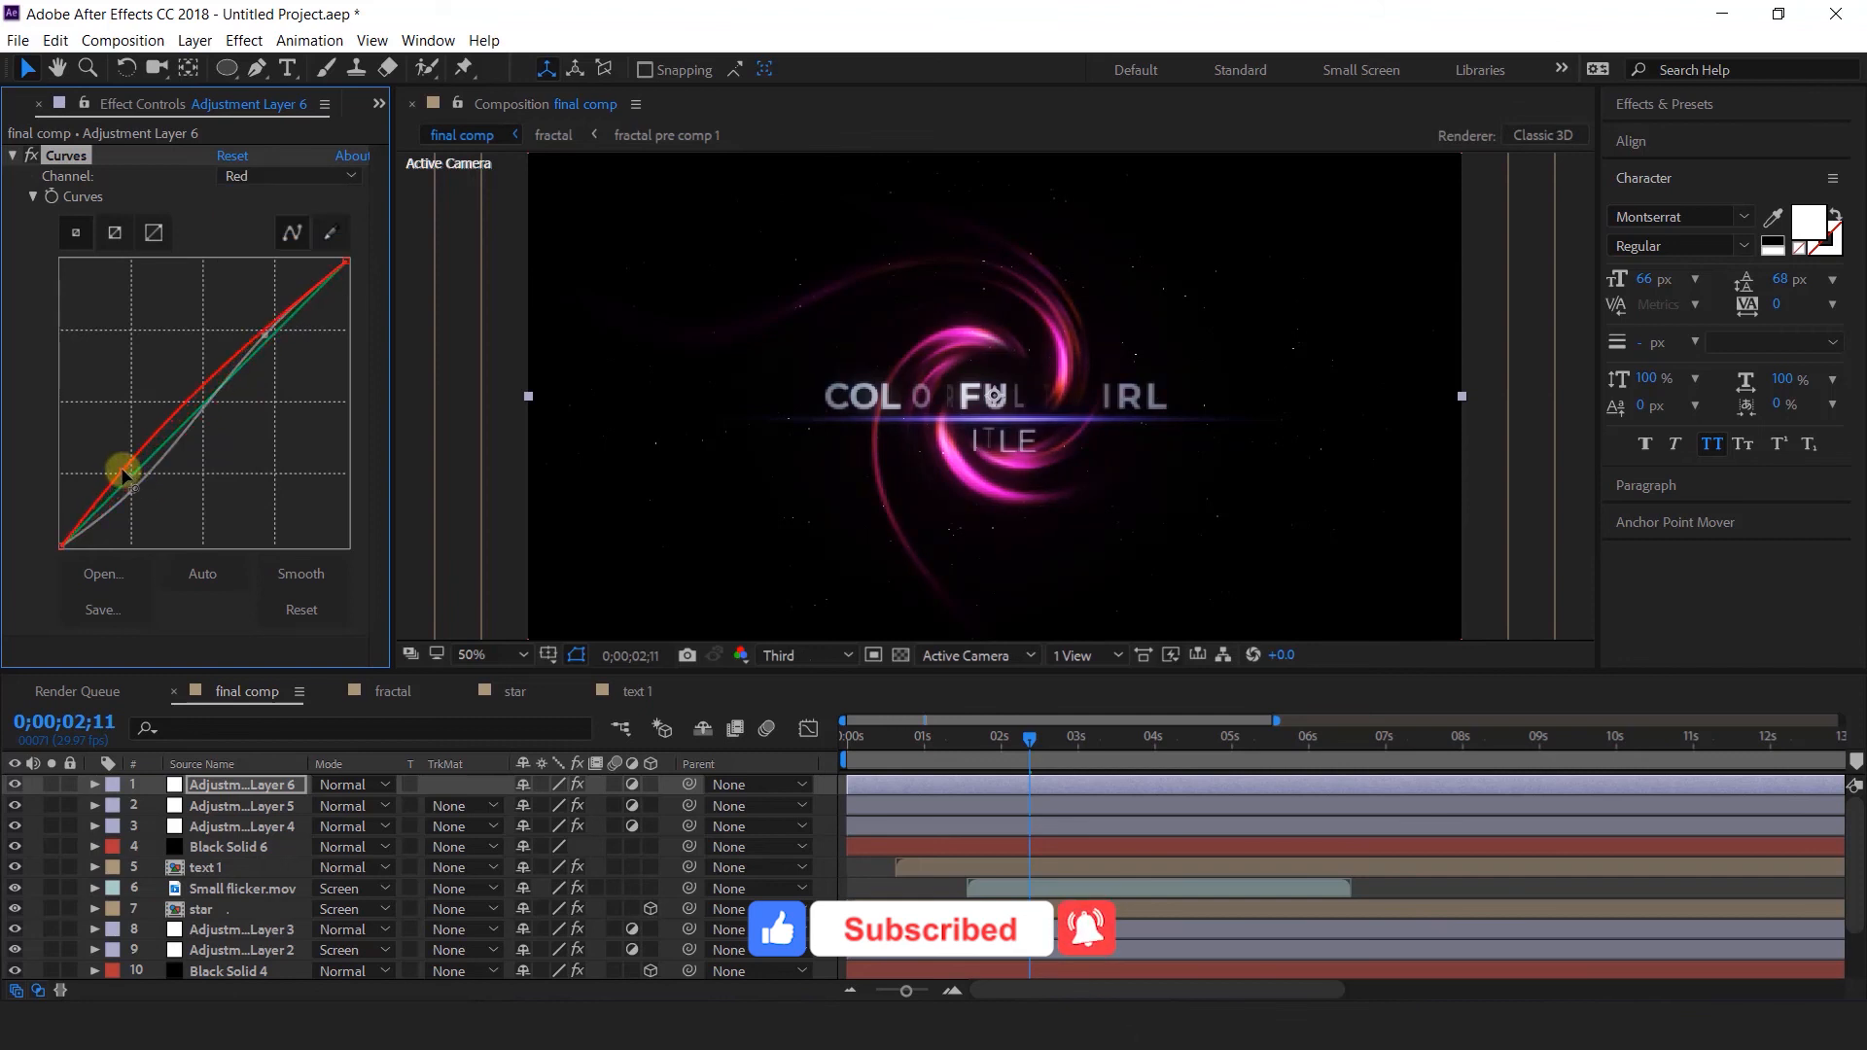
left_click_drag(266, 320, 273, 325)
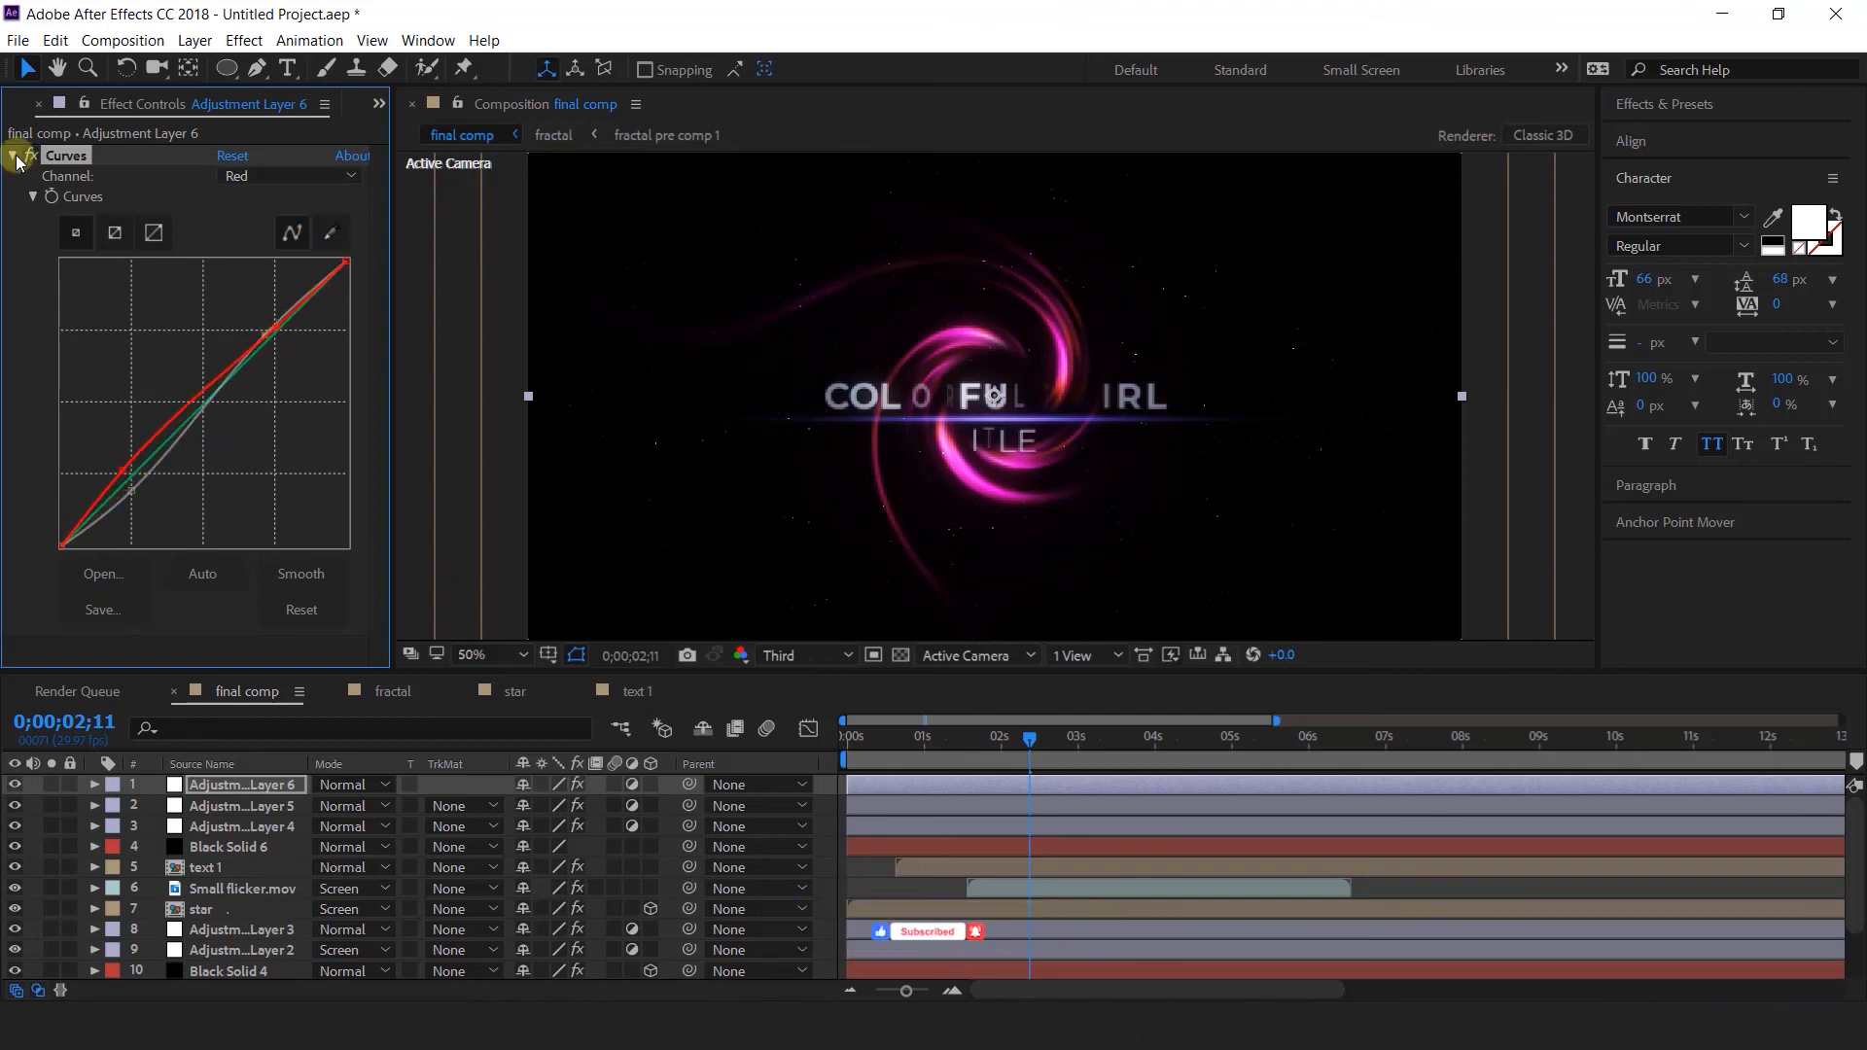
key("space")
Create a two-node camera in final comp with the 35mm preset.
right_click(829, 799)
mouse_move(1089, 563)
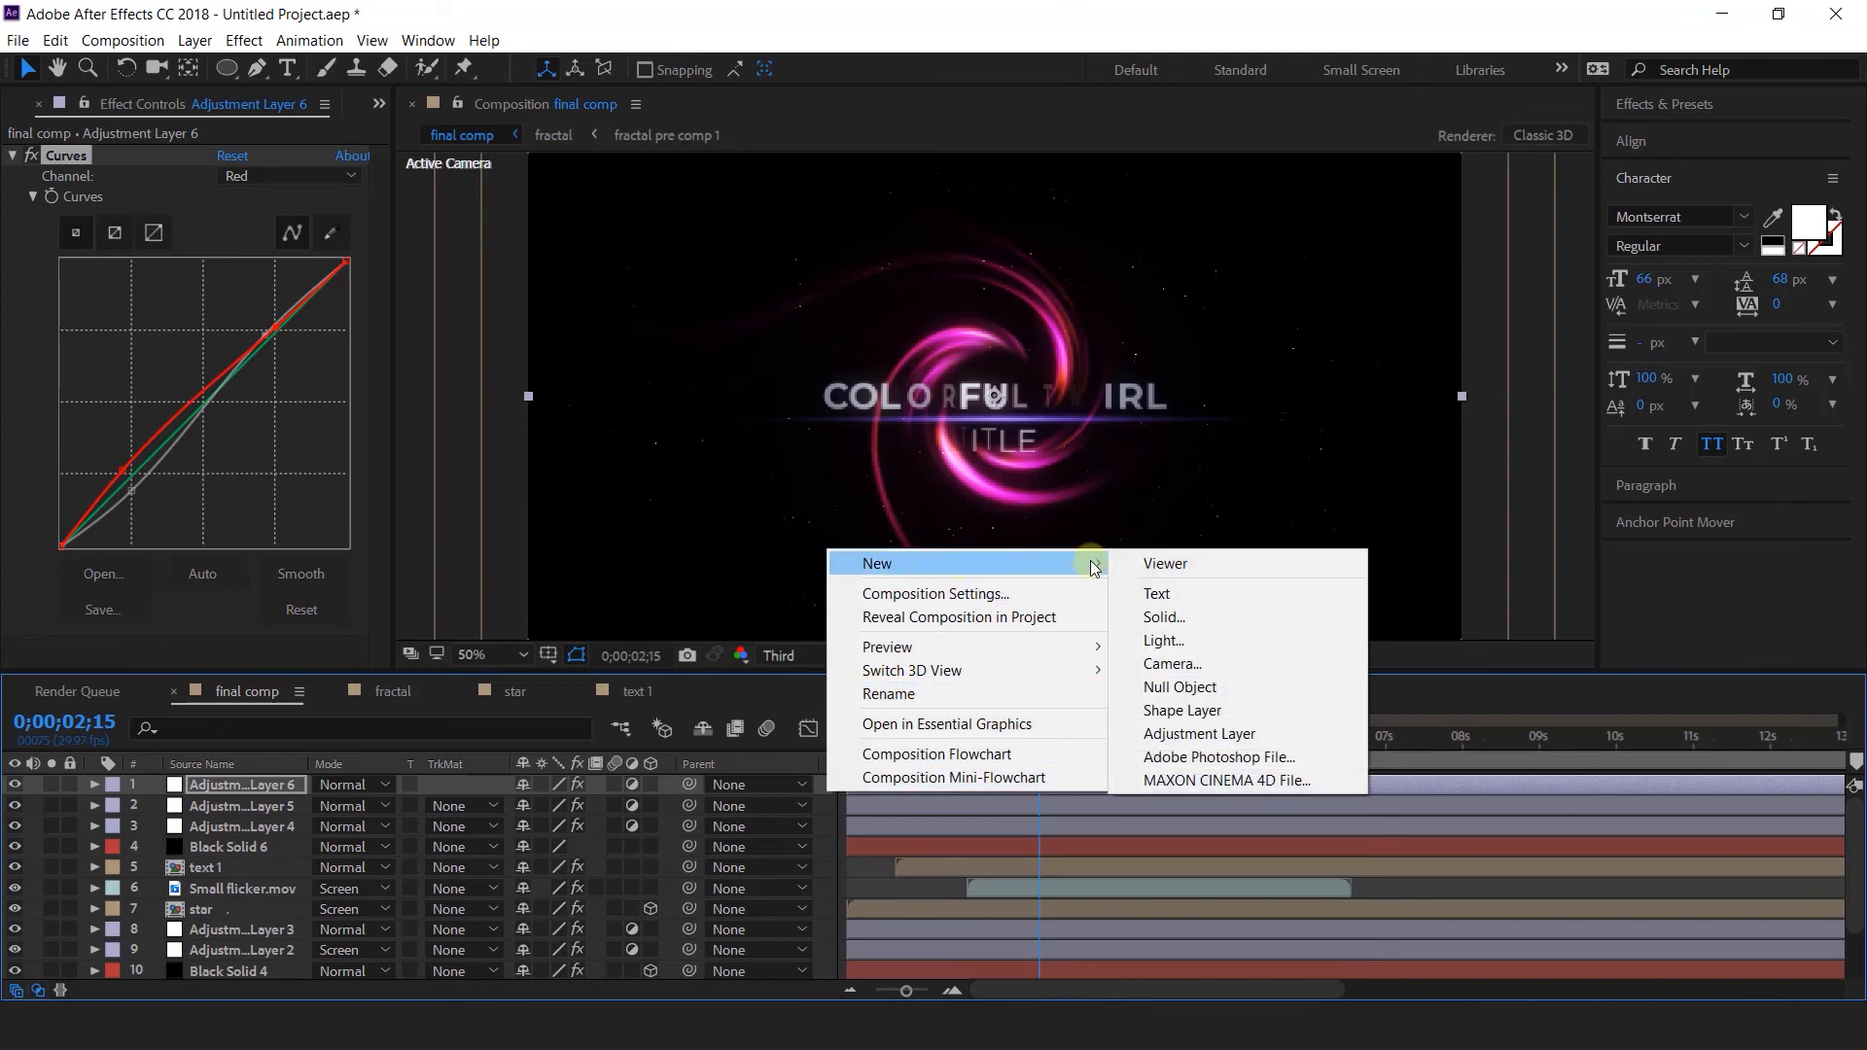
left_click(1183, 667)
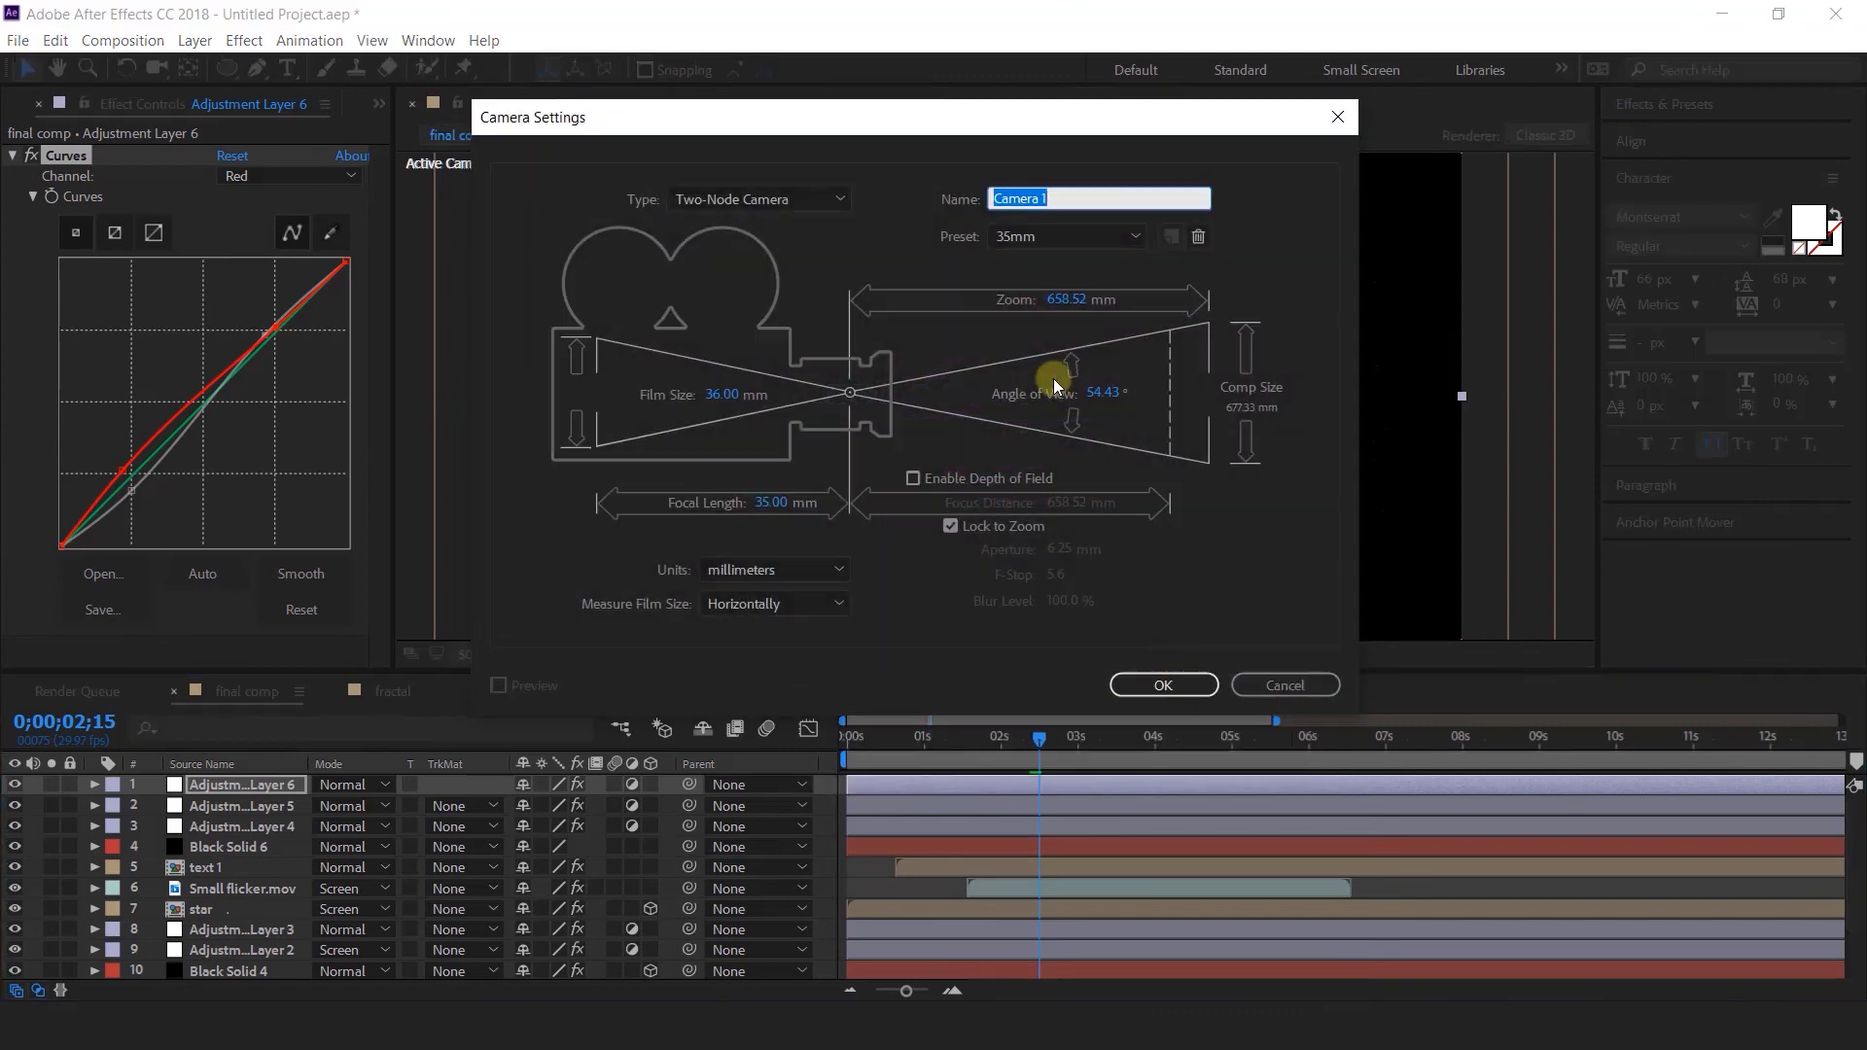
left_click(1016, 244)
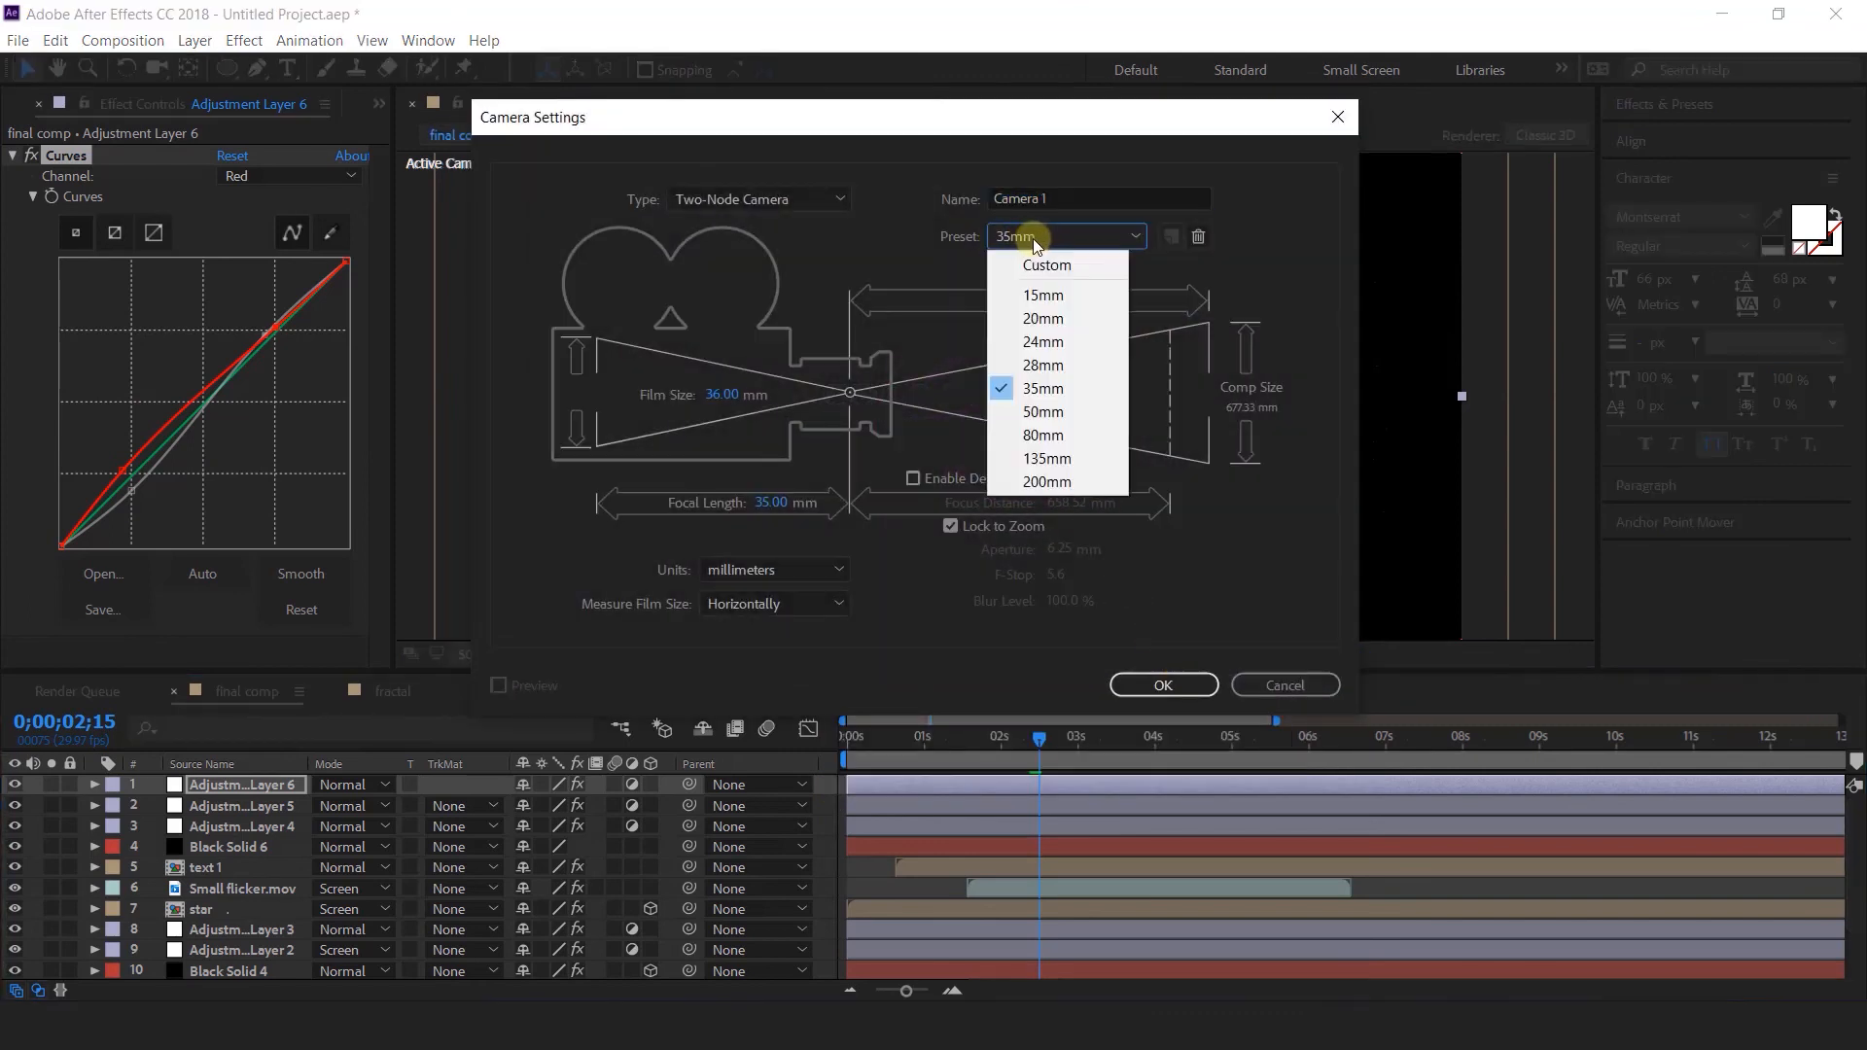
left_click(1048, 396)
left_click(1163, 684)
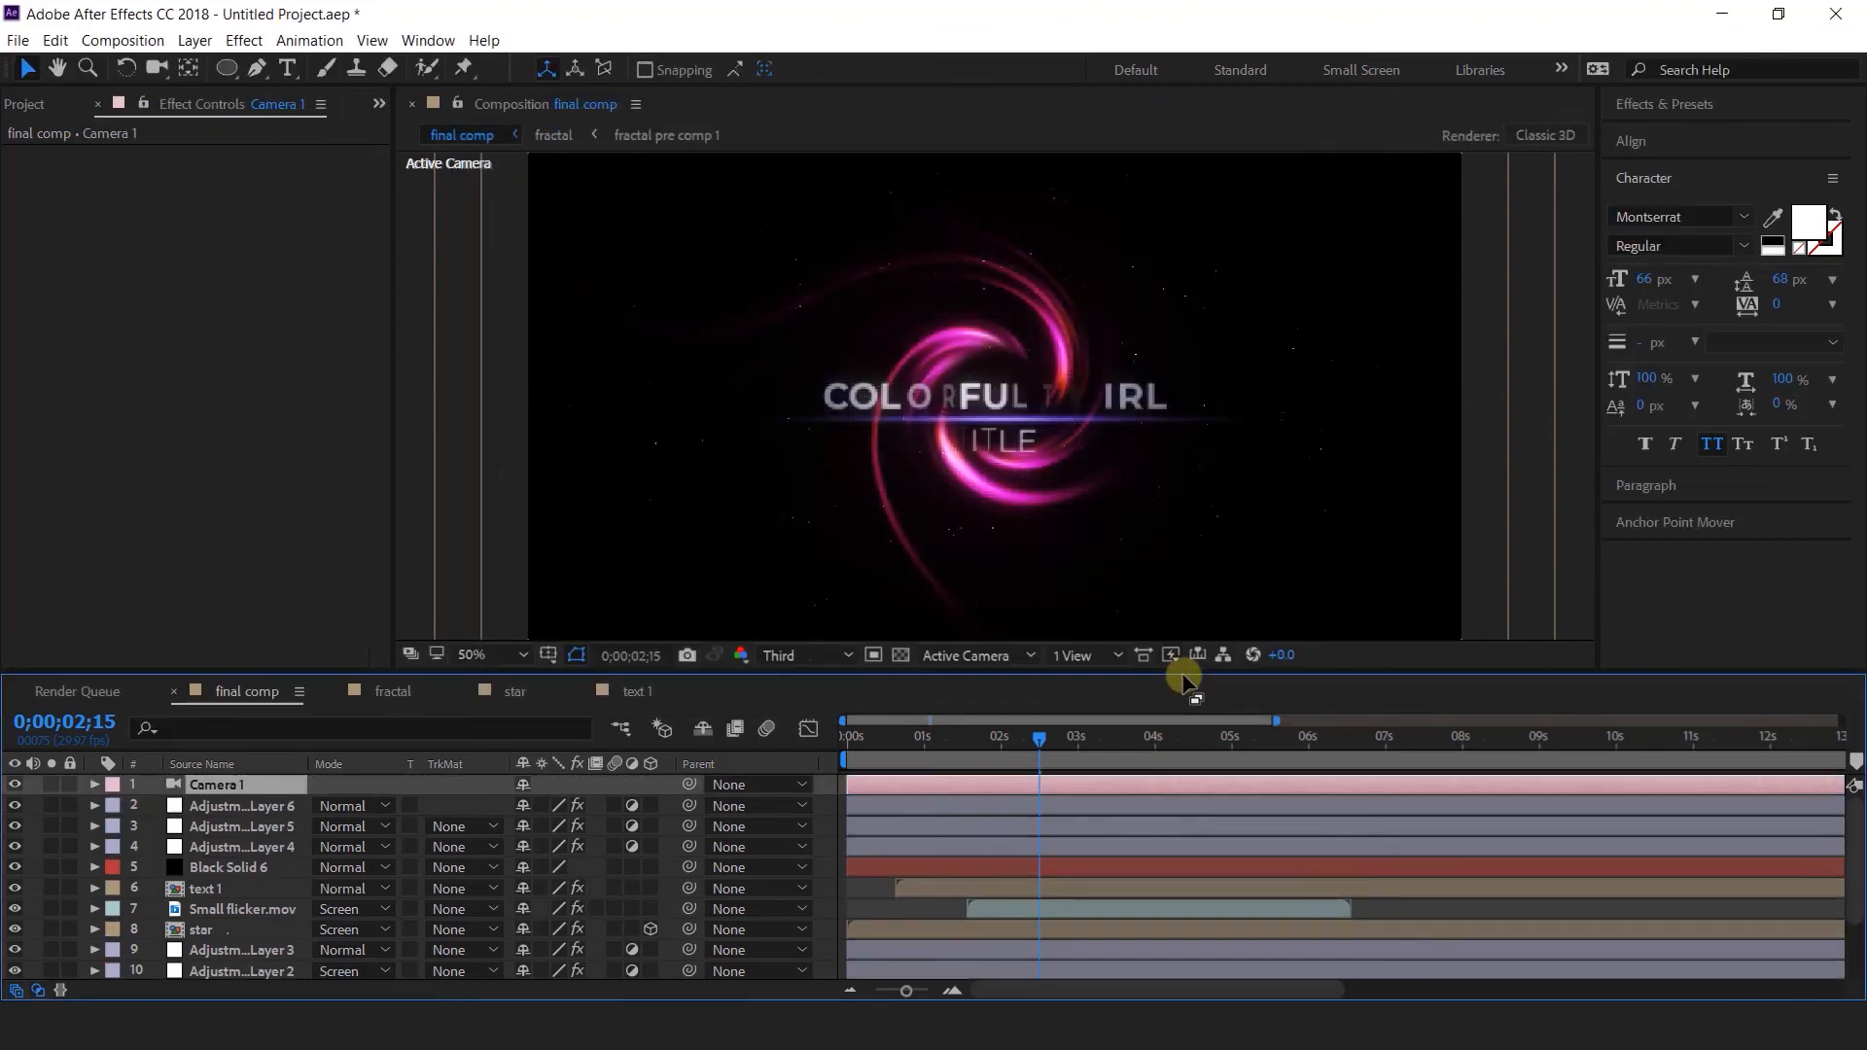
Keyframe the camera's Z position from -2019.7 at the start to -1019.7 at 10 seconds and preview the push-in.
key("p")
left_click_drag(616, 804, 1653, 813)
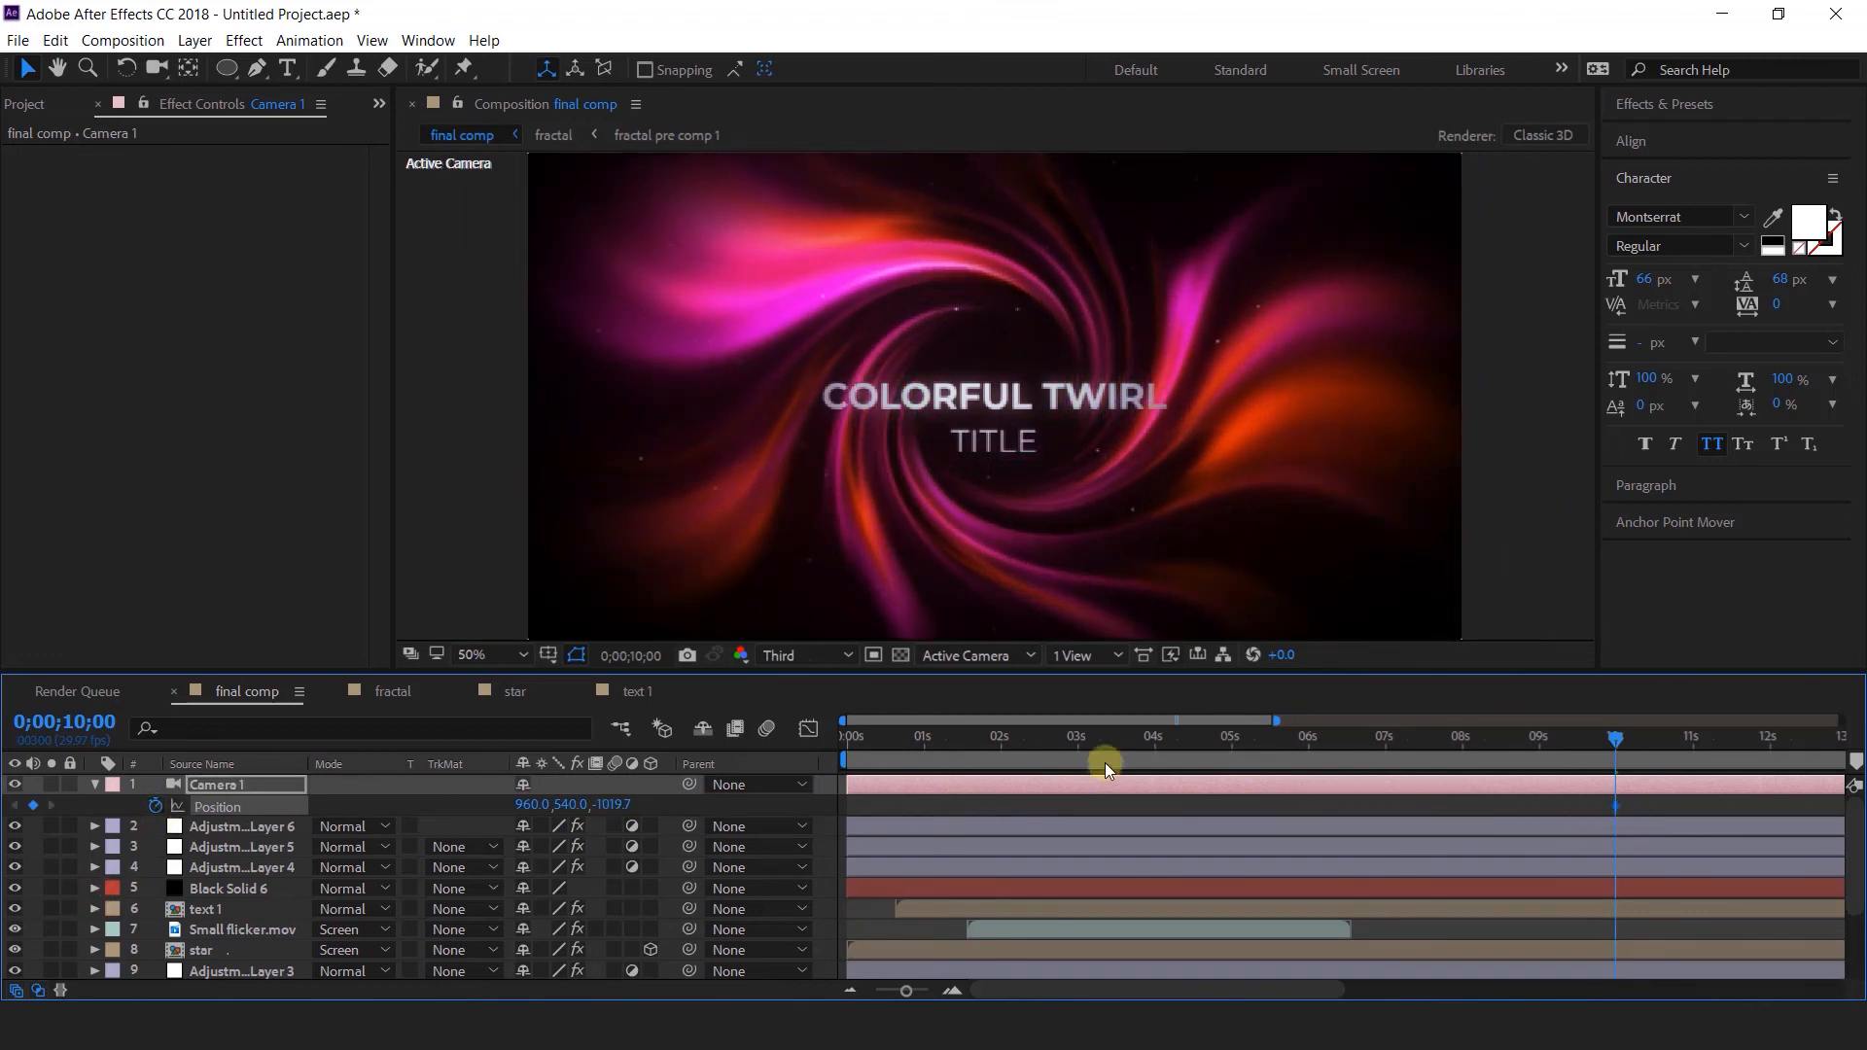
left_click_drag(1017, 741, 842, 754)
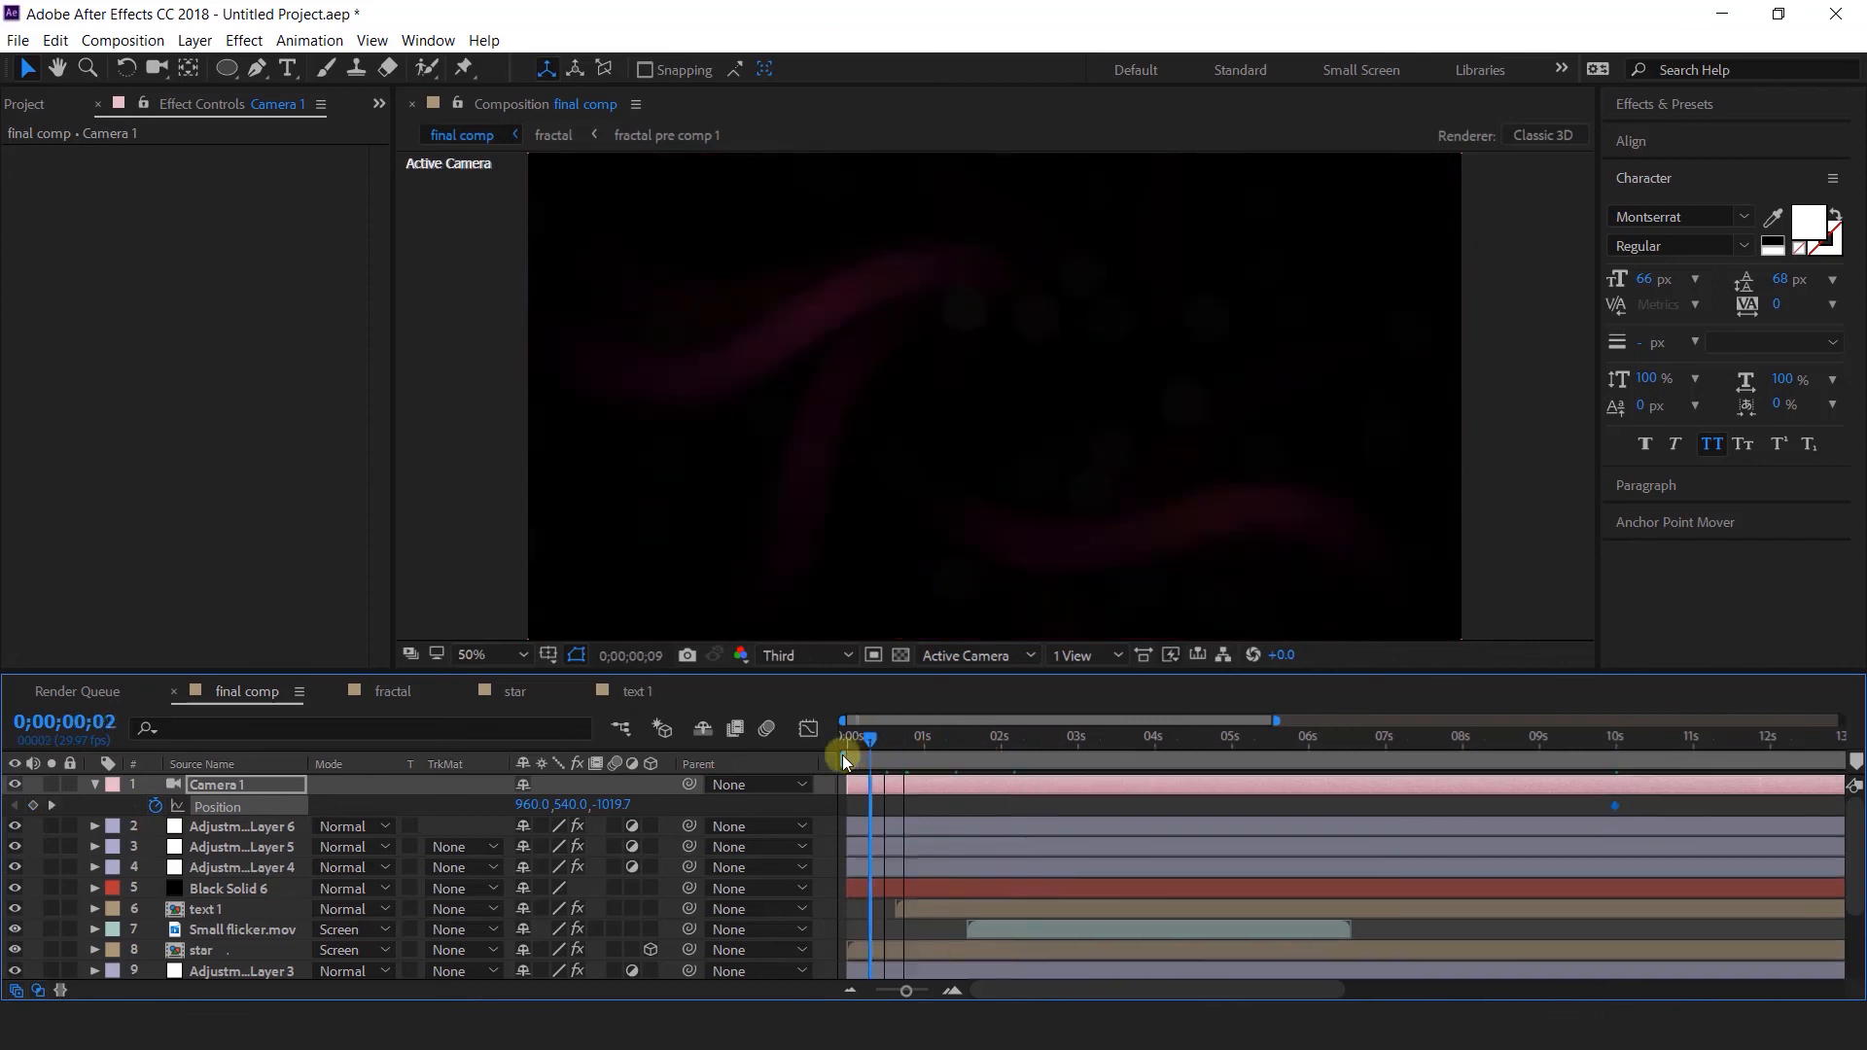
left_click_drag(603, 805, 487, 805)
key("space")
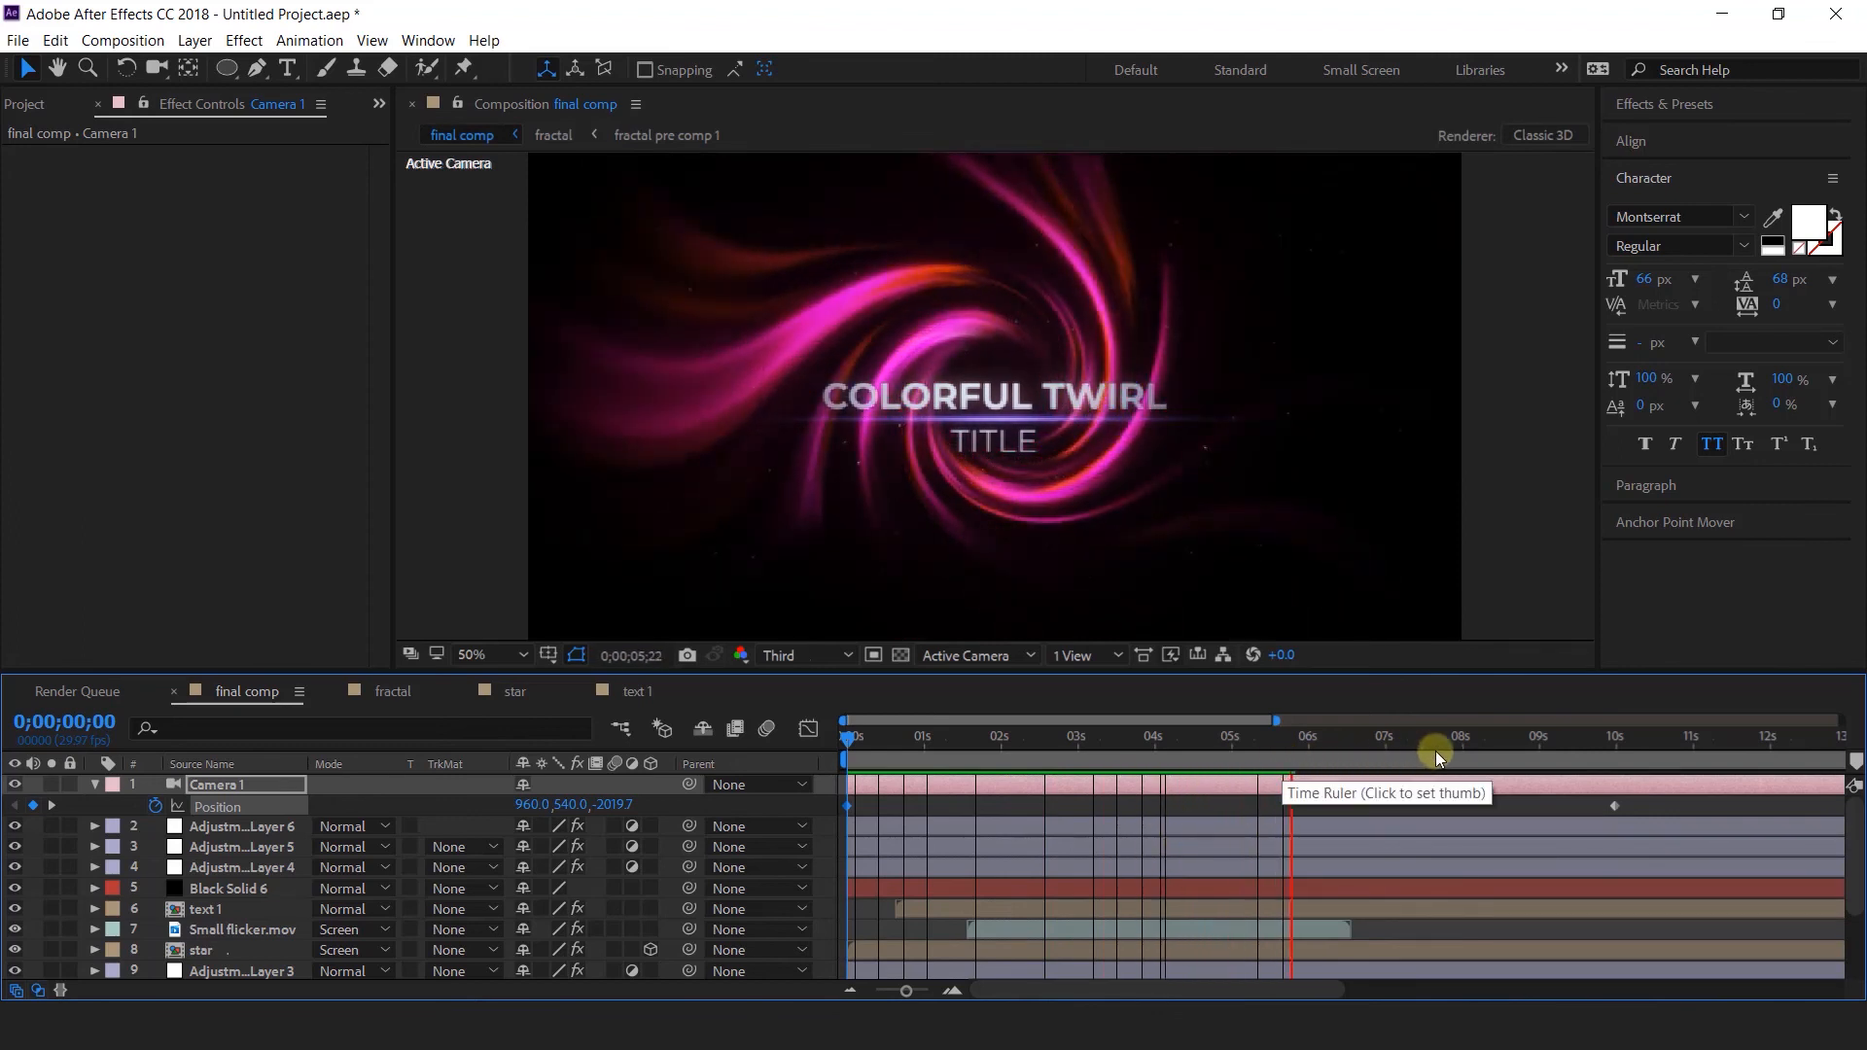
Pre-compose all layers of final comp into a new composition named scene 1.
left_click(1343, 740)
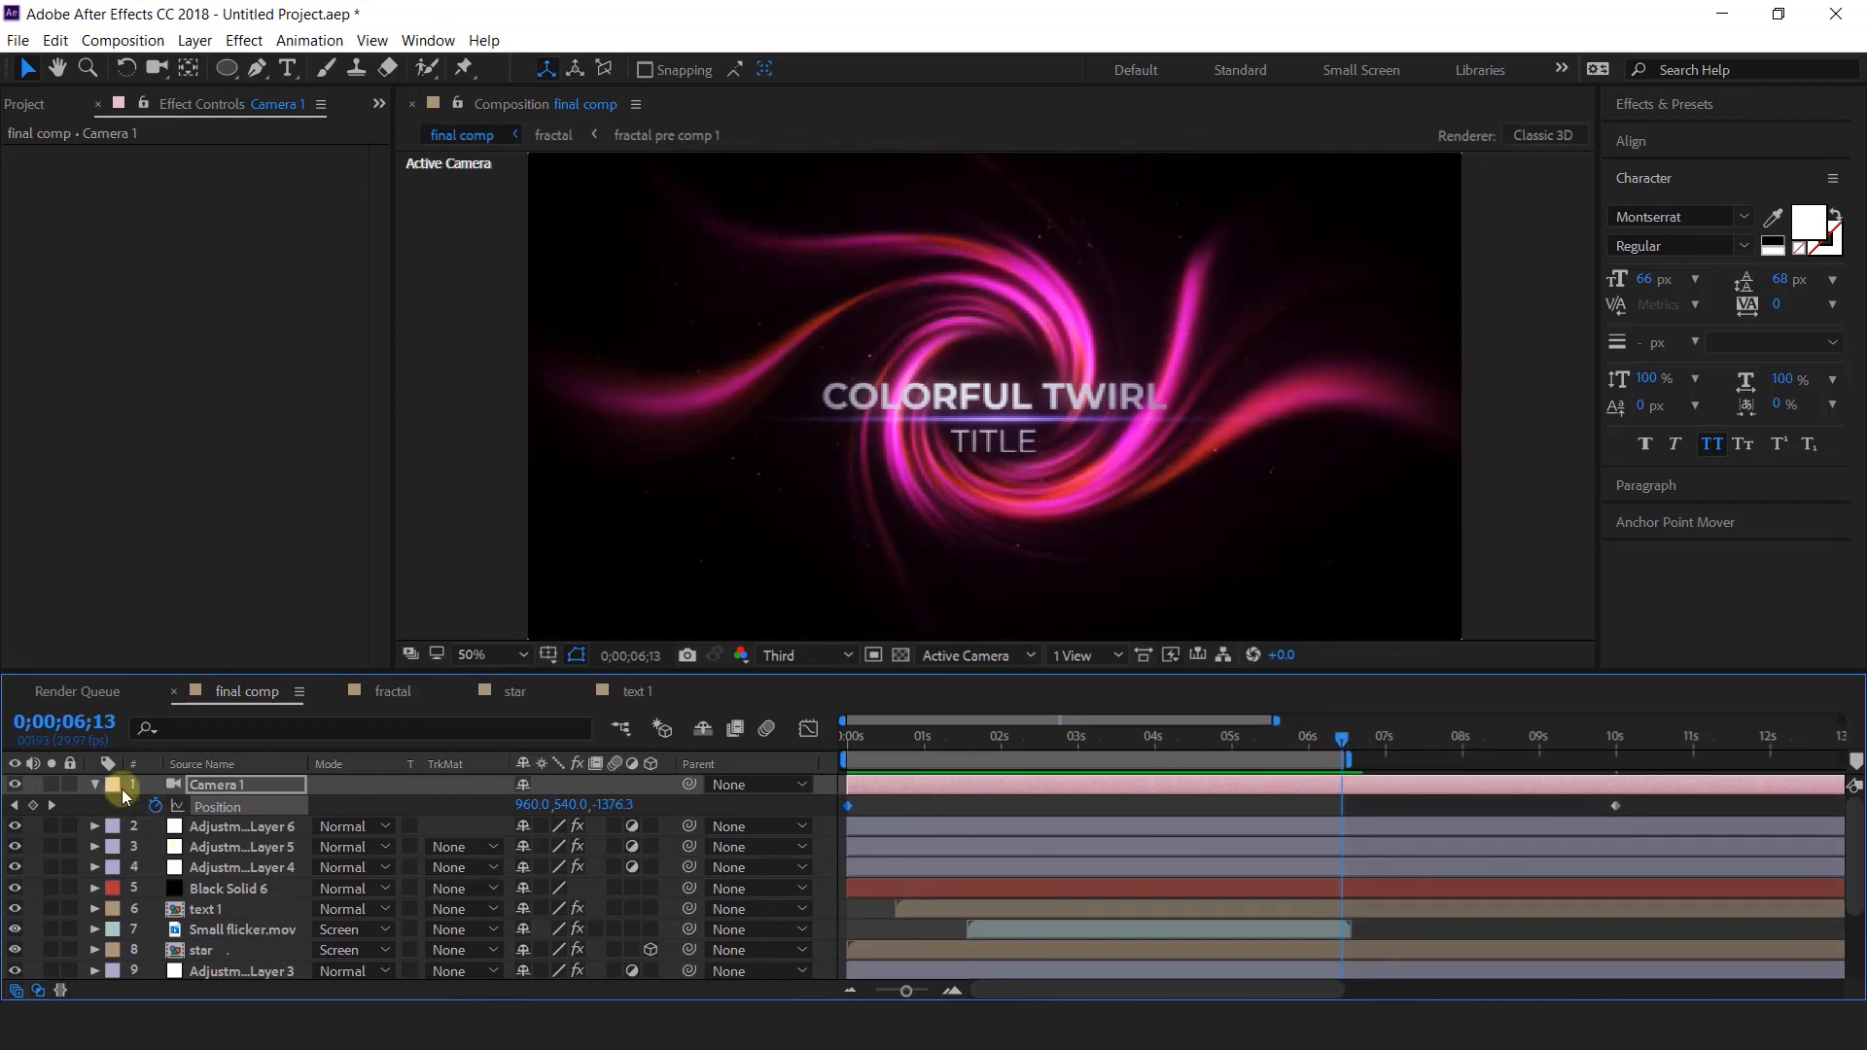
left_click(93, 785)
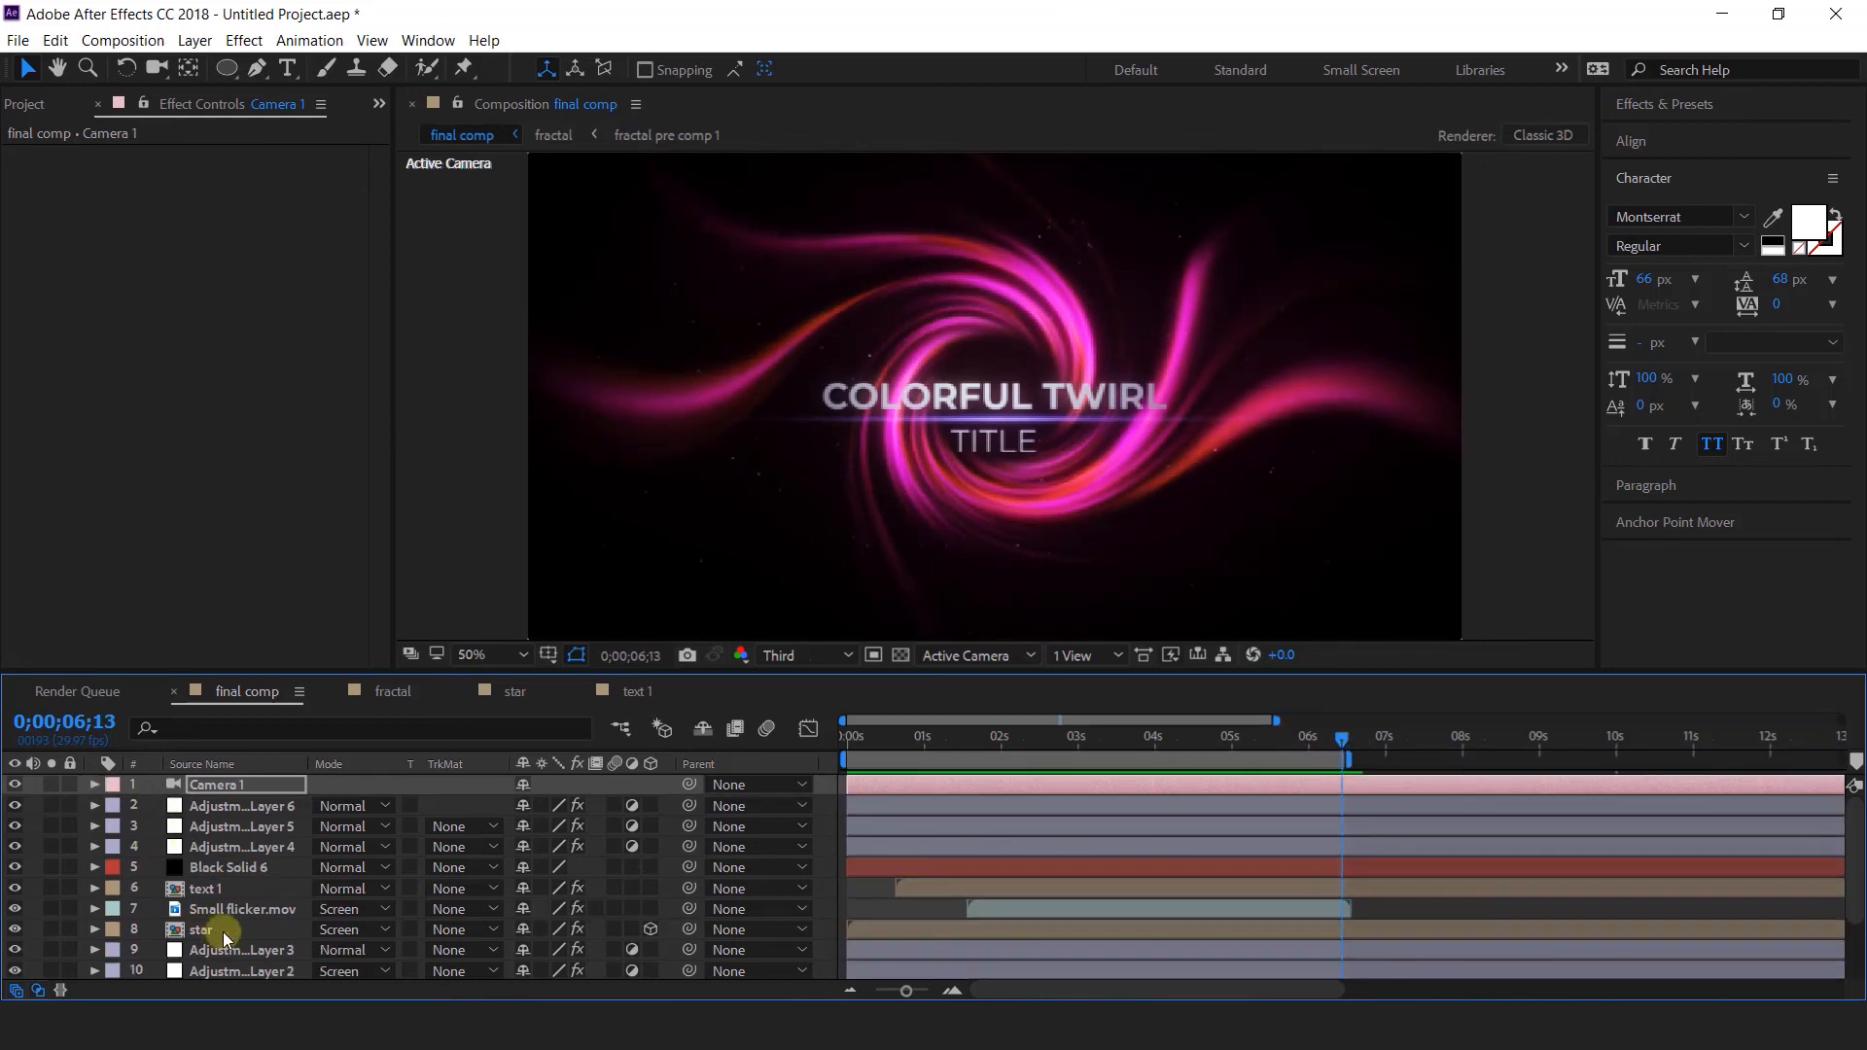
key("ctrl+a")
right_click(294, 814)
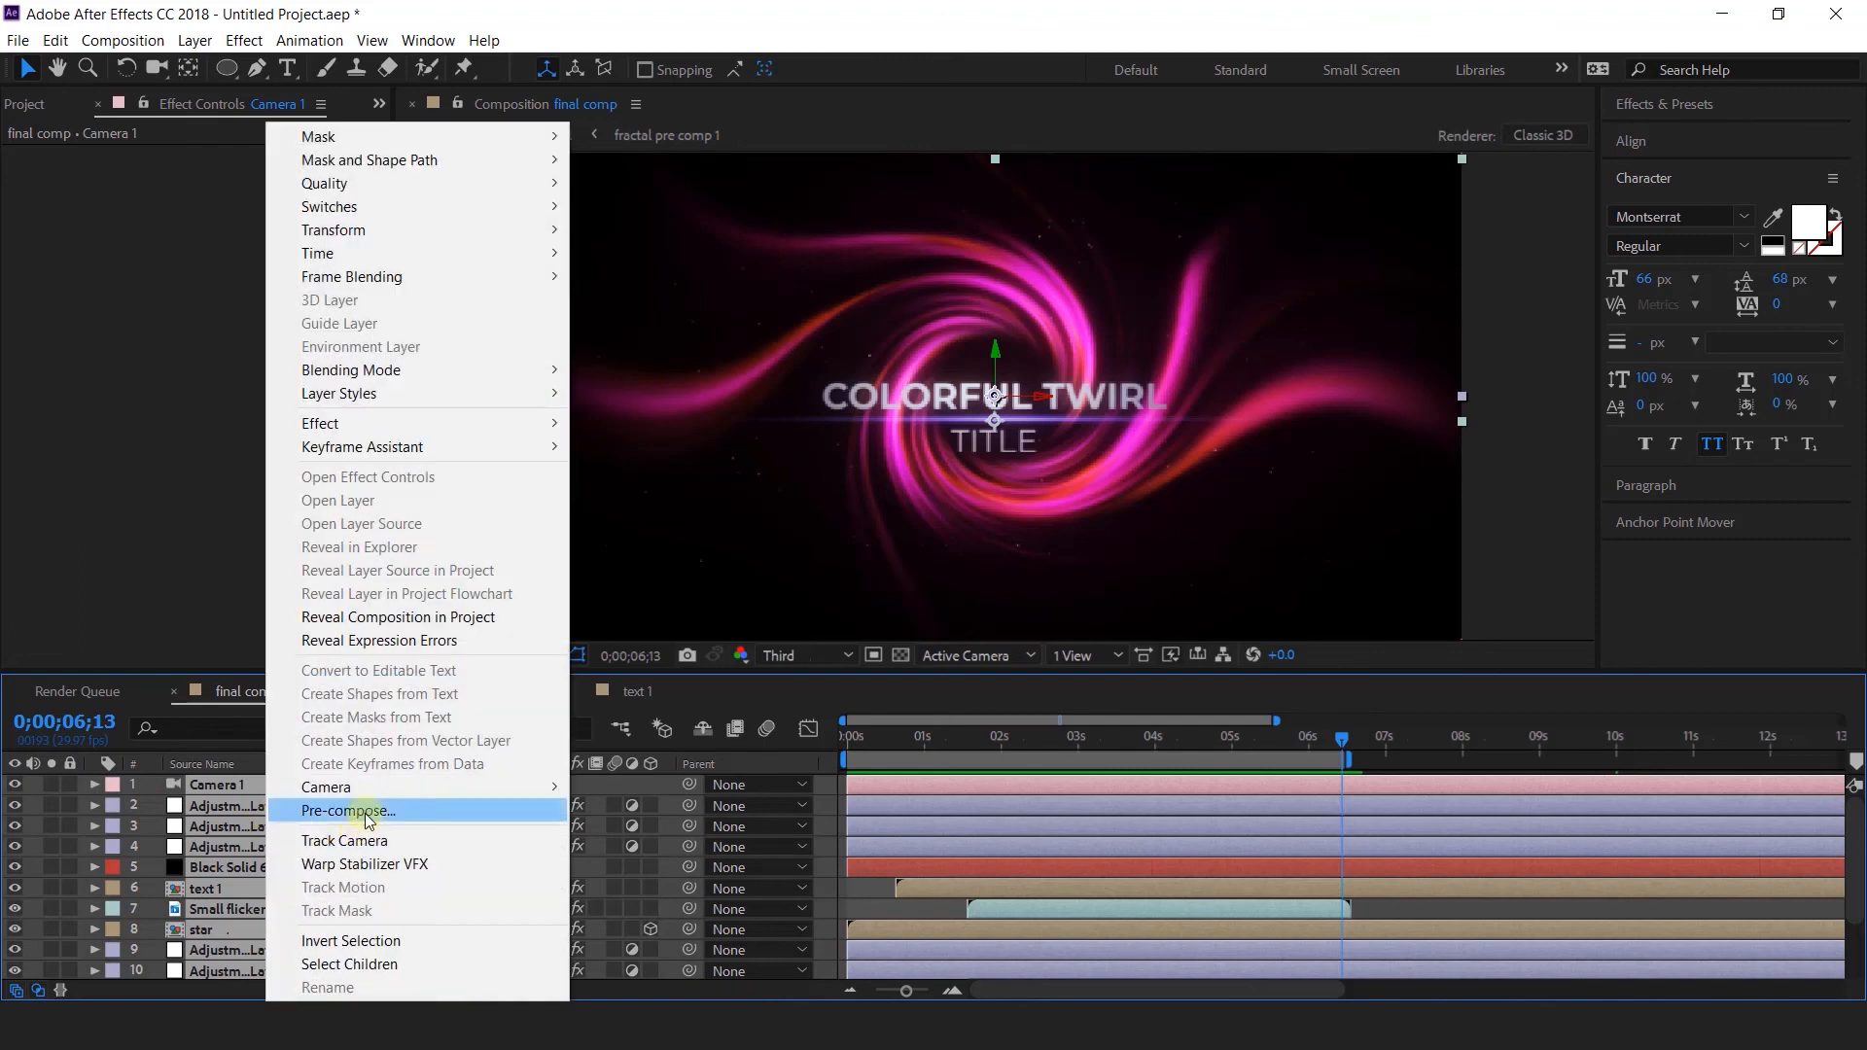
left_click(408, 814)
type("scen")
key("BackSpace")
key("BackSpace")
key("BackSpace")
key("BackSpace")
type("sscene 1")
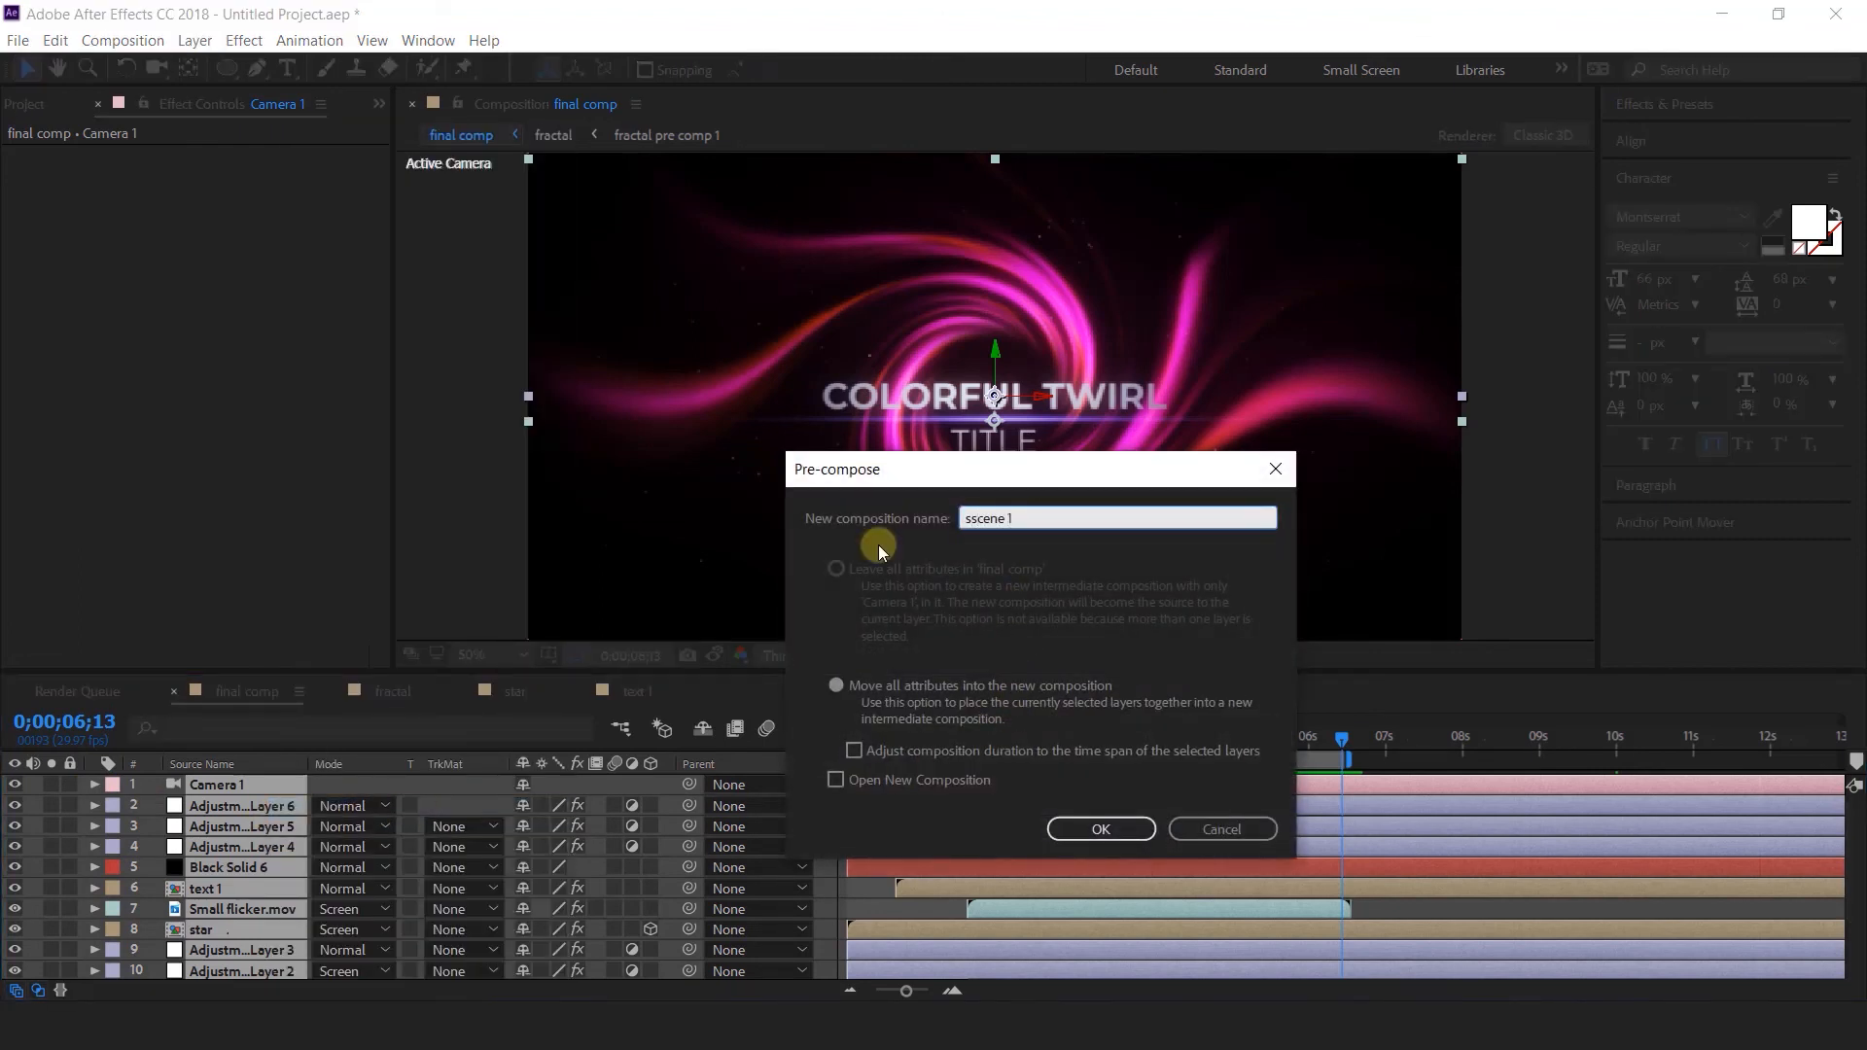
key("Delete")
key("Return")
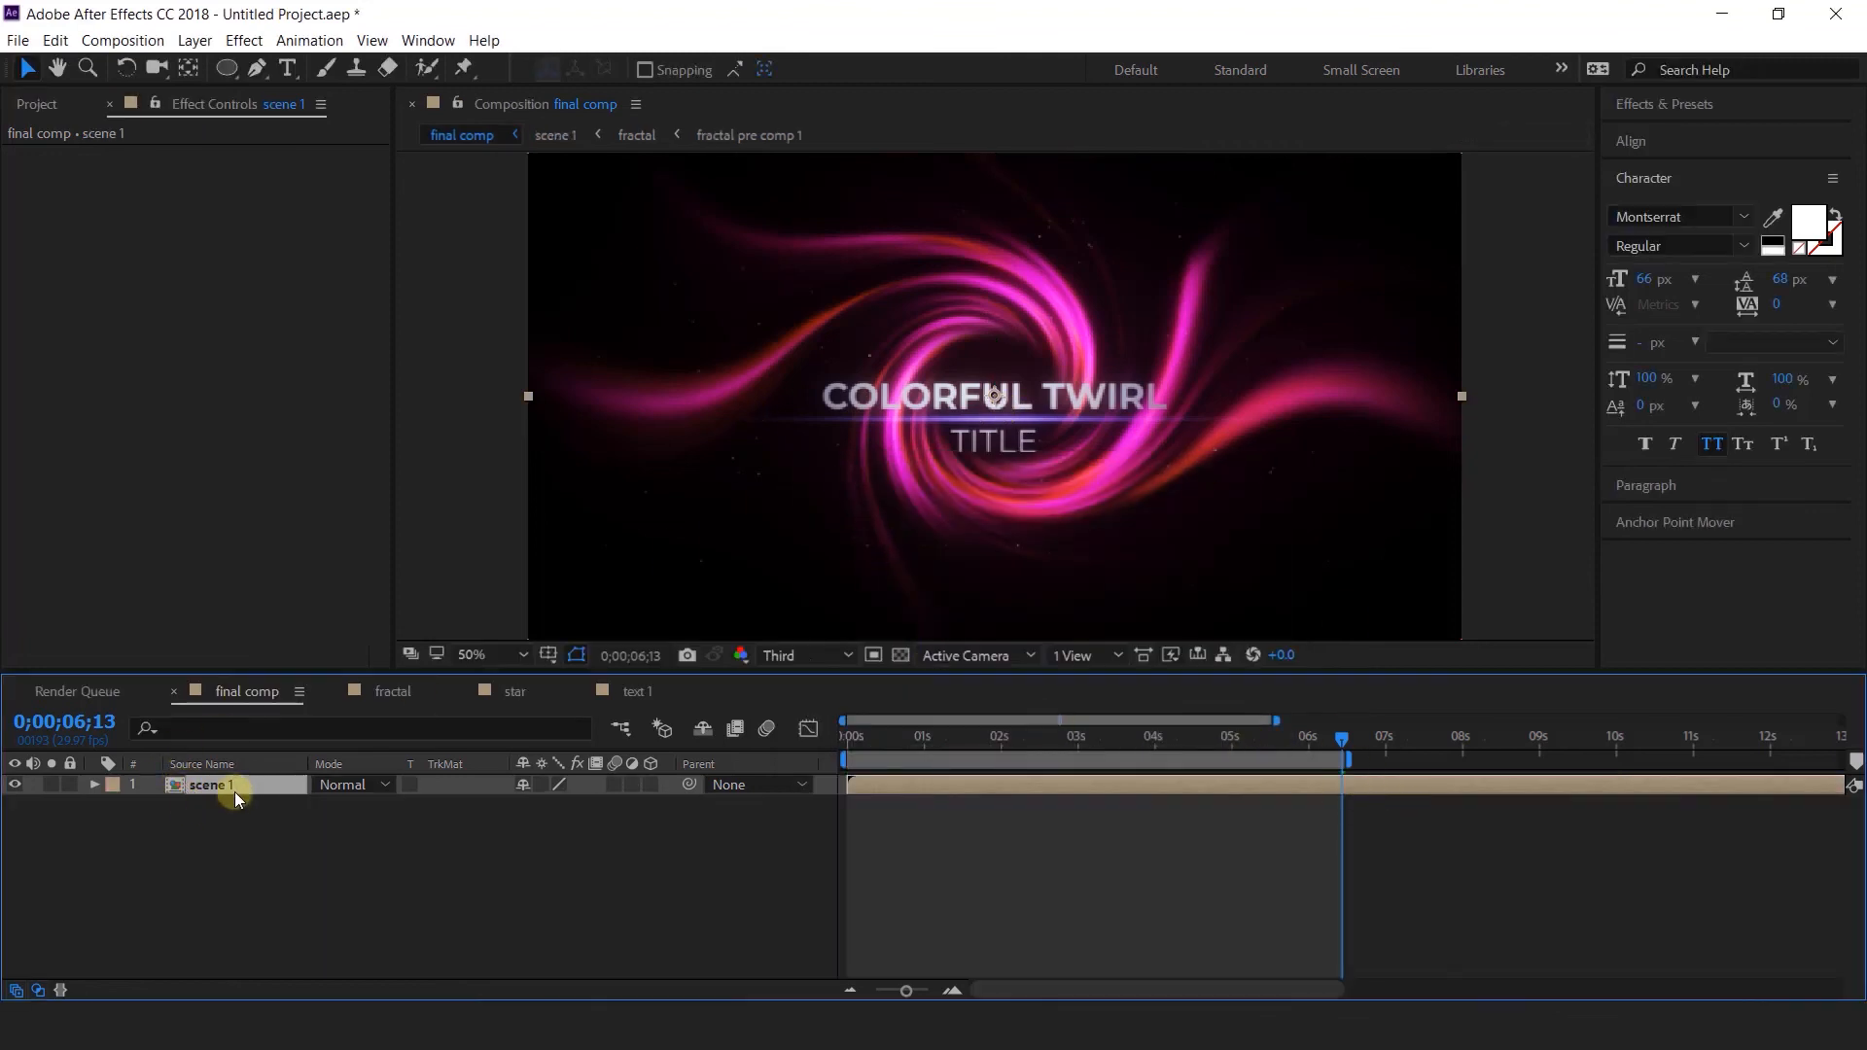
Duplicate the scene 1 layer and the scene 1 composition, and replace the upper layer's source with scene 2.
key("ctrl+d")
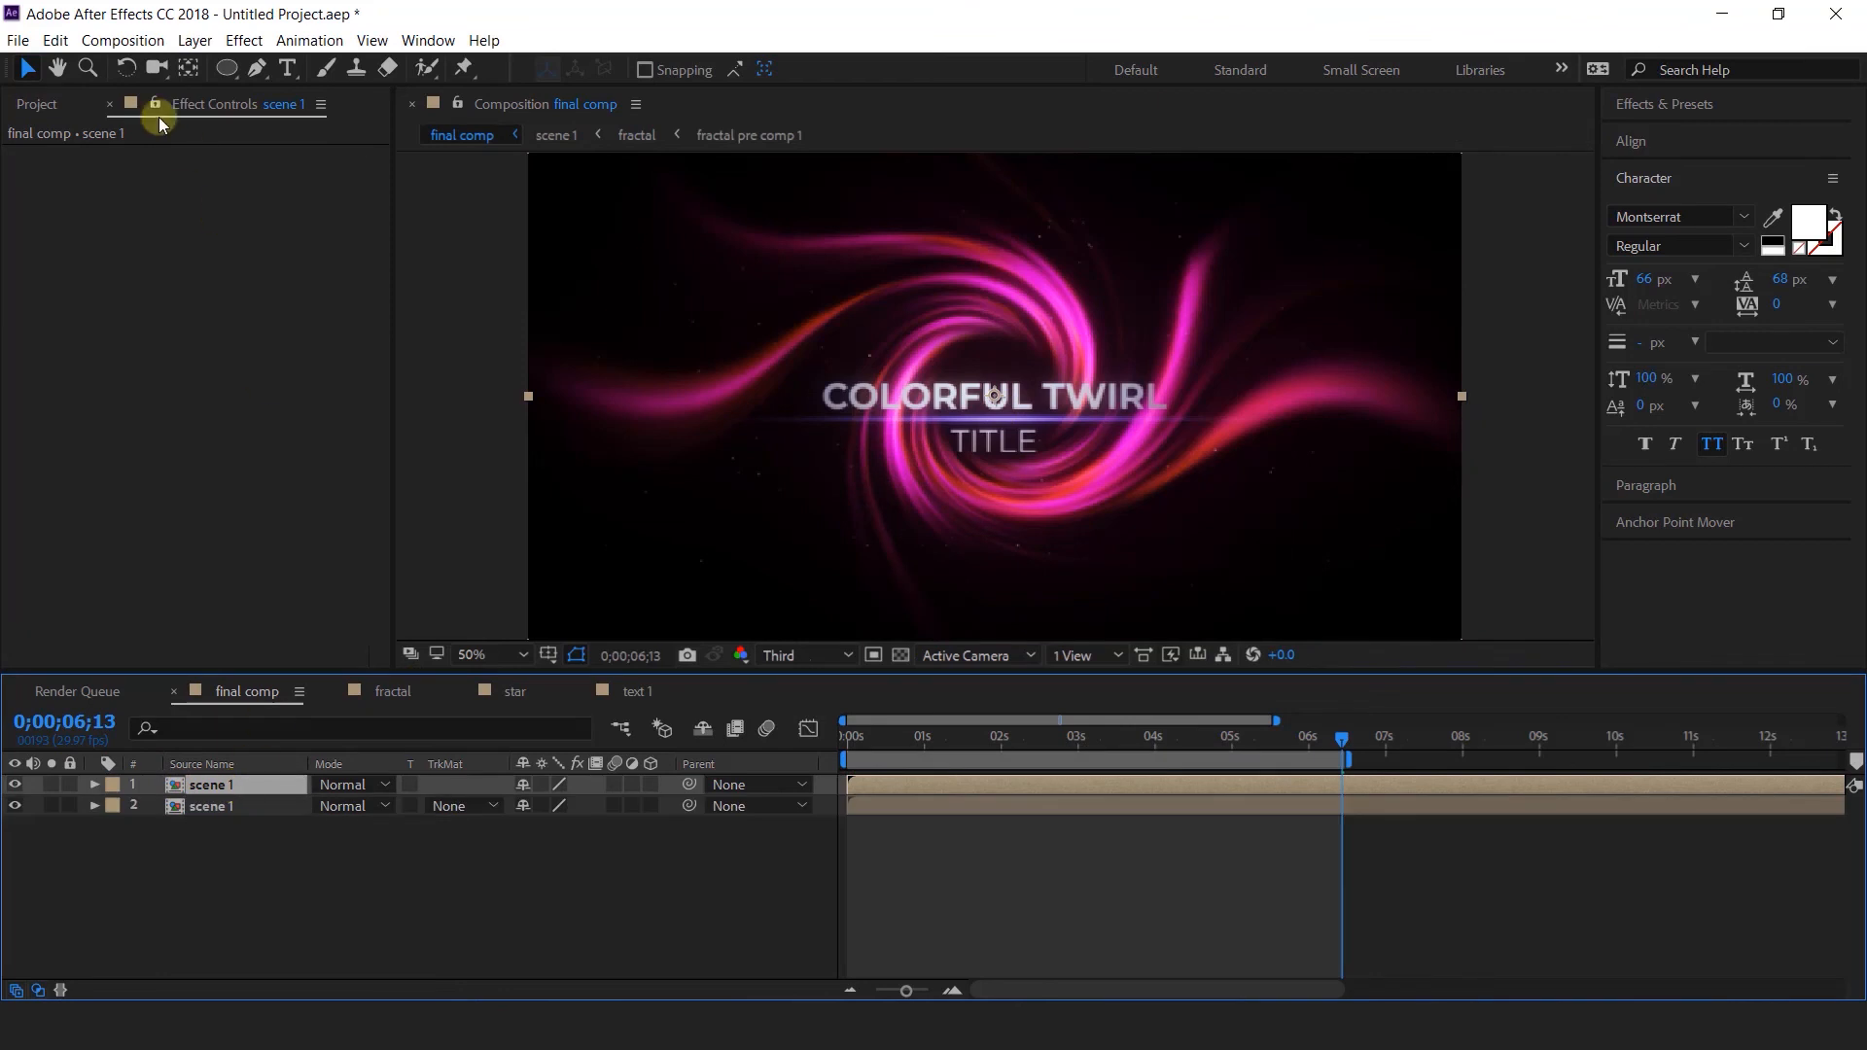
left_click(46, 107)
left_click(74, 393)
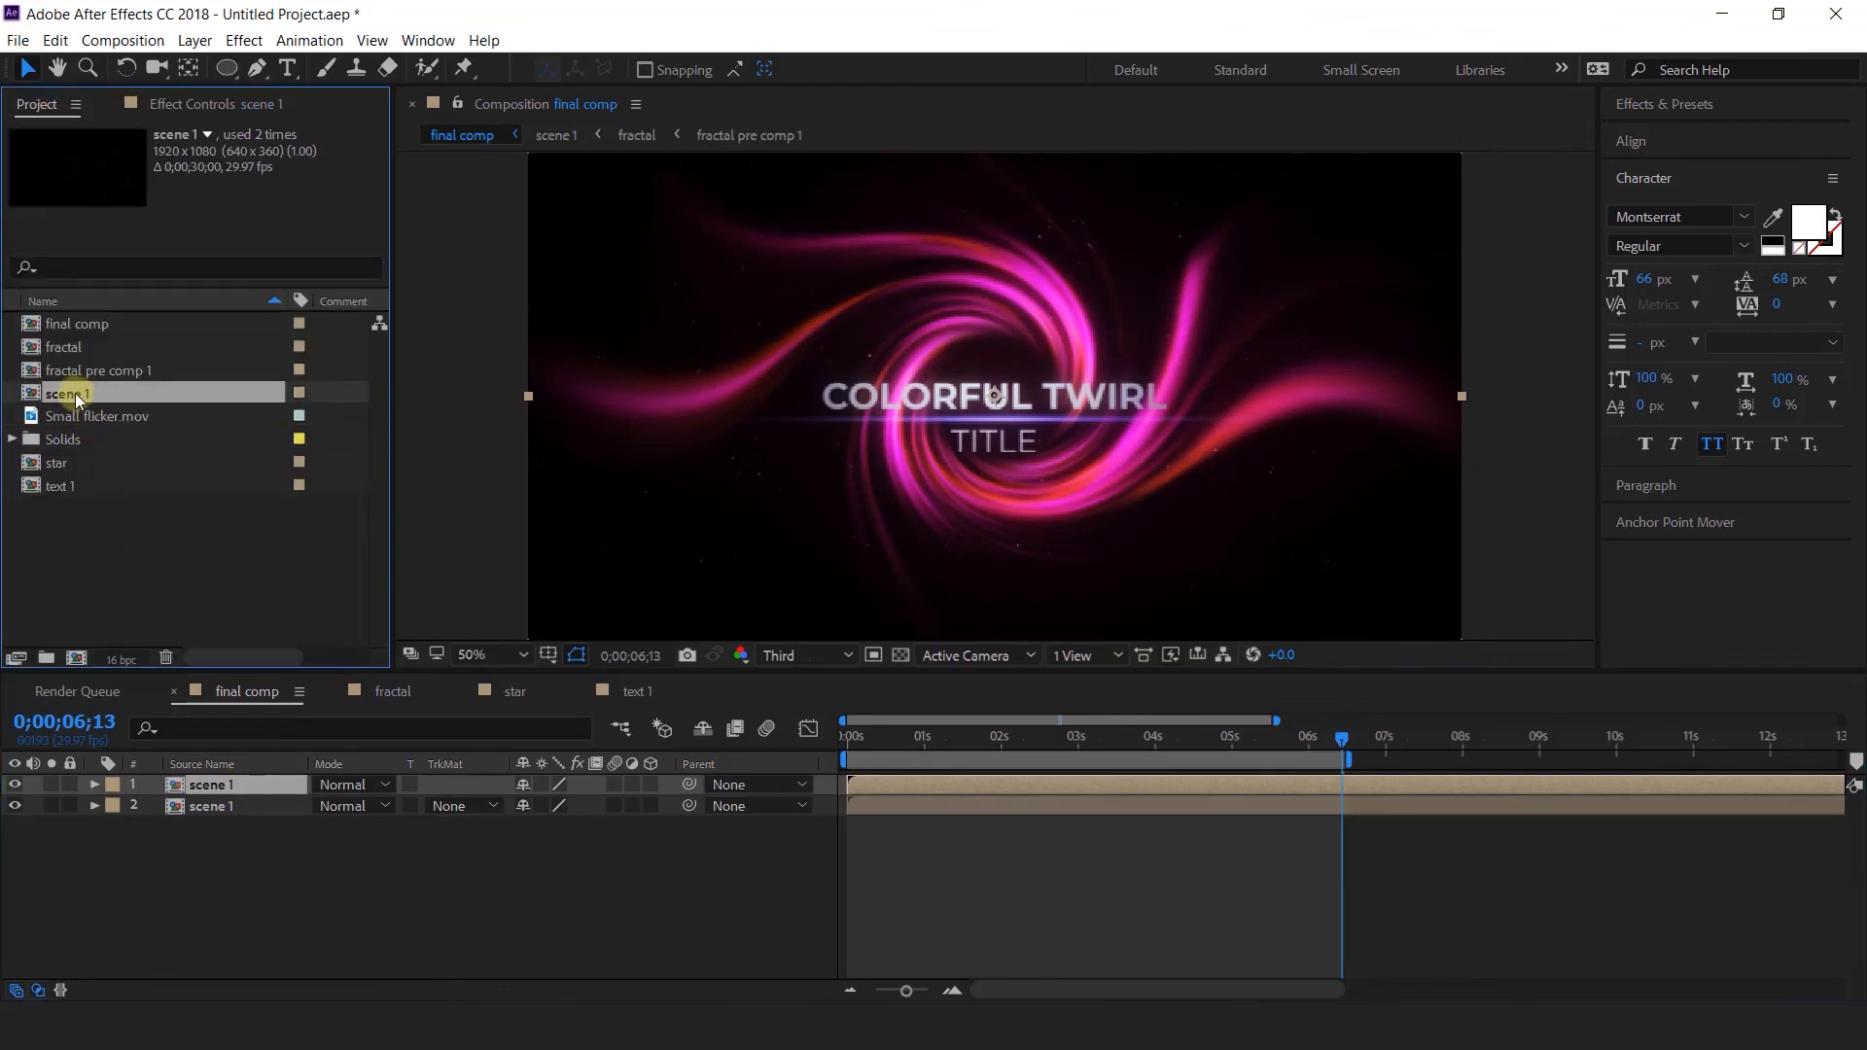
key("ctrl+d")
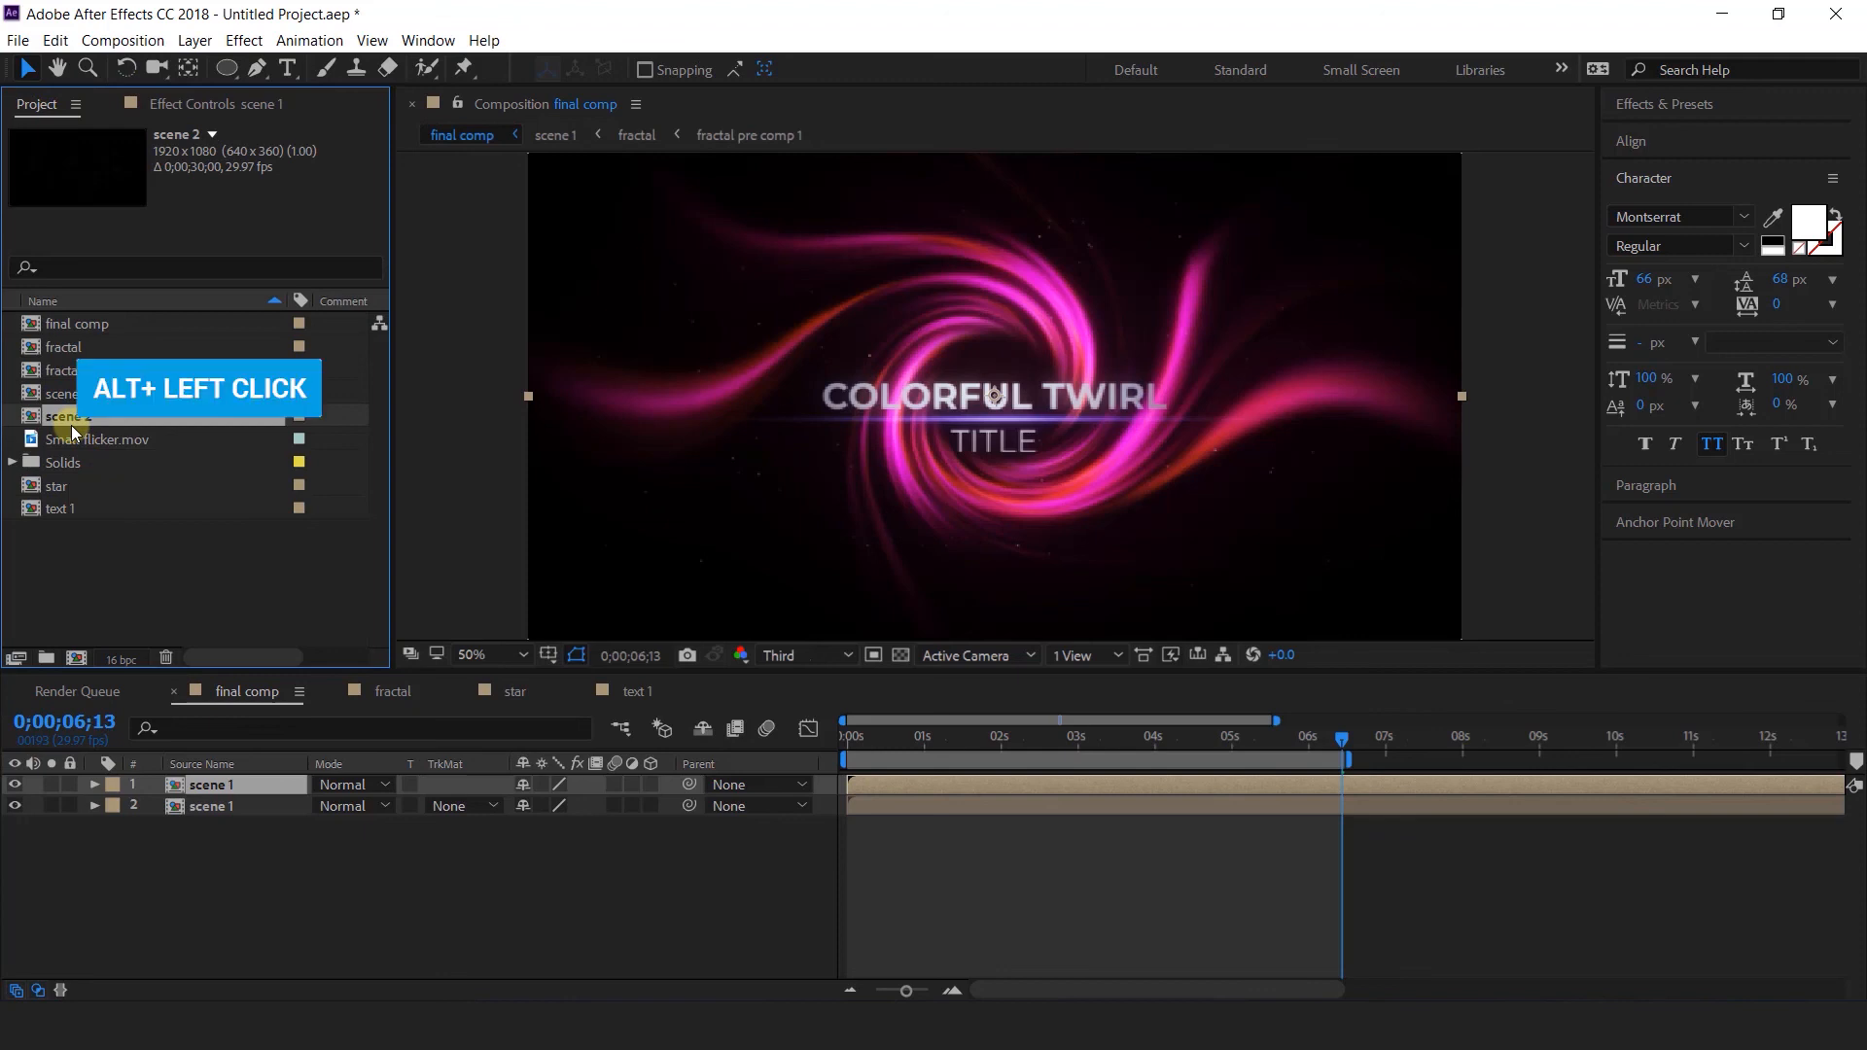
left_click_drag(66, 420, 200, 783)
Shift scene 2 to start near 5 seconds and keyframe scene 1's opacity from 100% at 0;00;04;27 to 0% at 0;00;05;09.
left_click_drag(877, 784, 1250, 785)
left_click_drag(1176, 737, 1223, 742)
left_click(1210, 803)
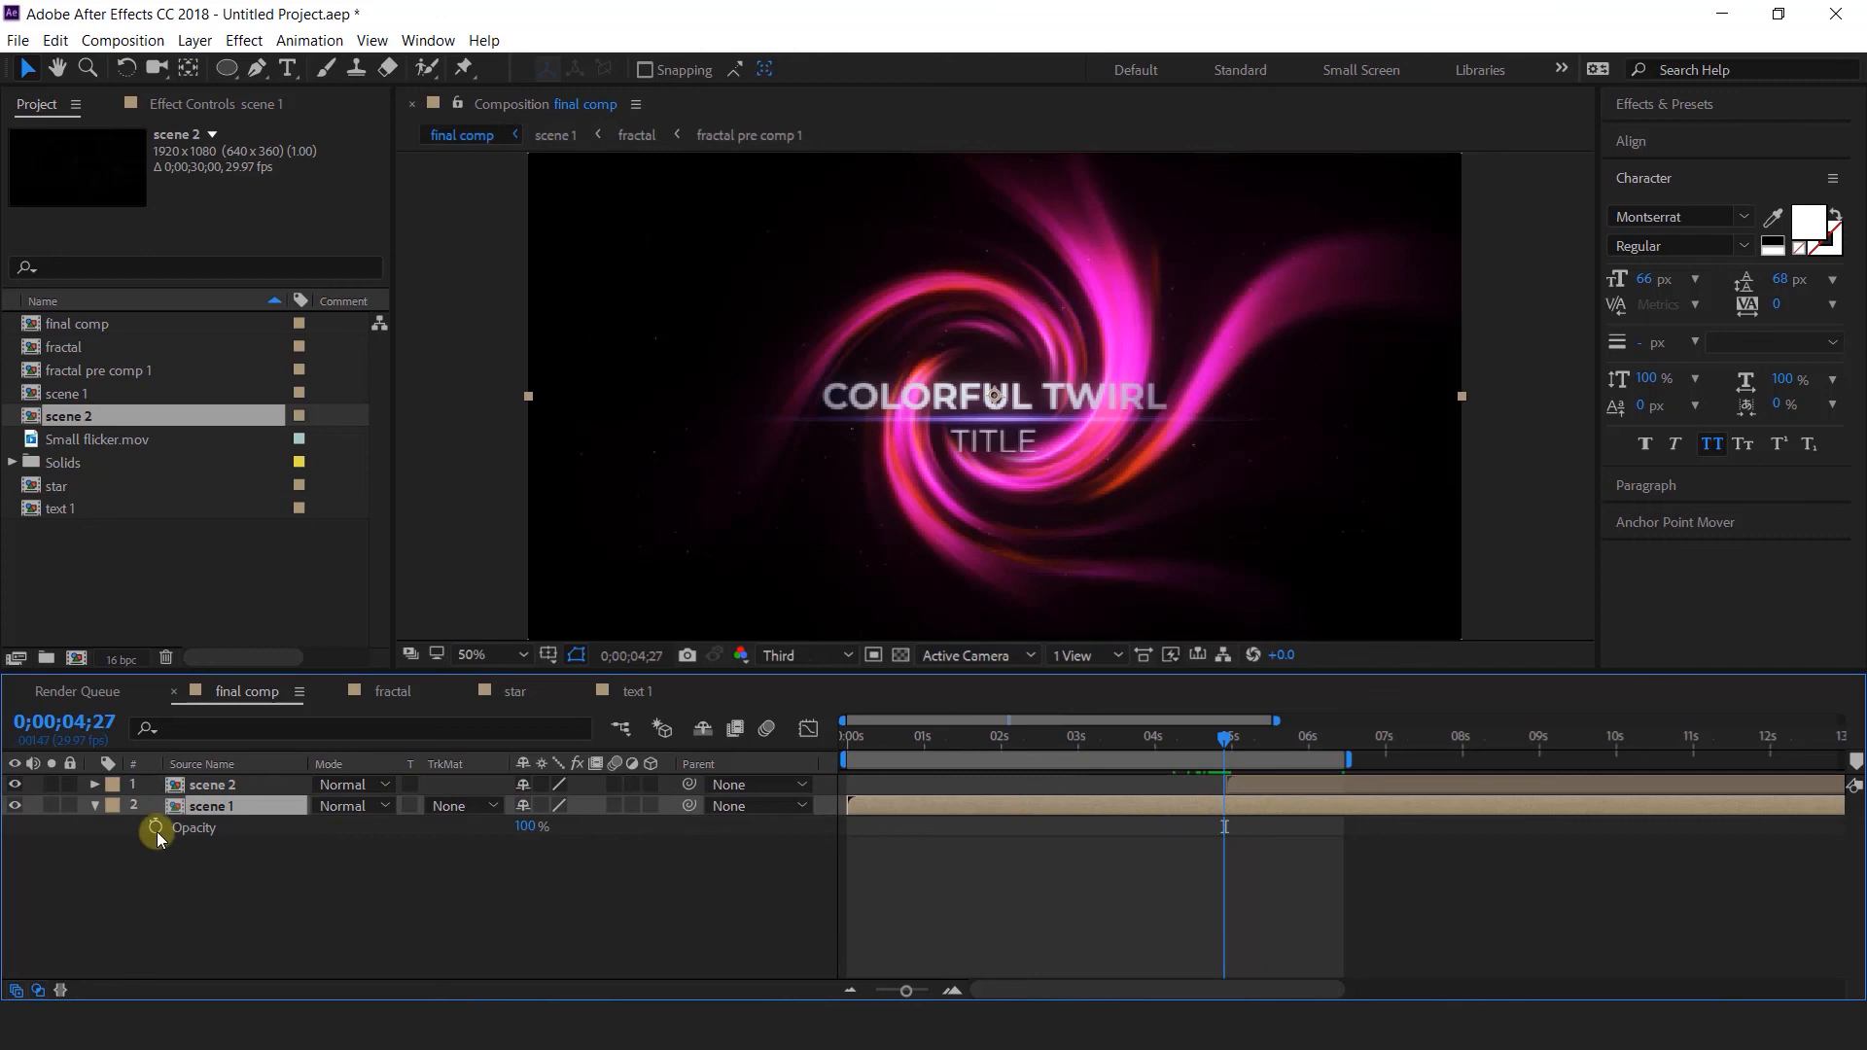
left_click(155, 828)
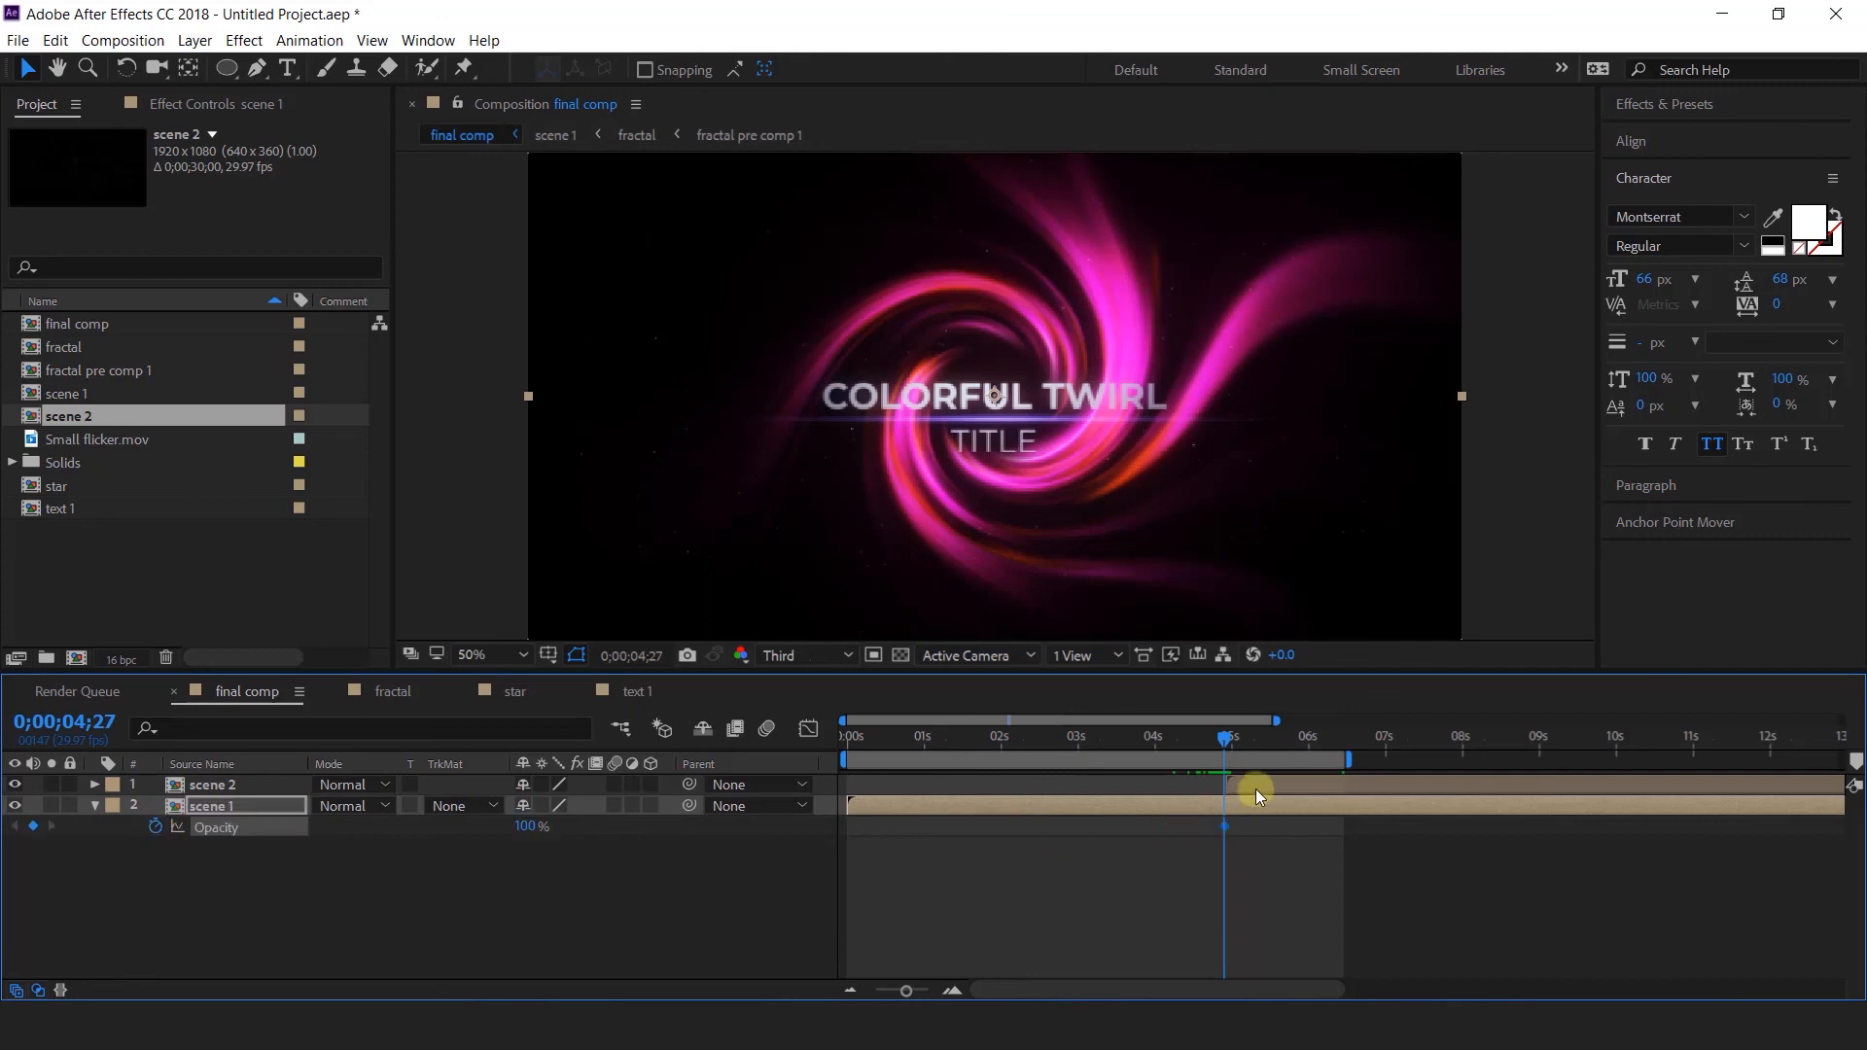
left_click_drag(1230, 739, 1262, 741)
left_click_drag(526, 826, 291, 829)
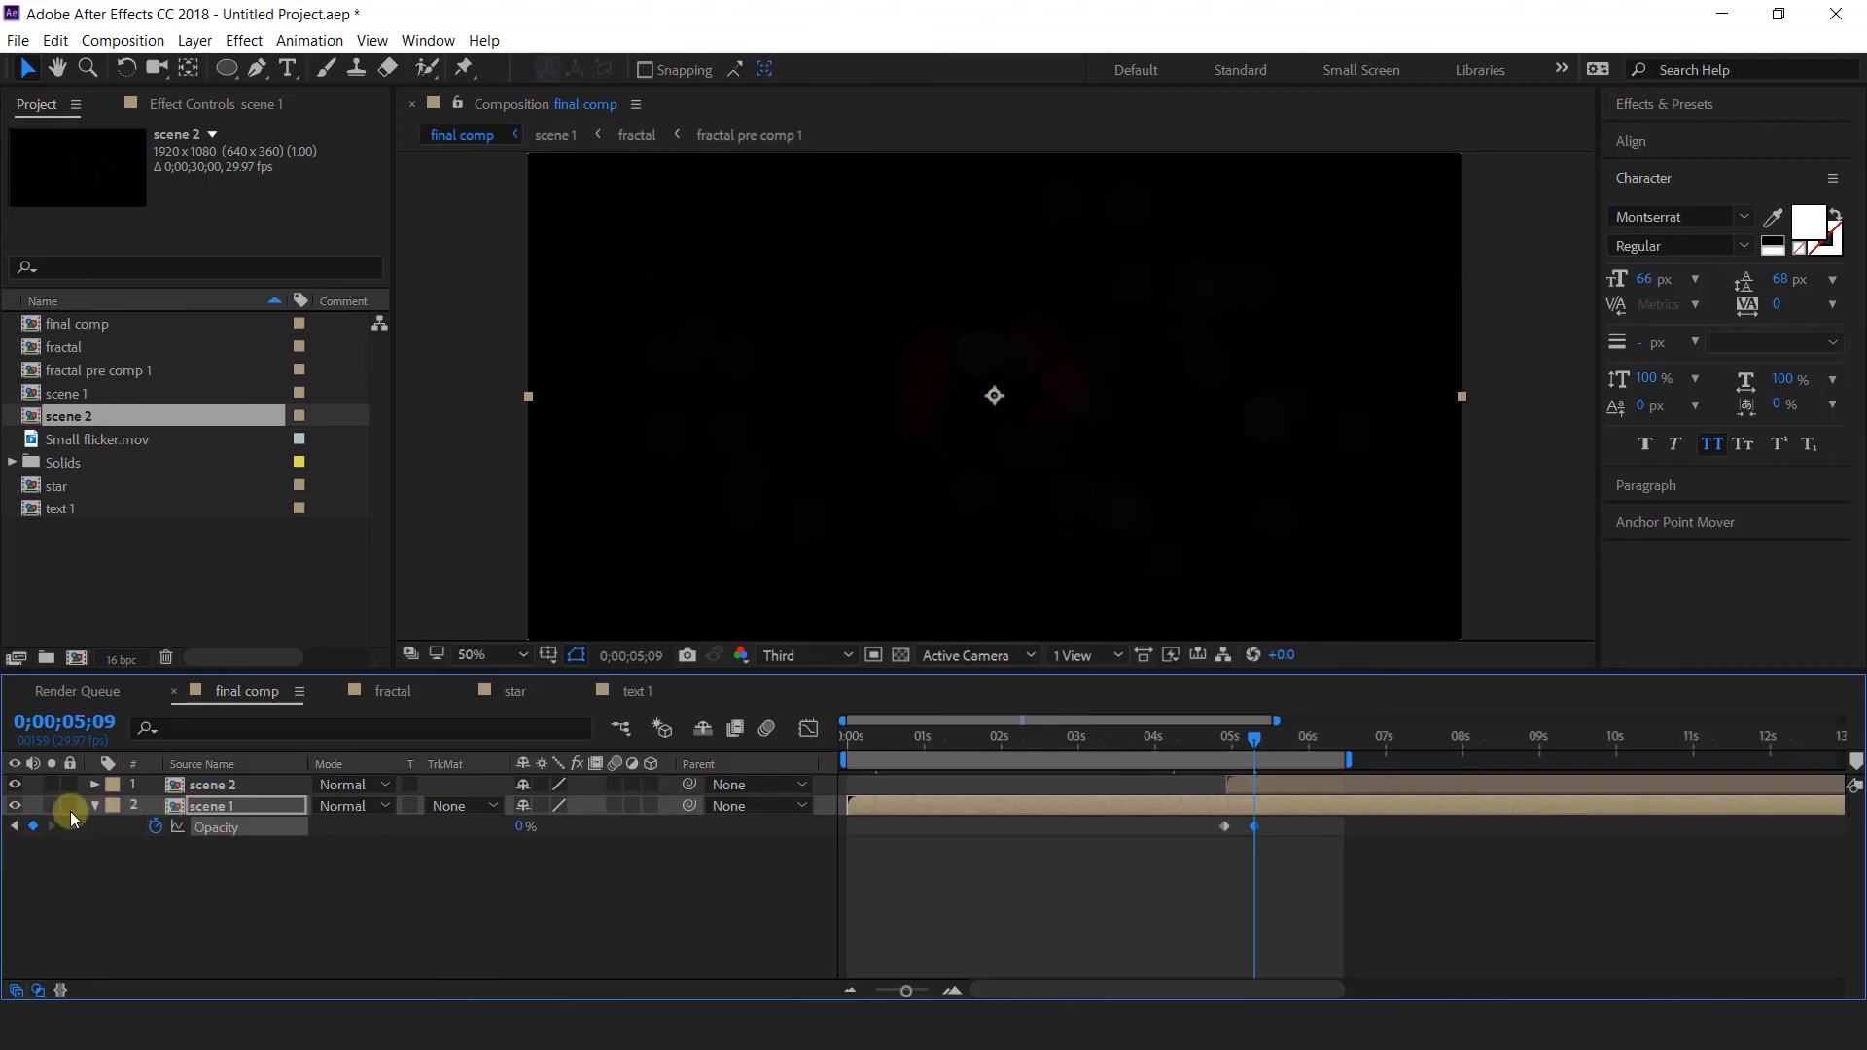
Move the scene 2 layer slightly earlier and trim its start to just before 5 seconds.
left_click(1258, 784)
mouse_move(1260, 783)
left_mouse_down()
mouse_move(1287, 784)
mouse_move(1181, 784)
mouse_move(1233, 783)
left_mouse_up()
left_click_drag(1237, 745, 1214, 787)
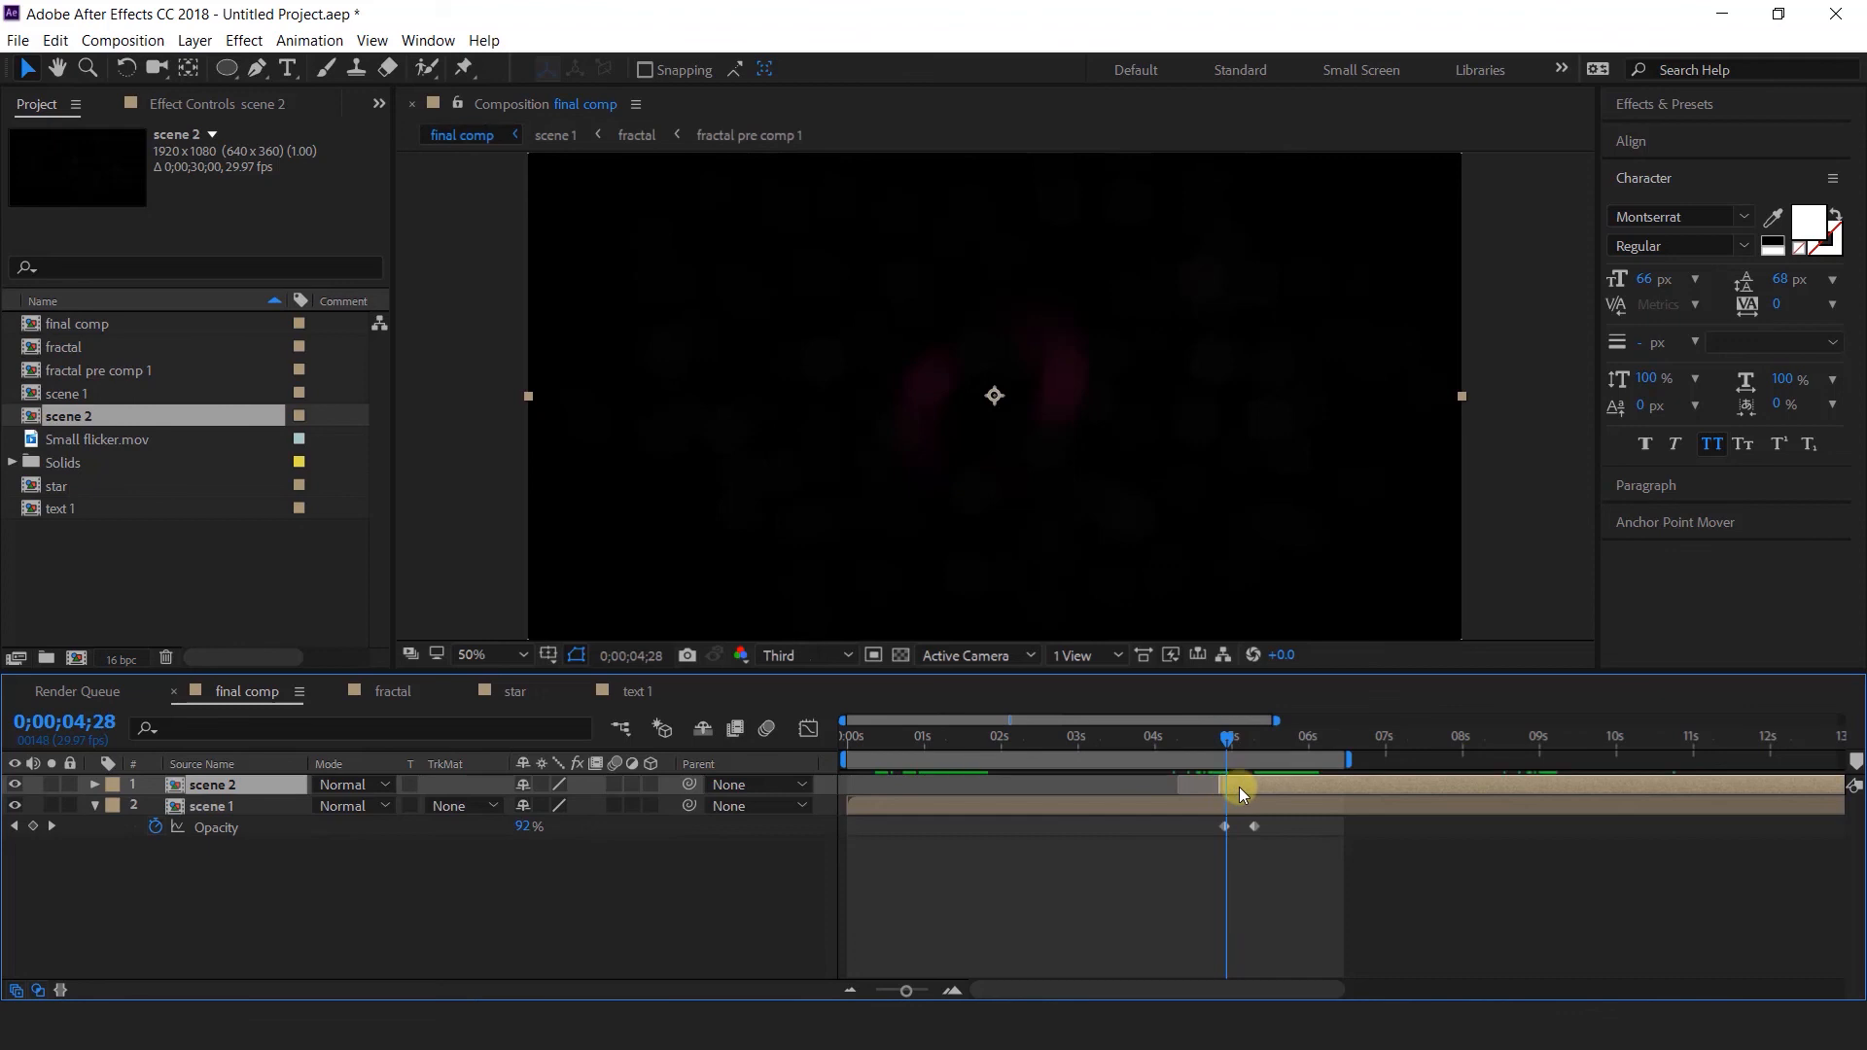
Keyframe scene 2's opacity from 0% at 0;00;04;28 to 100% at 0;00;05;09.
key("t")
left_click(156, 807)
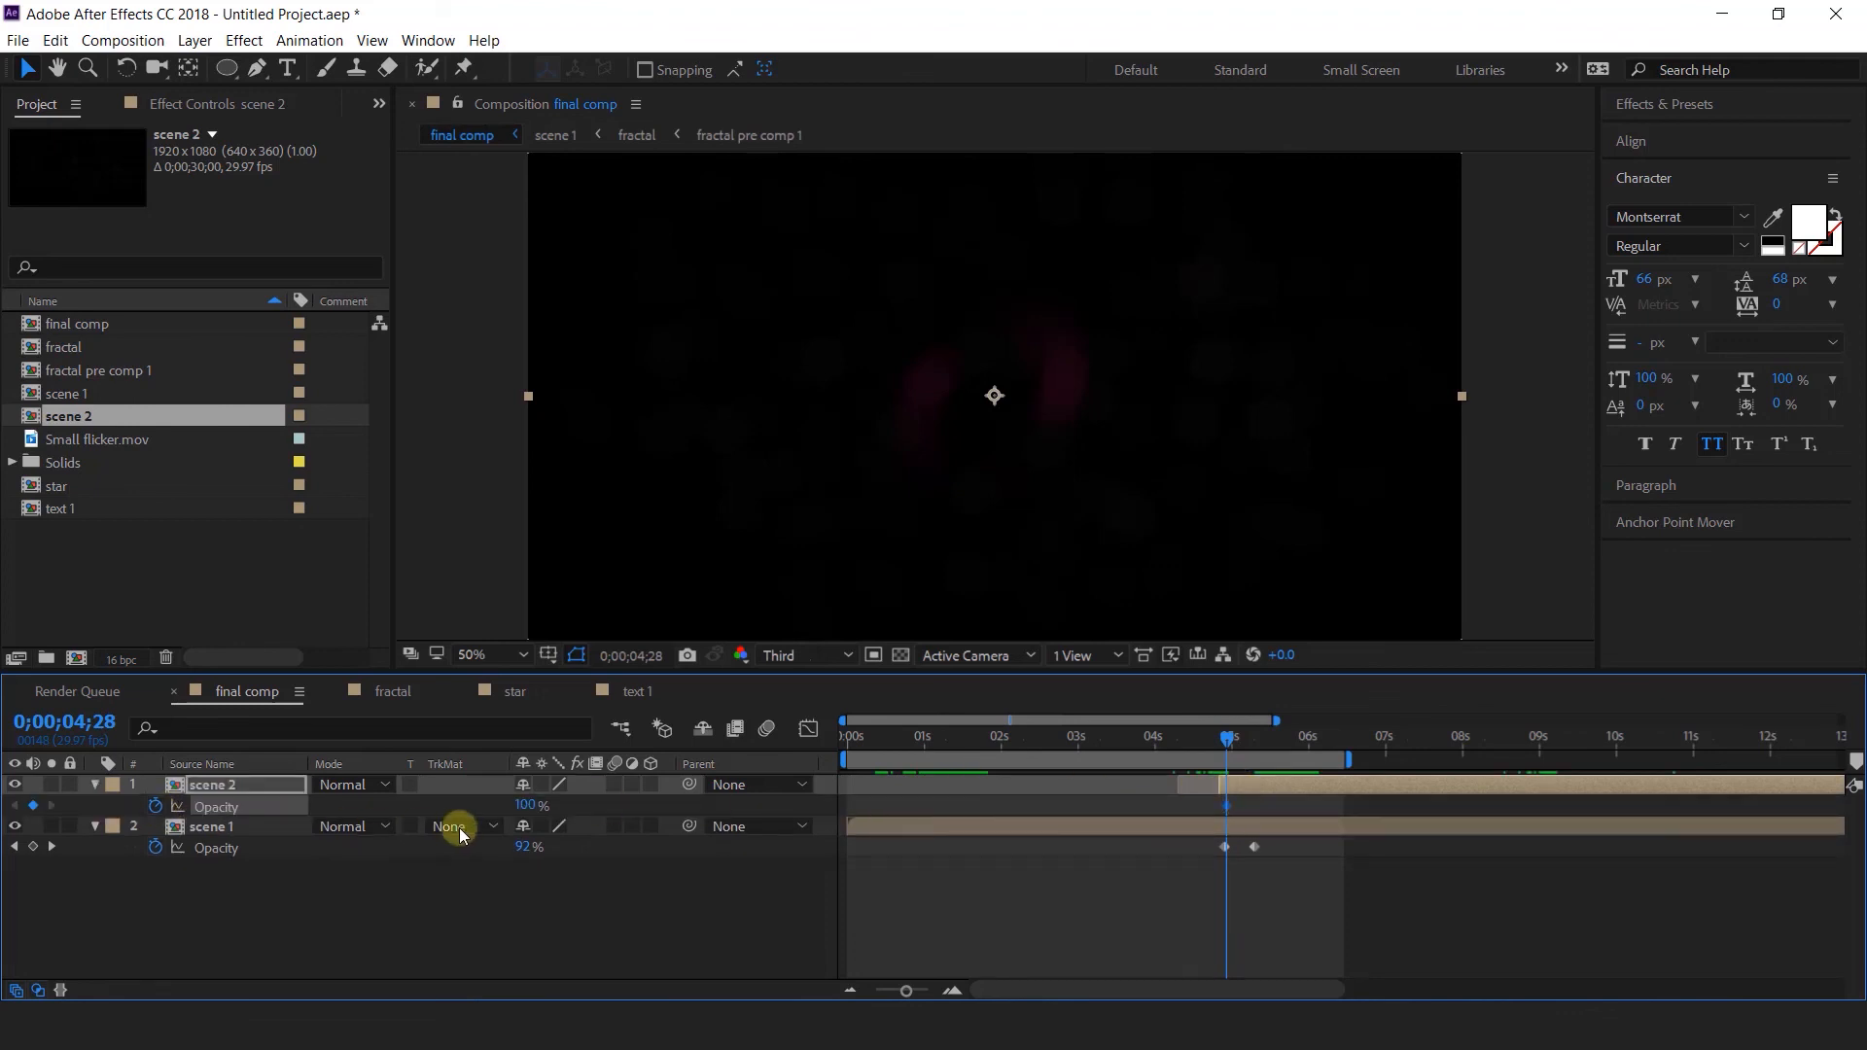
left_click_drag(55, 812, 3, 807)
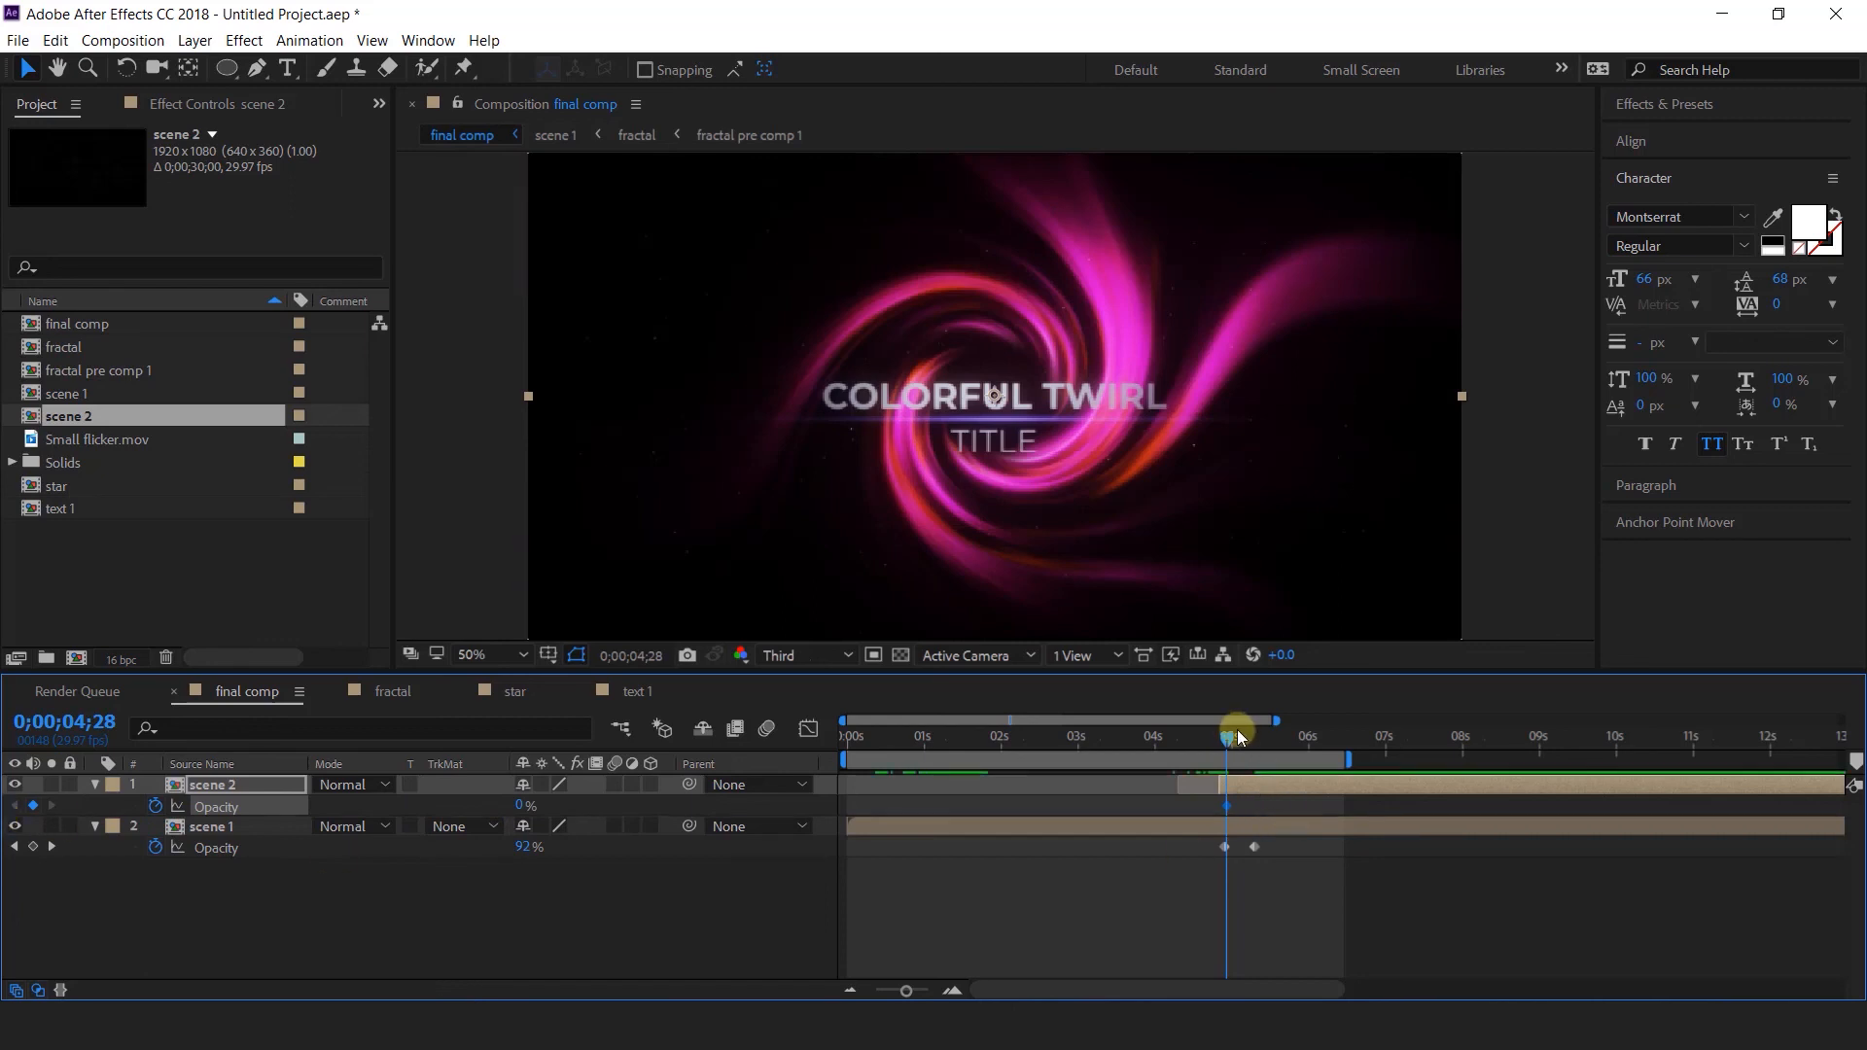
left_click_drag(1230, 744, 1255, 742)
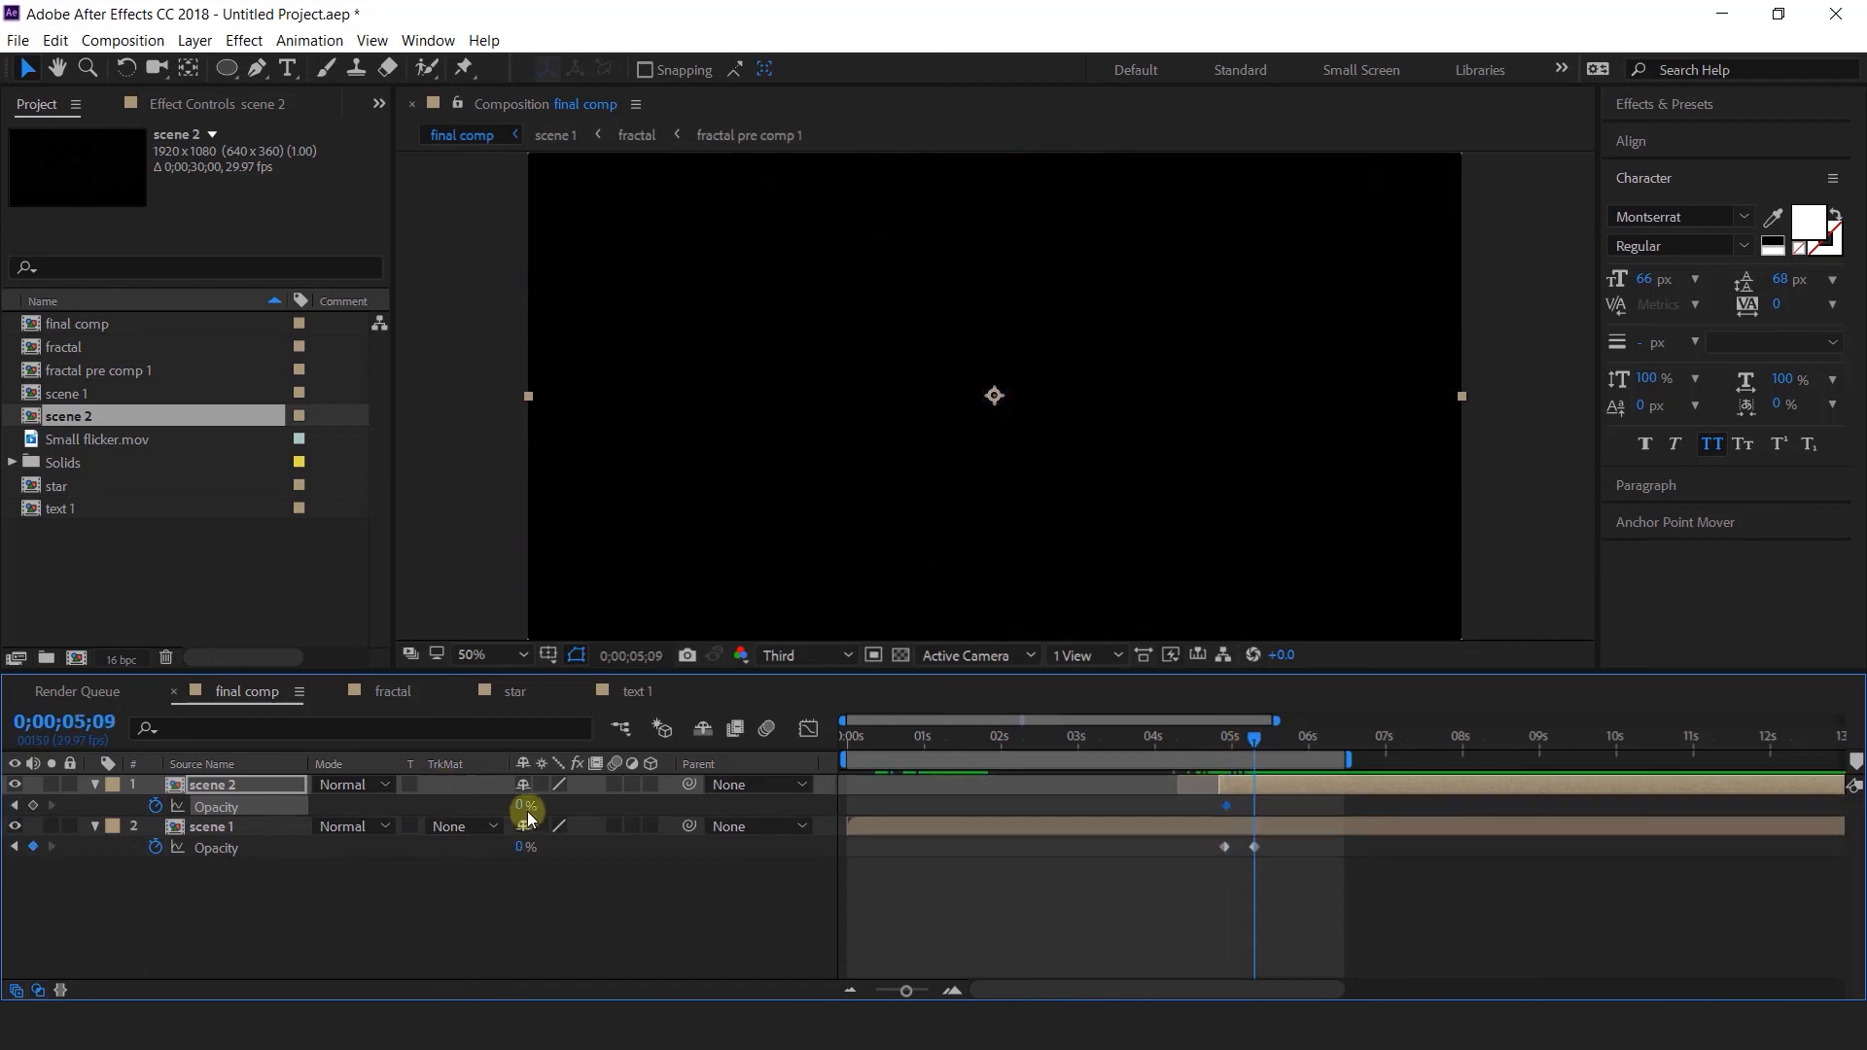
left_click_drag(723, 808, 1479, 804)
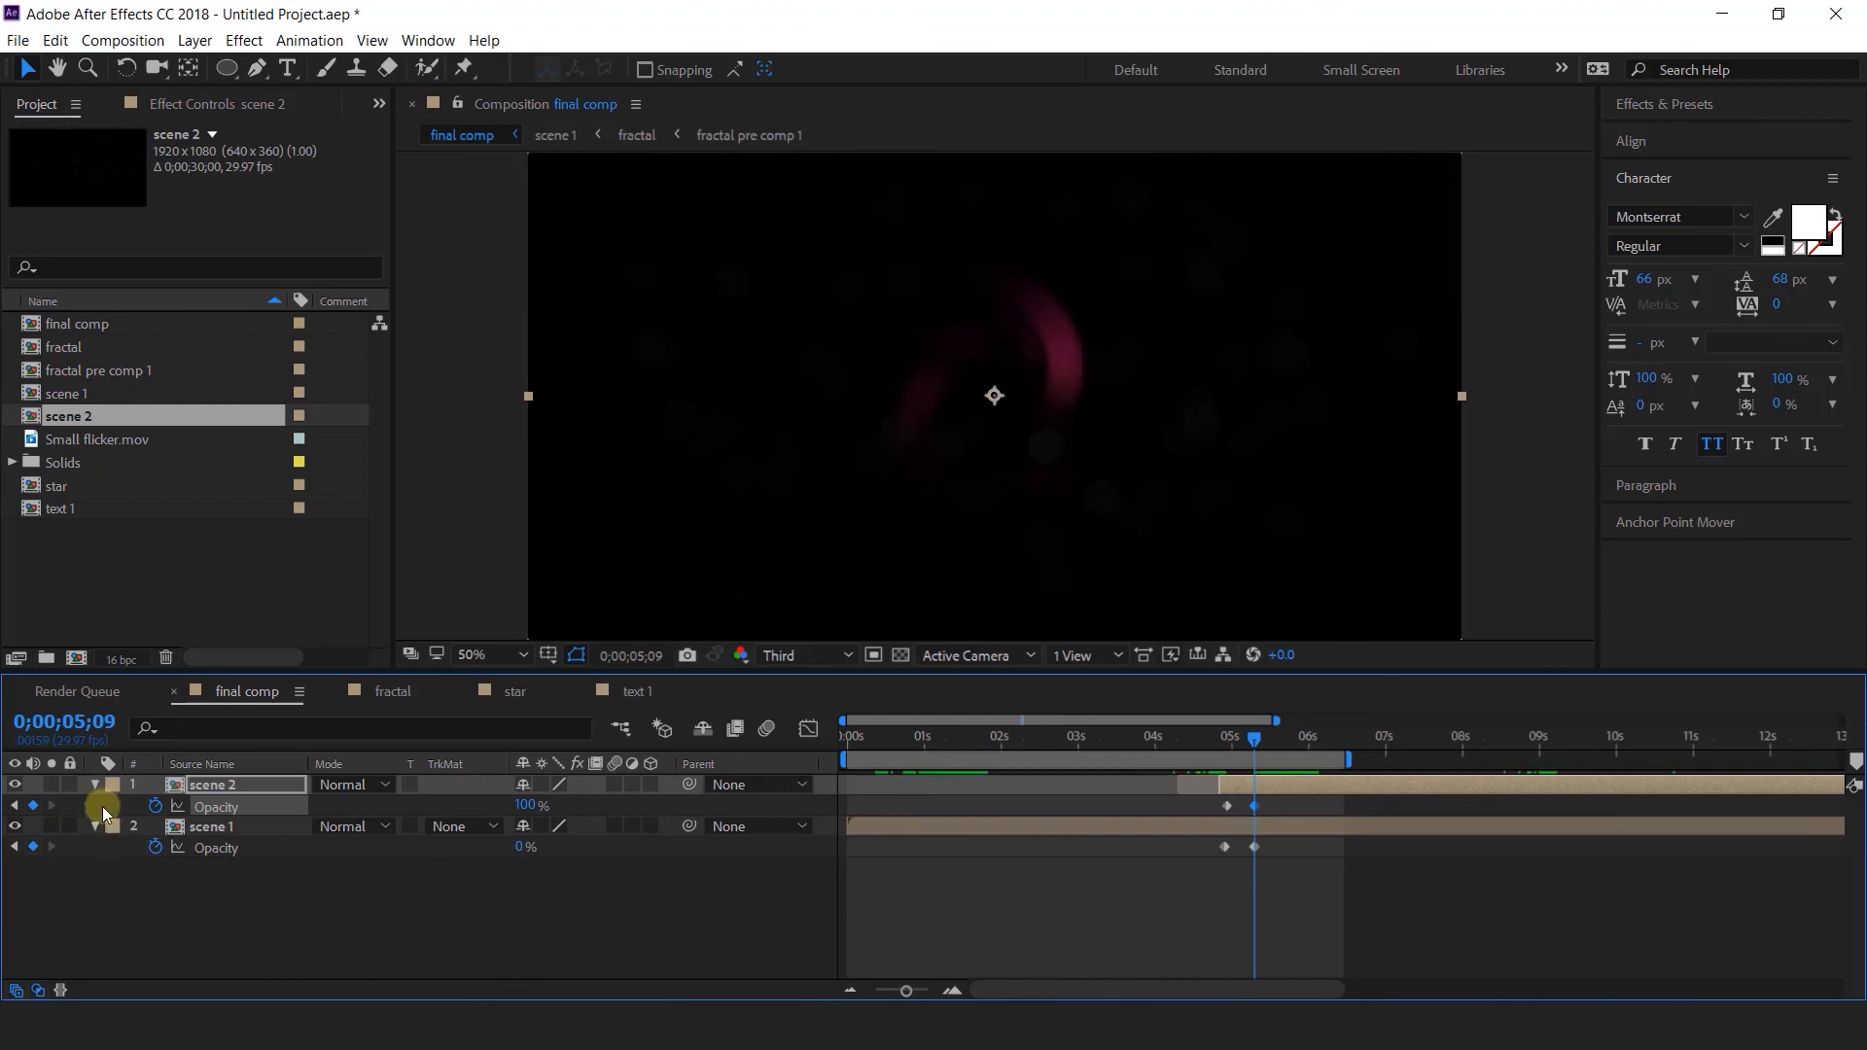
left_click(95, 787)
Preview the crossfade between the scenes and extend the work area to about 11 seconds.
left_click(1213, 744)
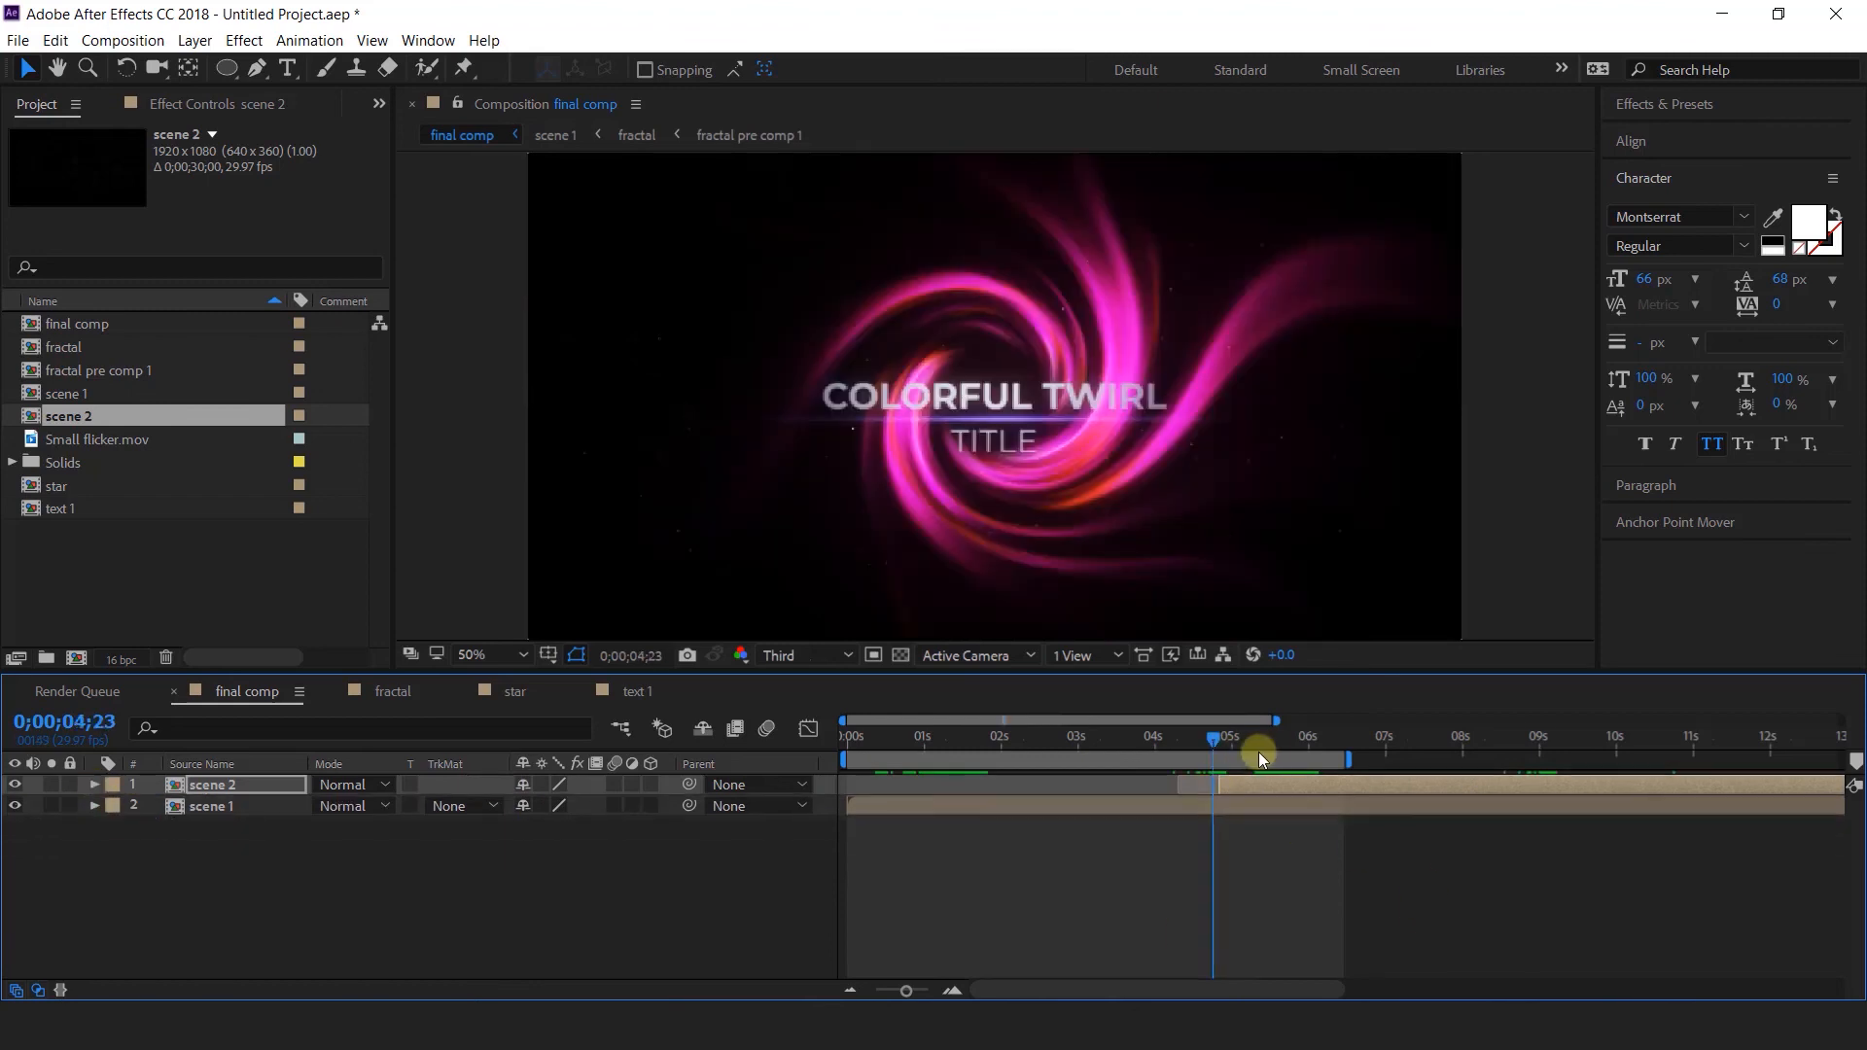
key("space")
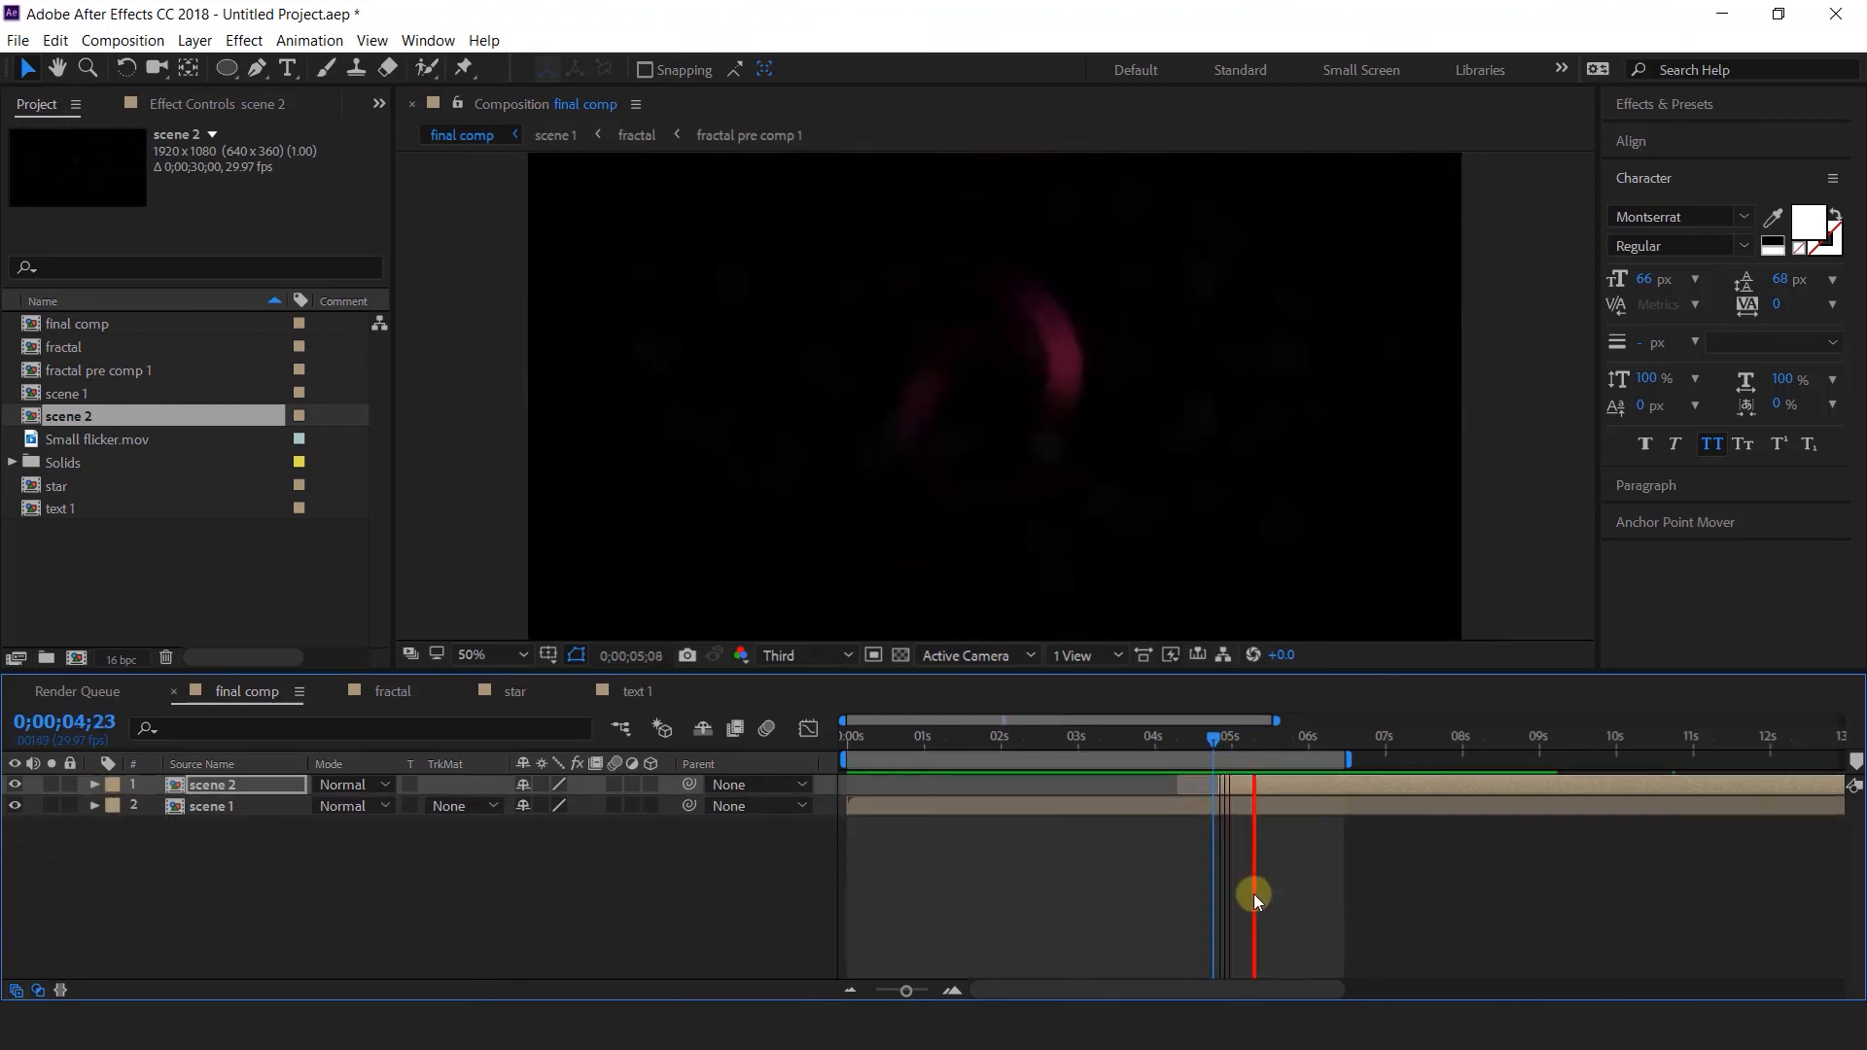
left_click(1273, 743)
left_click_drag(1351, 759, 1706, 758)
left_click_drag(1280, 744, 1412, 742)
Open scene 2 and set the lower fractal layer's CC Toner midtones to orange.
left_click(1301, 787)
double_click(1303, 783)
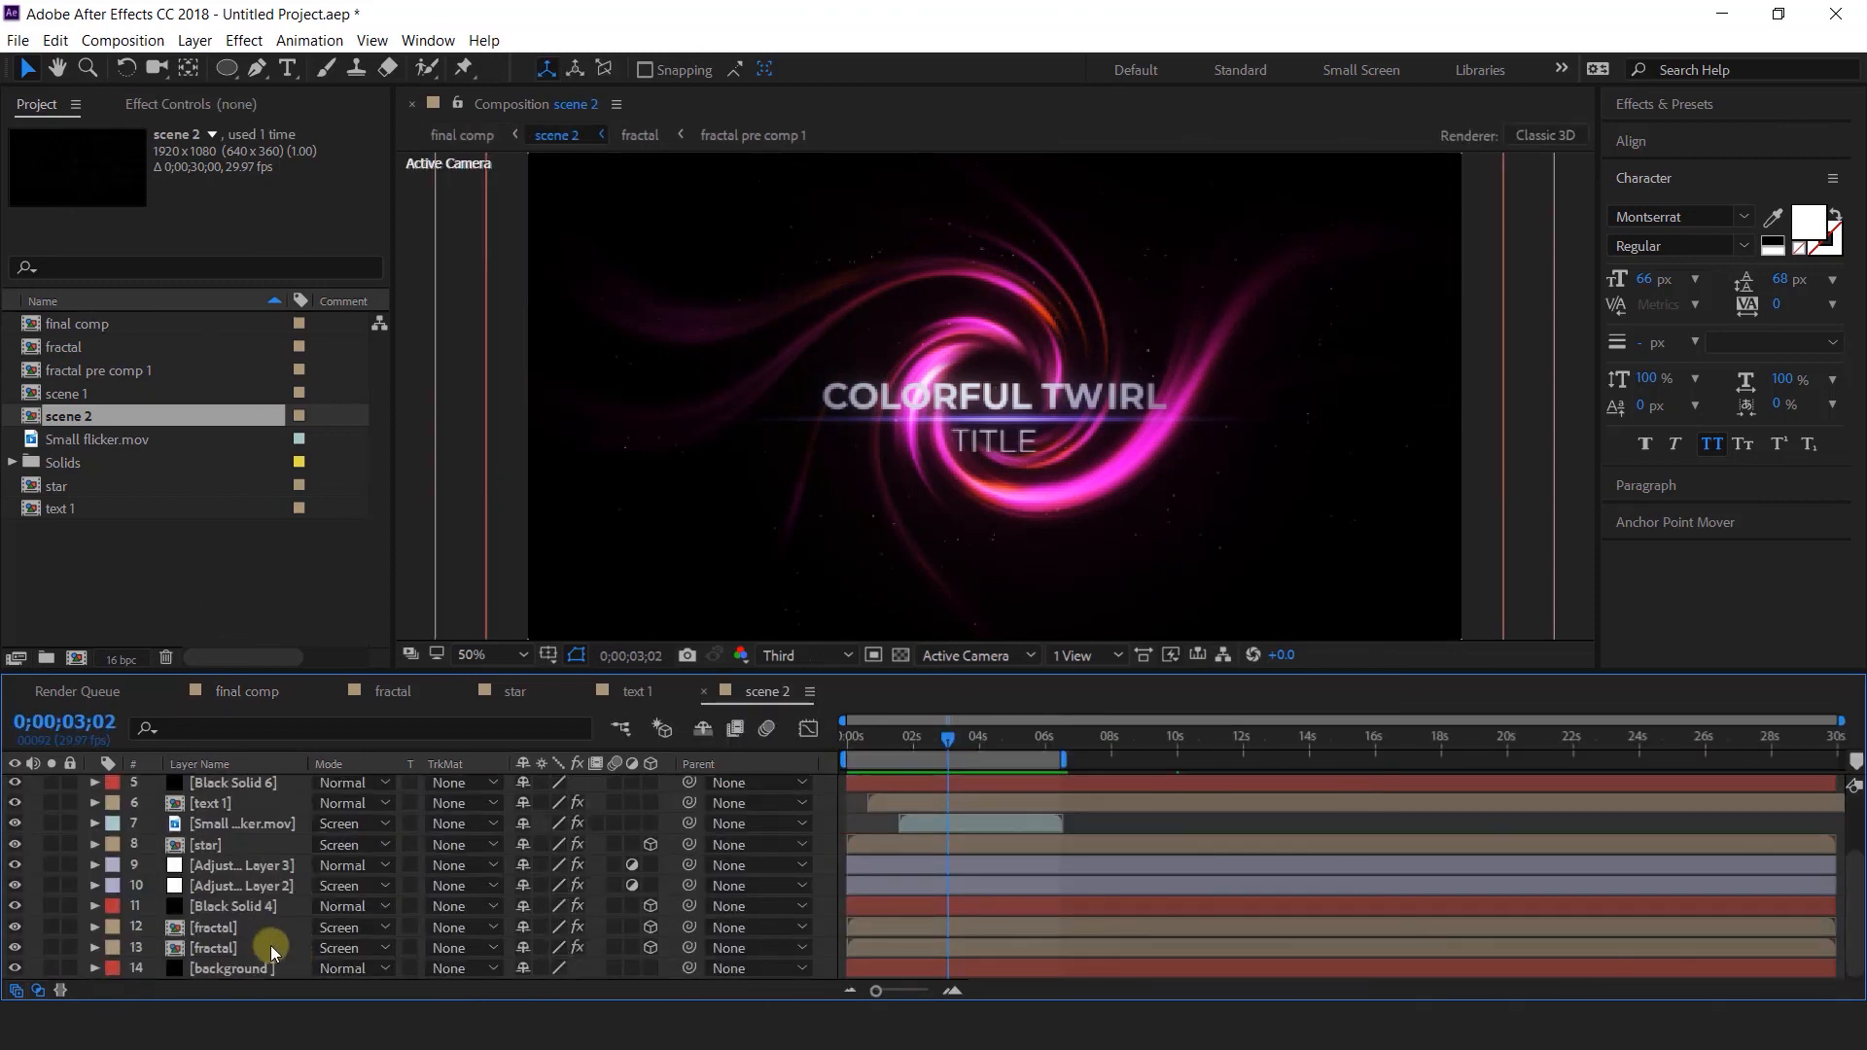
left_click(216, 948)
left_click(214, 104)
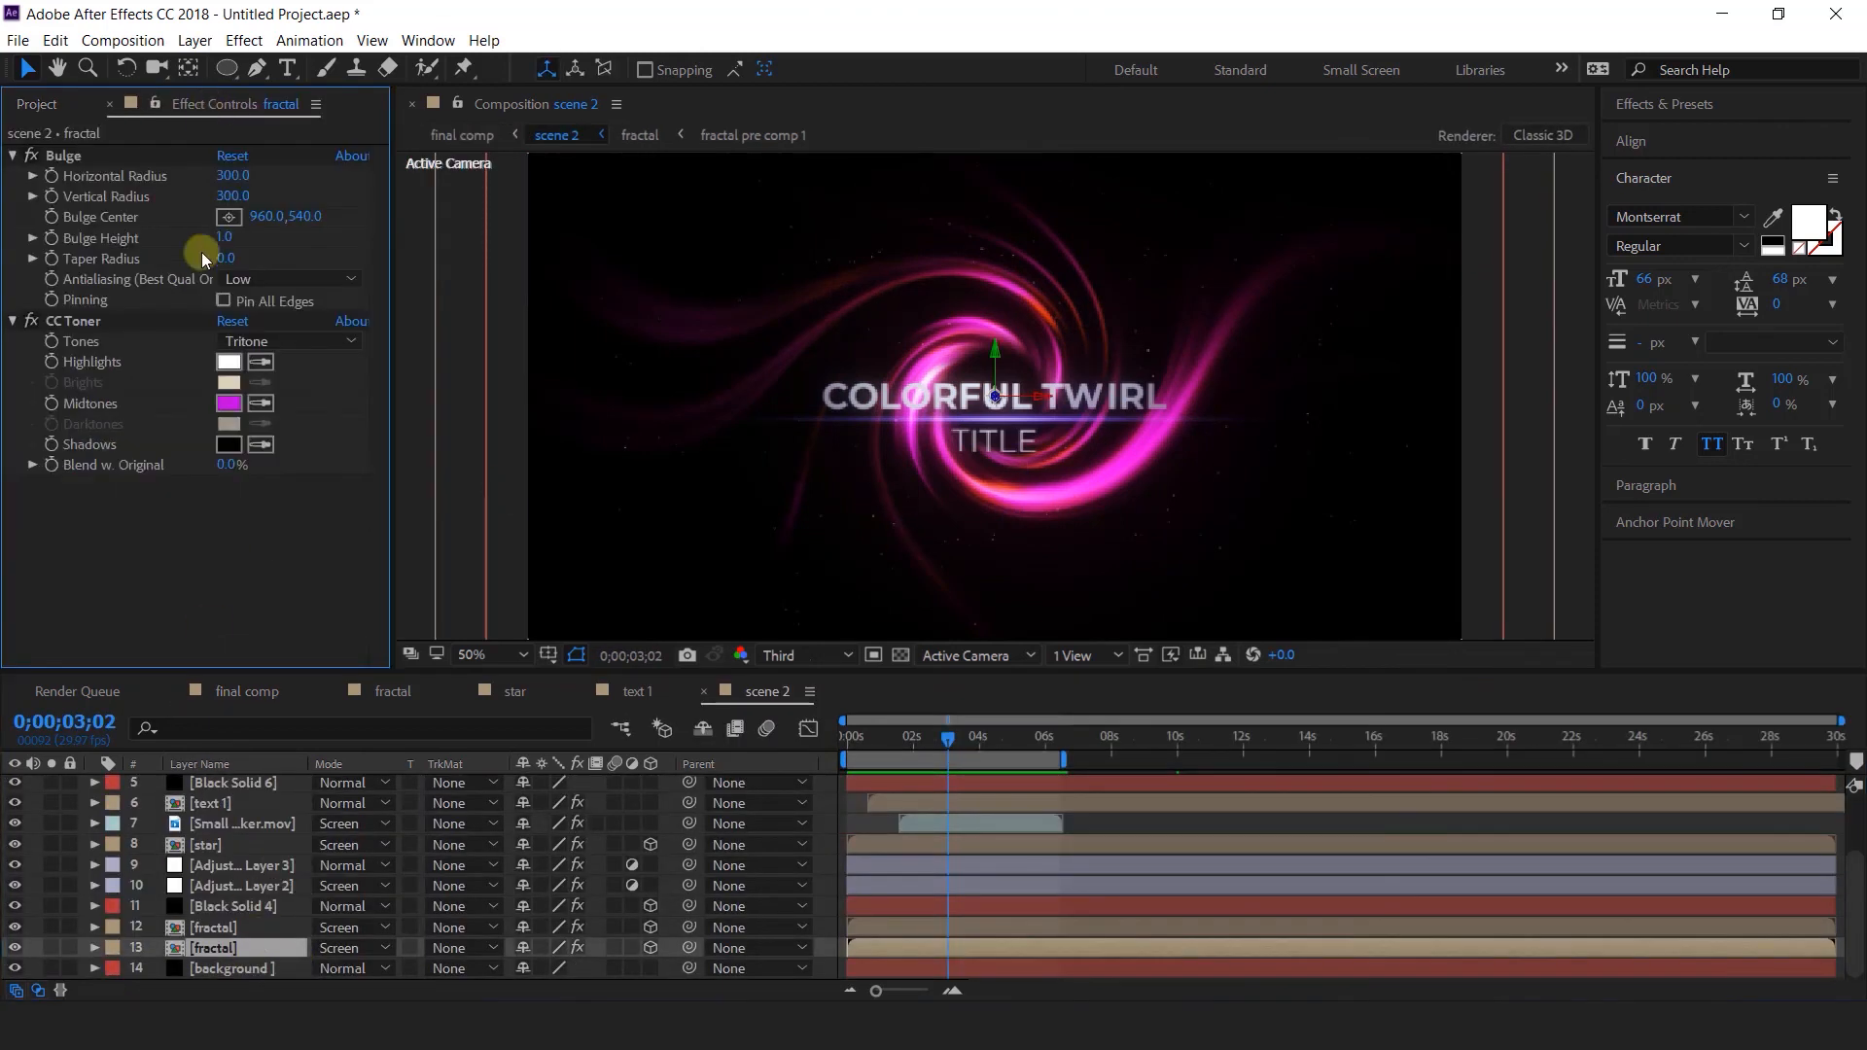
left_click(235, 404)
left_click_drag(467, 177, 483, 443)
left_click(658, 154)
Set the upper fractal layer's CC Toner midtones to yellow and check the colors at 0;00;04;22.
left_click(214, 927)
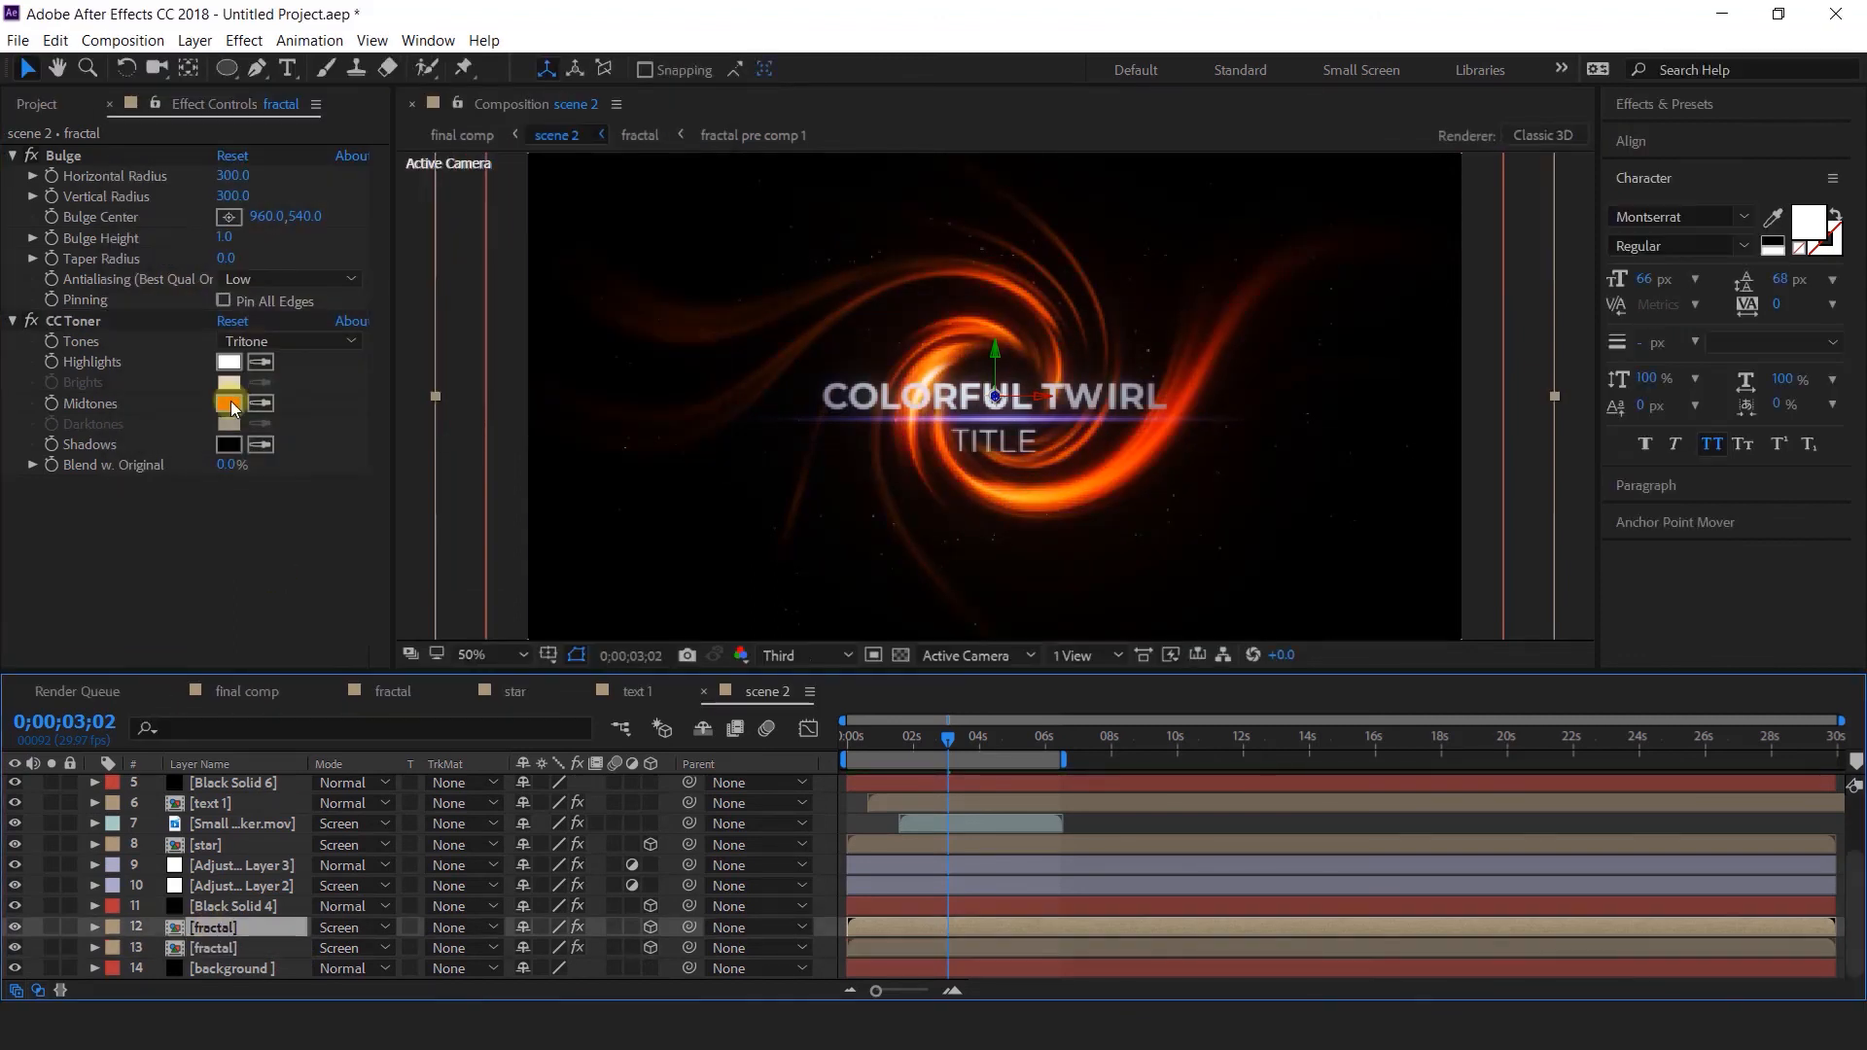
left_click(235, 404)
left_click_drag(473, 203, 486, 399)
left_click(659, 154)
left_click_drag(947, 741, 1003, 741)
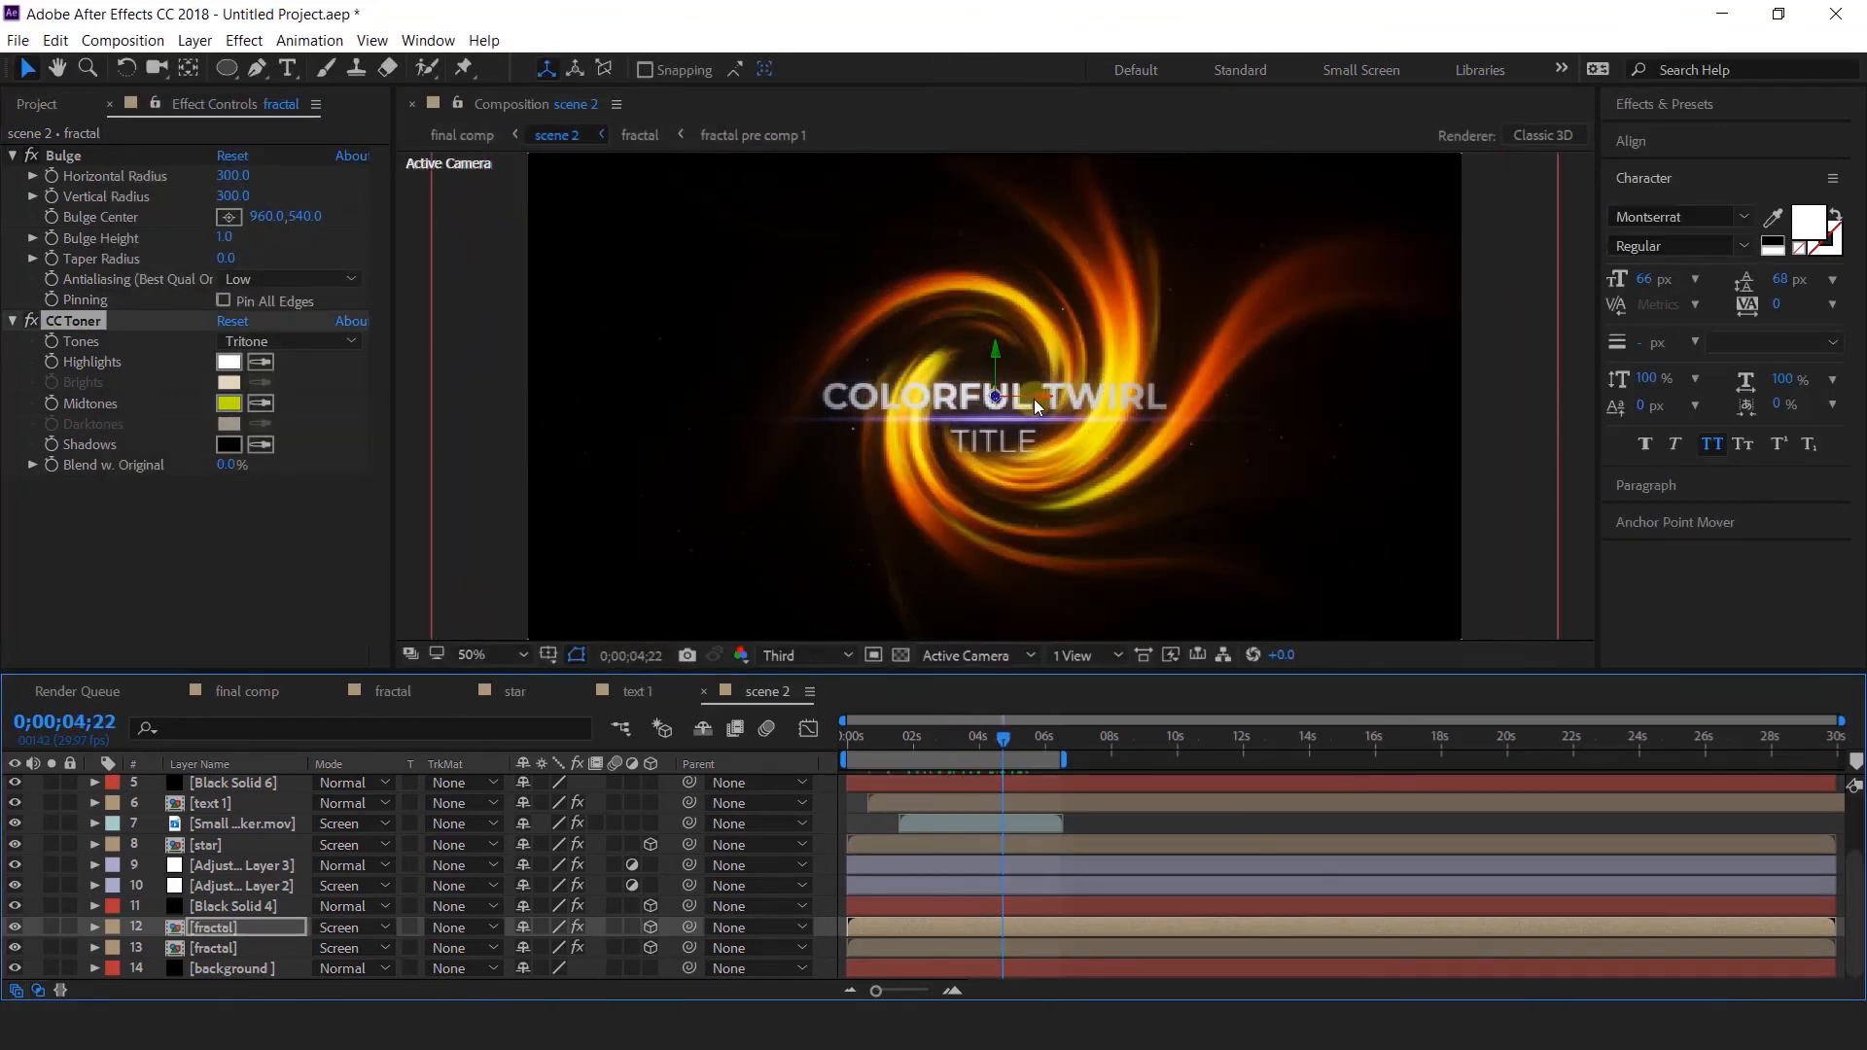
Duplicate the text 1 composition as text 2 and use it to replace the text 1 layer in scene 2.
left_click(49, 113)
left_click(49, 507)
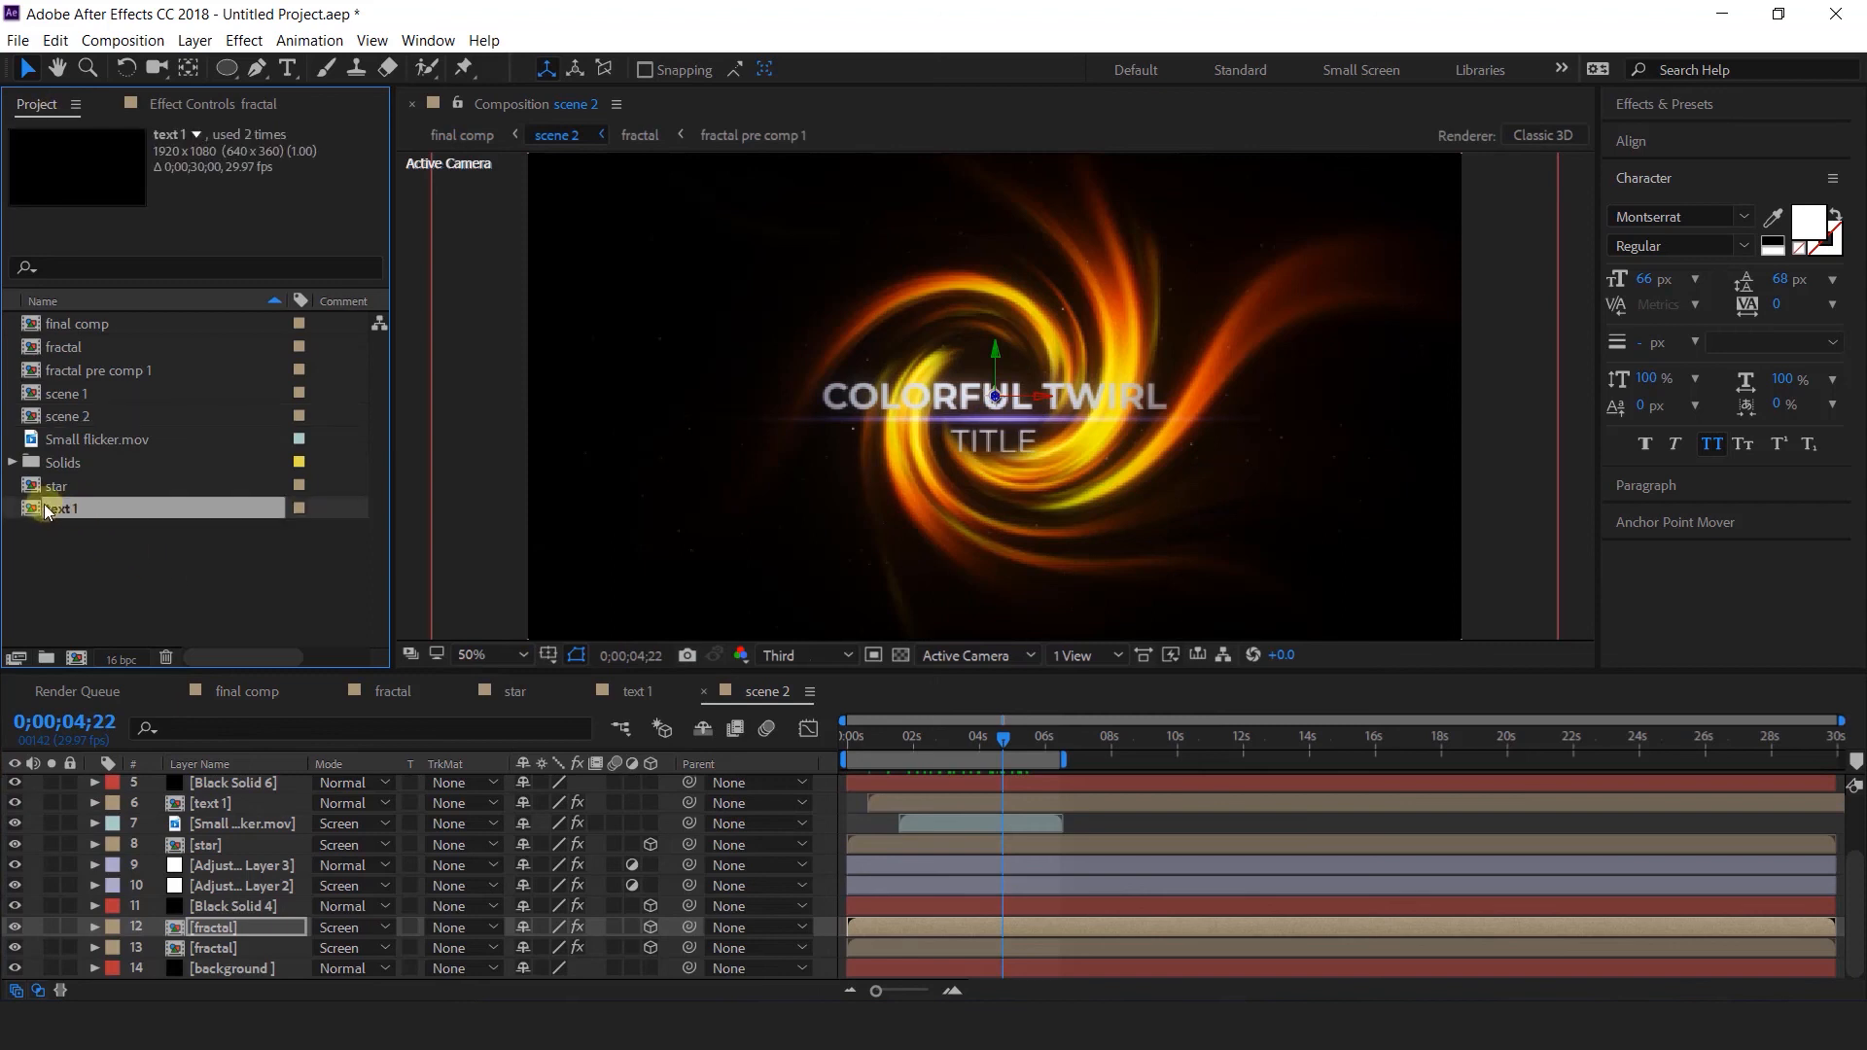
key("ctrl+d")
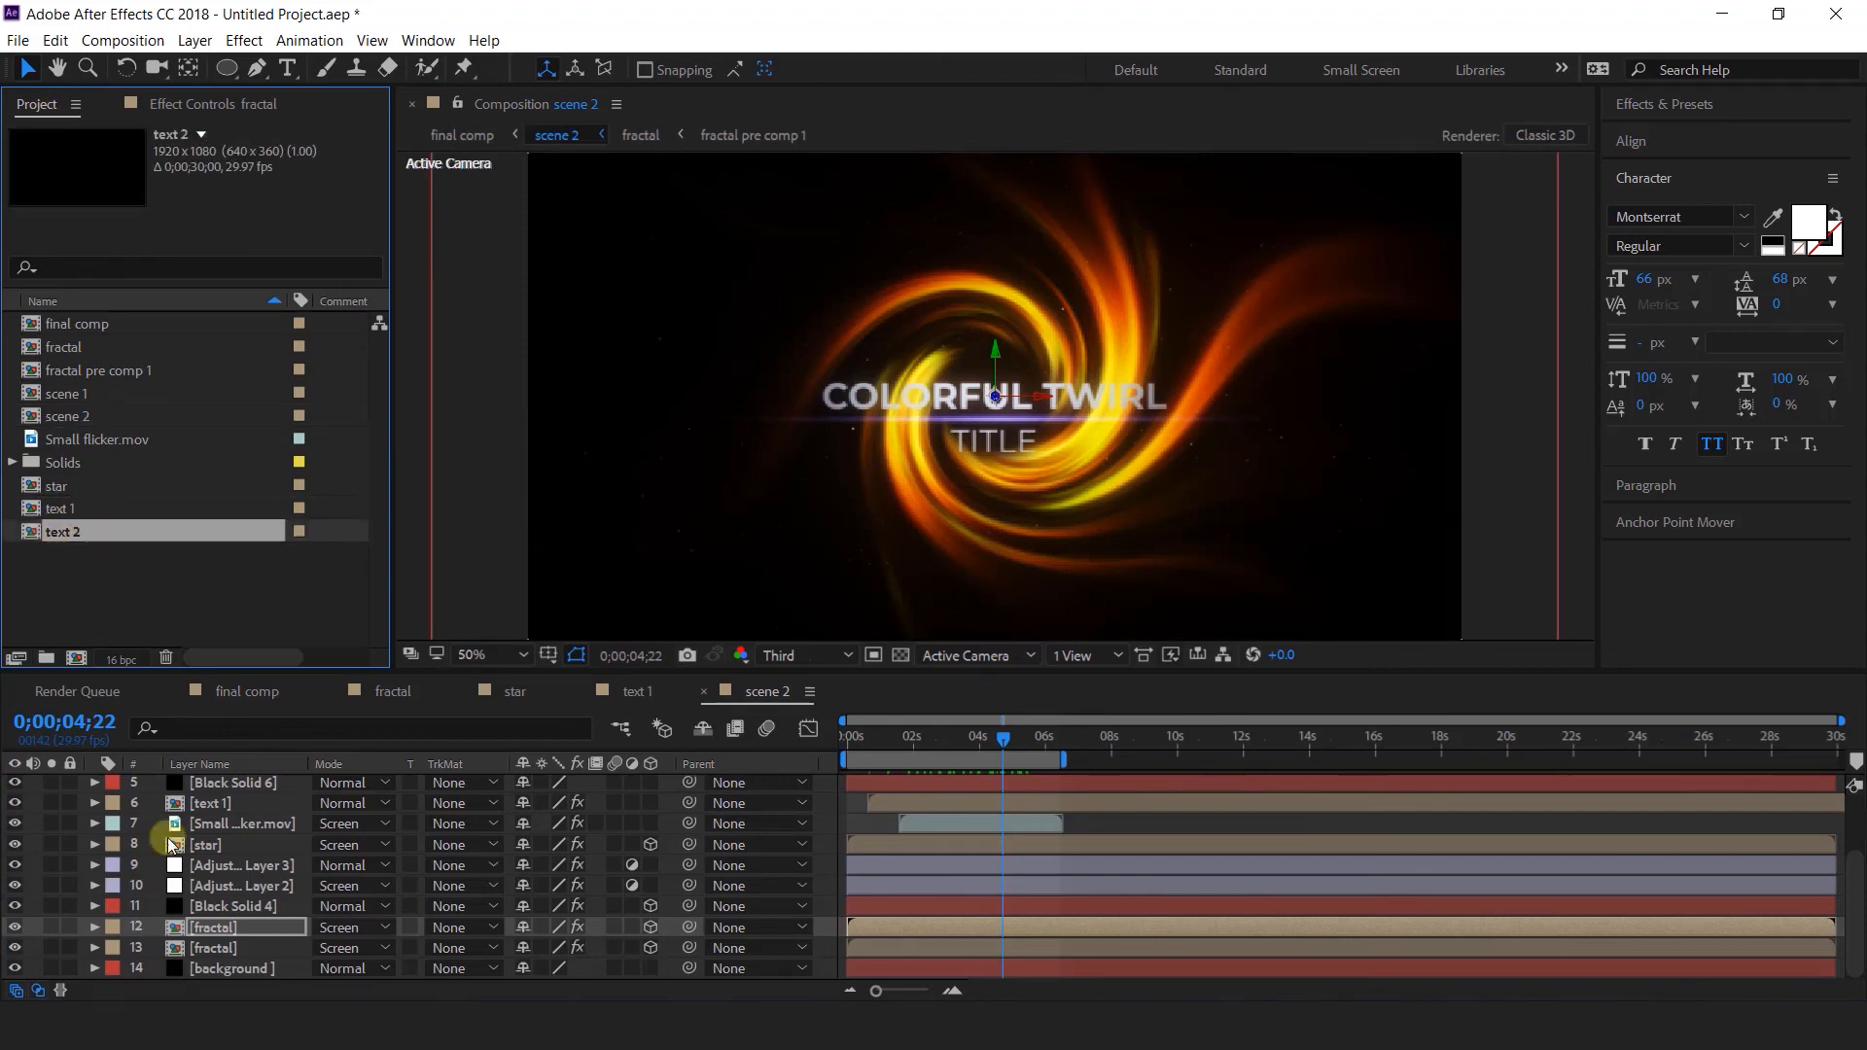
left_click(215, 806)
left_click_drag(62, 532, 214, 807)
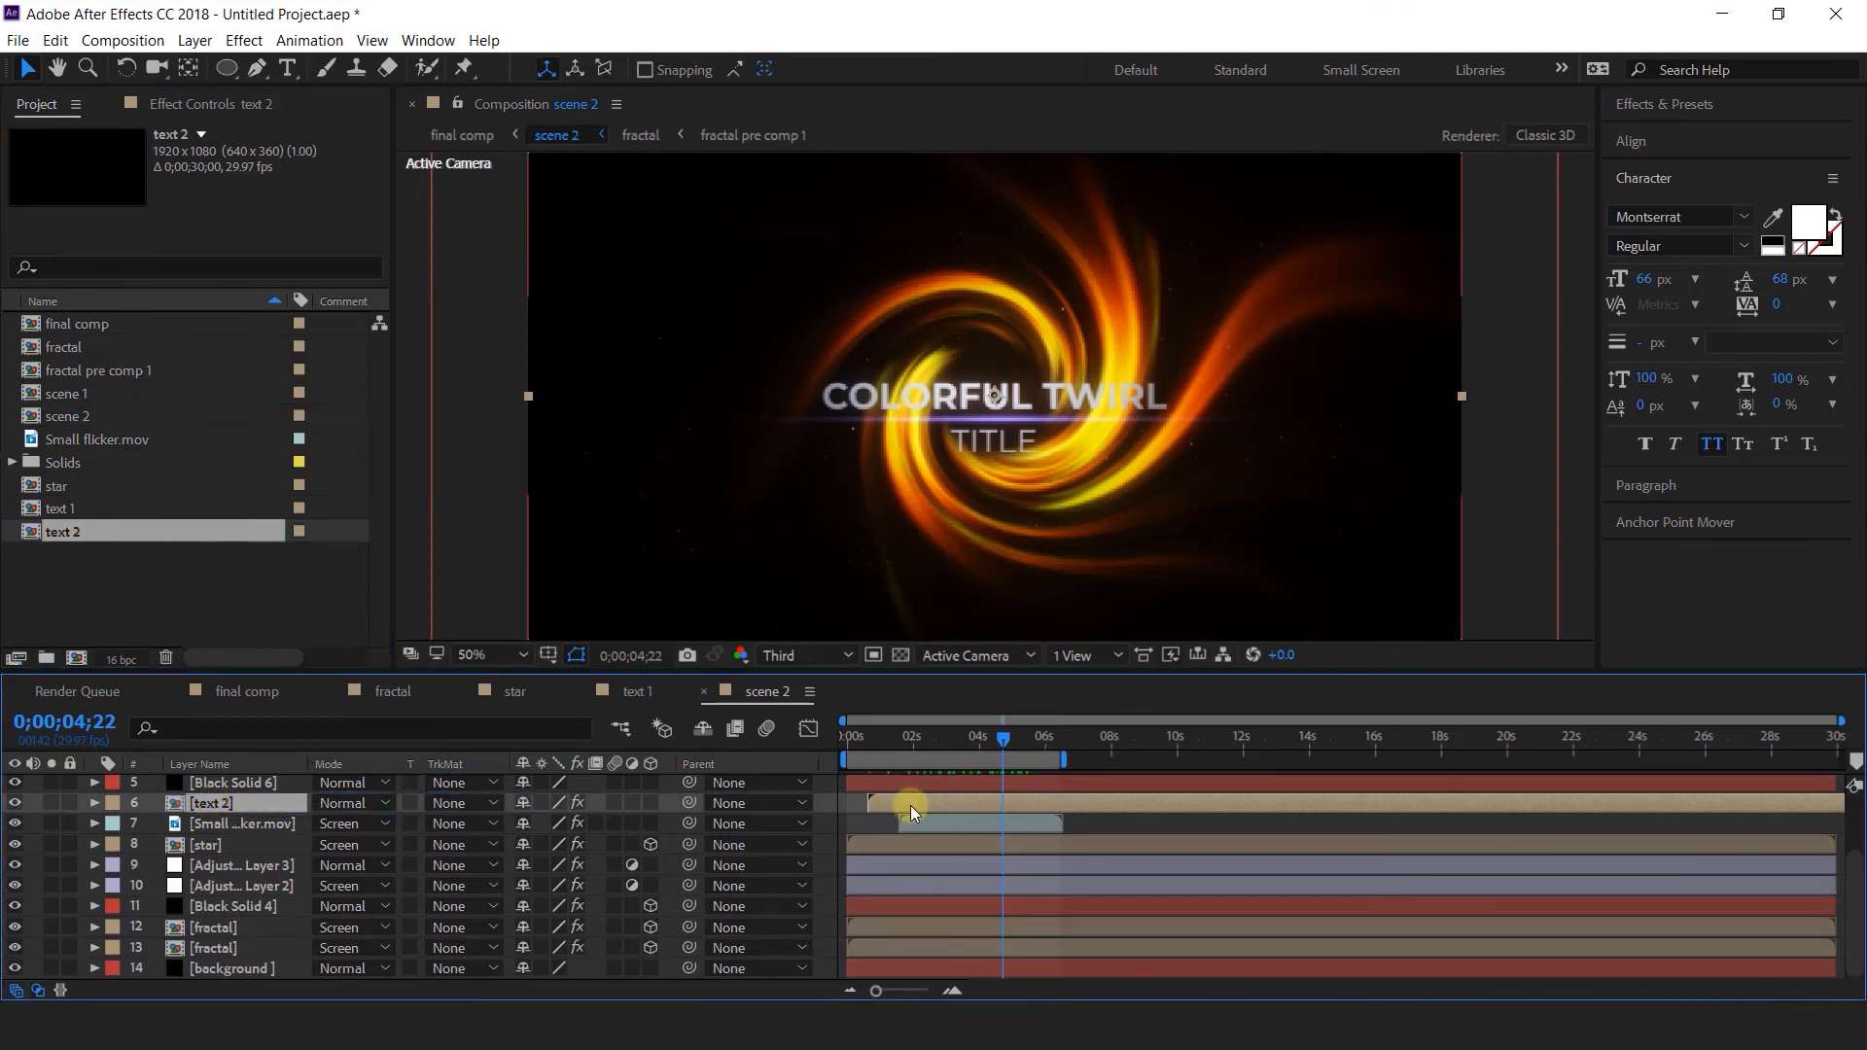
In text 2, change the main title to "effects creation" and hide the title layer.
double_click(941, 803)
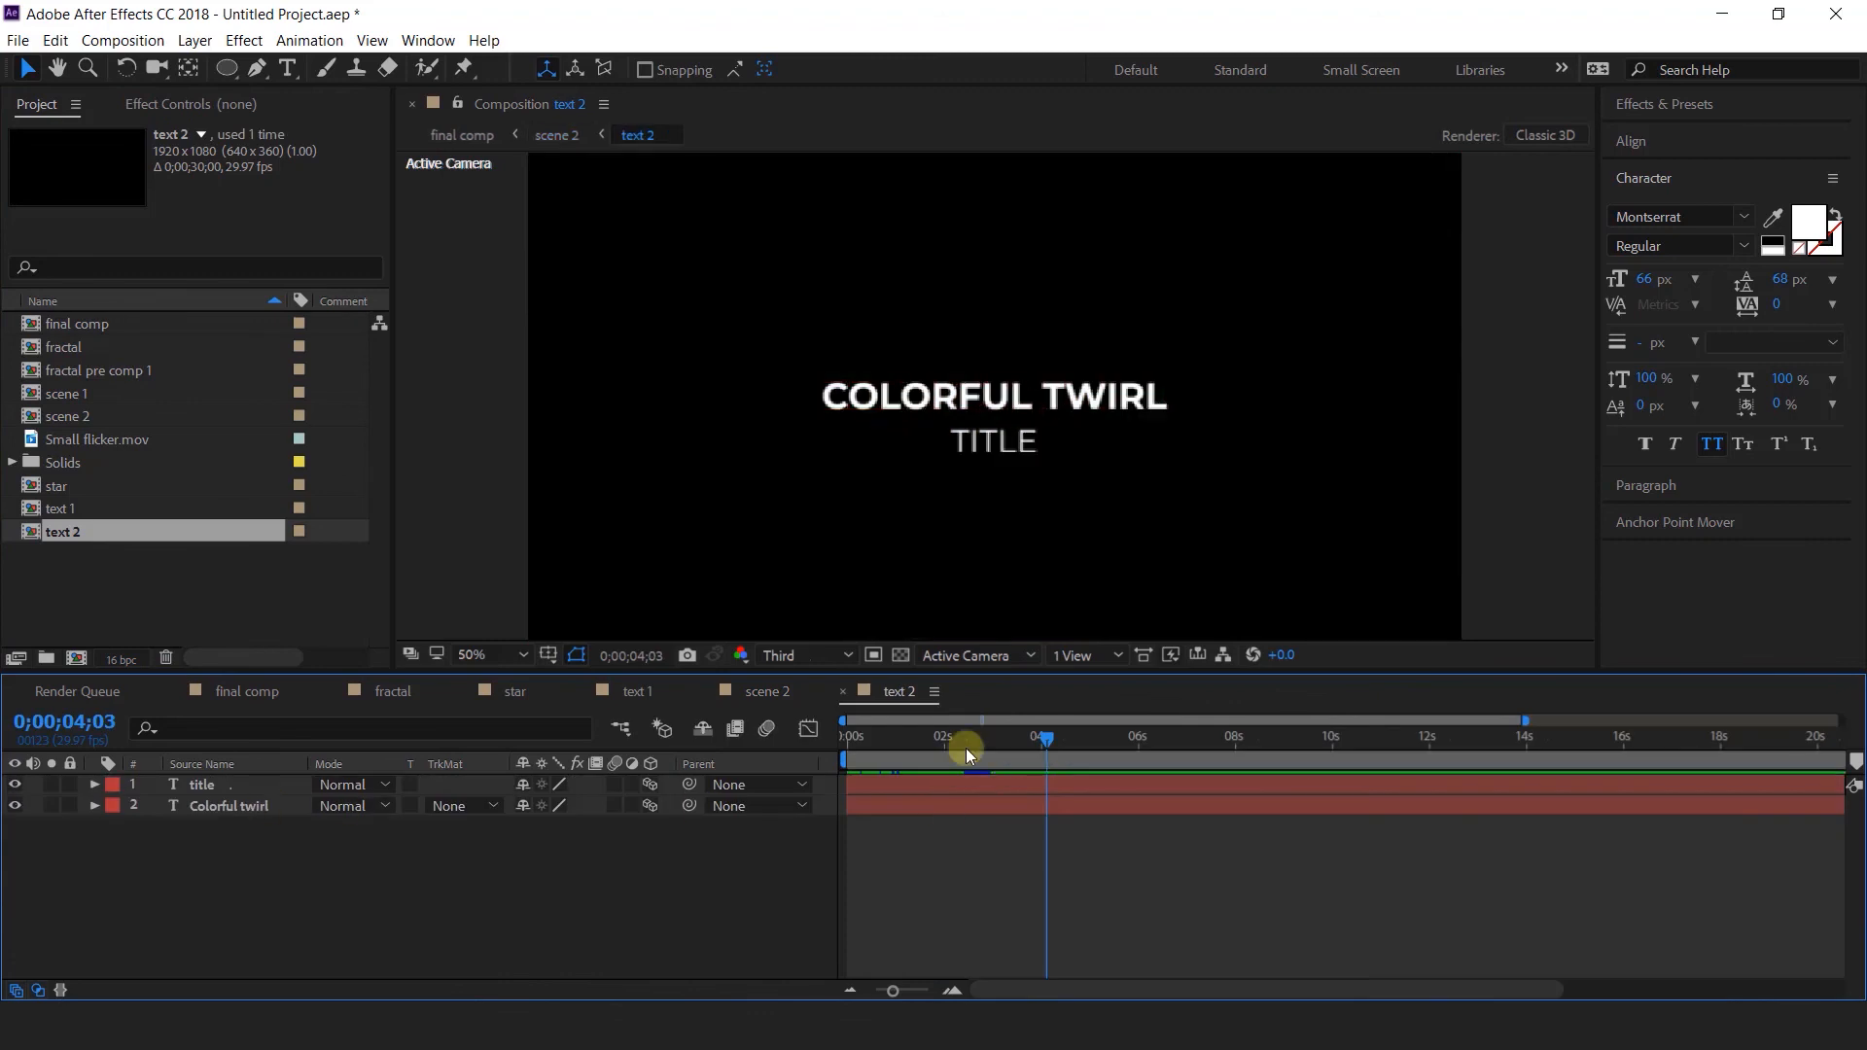
double_click(1029, 394)
type("effects creation")
left_click(28, 69)
left_click(14, 785)
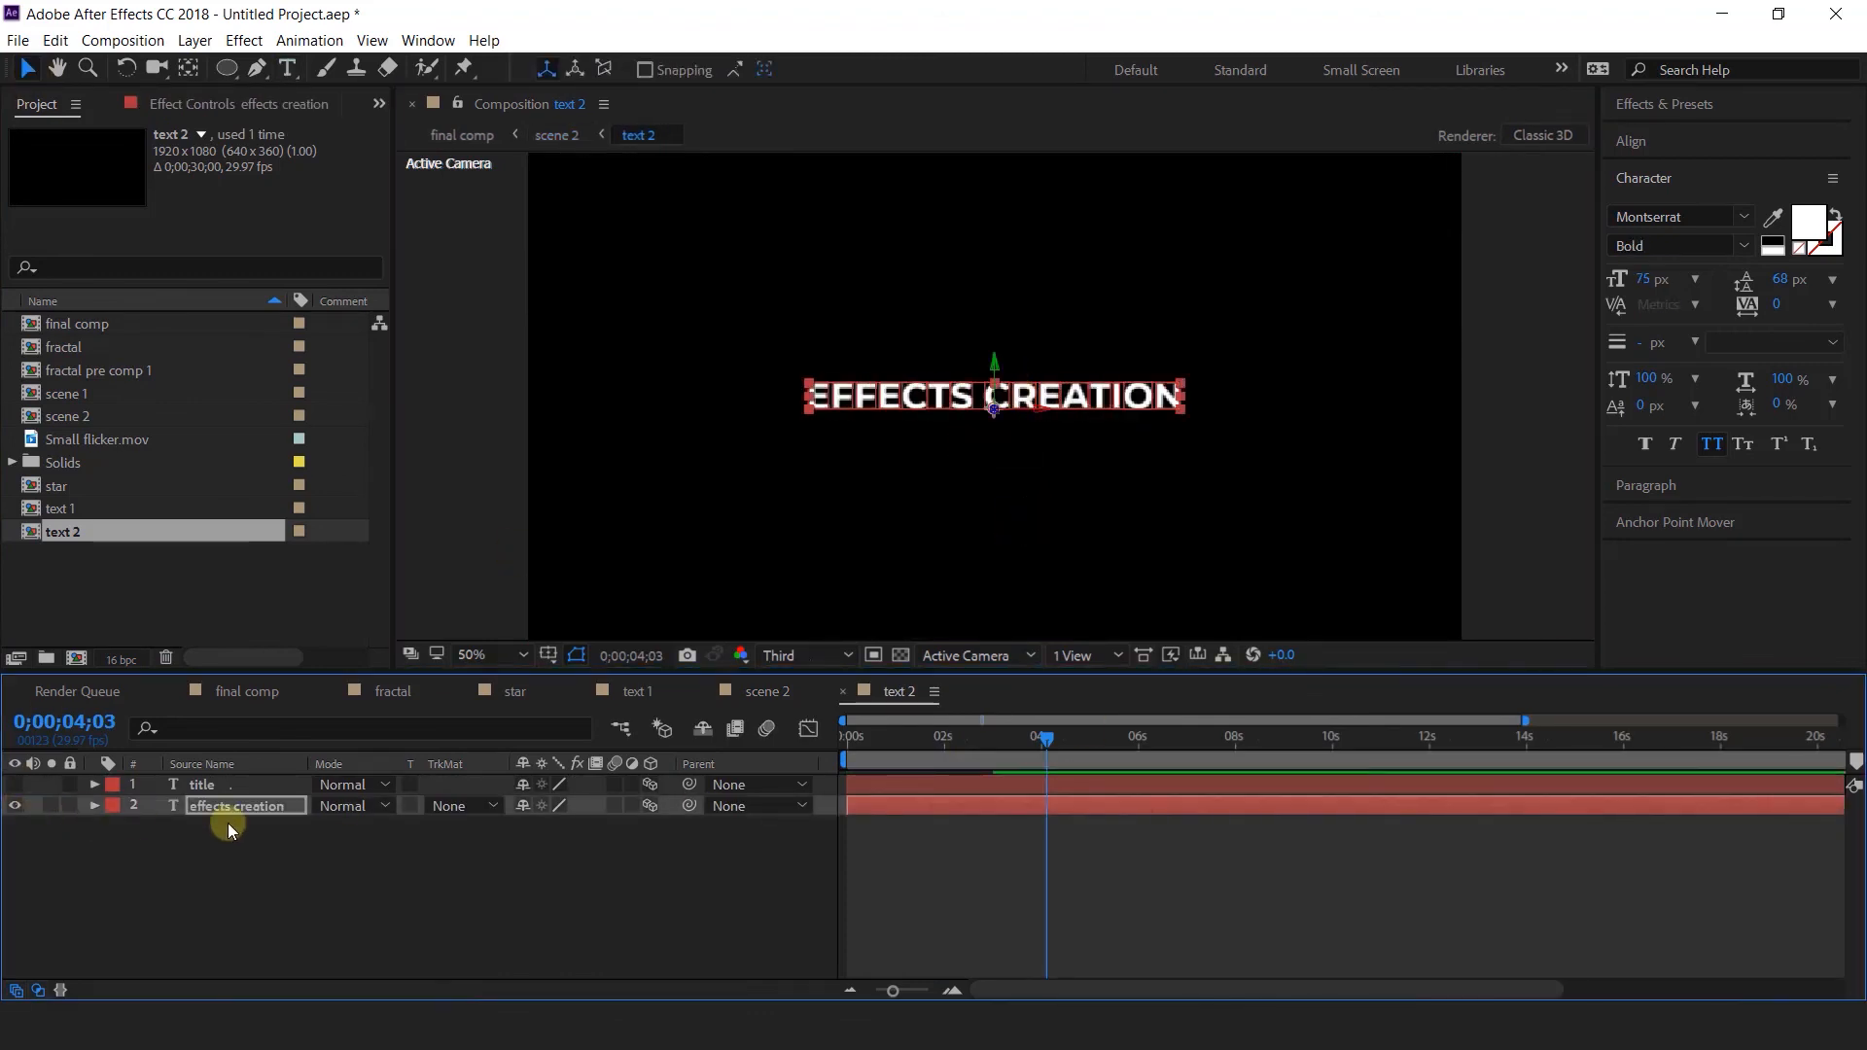
left_click(232, 829)
Return to final comp and check the second scene around 0;00;10;17.
left_click(265, 697)
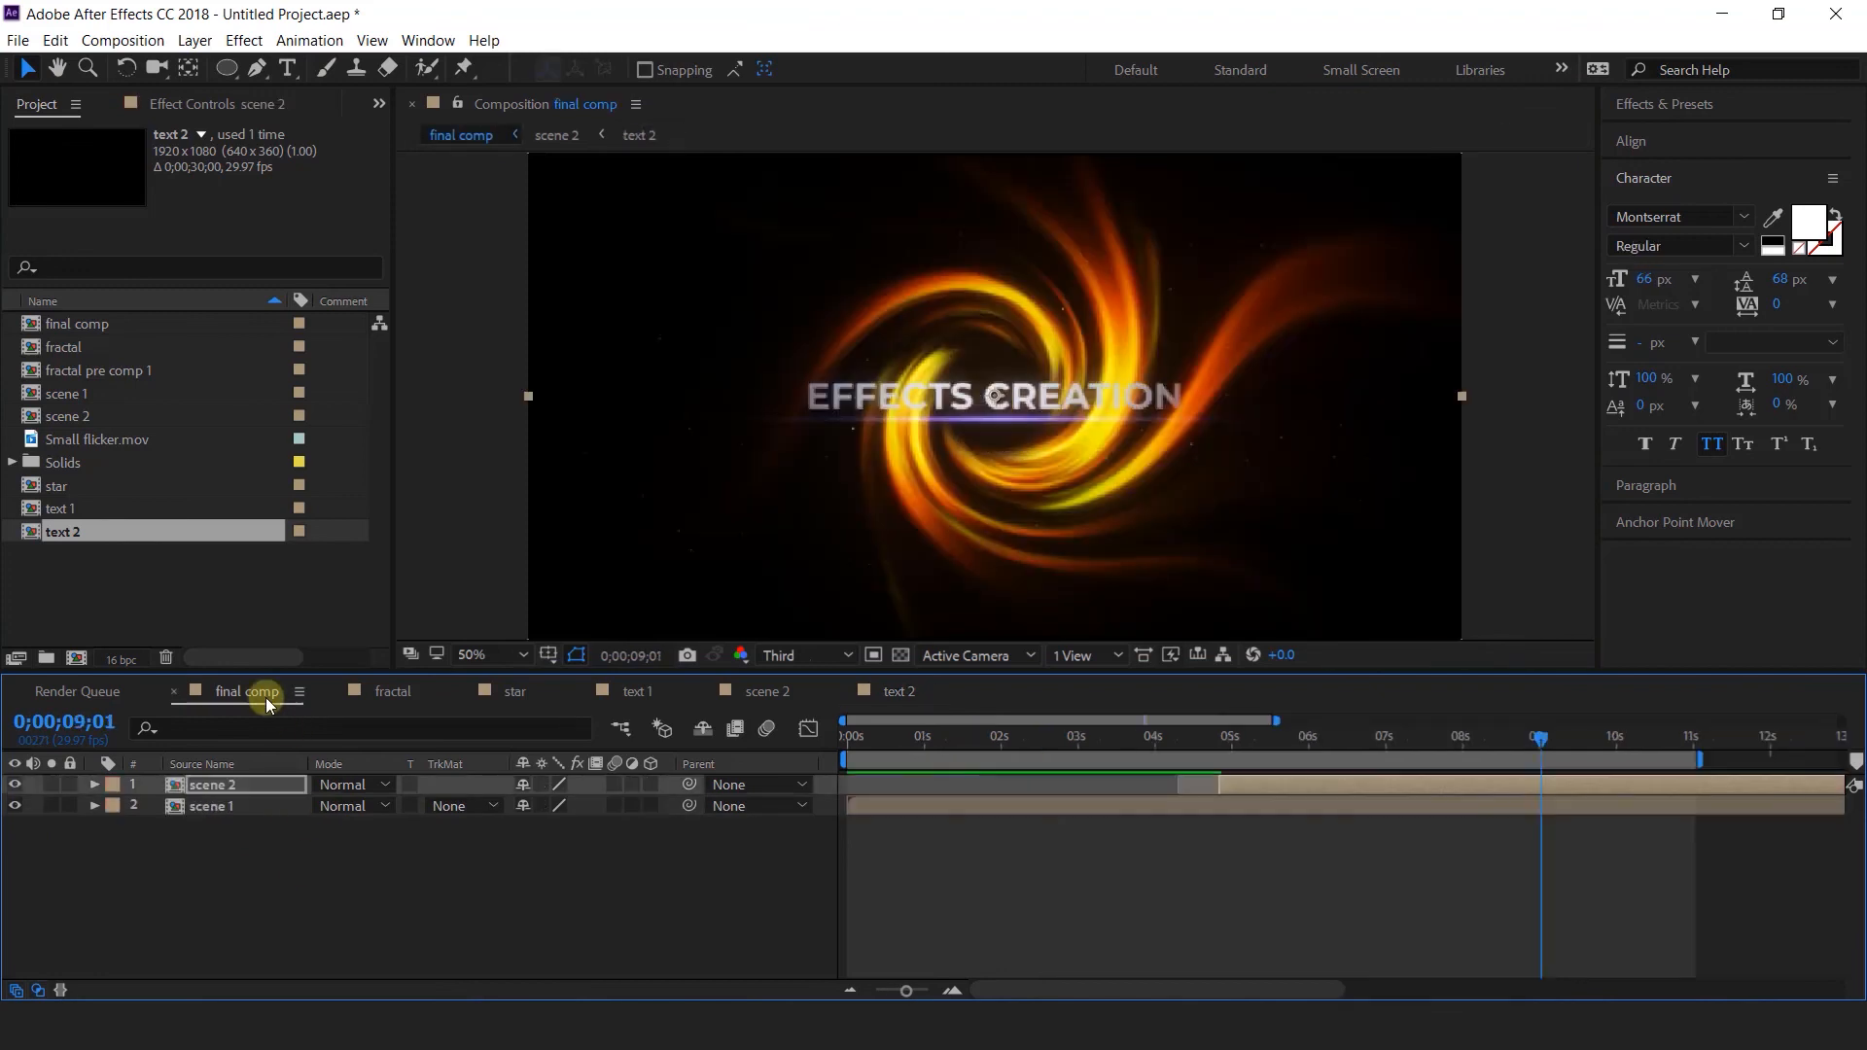
left_click(1272, 904)
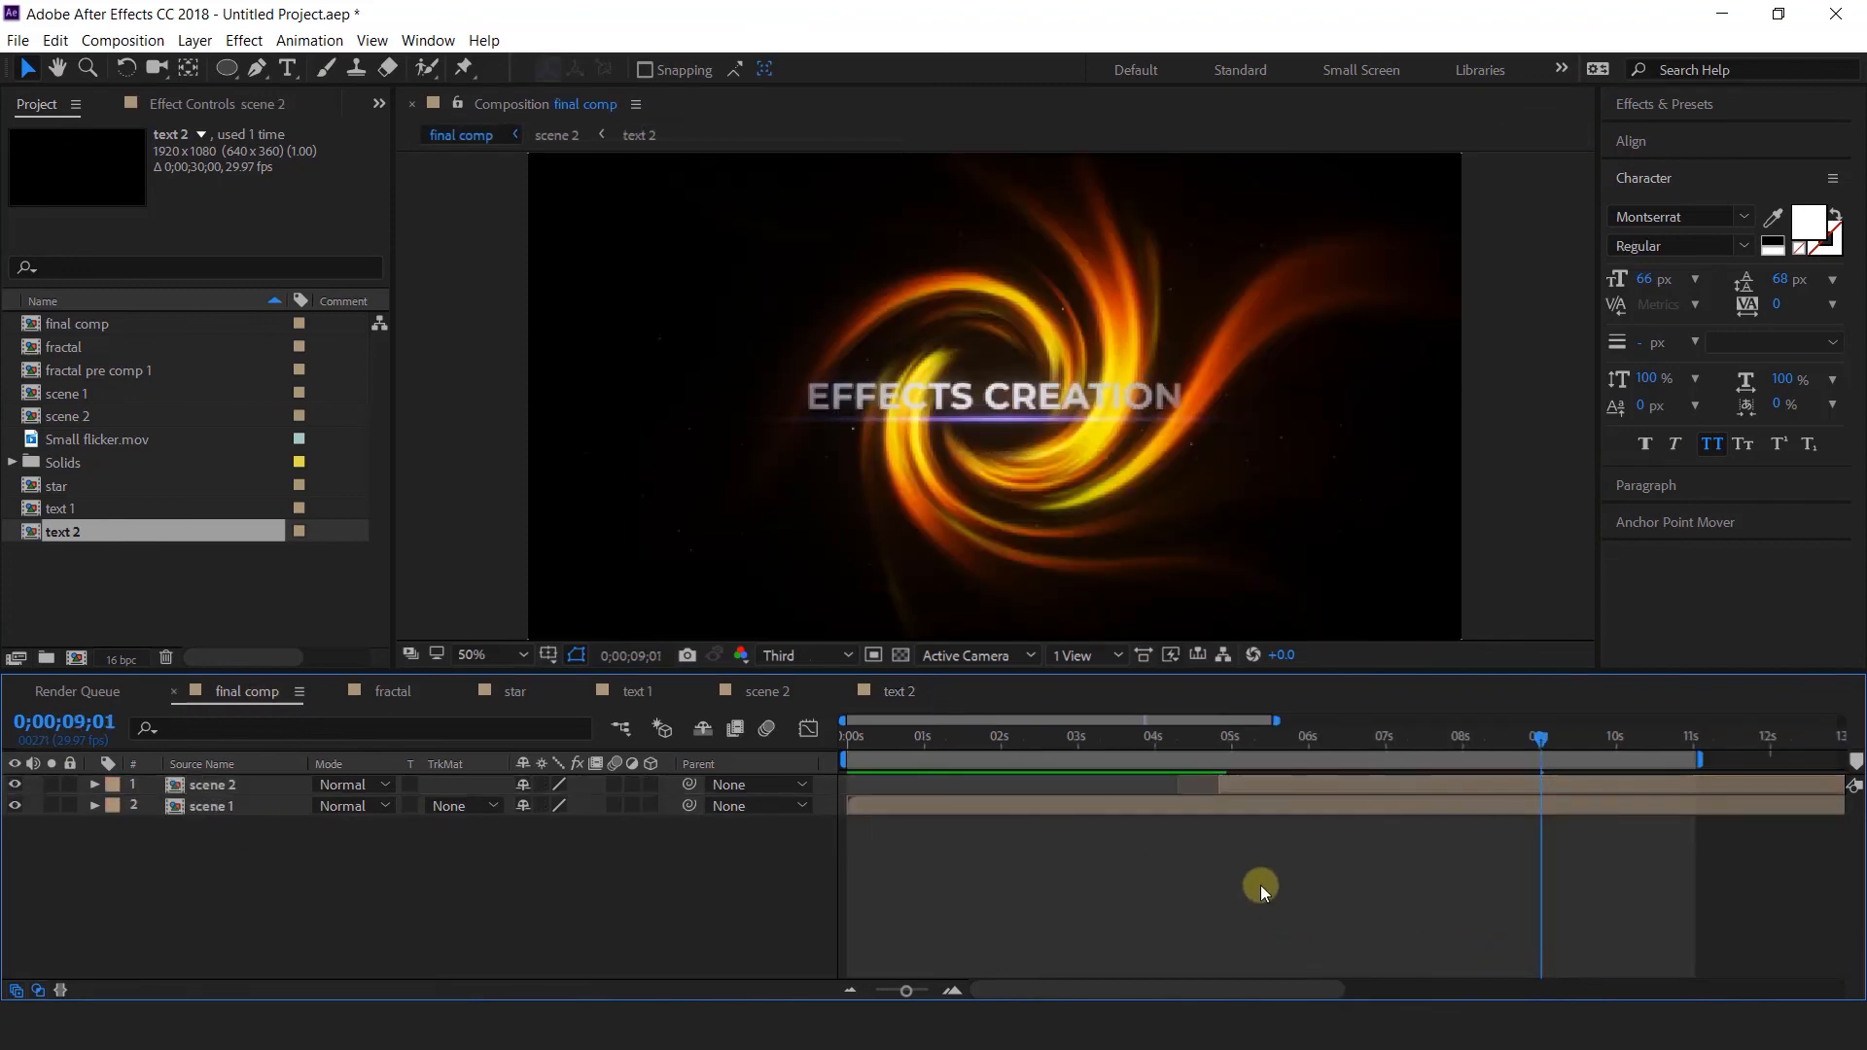
mouse_move(1690, 730)
left_mouse_down()
mouse_move(1574, 737)
mouse_move(1661, 737)
left_mouse_up()
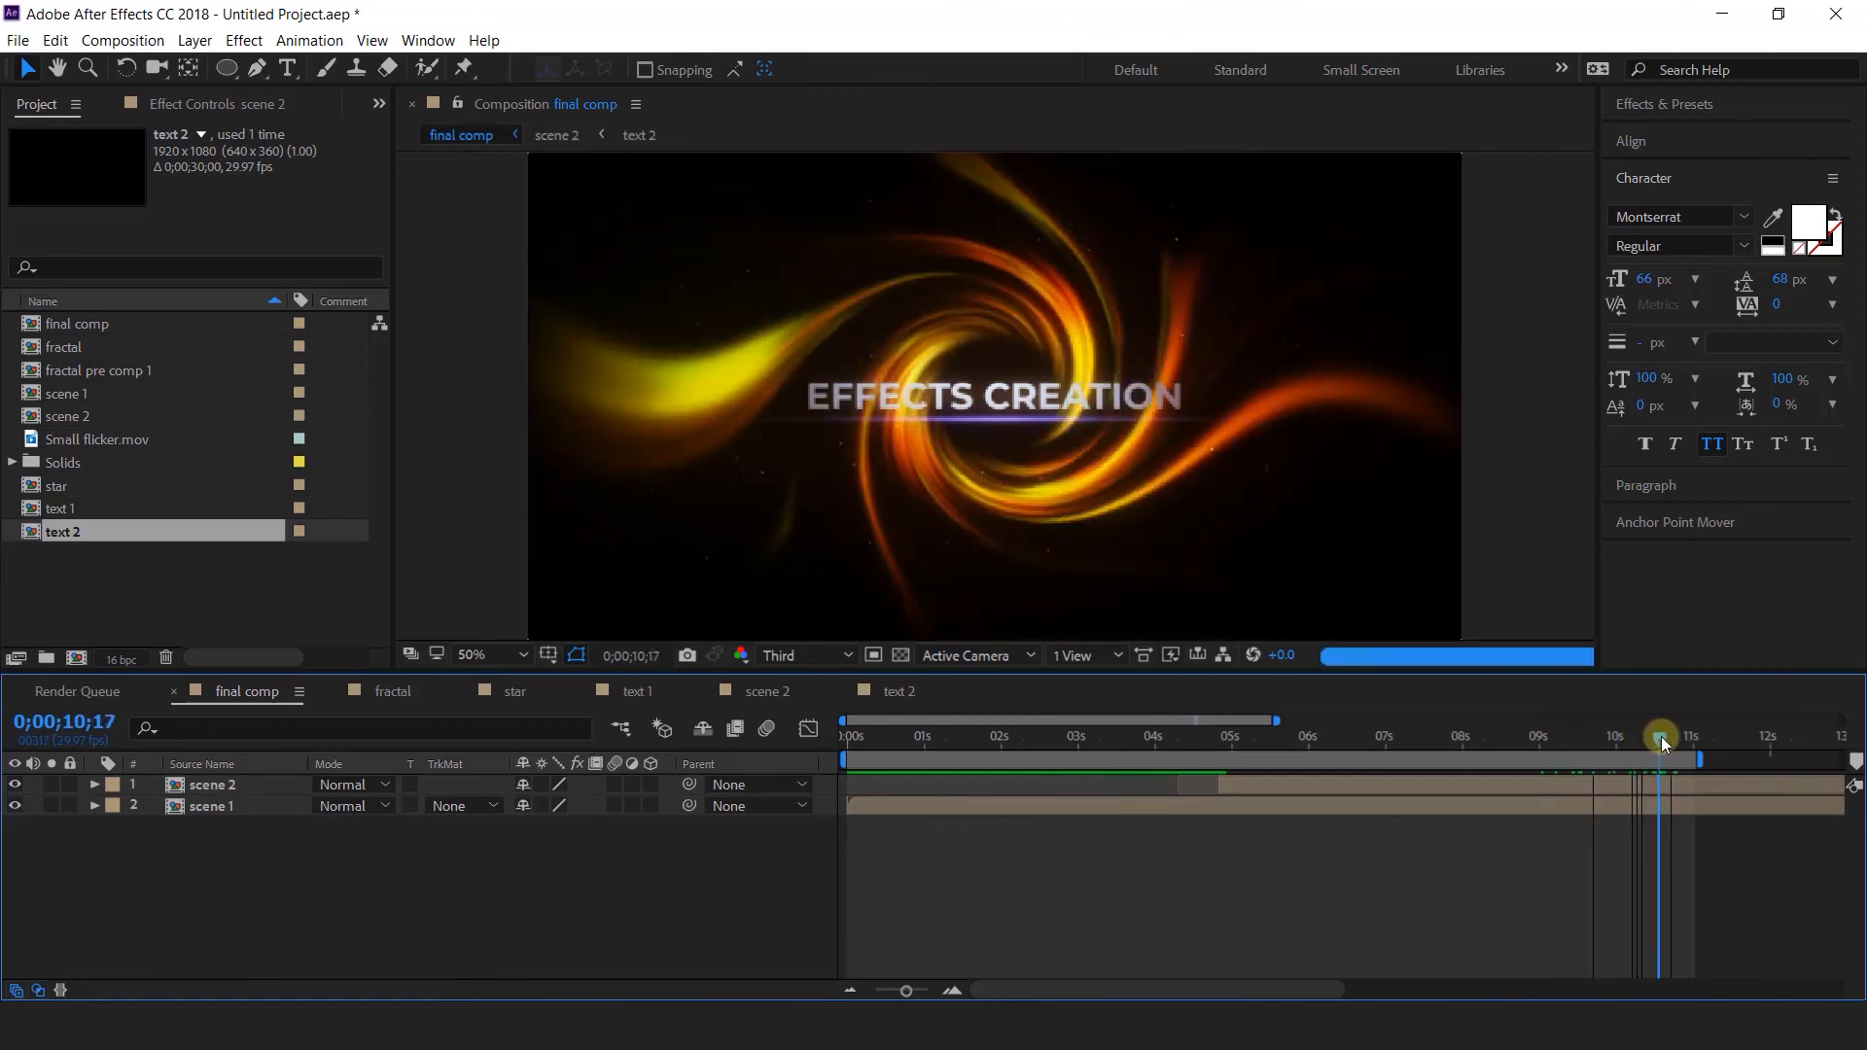